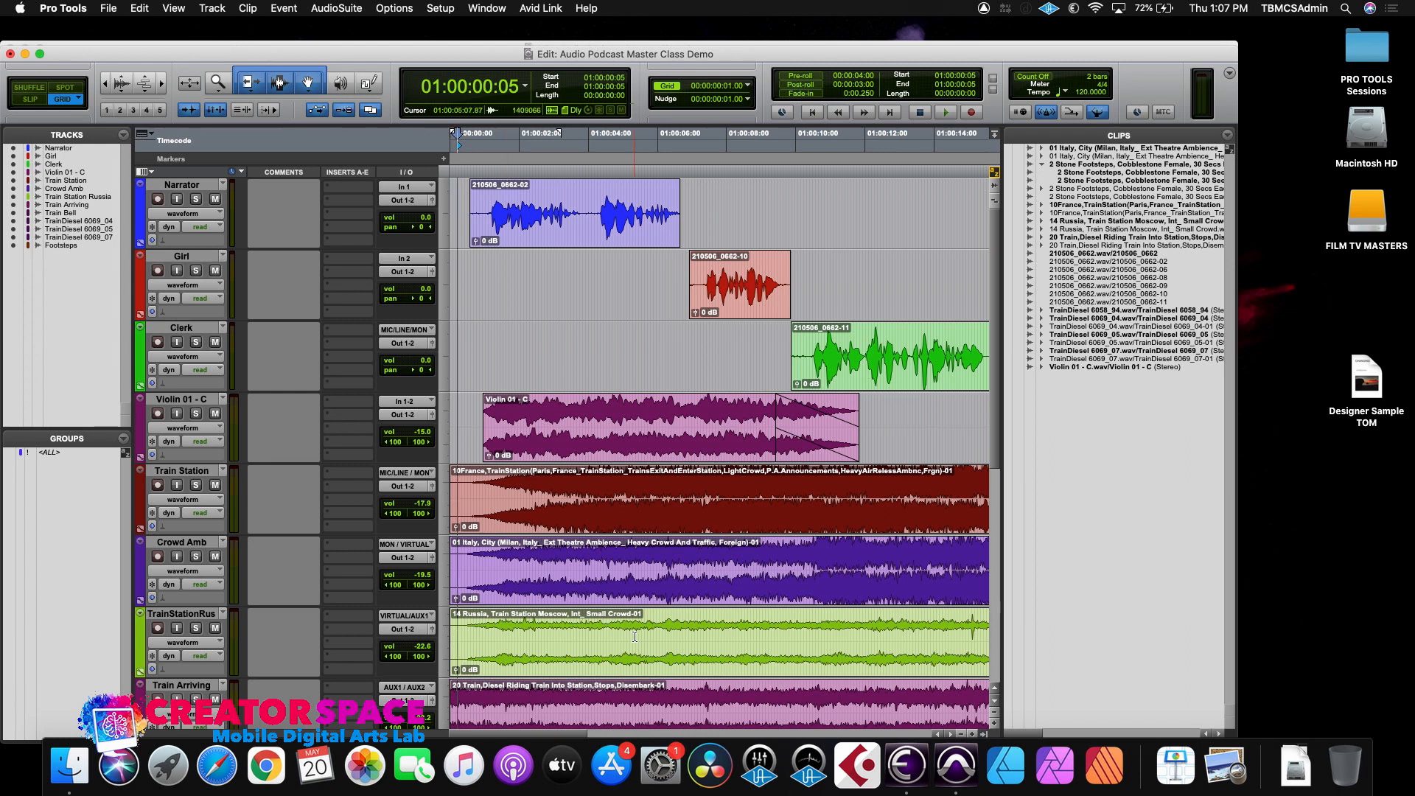
- Play the session from the start of the timeline at 01:00:00:03, and stop playback after listening
click(972, 734)
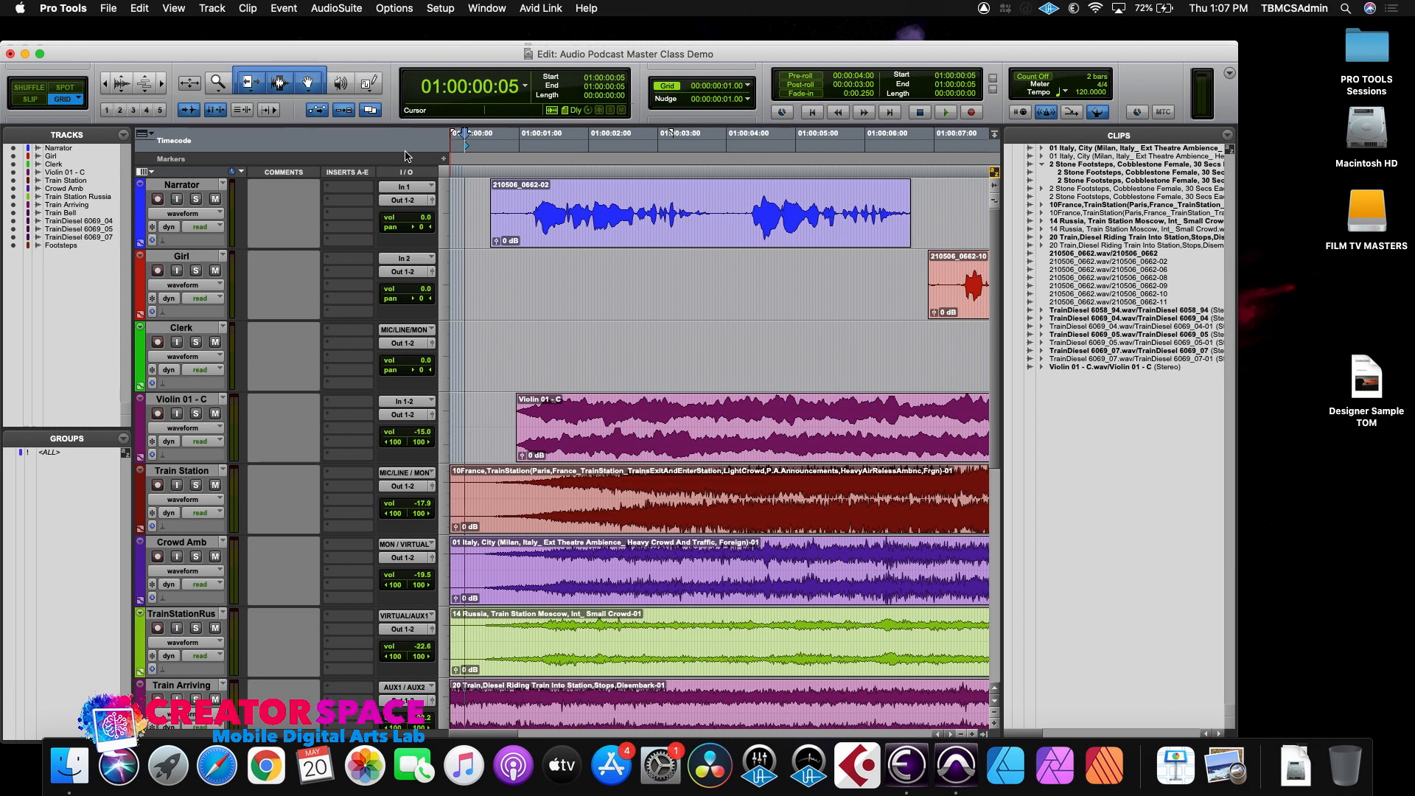
click(459, 138)
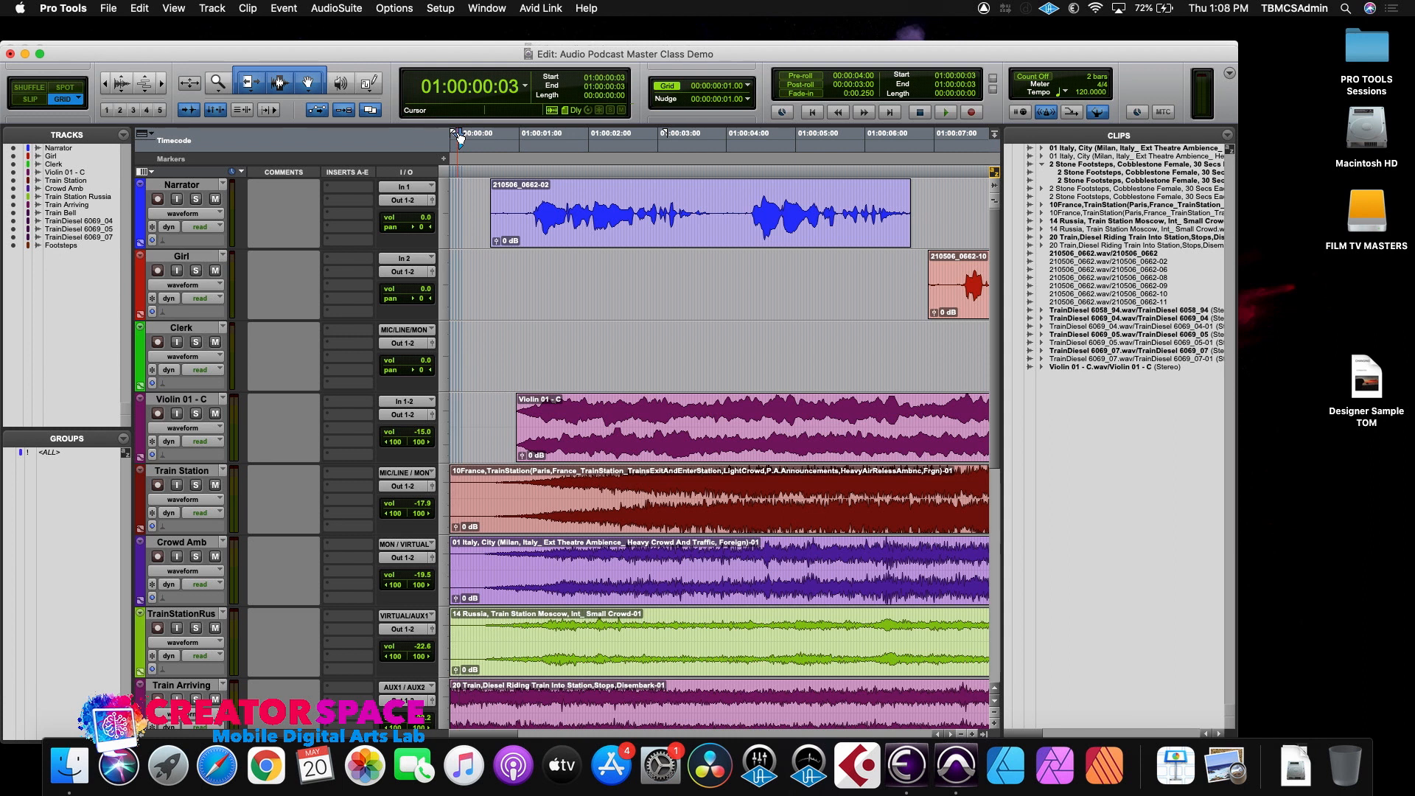
key(space)
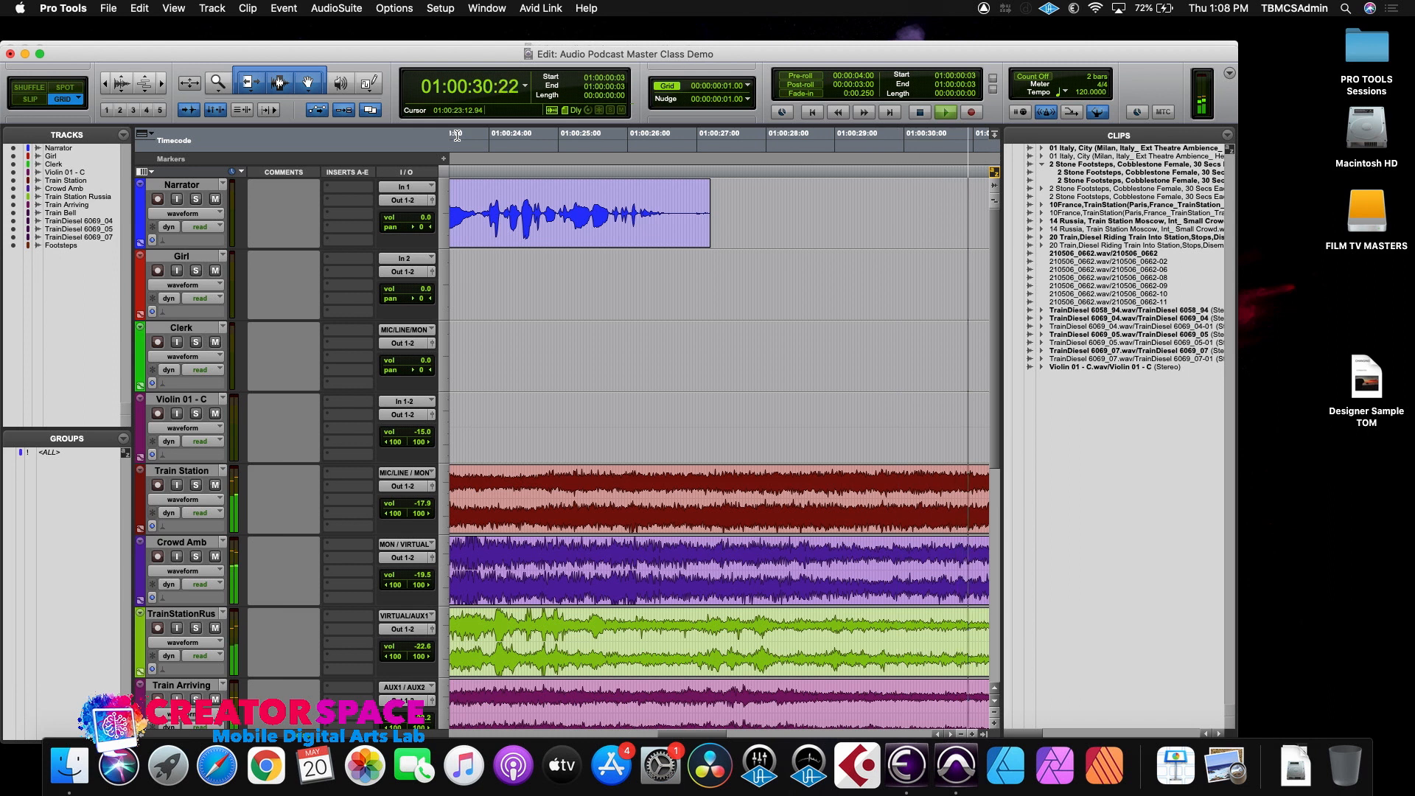
key(space)
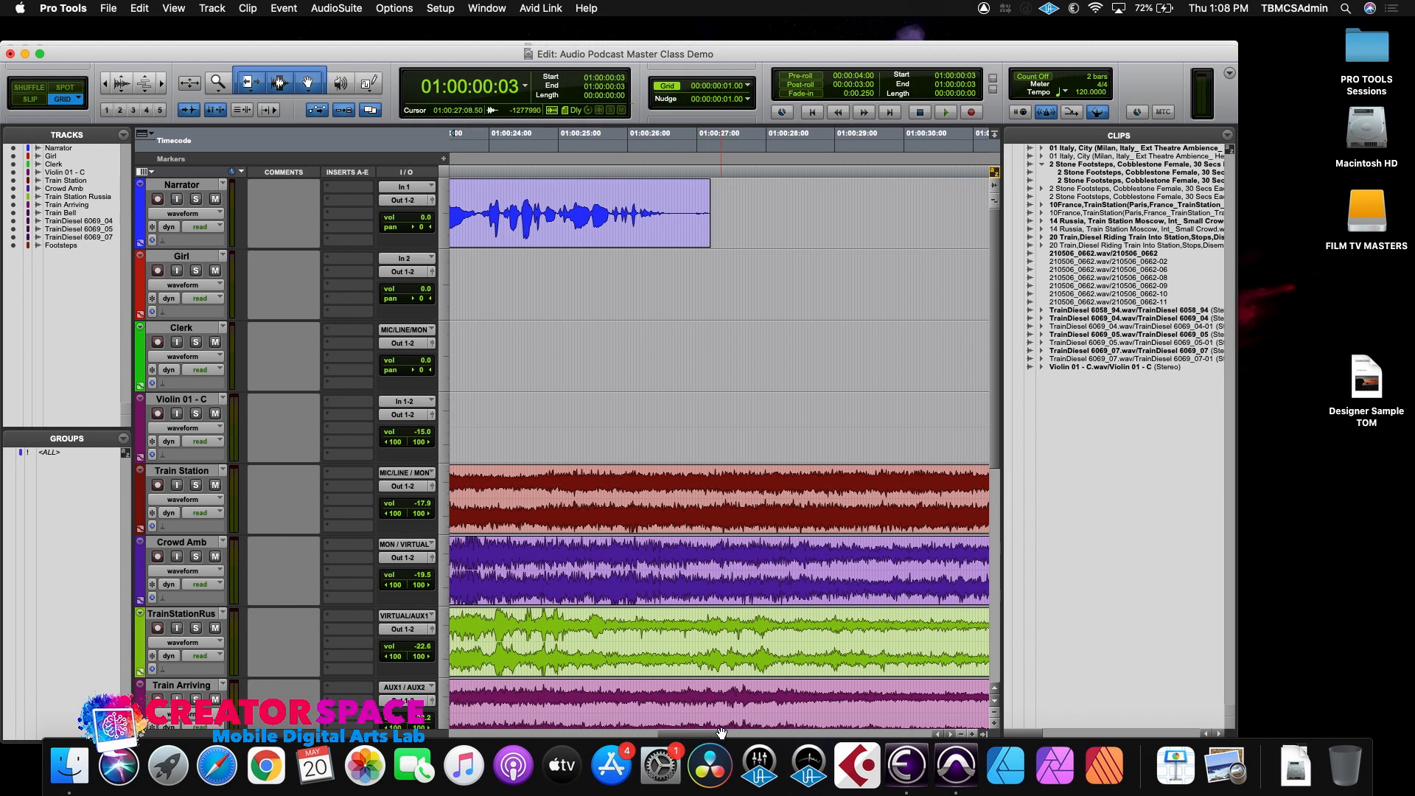
- Return the timeline view to the session's beginning, and move and enlarge the Edit window
drag(707, 735, 504, 732)
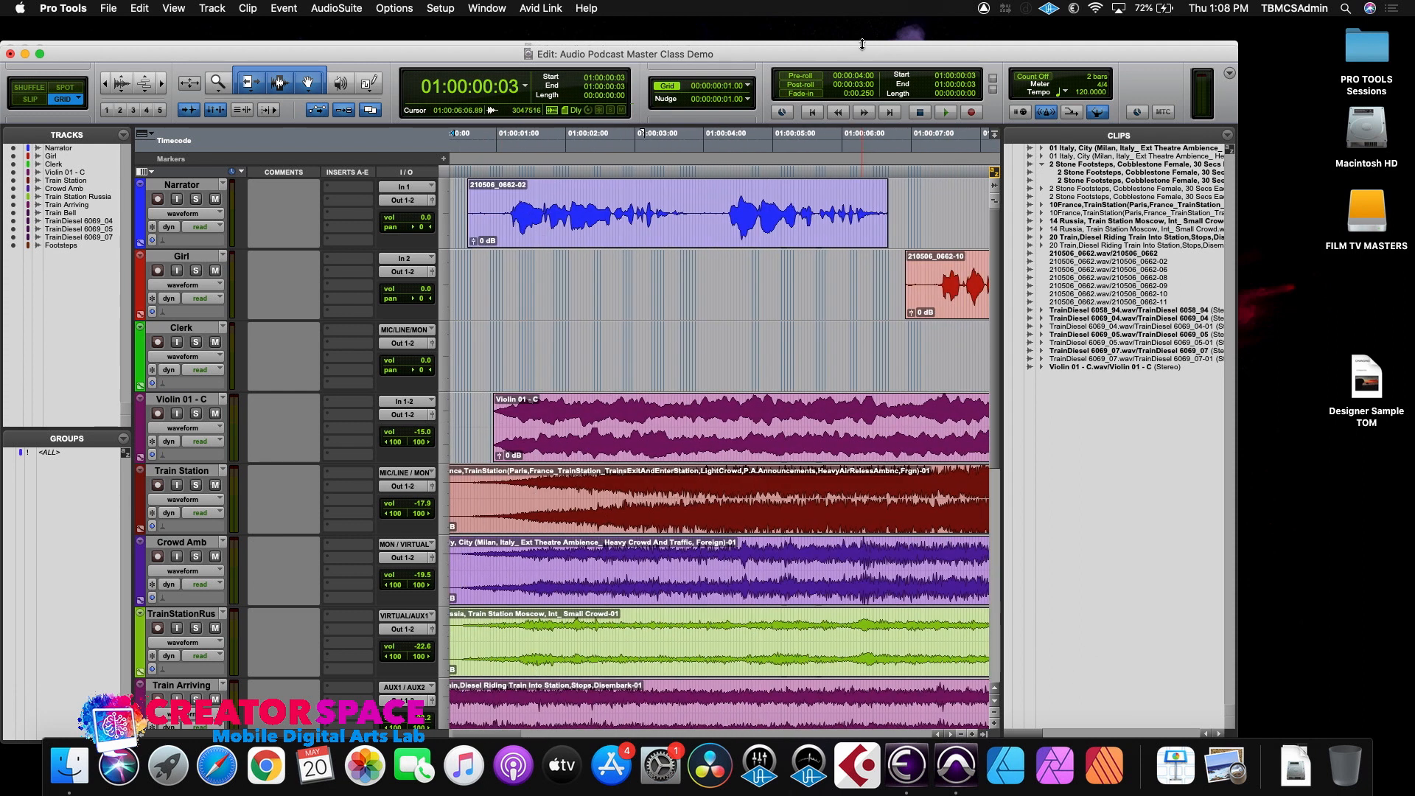
drag(871, 47, 903, 14)
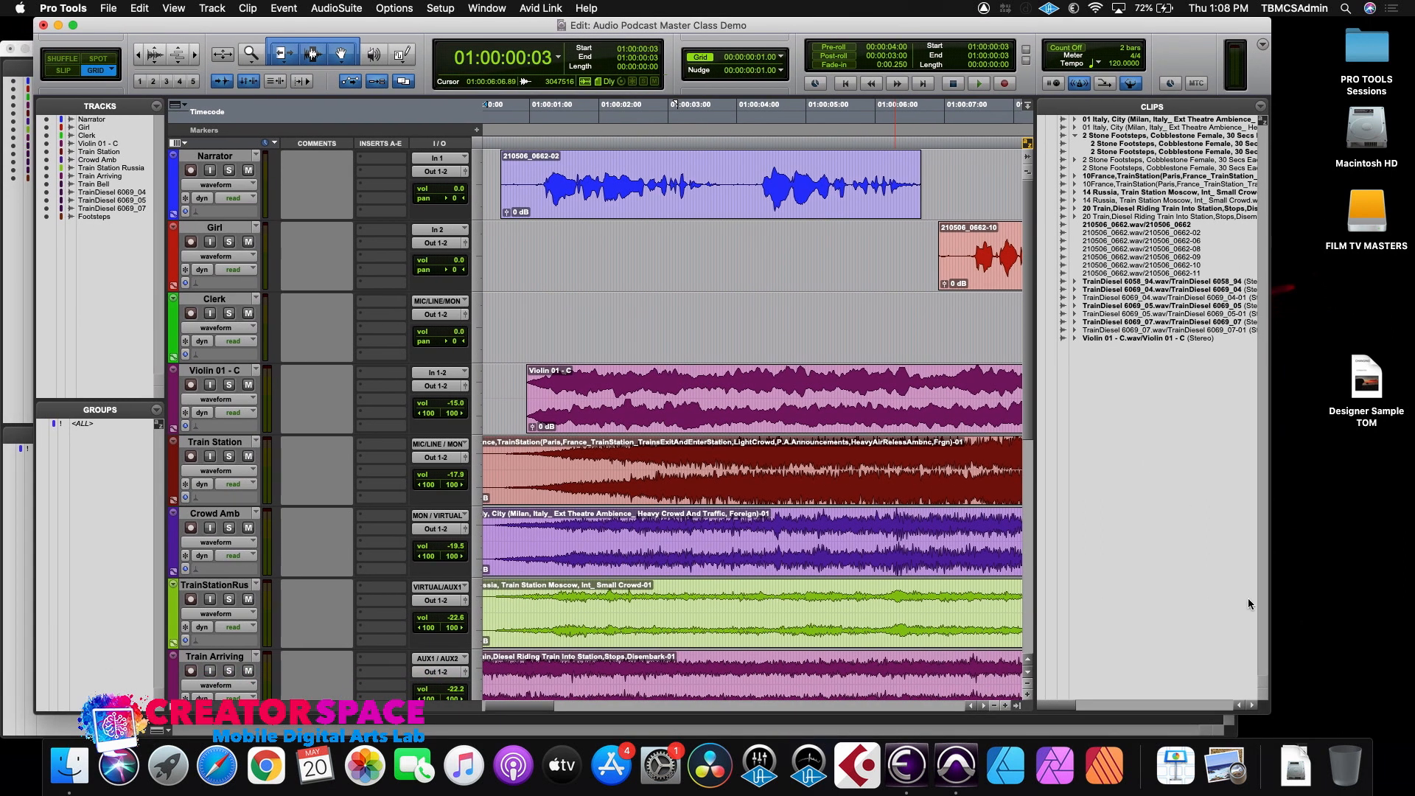
drag(1265, 709, 1389, 735)
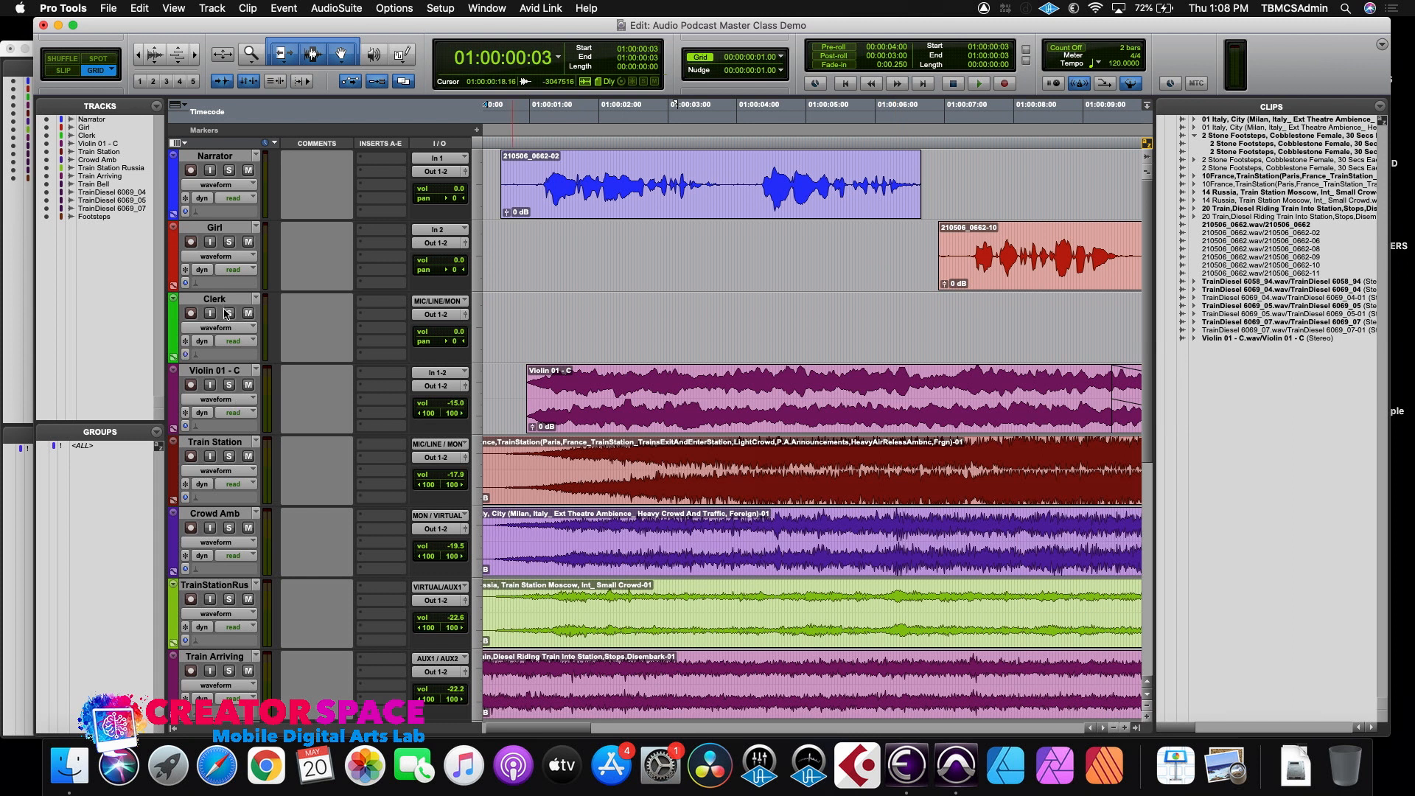
- Create one new stereo Master Fader track and place it between the Clerk and Violin 01 - C tracks
click(213, 372)
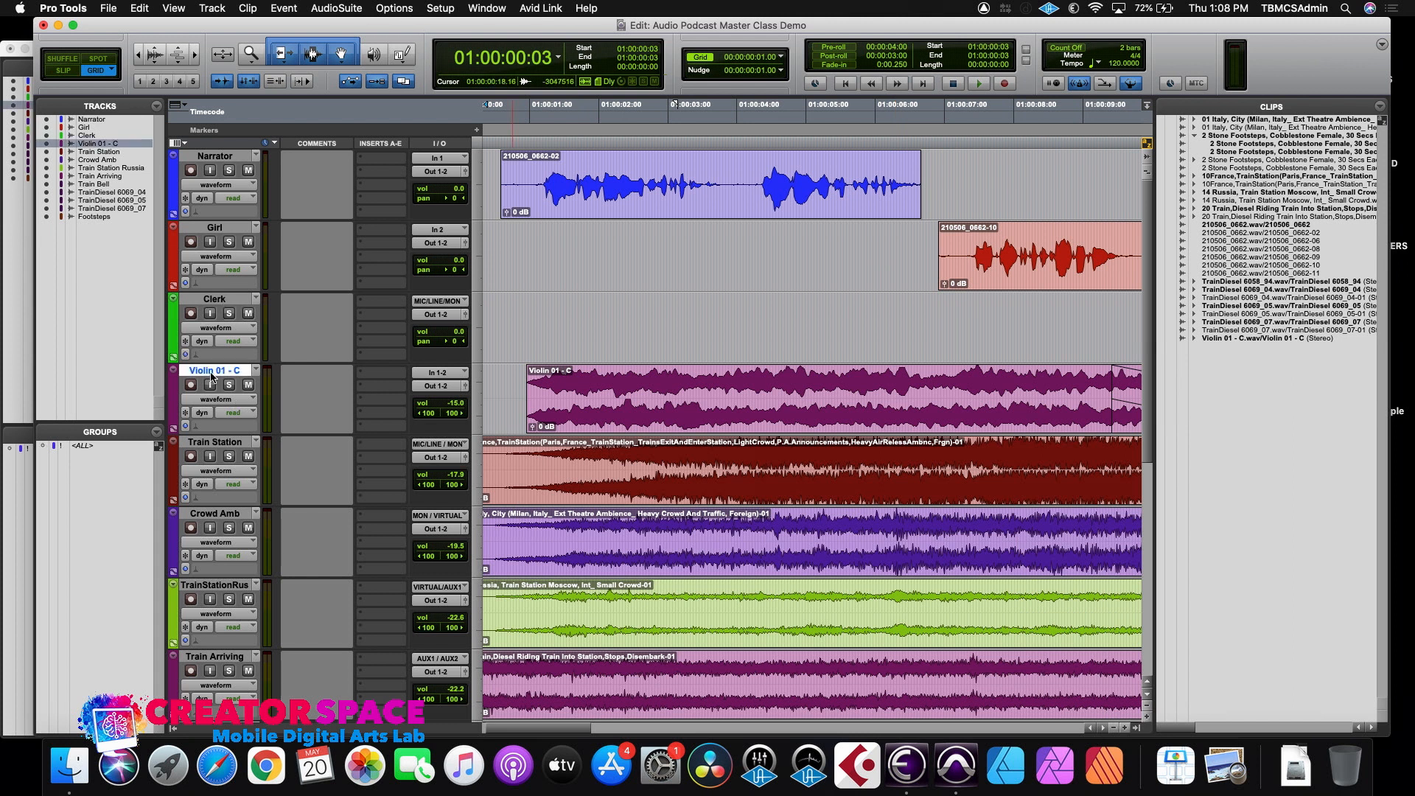
click(246, 8)
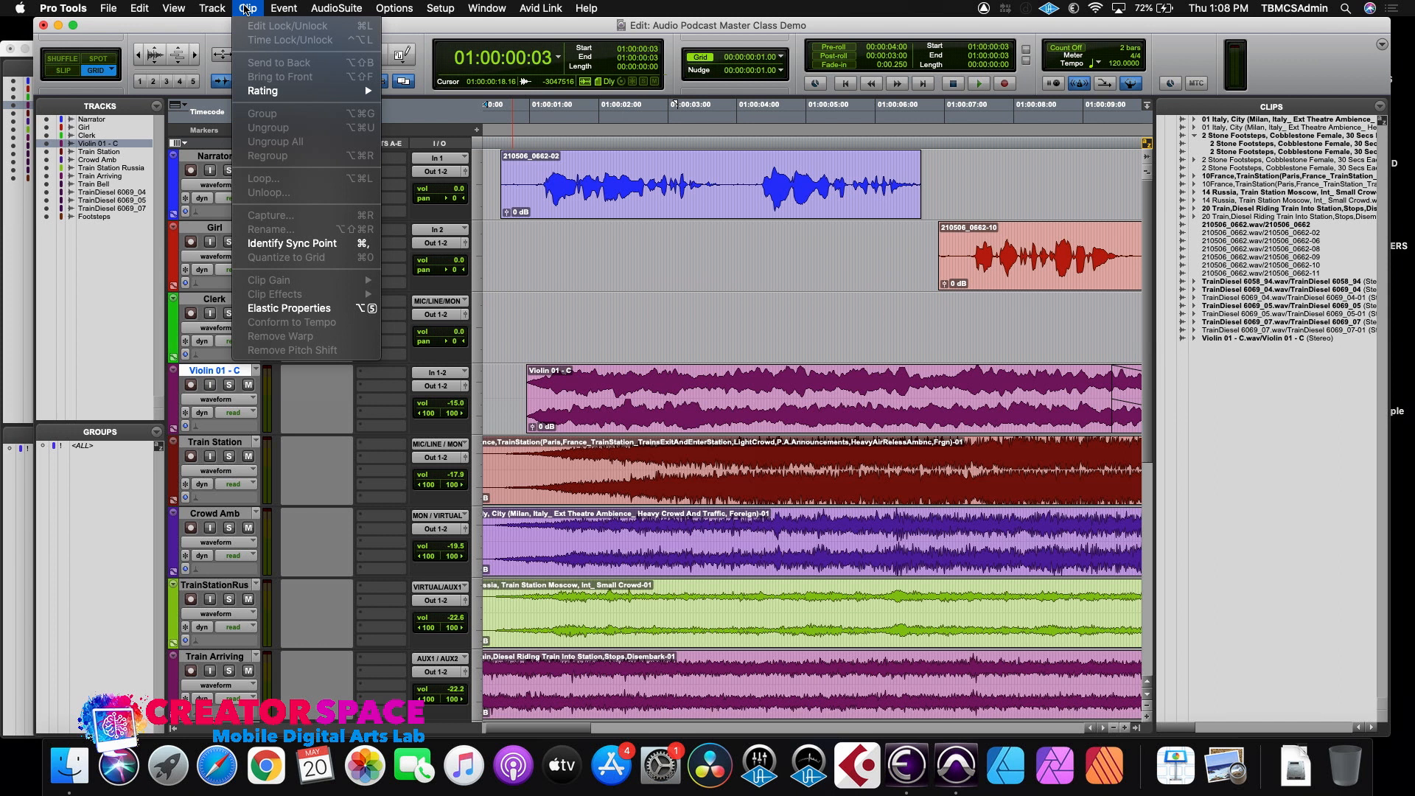
mouse_move(213, 8)
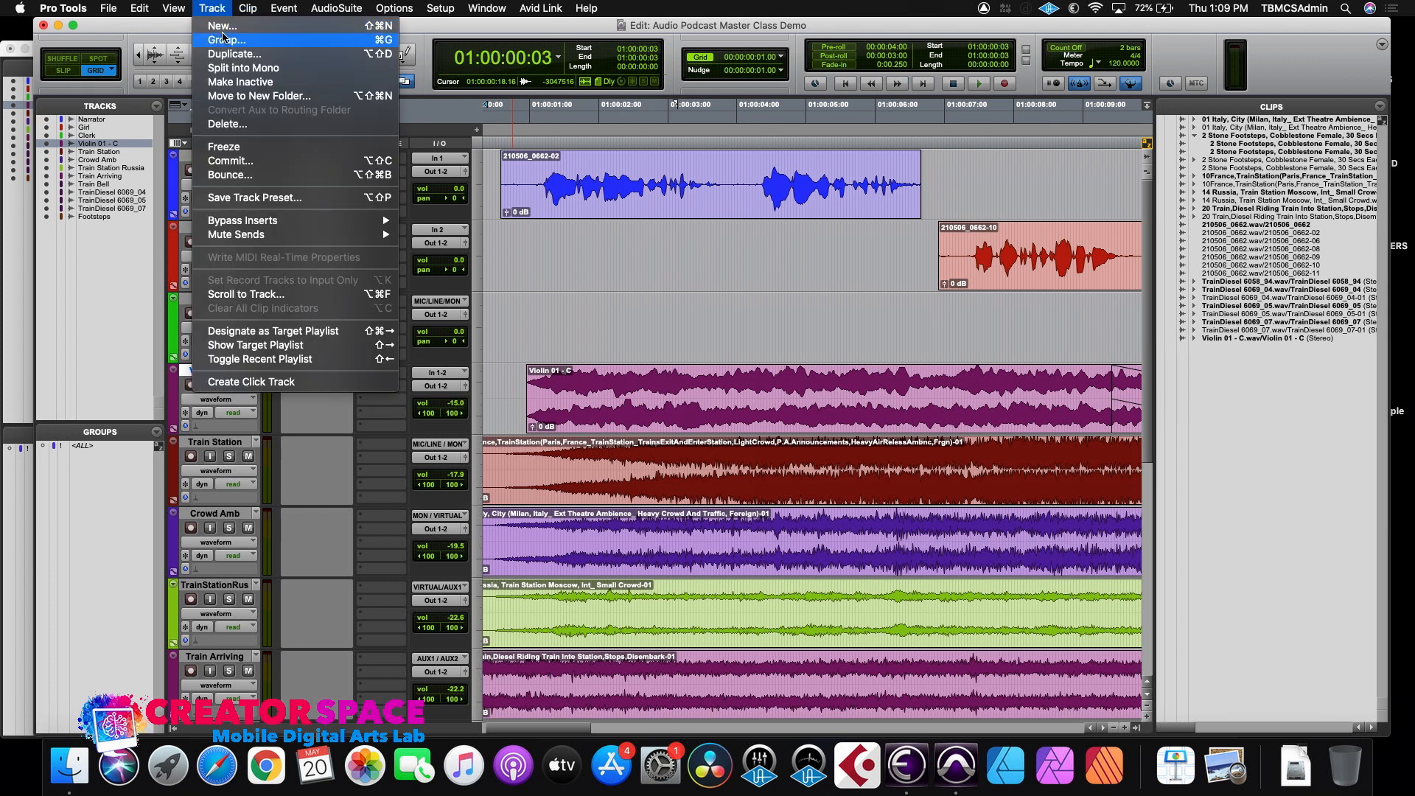
click(225, 28)
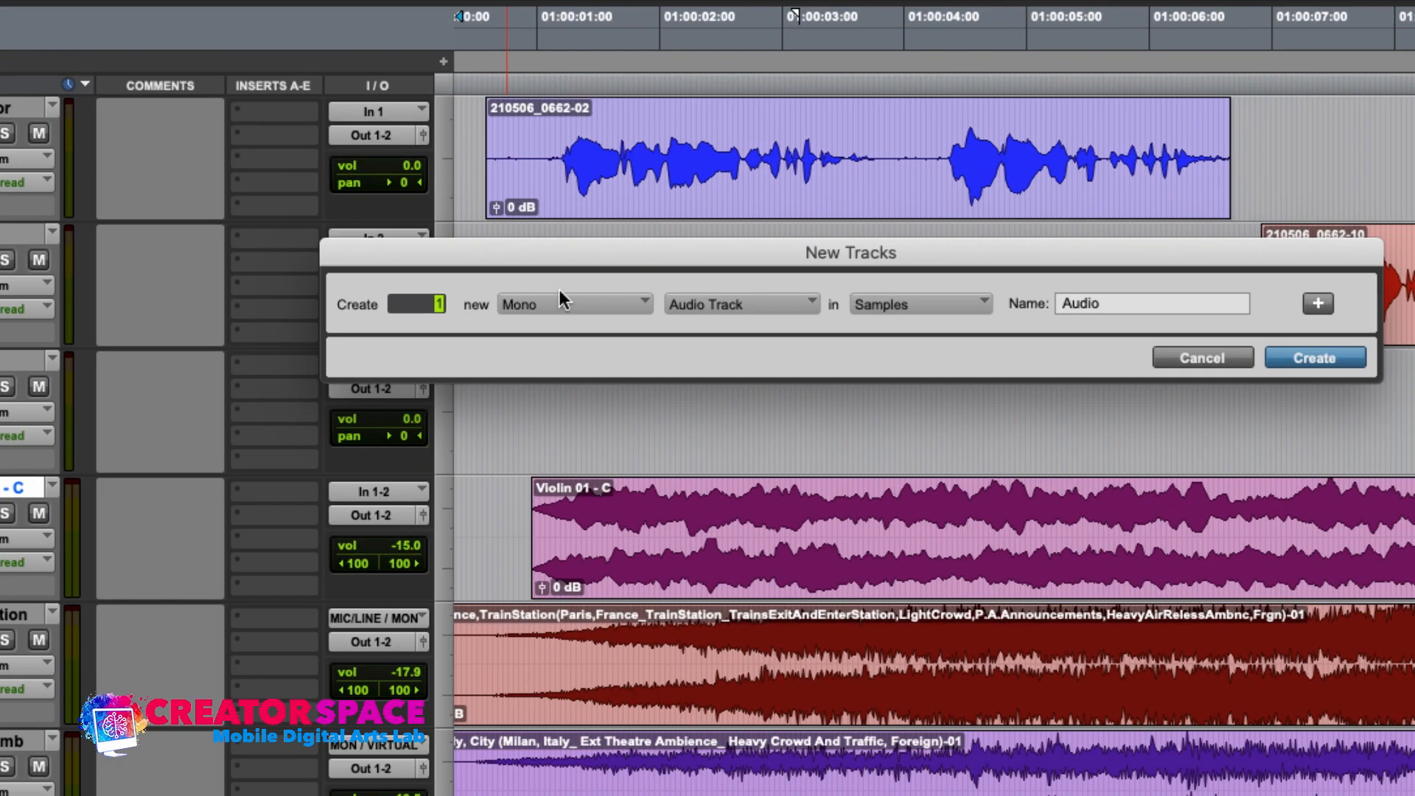
click(581, 299)
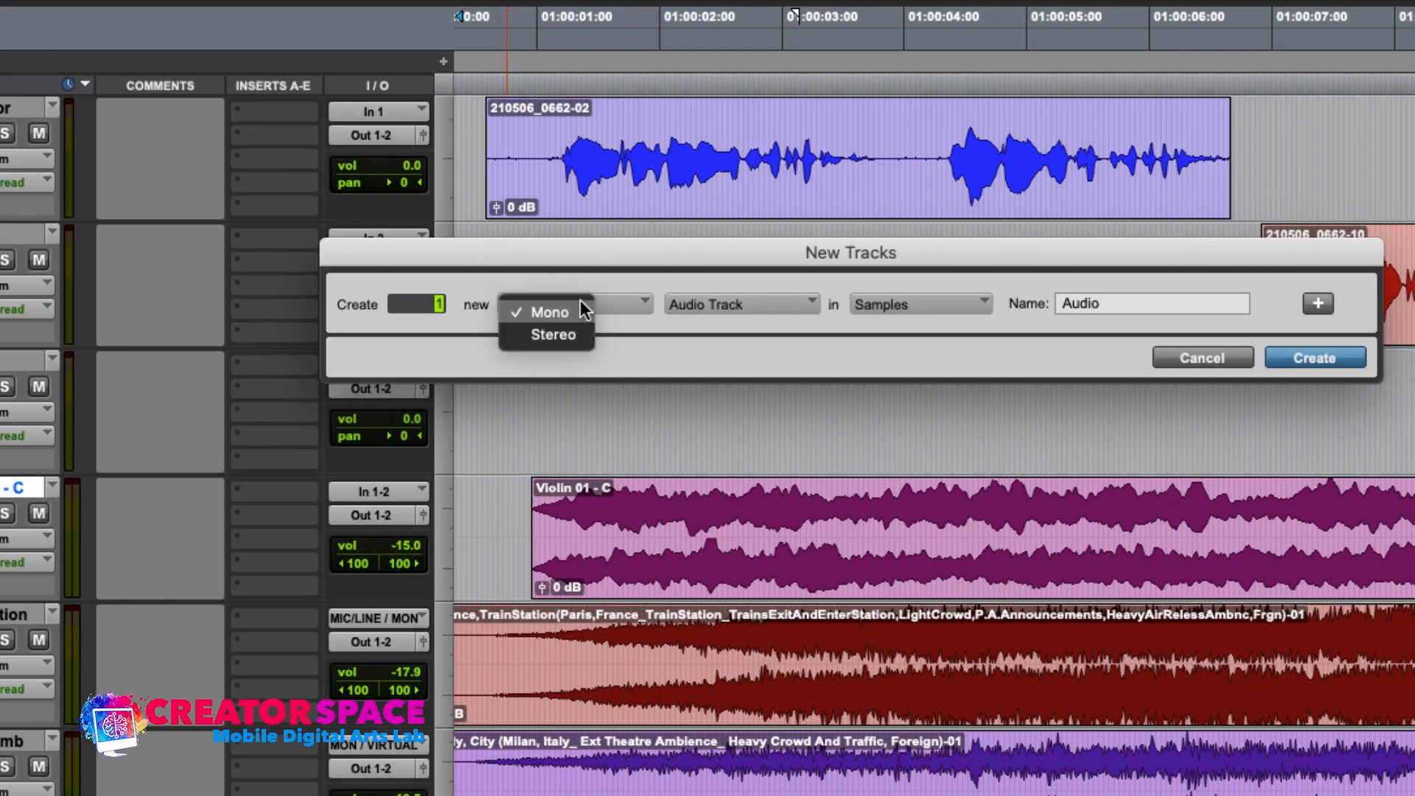
click(565, 327)
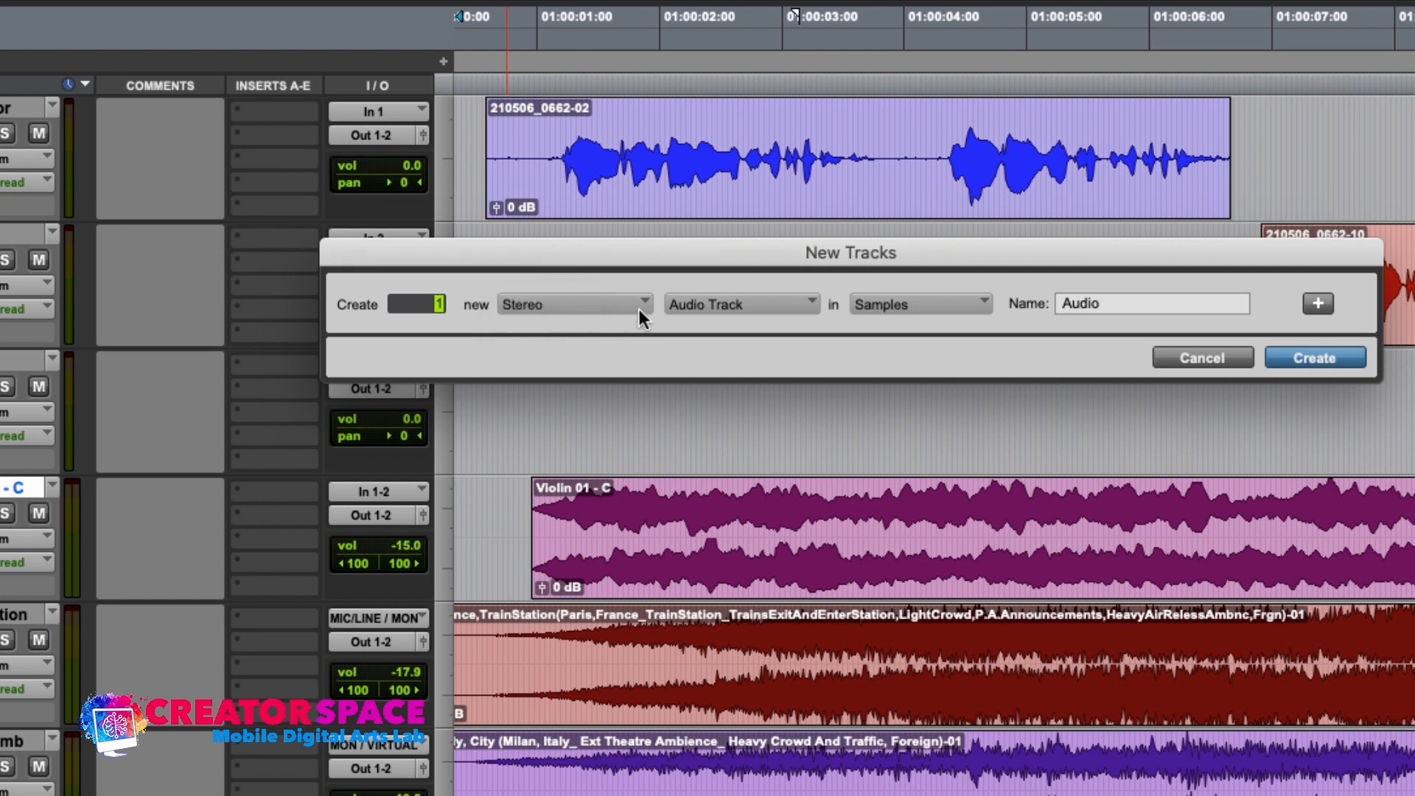
click(678, 298)
click(704, 342)
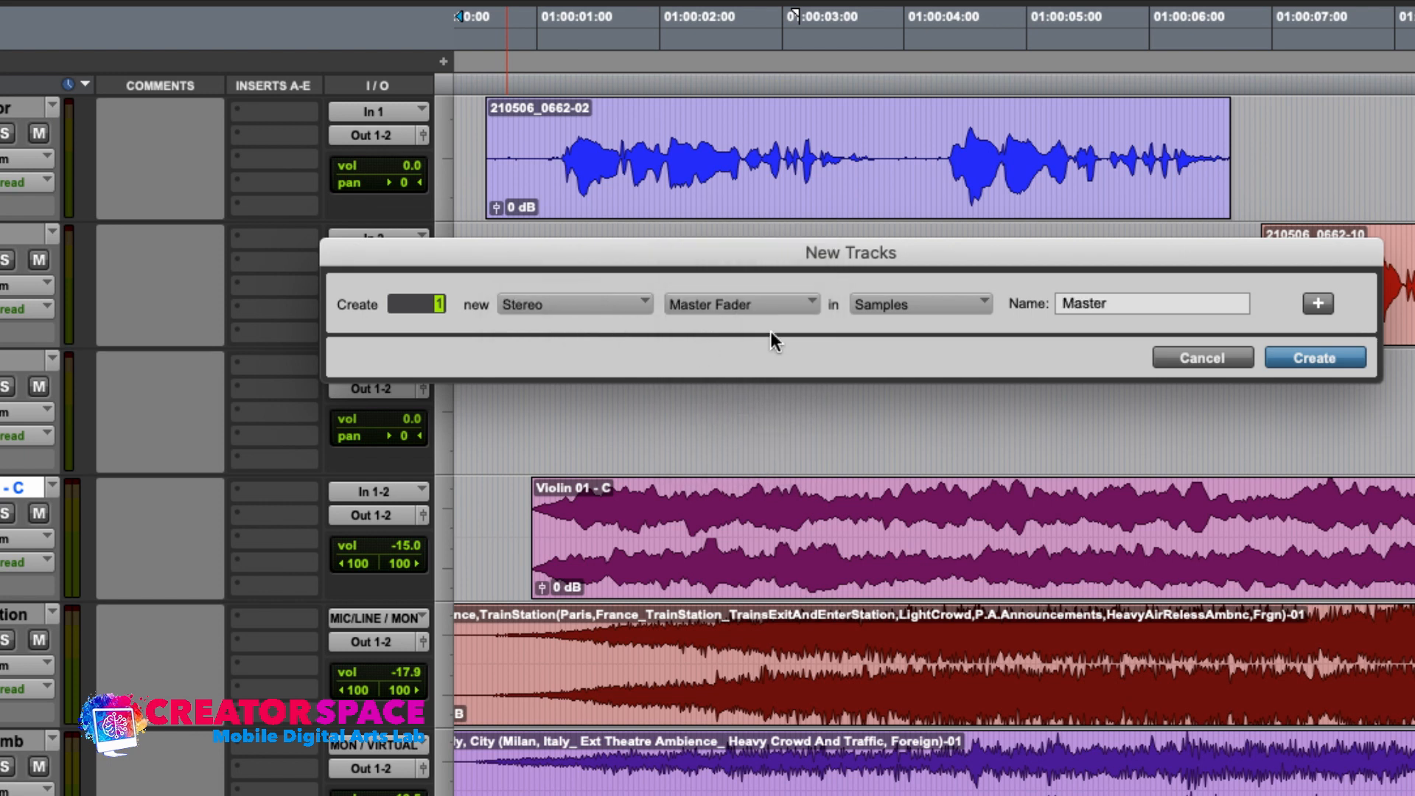
click(1284, 357)
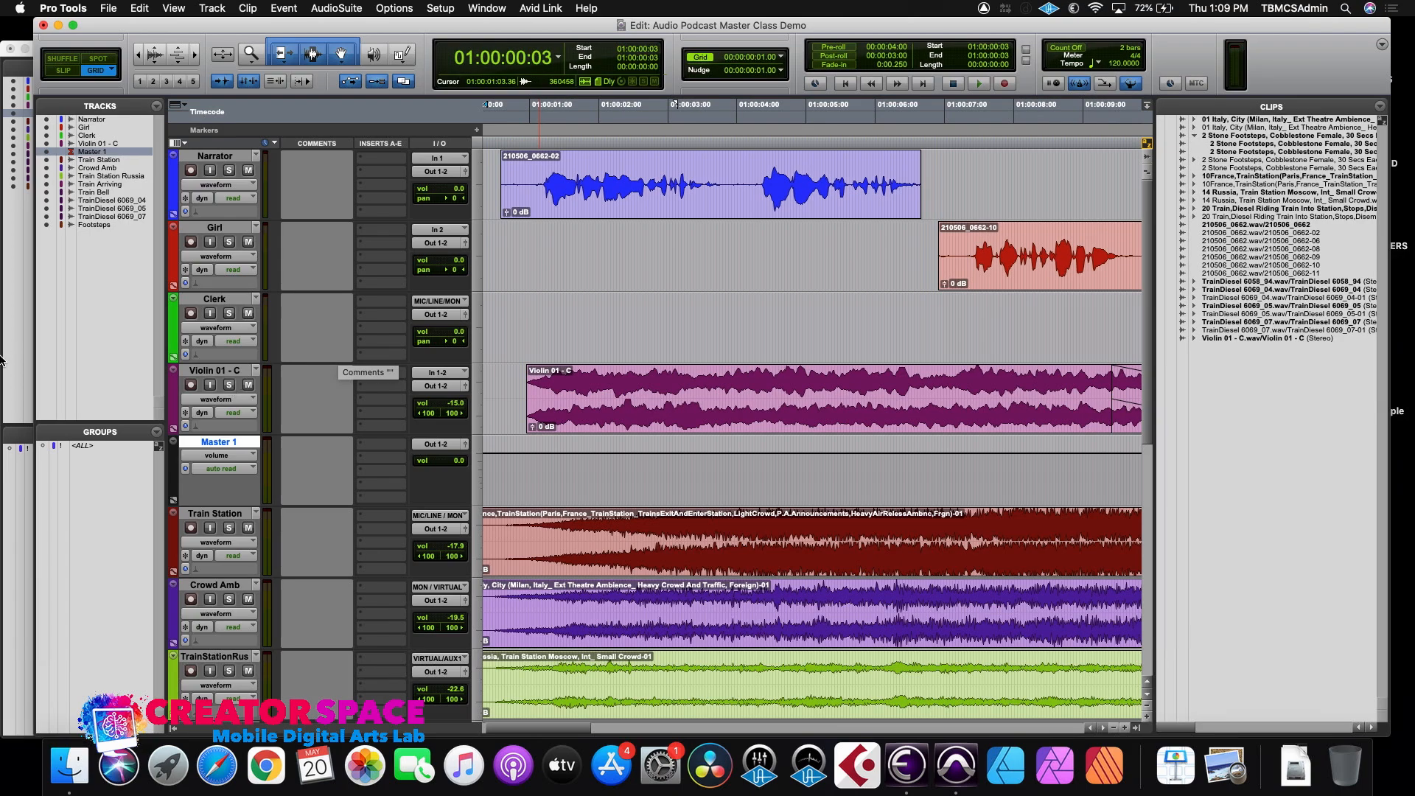
drag(214, 444, 218, 372)
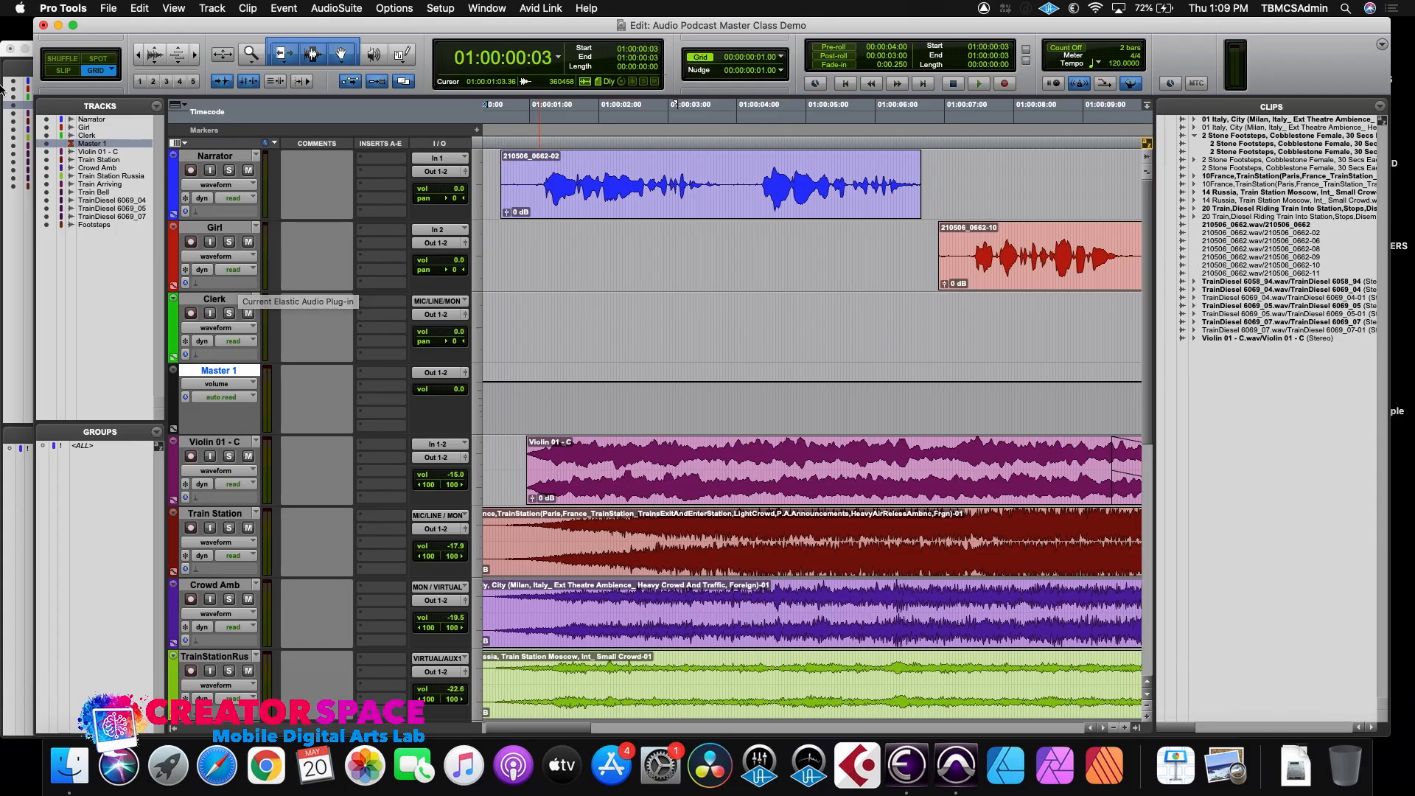
- Show the Mix window, and reposition and enlarge it to fill more of the screen
key(super+equal)
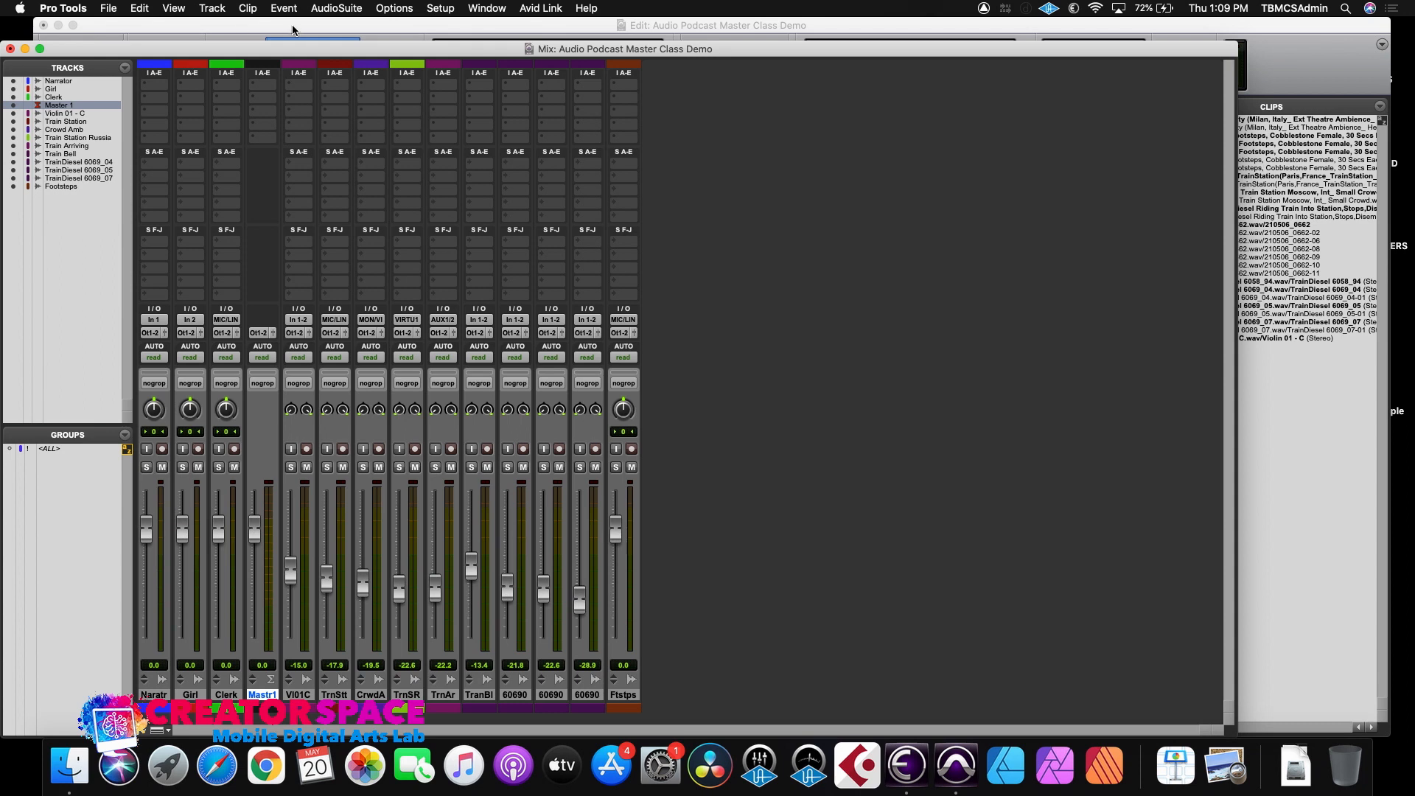
drag(304, 49, 337, 26)
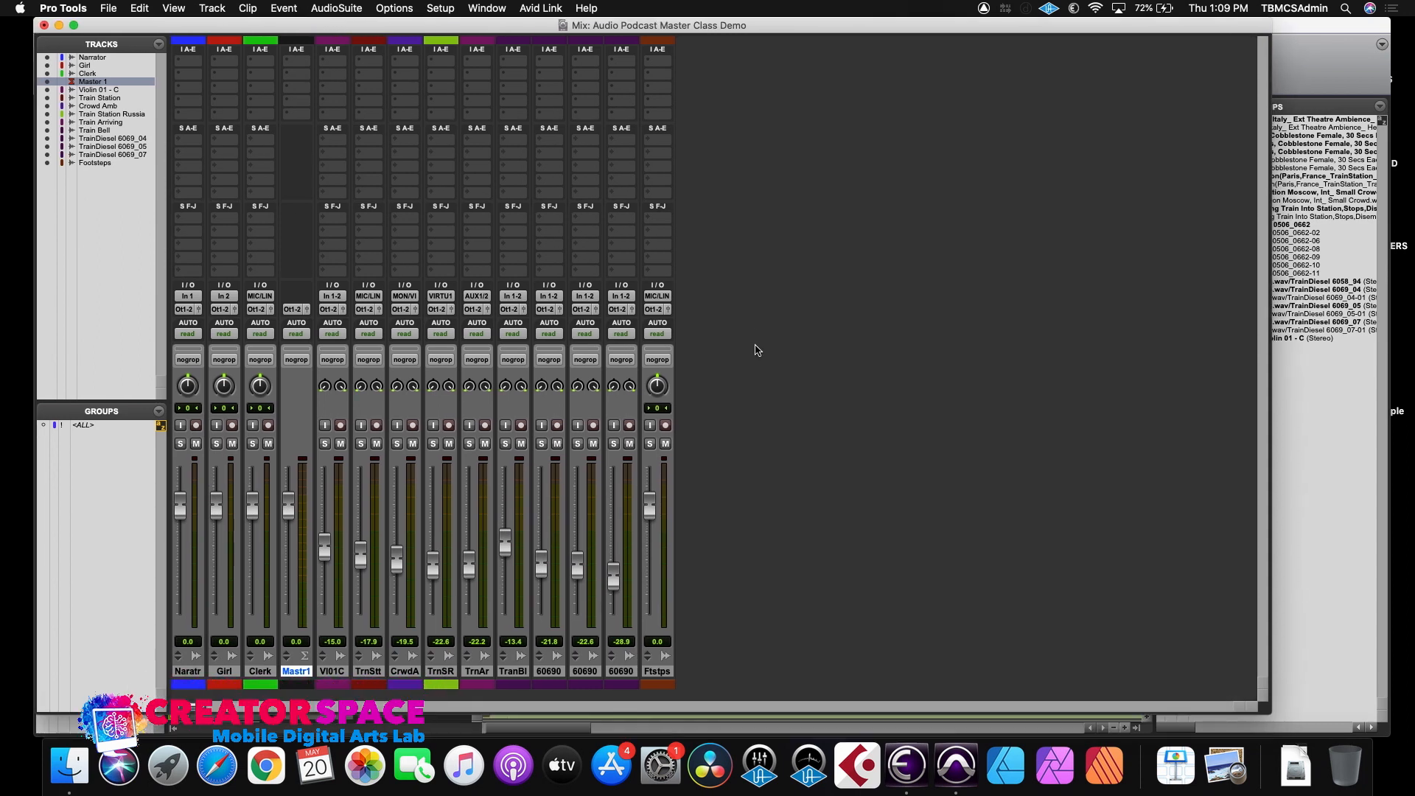
drag(1267, 714, 1367, 726)
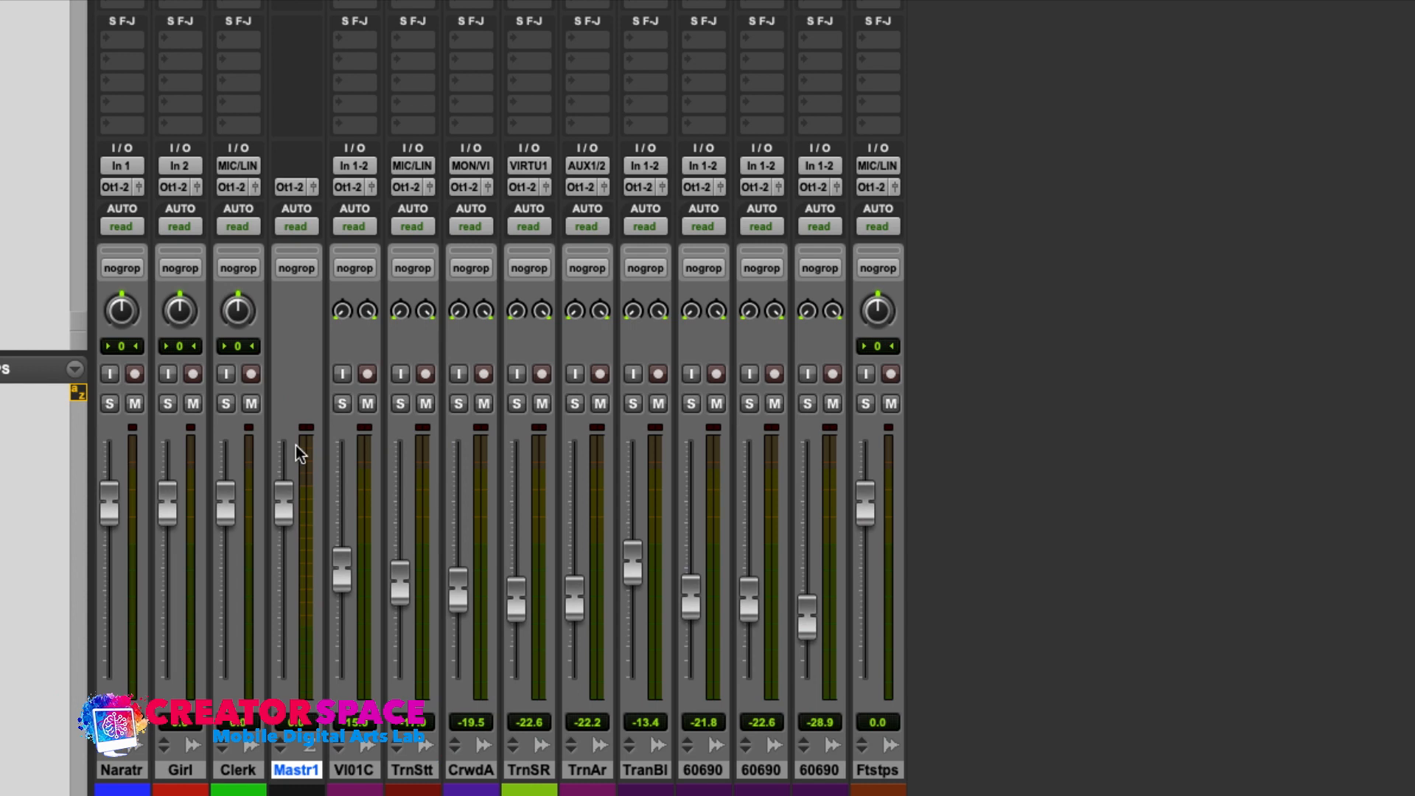
- Play the session to watch the master fader's level meters, stop playback, and select the Master 1 channel strip
key(space)
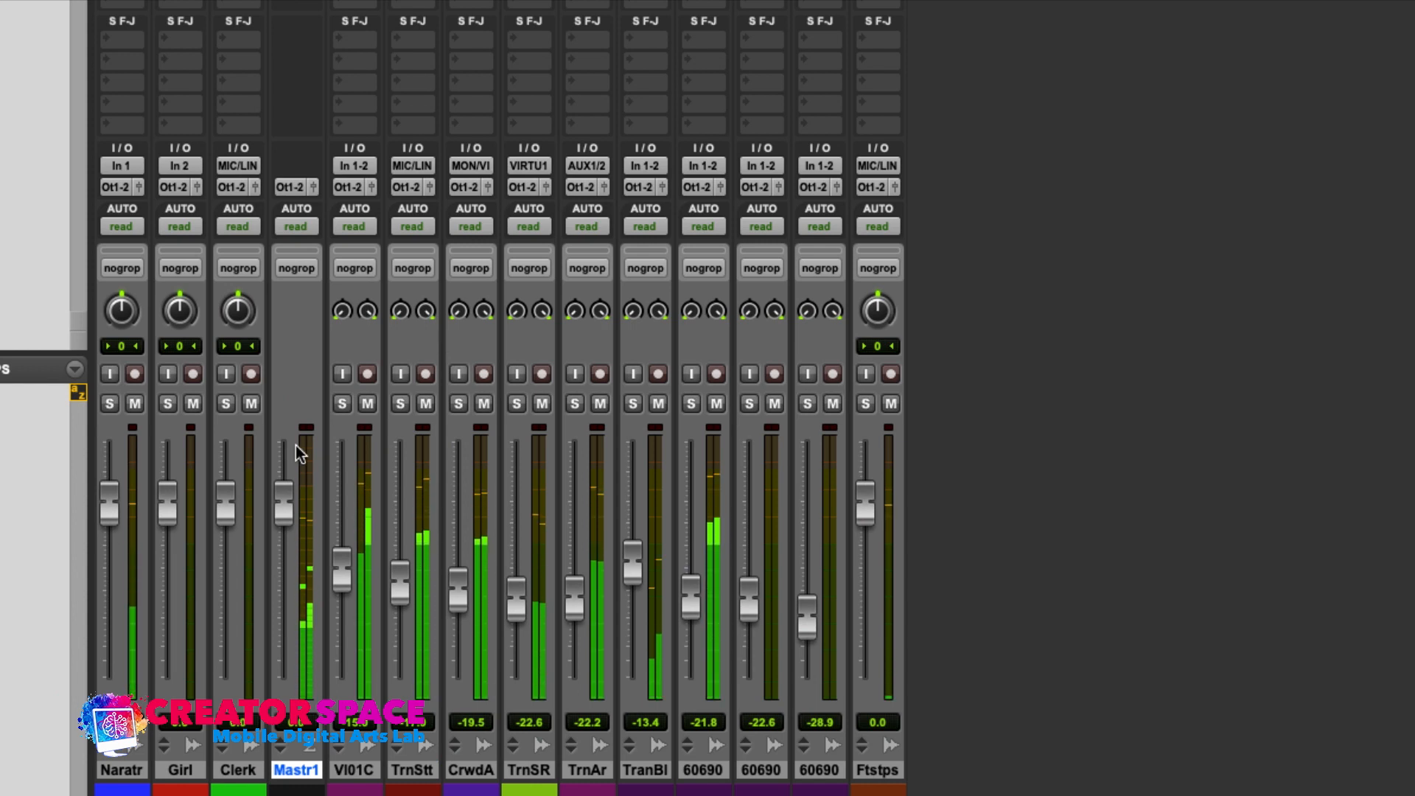
key(space)
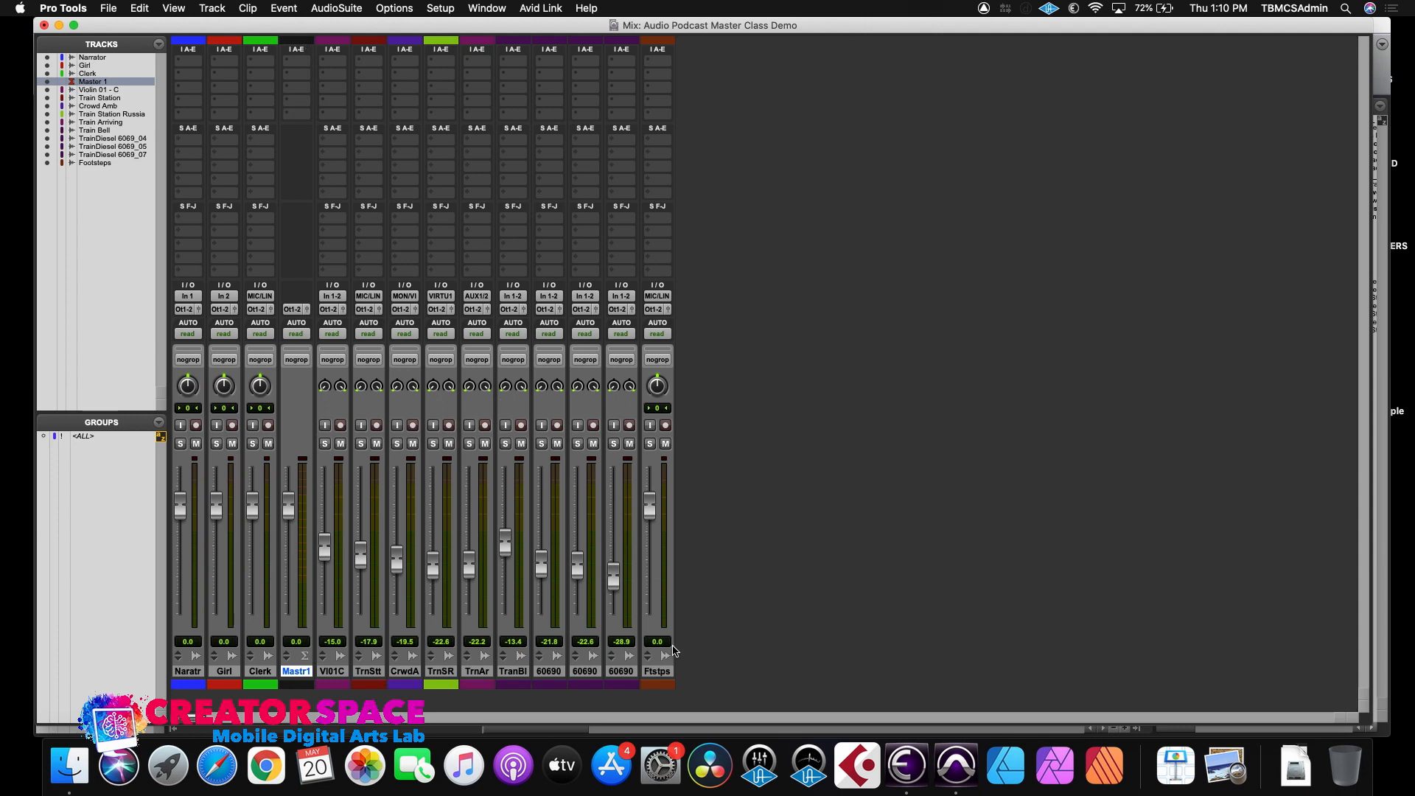
click(672, 685)
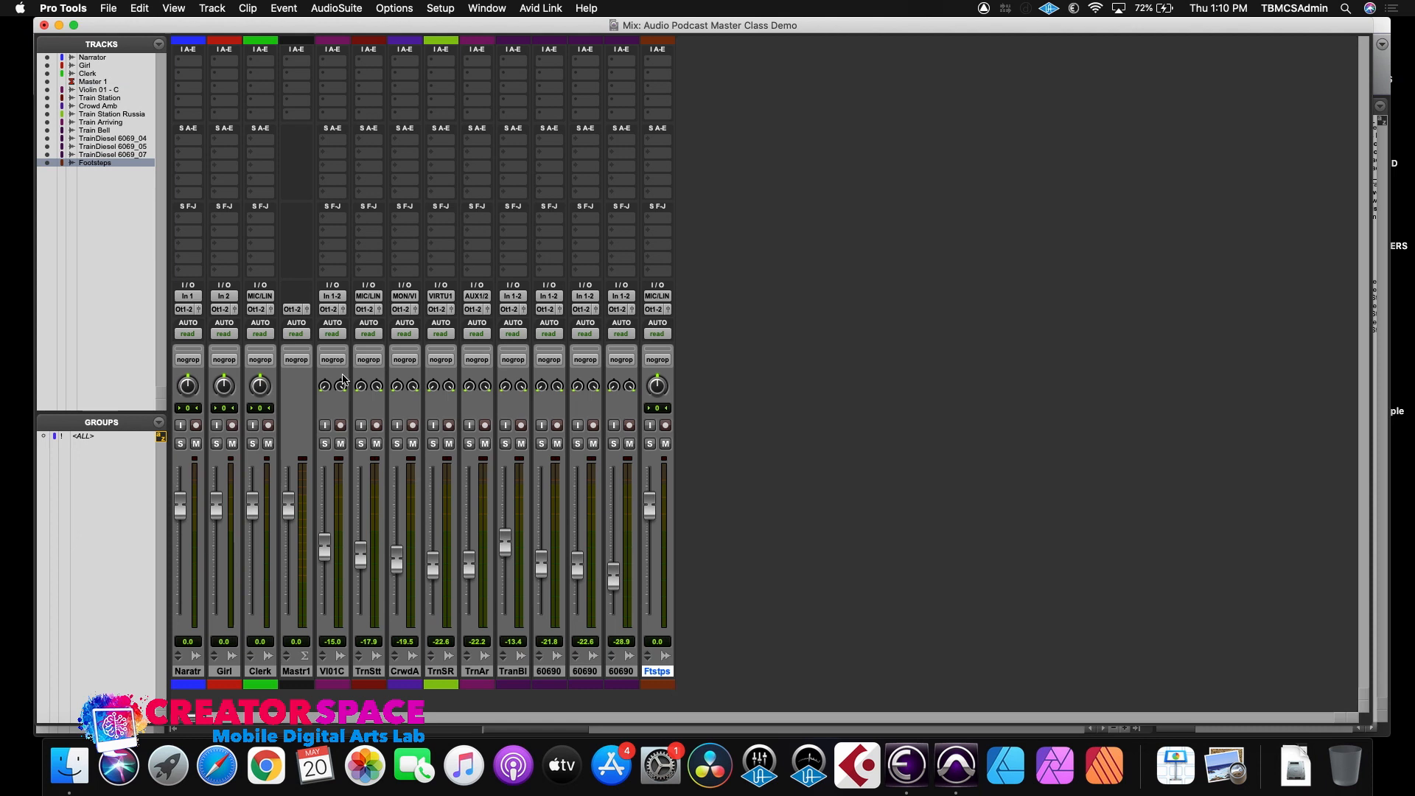
click(297, 41)
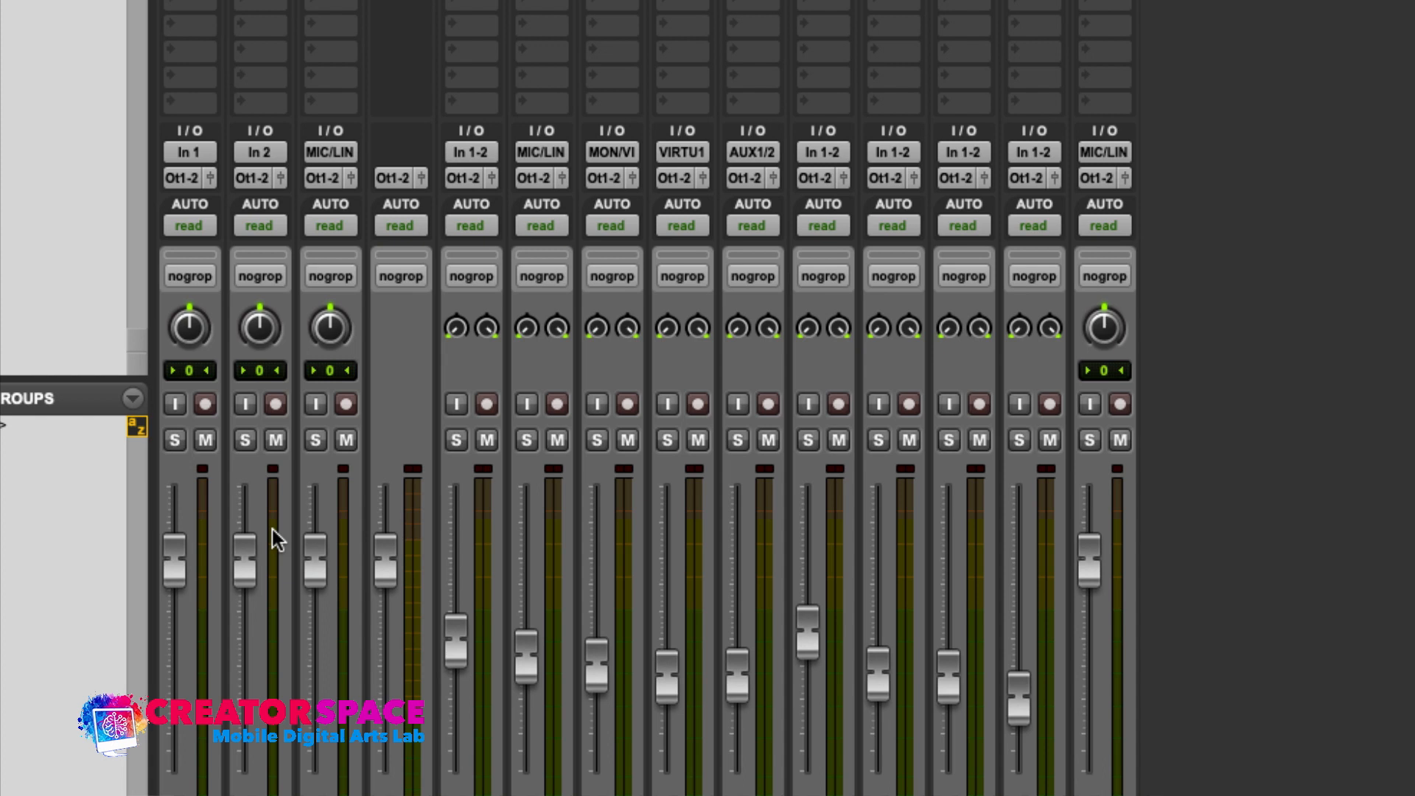
- Solo the Narrator, Girl and Clerk tracks in the mixer and show the Narrator track's automation mode options
click(174, 441)
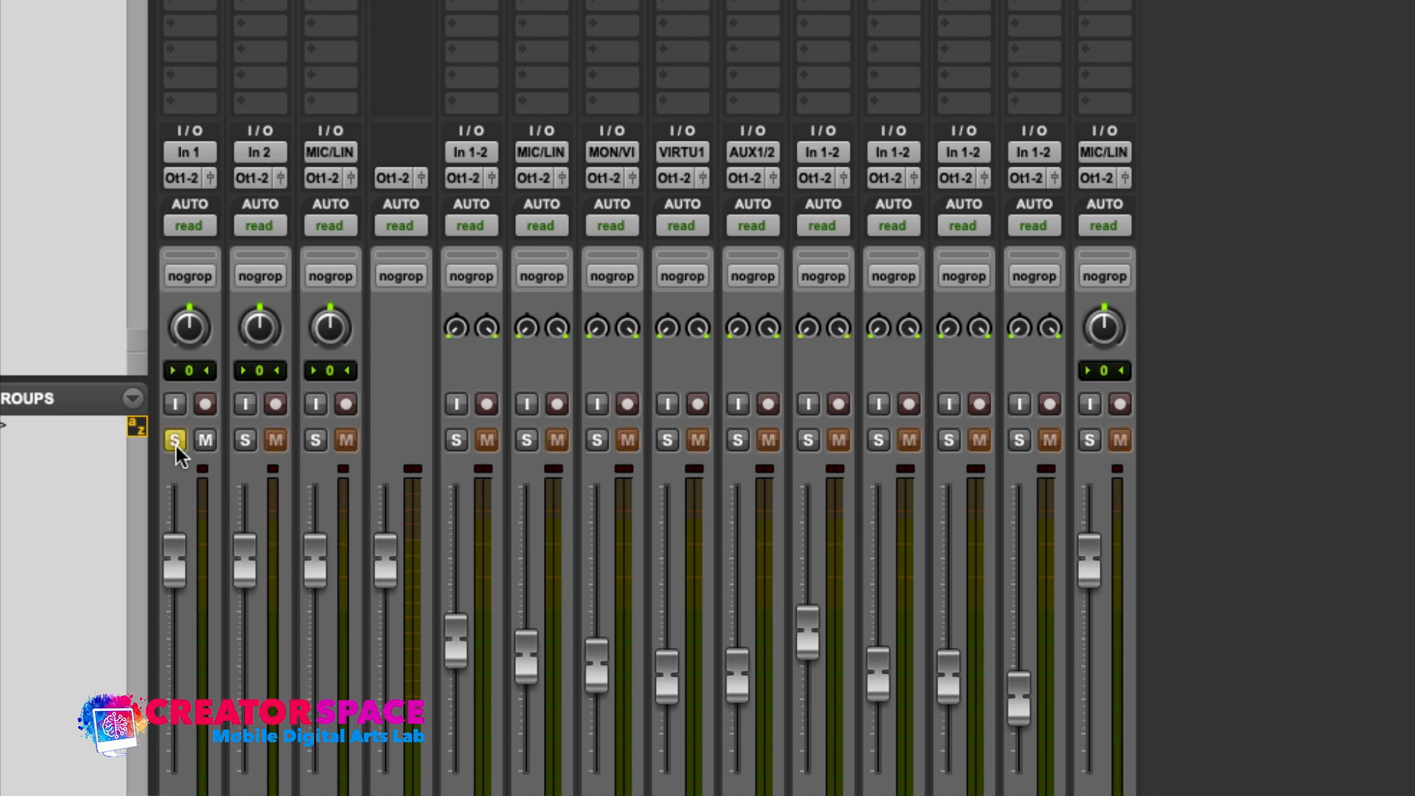
click(315, 440)
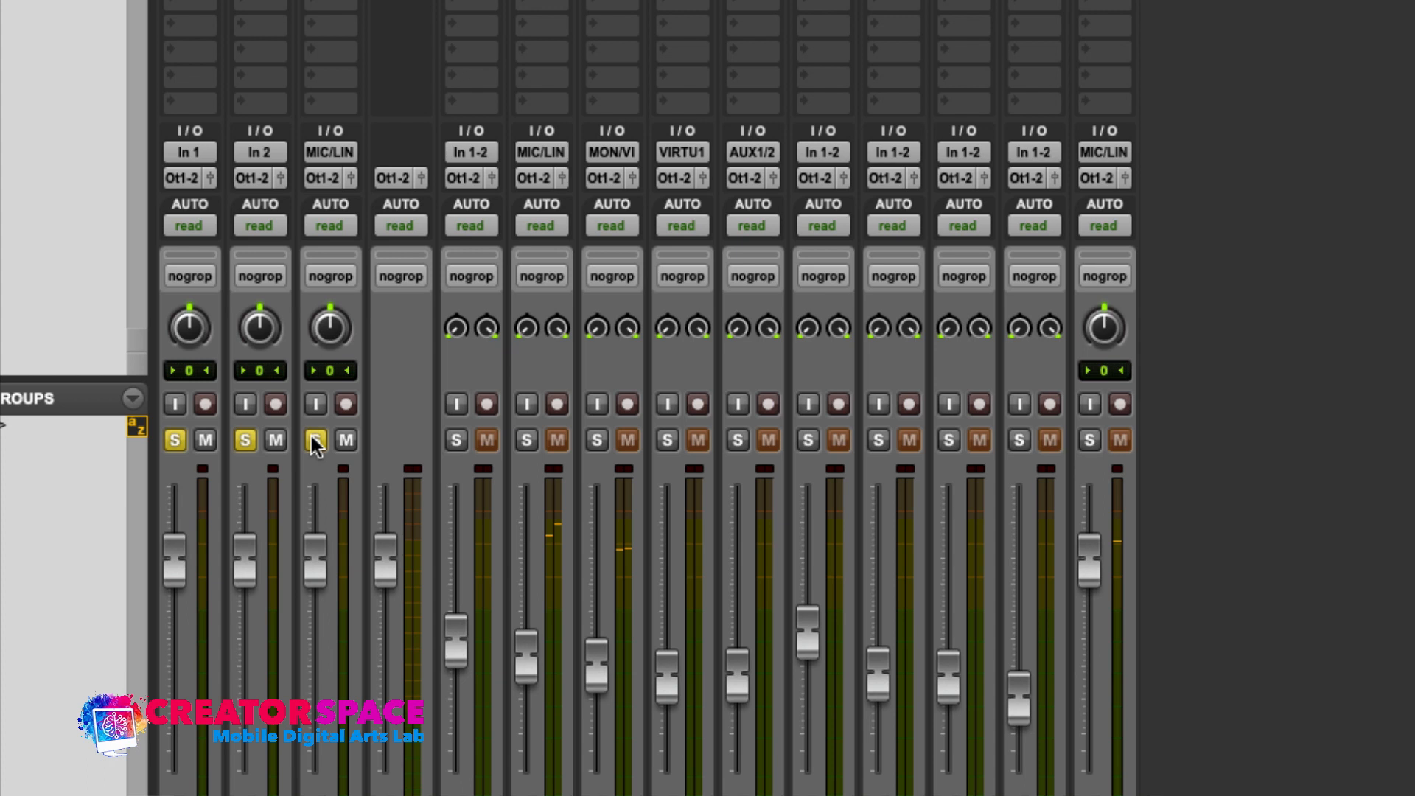
click(189, 227)
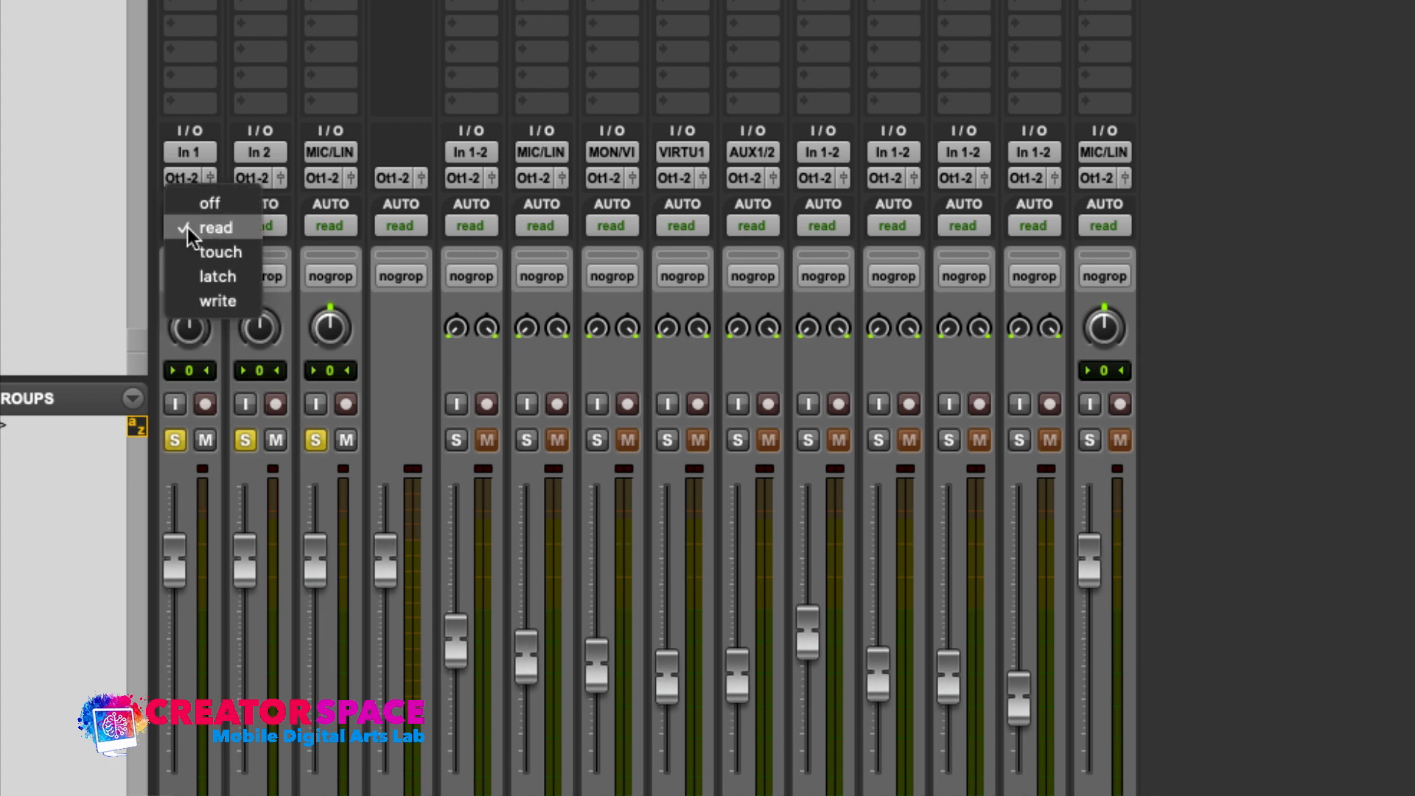
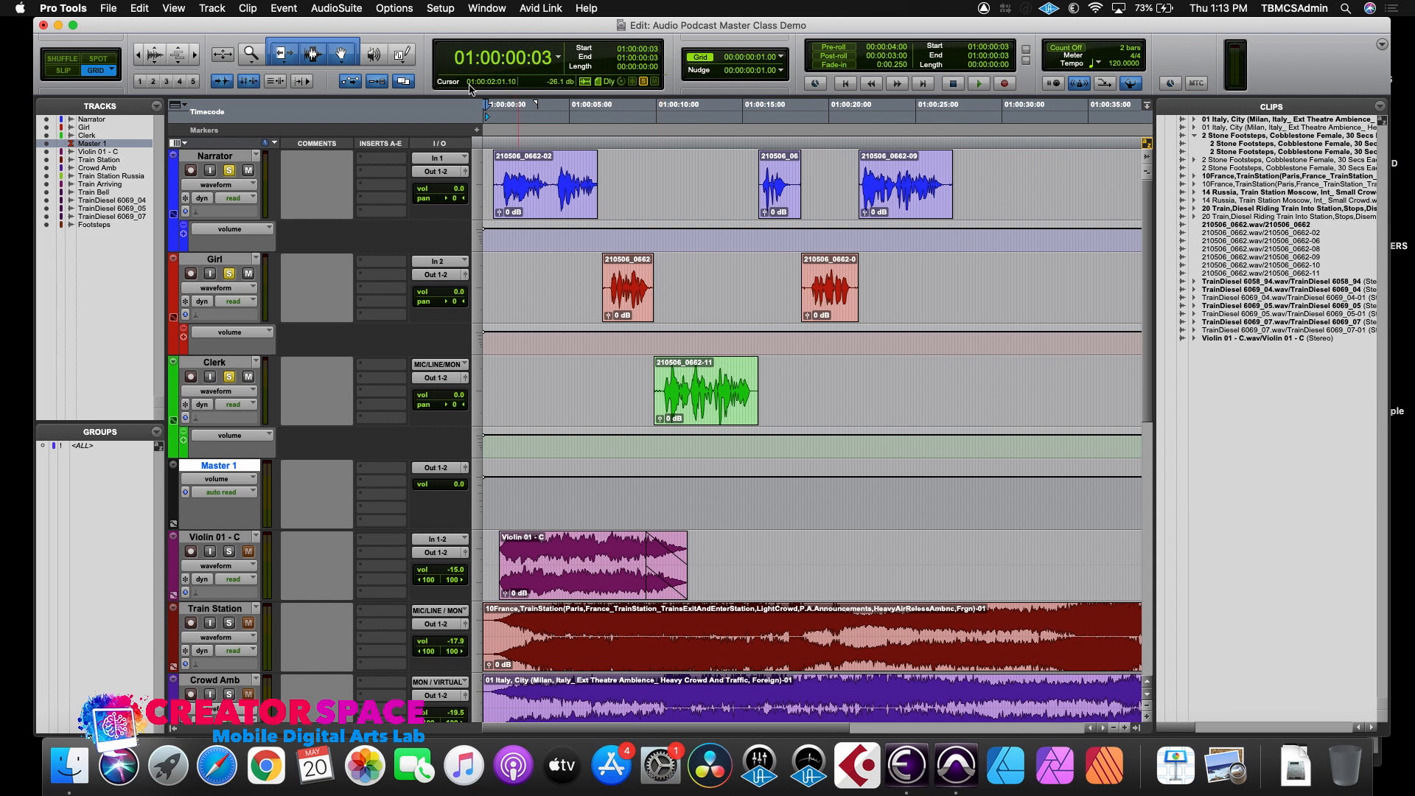
- Move the Edit window out of the way, switch to the Mix window and reposition it
drag(519, 30, 533, 101)
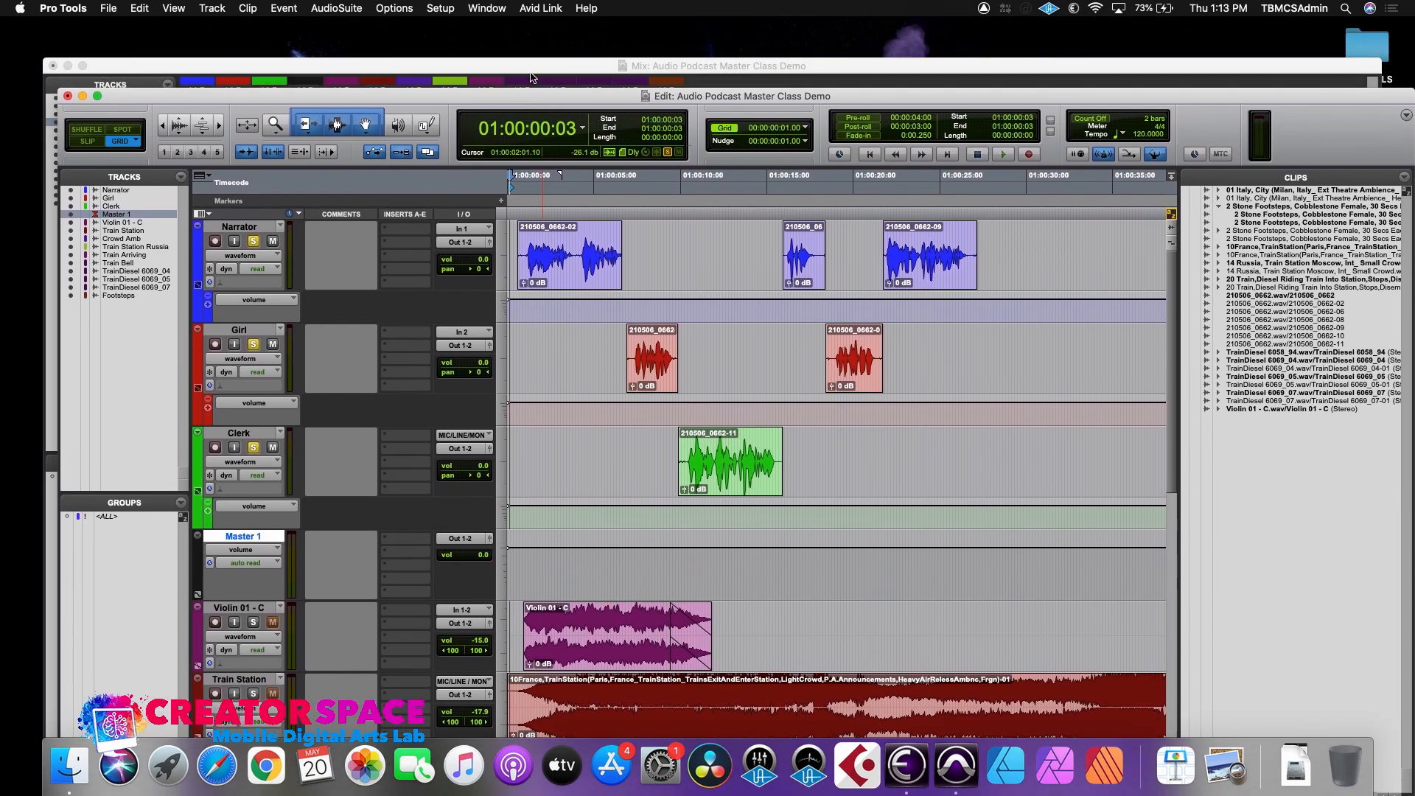
key(super+equal)
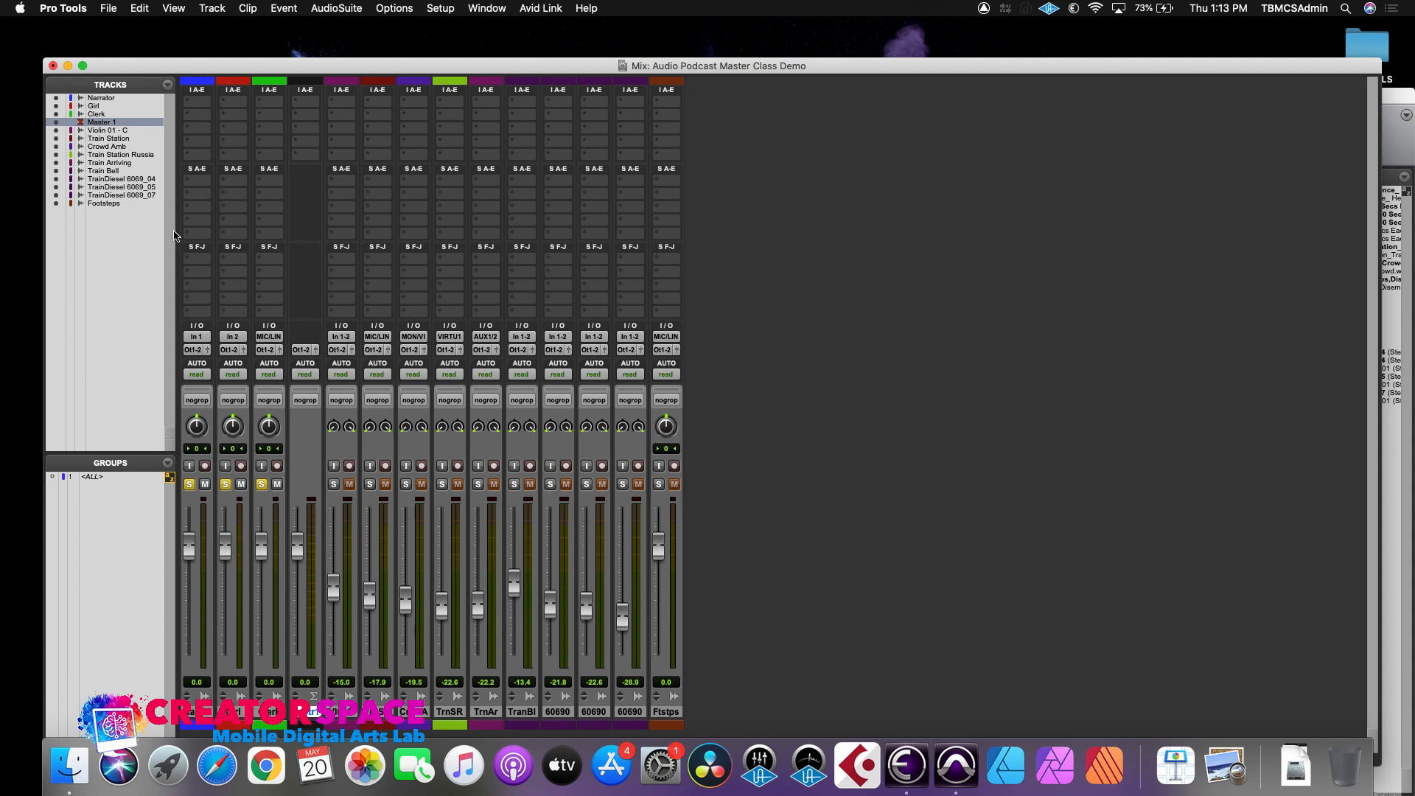
drag(322, 67, 340, 39)
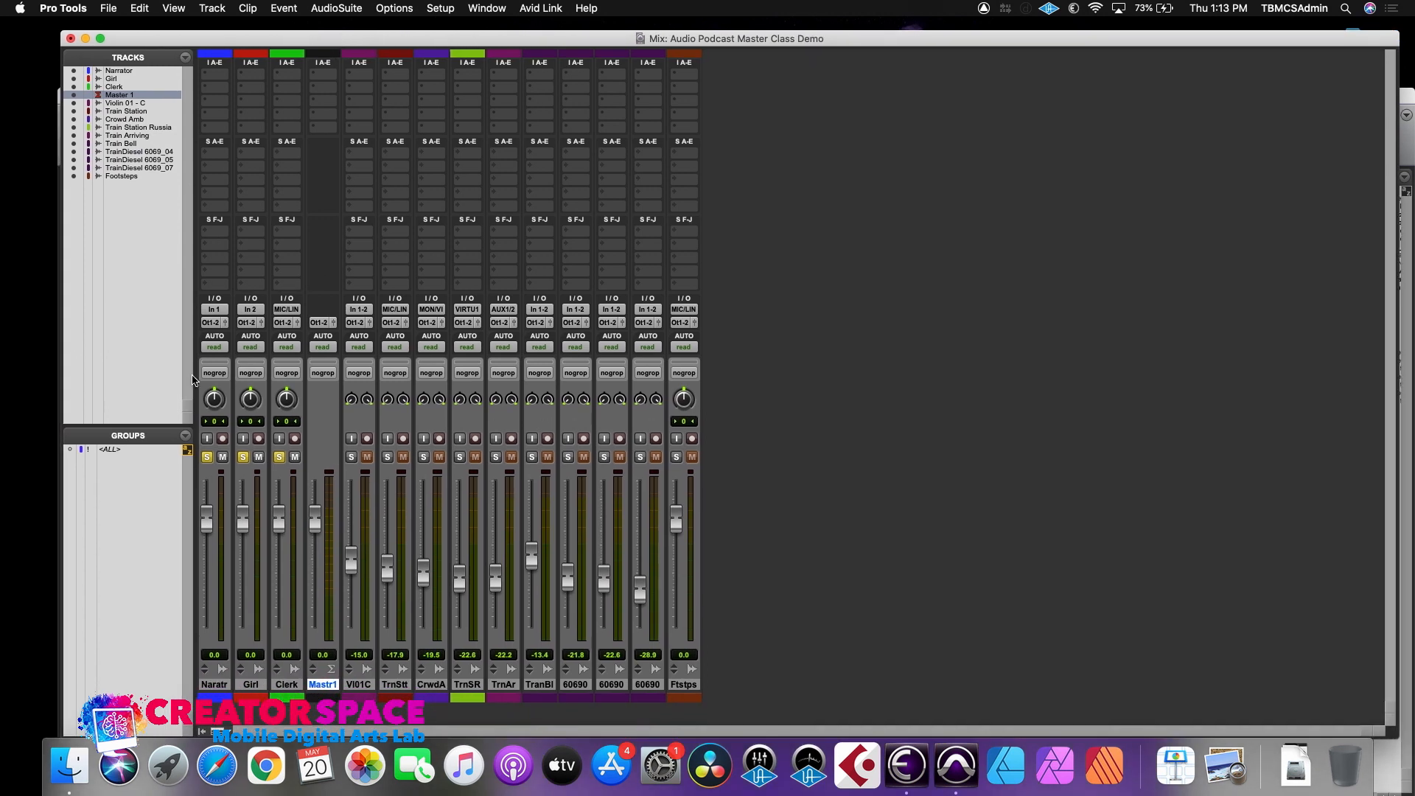
- Set the automation mode of the Narrator, Girl and Clerk tracks to latch
click(212, 347)
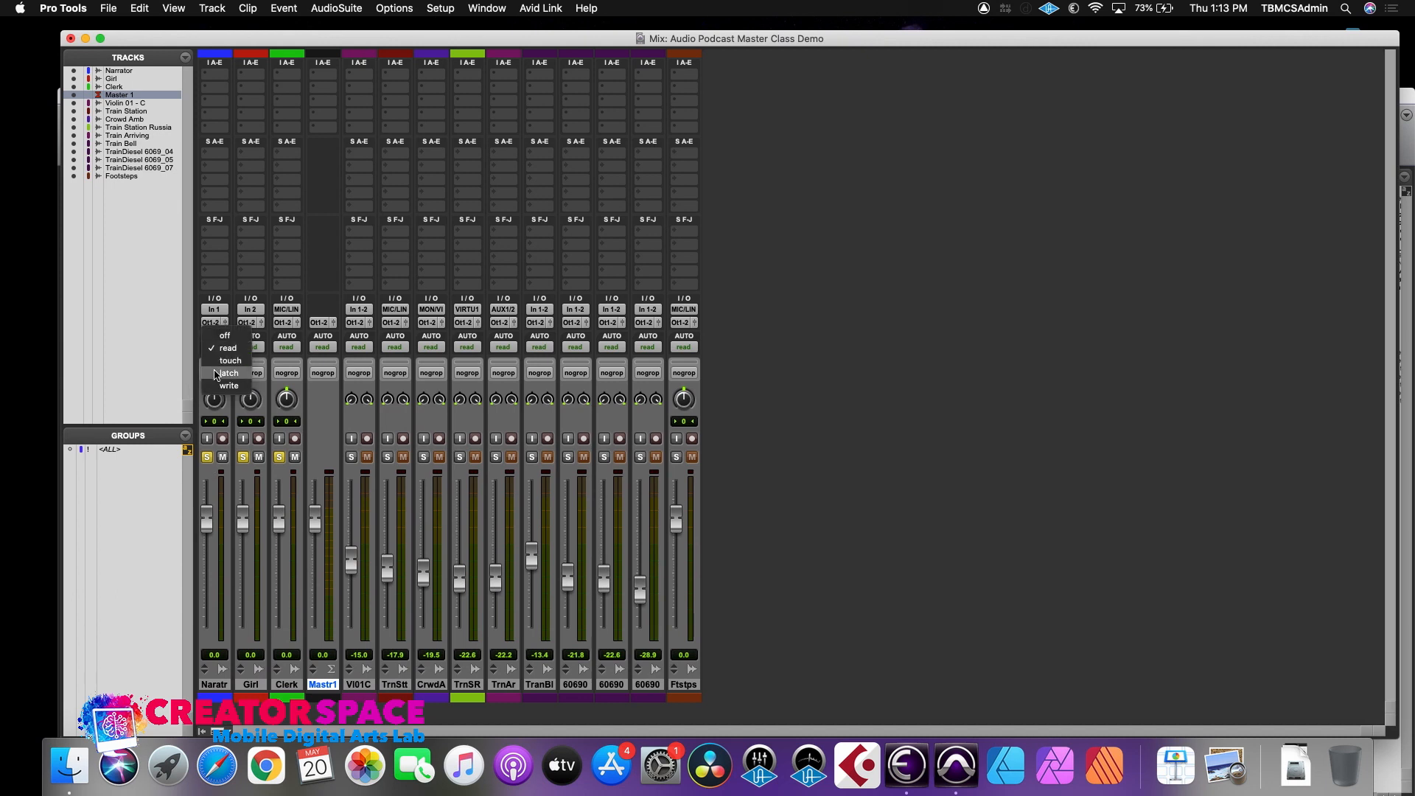
click(216, 374)
click(250, 347)
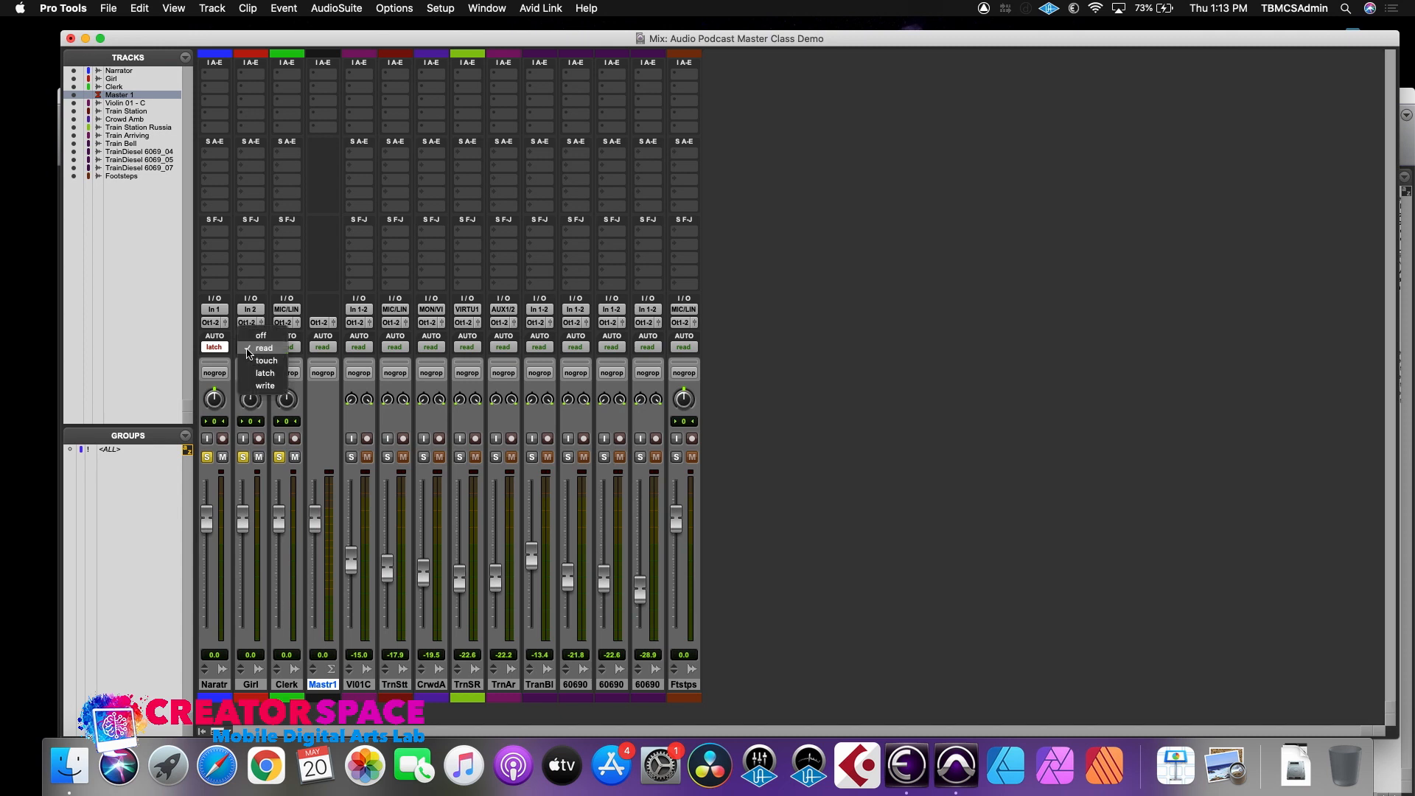
click(258, 372)
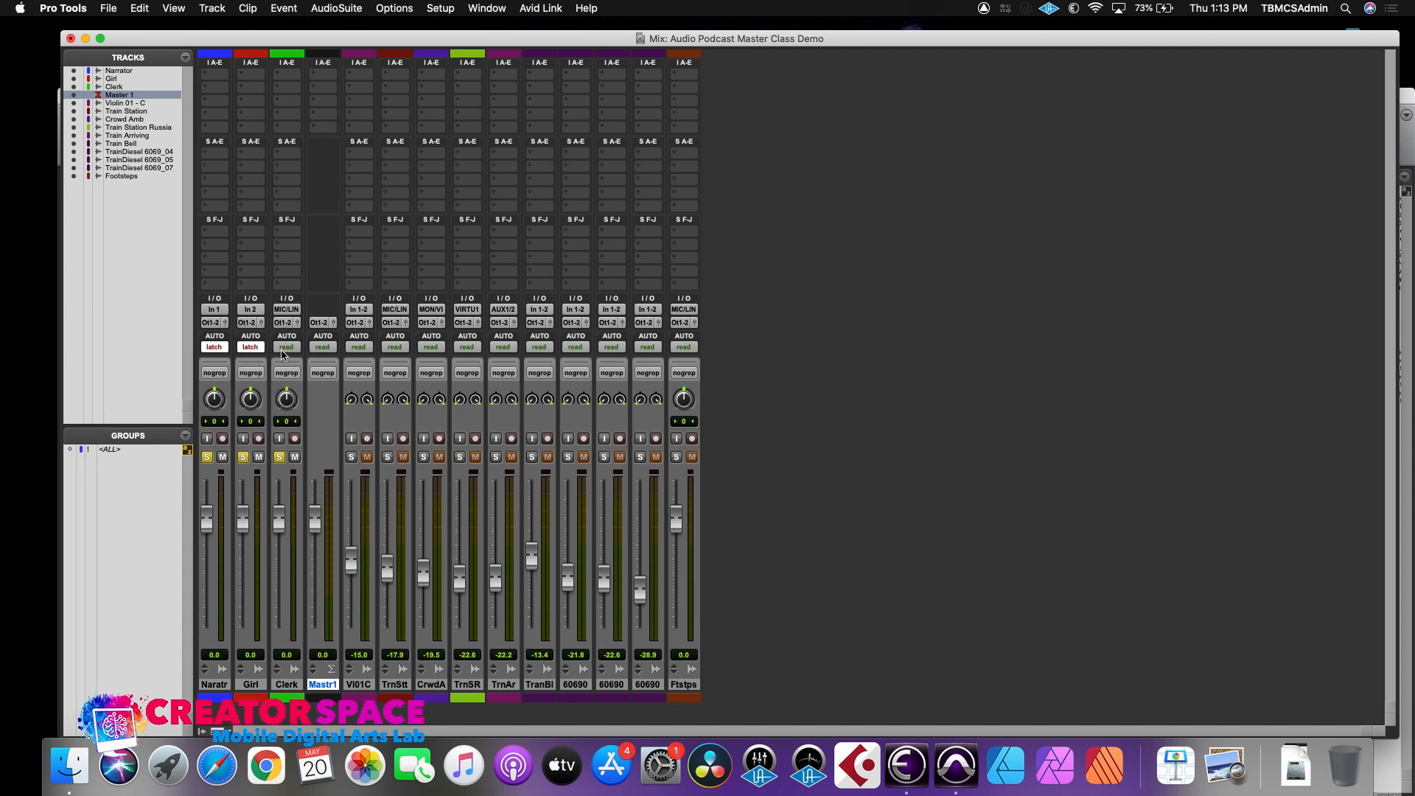
click(283, 348)
click(285, 374)
click(283, 349)
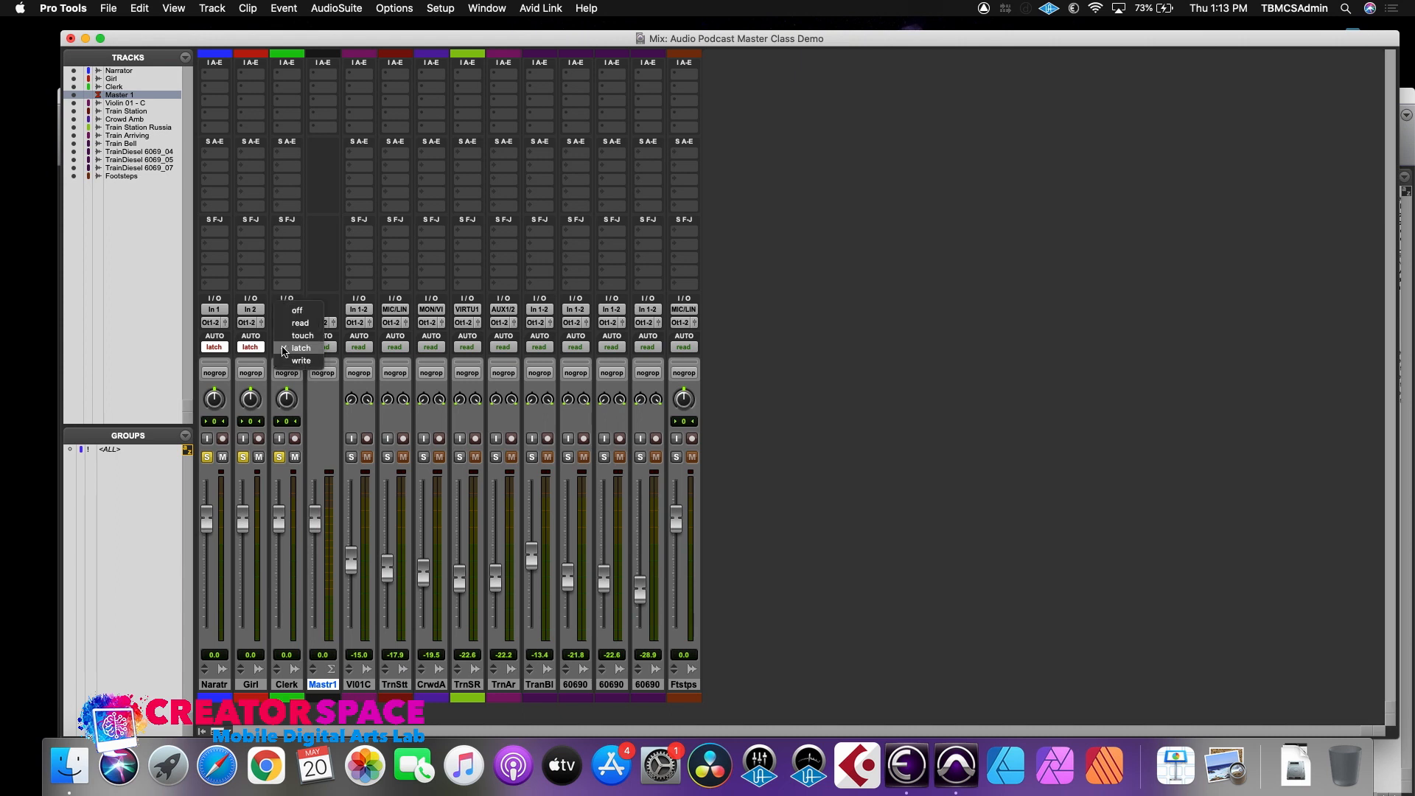
click(285, 349)
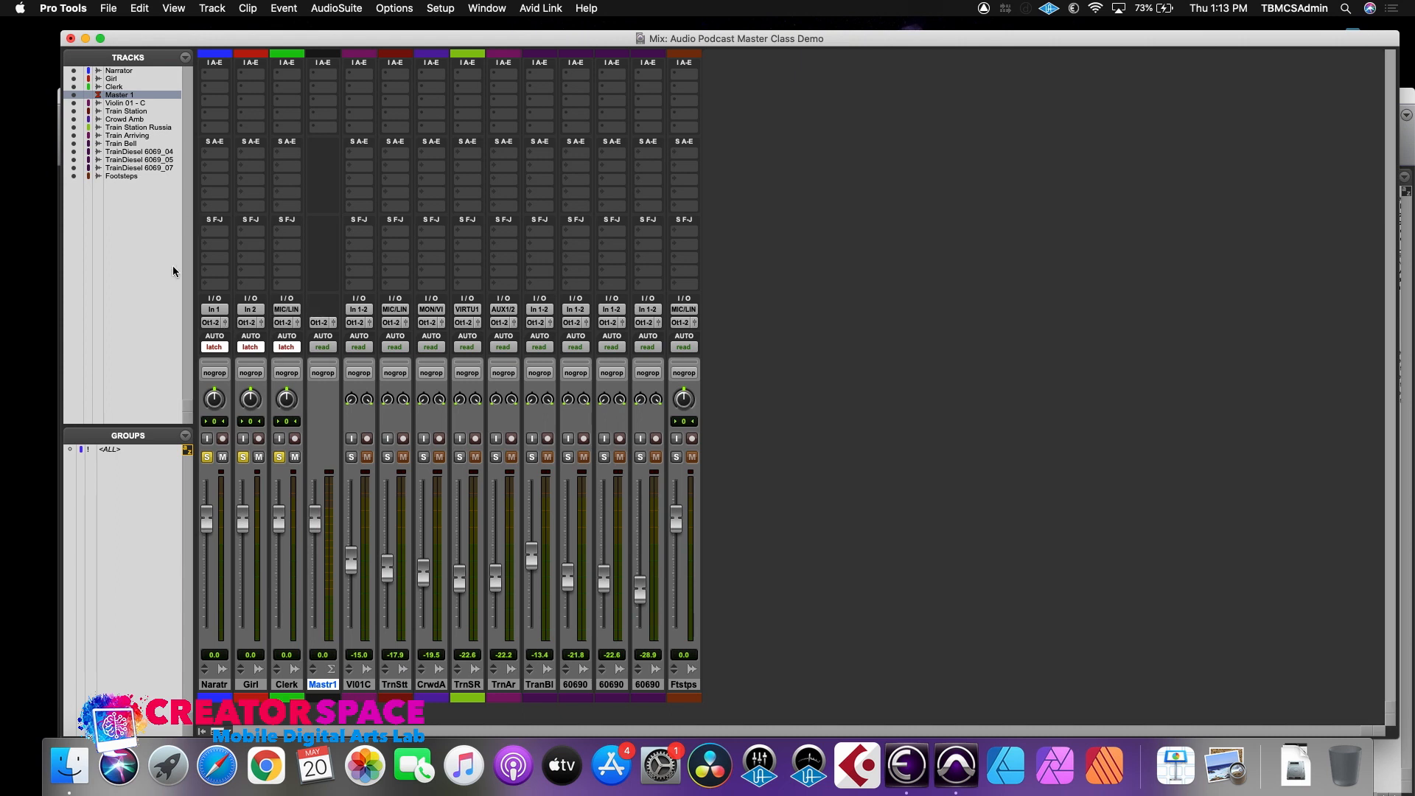
- Record latch volume automation during playback, raising the Narrator fader to about +4.3 dB and the Girl and Clerk faders to about +4.0 dB
key(space)
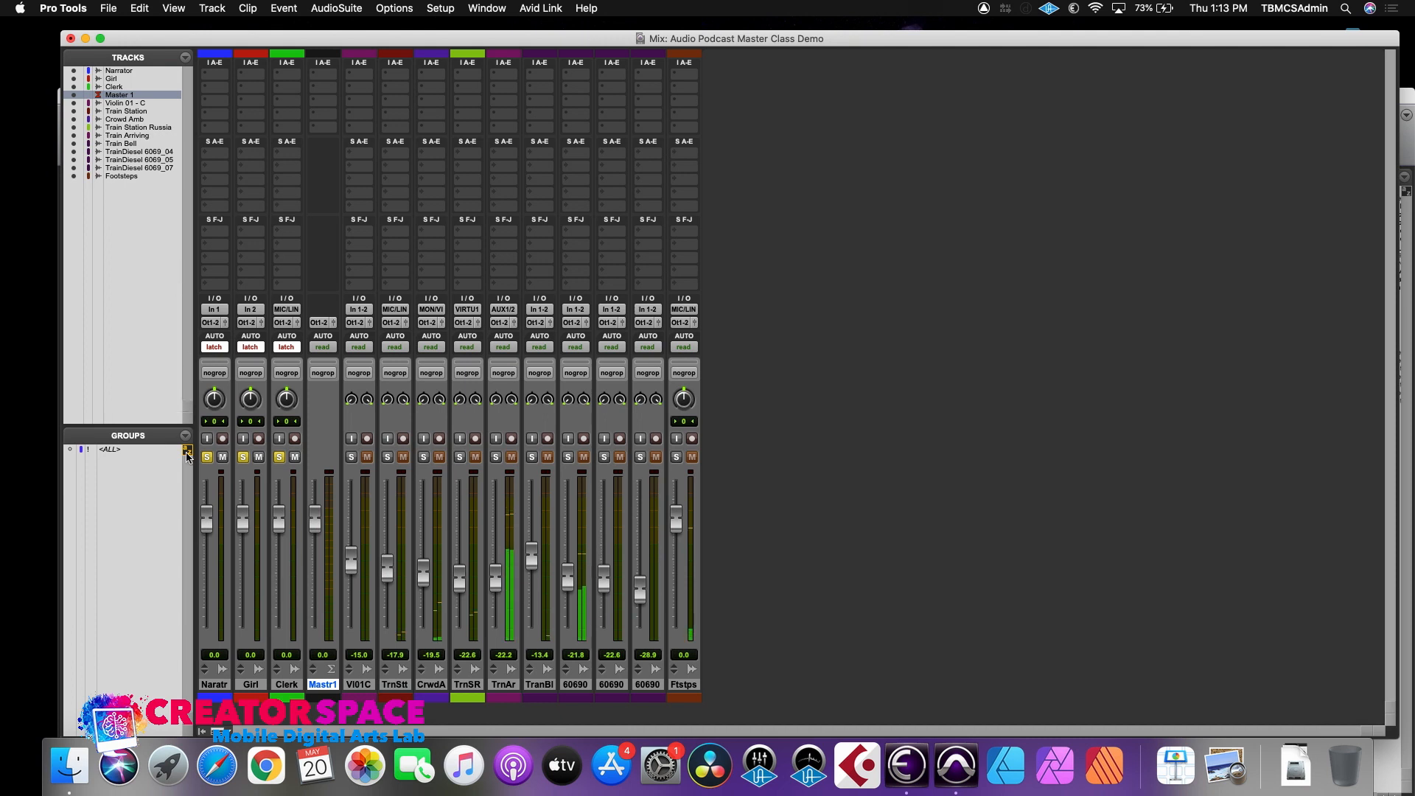
drag(208, 520, 206, 514)
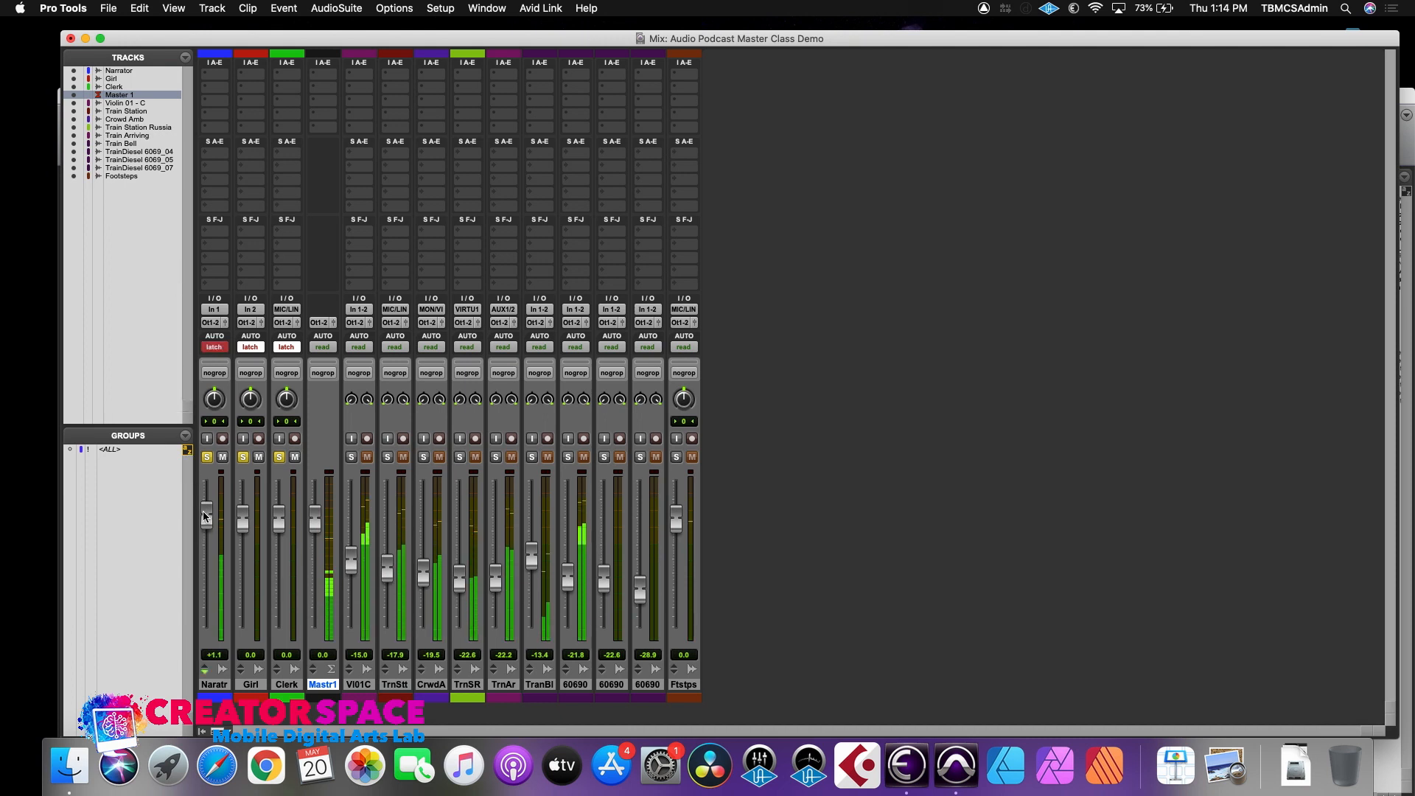
key(space)
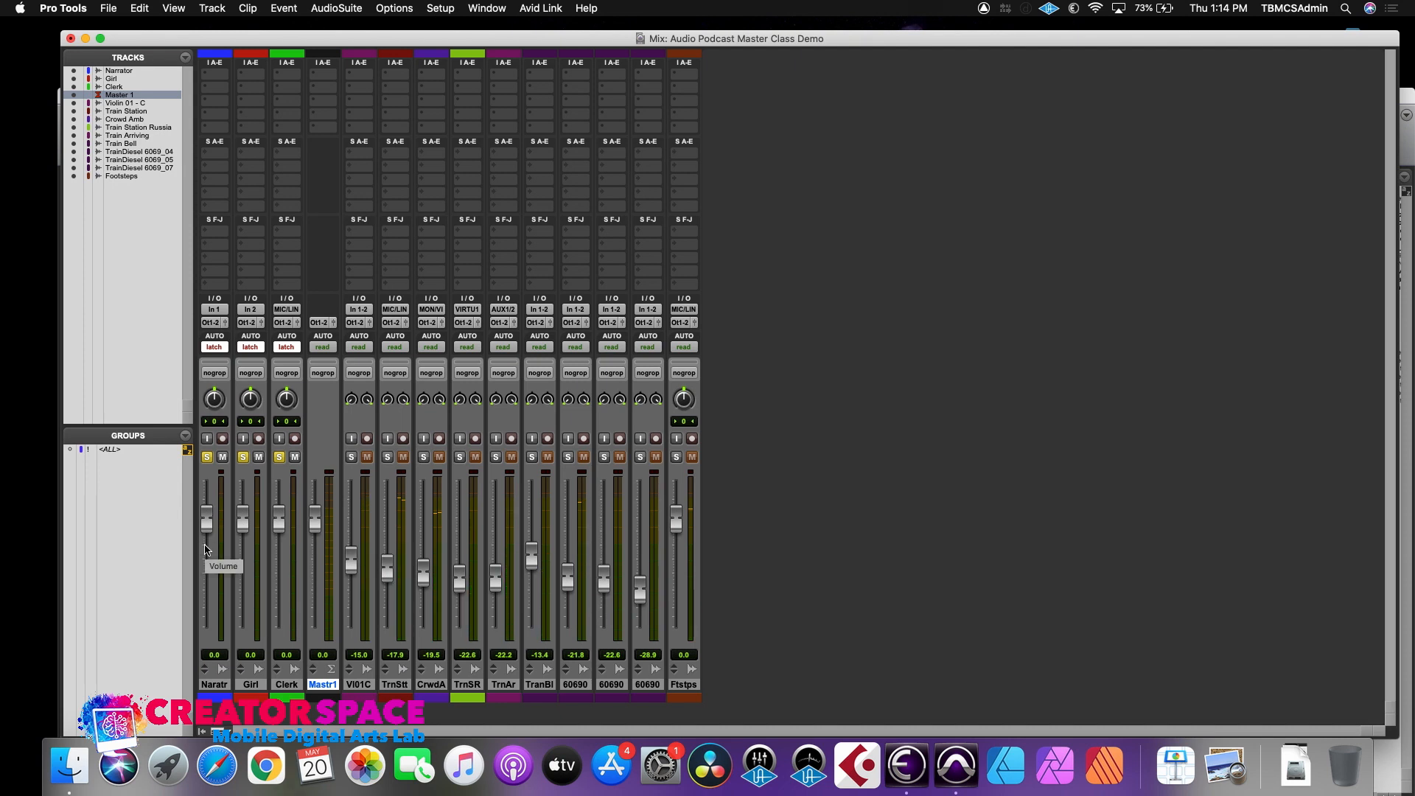
key(space)
drag(206, 525, 244, 506)
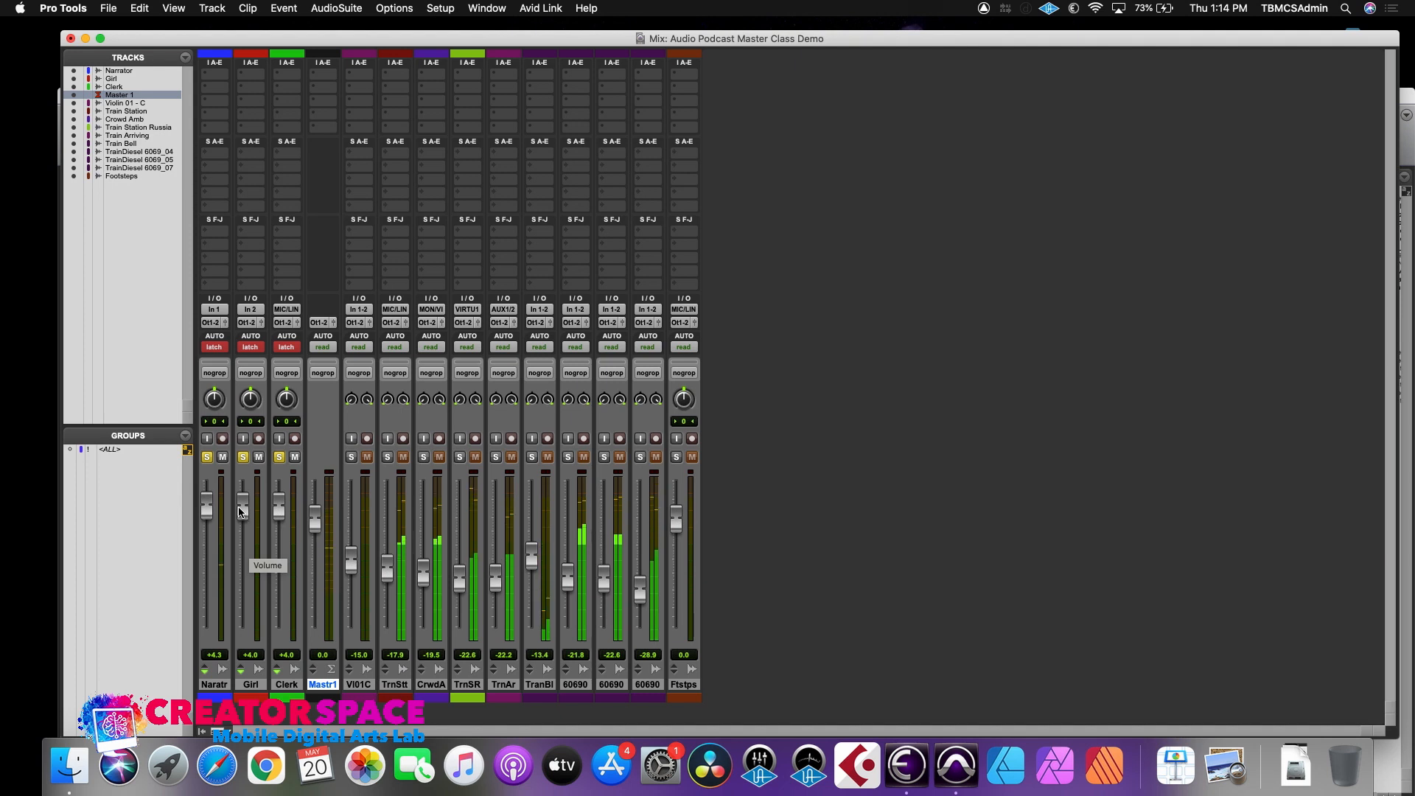
key(space)
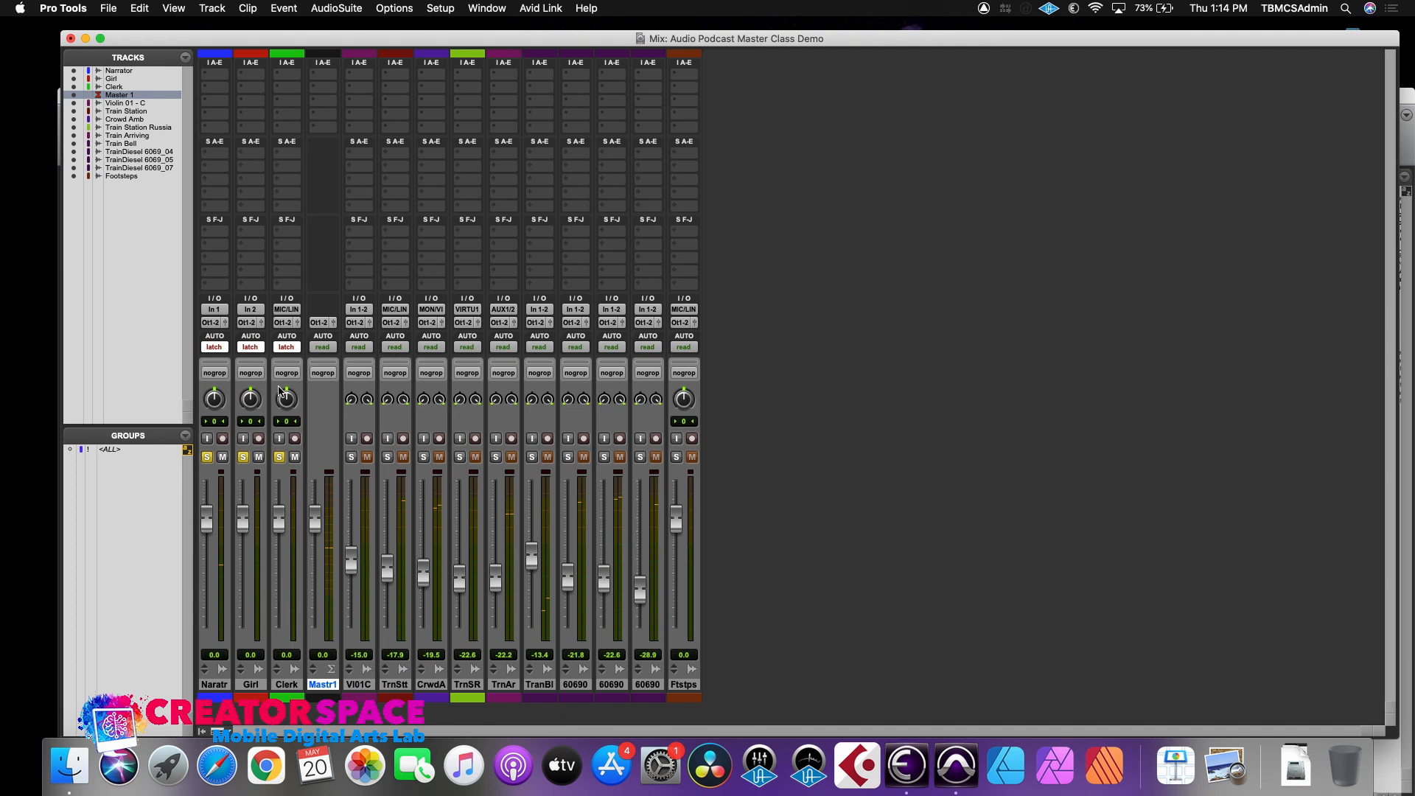
- Select the Girl track's first clip in the Edit window and return to the Mix window
key(super+equal)
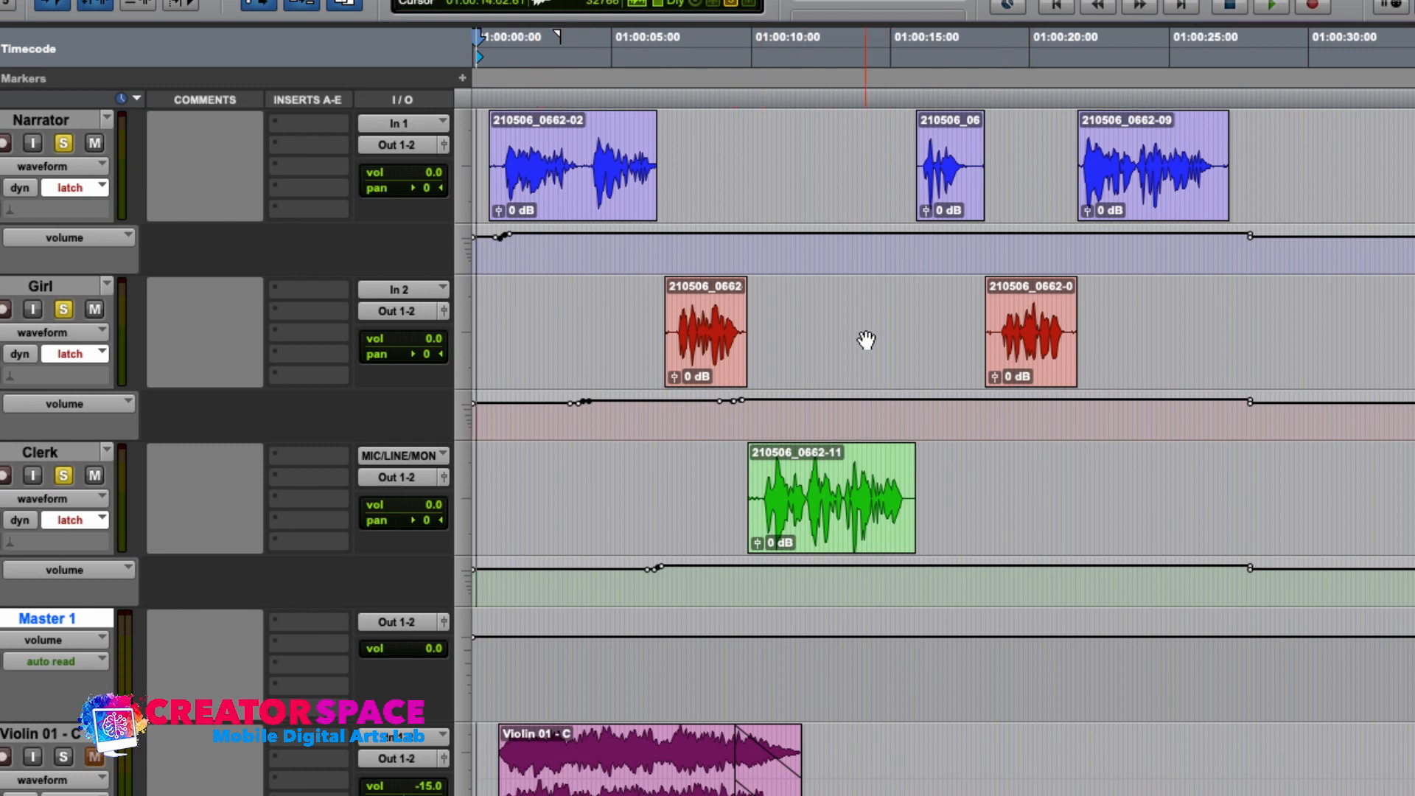
click(689, 351)
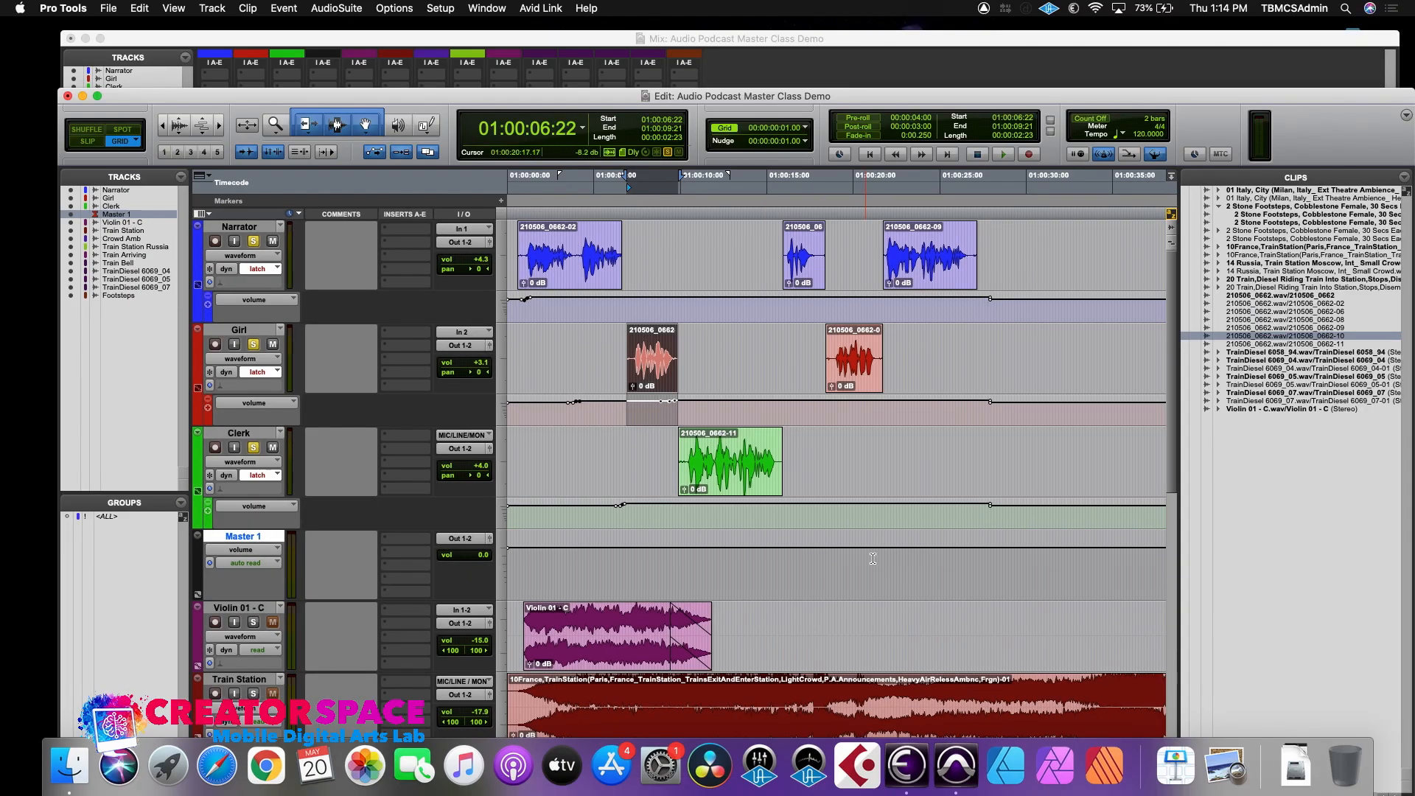
click(545, 44)
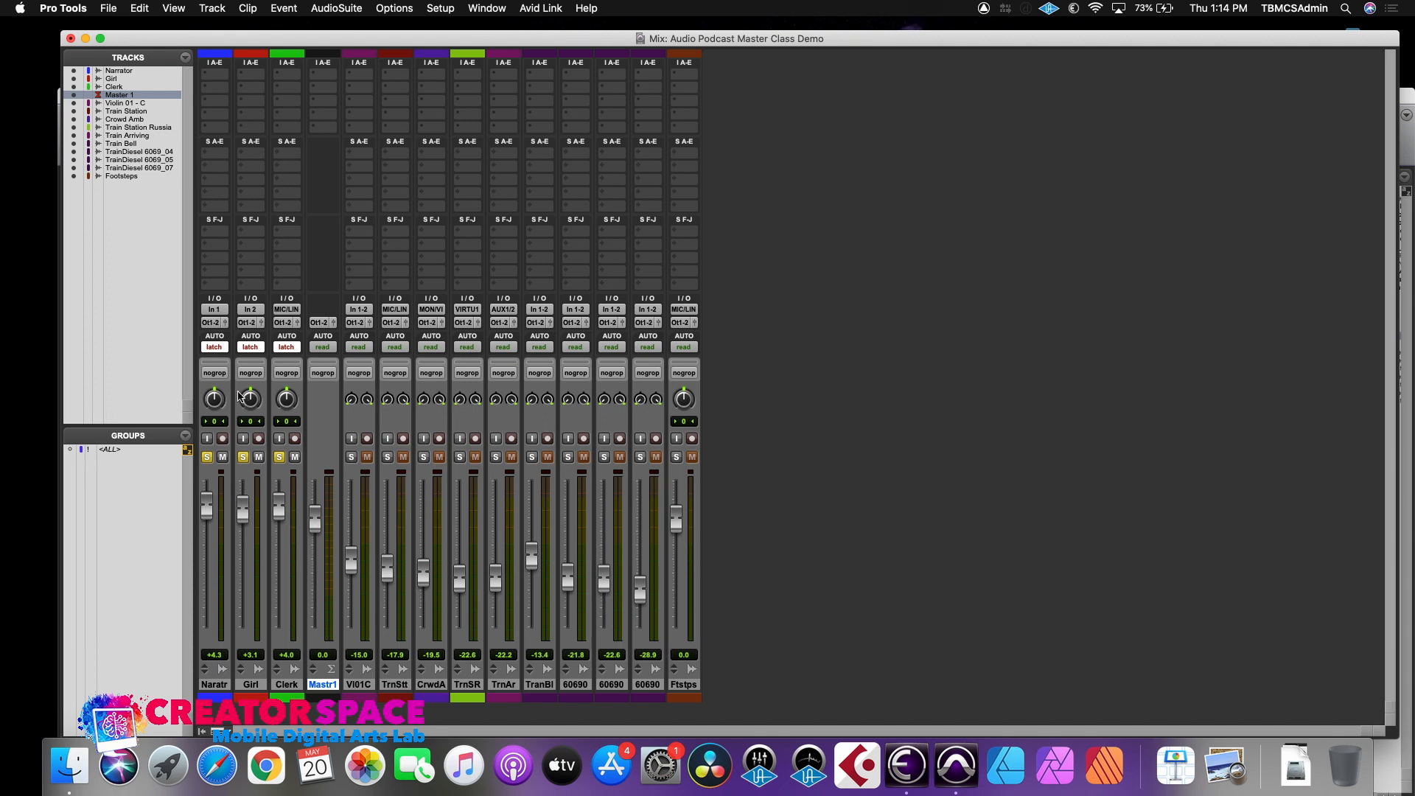
- Set the Girl track's automation mode to touch and ride its volume fader over the selected clip
click(250, 348)
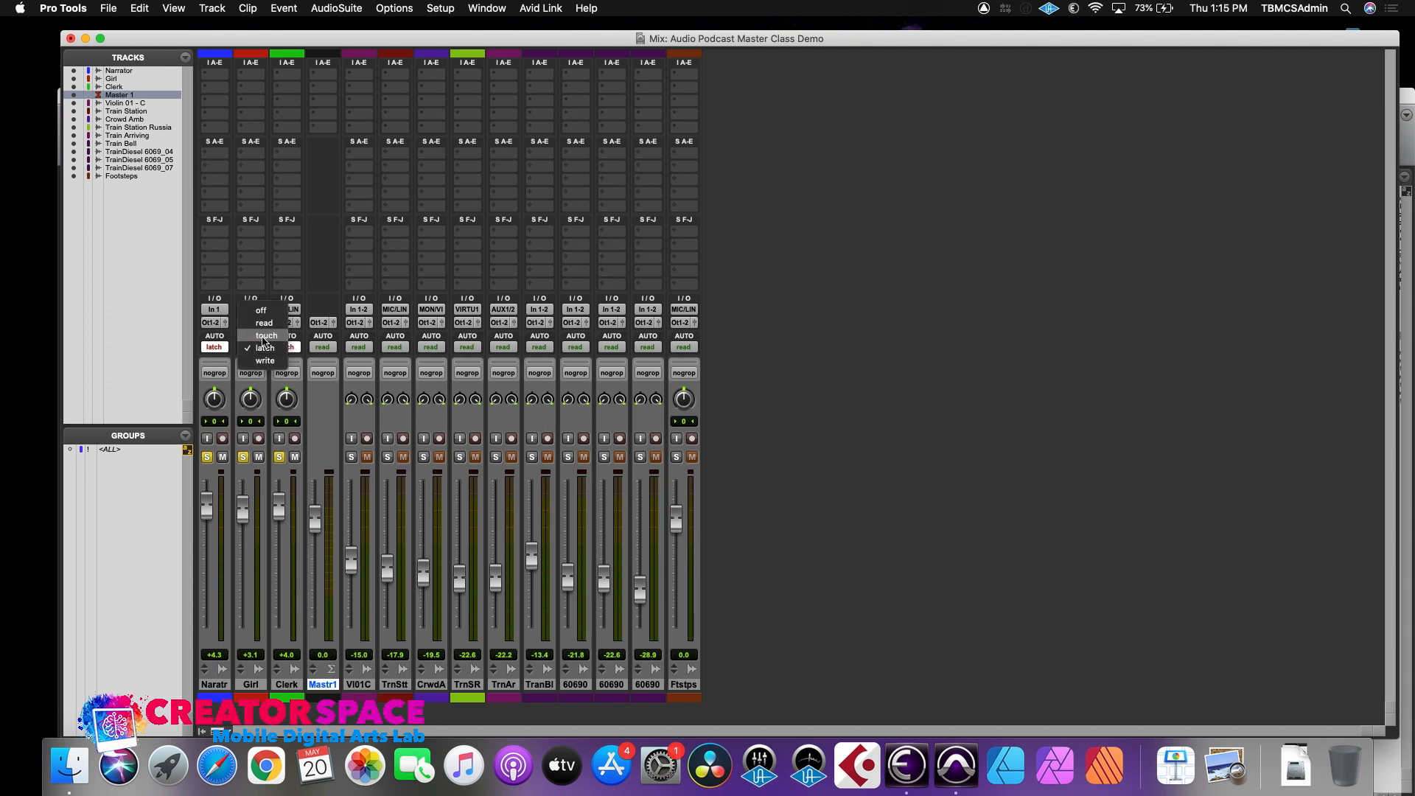
click(262, 338)
drag(242, 514, 242, 508)
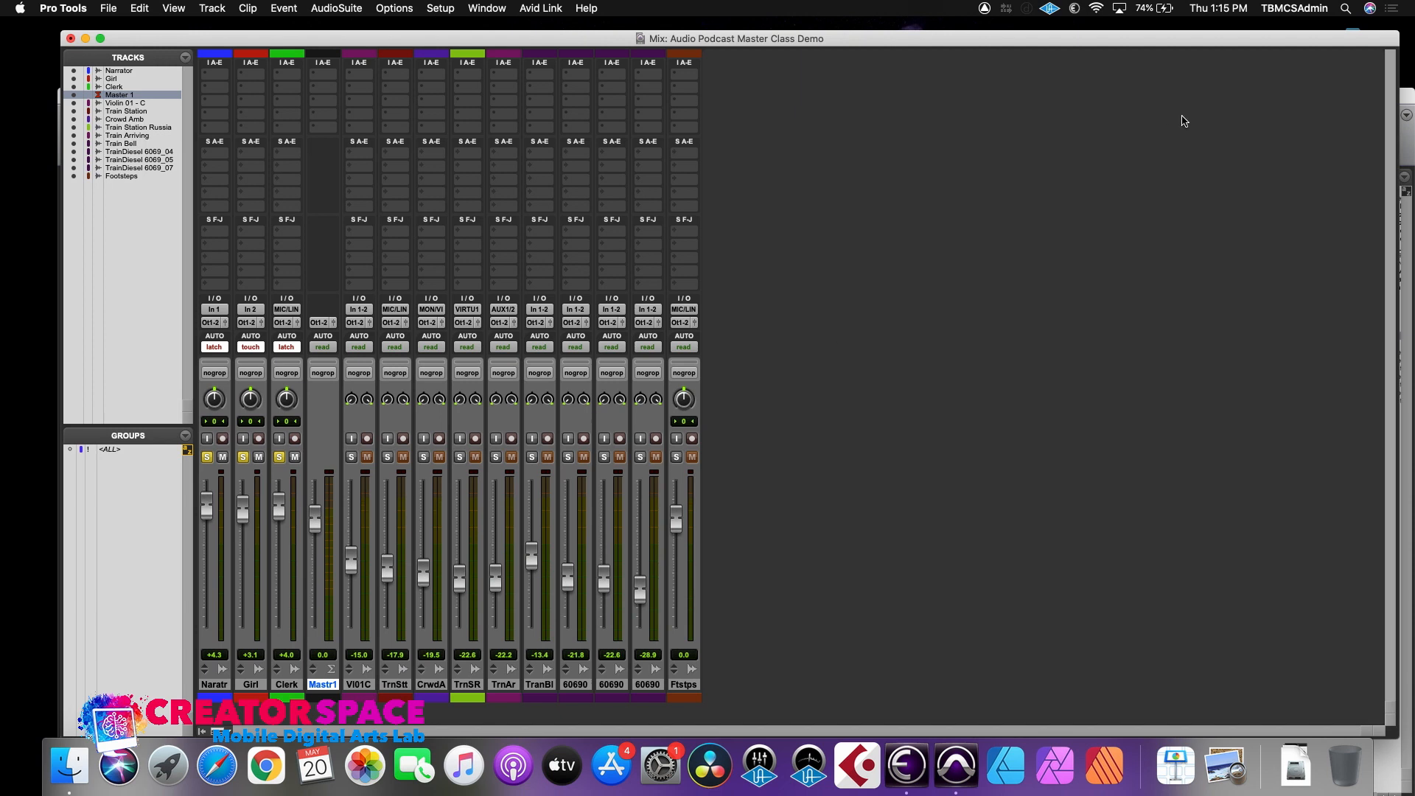
- Select the Girl track's second clip in the Edit window and record a touch volume automation pass over it from the Mix window
key(super+equal)
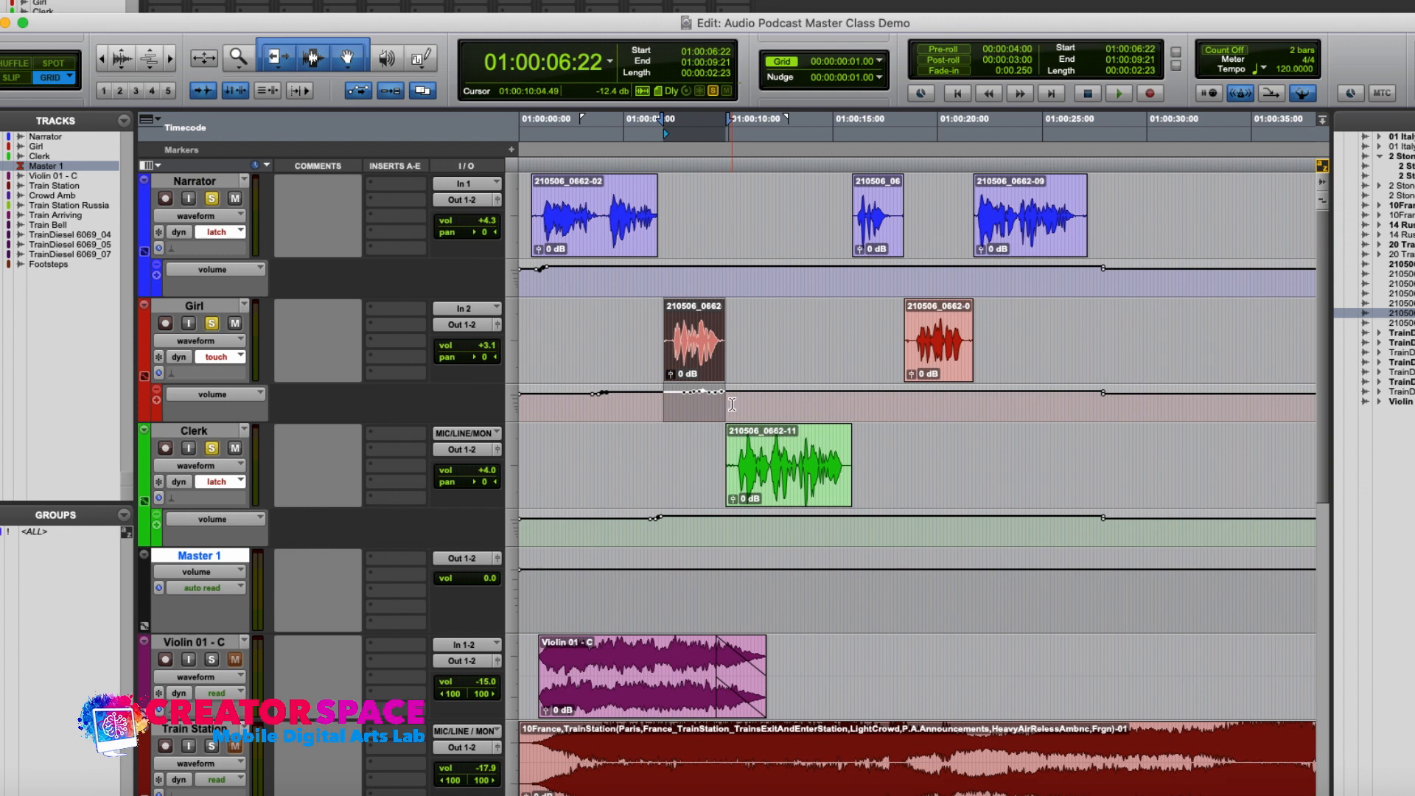
click(917, 354)
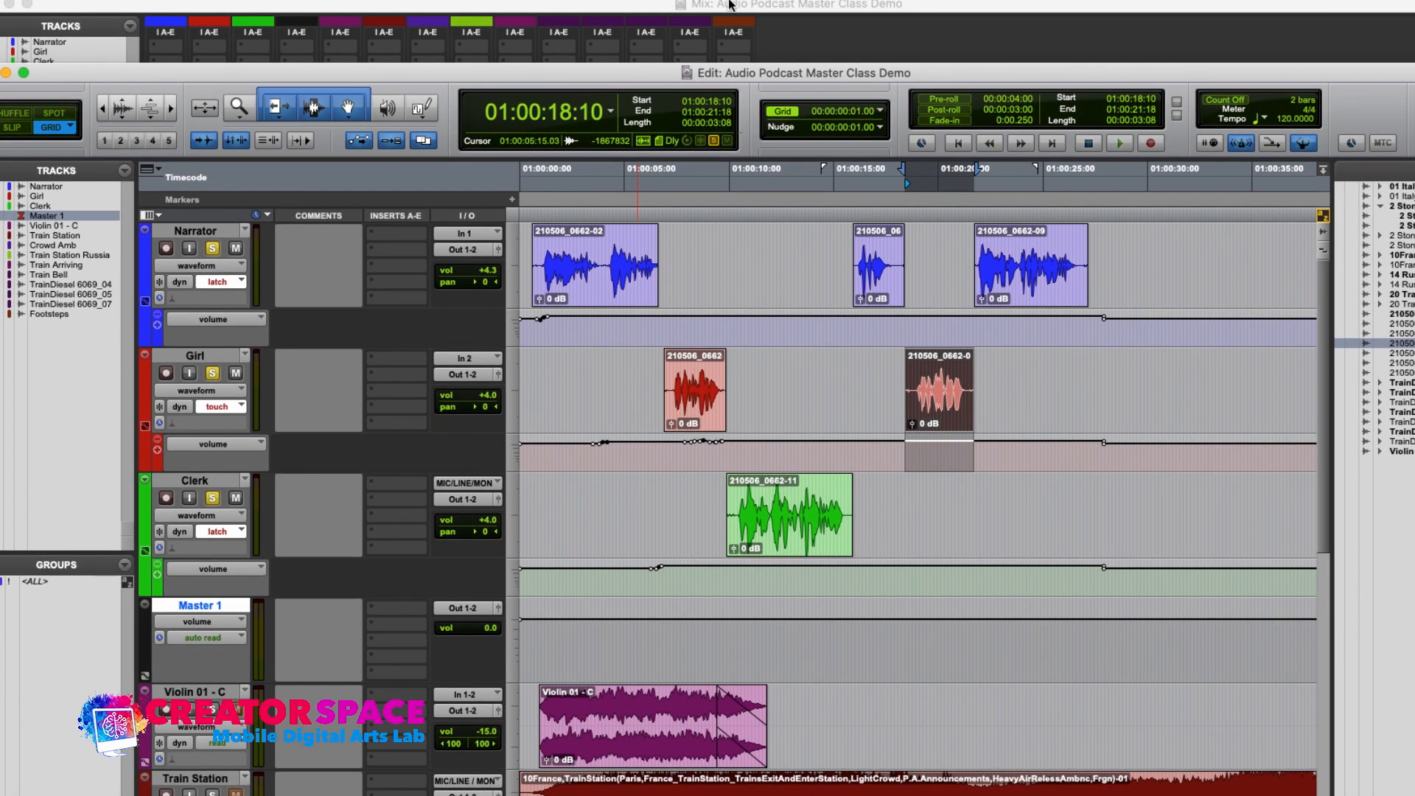
click(730, 4)
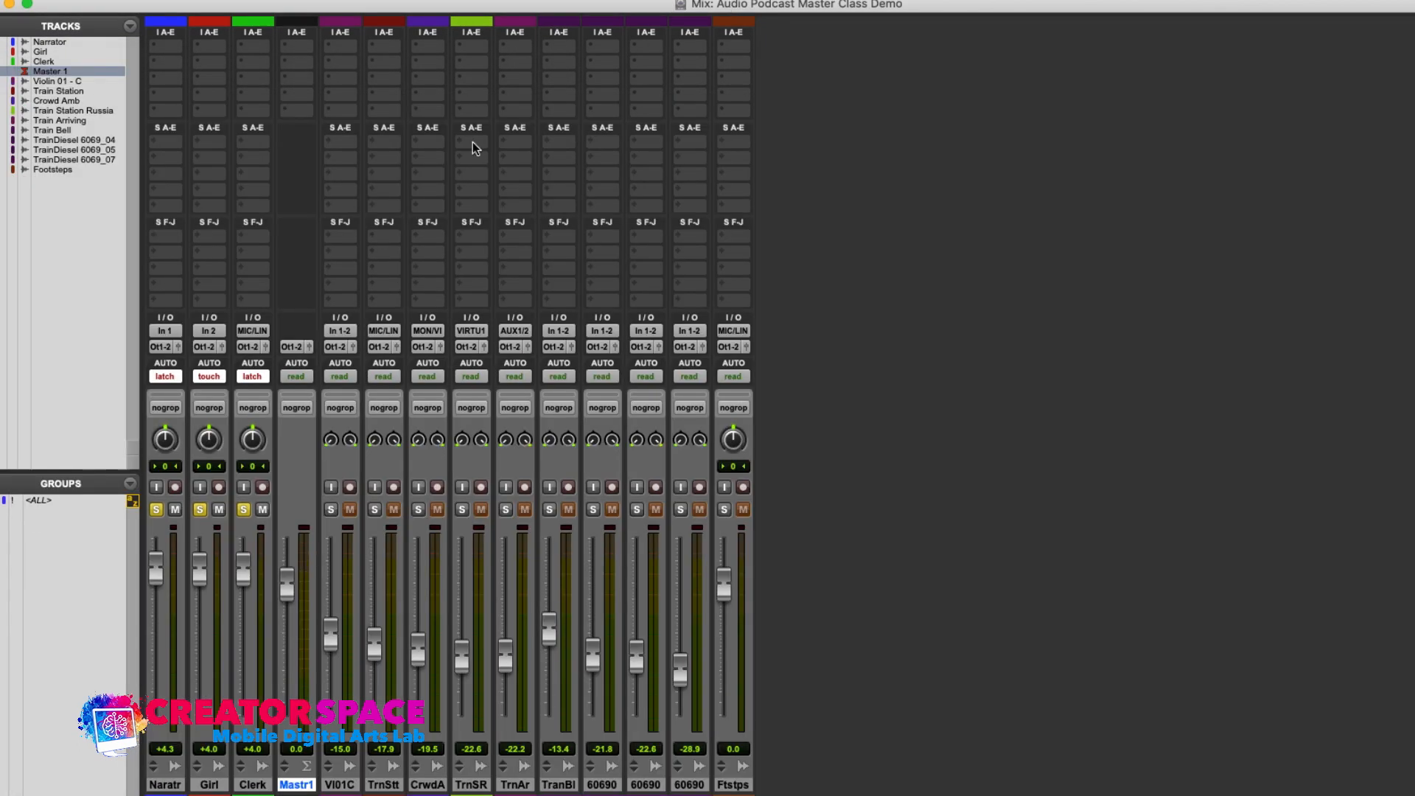
key(space)
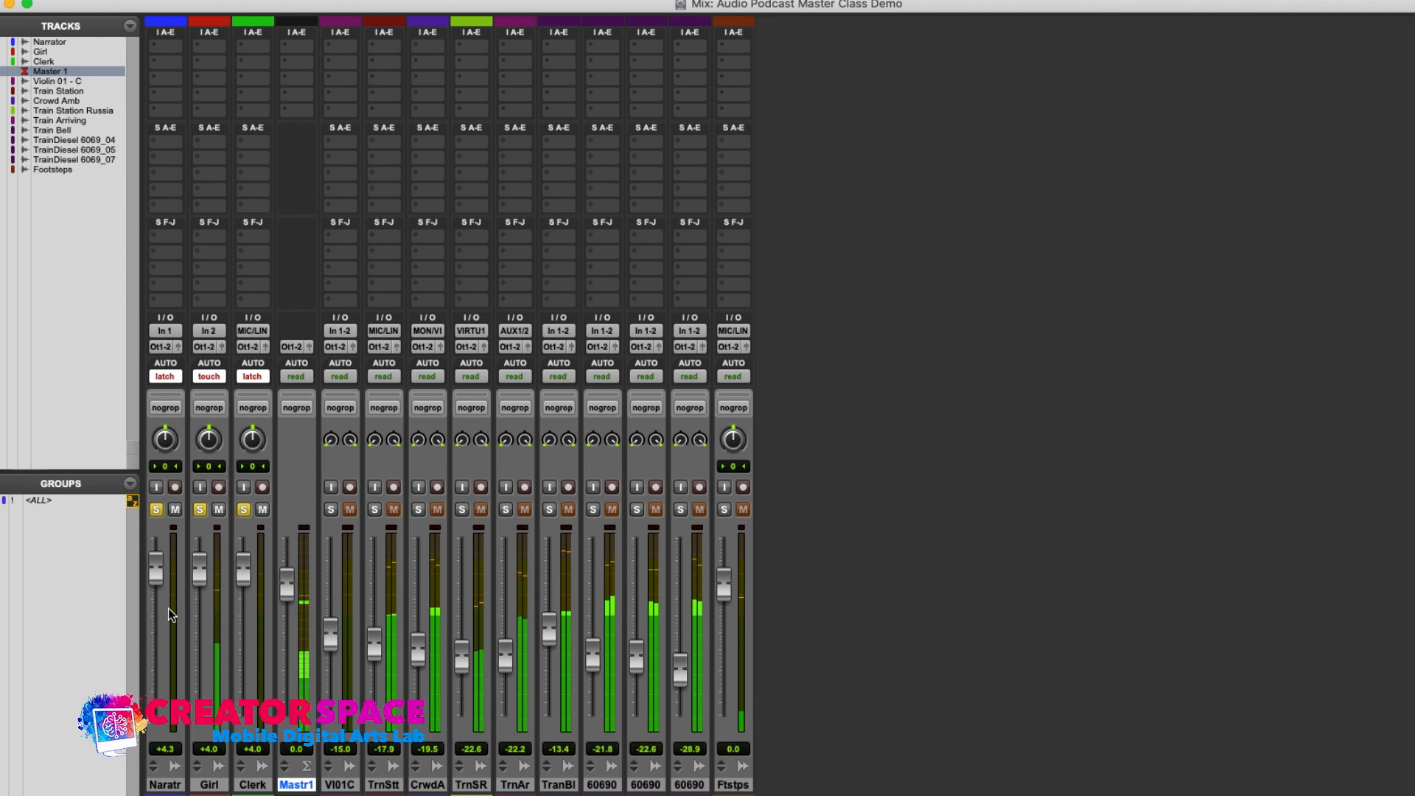
drag(195, 580, 195, 569)
key(space)
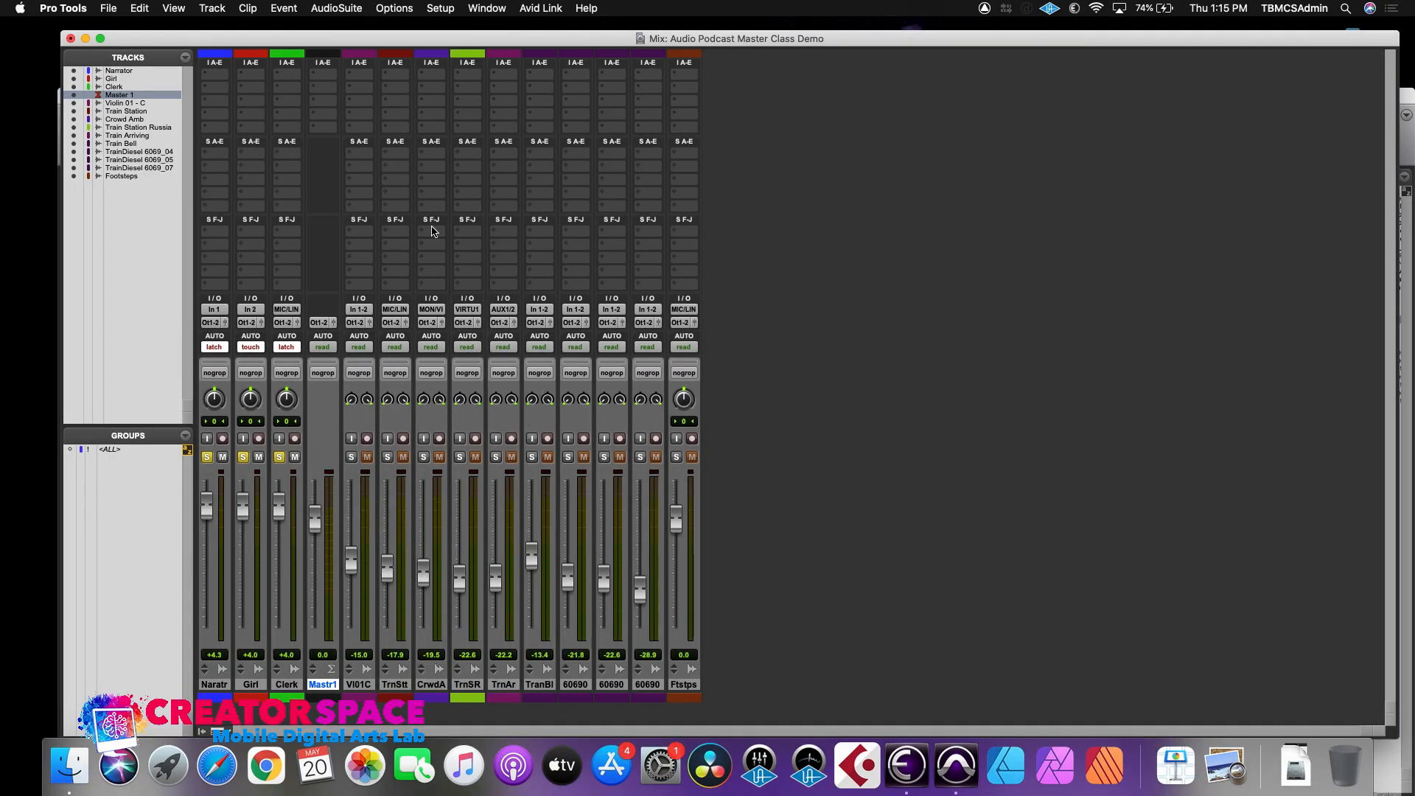
- In the Edit window, select a timeline range of about 13 seconds starting at 01:00:00:10
click(1404, 103)
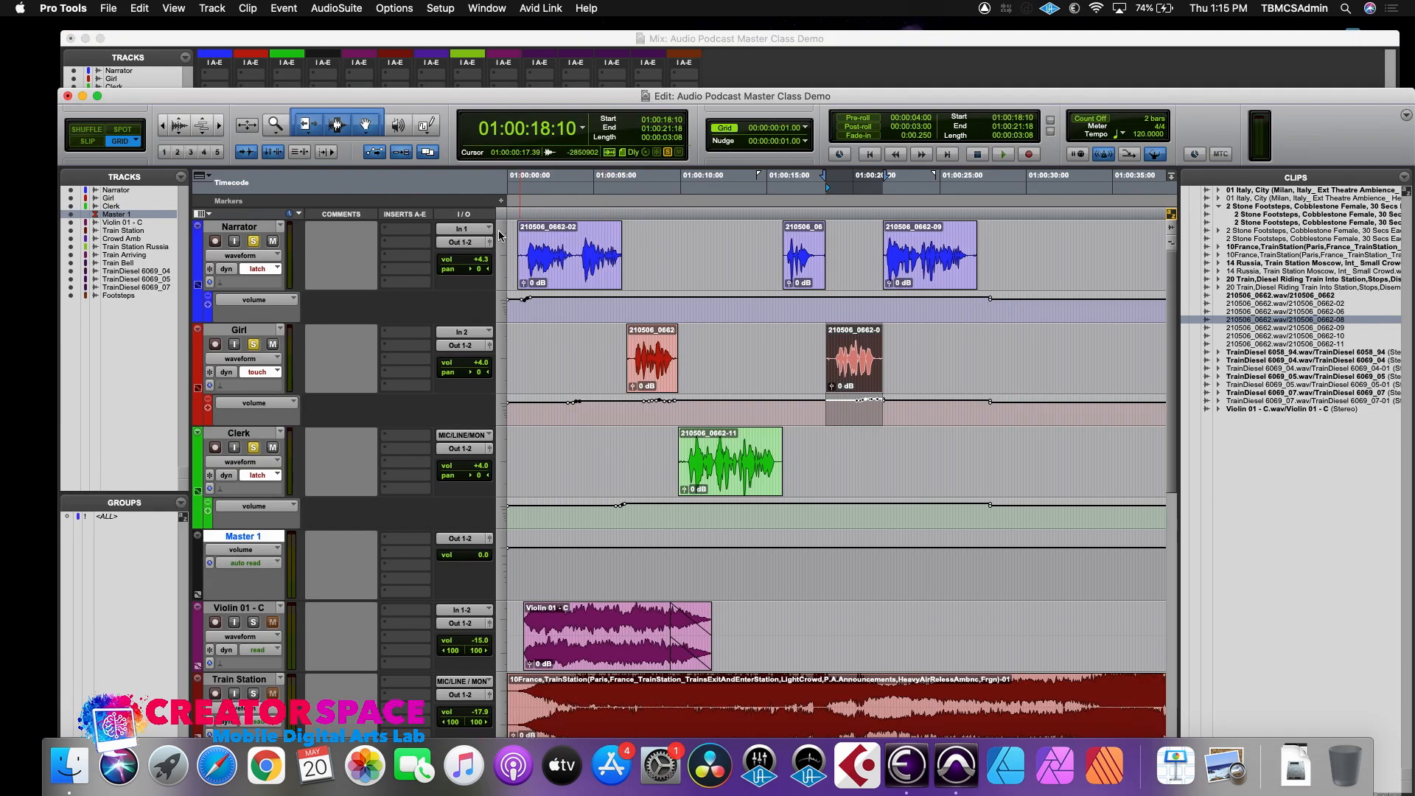
click(517, 182)
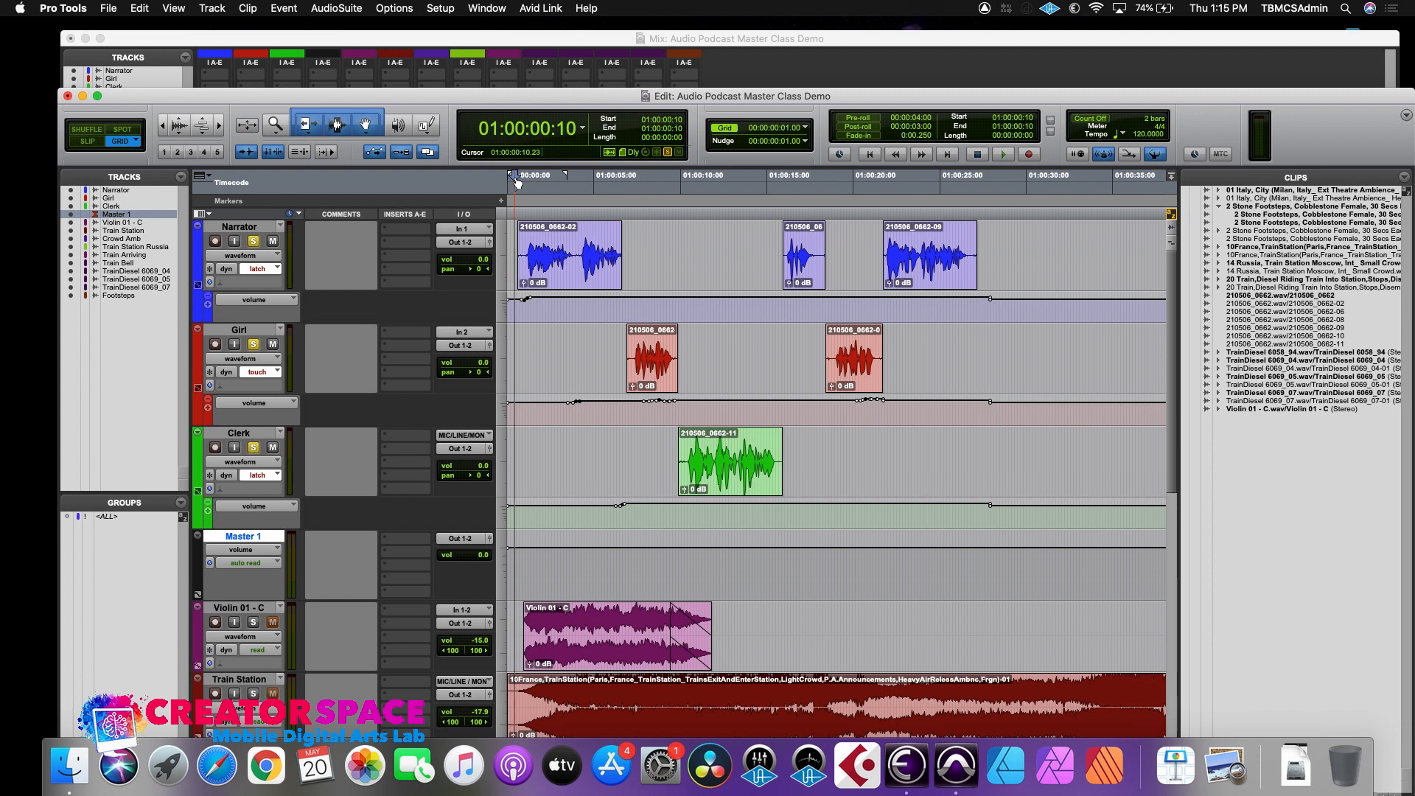
drag(517, 183, 734, 233)
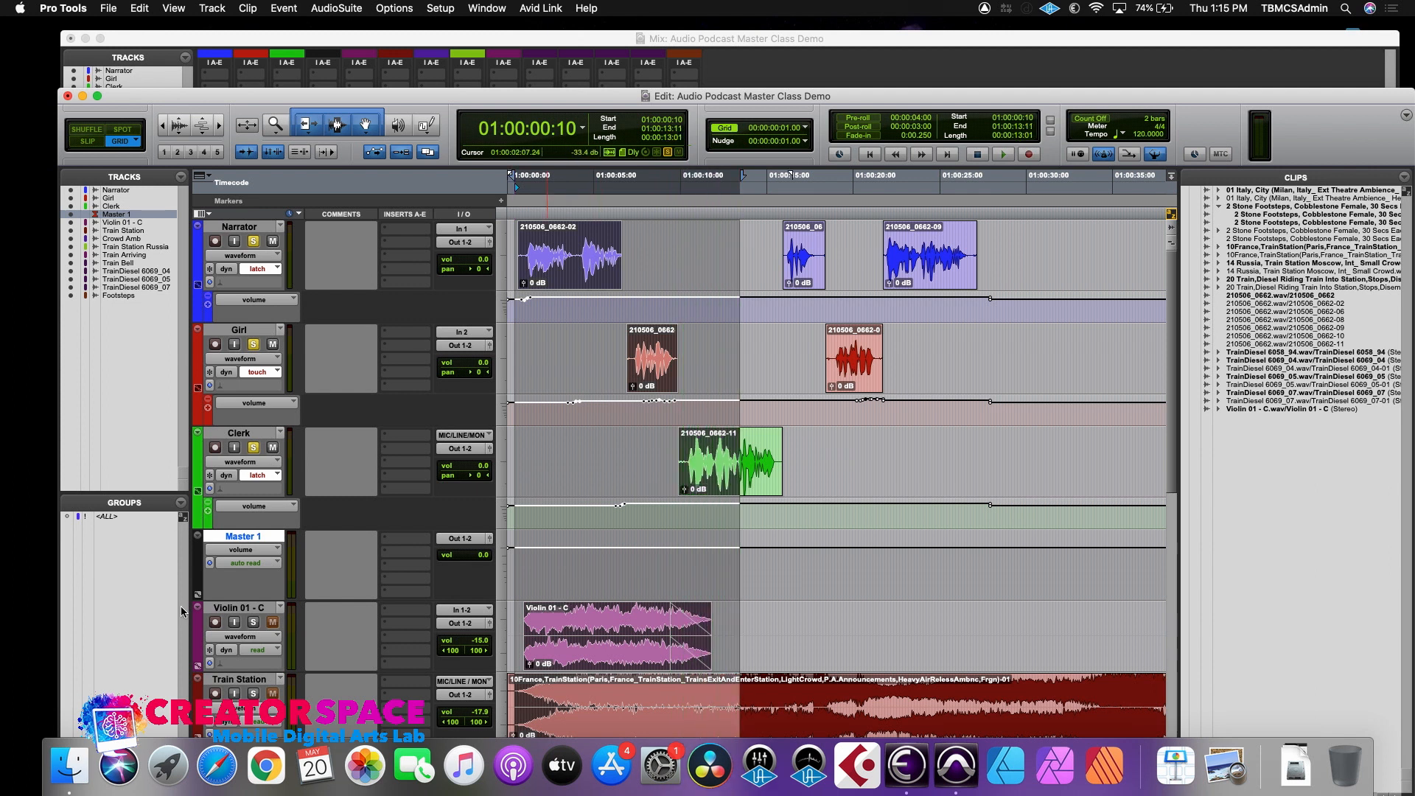
- Solo the Violin 01 - C track and set its automation mode to touch in the Mix window
click(253, 623)
click(405, 38)
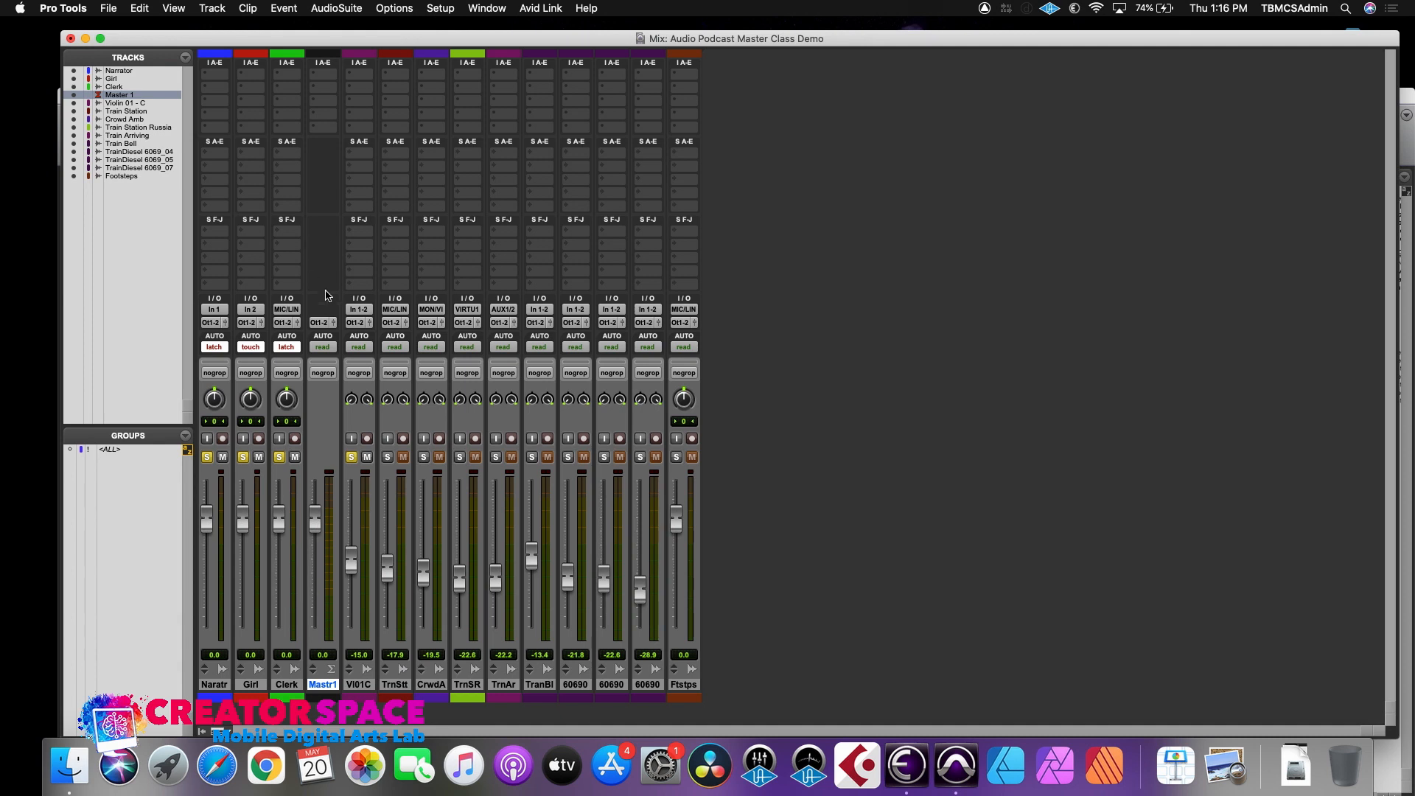
click(359, 347)
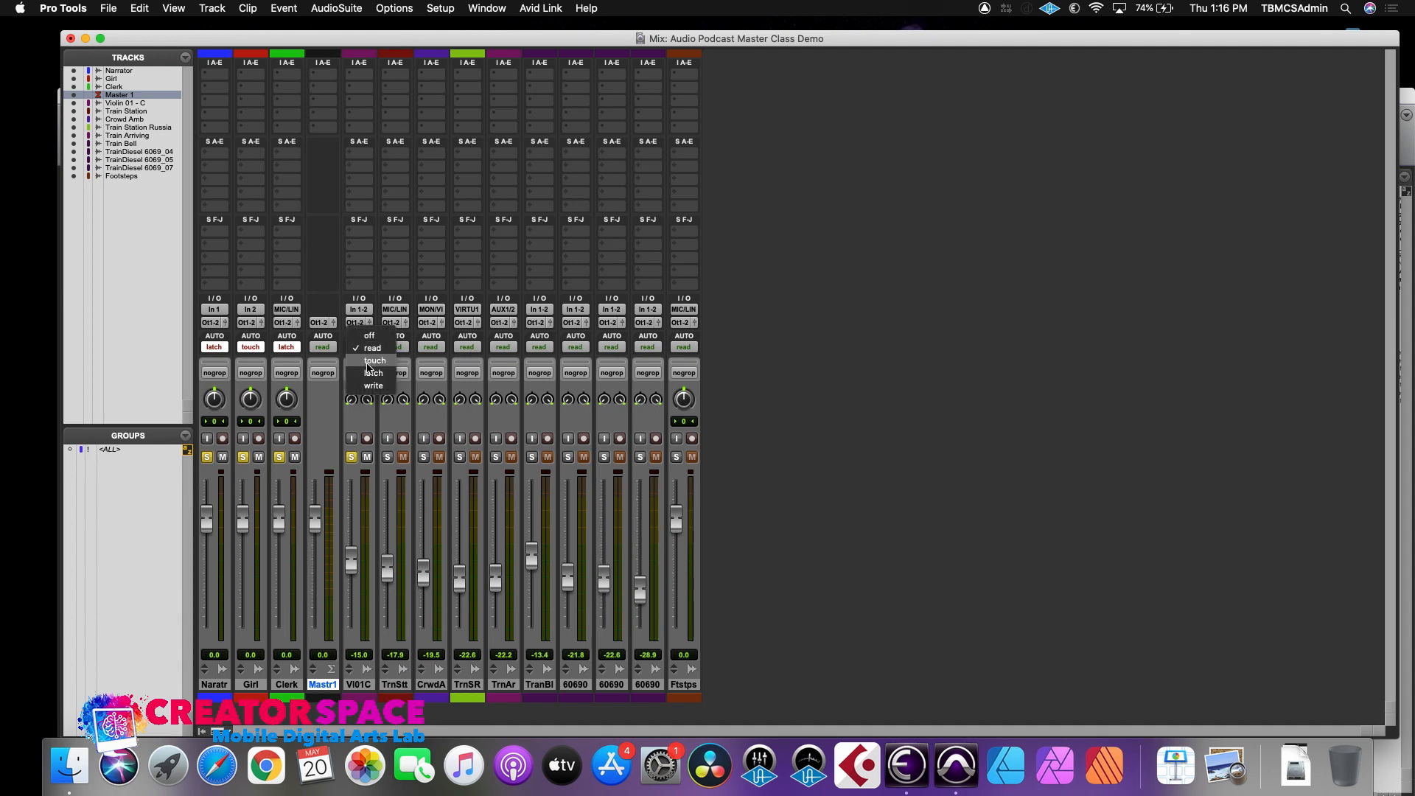
click(372, 361)
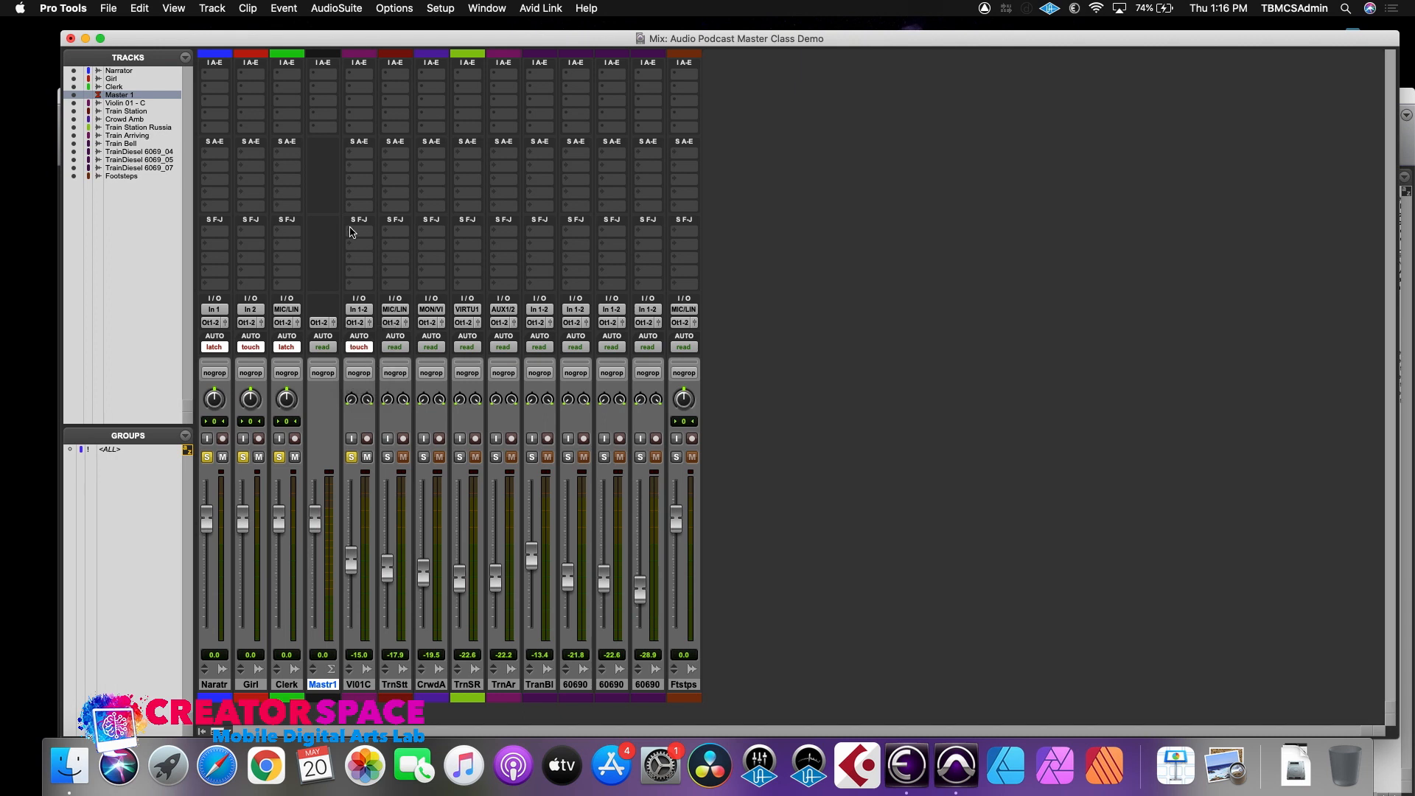
- Pull the Violin 01 - C fader down during playback to automate its volume, and narrow its two pan controls to about 67 and 65
key(space)
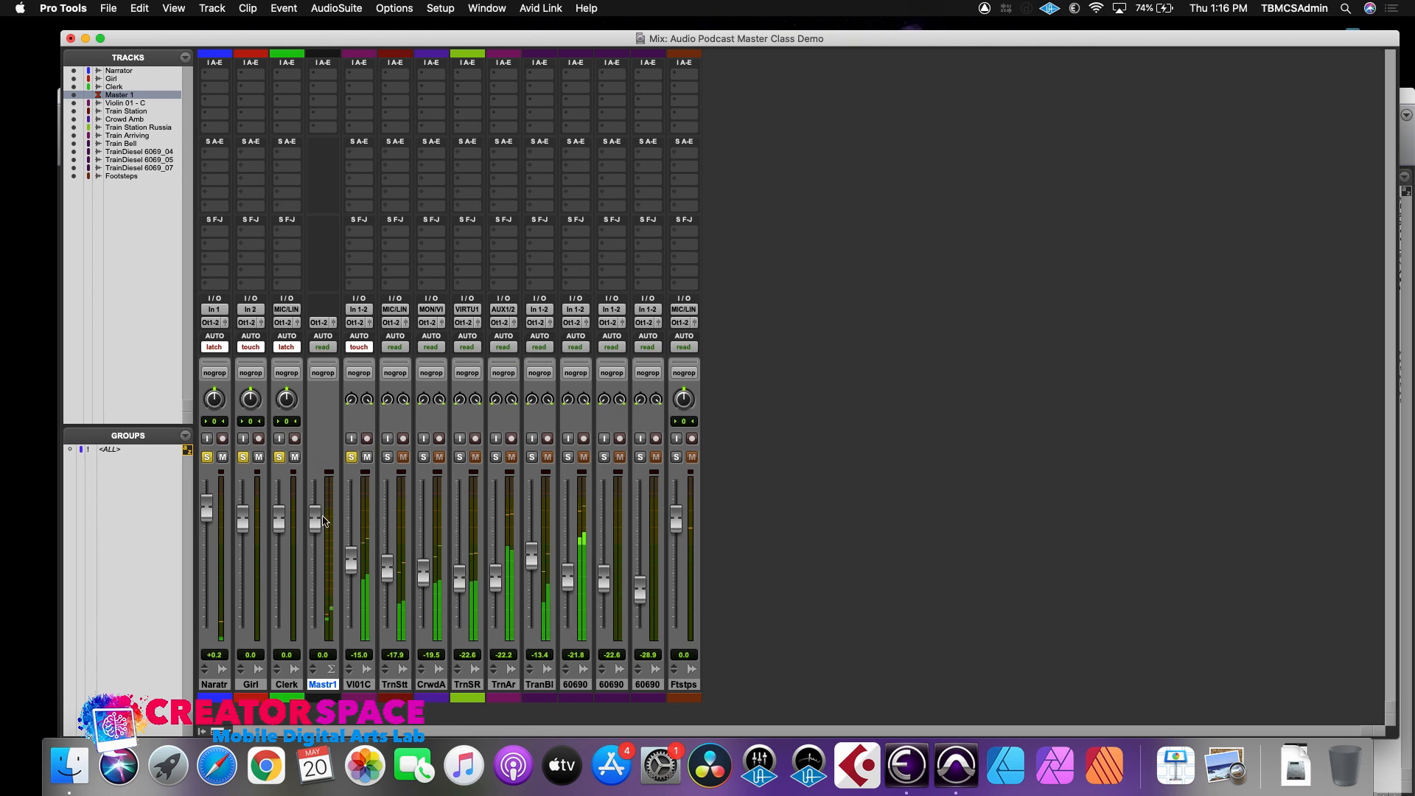
drag(354, 560, 360, 636)
key(space)
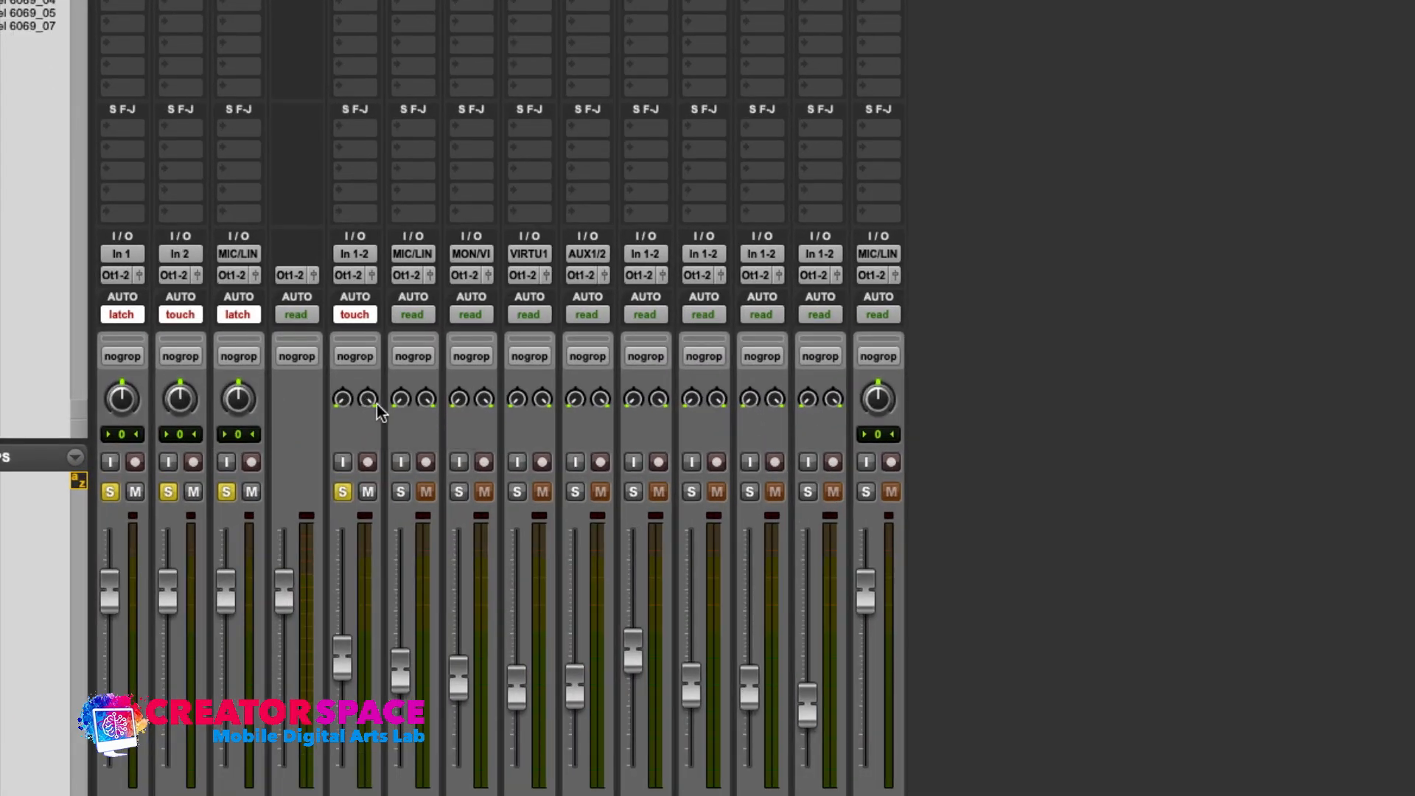
drag(354, 392, 305, 383)
key(space)
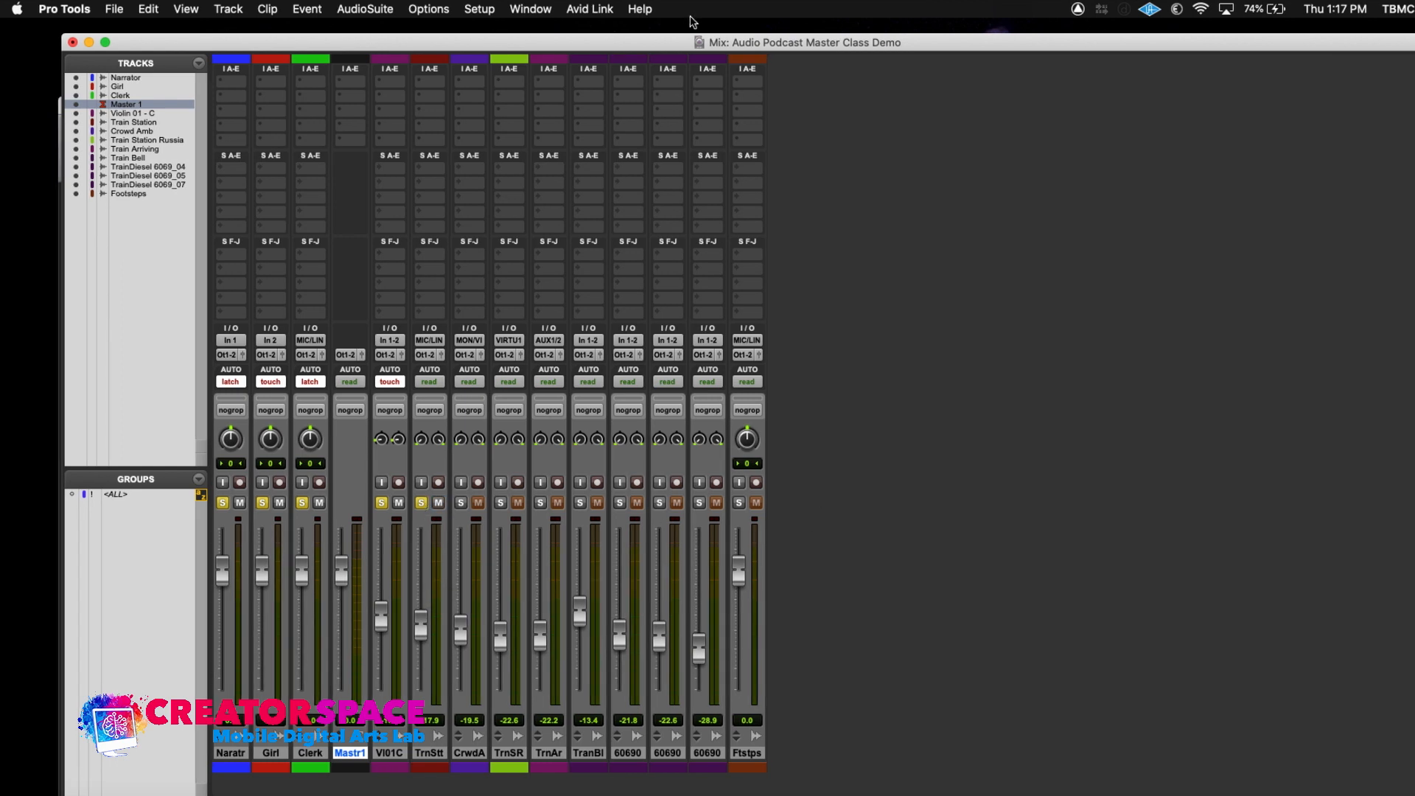
- Move the Mix window down, bring the Edit window to the front and reposition it at the top of the screen
drag(769, 50, 769, 187)
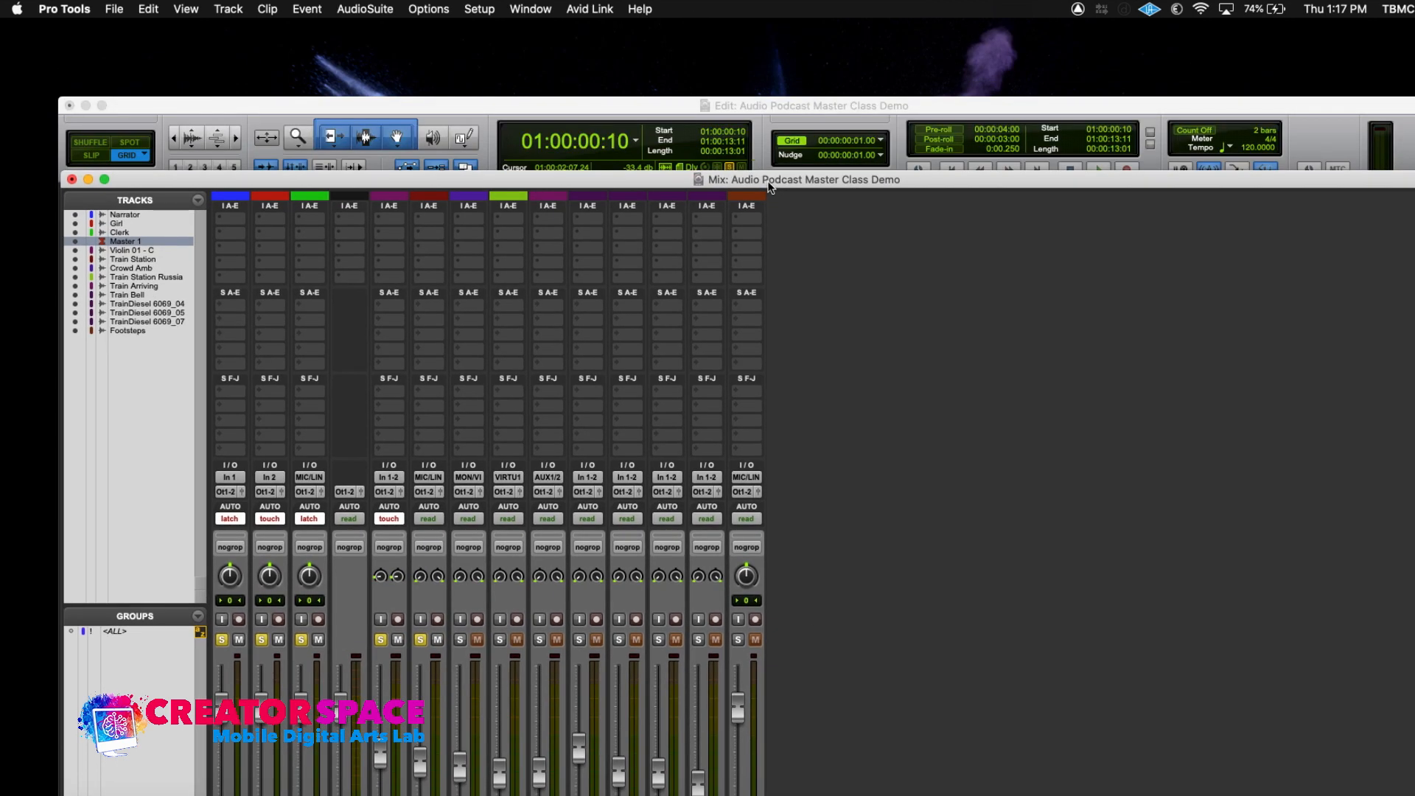
click(771, 105)
drag(771, 105, 753, 31)
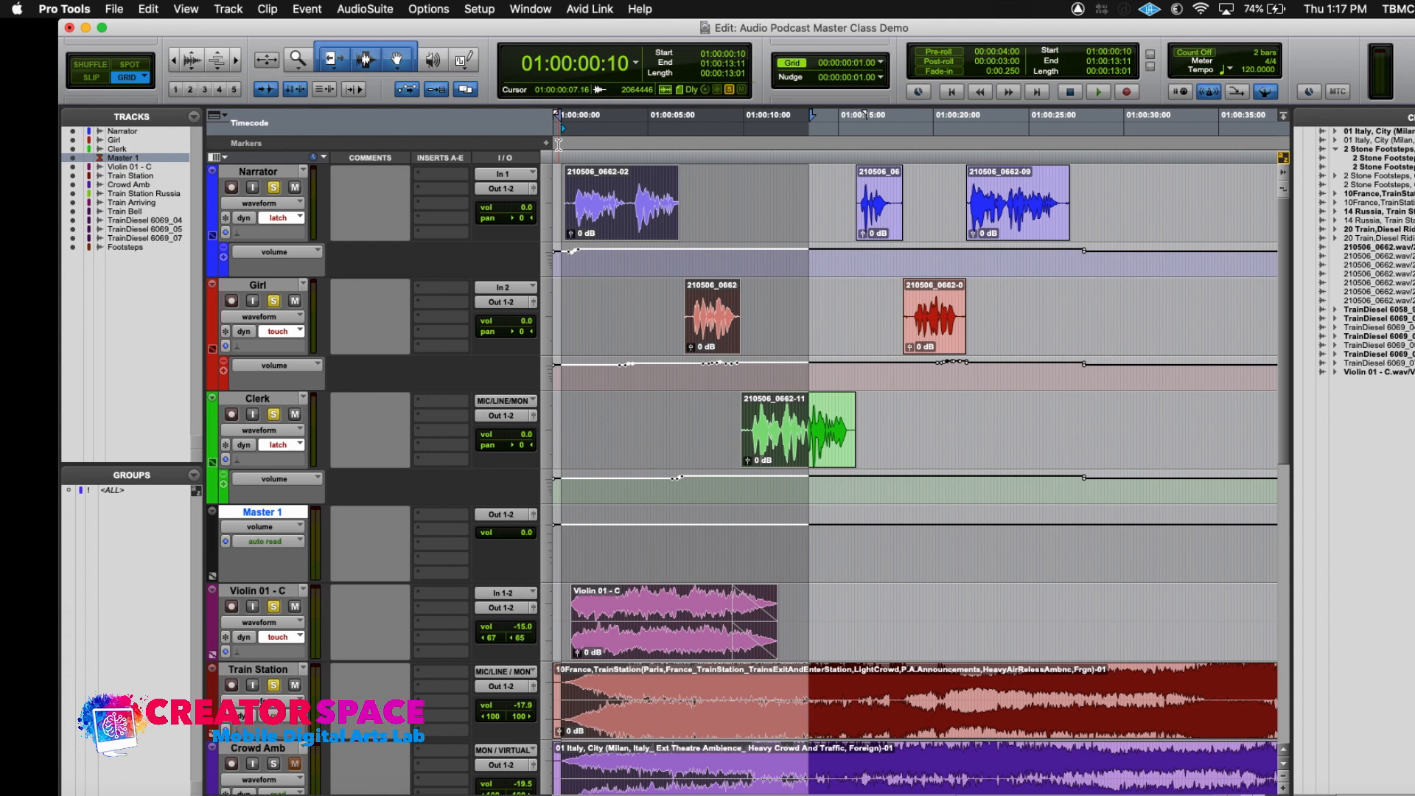
- Place the edit cursor at 01:00:00:05, bring the violin and ambience tracks into view, and play the session to hear their balance
click(558, 145)
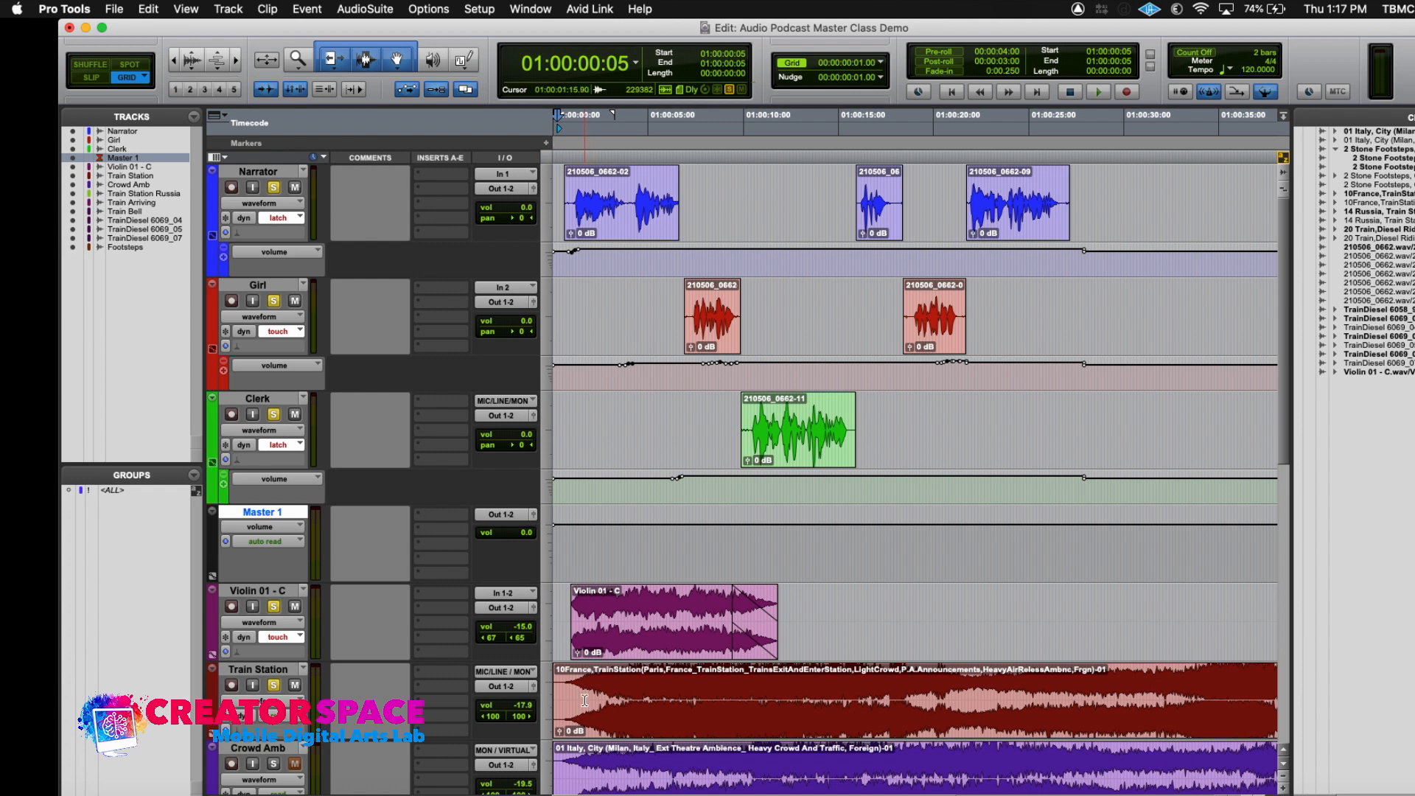
scroll(1137, 648, down, 10)
scroll(1136, 648, up, 6)
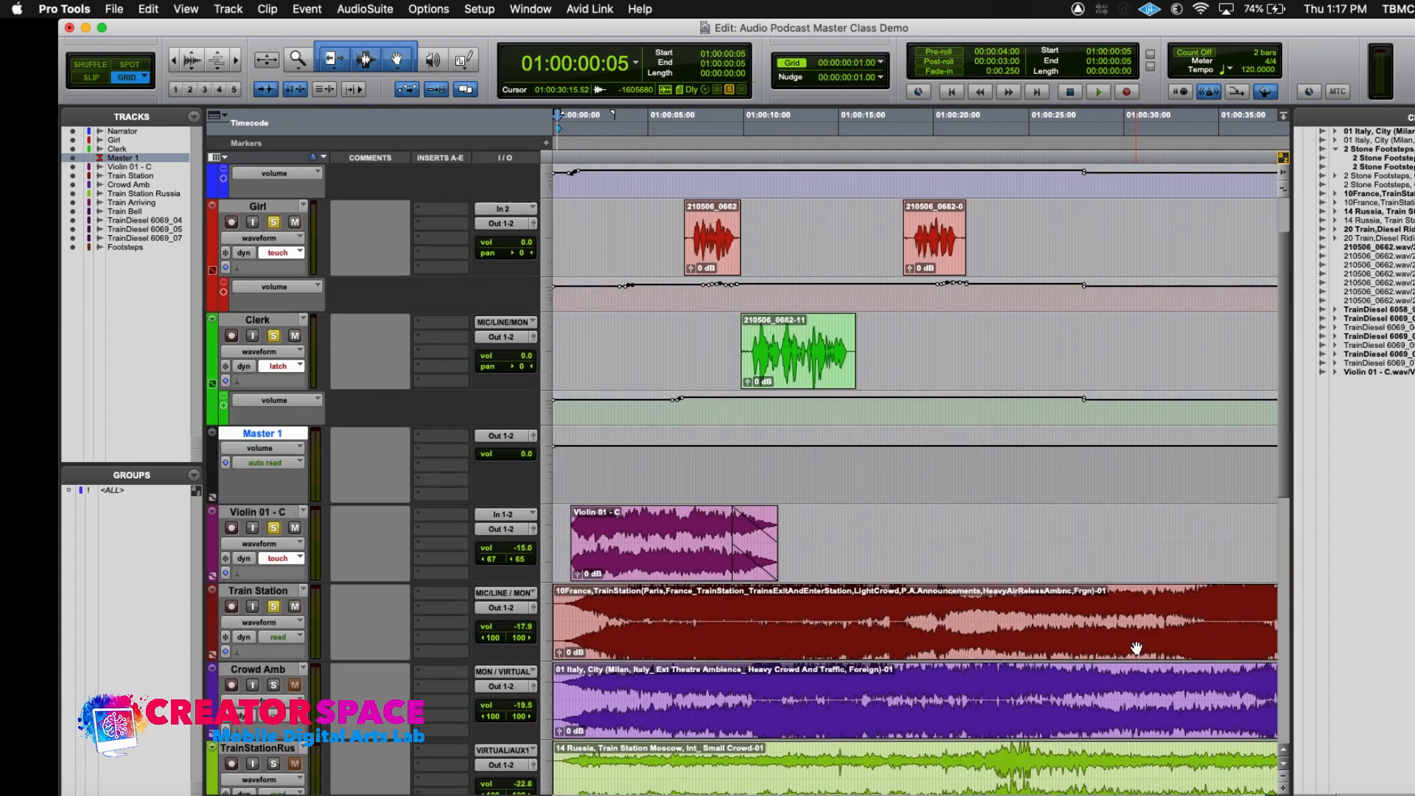
scroll(1137, 648, down, 3)
scroll(1136, 648, down, 1)
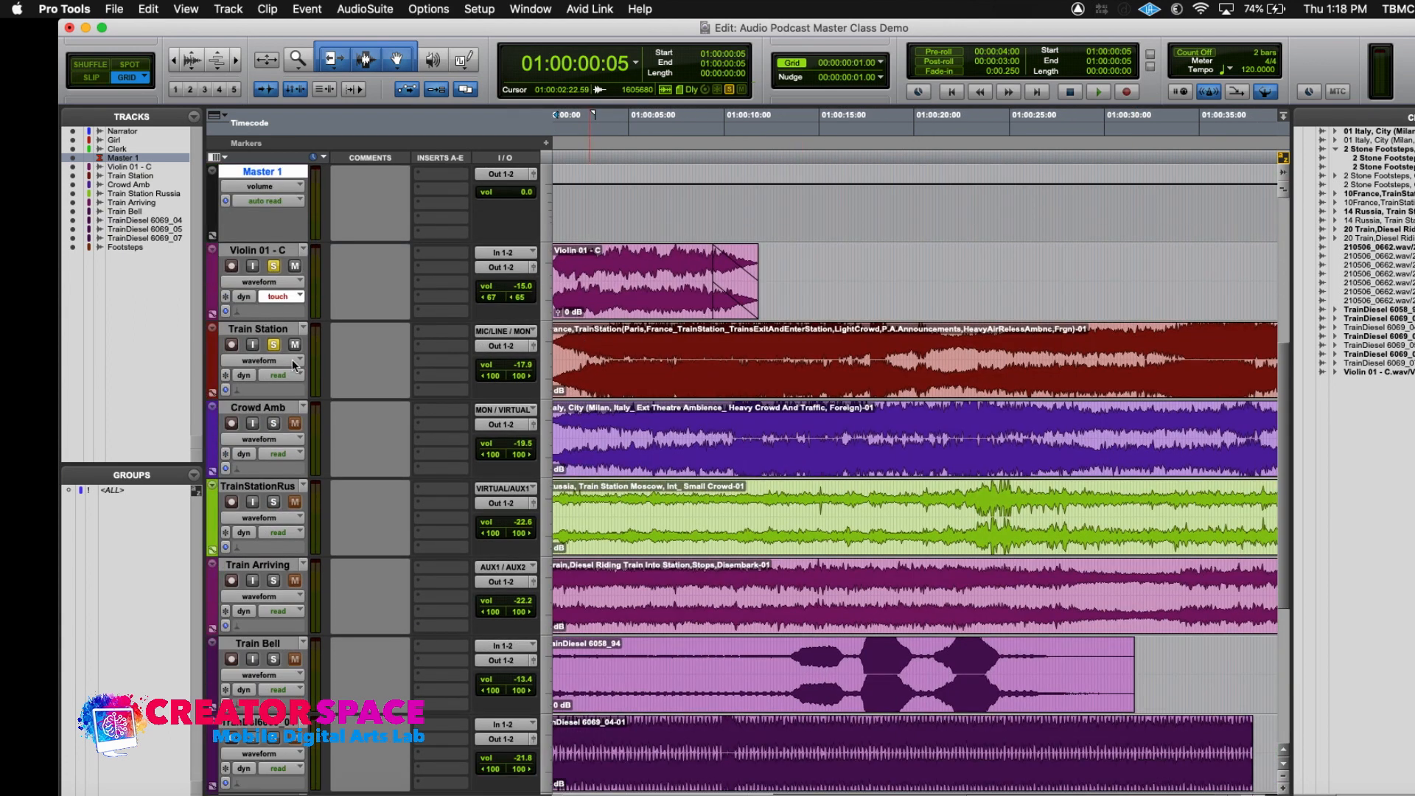
key(space)
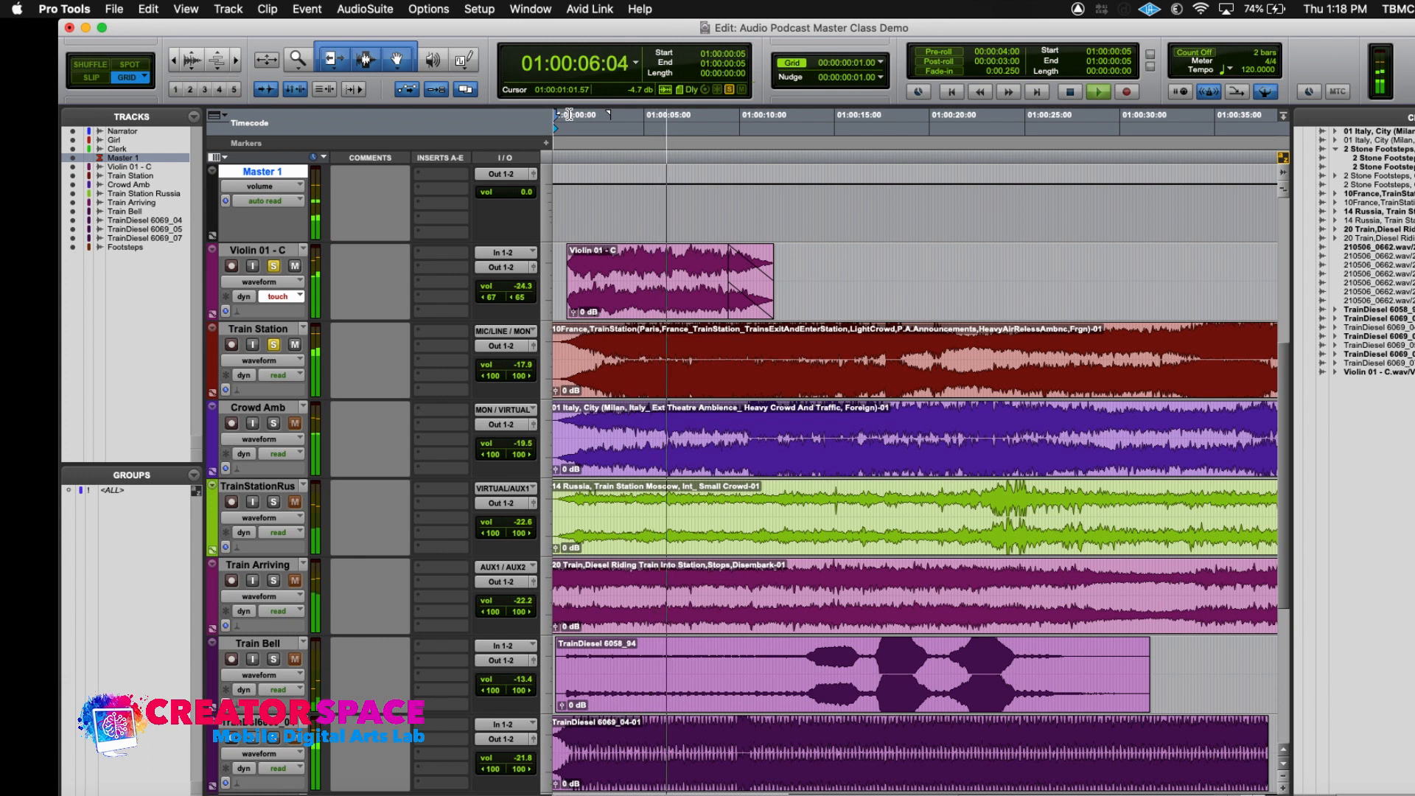
key(space)
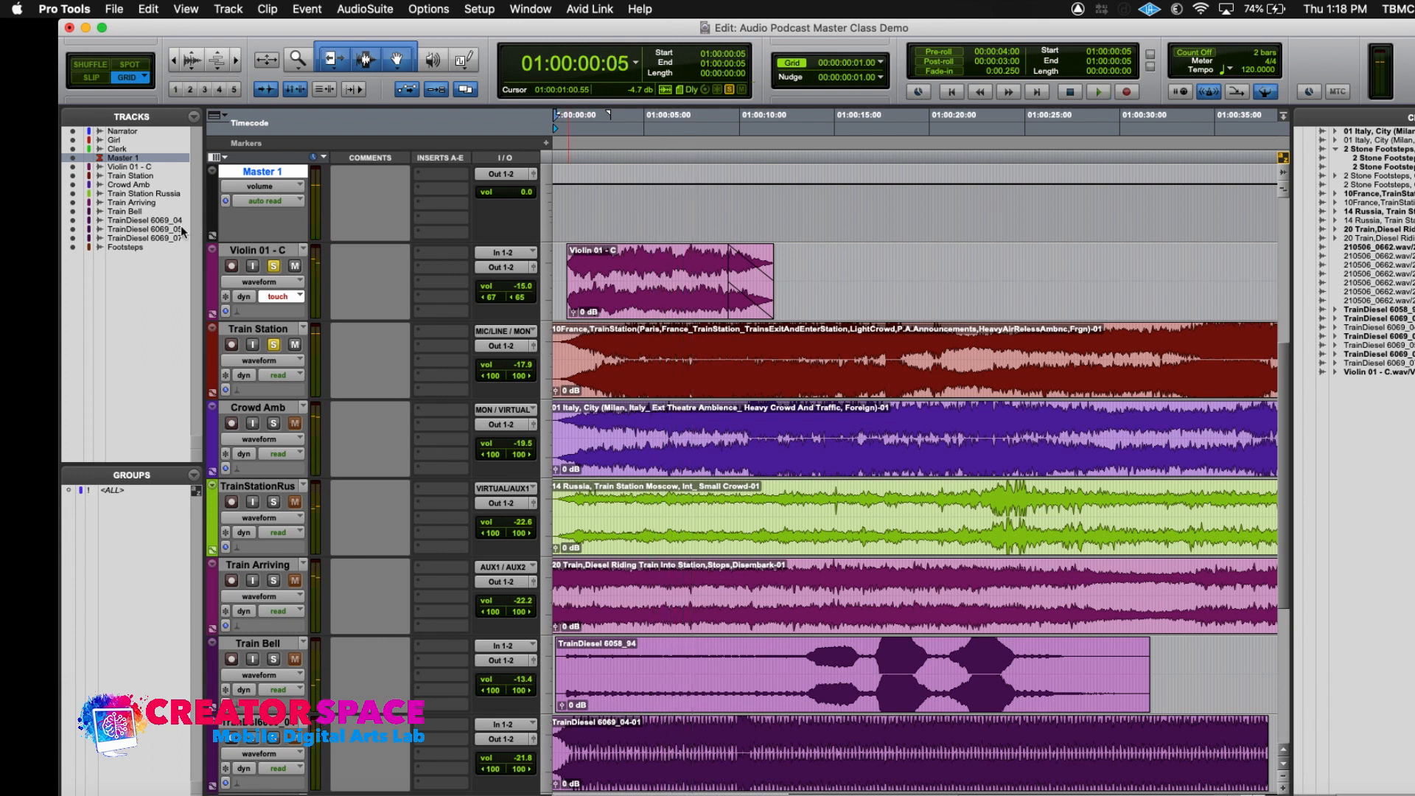
- Show the Train Station track's volume automation lane, lower the entire clip's volume to -21.9 dB, and play the session
click(213, 394)
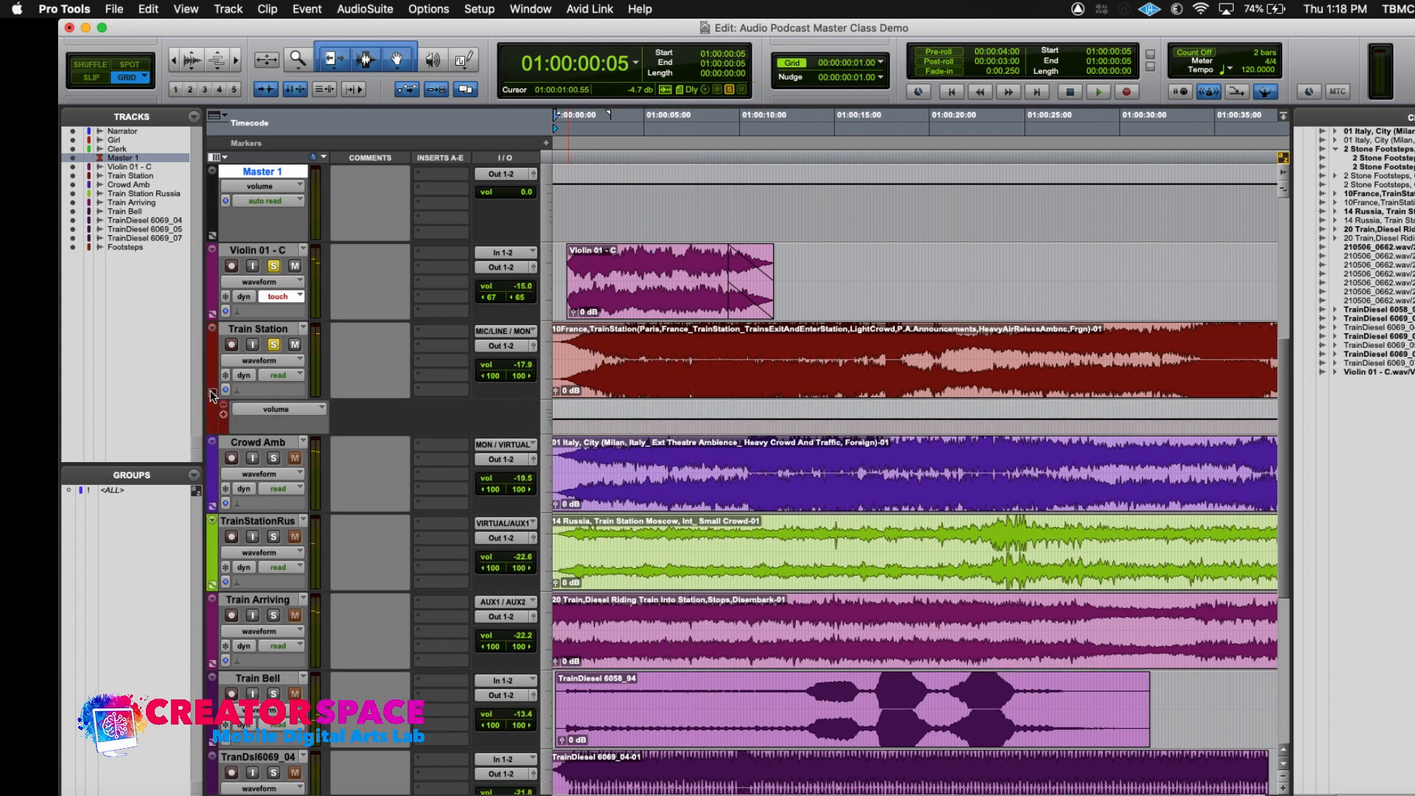
click(648, 387)
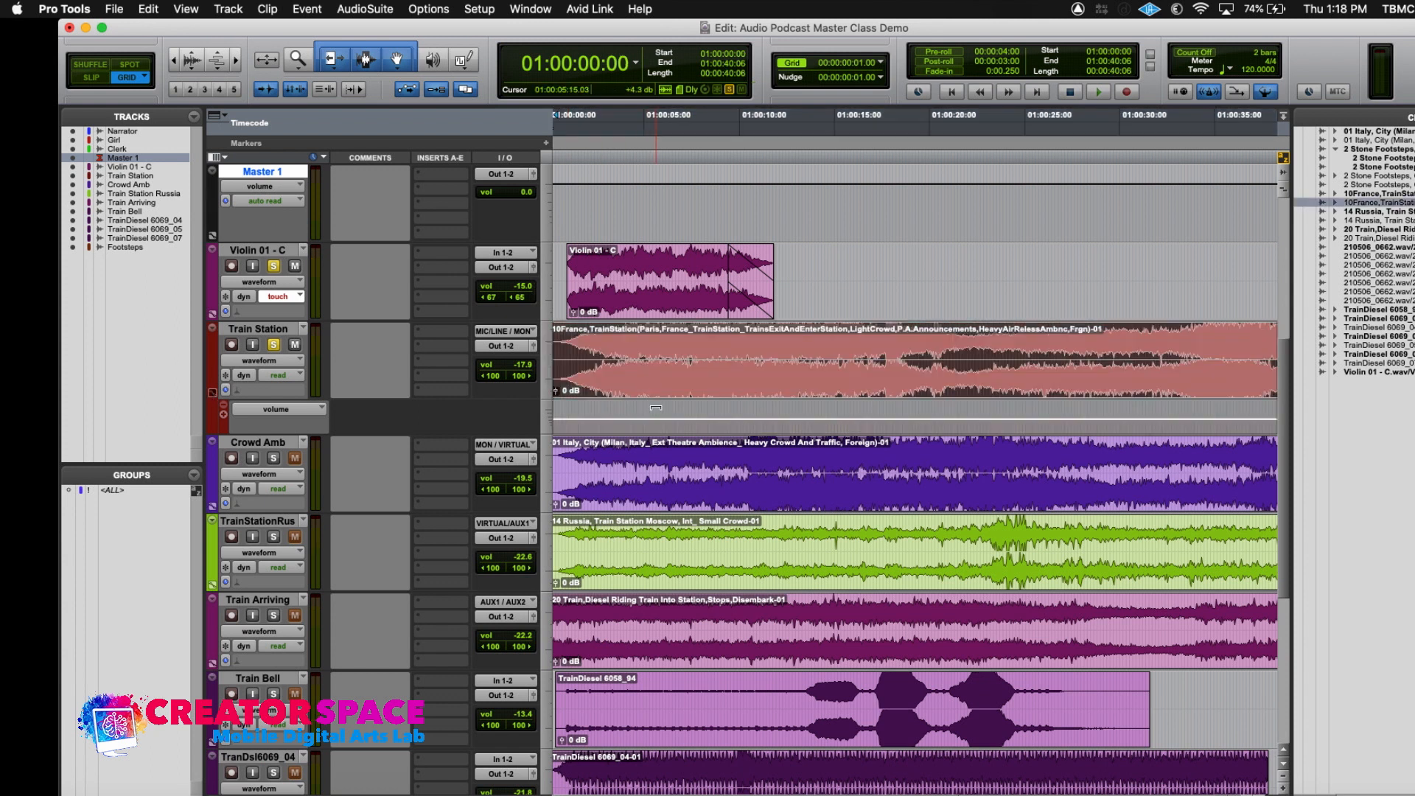
click(655, 407)
drag(656, 407, 658, 410)
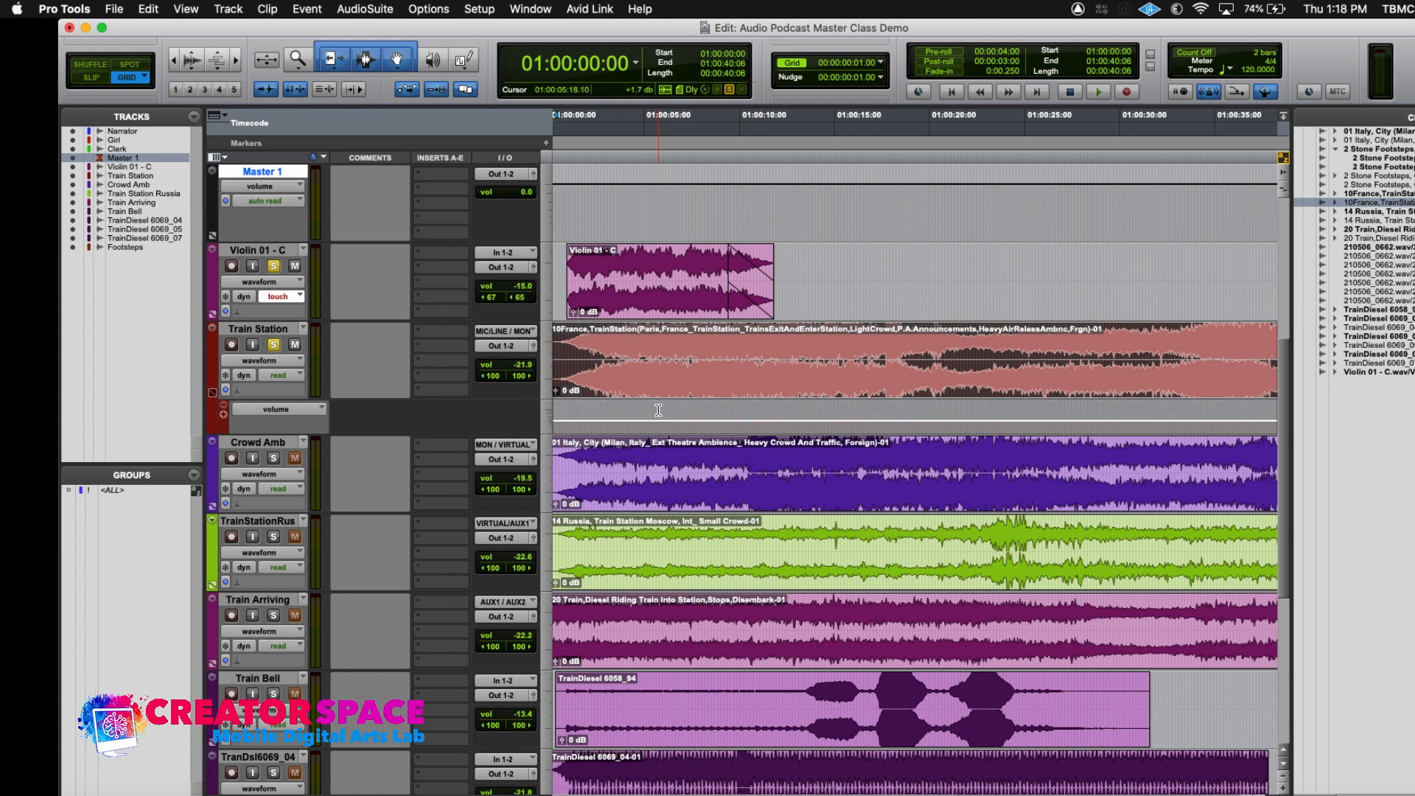
key(space)
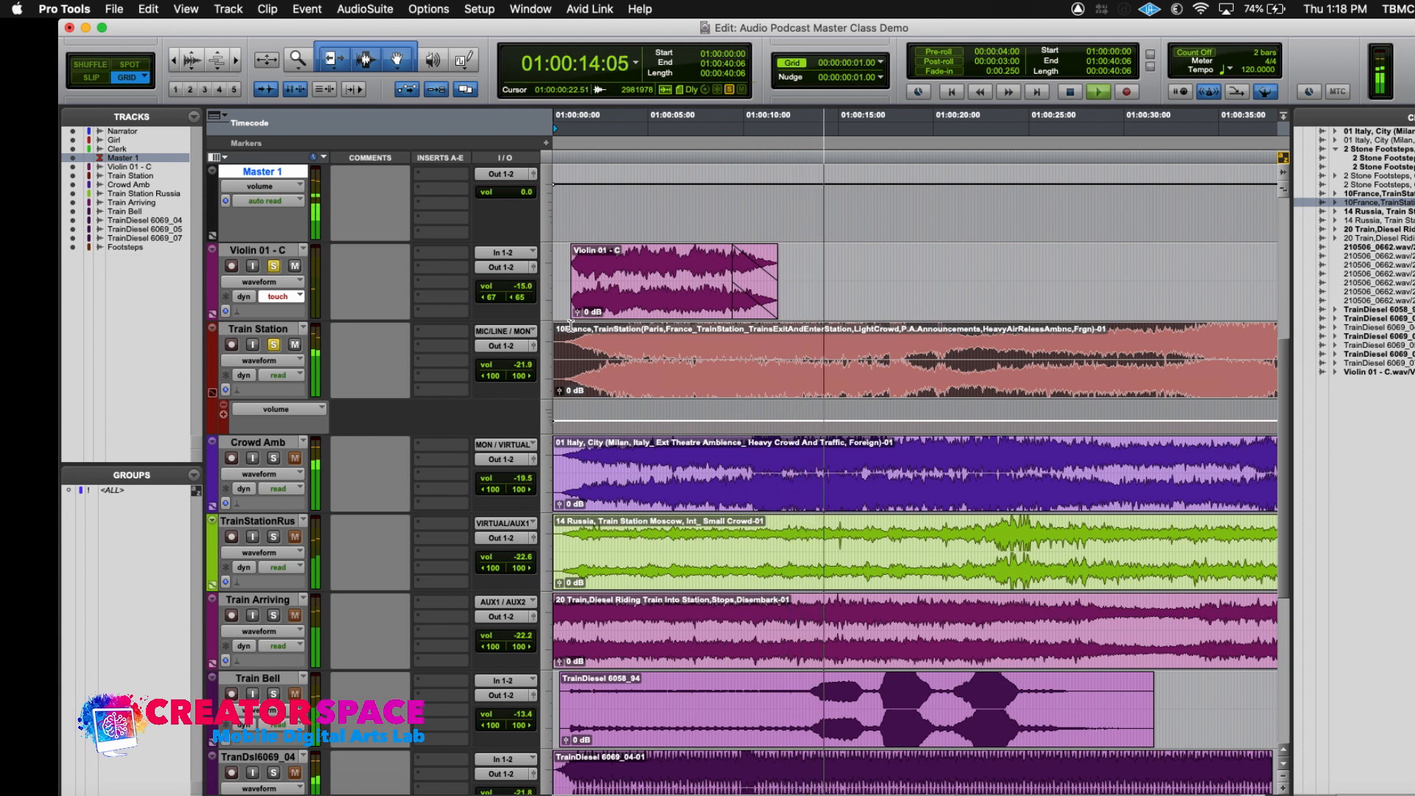
- Lower the entire Train Station clip's volume to -29.9 dB in its automation lane and play the session to check it
key(space)
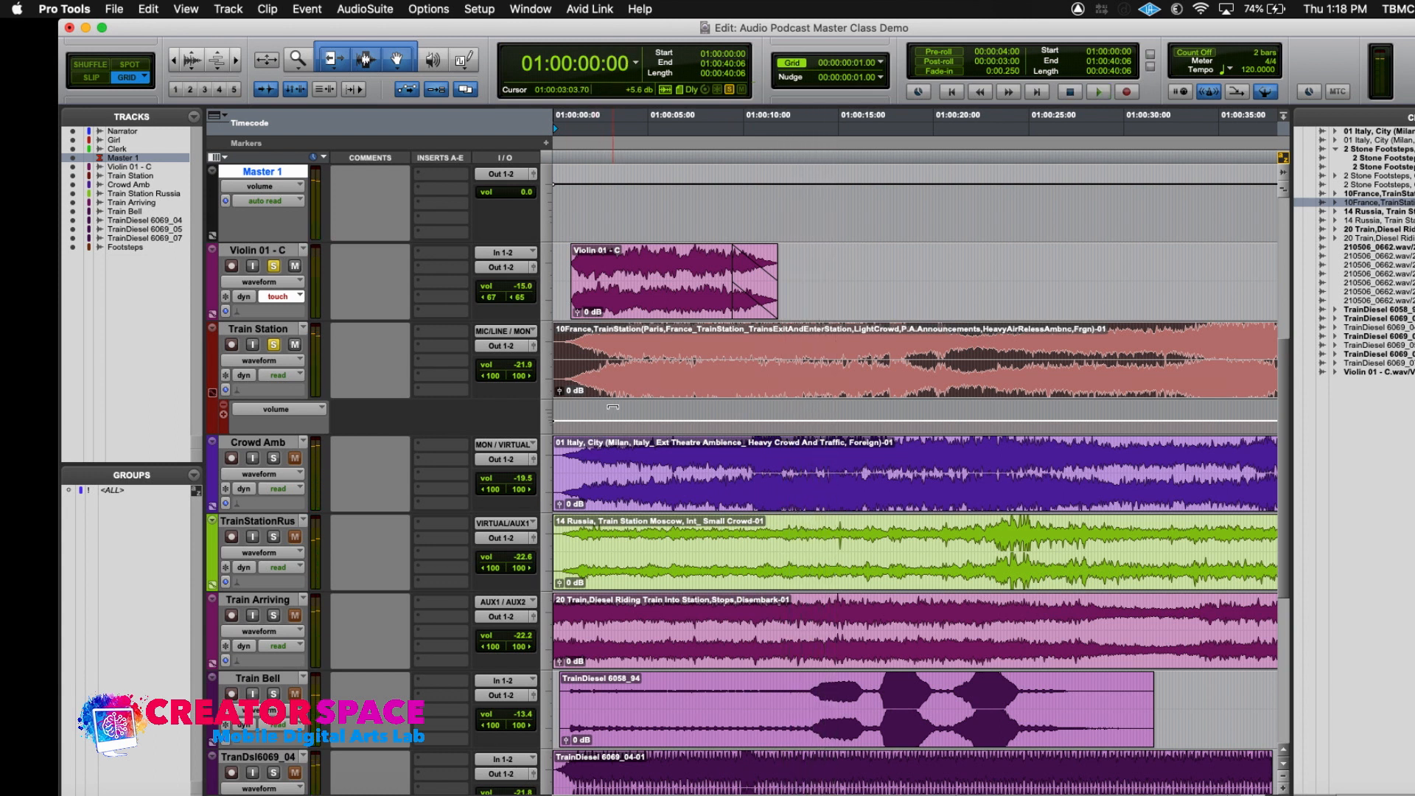
click(613, 406)
drag(612, 406, 615, 414)
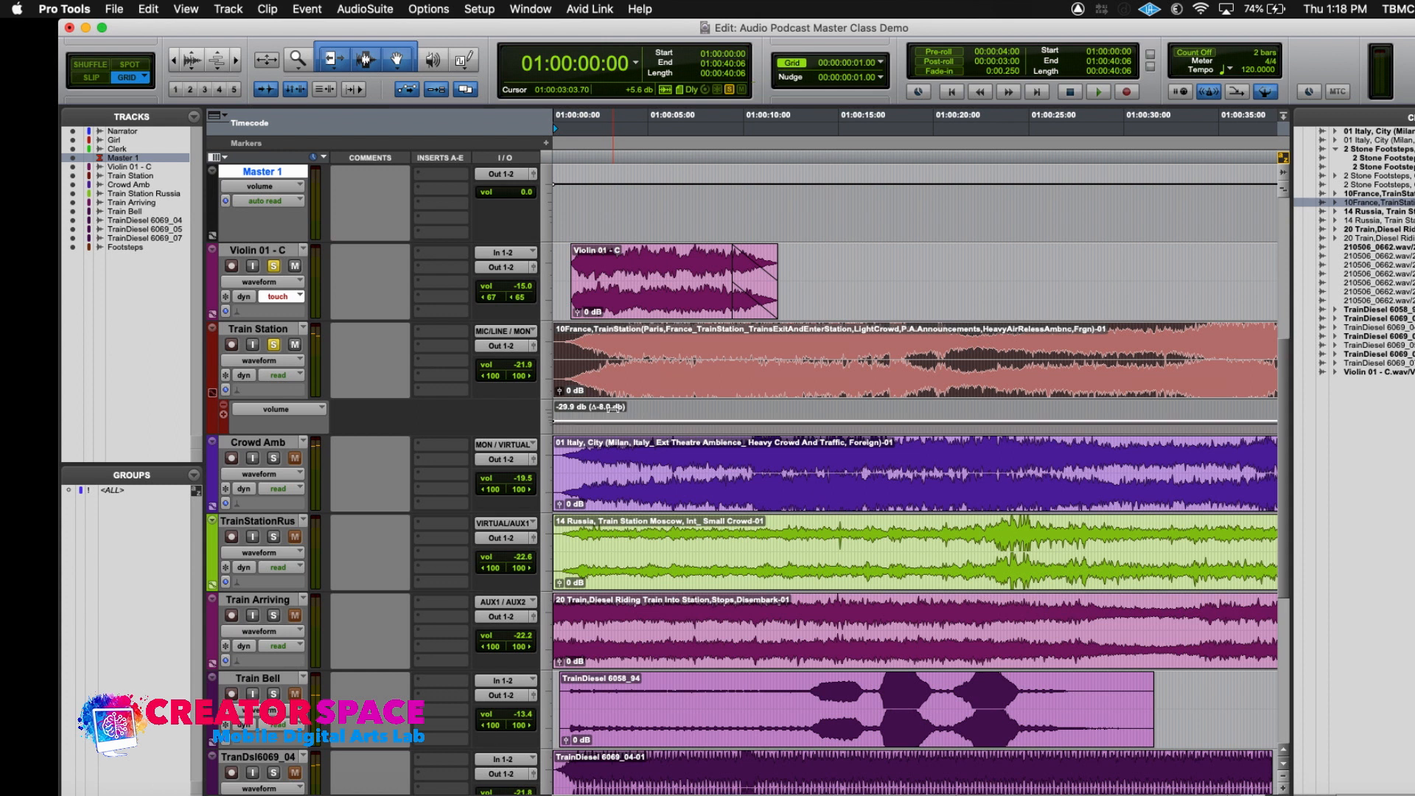
key(space)
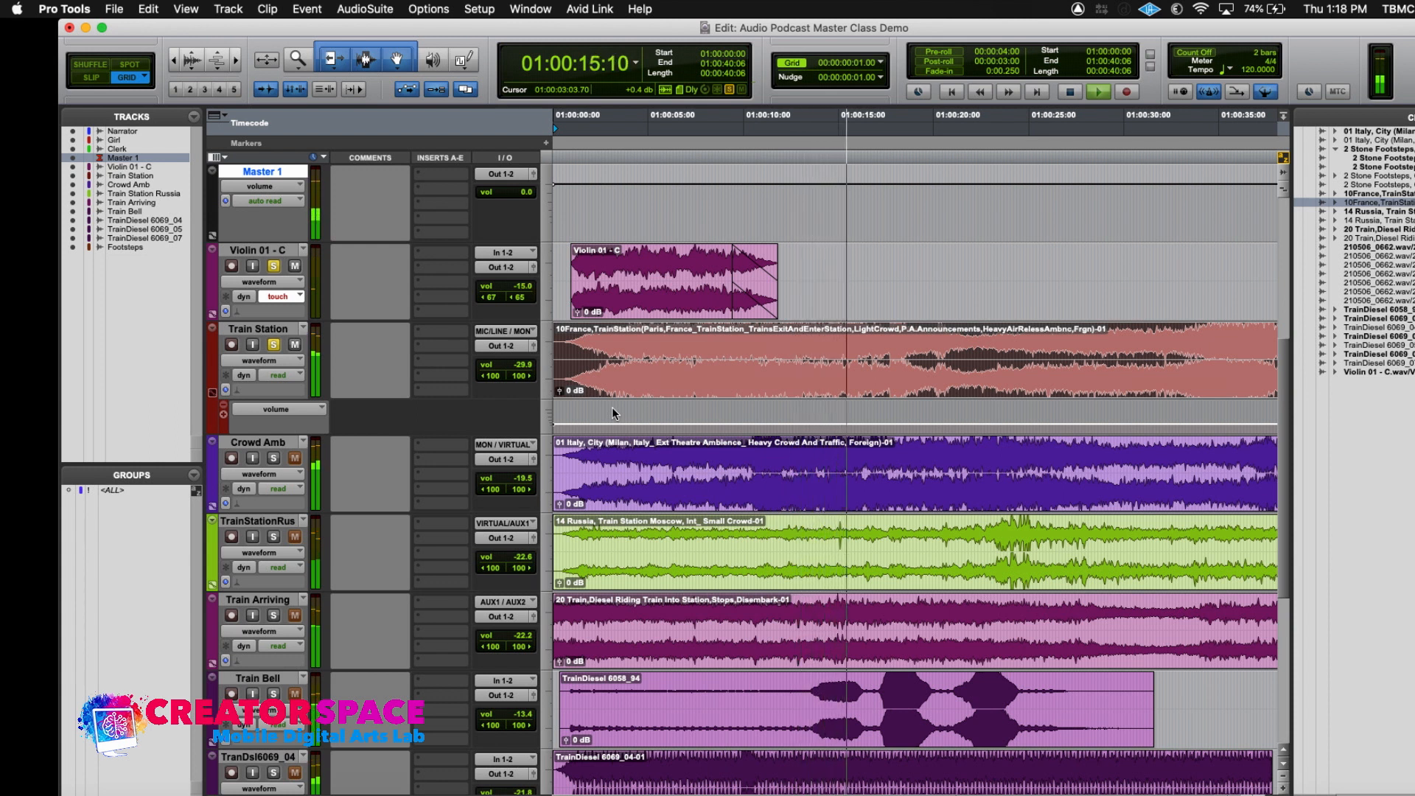
key(space)
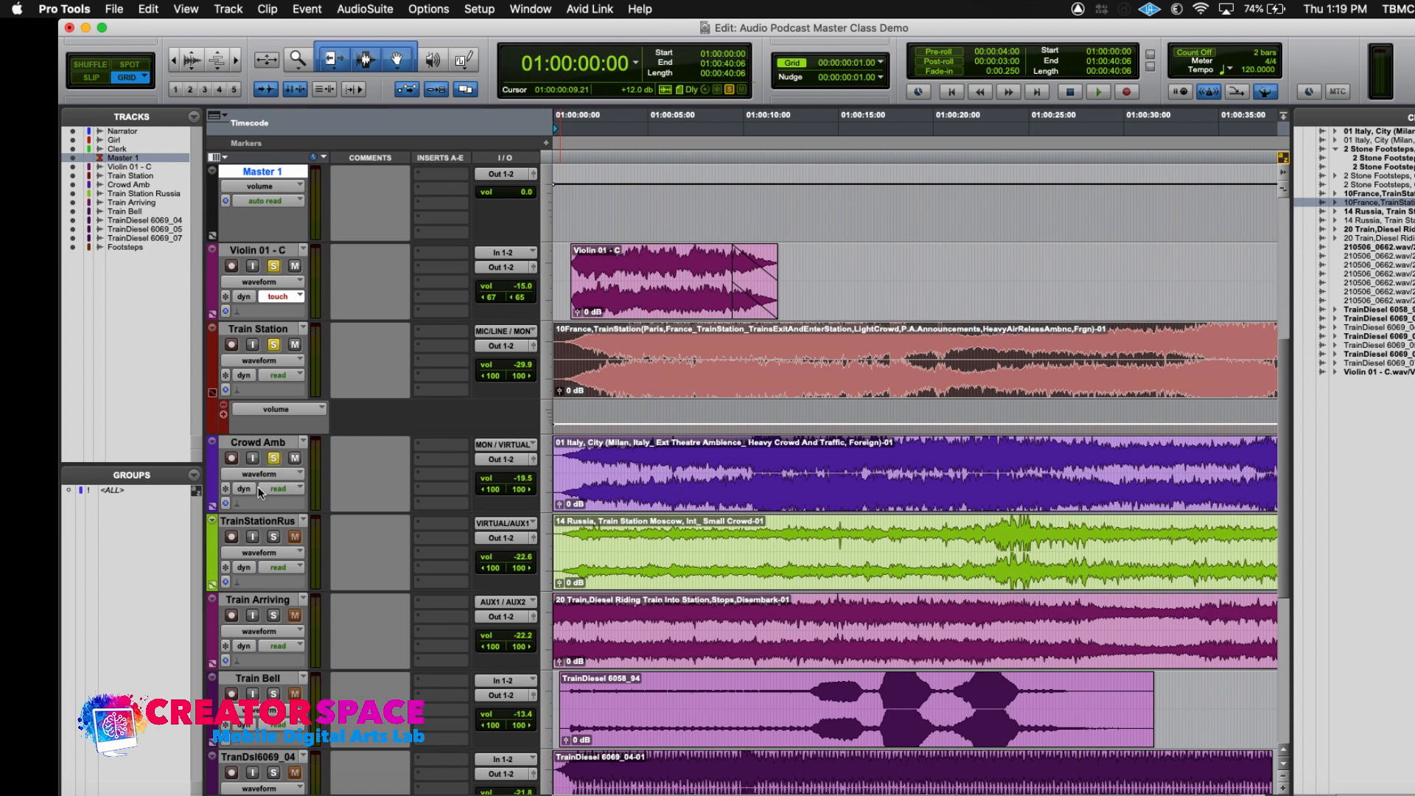
- Show the Crowd Amb track's volume automation lane, lower the whole clip's volume to -25.5 dB, and play the session
click(212, 507)
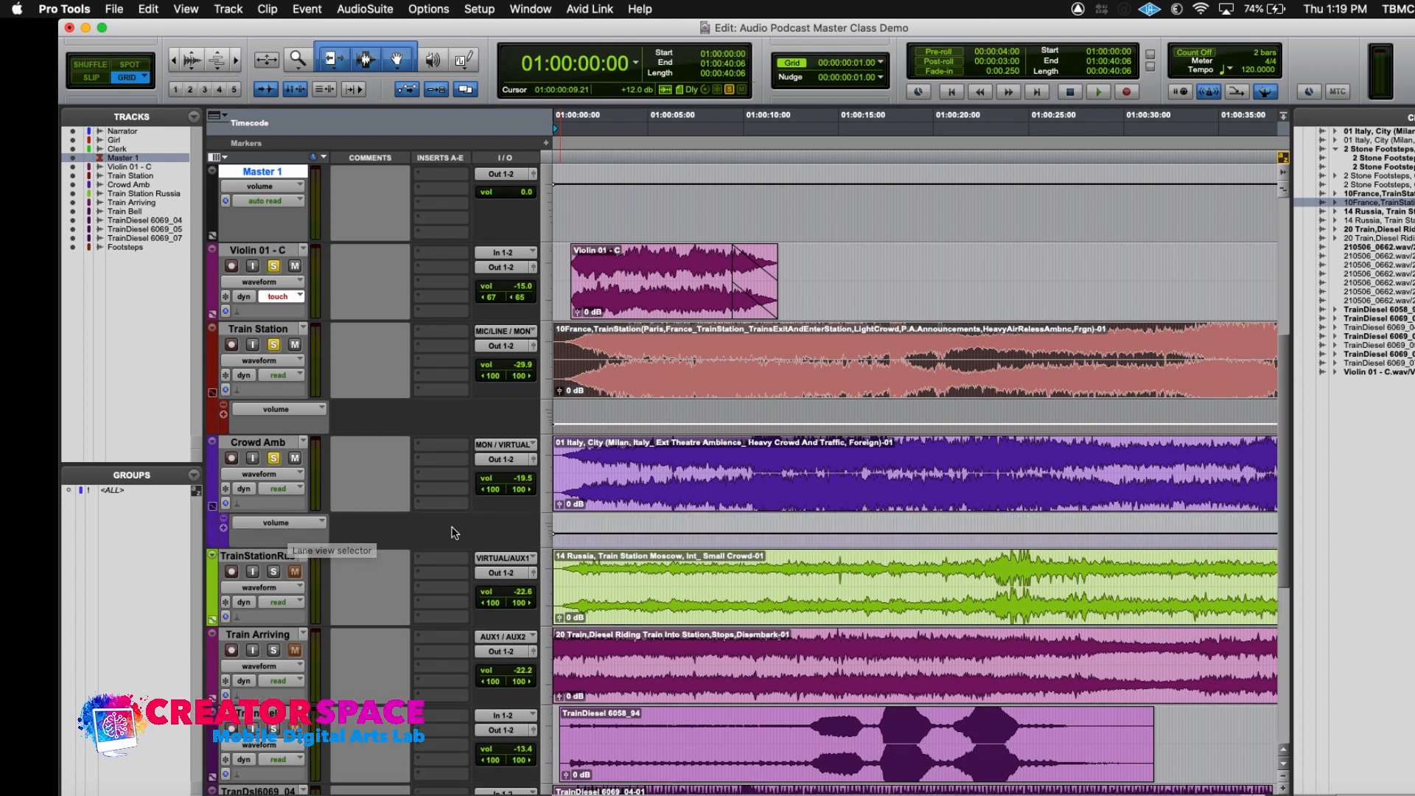
click(600, 488)
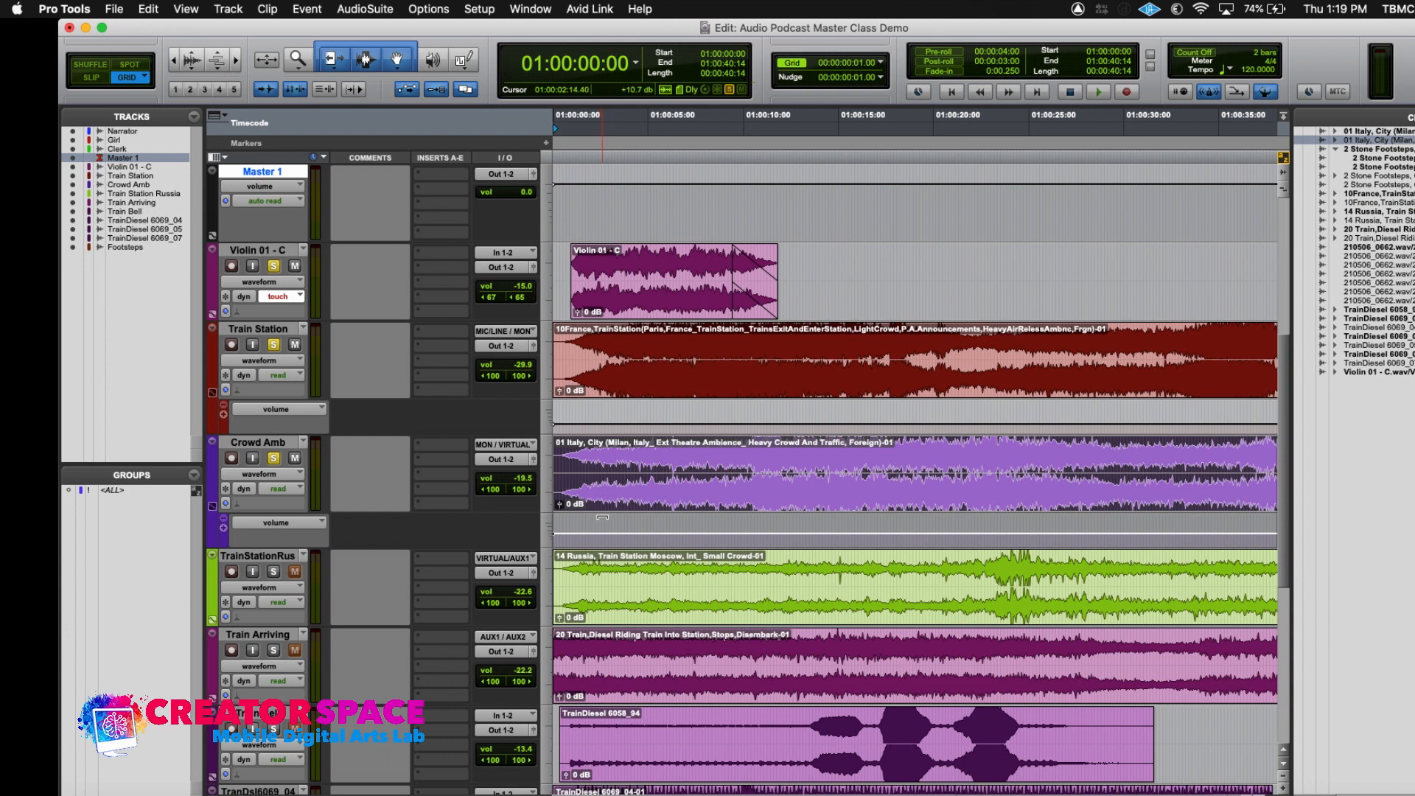
click(602, 517)
drag(602, 520, 602, 535)
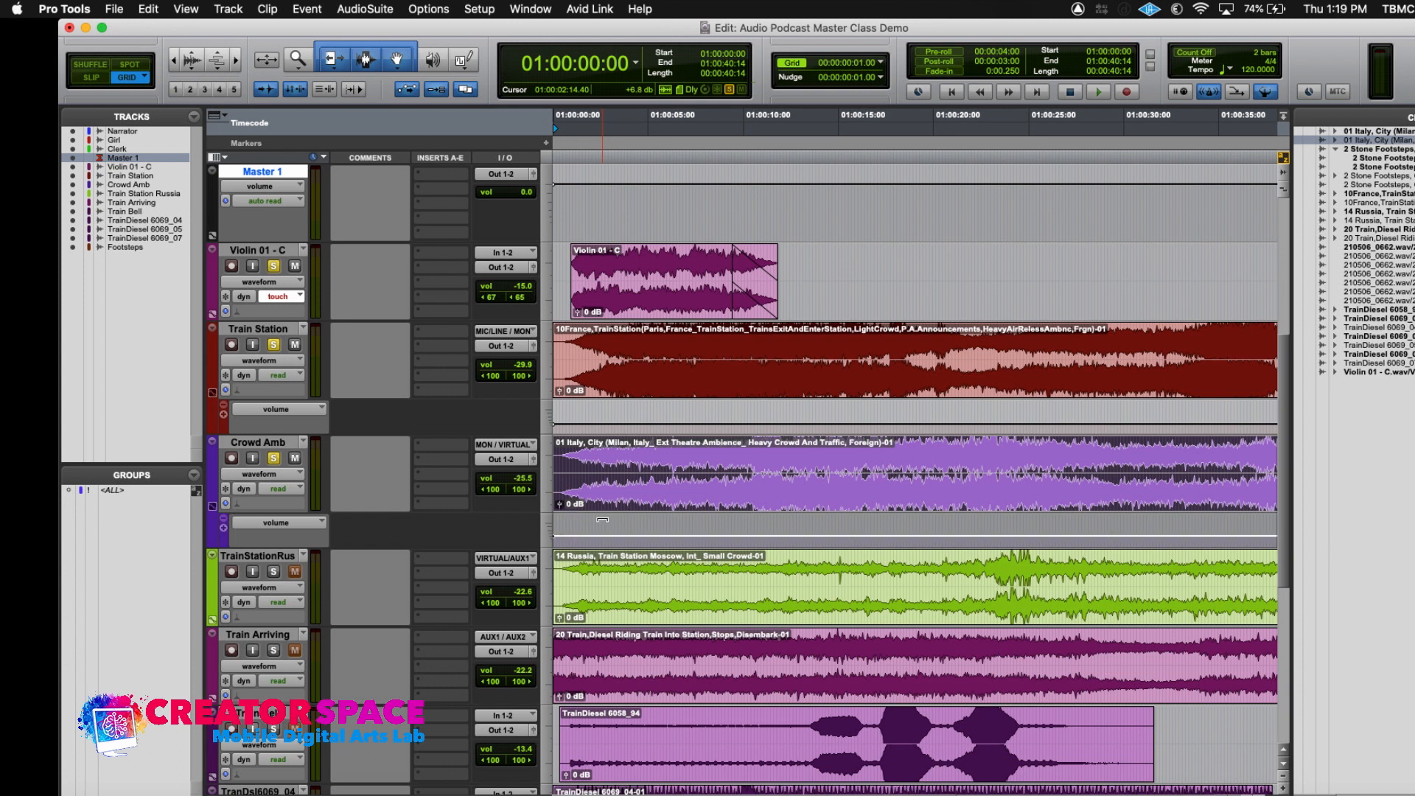
key(space)
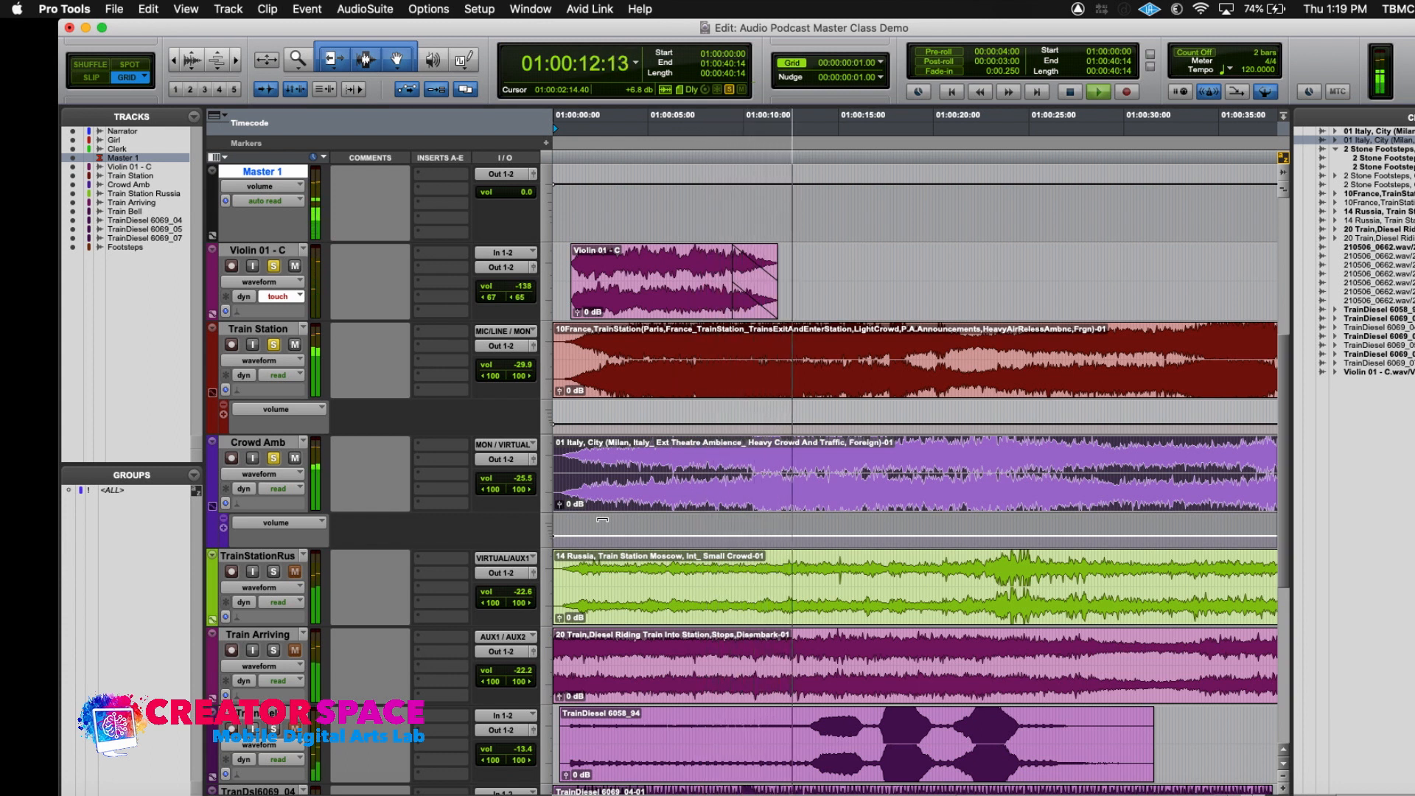
- Raise the Crowd Amb clip's volume to -19.5 dB and listen to the session from the start
key(space)
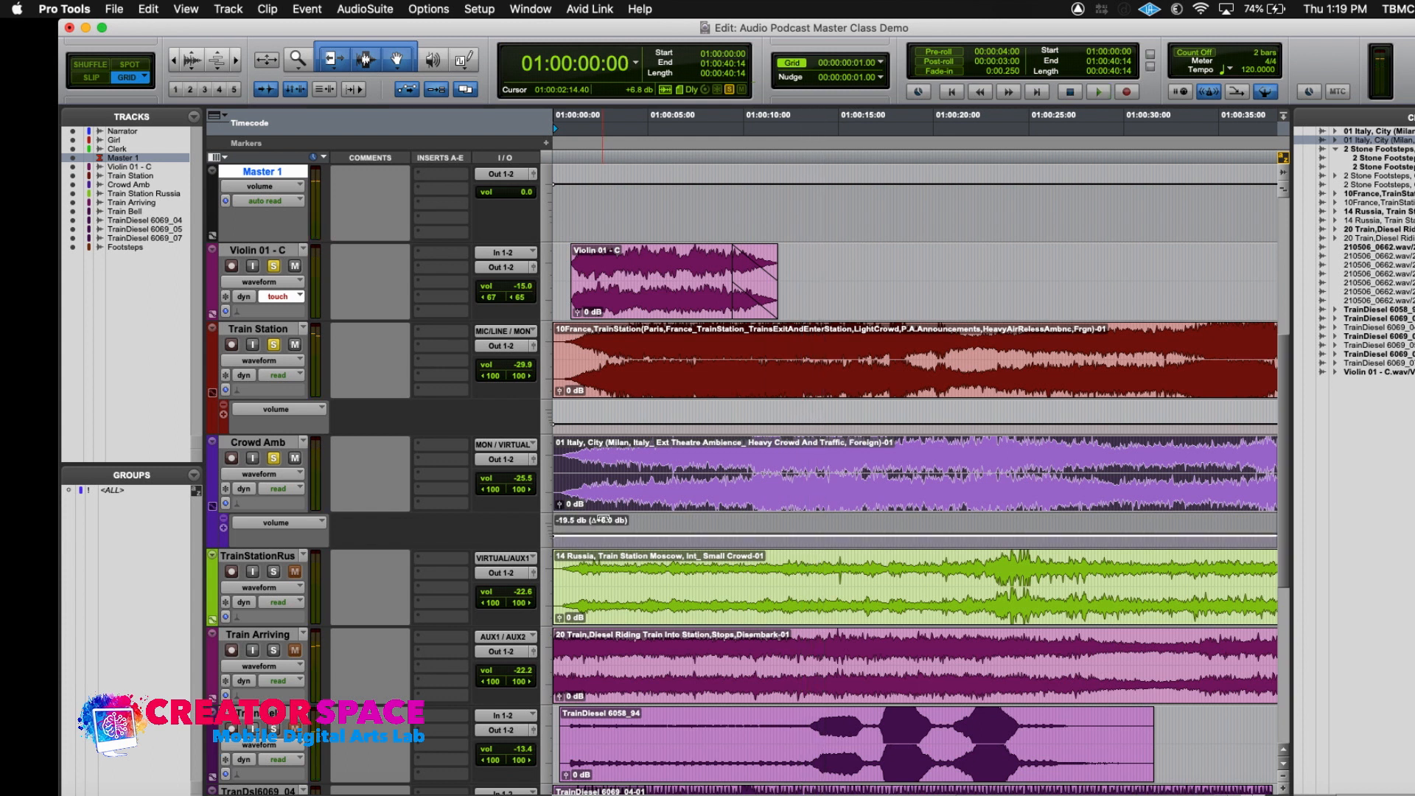
key(space)
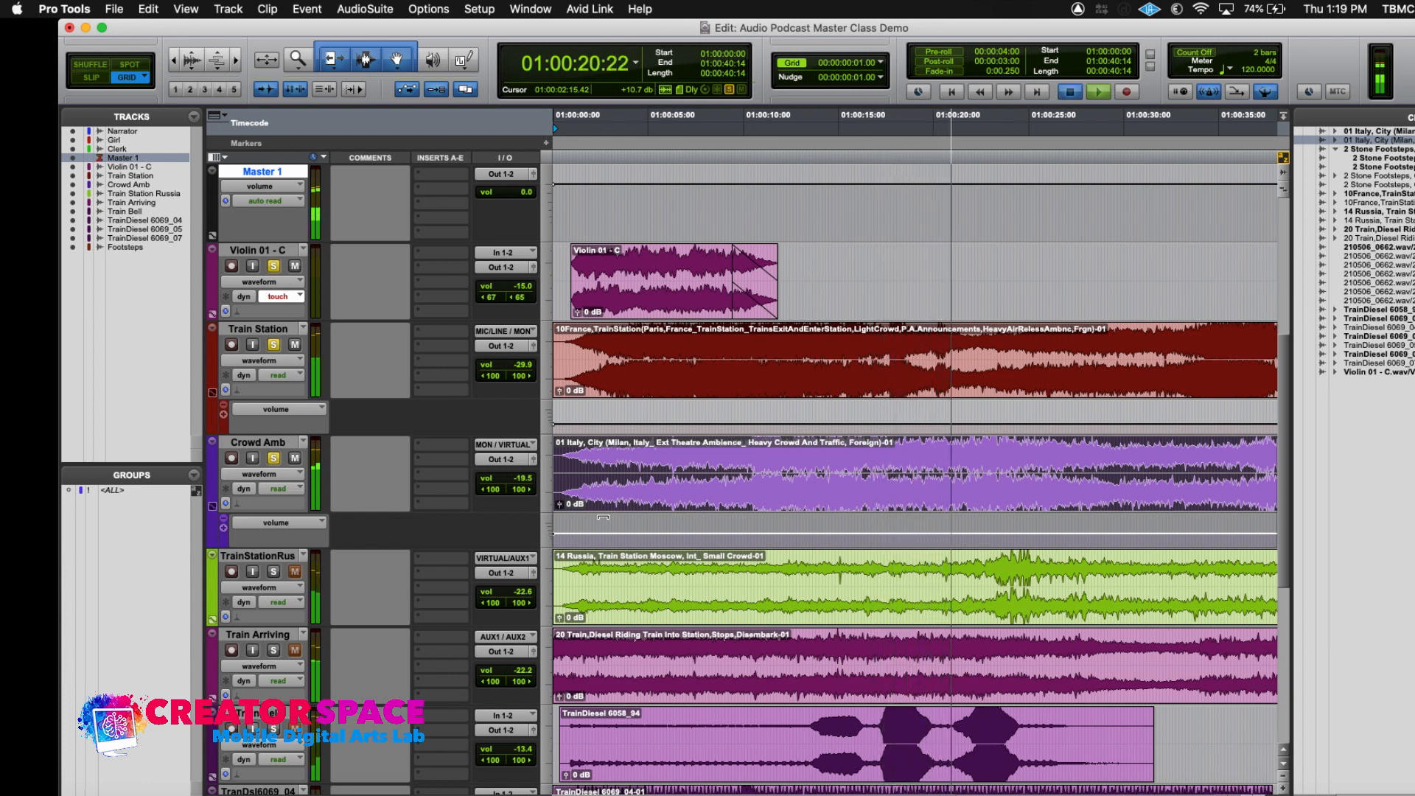
key(space)
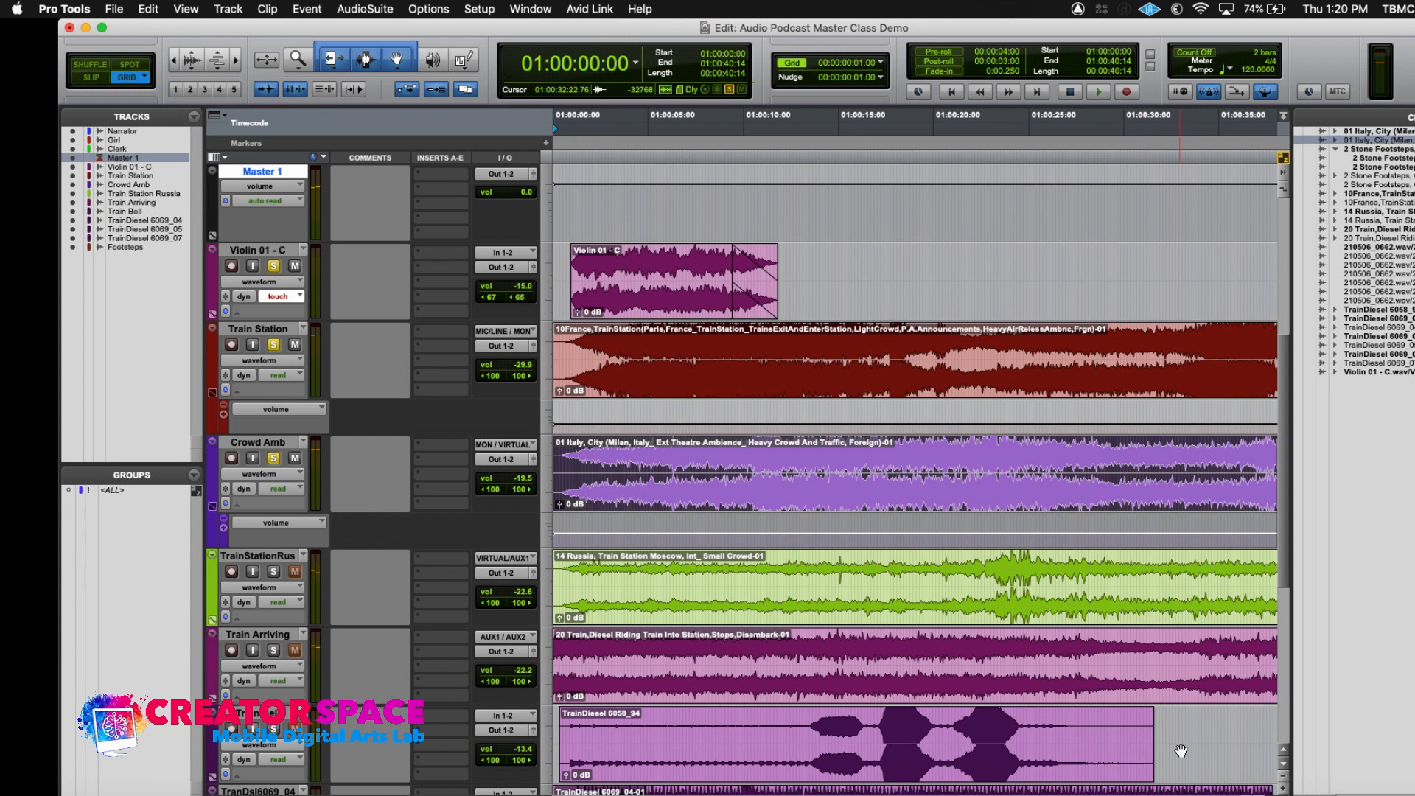
- Look over the tracks, place the edit cursor at 01:00:18:10 where the Girl's second clip starts, and briefly audition that spot
scroll(1164, 755, down, 5)
scroll(1179, 752, up, 4)
scroll(1149, 723, down, 3)
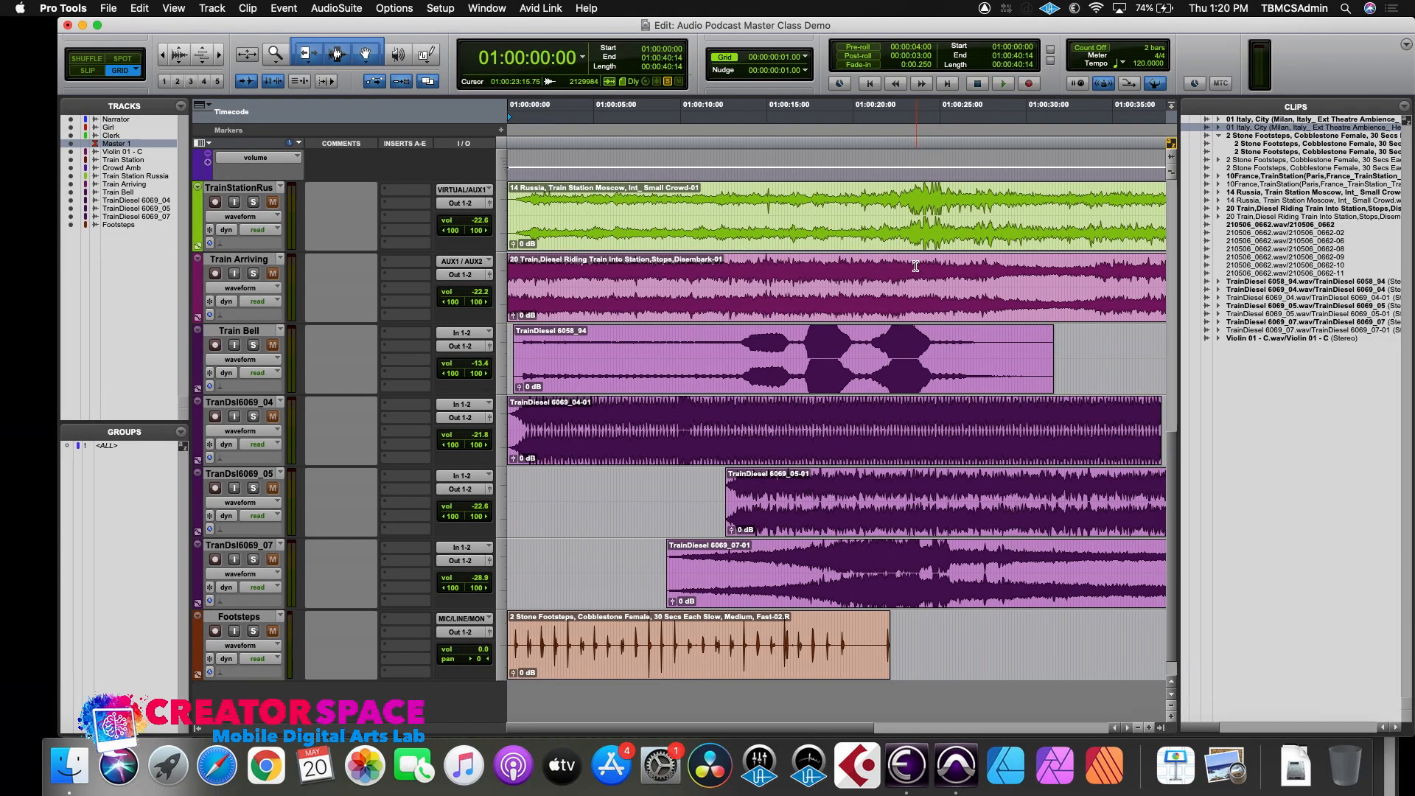
scroll(967, 407, up, 8)
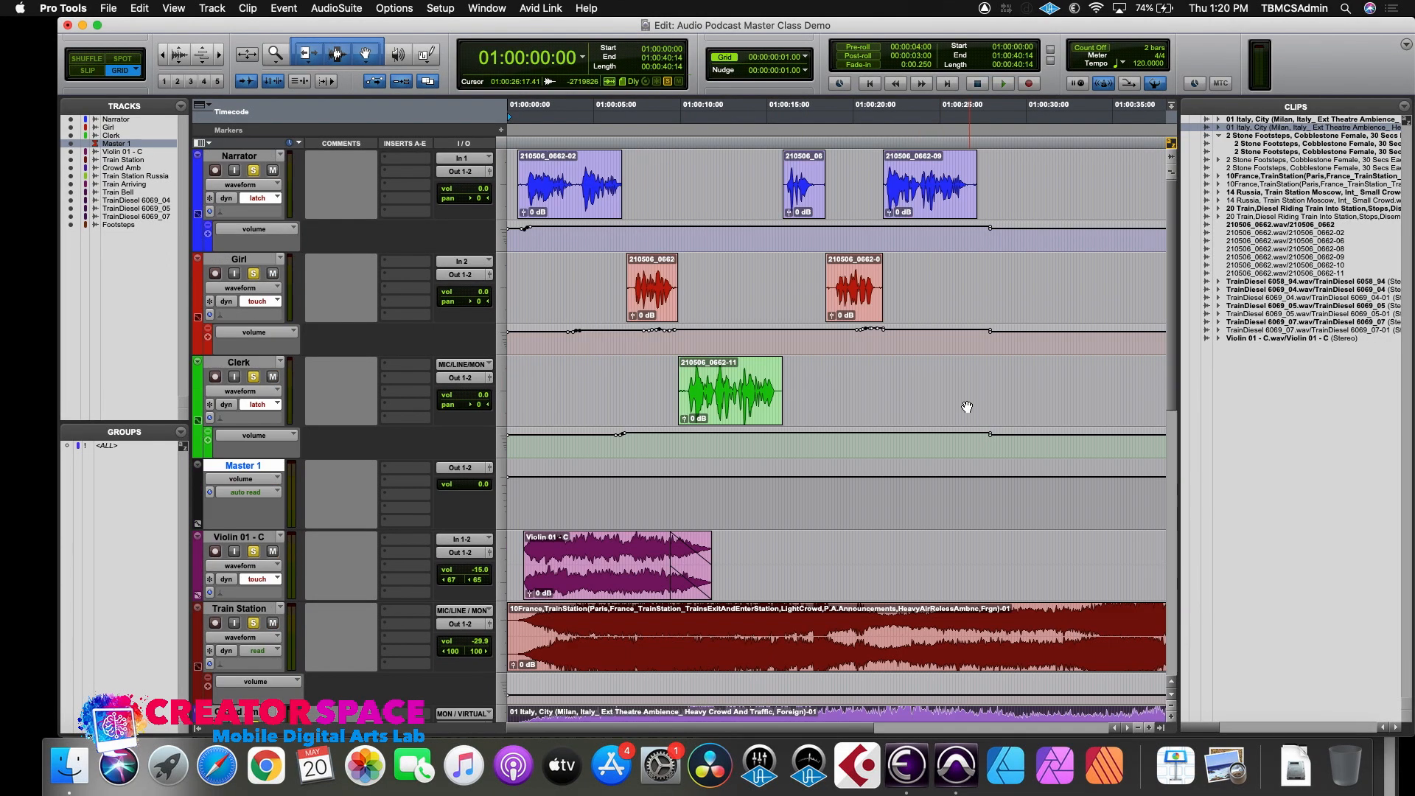
click(825, 263)
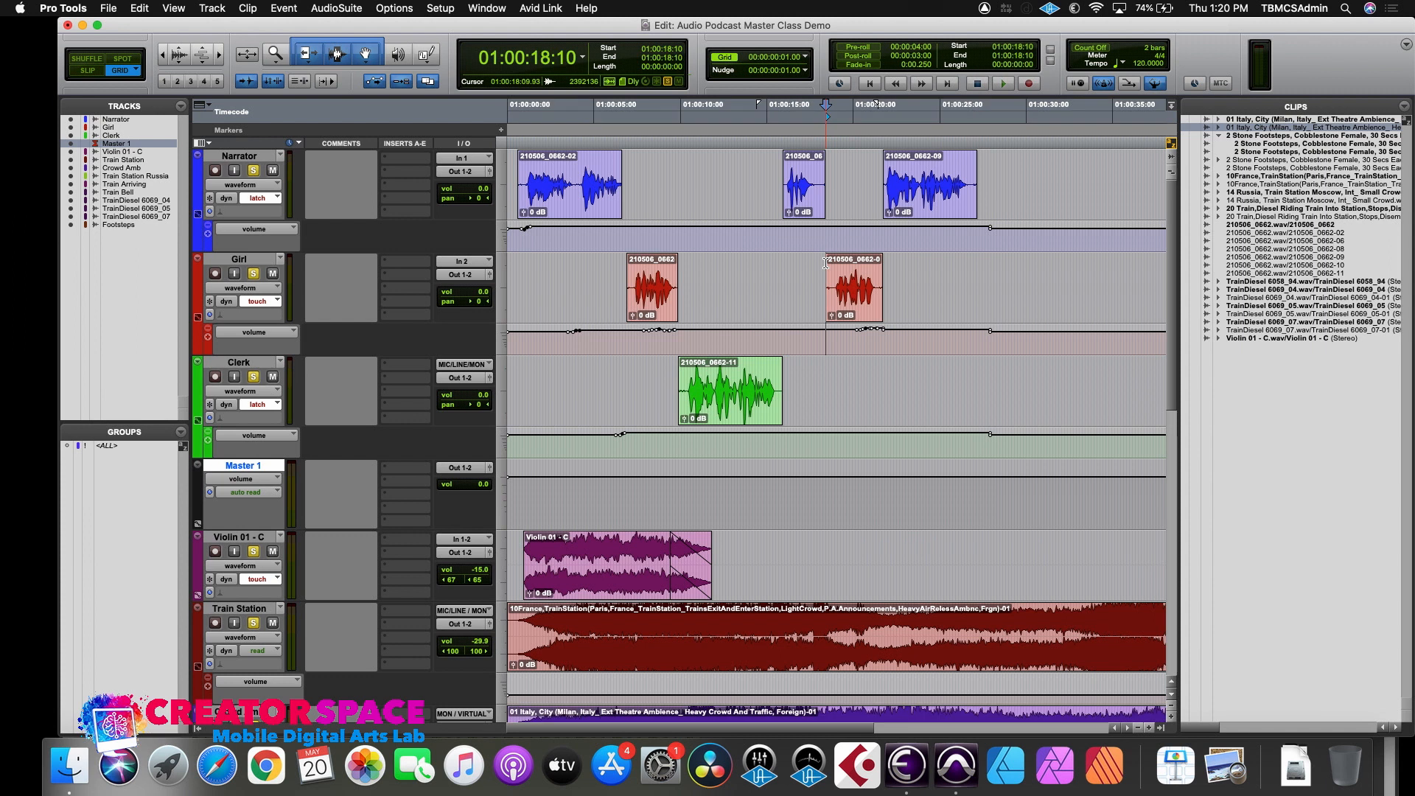
key(space)
key(space)
- Separate the Train Station clip at 01:00:18:02, just before the Girl's second clip
click(821, 612)
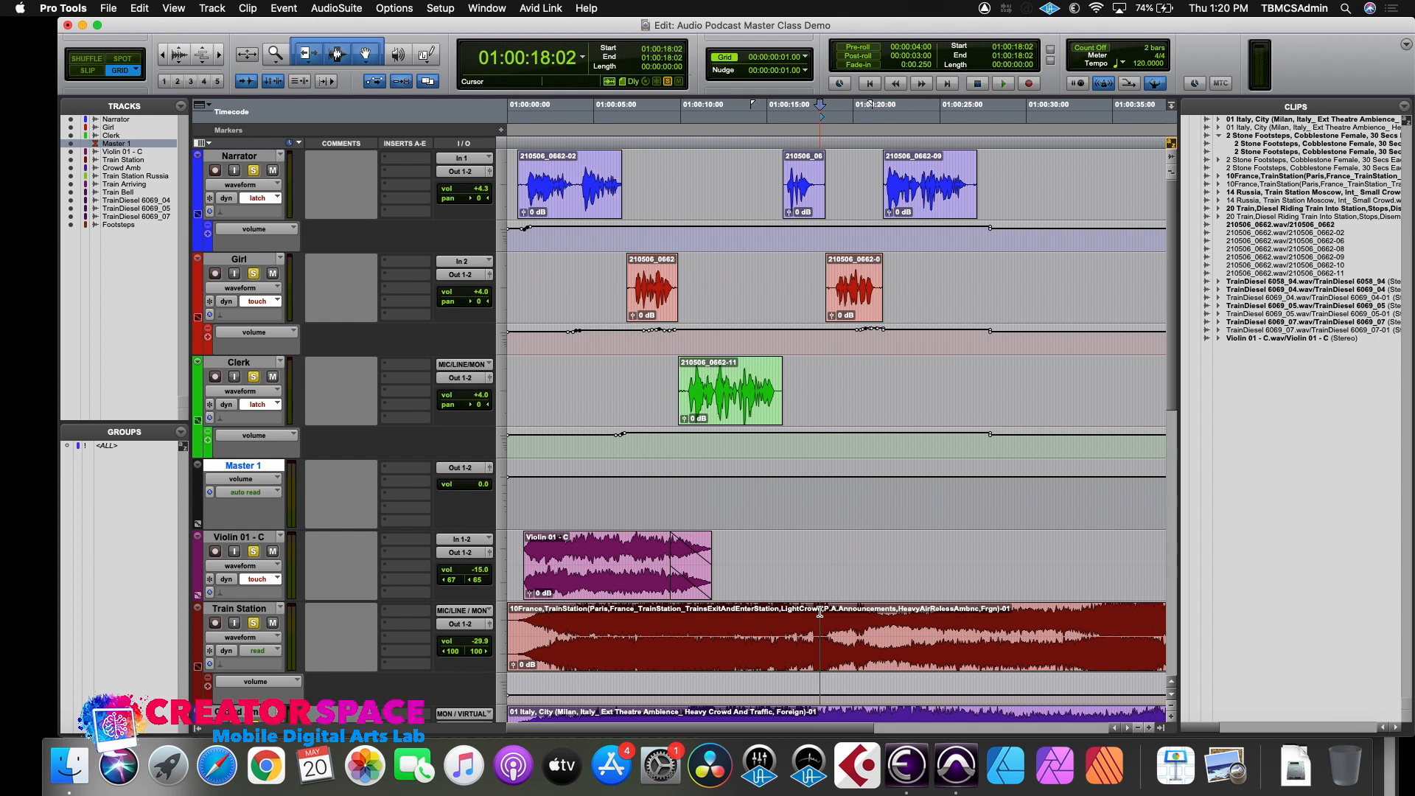
right_click(820, 612)
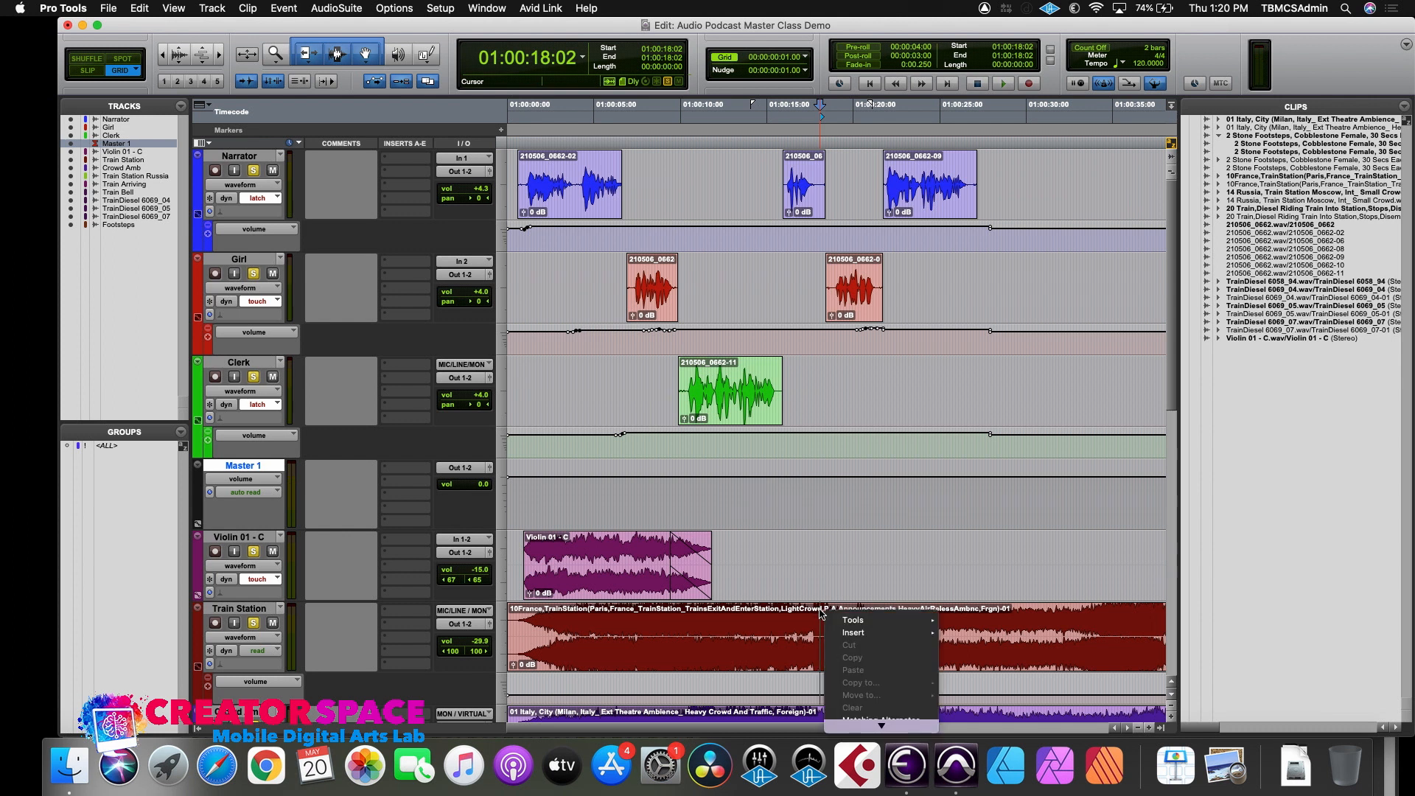
scroll(839, 646, down, 3)
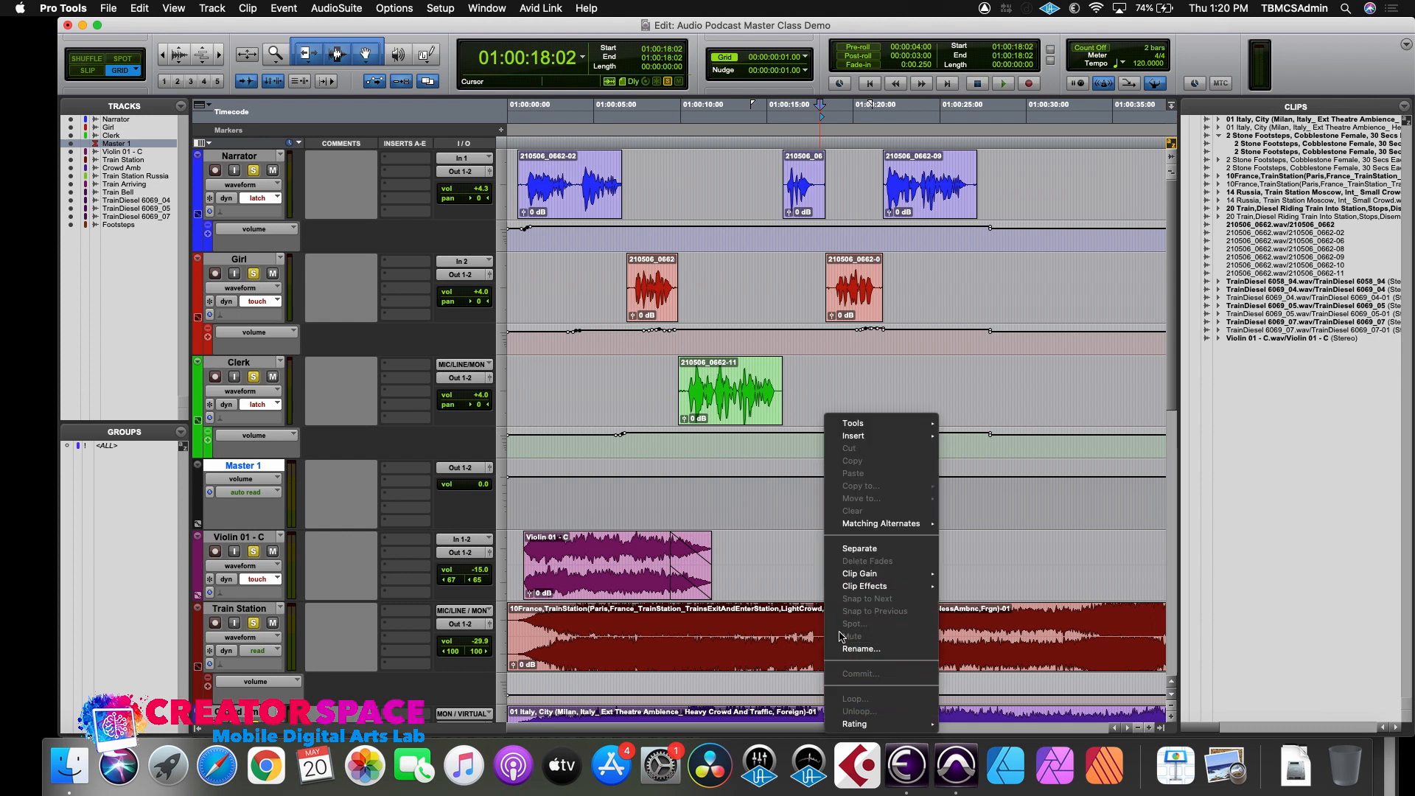
click(856, 549)
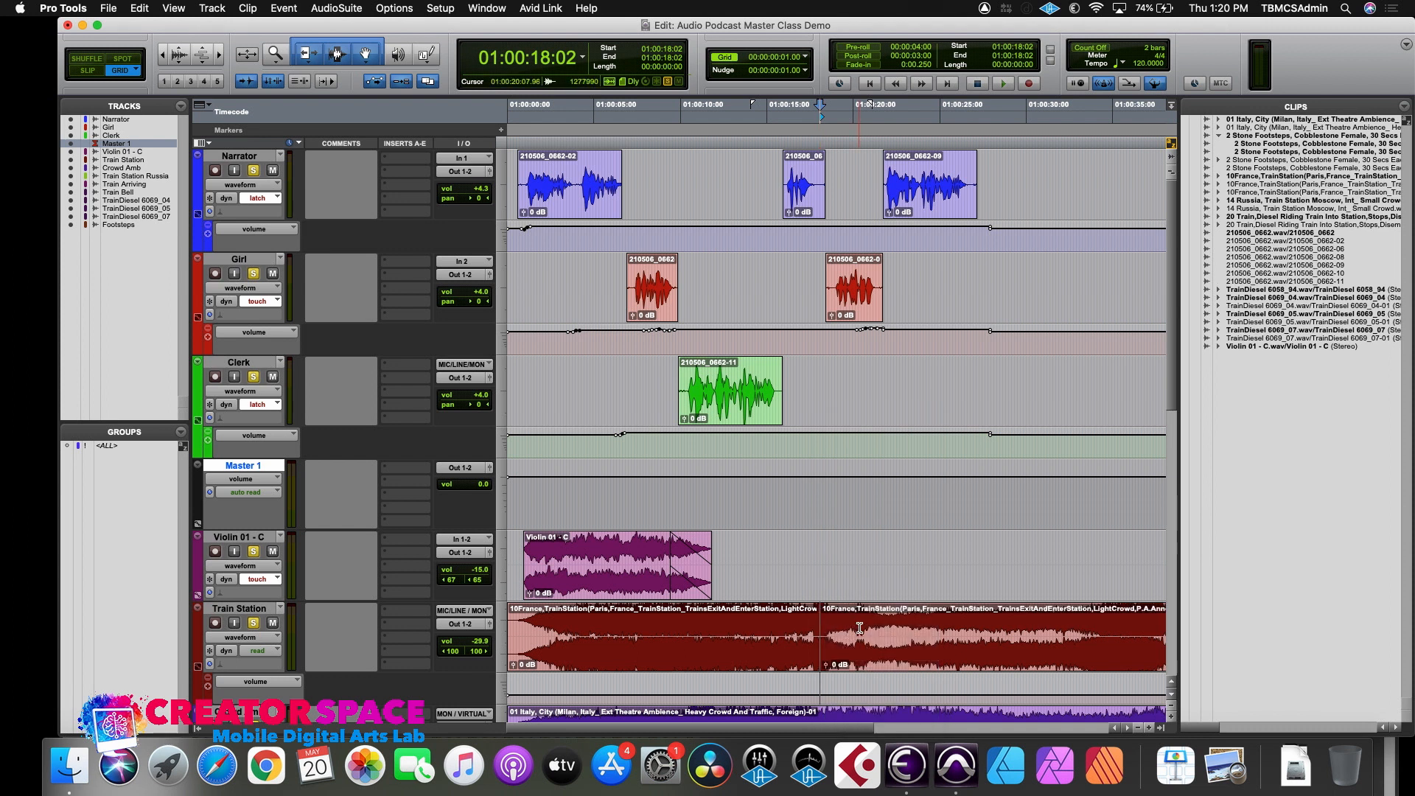
- Lower the volume of the second Train Station clip to -47.9 dB and play across the split from 01:00:16:21
click(863, 651)
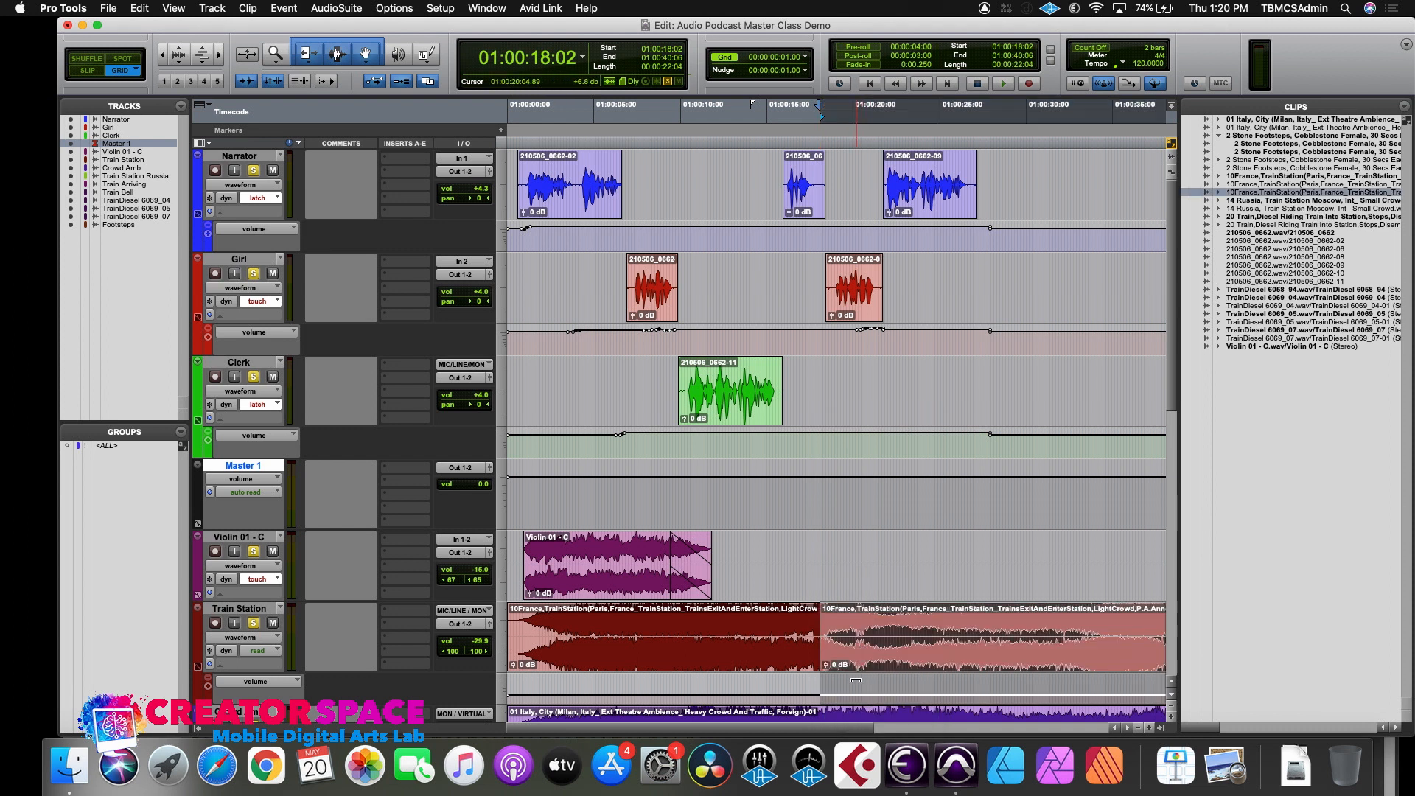
drag(855, 680, 856, 686)
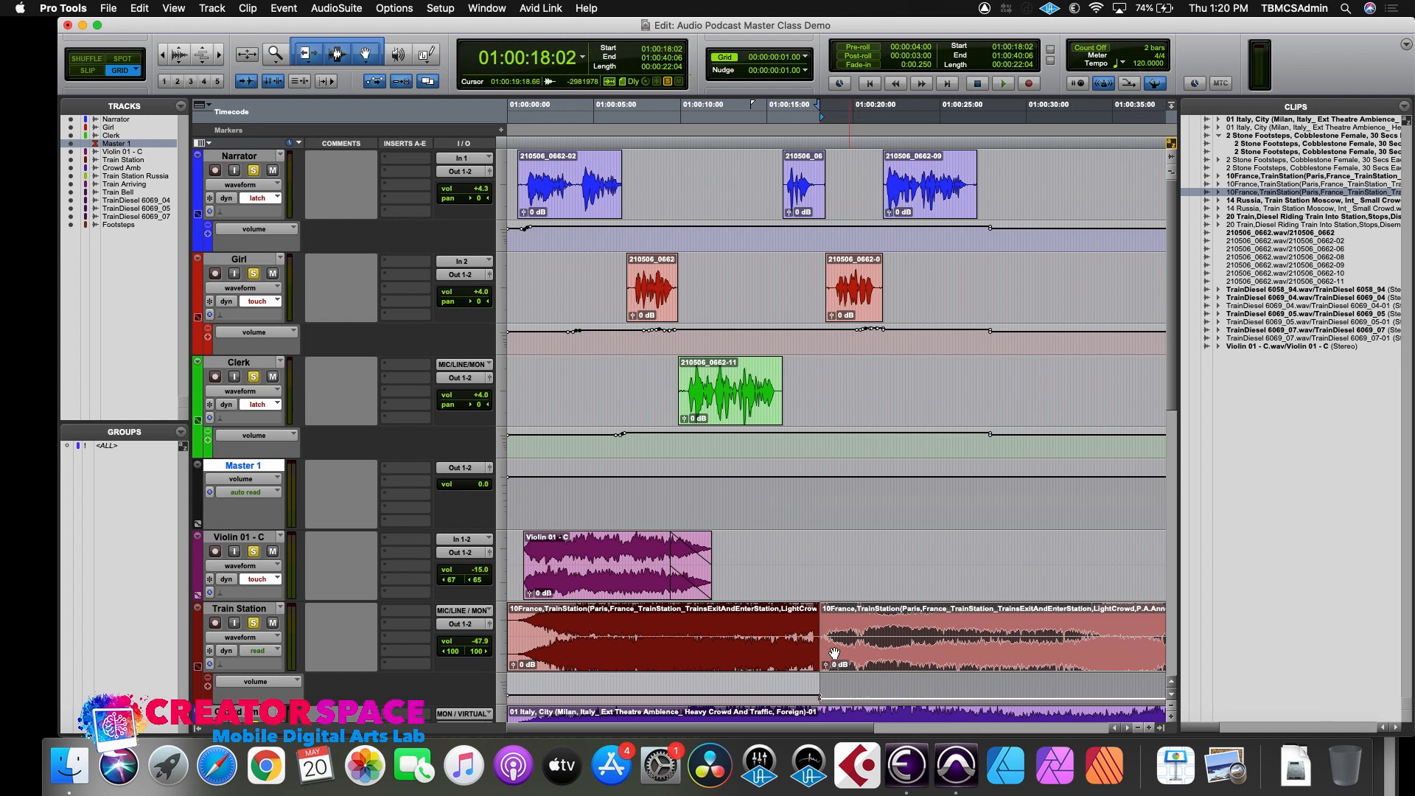
click(799, 552)
key(space)
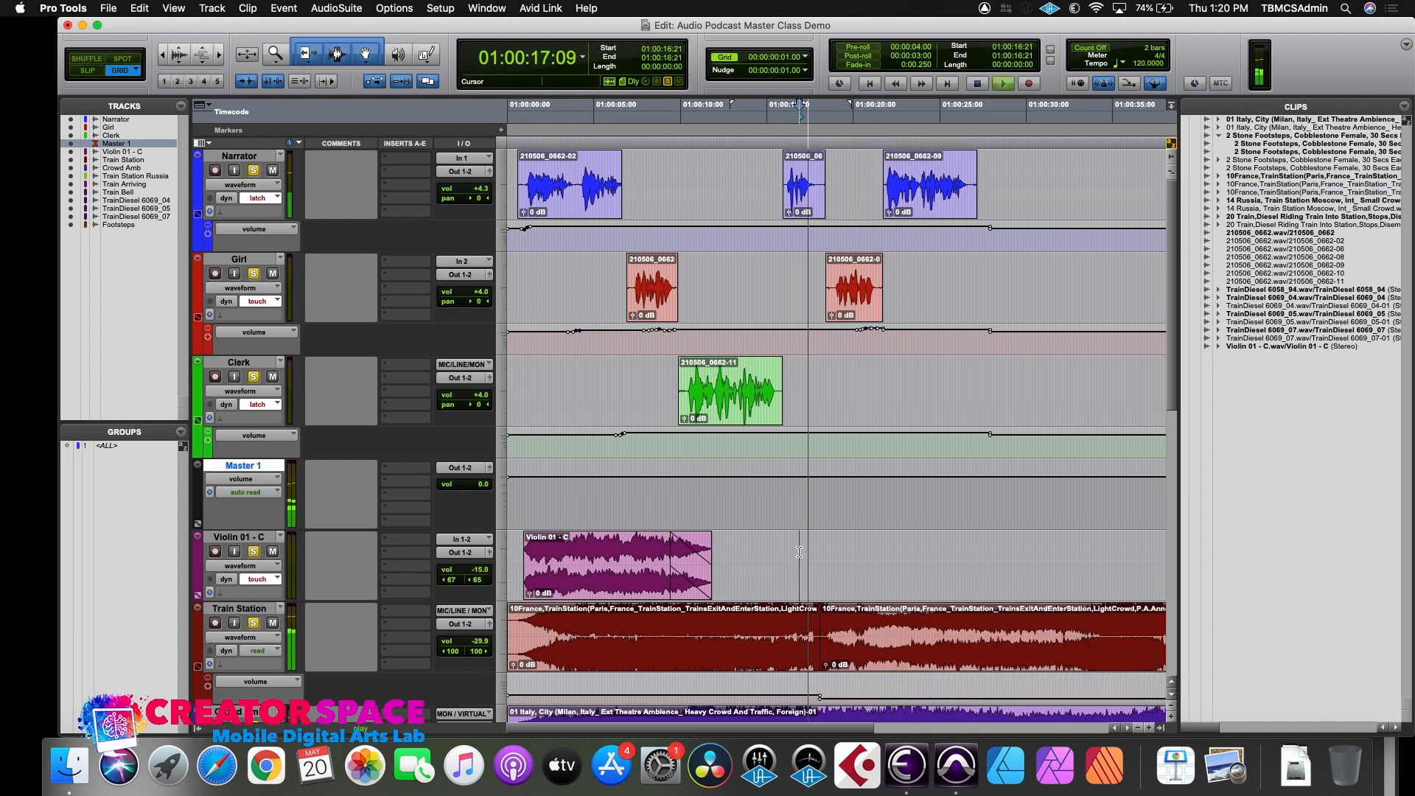
key(space)
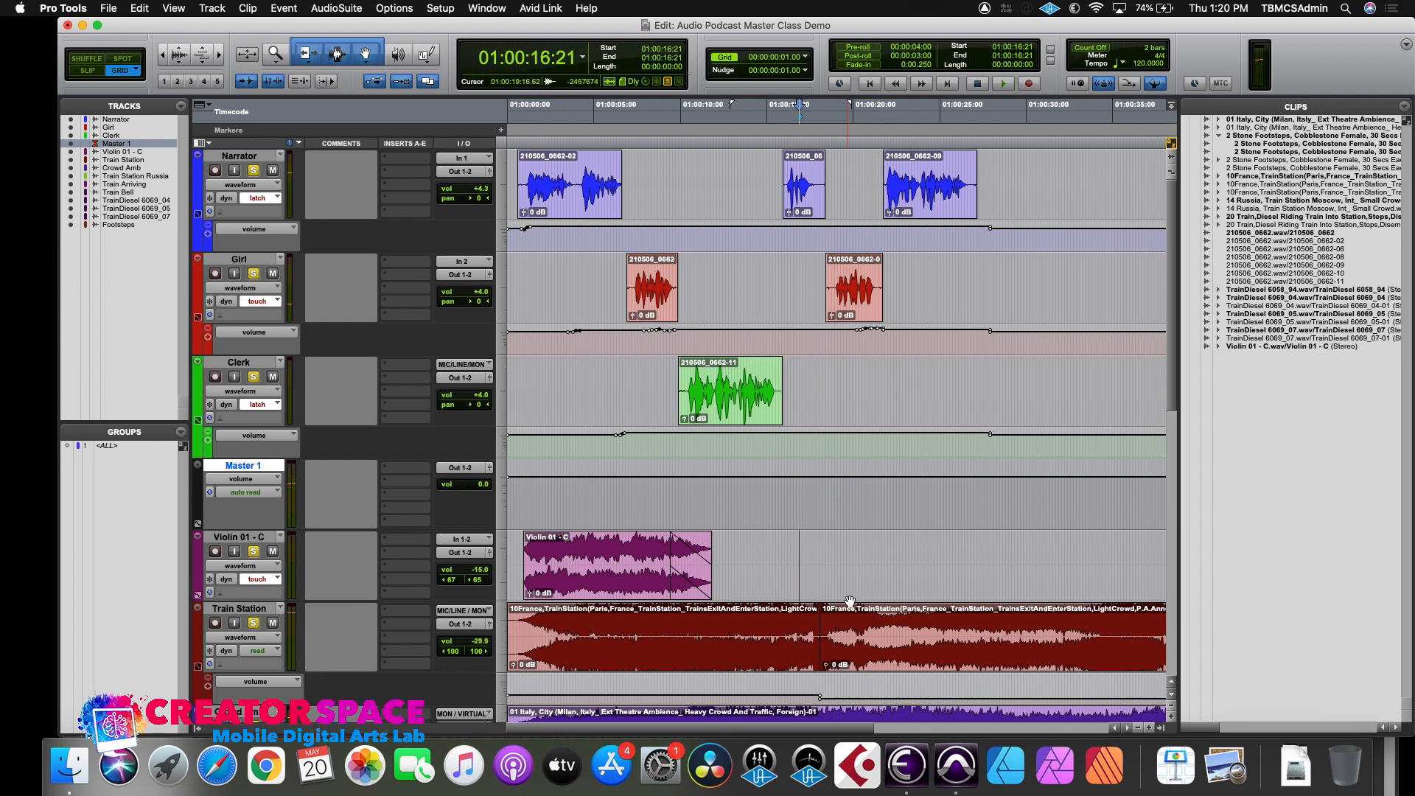
- Separate the Crowd Amb clip at 01:00:18:01, in line with the split in the Train Station clip
scroll(849, 602, down, 5)
scroll(820, 532, up, 4)
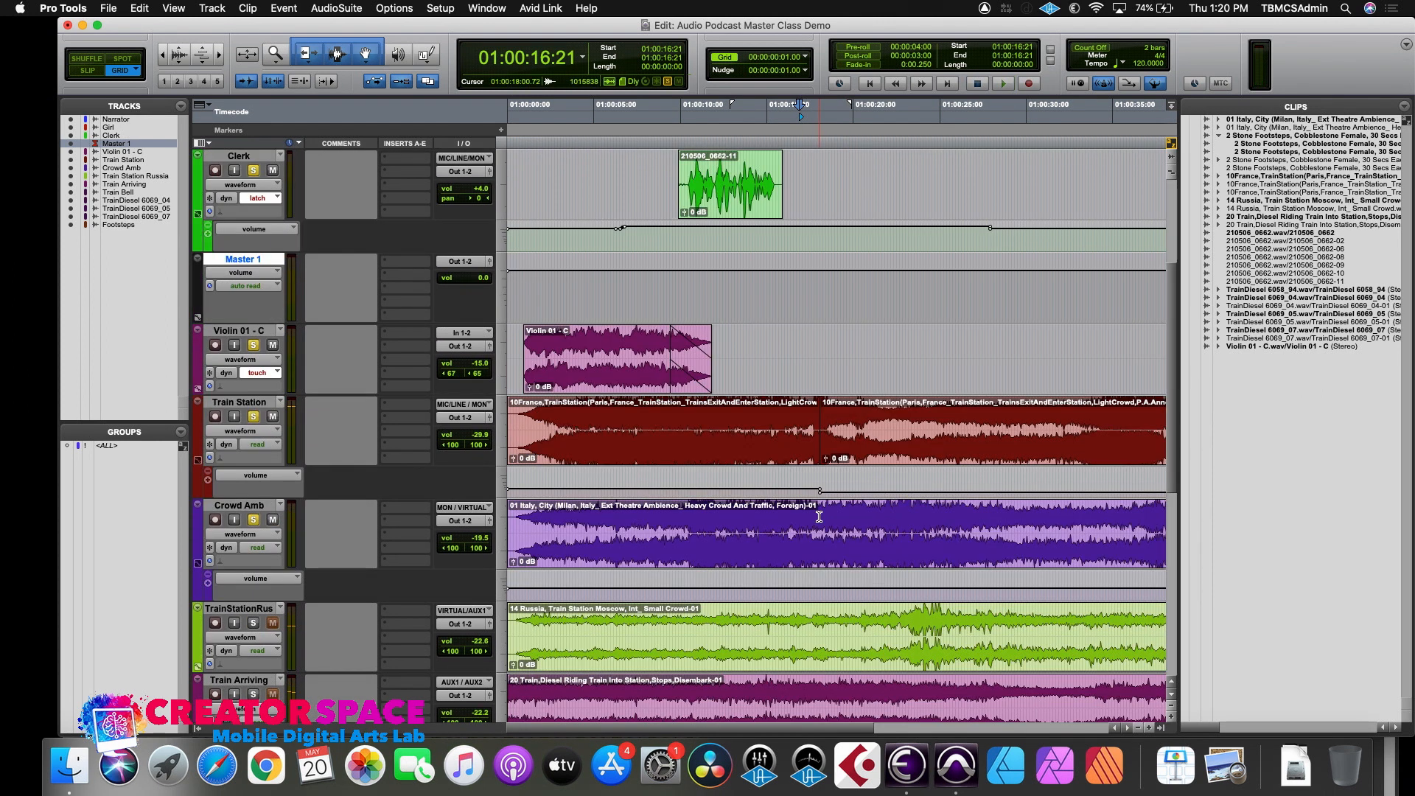
click(820, 508)
right_click(821, 509)
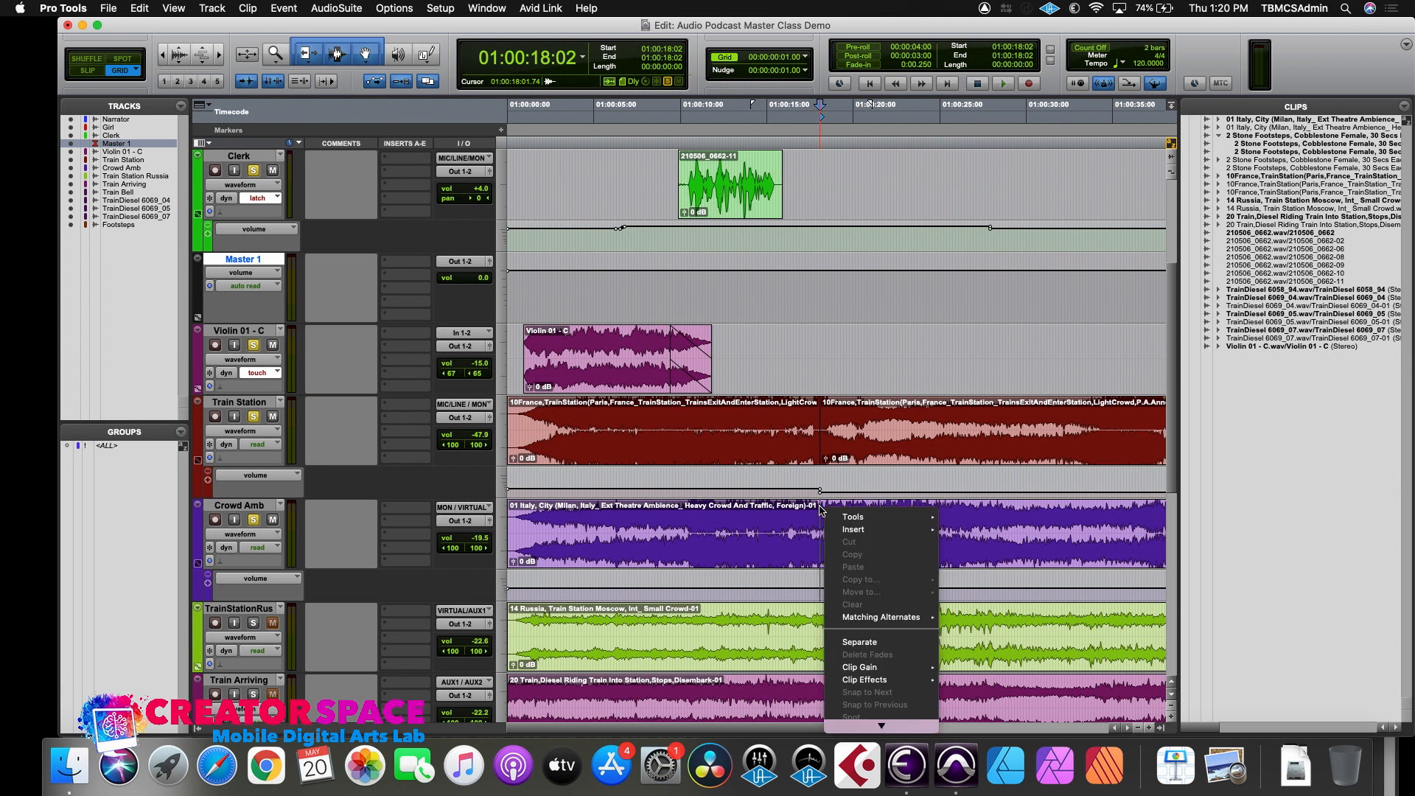
click(820, 519)
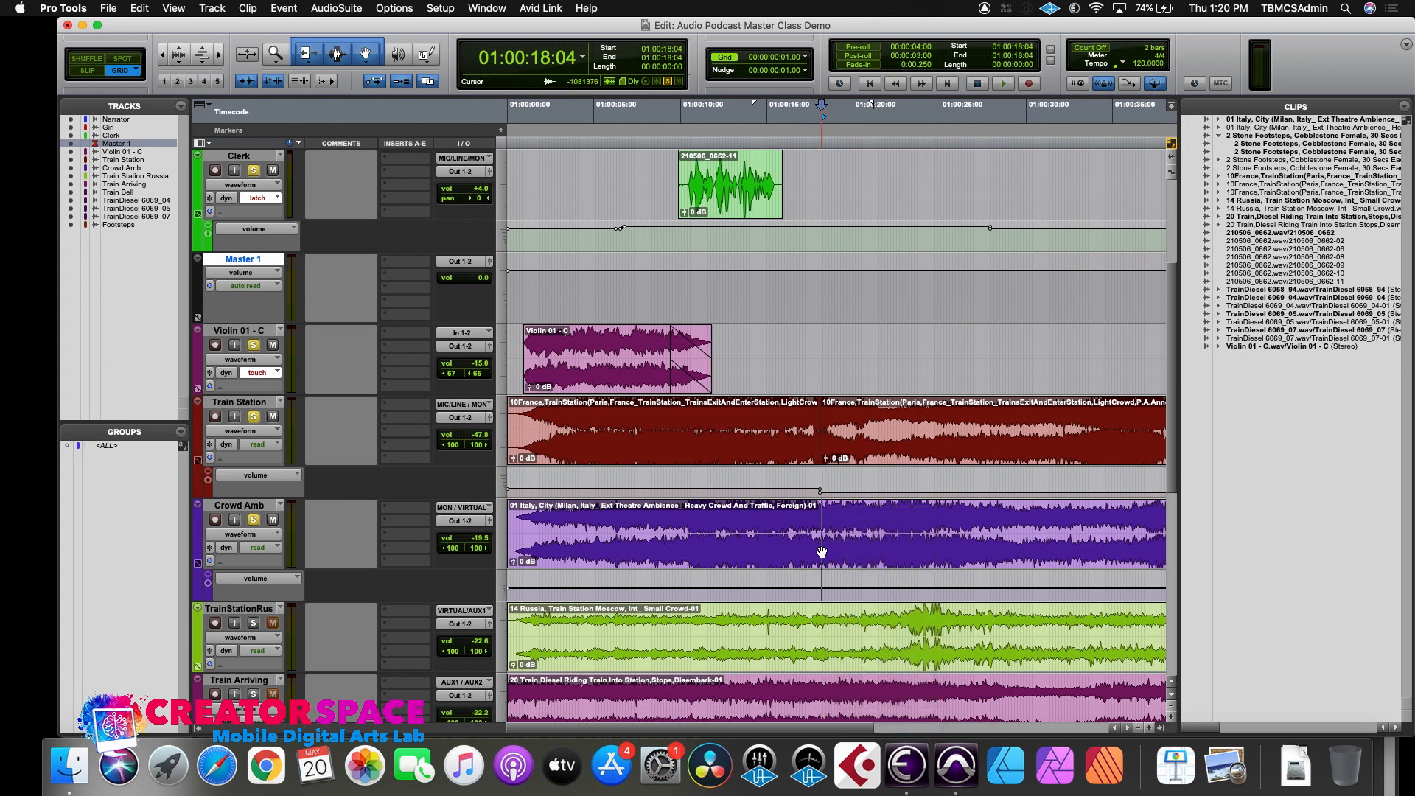
click(821, 552)
click(819, 508)
right_click(820, 508)
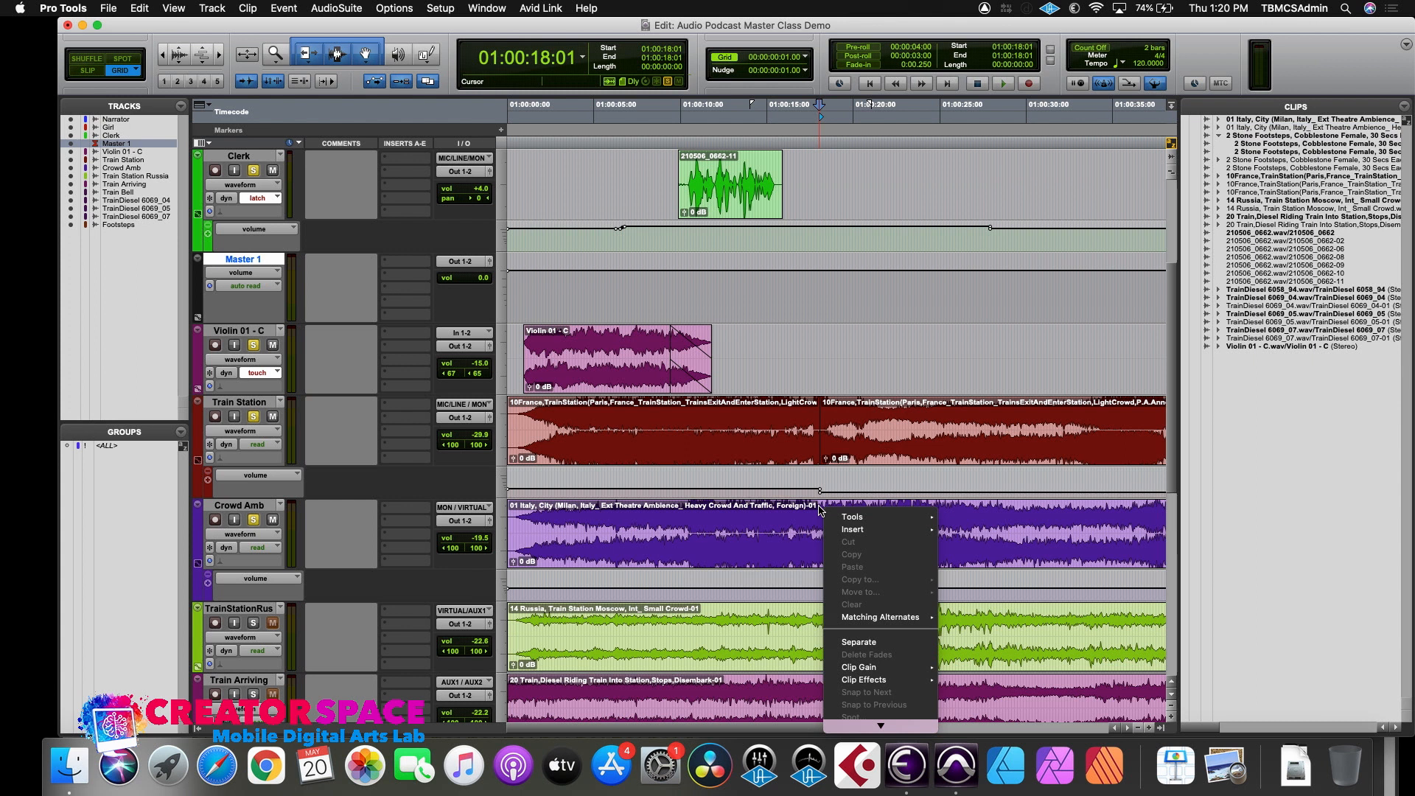
click(859, 642)
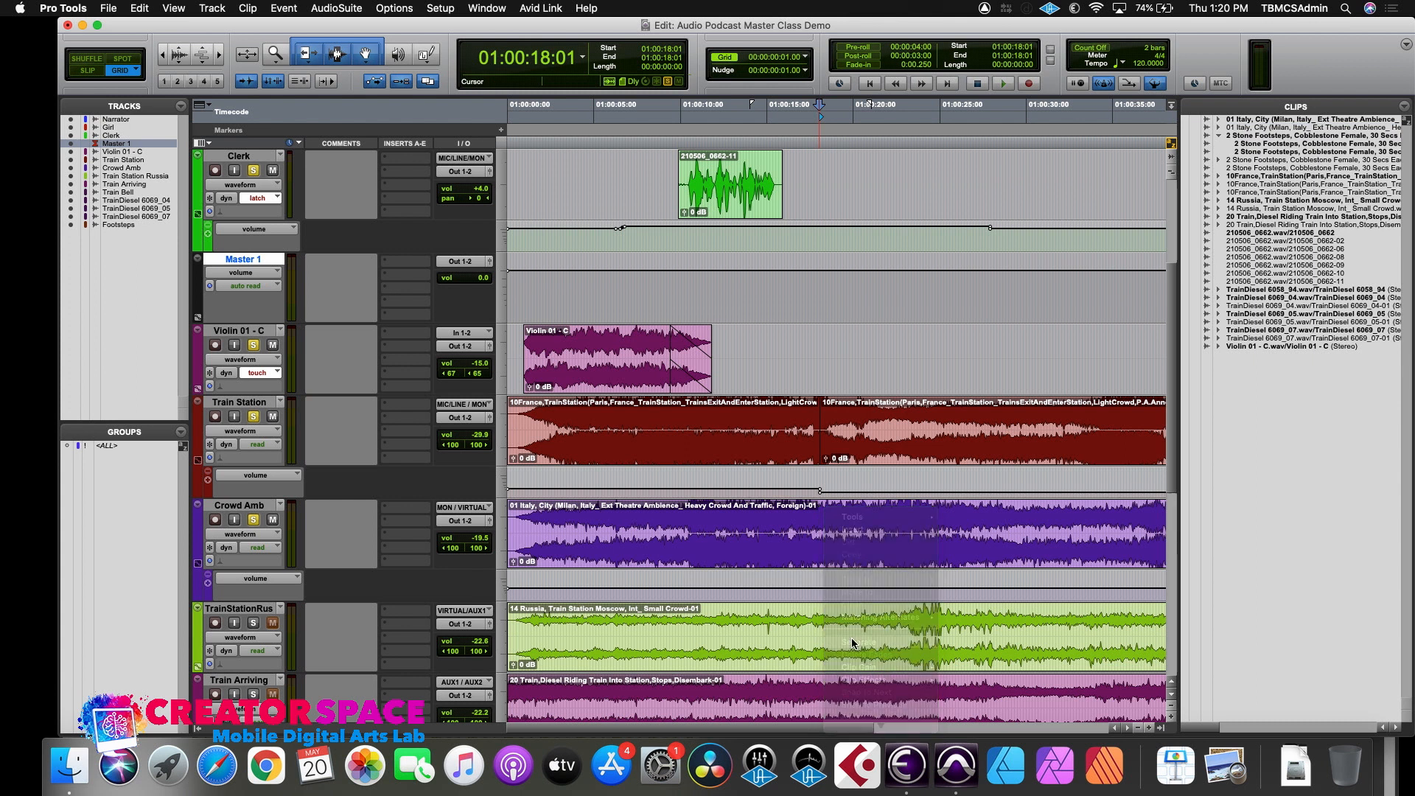
- Lower the volume of the second Crowd Amb clip to -45.5 dB and play across the split from 01:00:17:09
click(849, 549)
drag(850, 575, 851, 597)
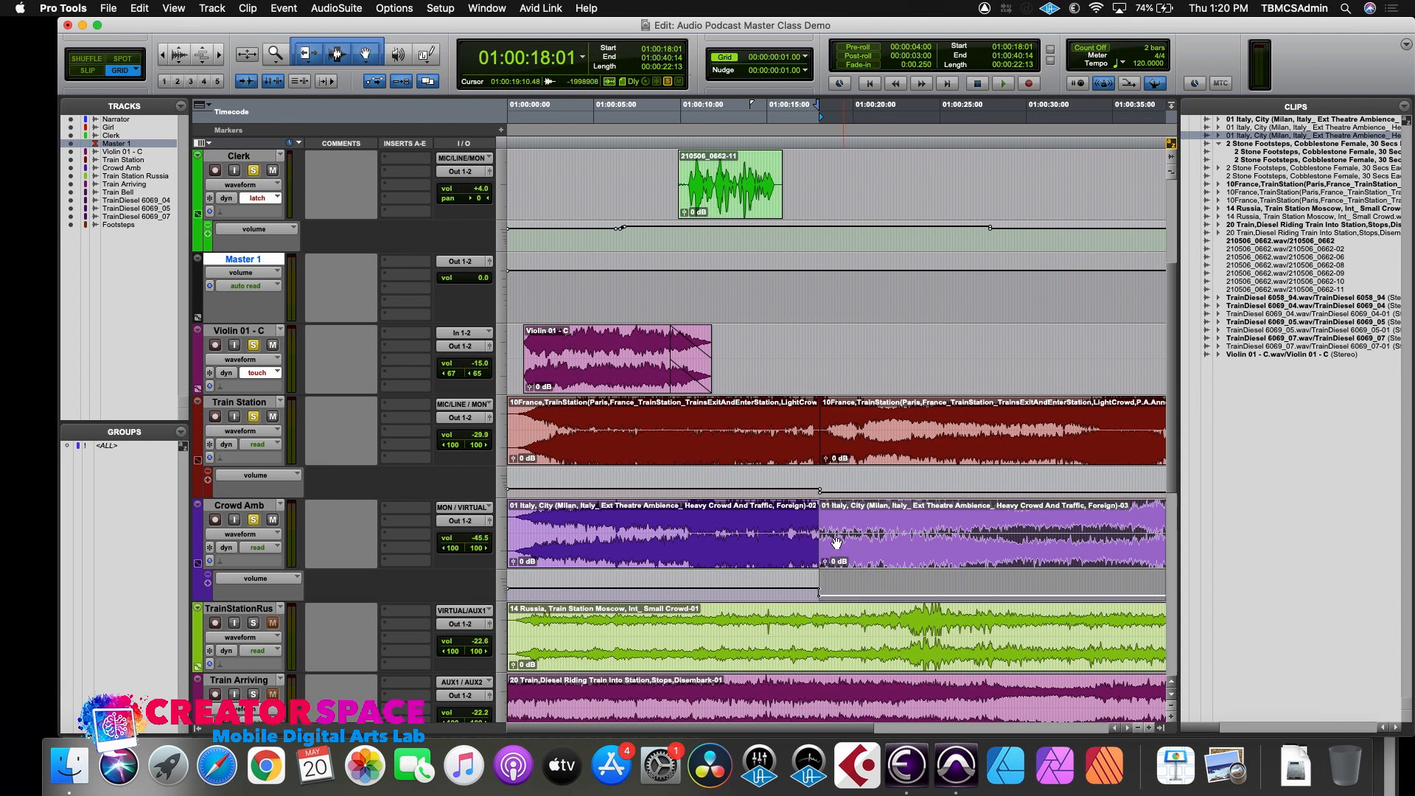
click(808, 481)
key(space)
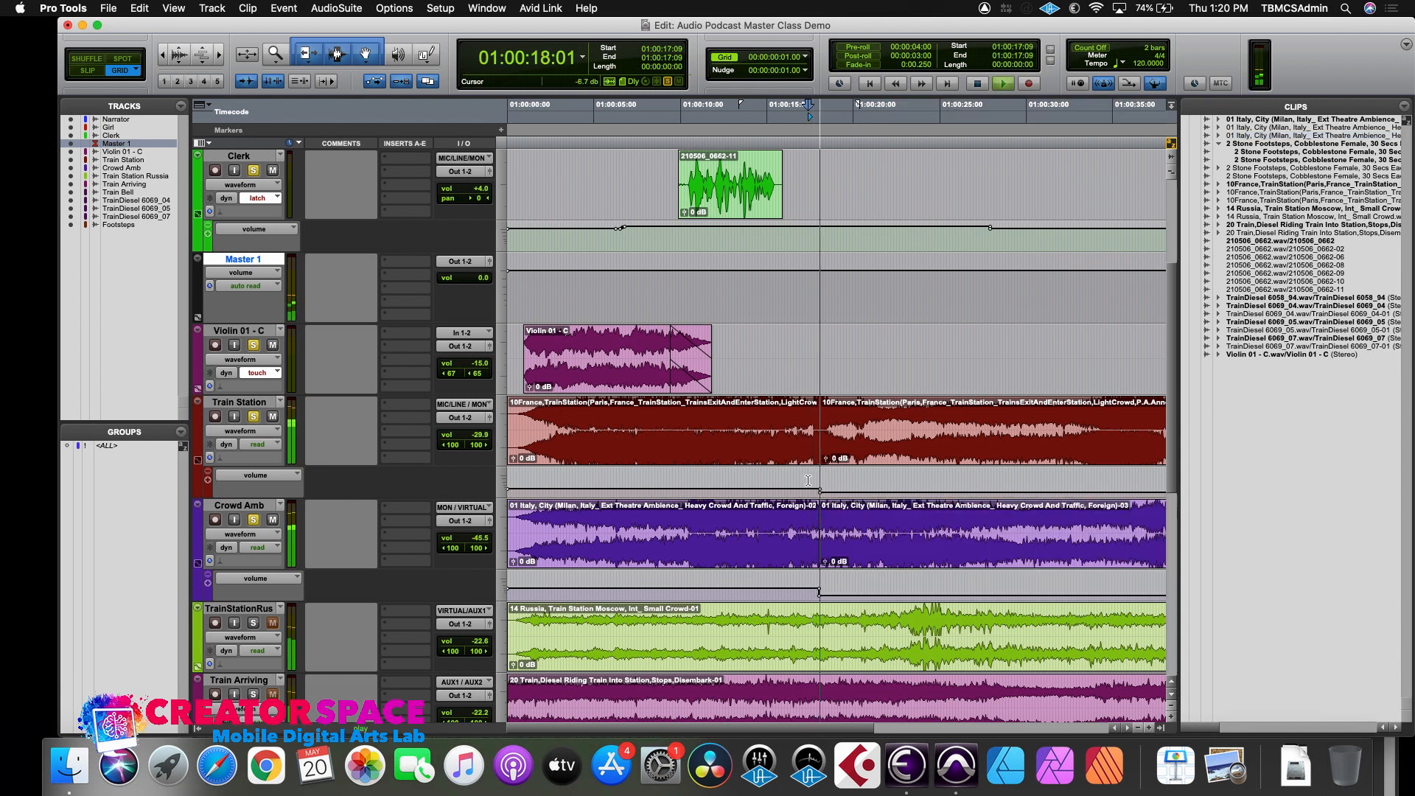
key(space)
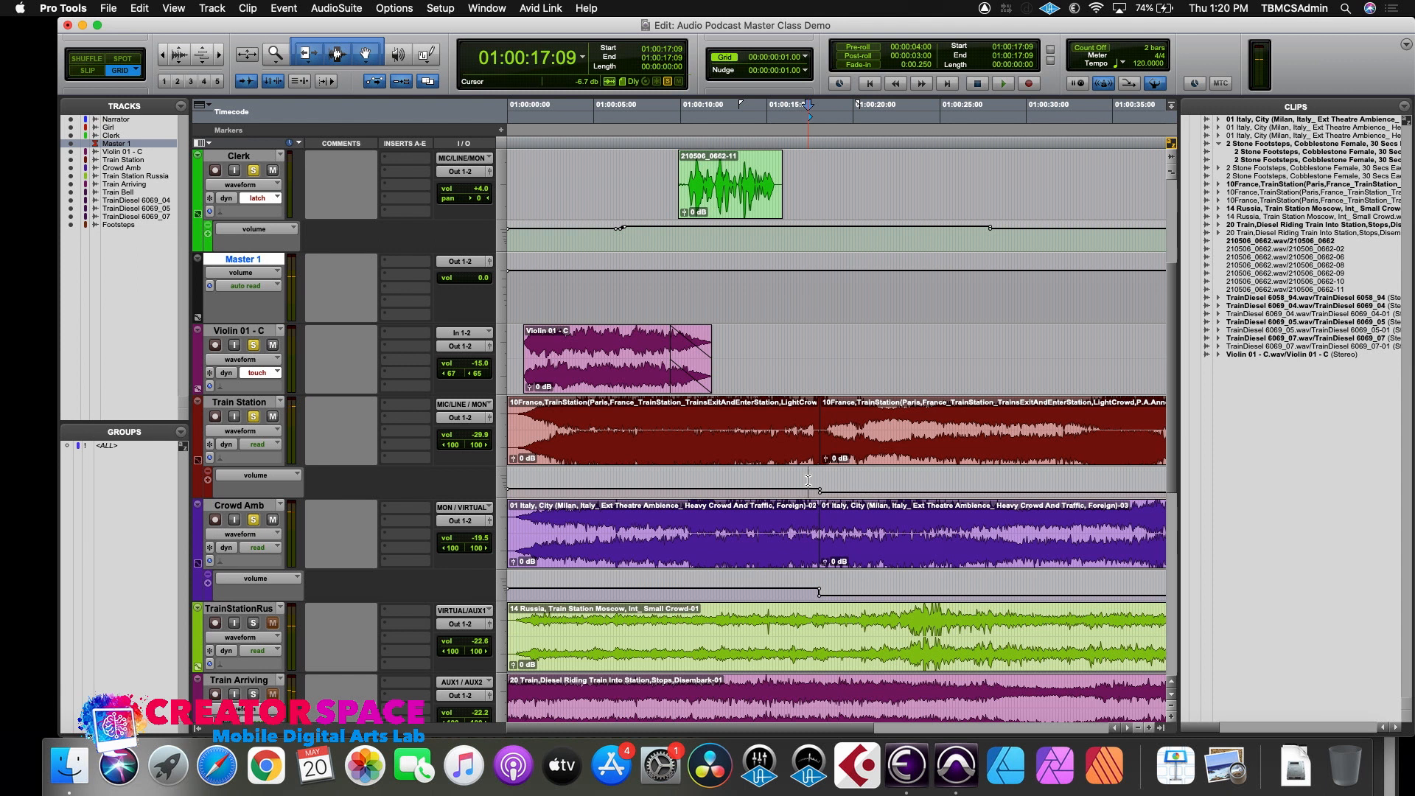
- Show the Train Station Russia track's volume automation lane, select its entire clip, and play the session from the start
scroll(808, 481, down, 10)
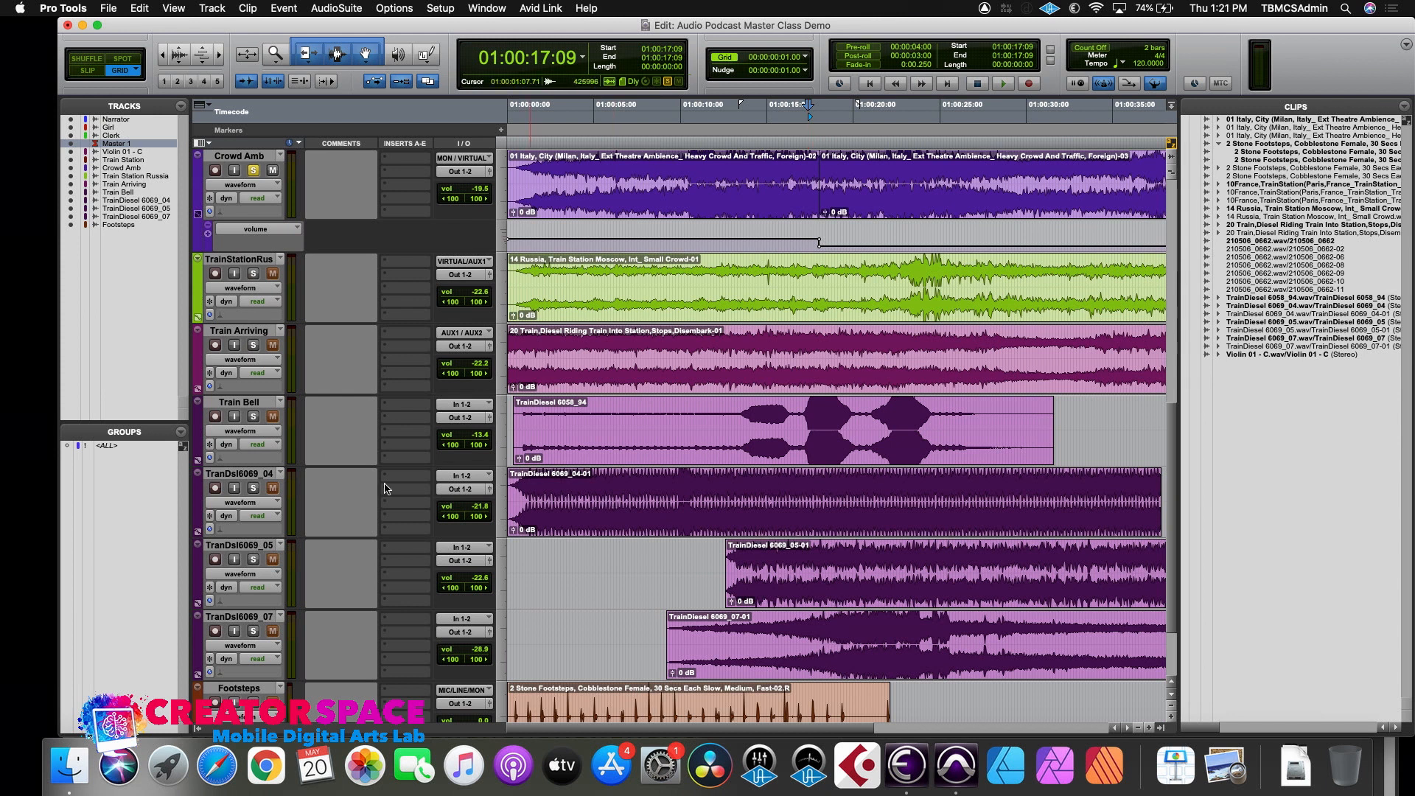
scroll(599, 508, up, 5)
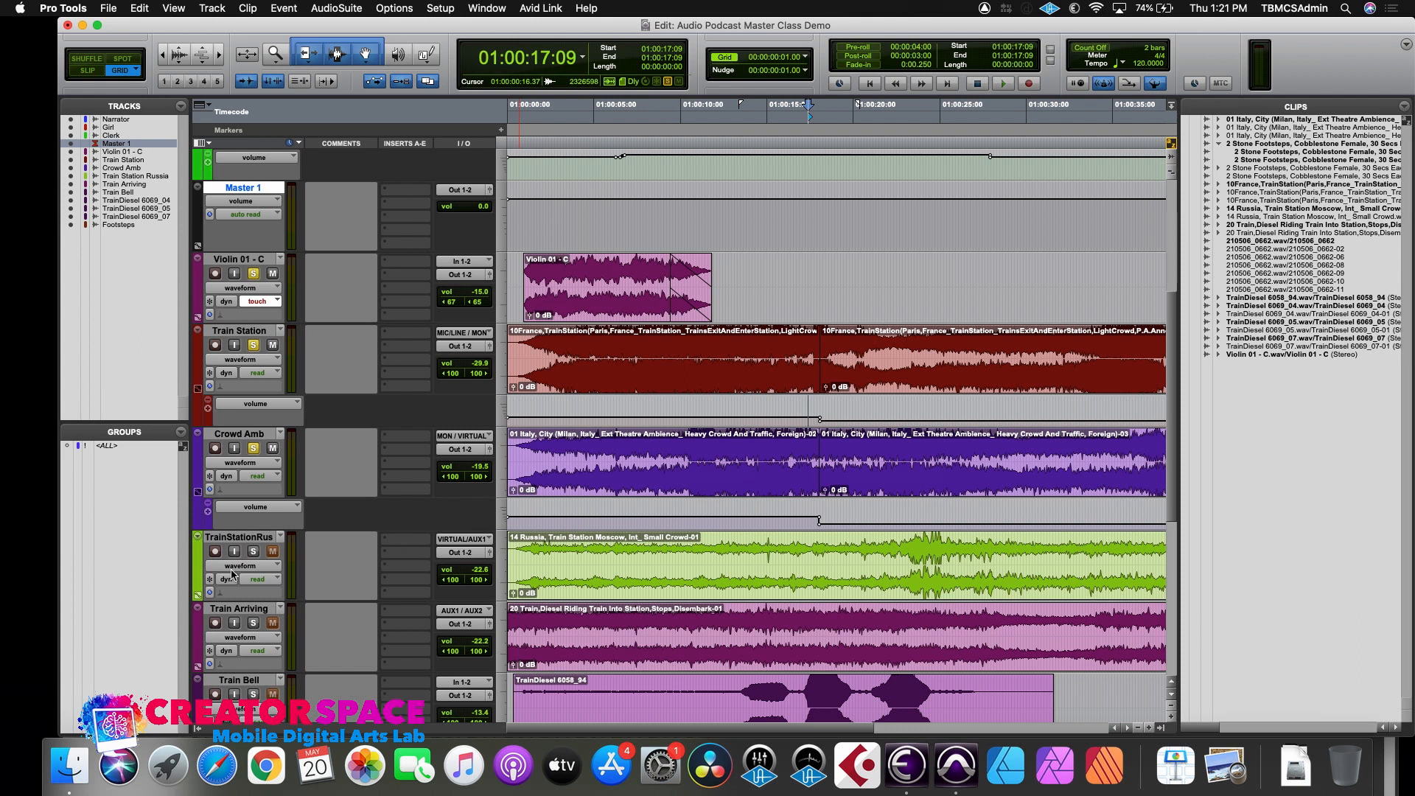
click(198, 597)
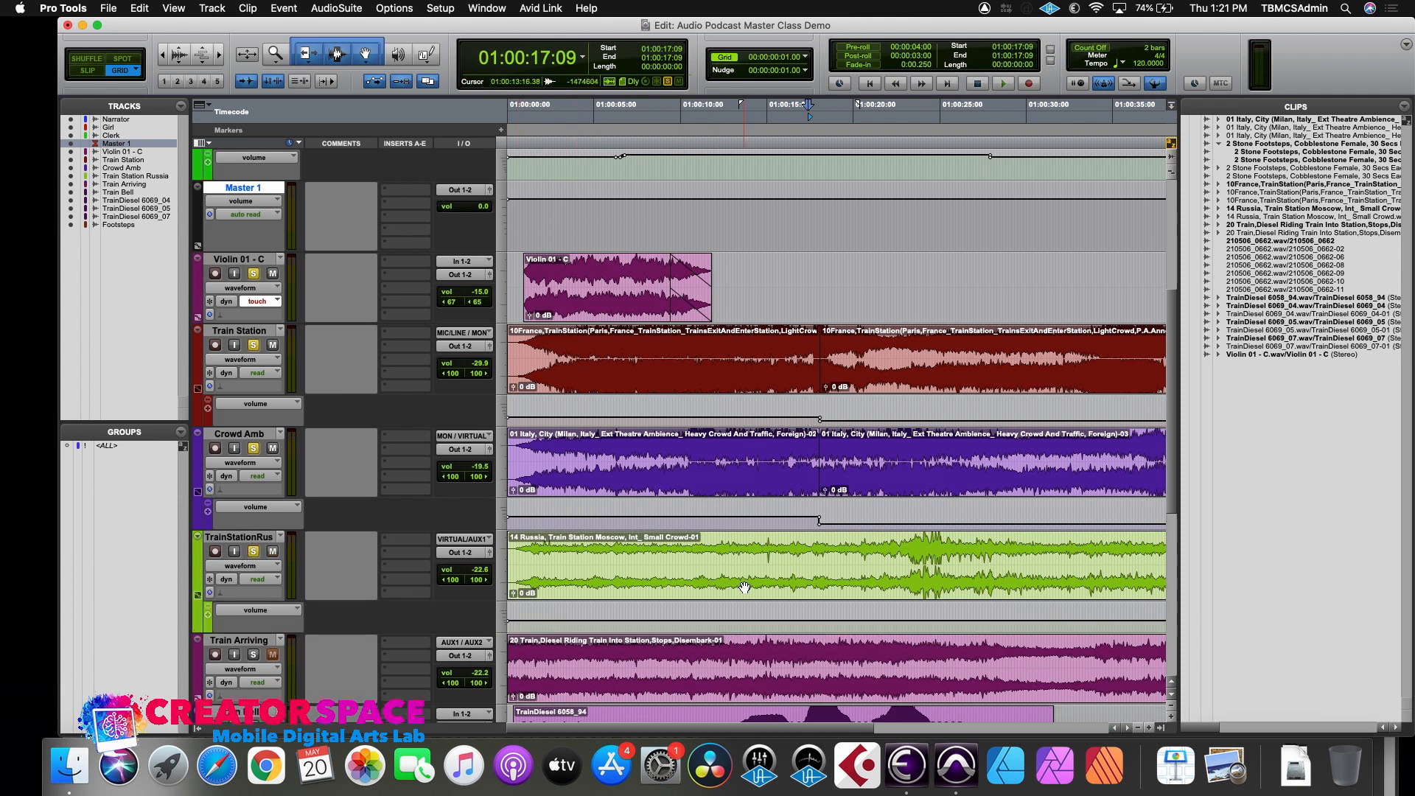
click(809, 574)
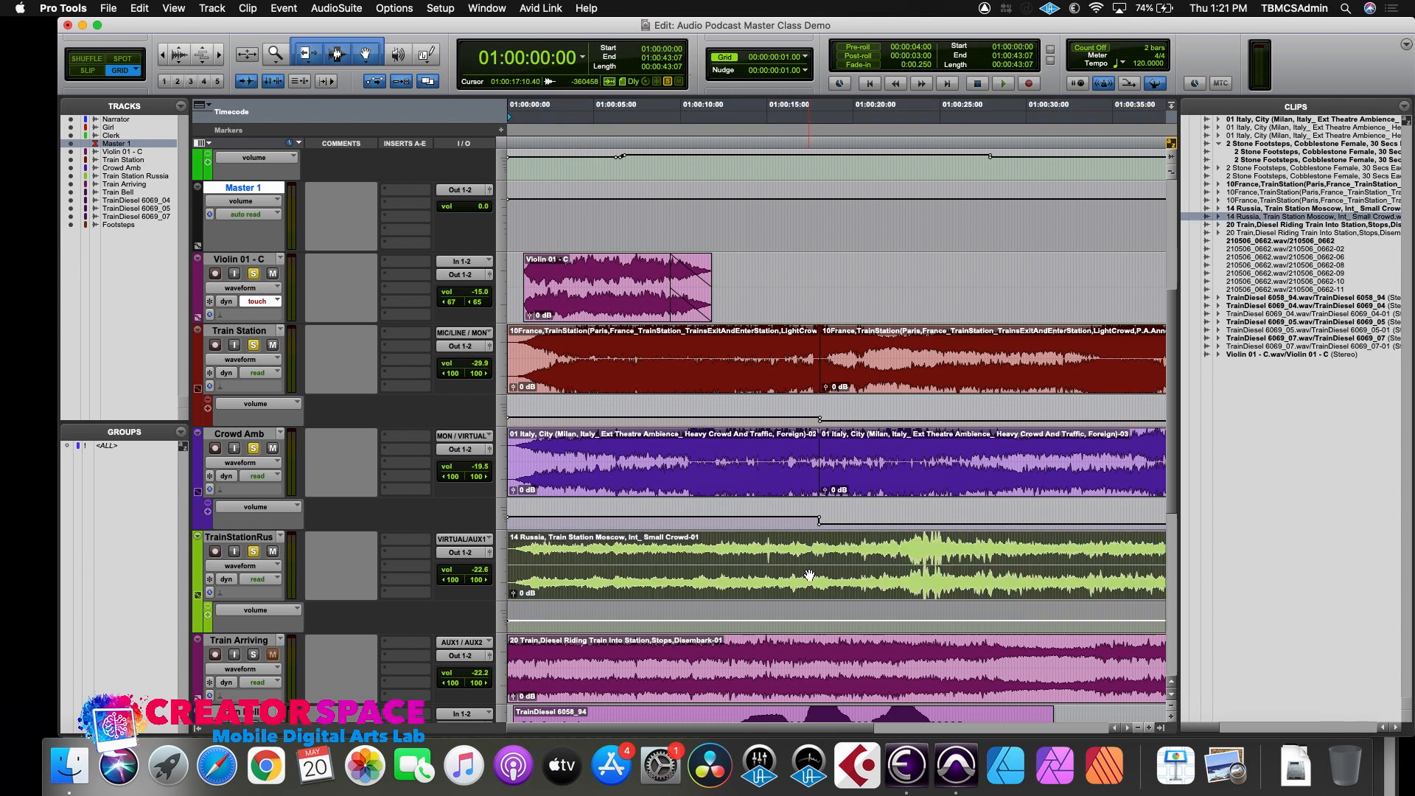
key(space)
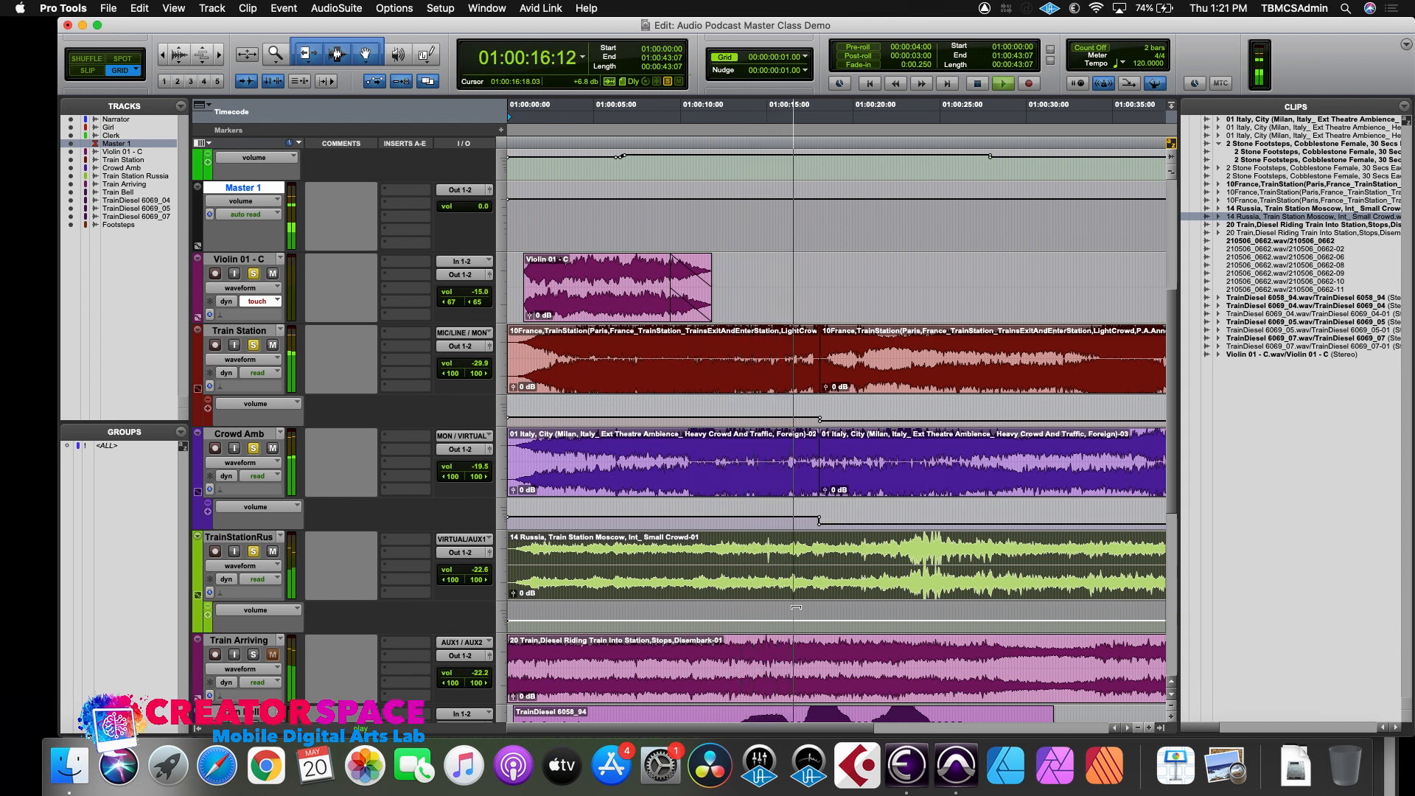
- Stop playback and separate the Train Station Russia clip at 01:00:18:02, in line with the splits in the tracks above
key(space)
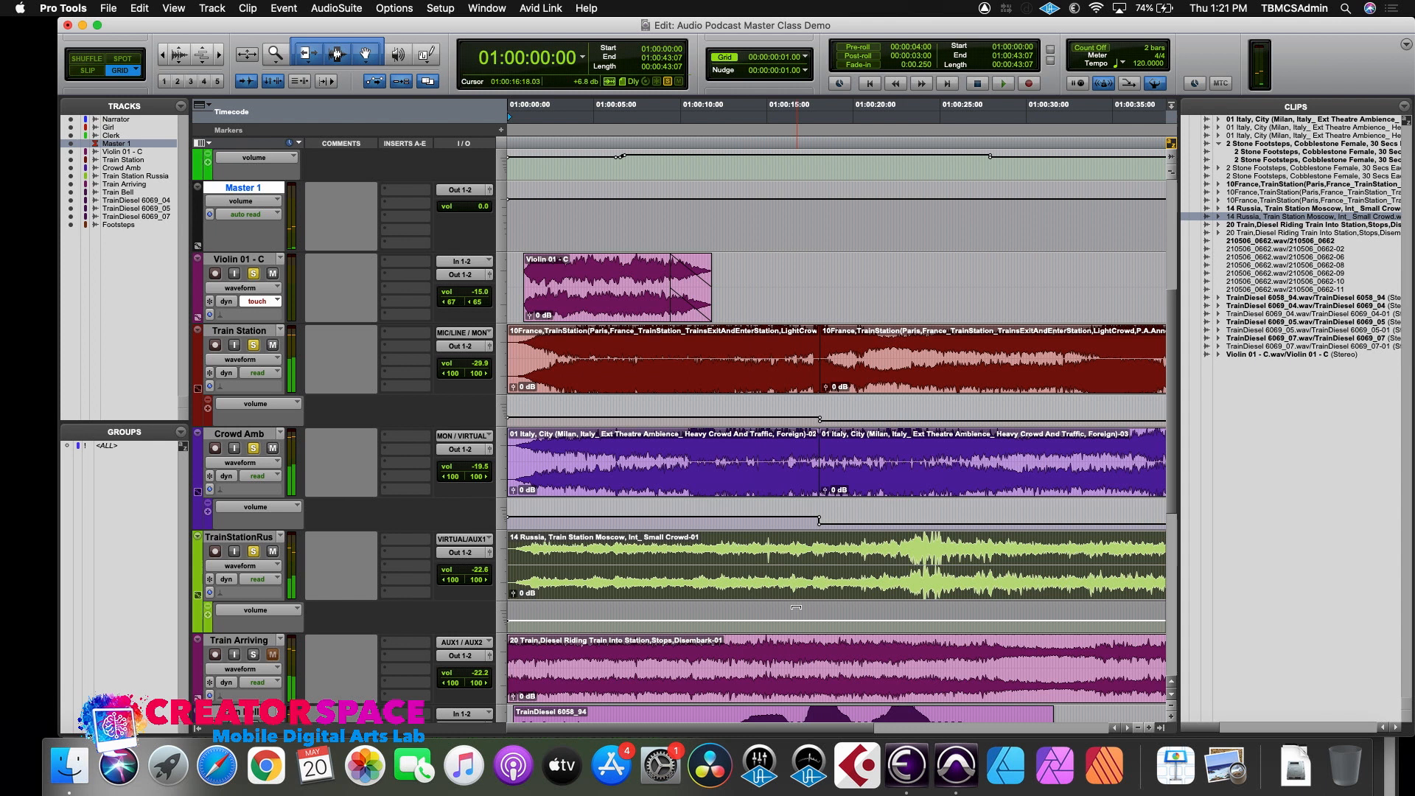
click(819, 540)
right_click(820, 542)
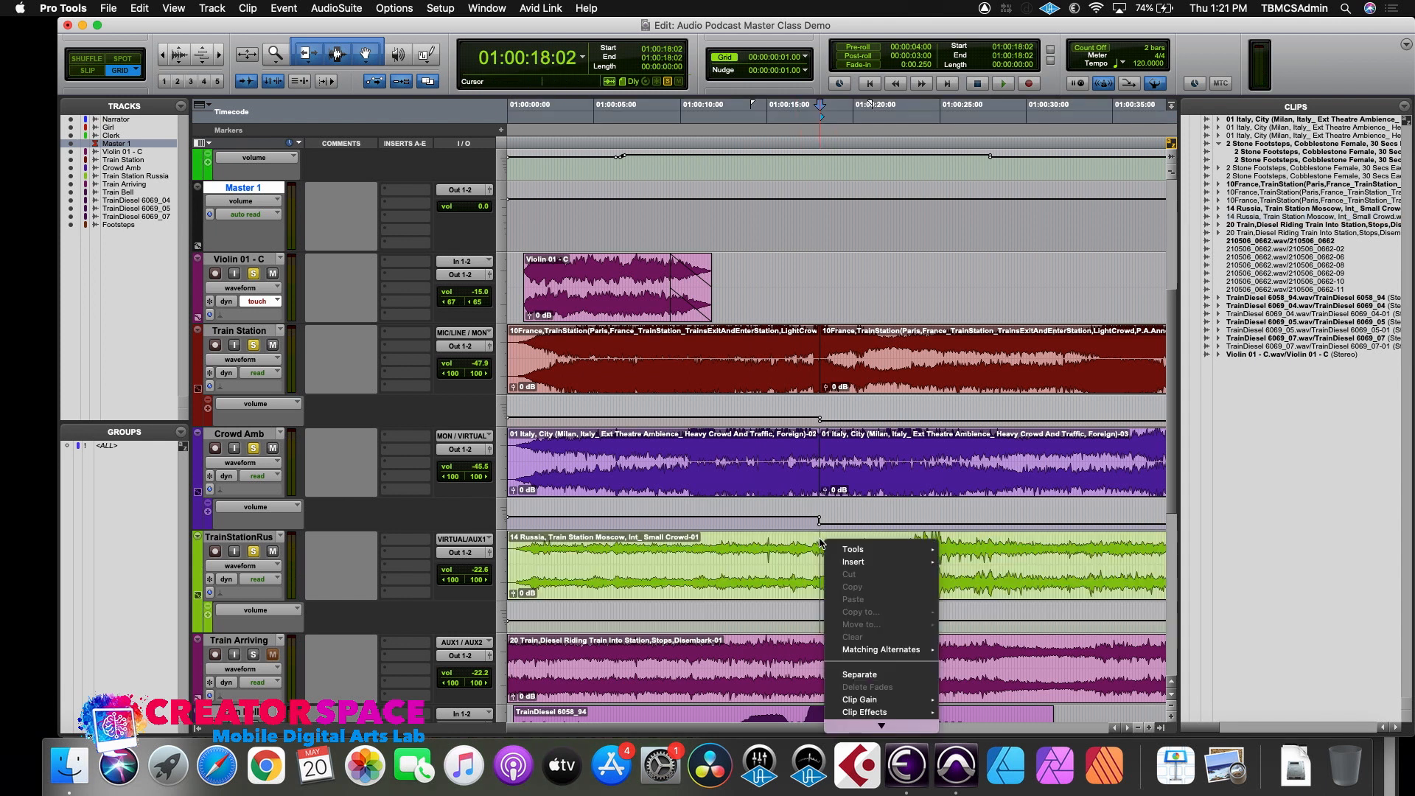
click(856, 674)
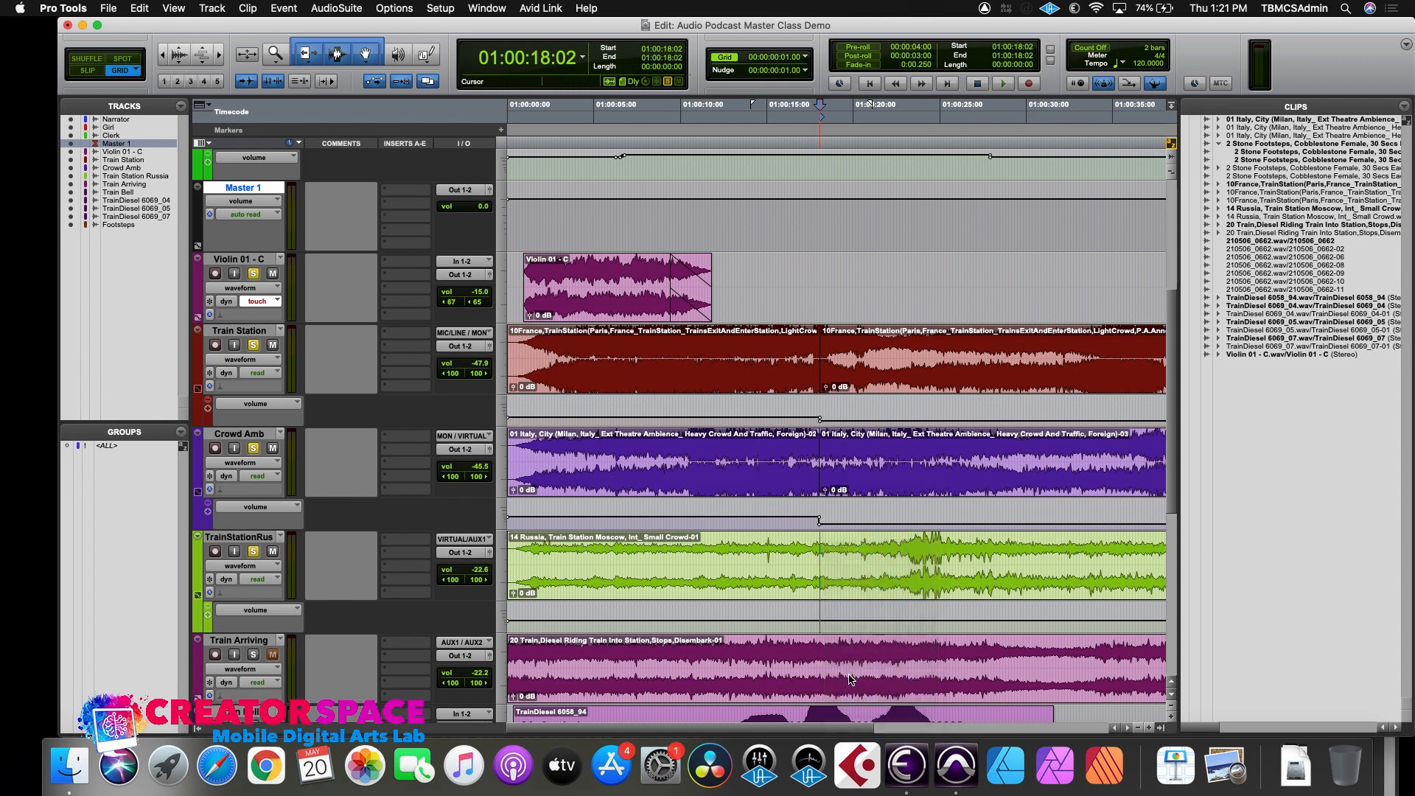
- Lower the volume of the second Train Station Russia clip to -38.6 dB and play across the split from 01:00:17:10
click(857, 579)
drag(861, 605, 862, 610)
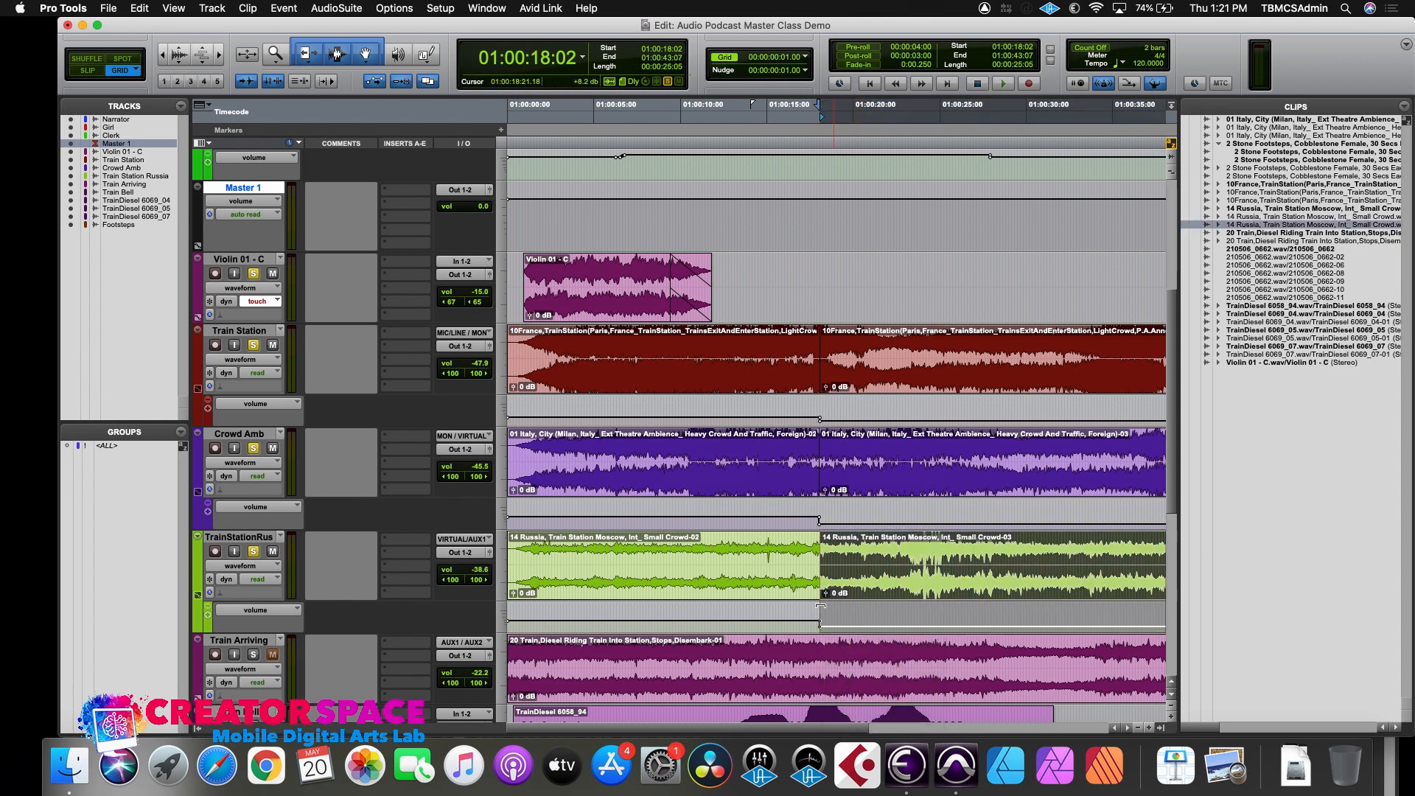
click(809, 617)
key(space)
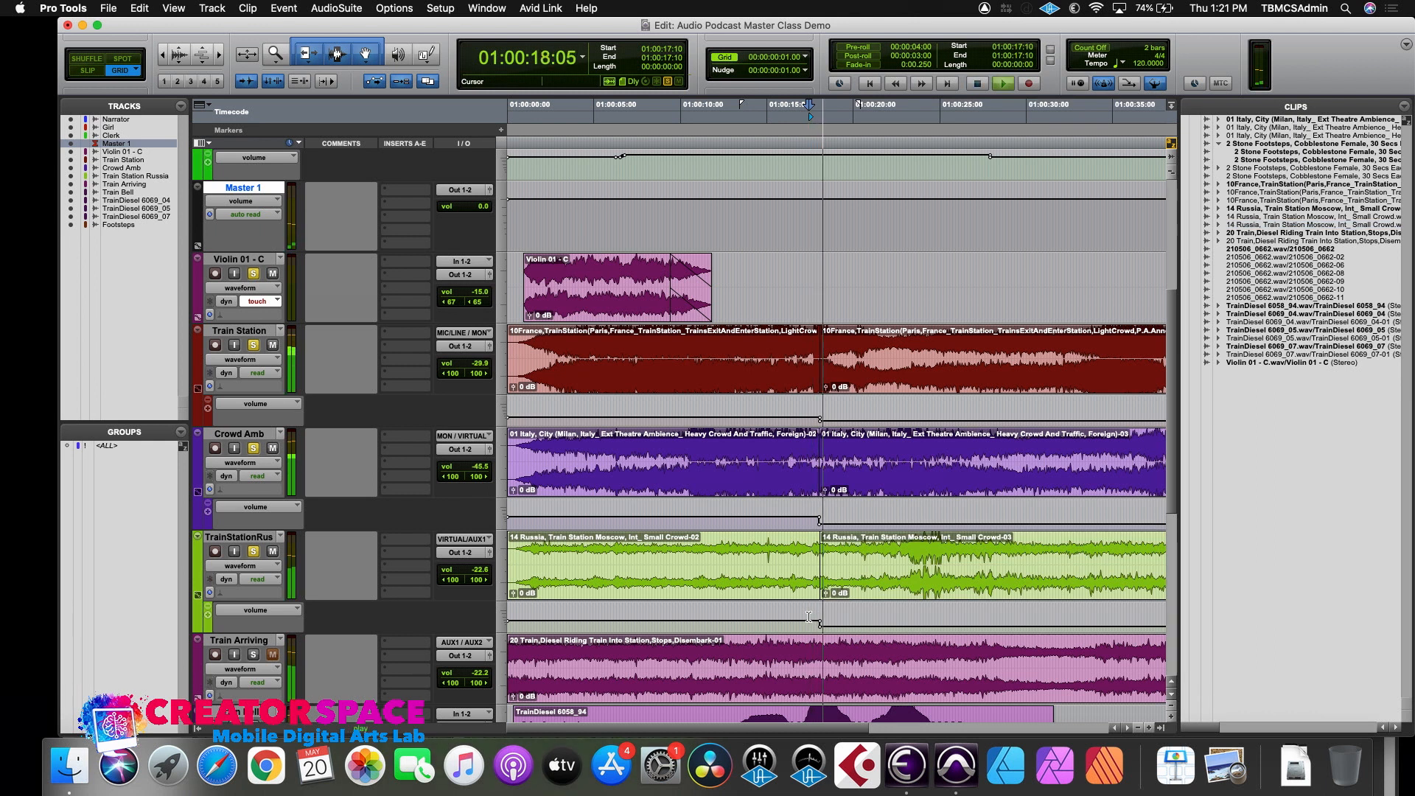
key(space)
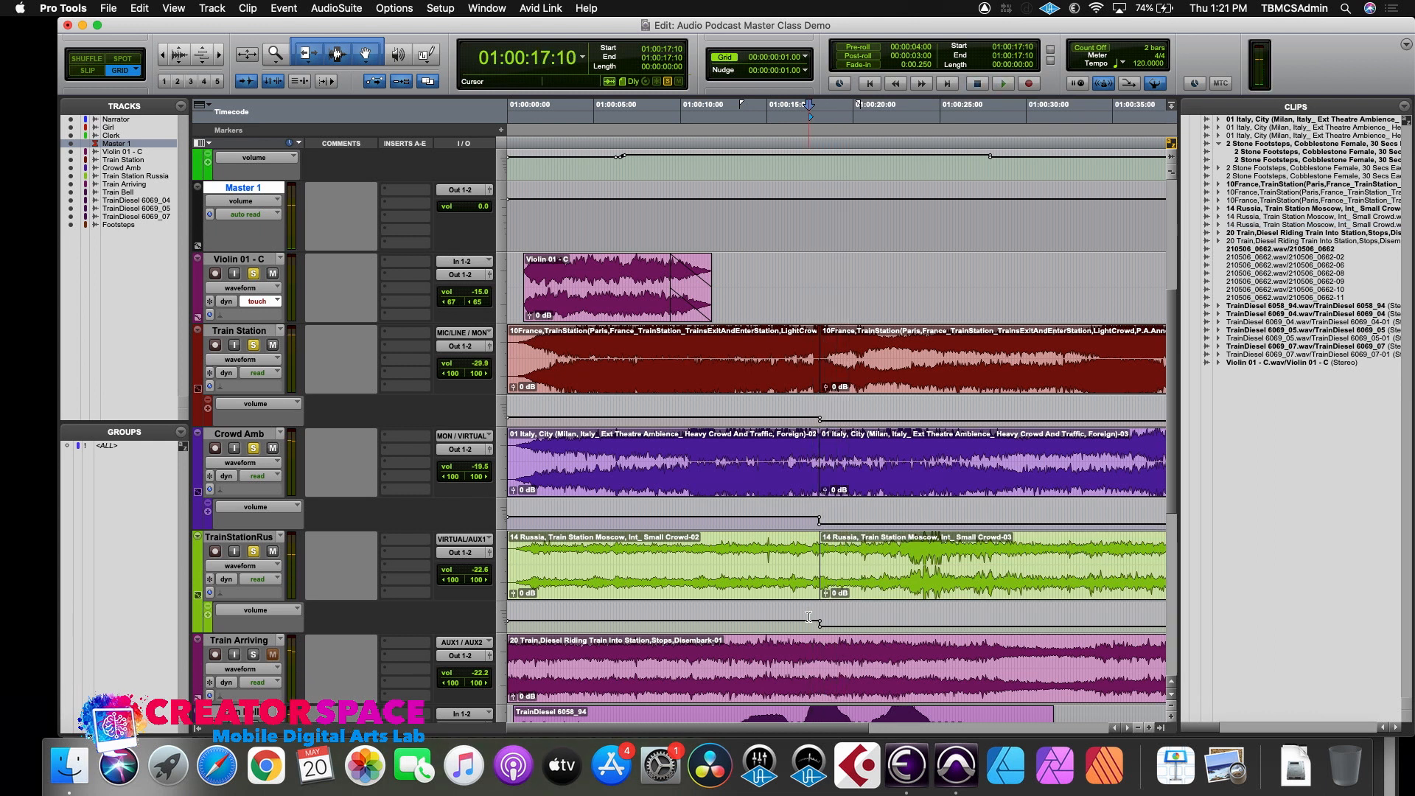
- Unmute and solo the Train Arriving track, playing the mix from 01:00:00:08 and again from 01:00:18:01
scroll(810, 617, down, 5)
scroll(809, 617, up, 1)
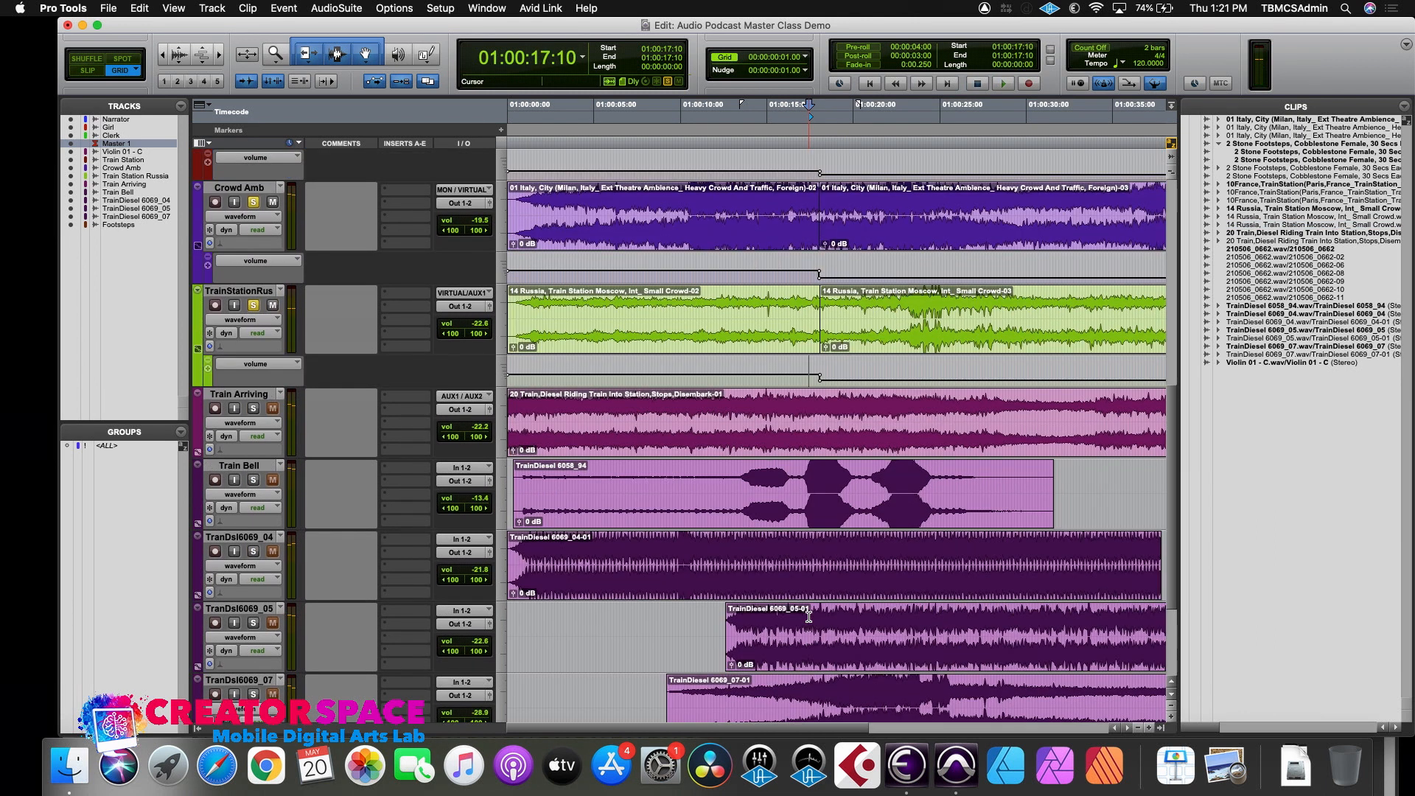
click(818, 394)
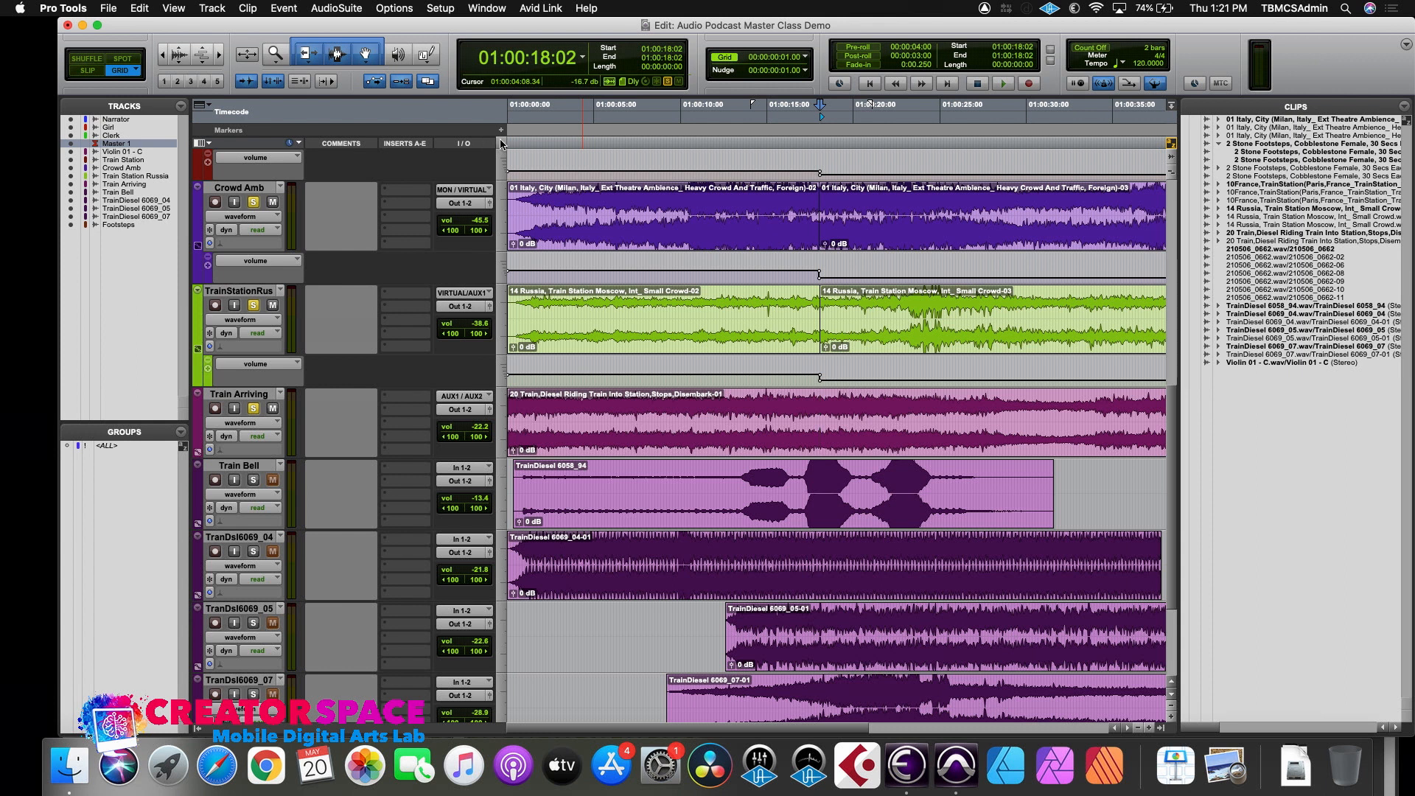
click(514, 126)
key(space)
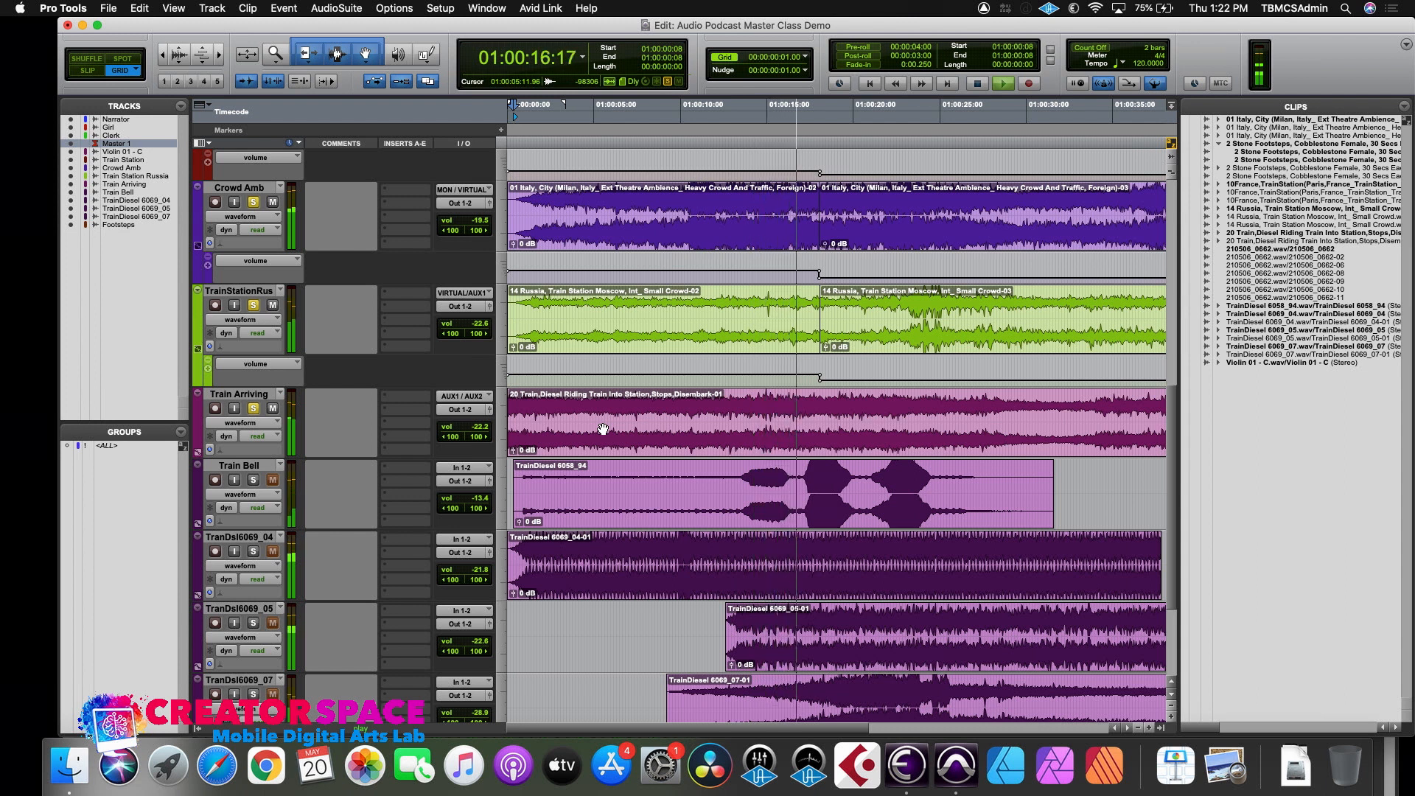
key(space)
click(819, 398)
key(space)
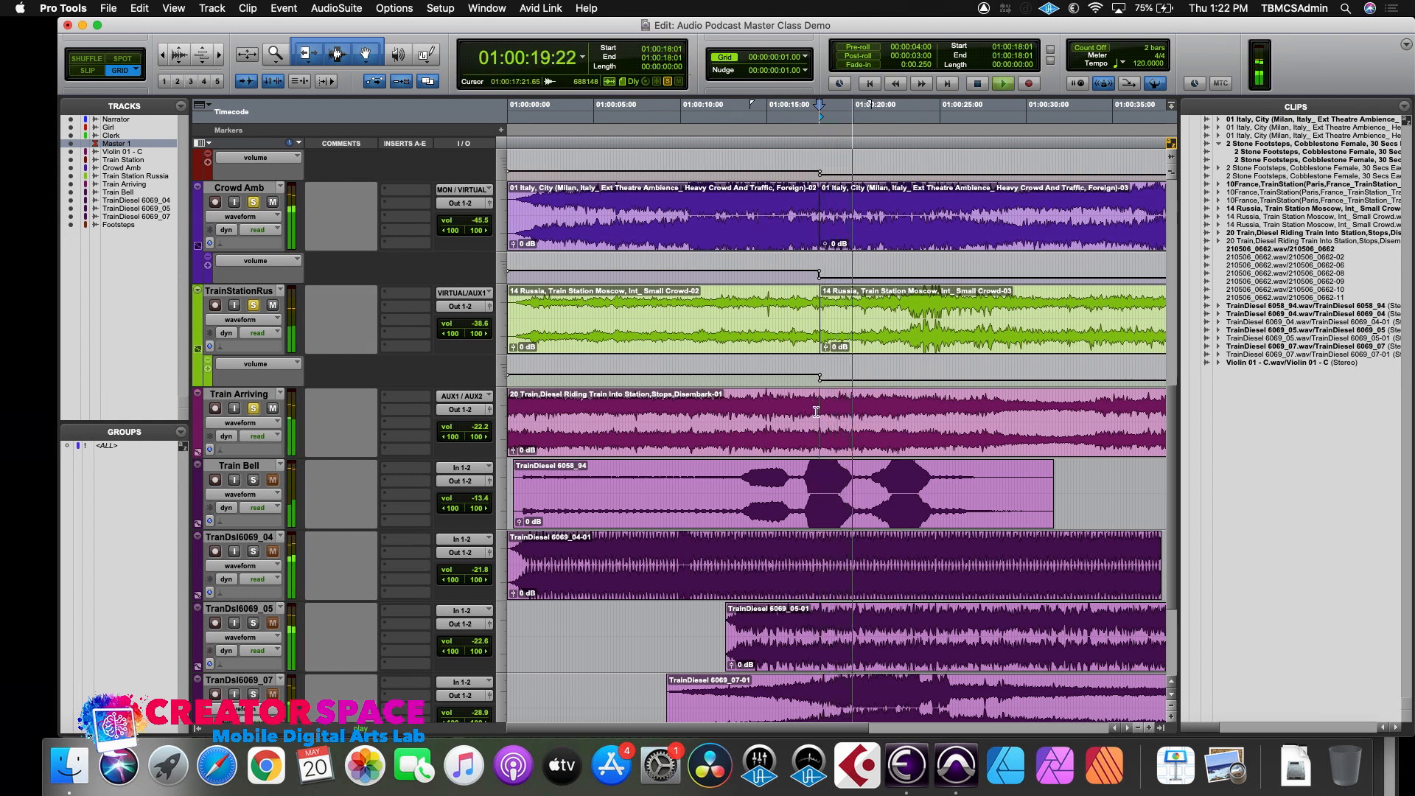
key(space)
click(816, 405)
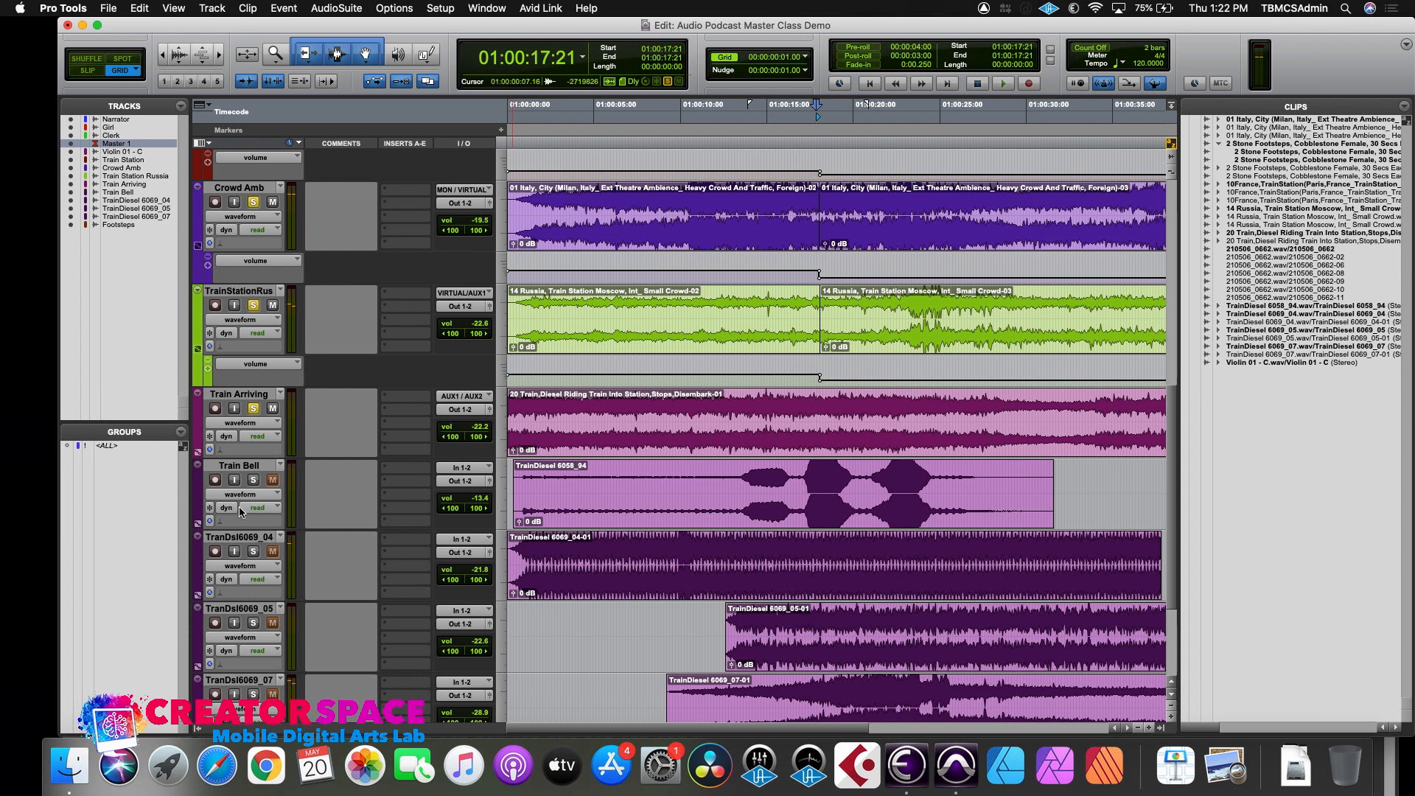
- Unmute and solo the Train Bell track, and play the mix from 01:00:00:18
click(645, 507)
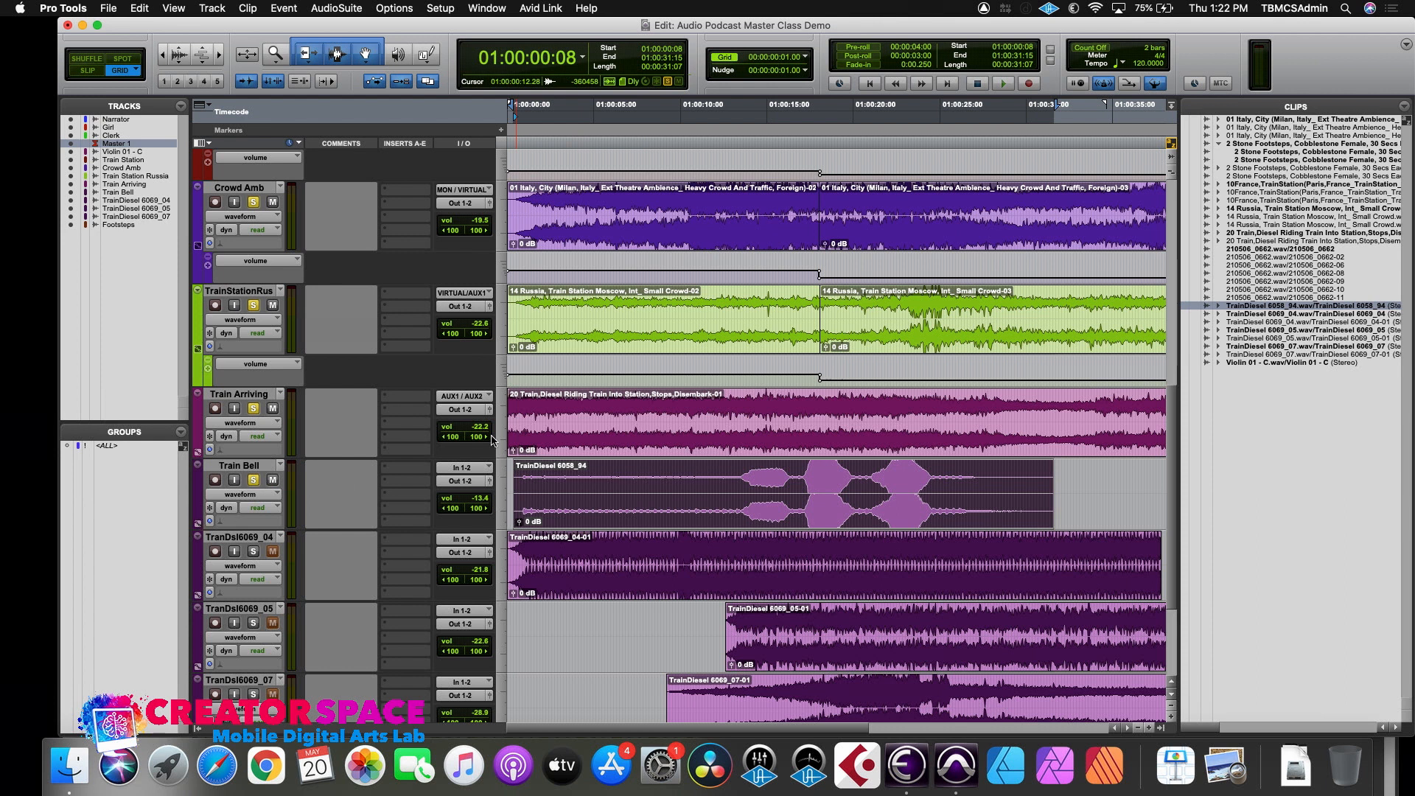
click(520, 371)
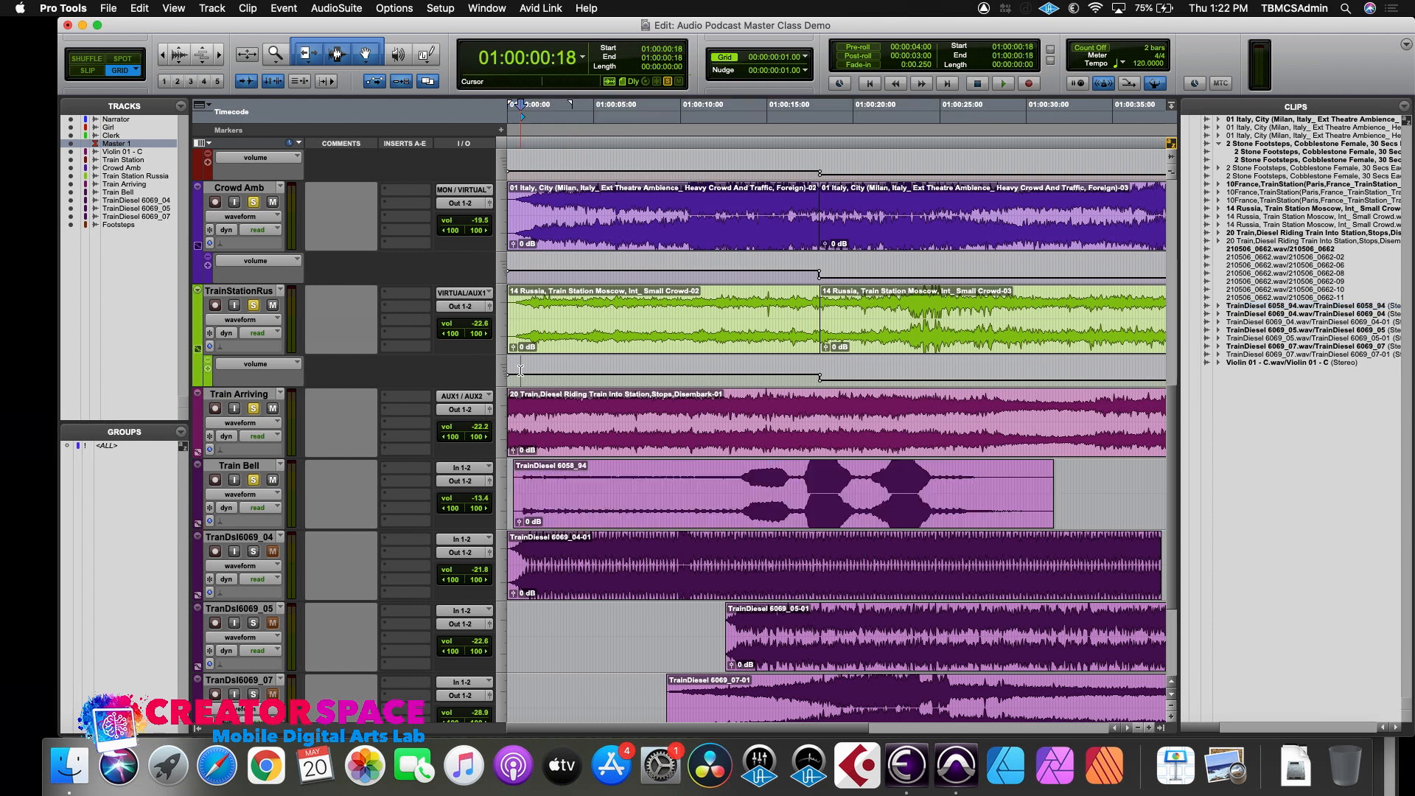
key(space)
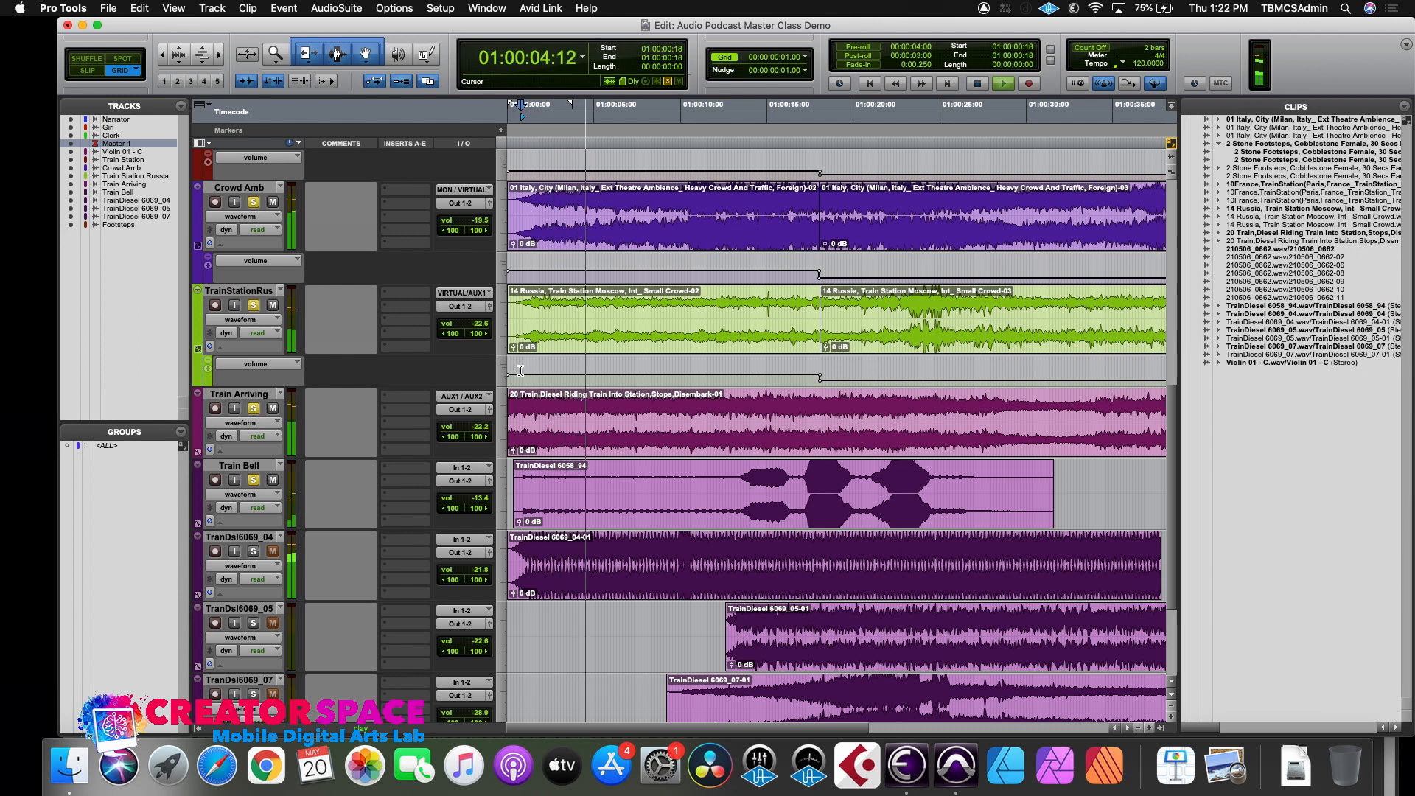
key(space)
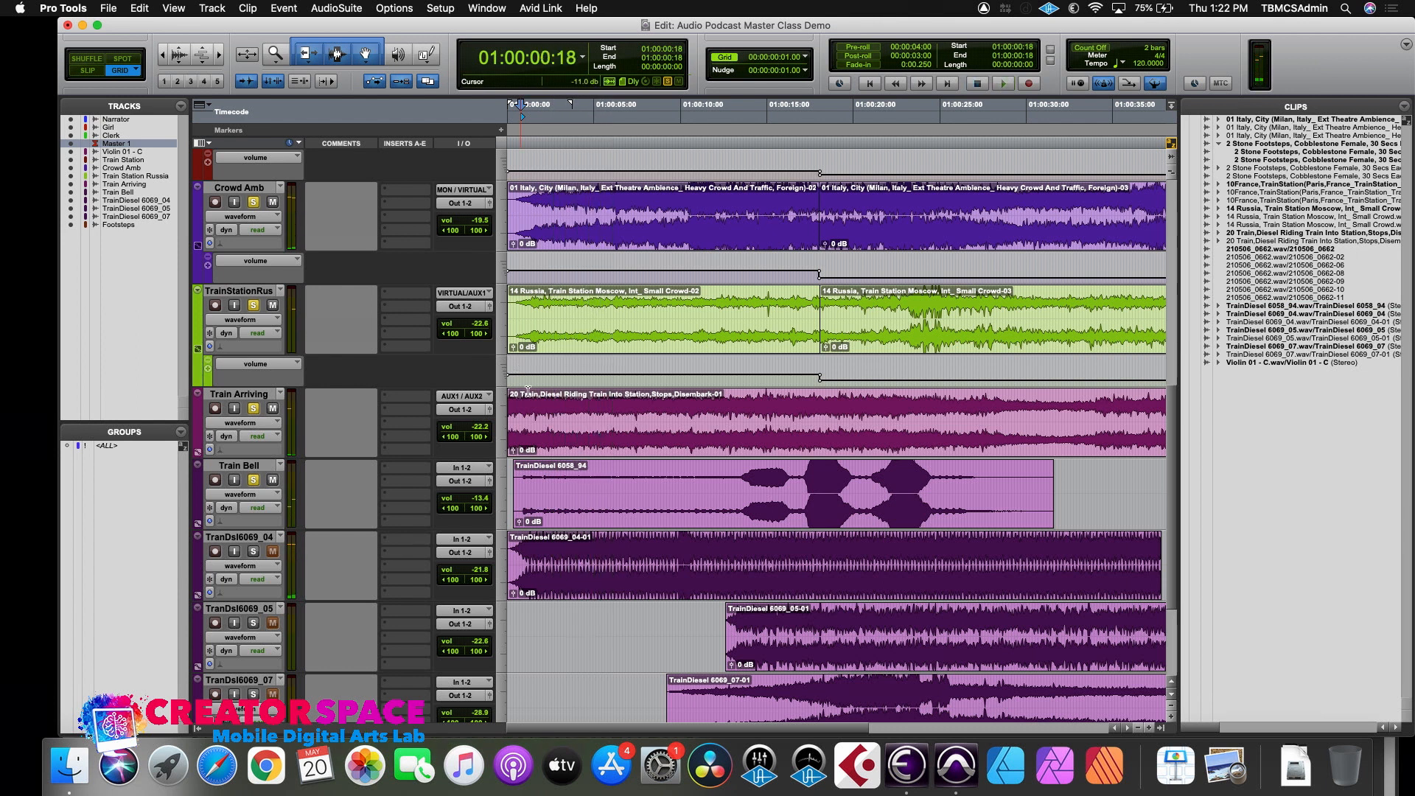
click(612, 511)
right_click(611, 509)
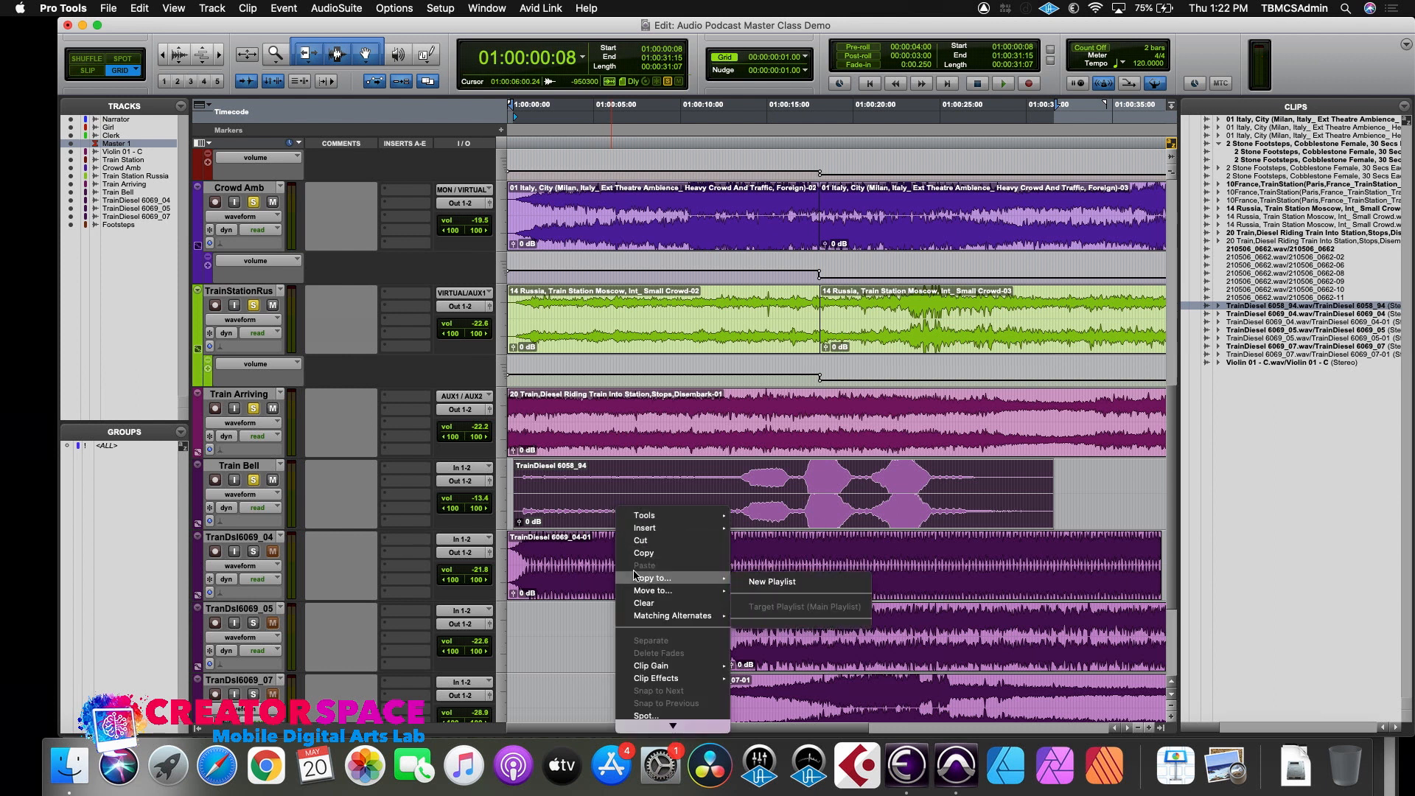
scroll(636, 573, down, 3)
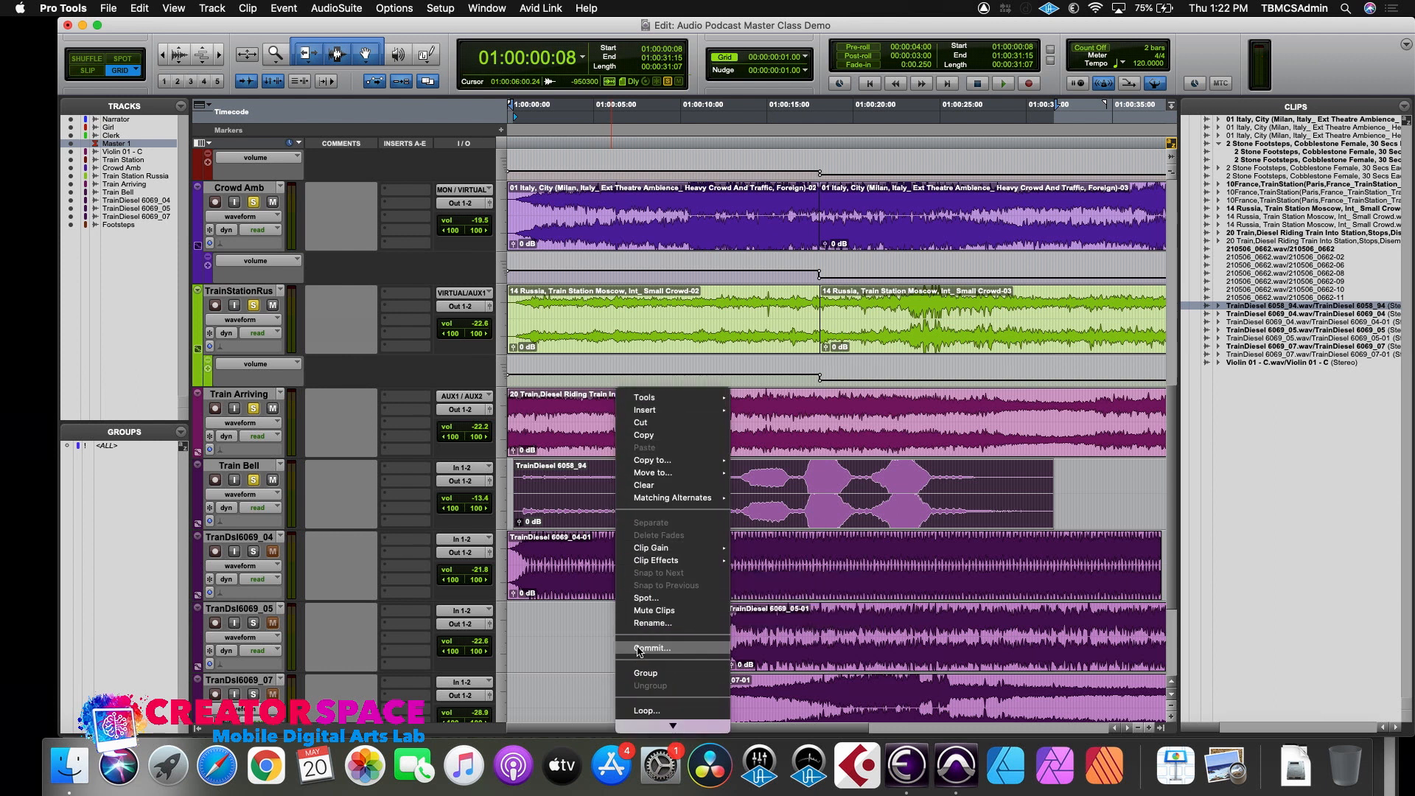
scroll(638, 652, down, 1)
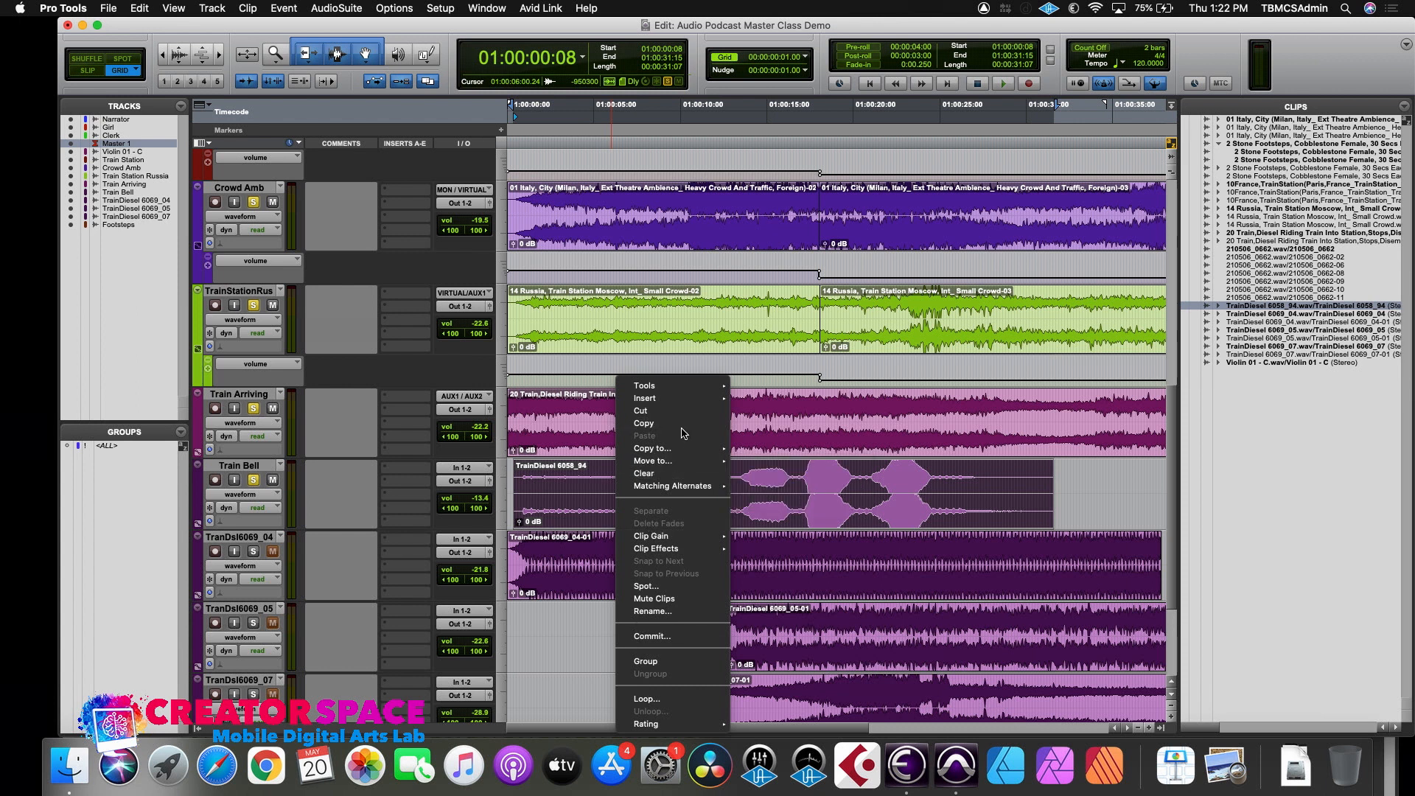
click(776, 509)
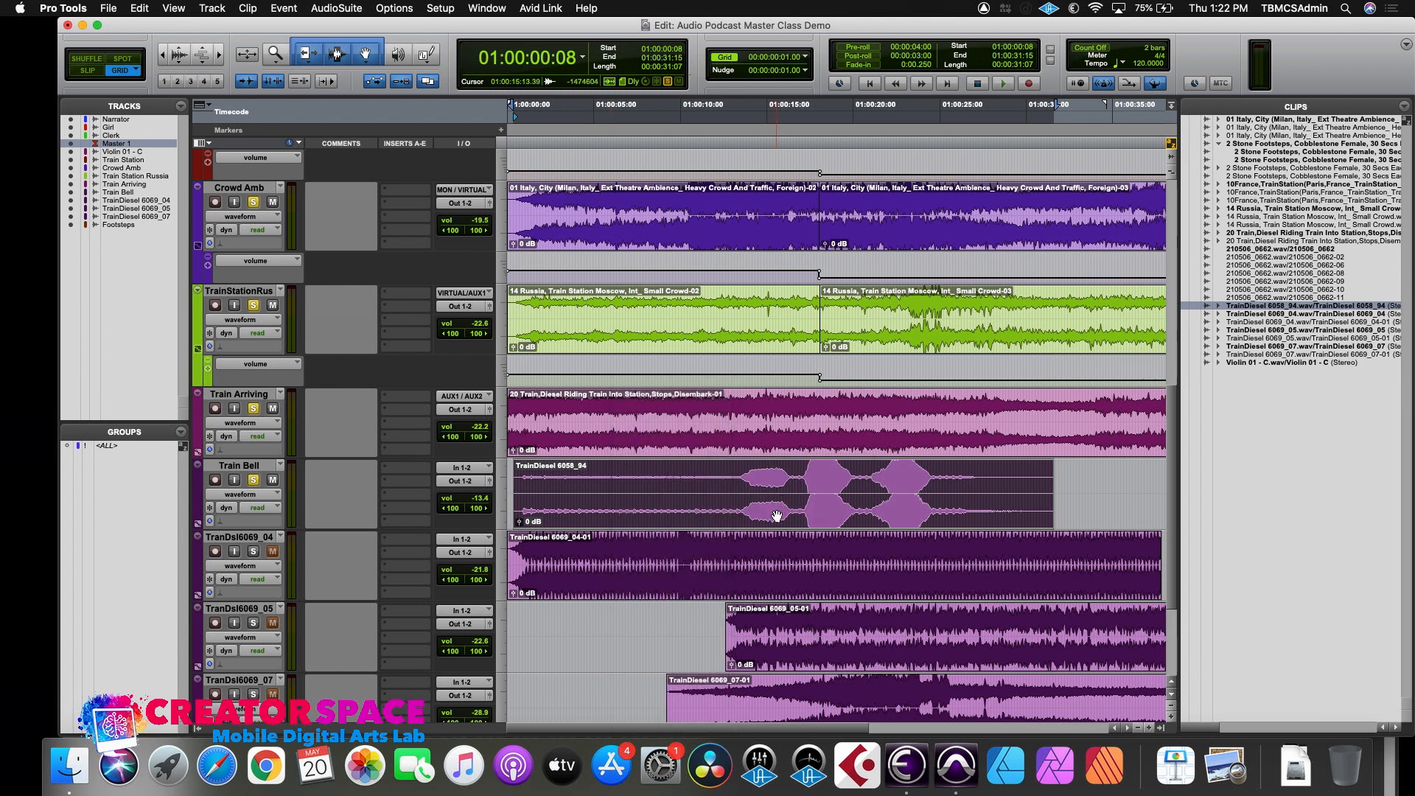
right_click(776, 514)
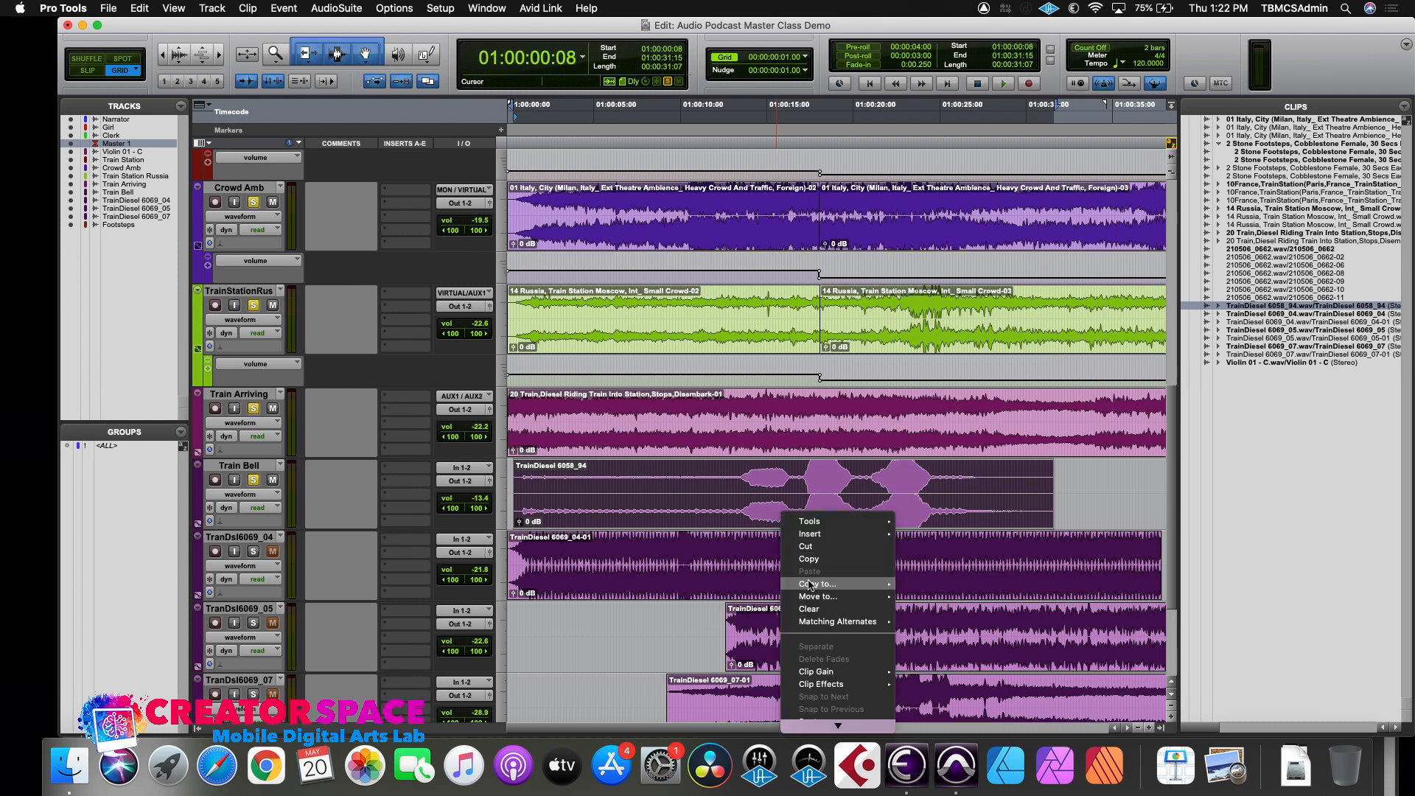
scroll(829, 673, down, 4)
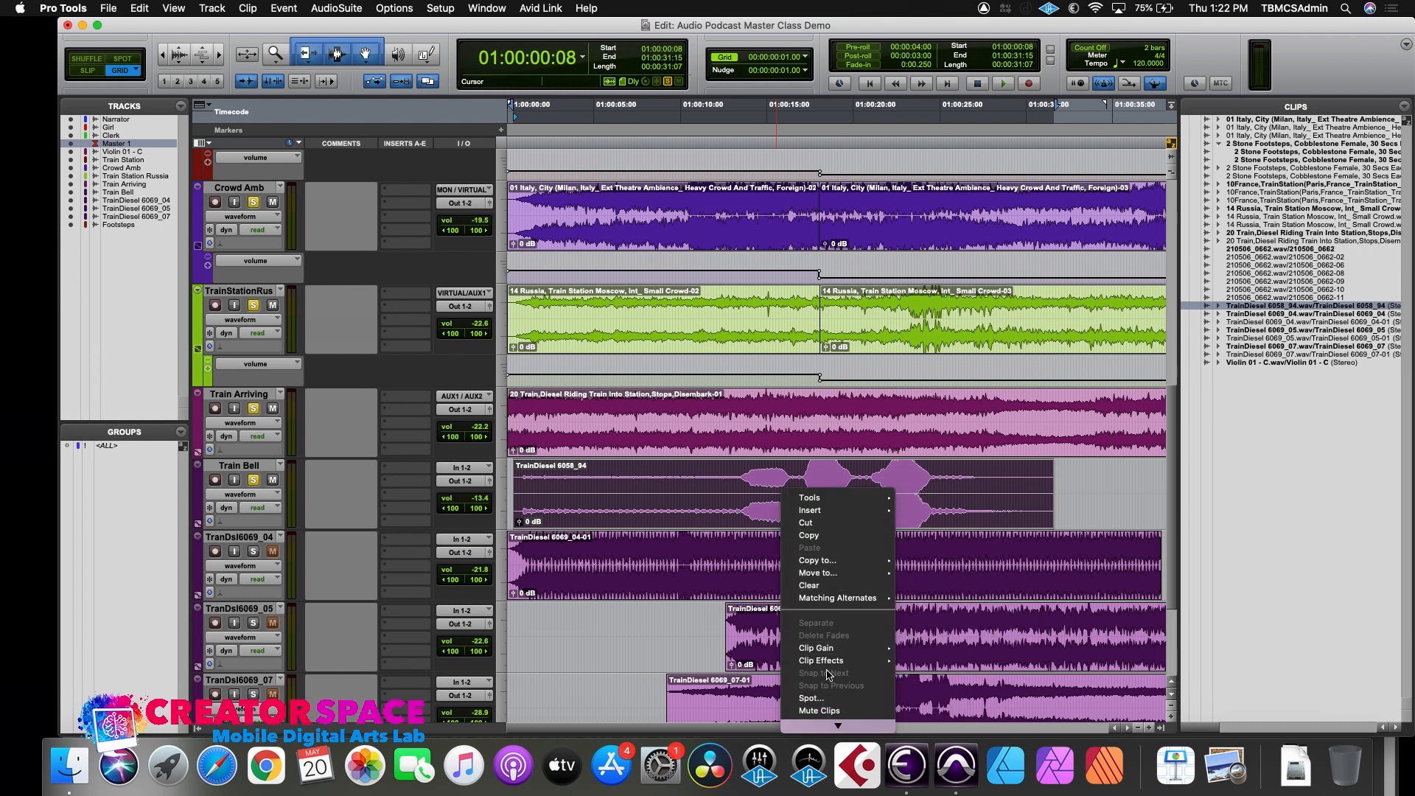
scroll(829, 673, down, 3)
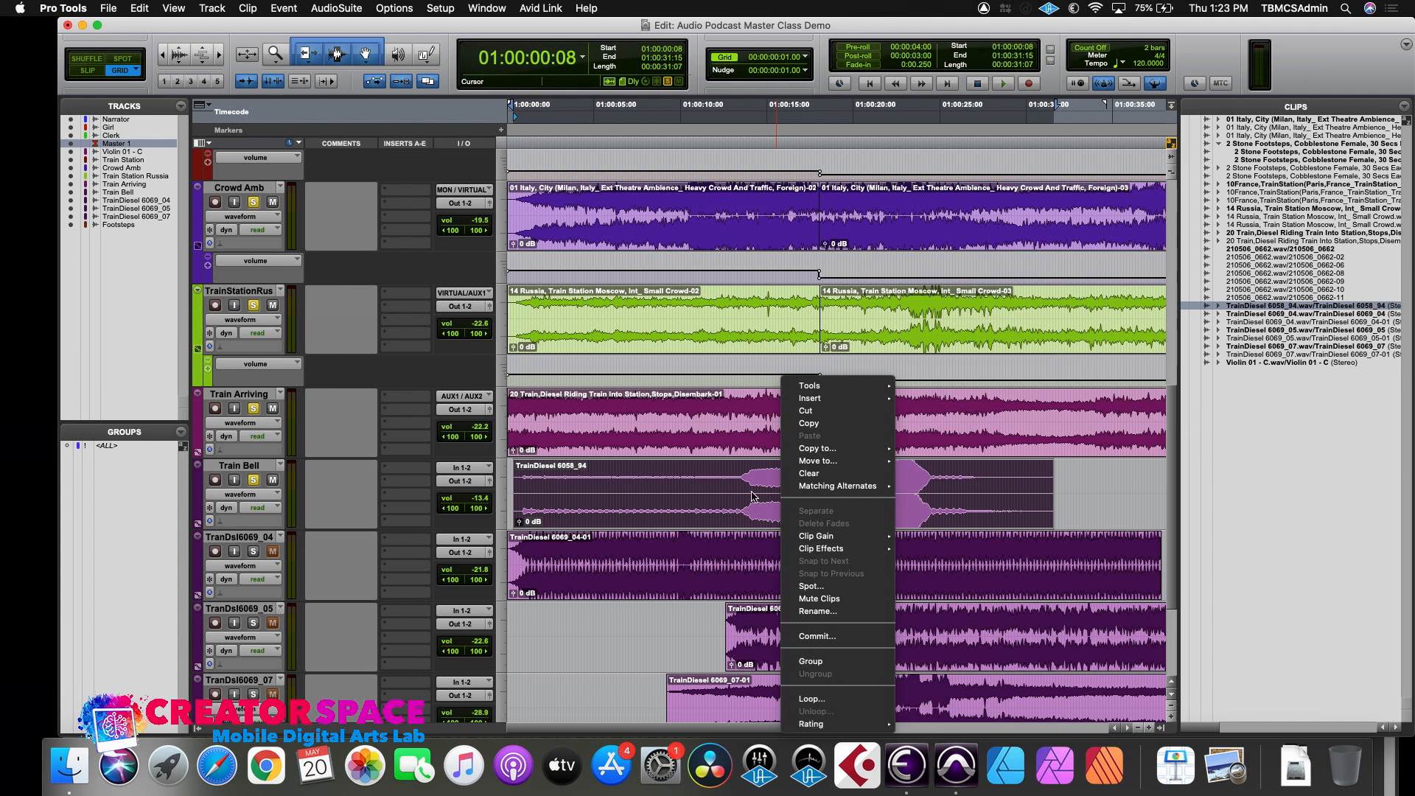
click(752, 496)
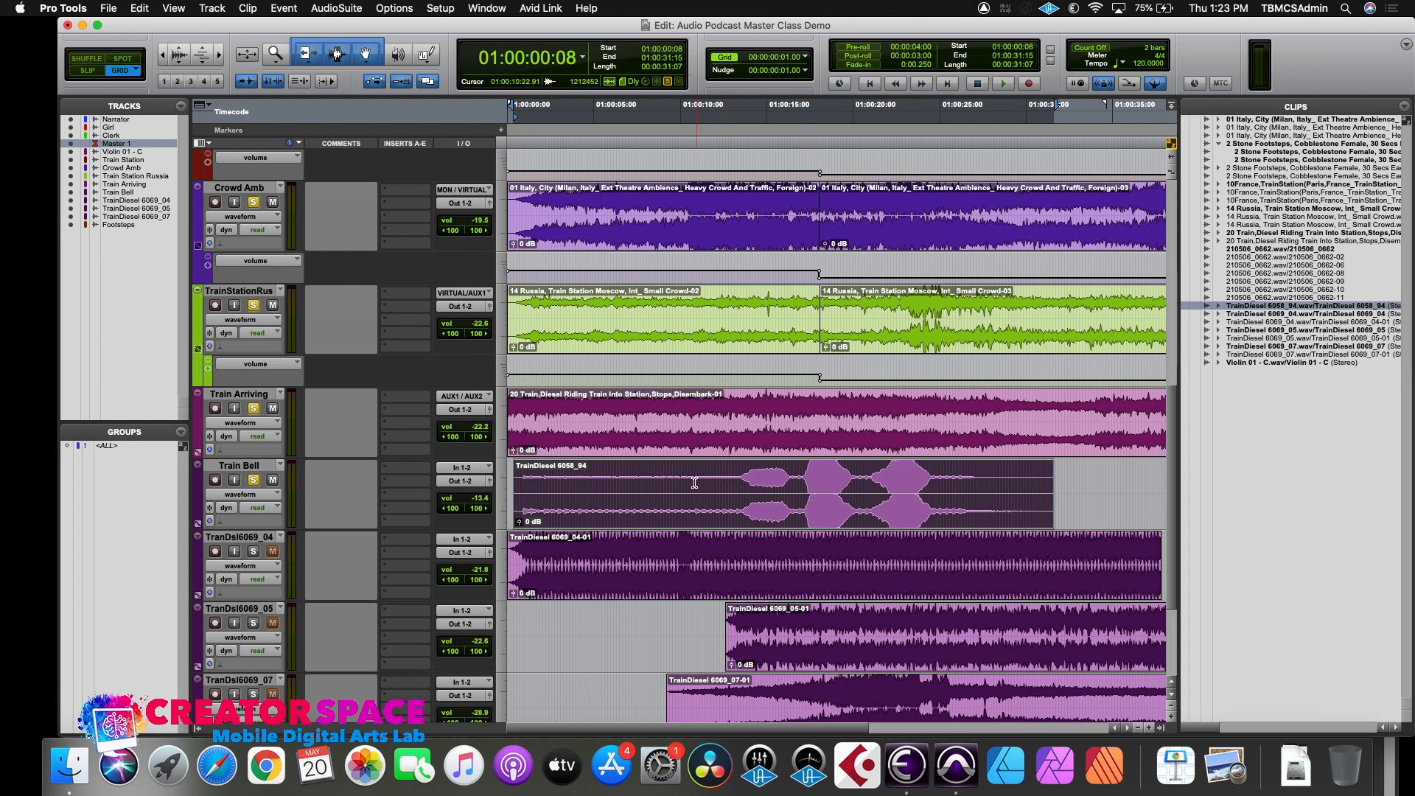
- Place the playback position at 01:00:10:20 and, in the Mix window, set the Train Bell track's automation mode to touch
click(694, 483)
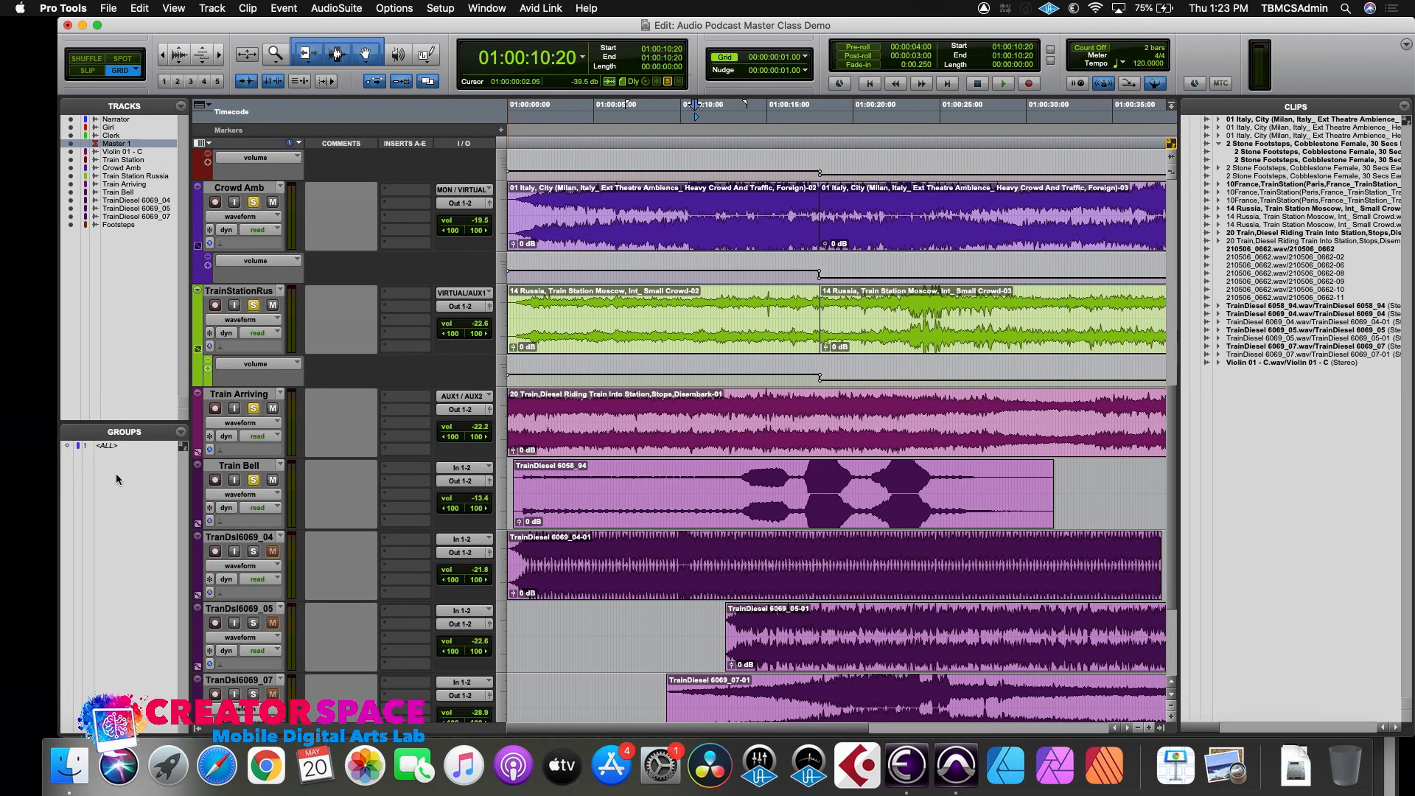
drag(305, 26, 308, 127)
drag(293, 46, 315, 199)
drag(401, 163, 406, 34)
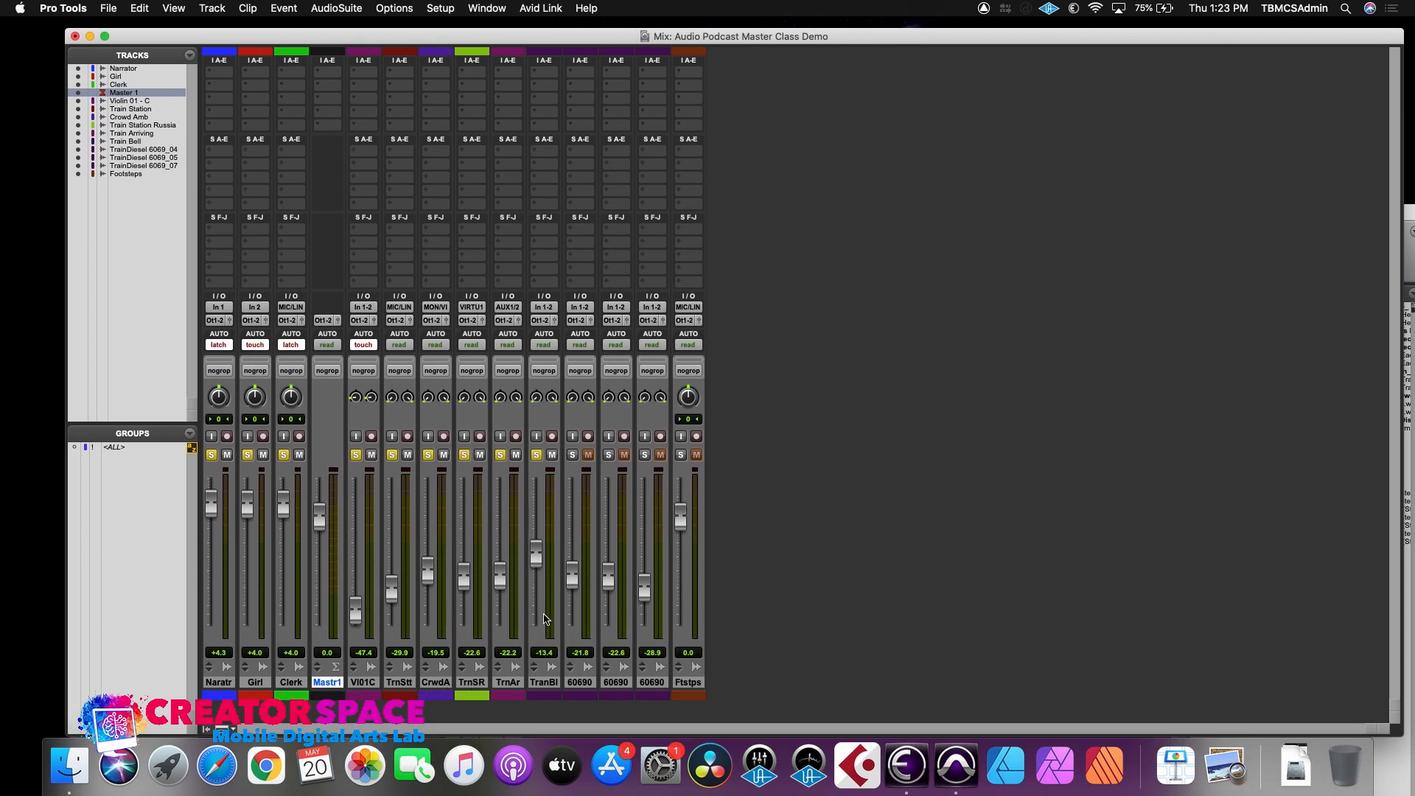
click(543, 348)
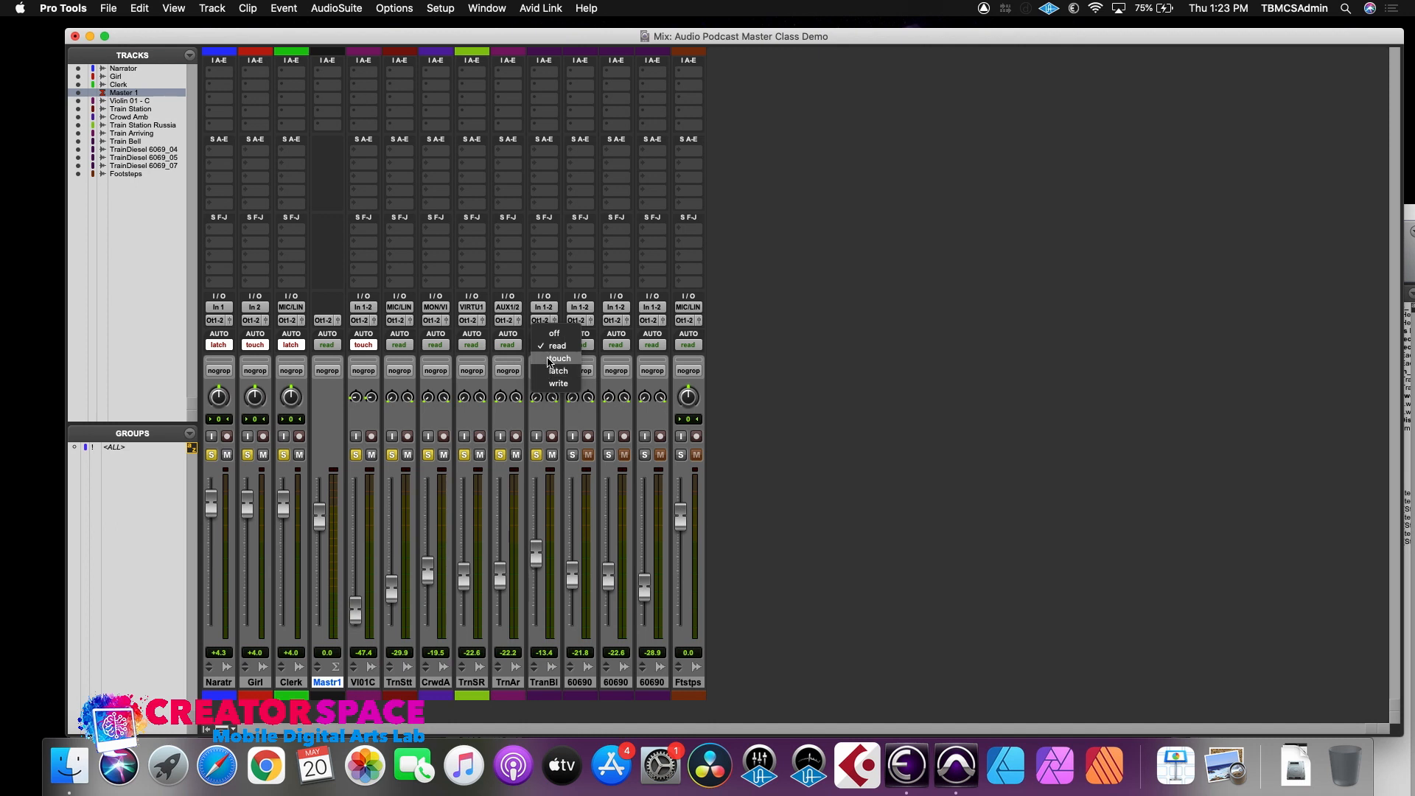
click(549, 359)
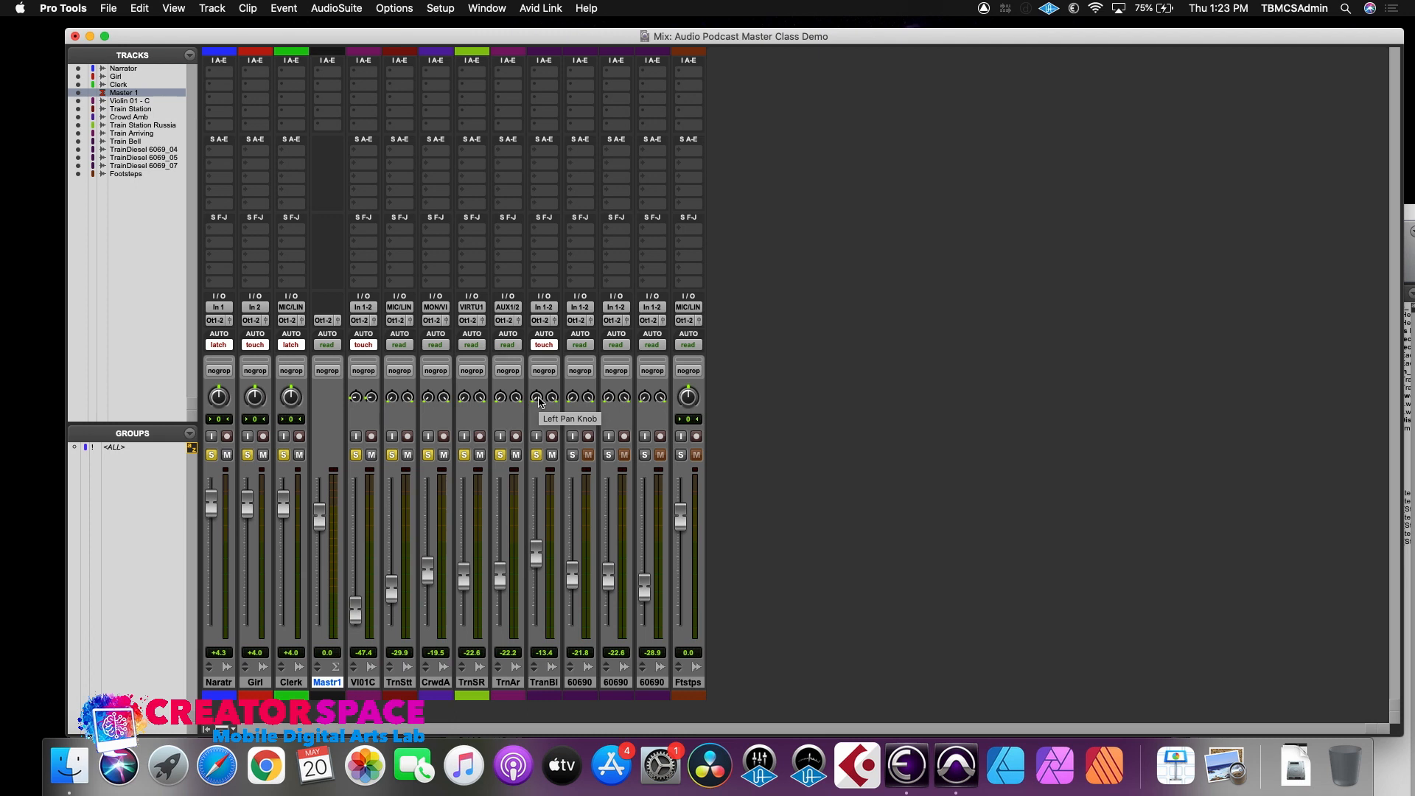
- Record pan automation on the Train Bell track during playback, turning its right pan knob toward the left and adjusting its left pan knob
key(space)
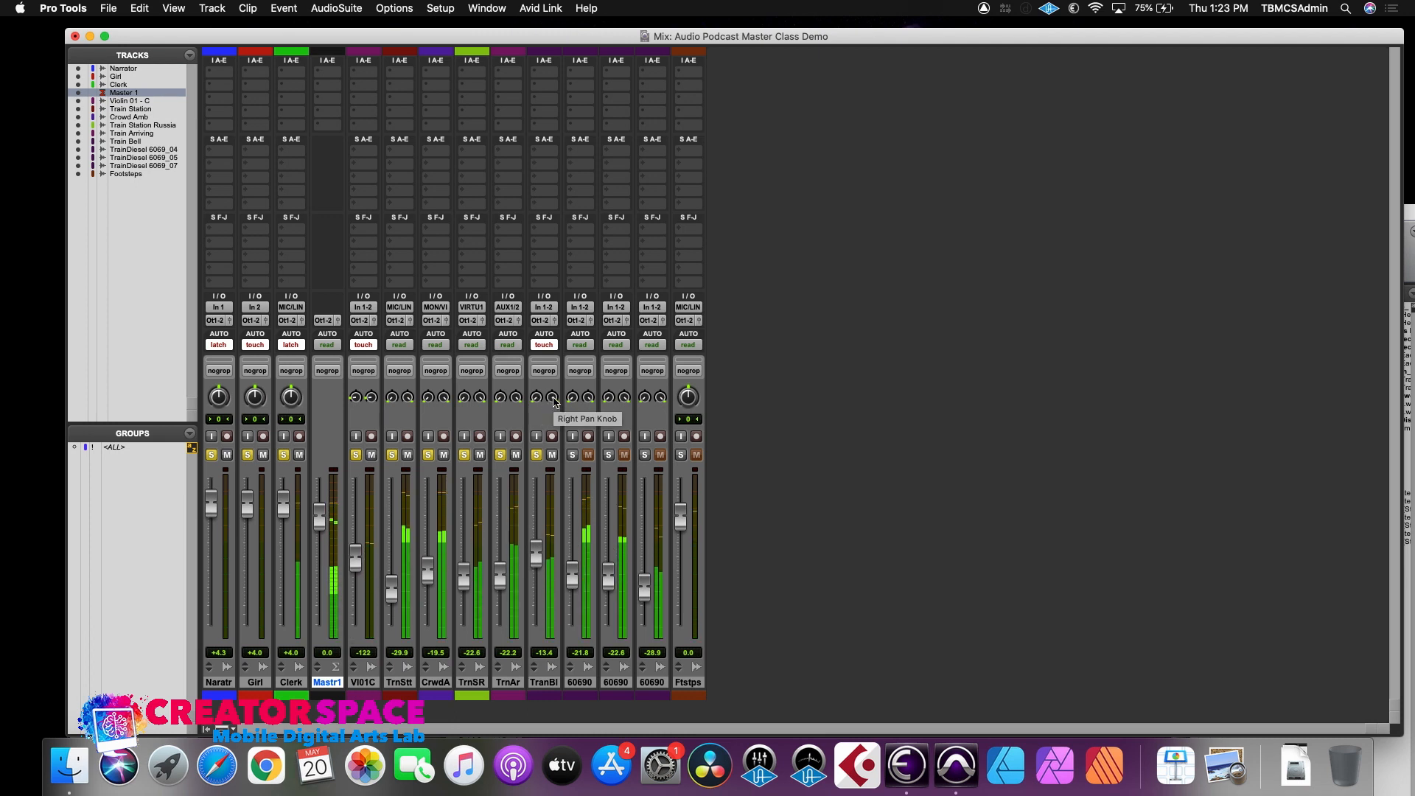
click(536, 400)
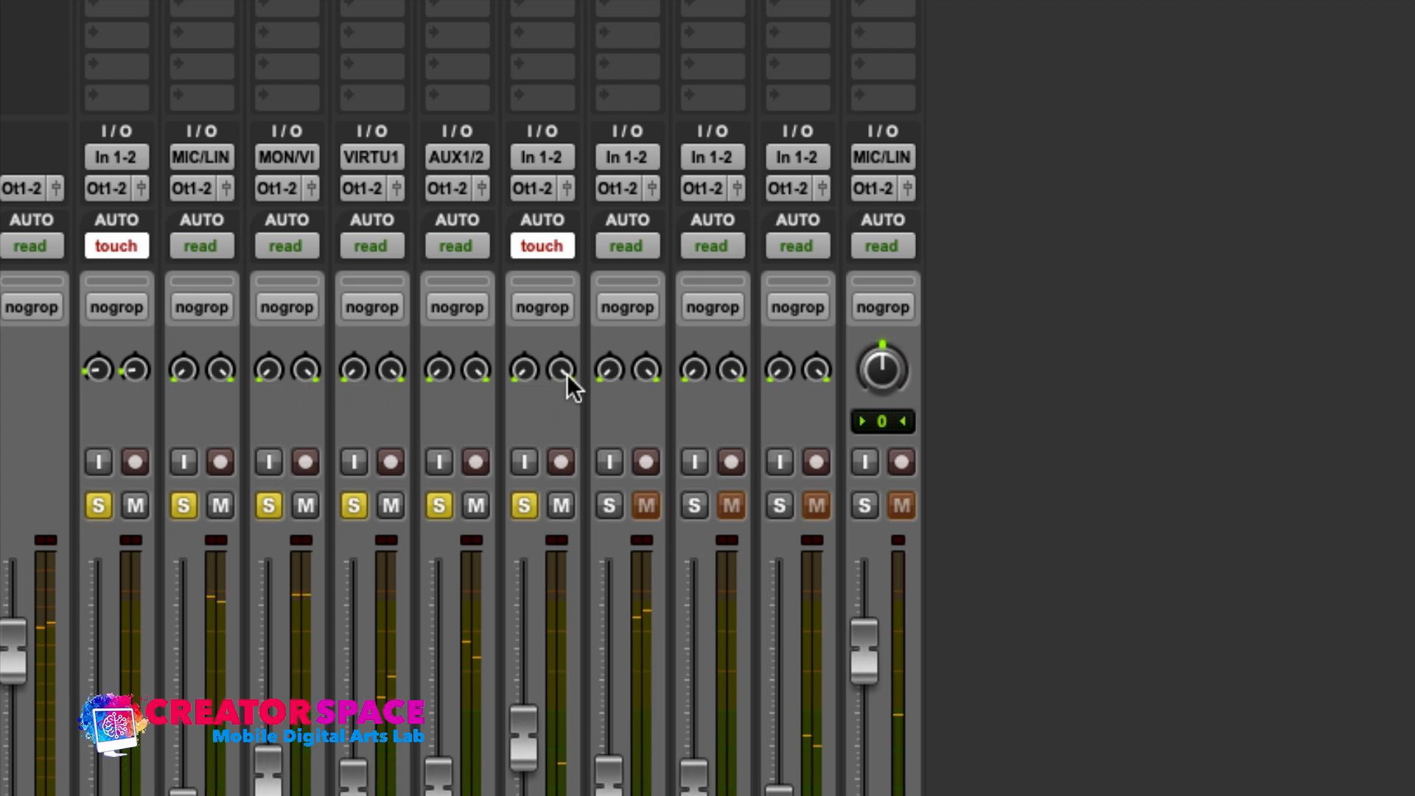
drag(563, 373, 494, 325)
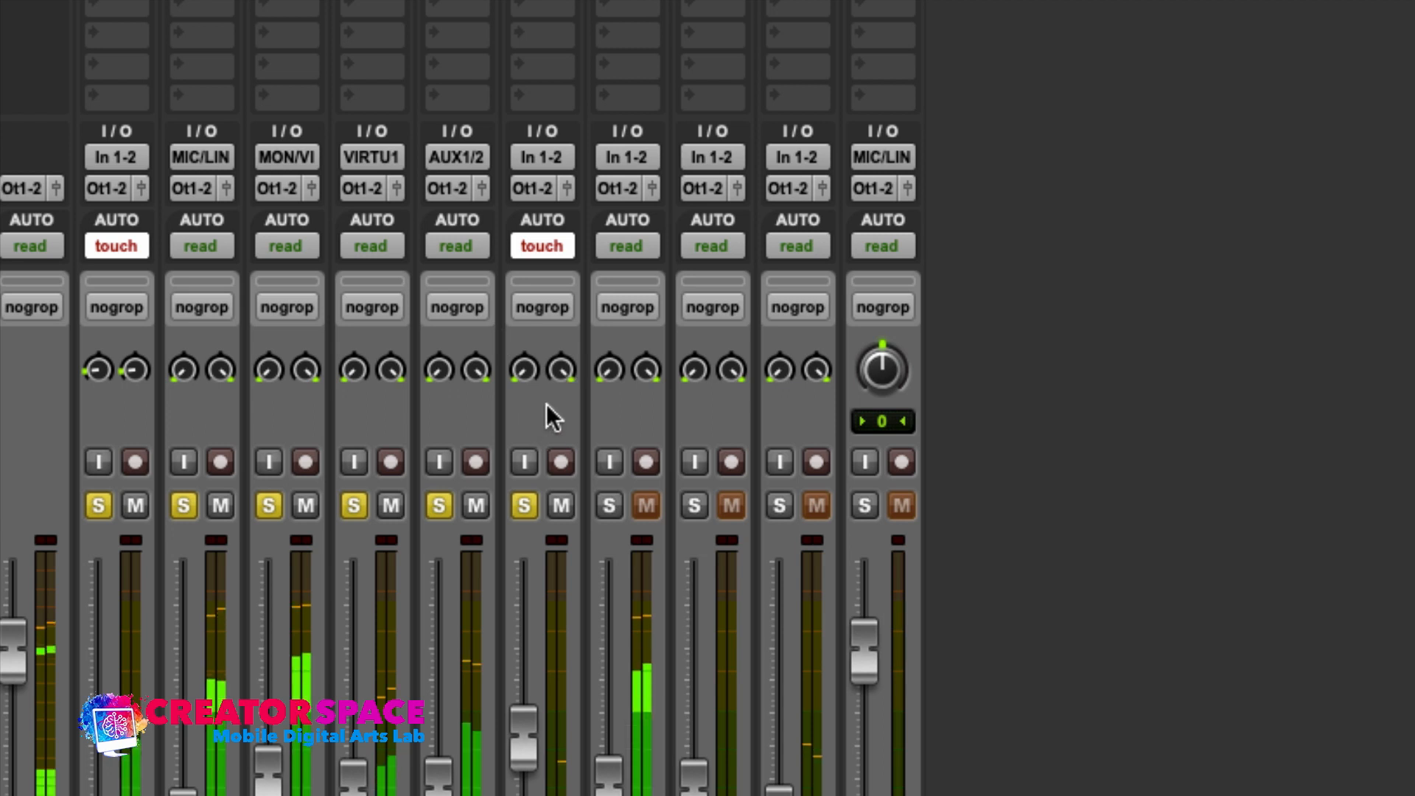
drag(561, 373, 369, 283)
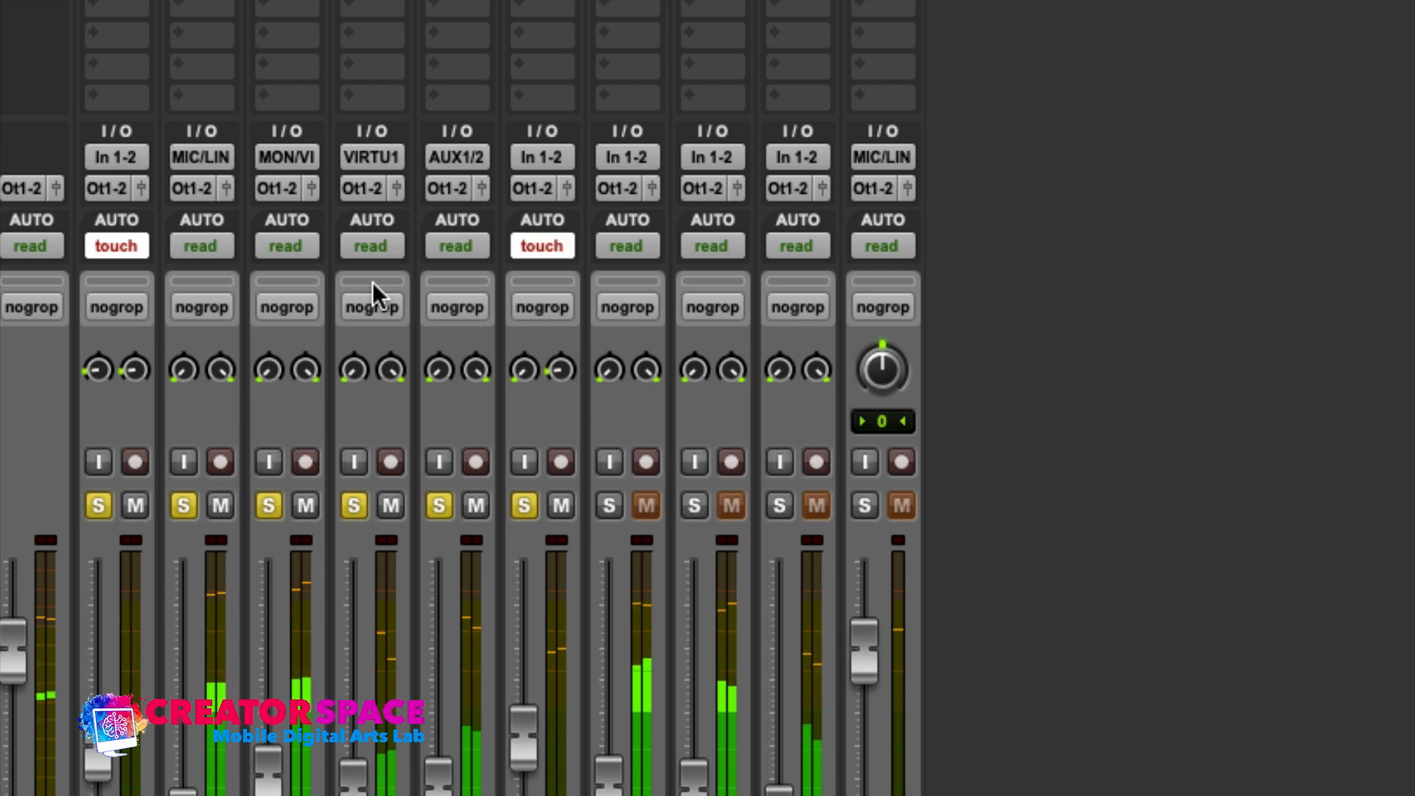
click(524, 373)
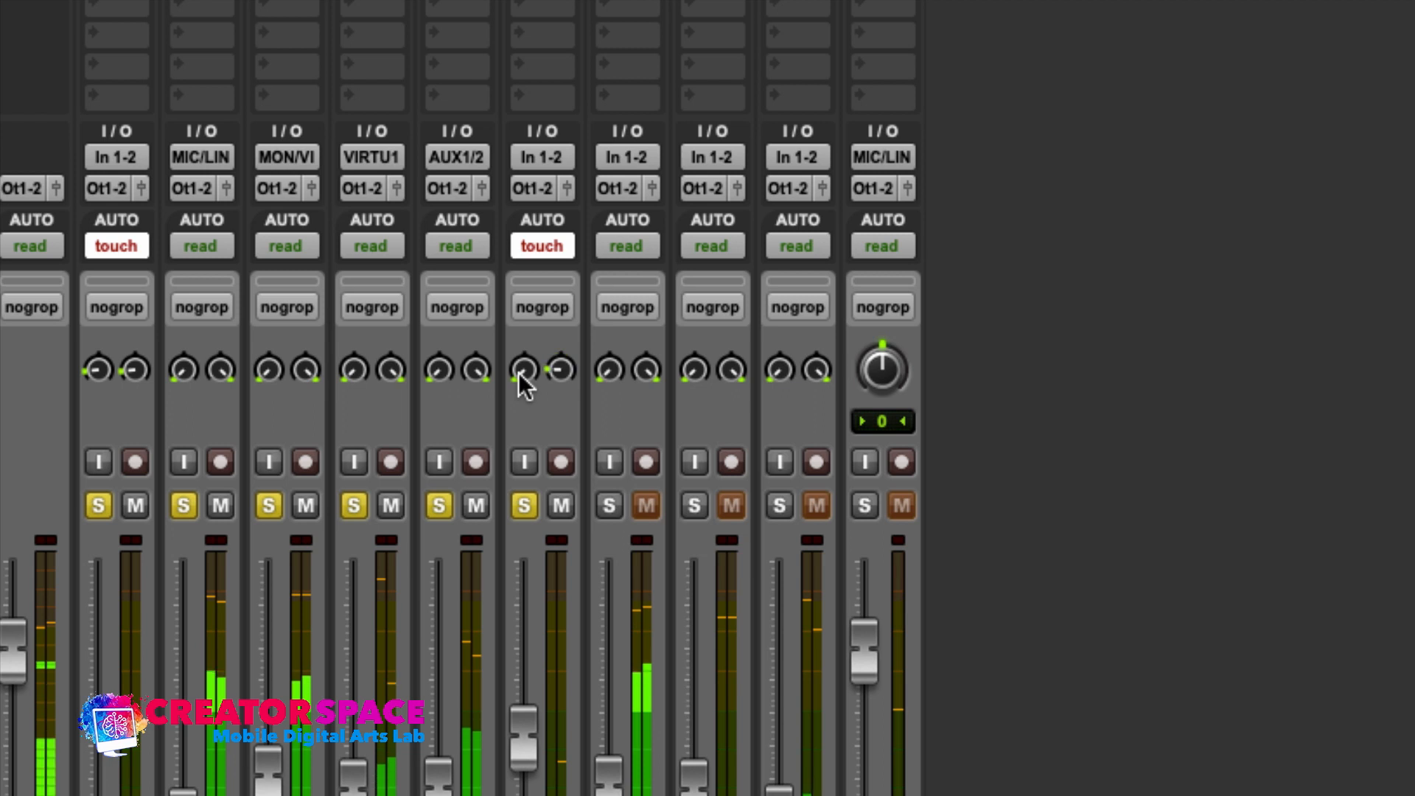
mouse_move(519, 373)
mouse_down()
mouse_move(516, 342)
mouse_move(599, 357)
mouse_move(638, 384)
mouse_move(516, 379)
mouse_up()
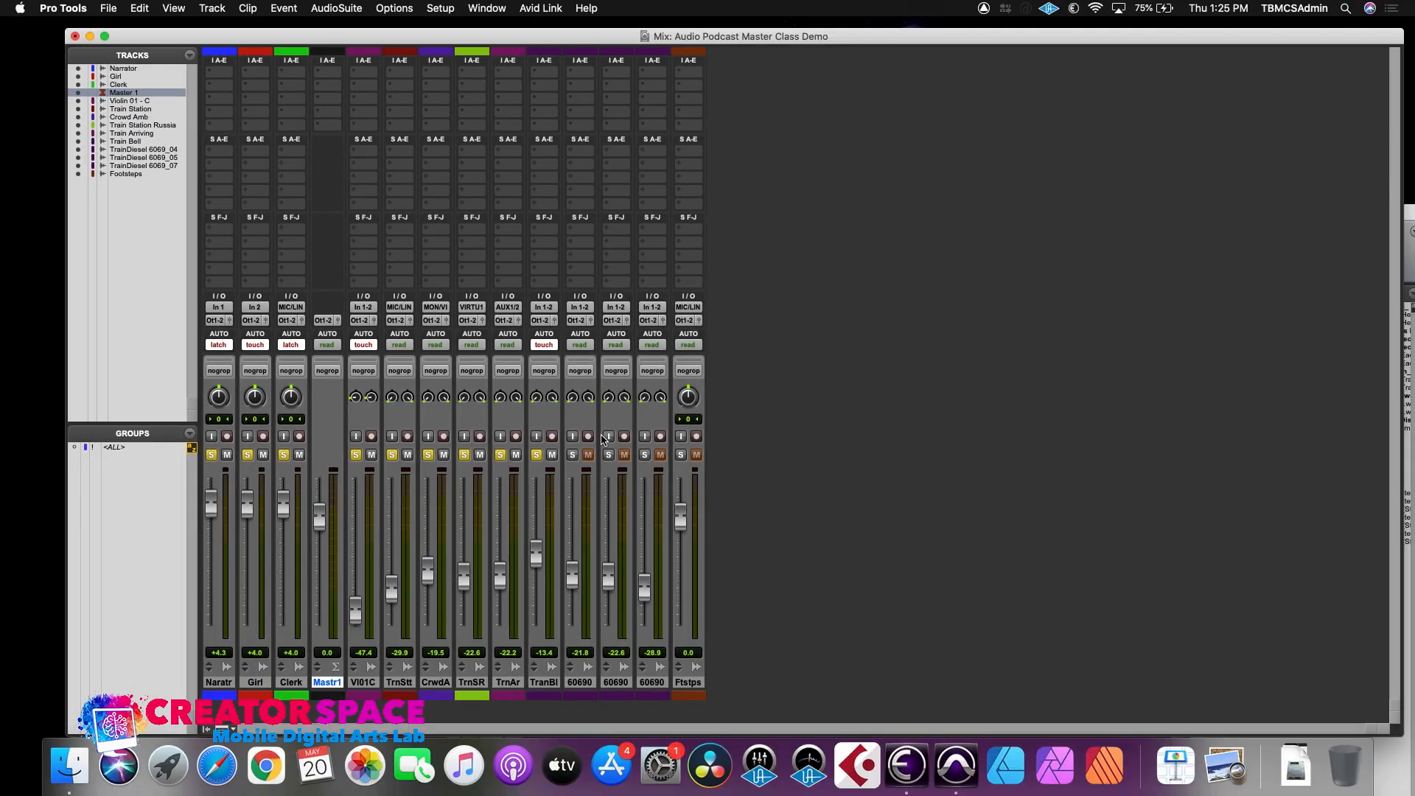
- Switch to the Edit window and expand the Train Bell track's volume, mute and pan automation lanes
key(super+equal)
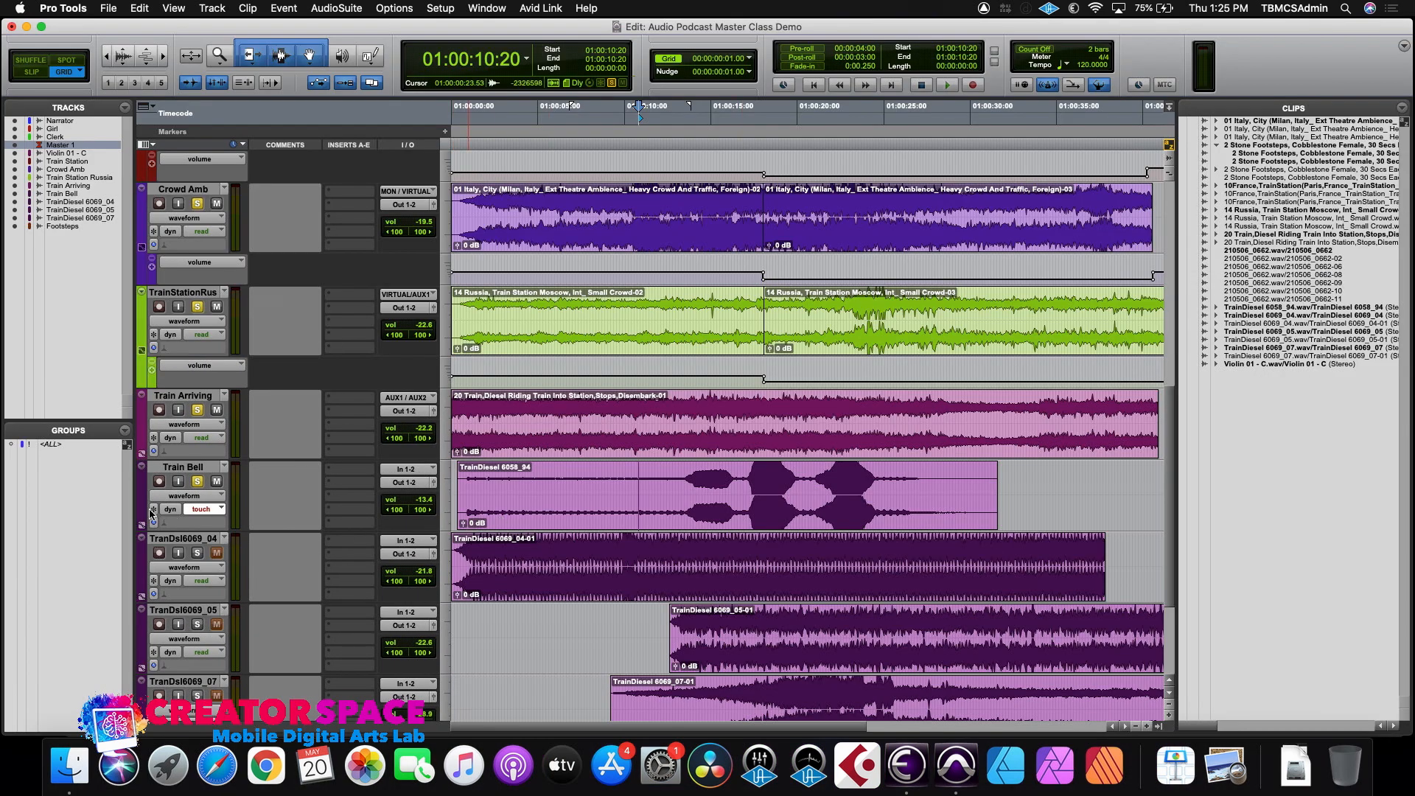
click(142, 526)
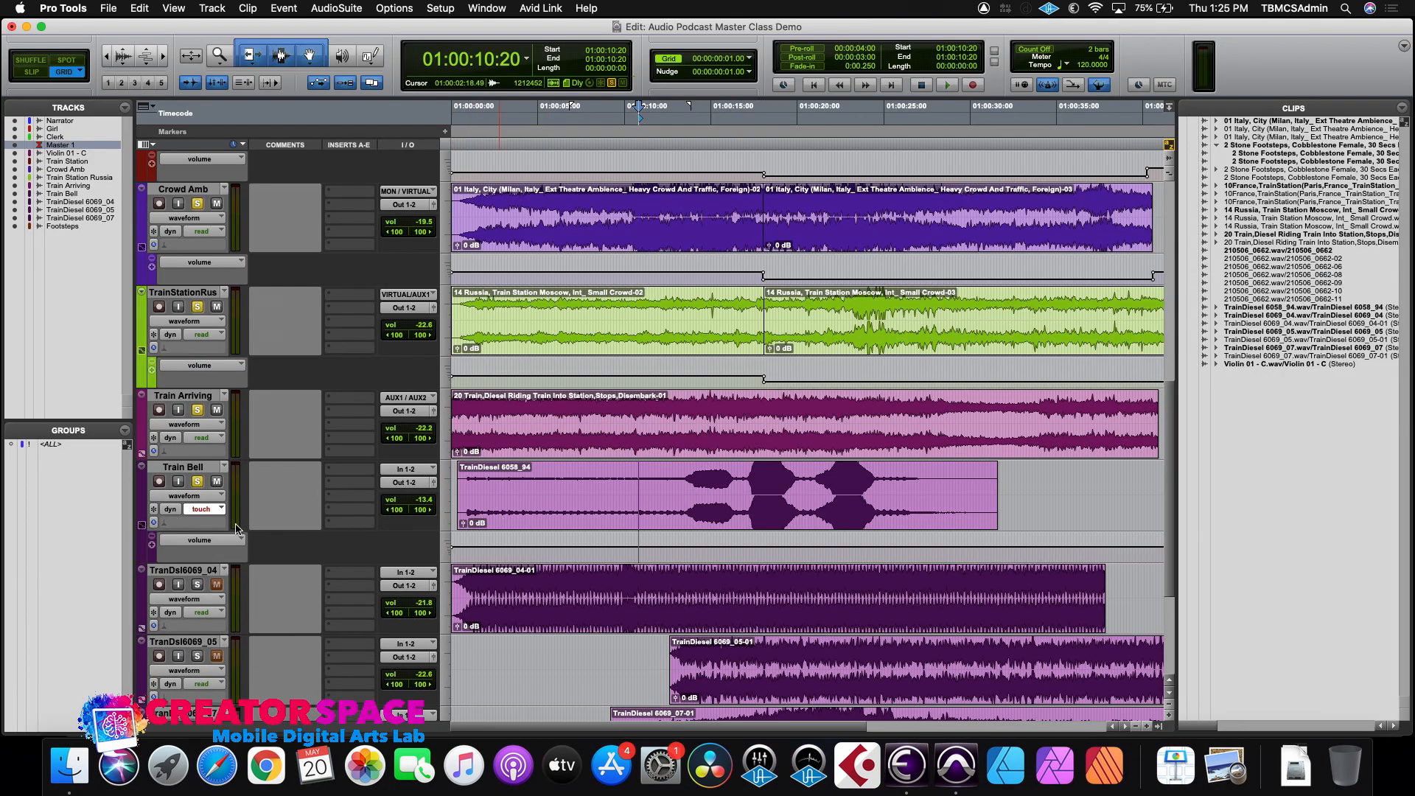
click(151, 546)
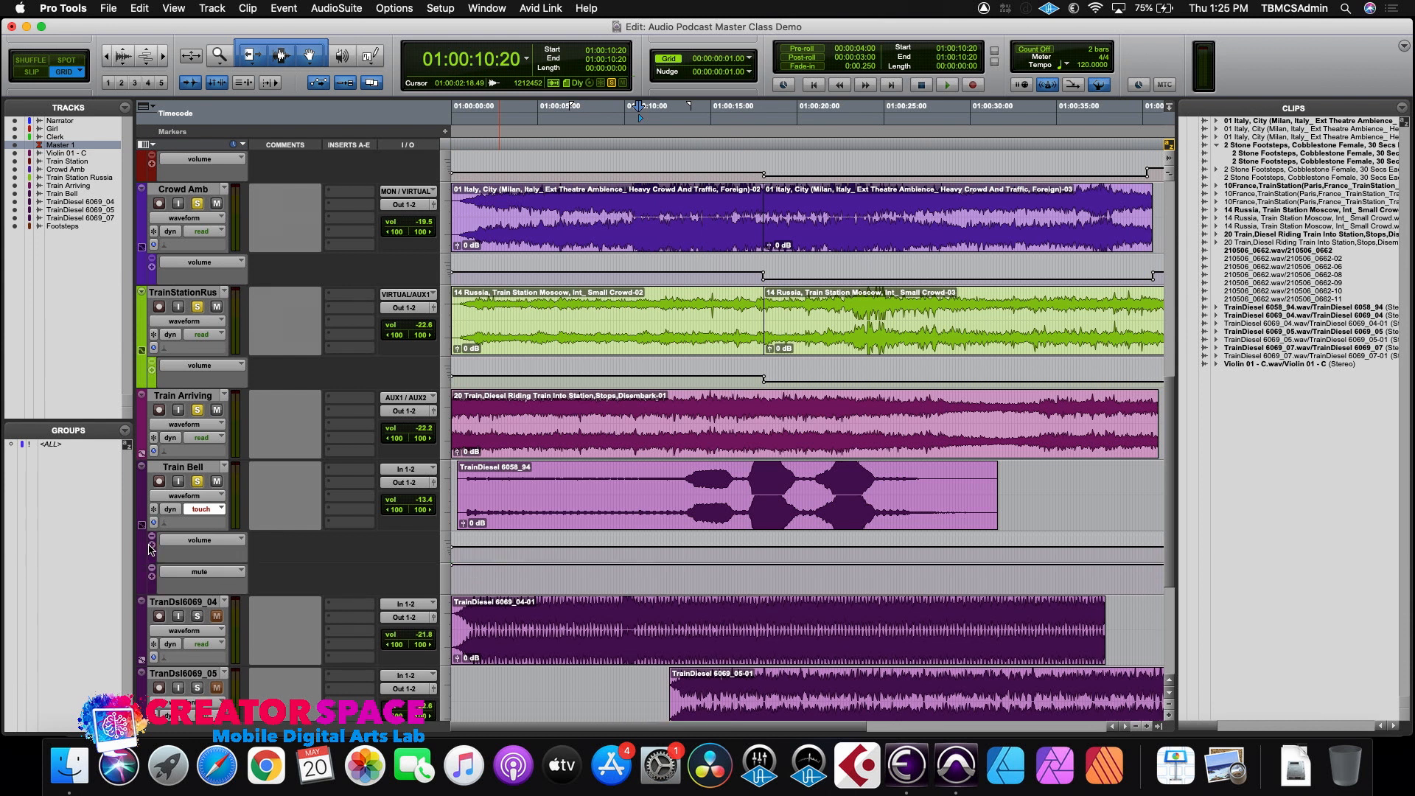
click(152, 575)
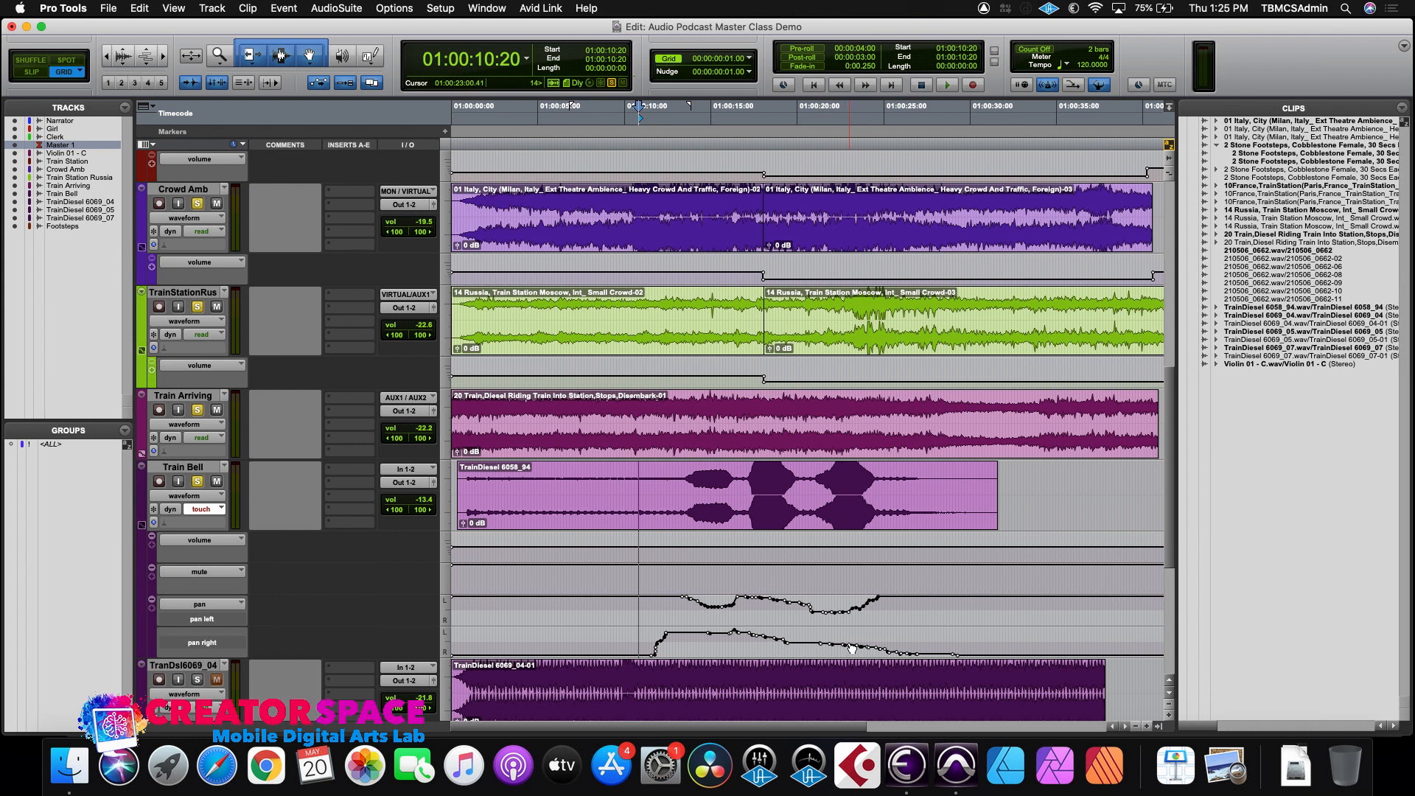
- Delete the trailing breakpoints from the Train Bell track's right pan automation and select its clip
drag(820, 643, 968, 646)
key(Delete)
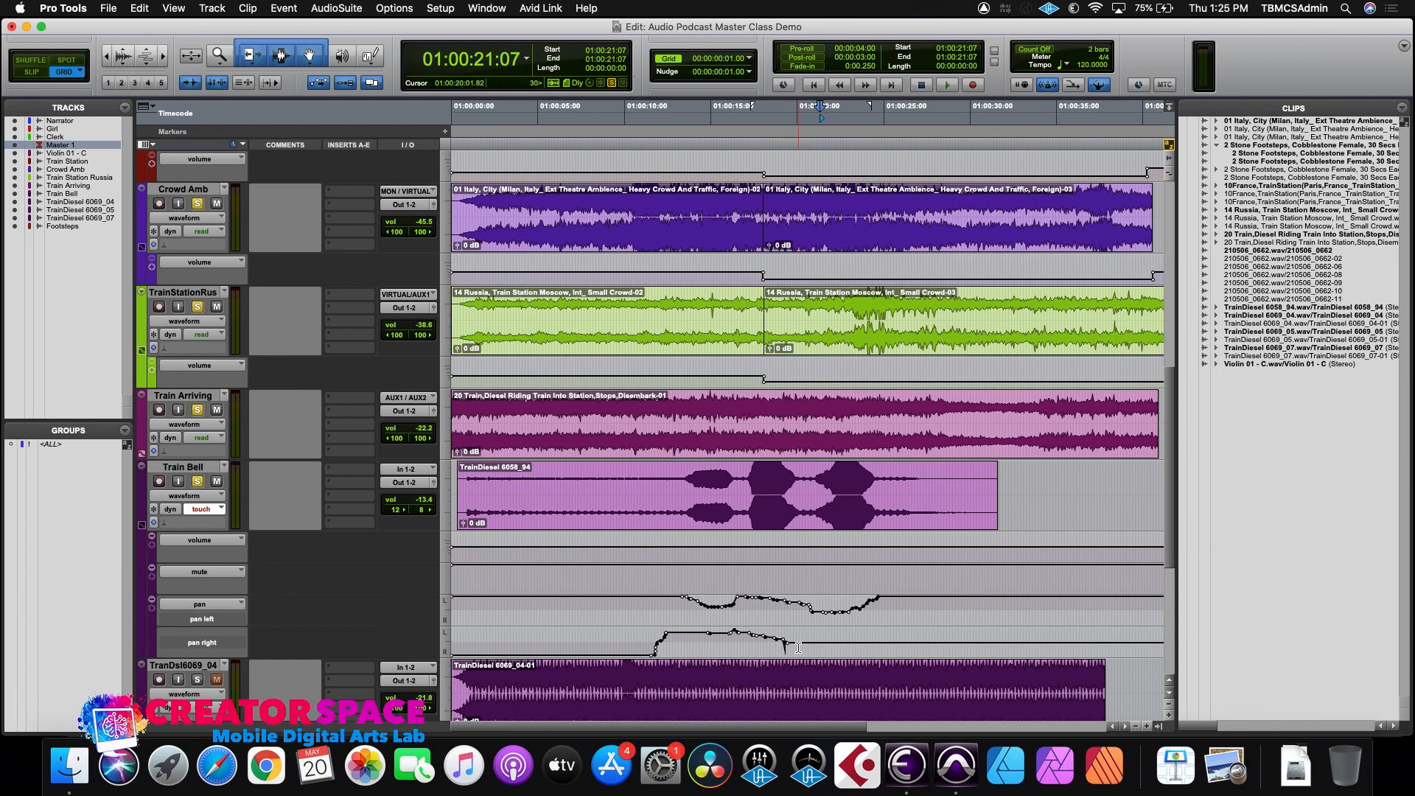
drag(790, 645, 787, 641)
click(820, 646)
click(835, 641)
click(824, 501)
mouse_move(836, 630)
mouse_down()
mouse_move(838, 648)
mouse_move(839, 633)
mouse_up()
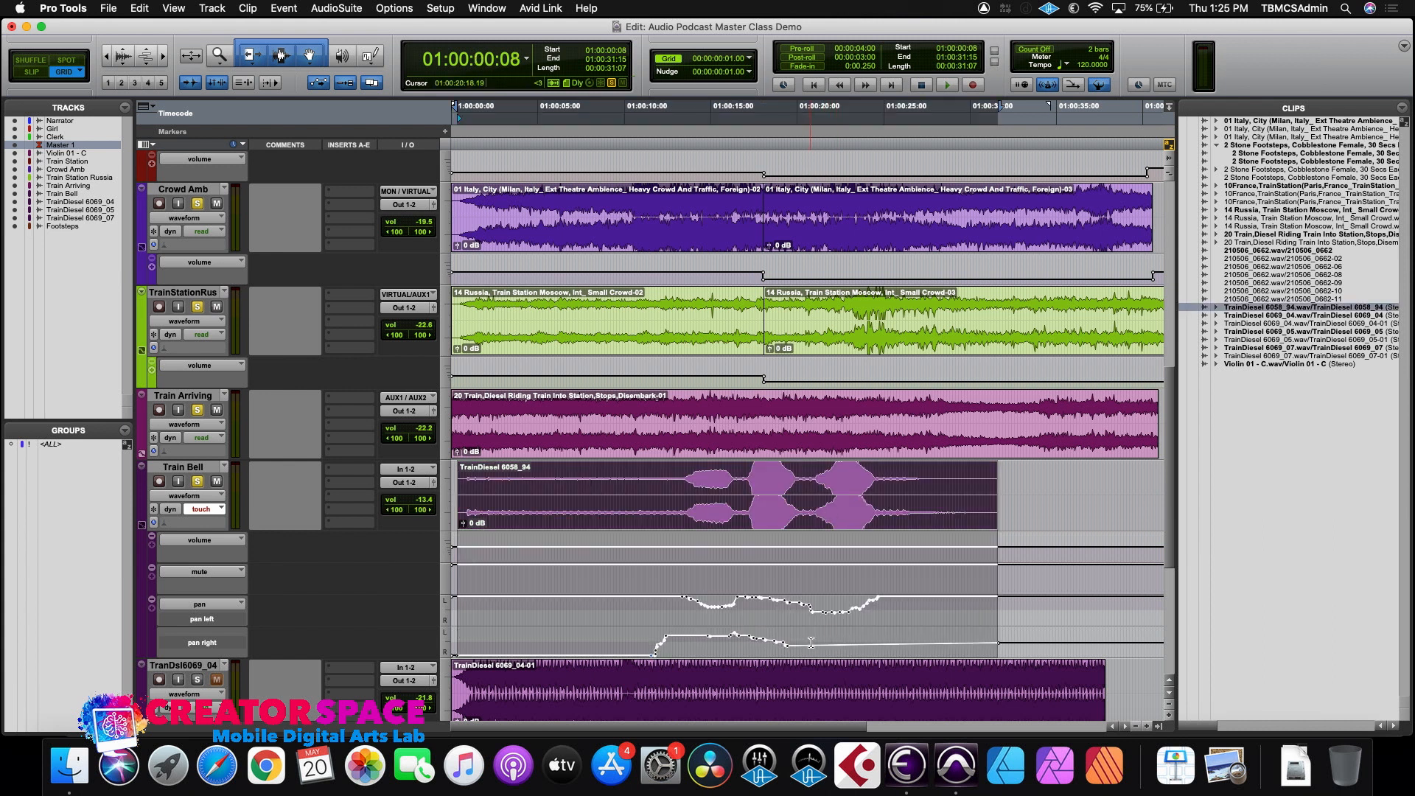
- Lower the Train Bell's right pan automation to full right at about 01:00:19:12
click(1147, 727)
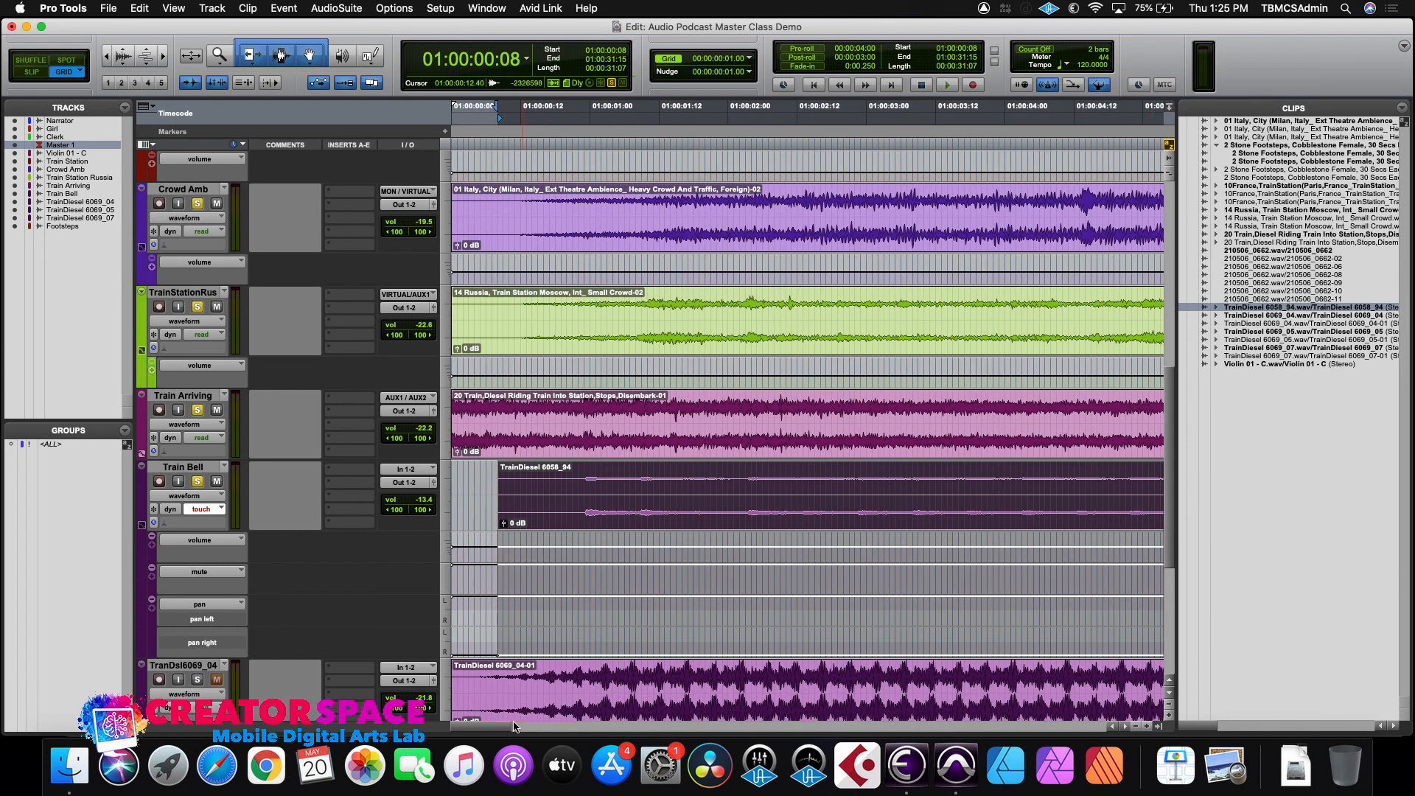
drag(514, 727, 722, 715)
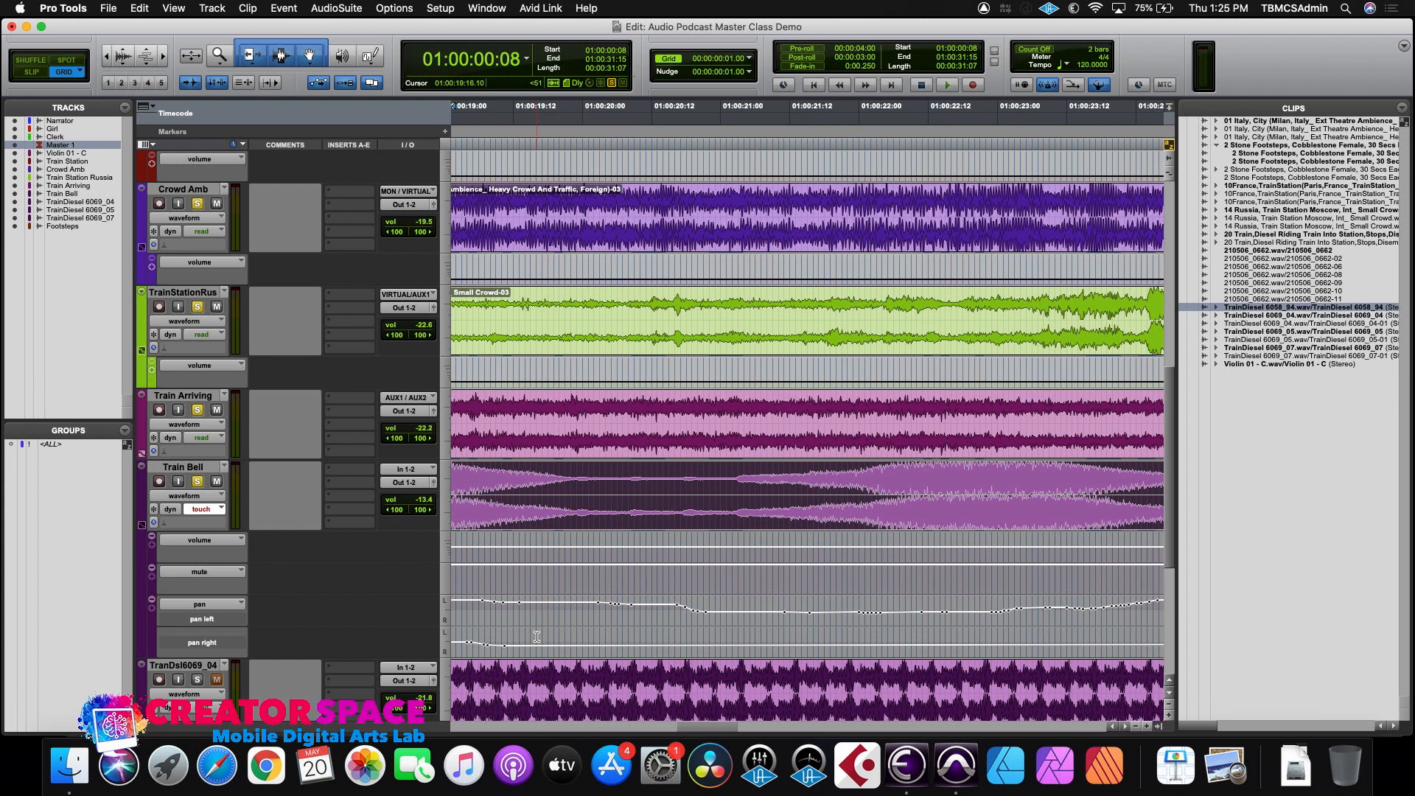
drag(507, 650, 512, 656)
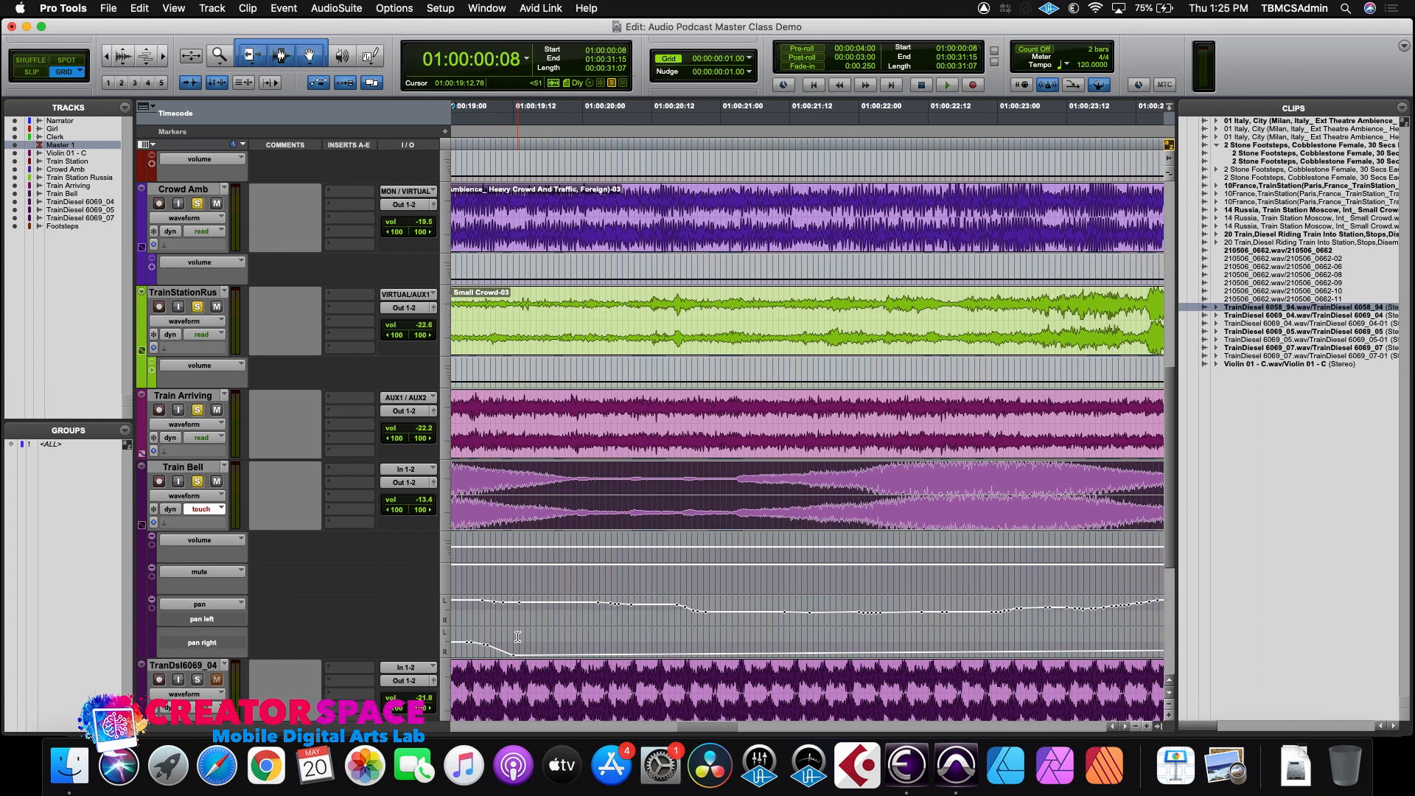
- Play the mix from 01:00:18:12 and lower the right pan's last breakpoint, at the Train Bell clip's end, to full right
click(1137, 726)
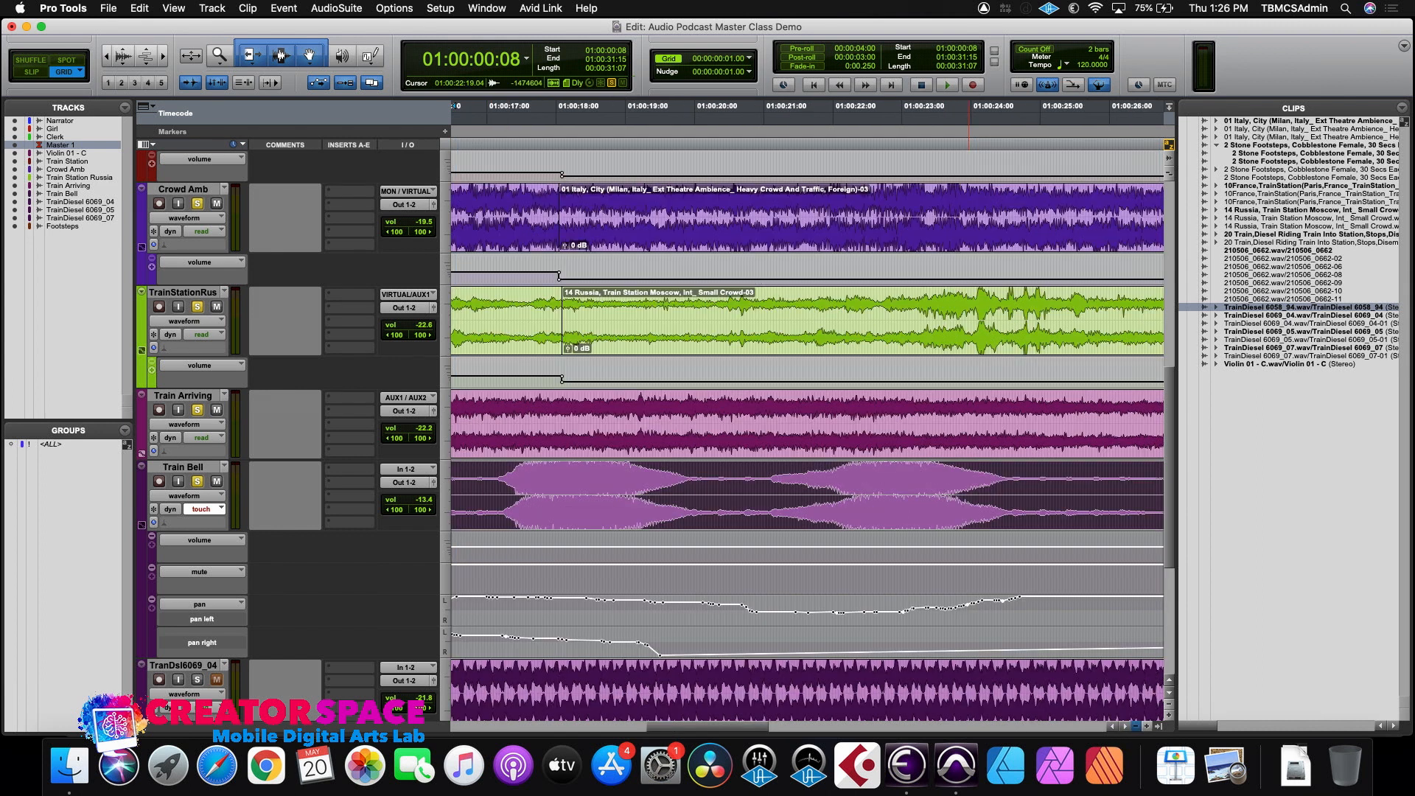
click(1137, 726)
click(700, 641)
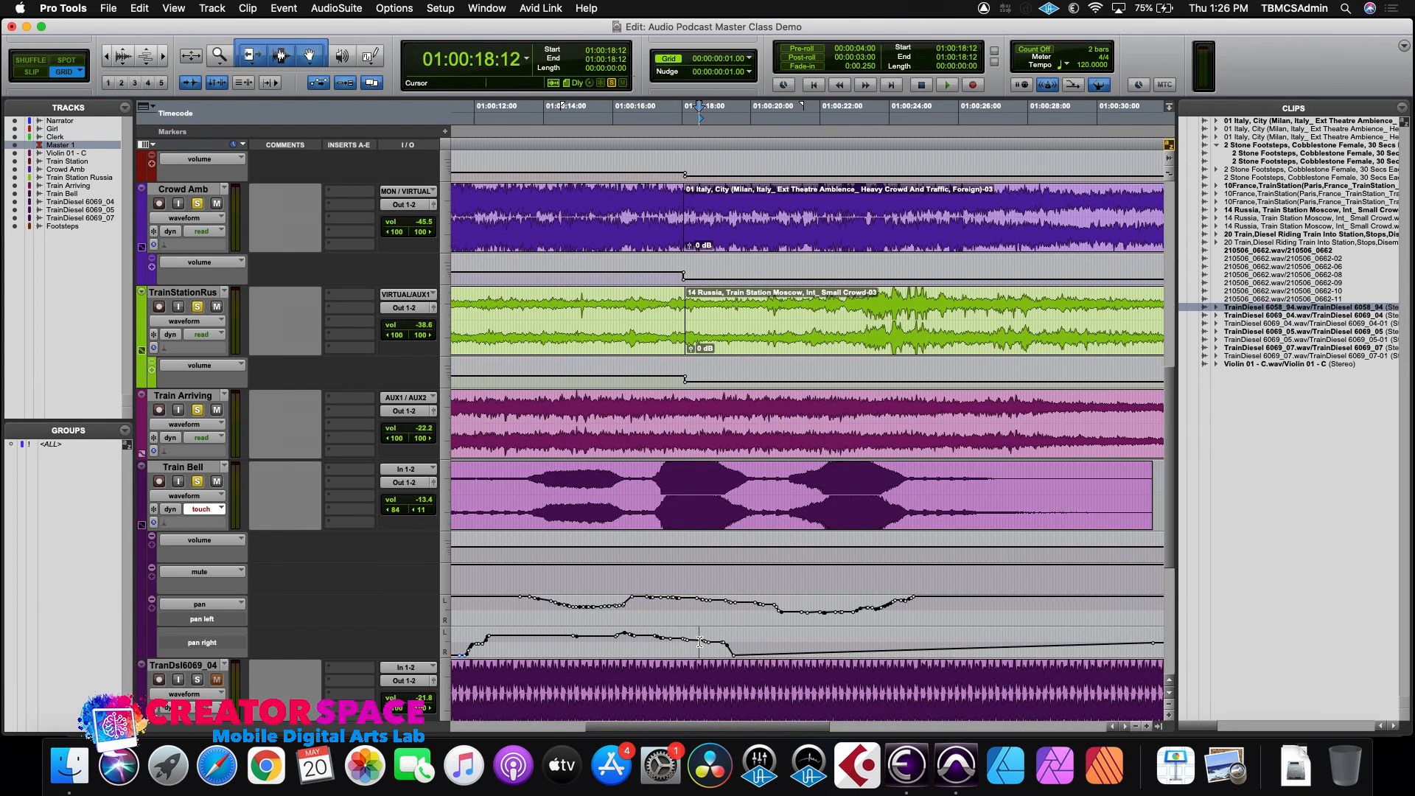
key(space)
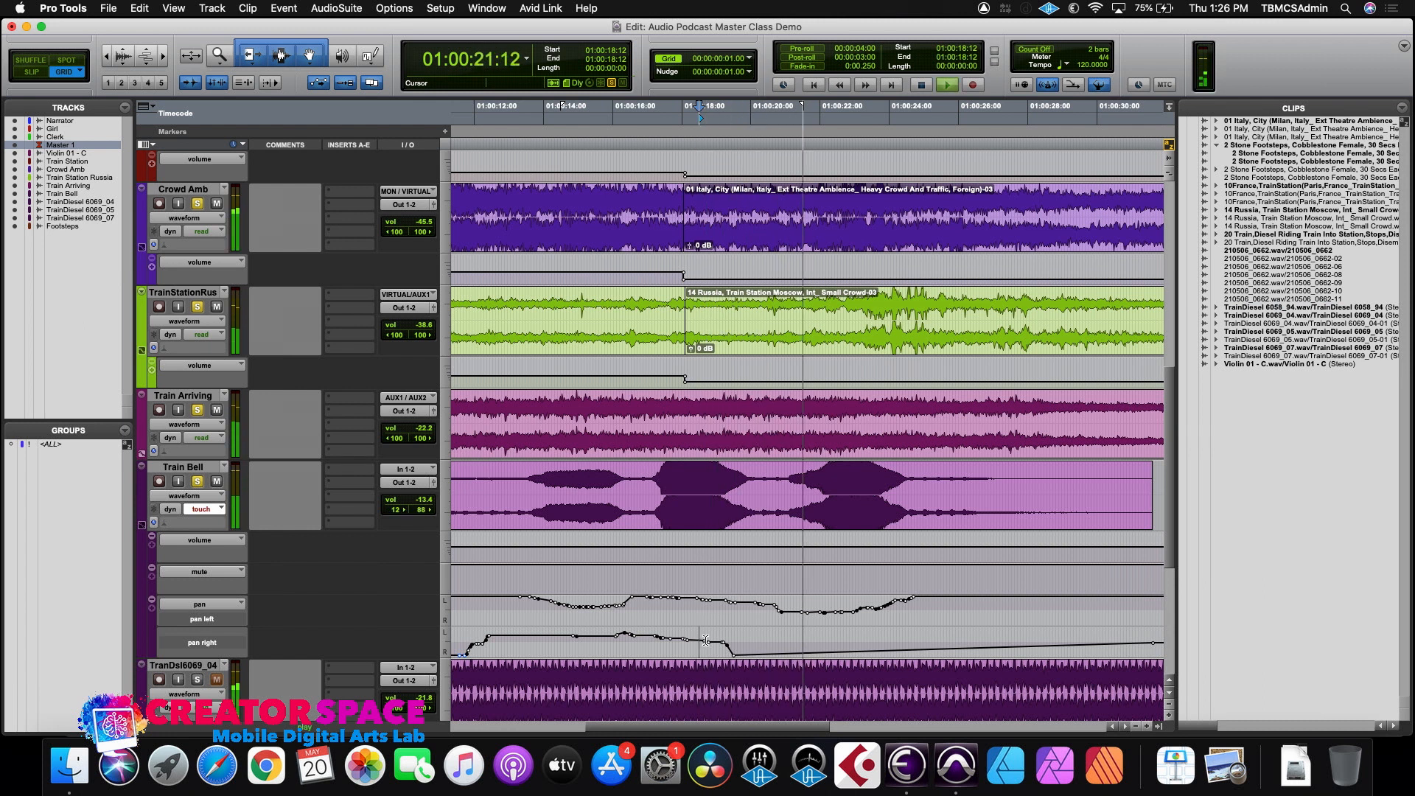
drag(1156, 645, 1157, 658)
key(space)
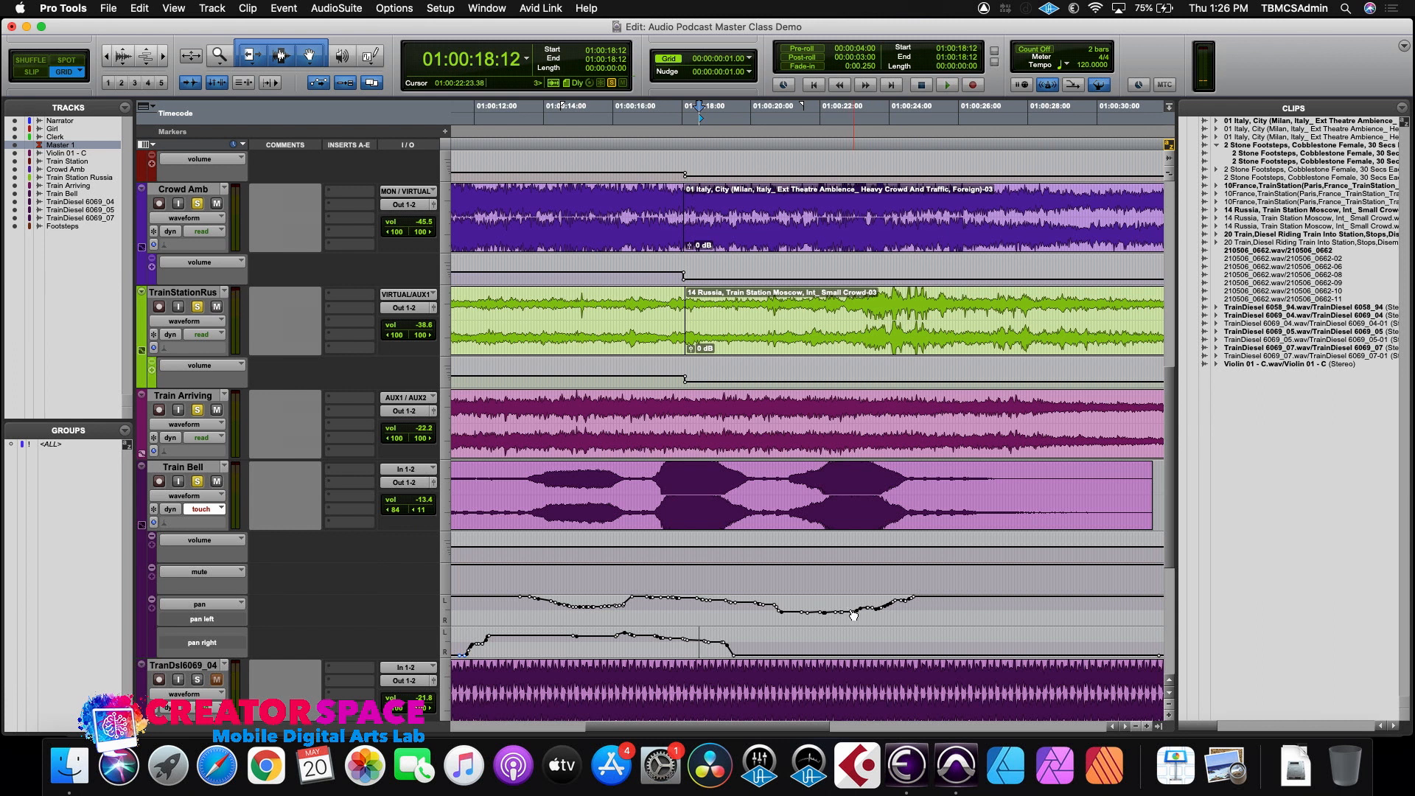
- Delete the Train Bell's left pan breakpoints after 01:00:22:20 and lower the last remaining one to 100 right
drag(849, 612, 946, 612)
key(Delete)
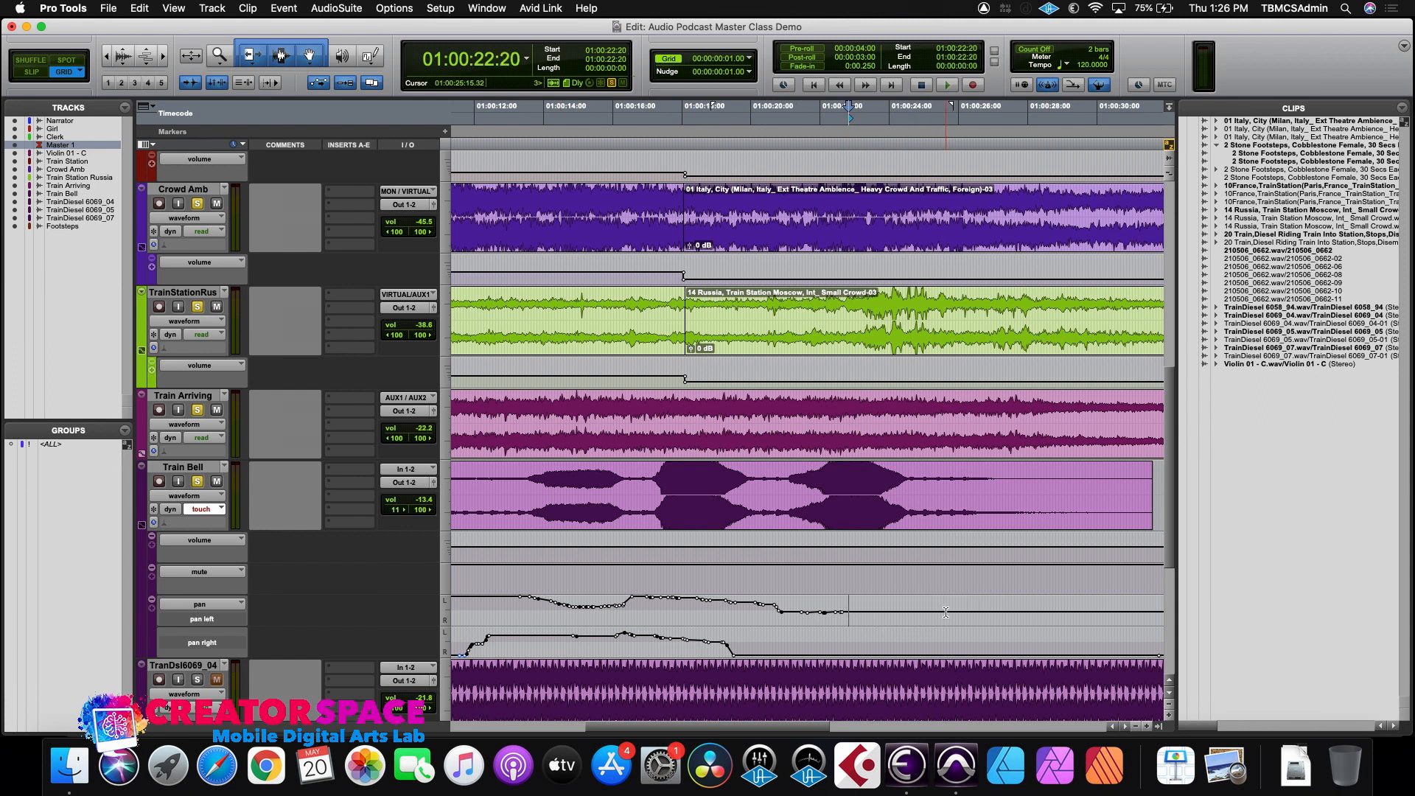
click(841, 613)
drag(844, 616, 841, 624)
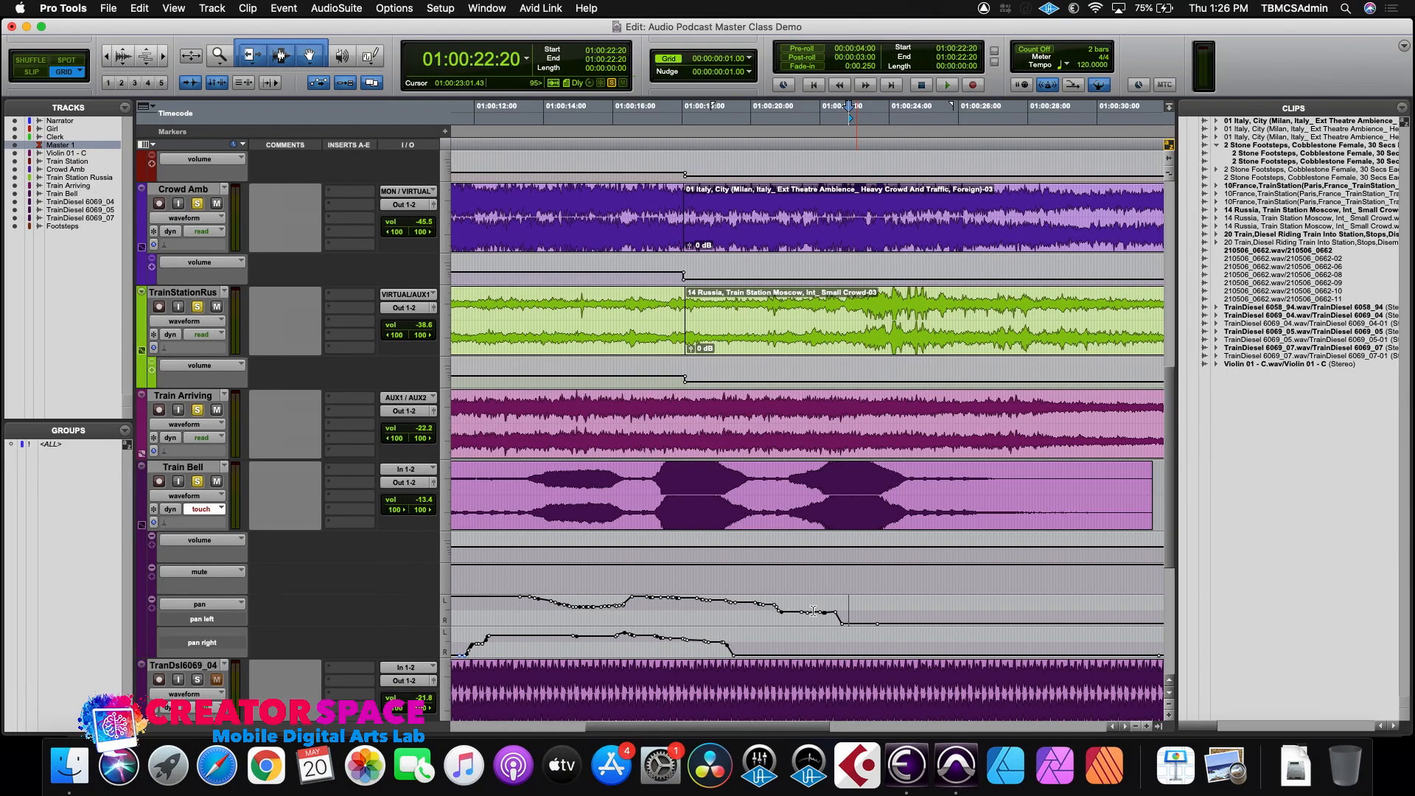
- Lower the volume automation across the Train Bell clip to -23.4 dB and play the mix from 01:00:12:12
click(627, 532)
drag(643, 535, 643, 538)
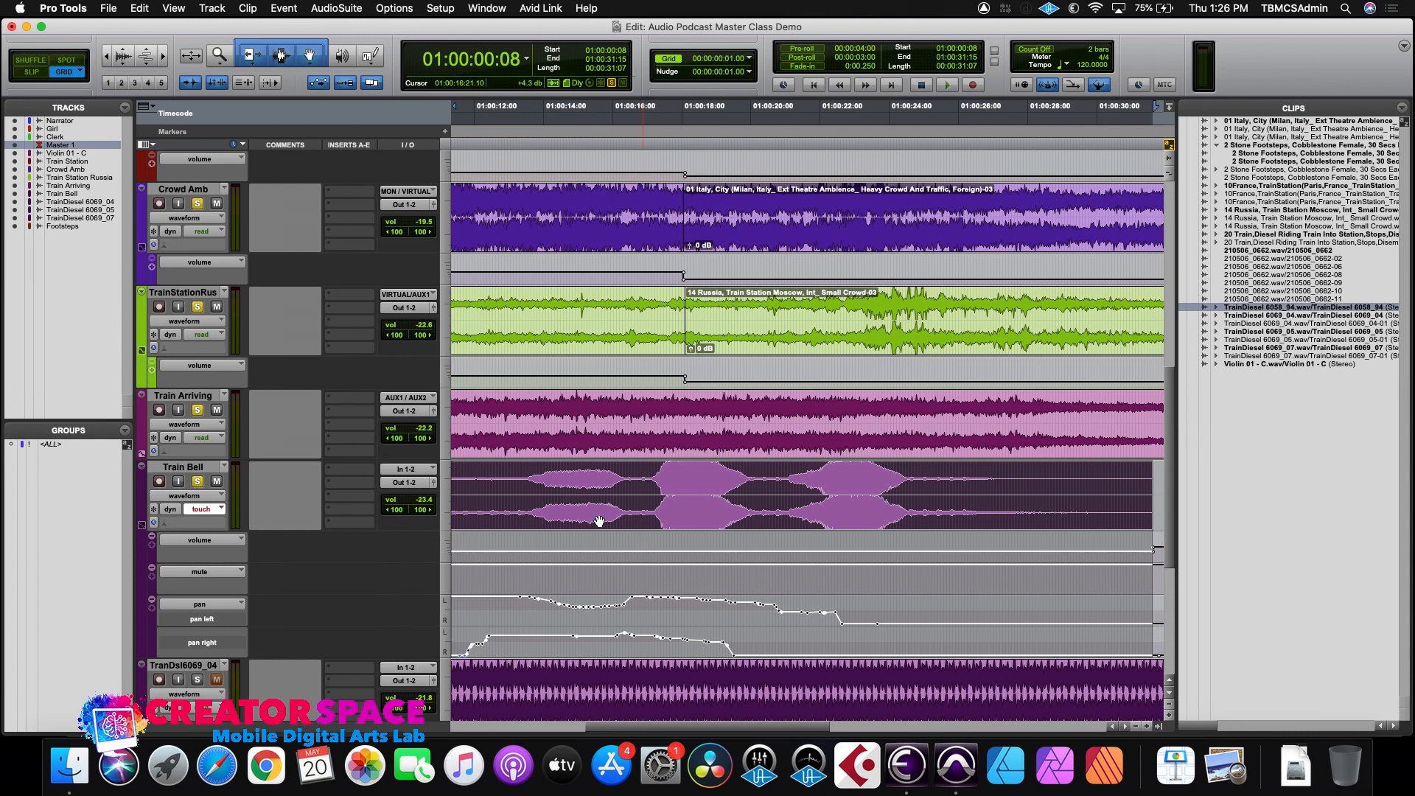
click(491, 479)
key(space)
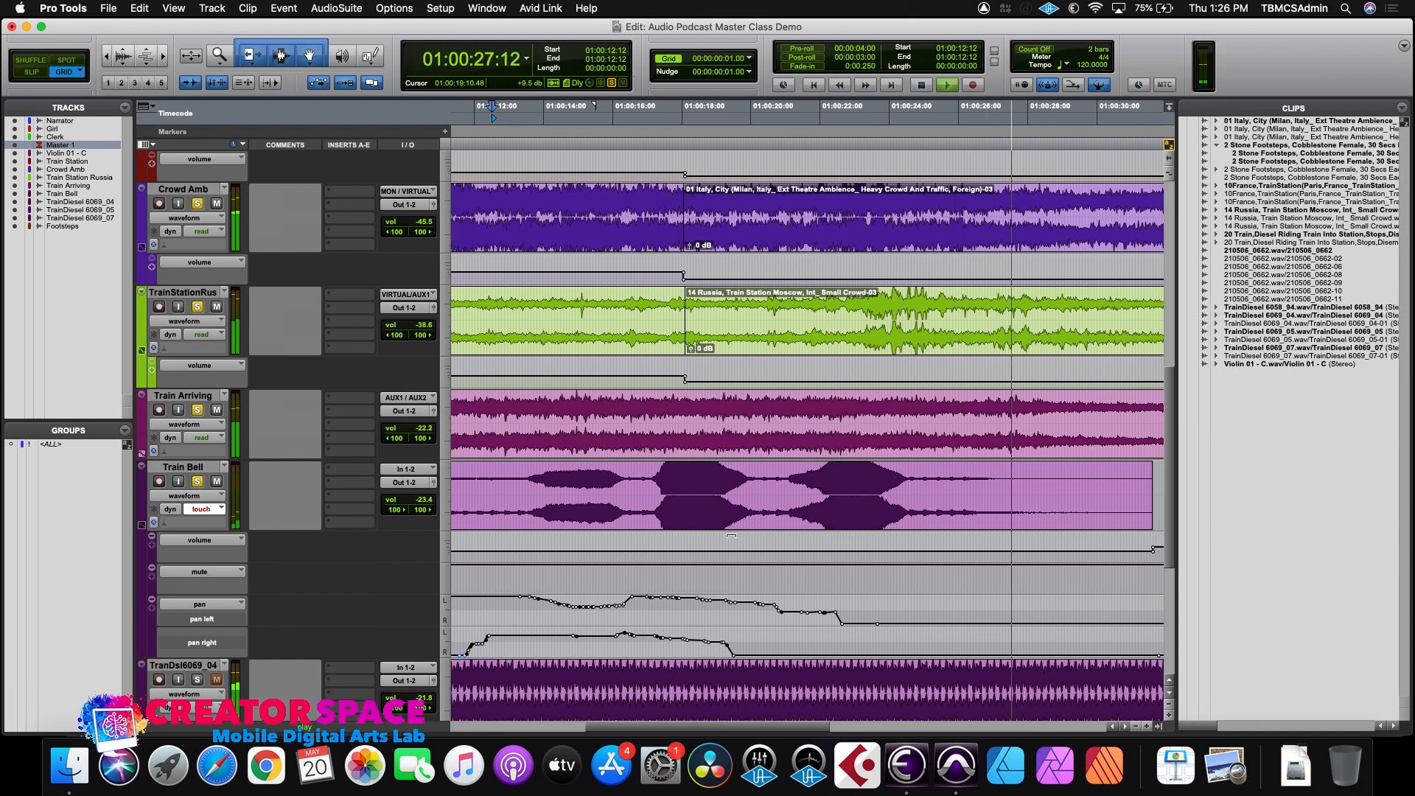
key(space)
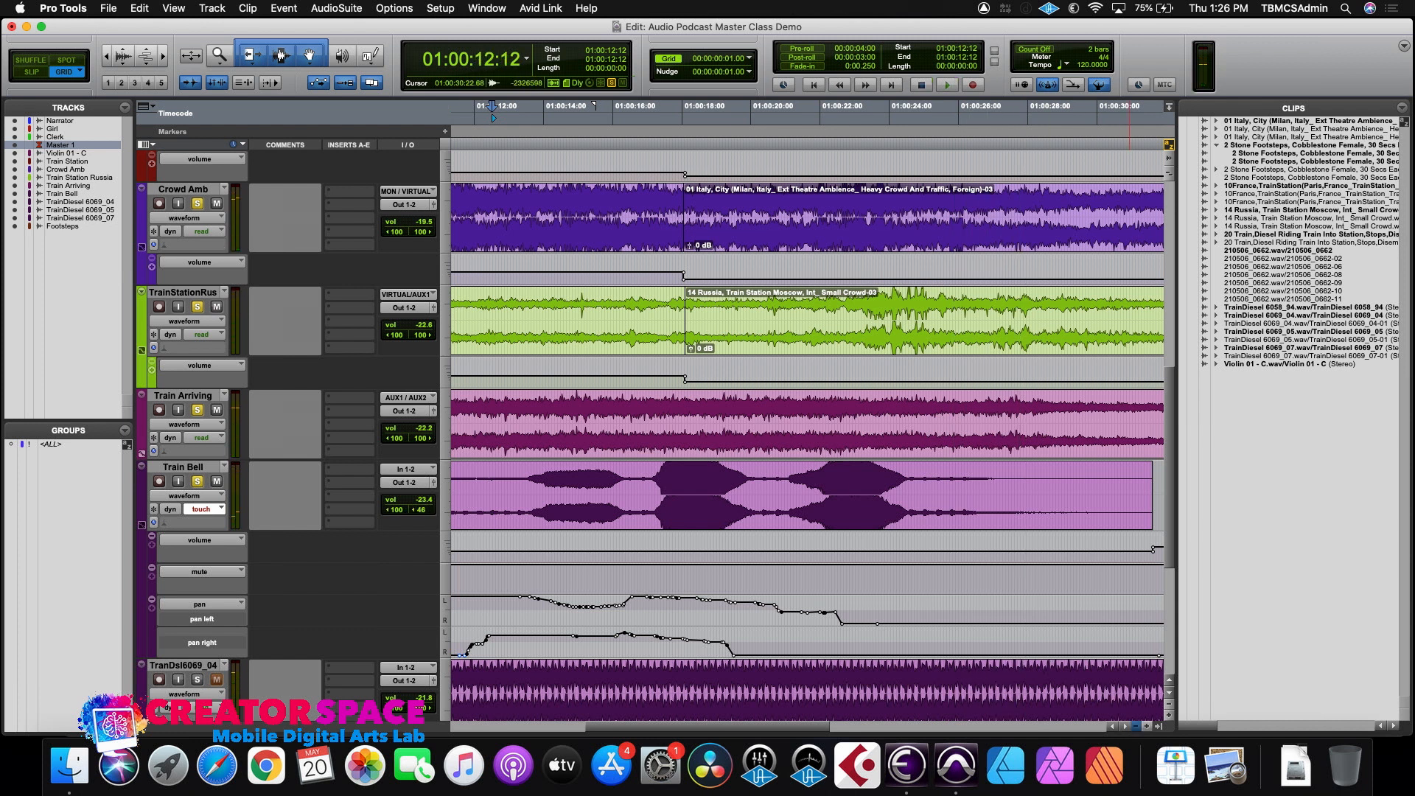
- Trim the end of the Train Arriving clip to 01:00:29:04 and play the mix from 01:00:24:09
click(1135, 726)
click(1135, 726)
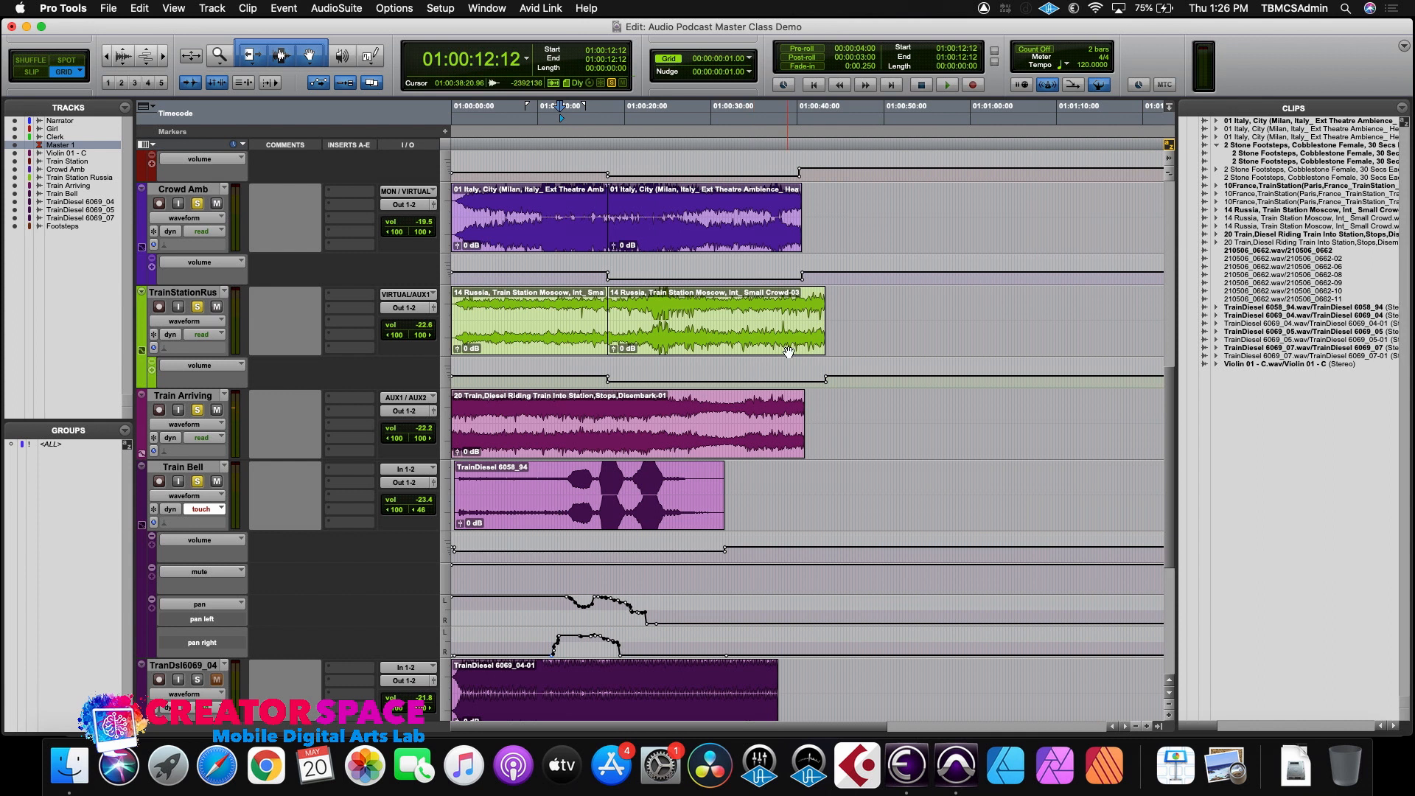
drag(799, 423, 700, 425)
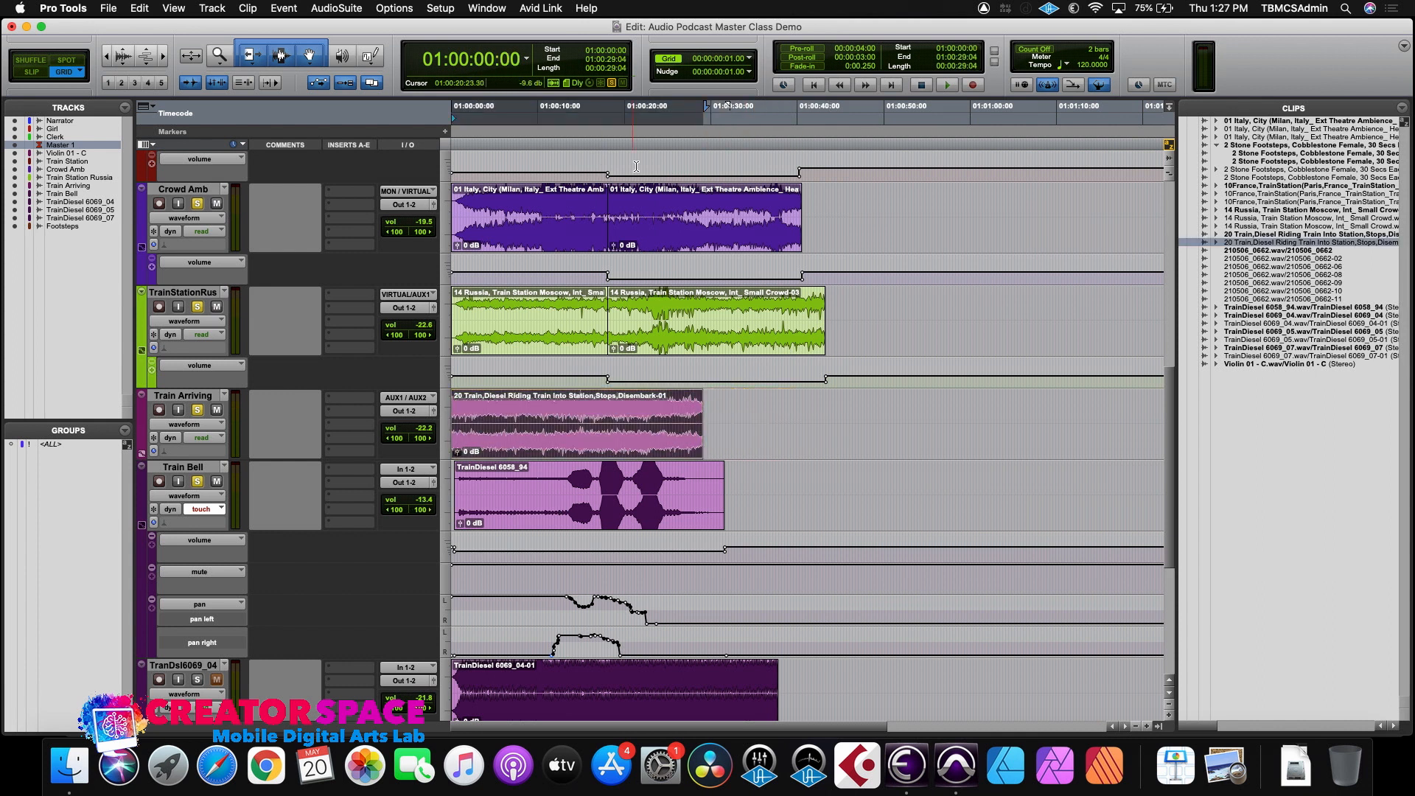
click(661, 169)
key(space)
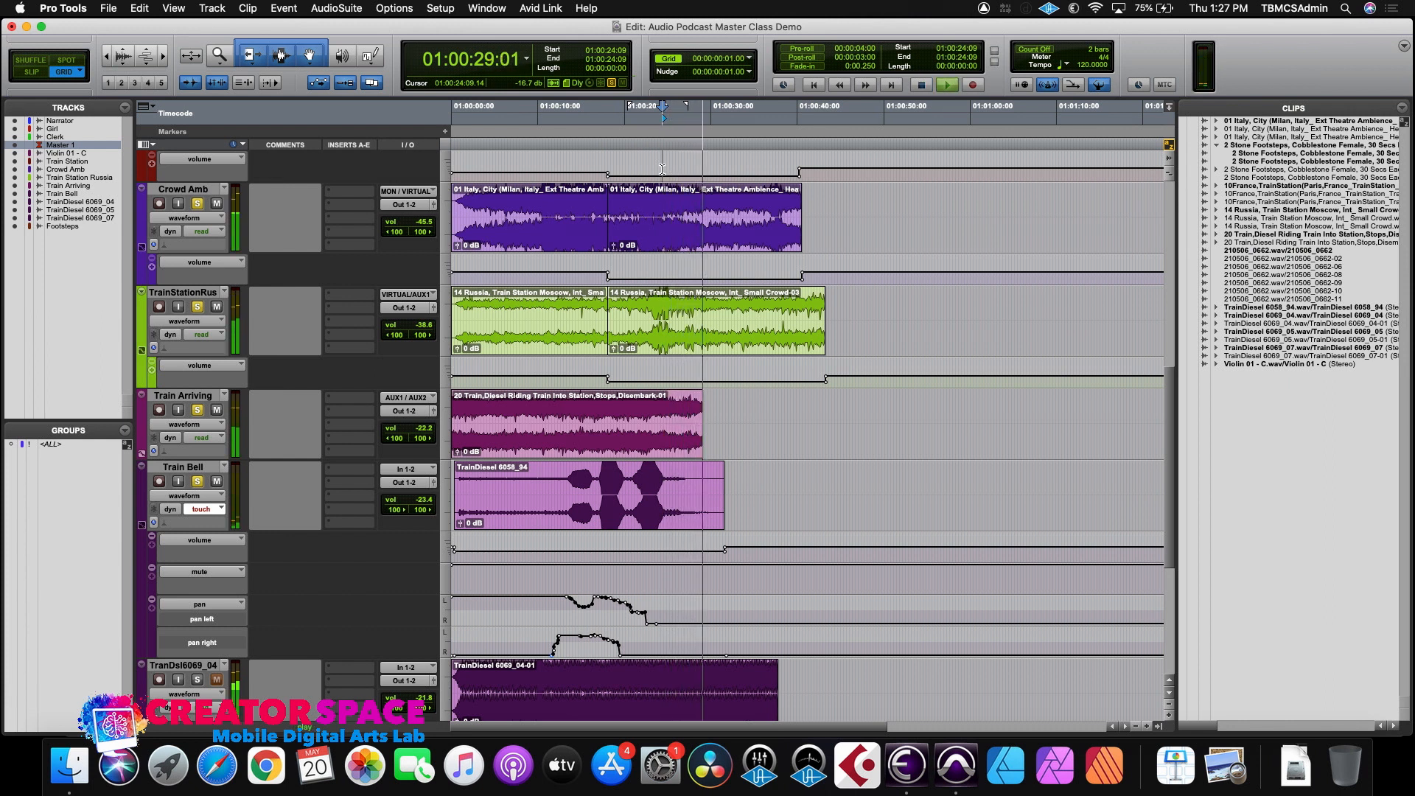
key(space)
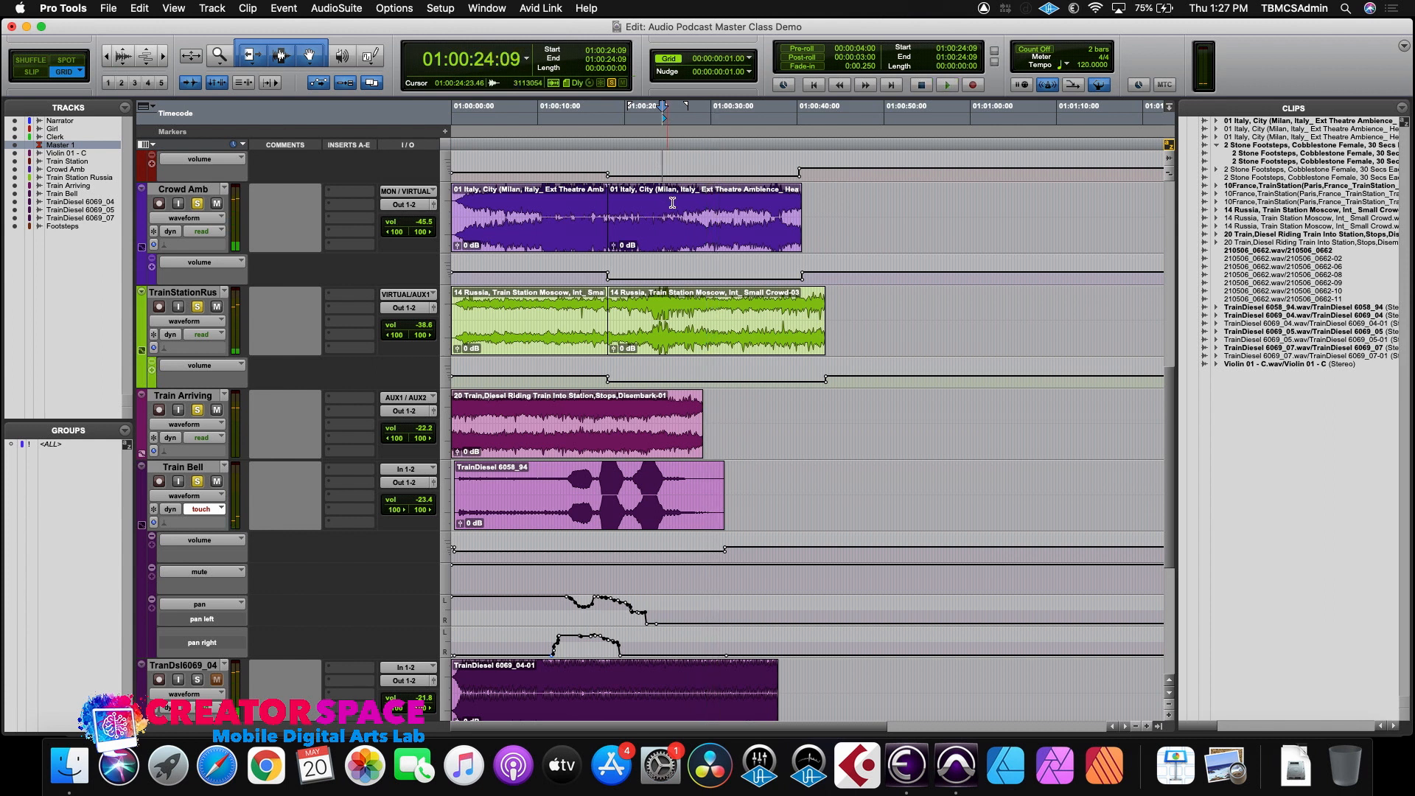
- Trim the clip ends to 01:00:31:15 on Train Arriving, 01:00:31:23 on Train Station Russia and 01:00:32:01 on Crowd Amb
drag(697, 422, 722, 425)
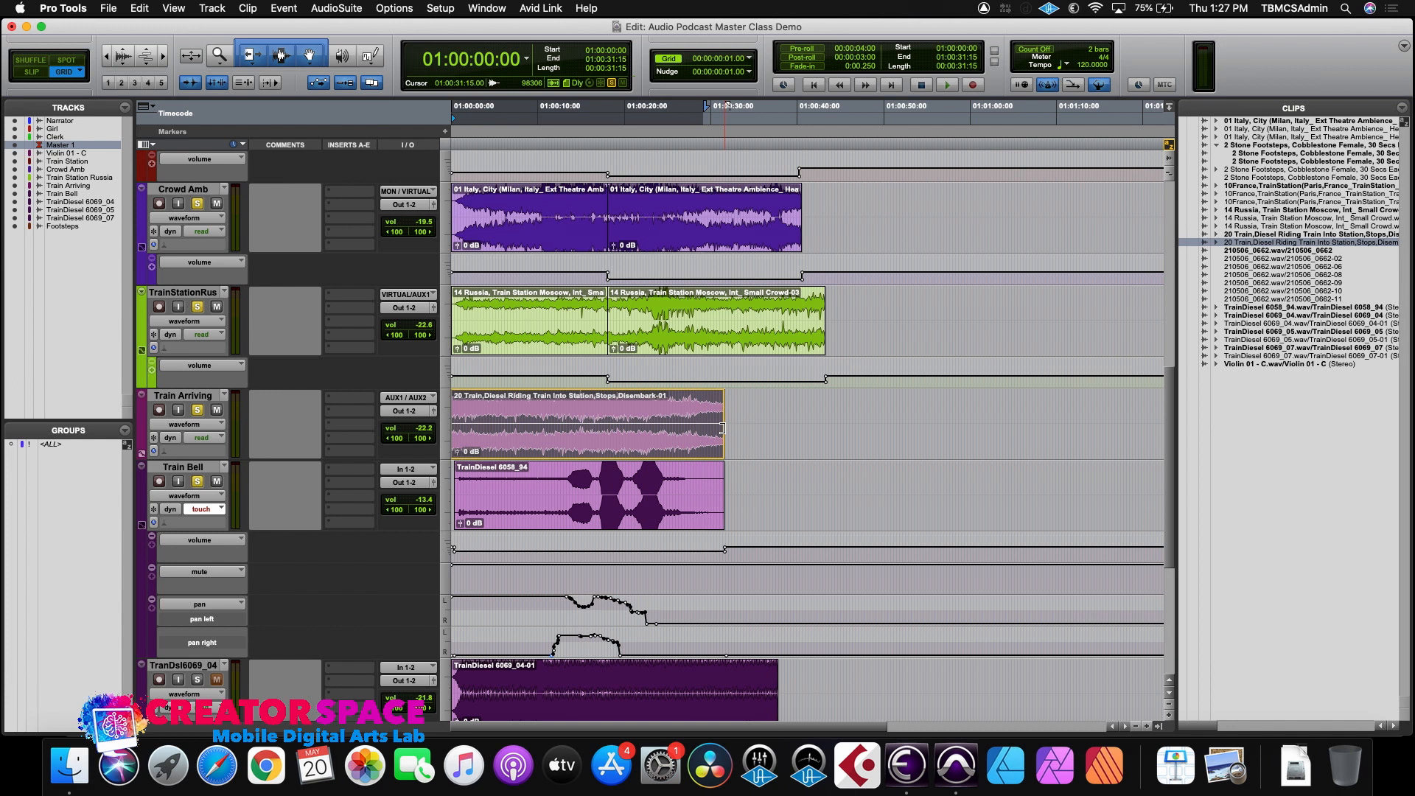
click(733, 425)
drag(817, 326, 727, 314)
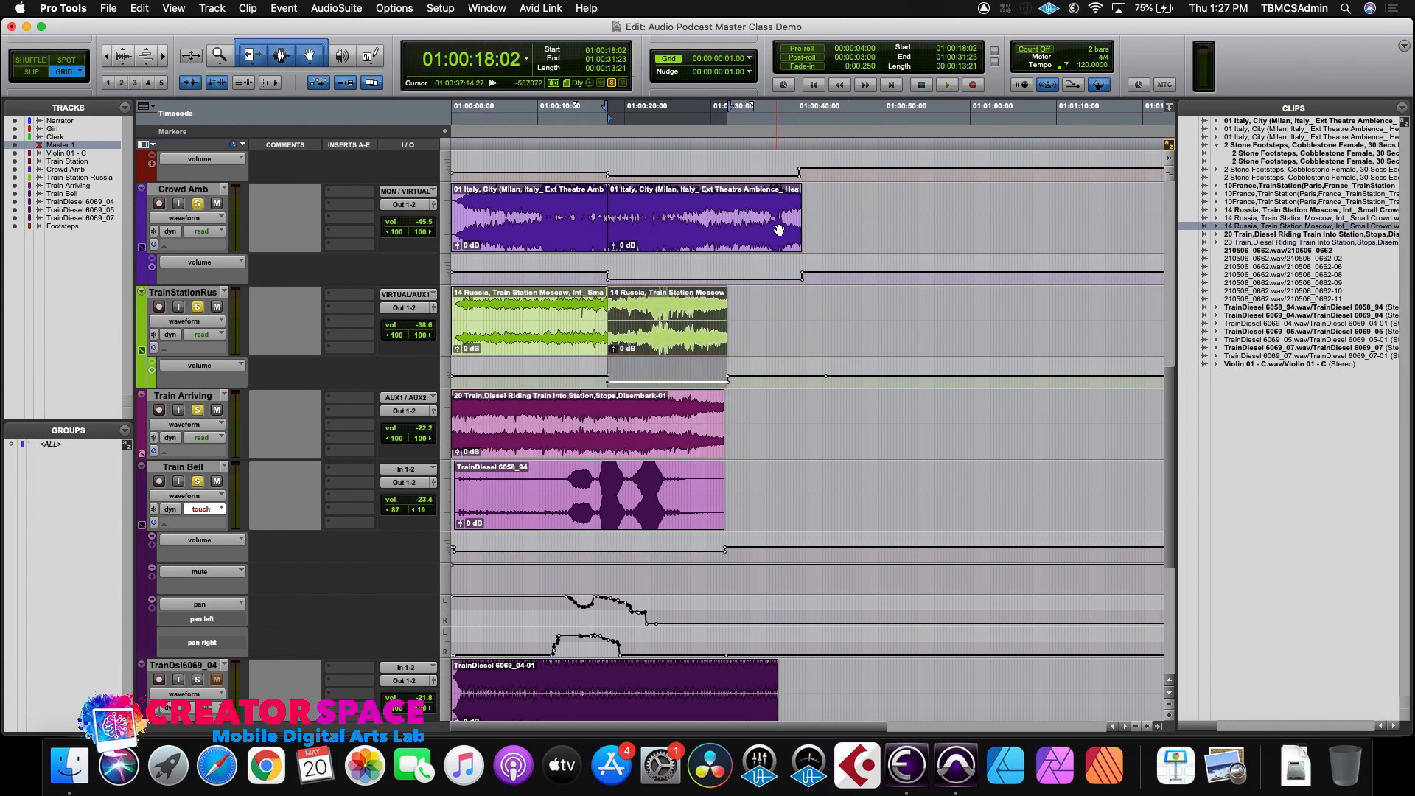
drag(801, 220, 726, 215)
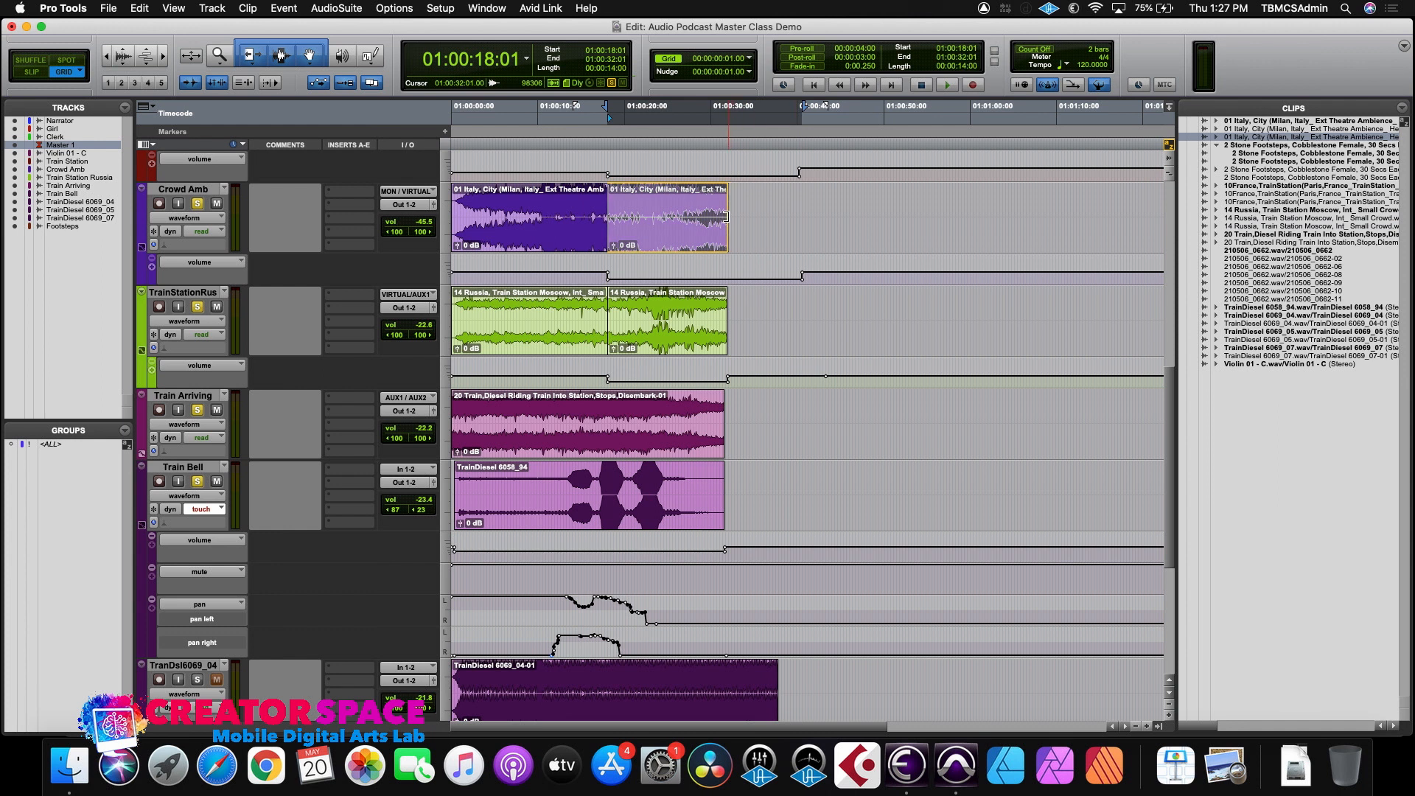
- Play the mix from 01:00:29:22 across the ends of the trimmed clips
click(697, 267)
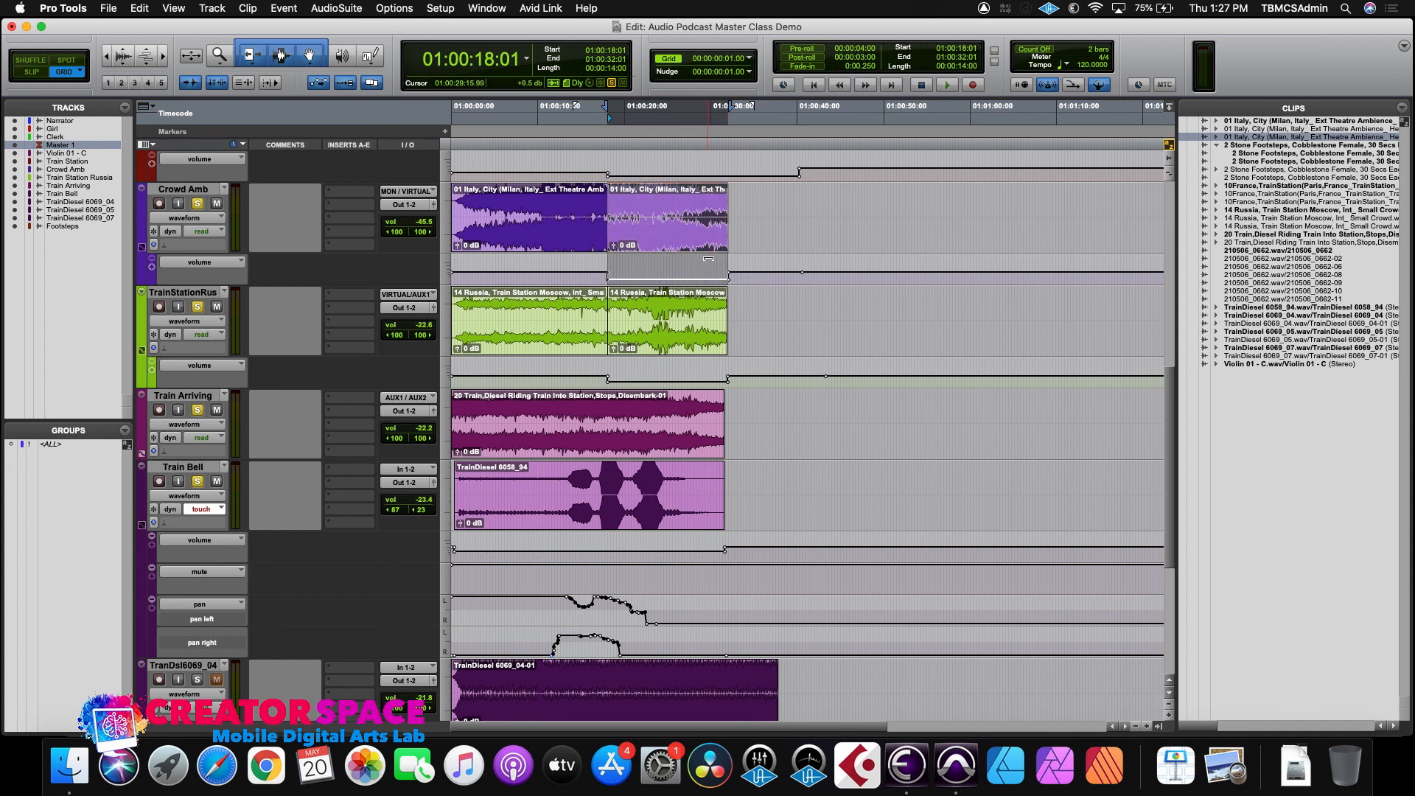
click(710, 283)
key(space)
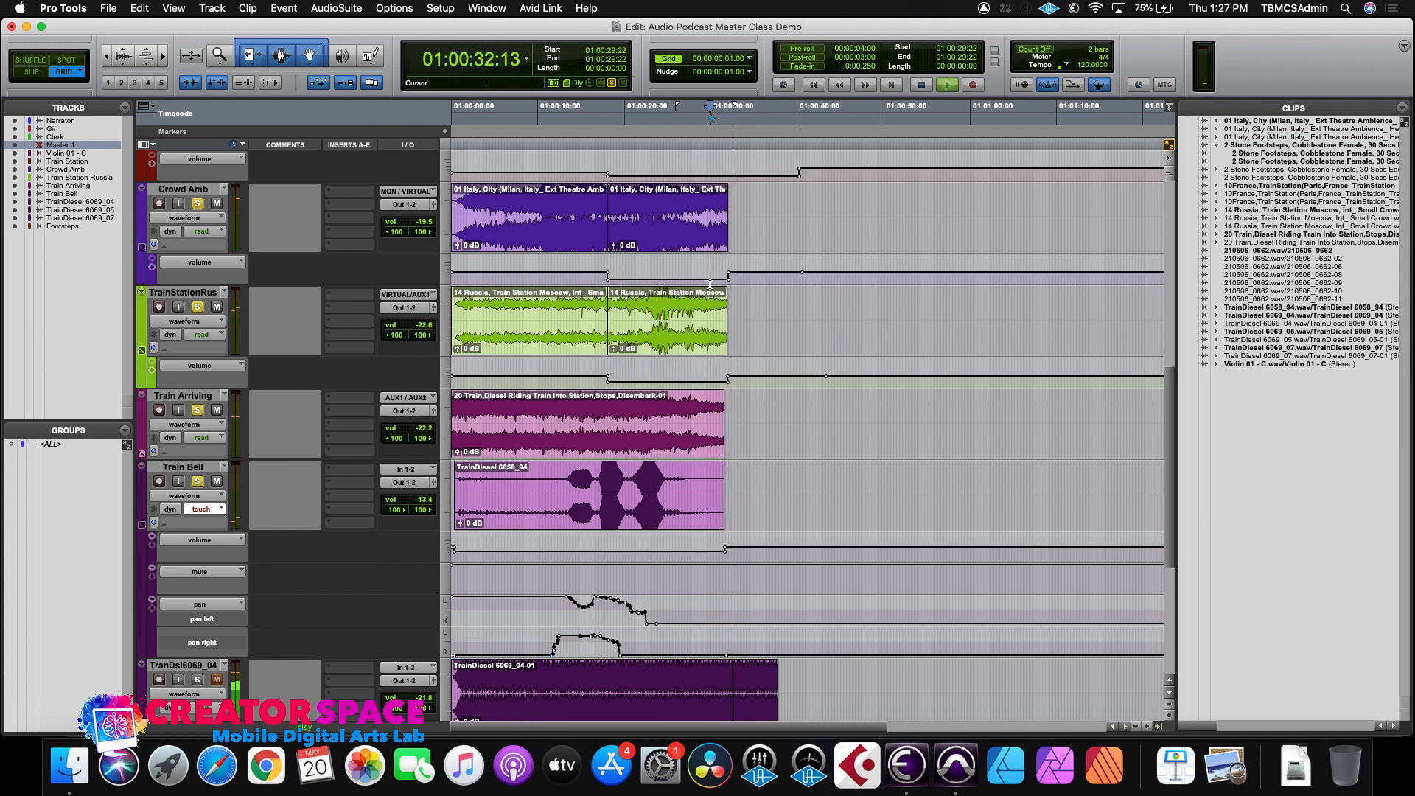
key(space)
- Add fade-outs to the clip ends, starting at 01:00:29:10 on Train Arriving, 01:00:30:00 on Train Station Russia and 01:00:30:04 on Crowd Amb
drag(733, 106, 747, 105)
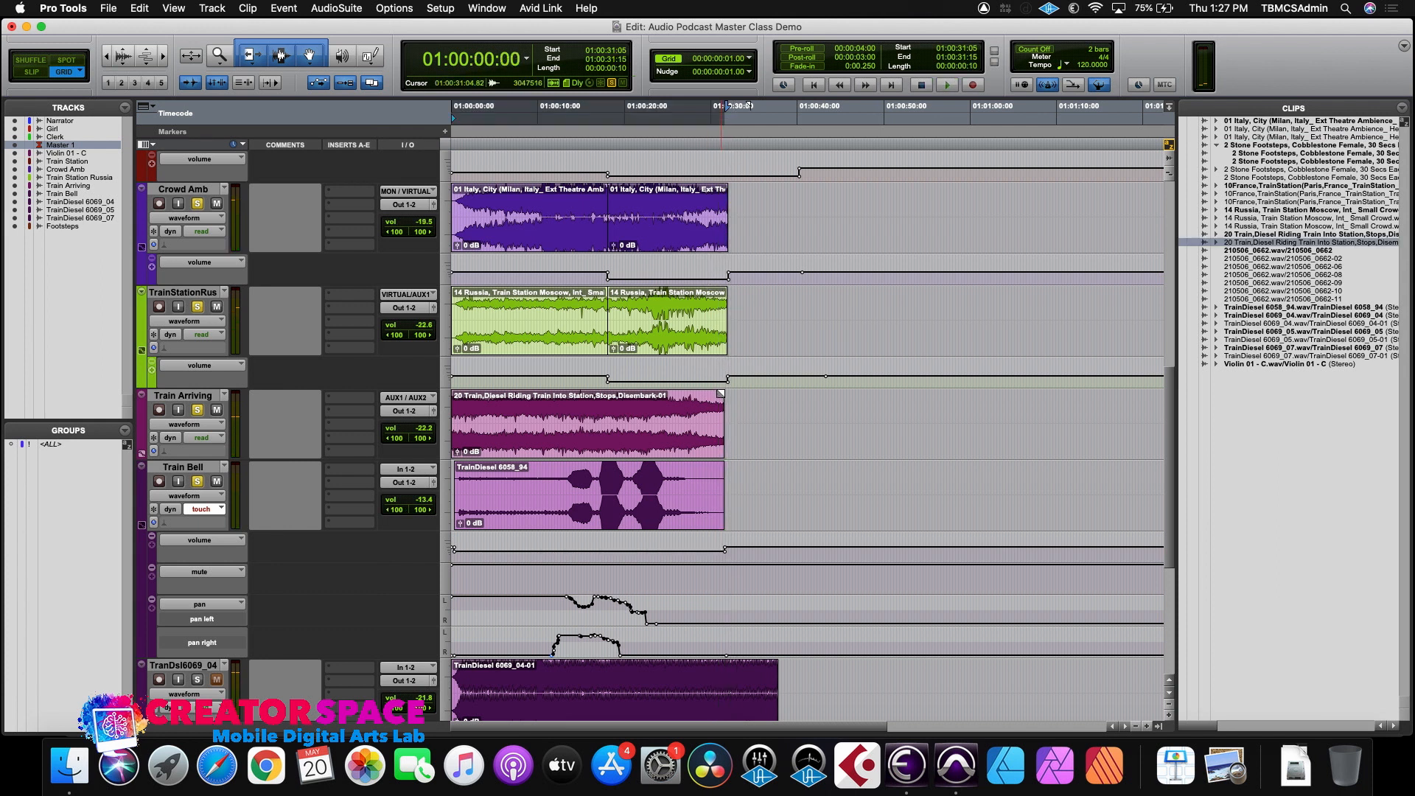
shift+click(703, 391)
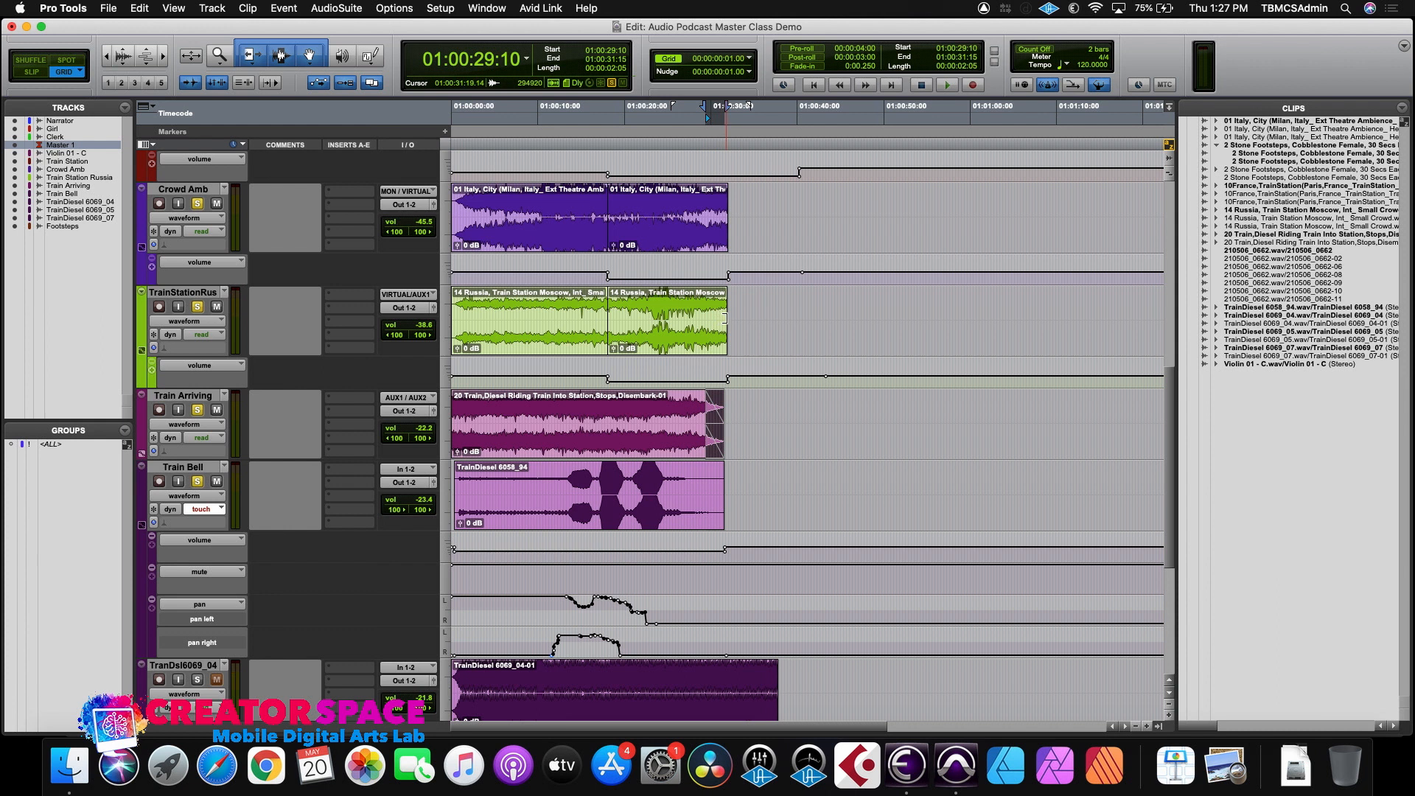
mouse_move(719, 293)
mouse_down()
mouse_move(607, 293)
mouse_move(712, 294)
mouse_up()
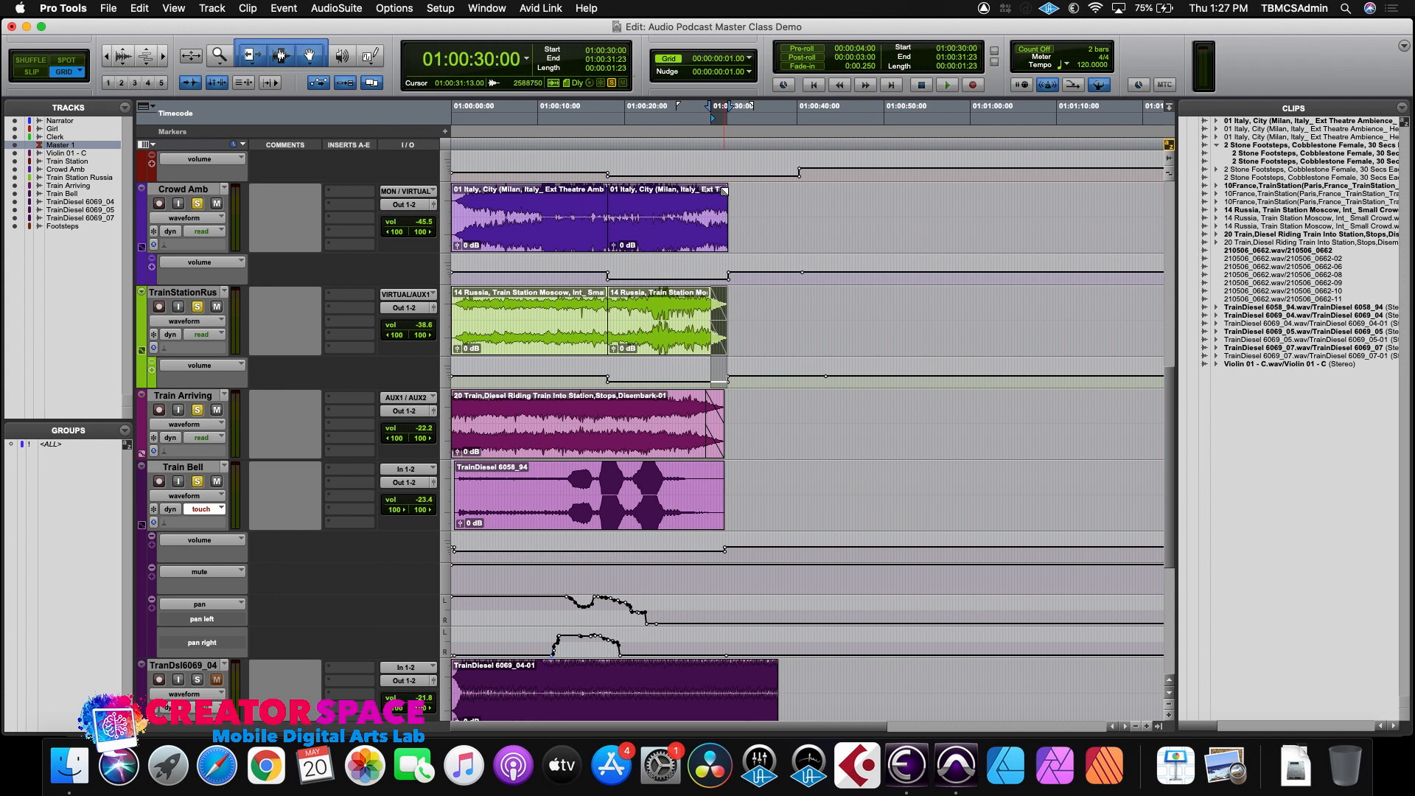
drag(727, 189, 712, 196)
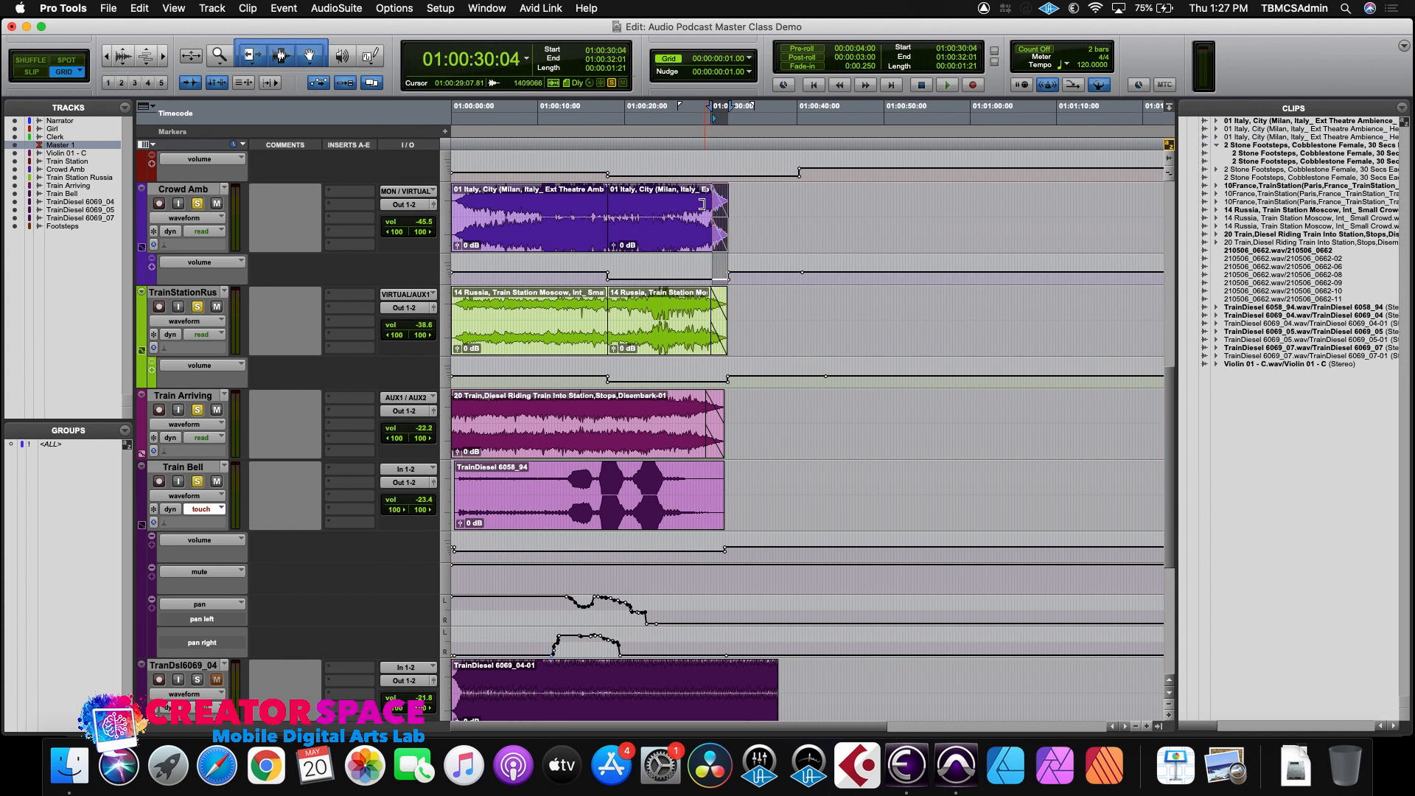
- Play the fade-outs from 01:00:28:17 and collapse the Train Bell track's automation lanes
click(699, 177)
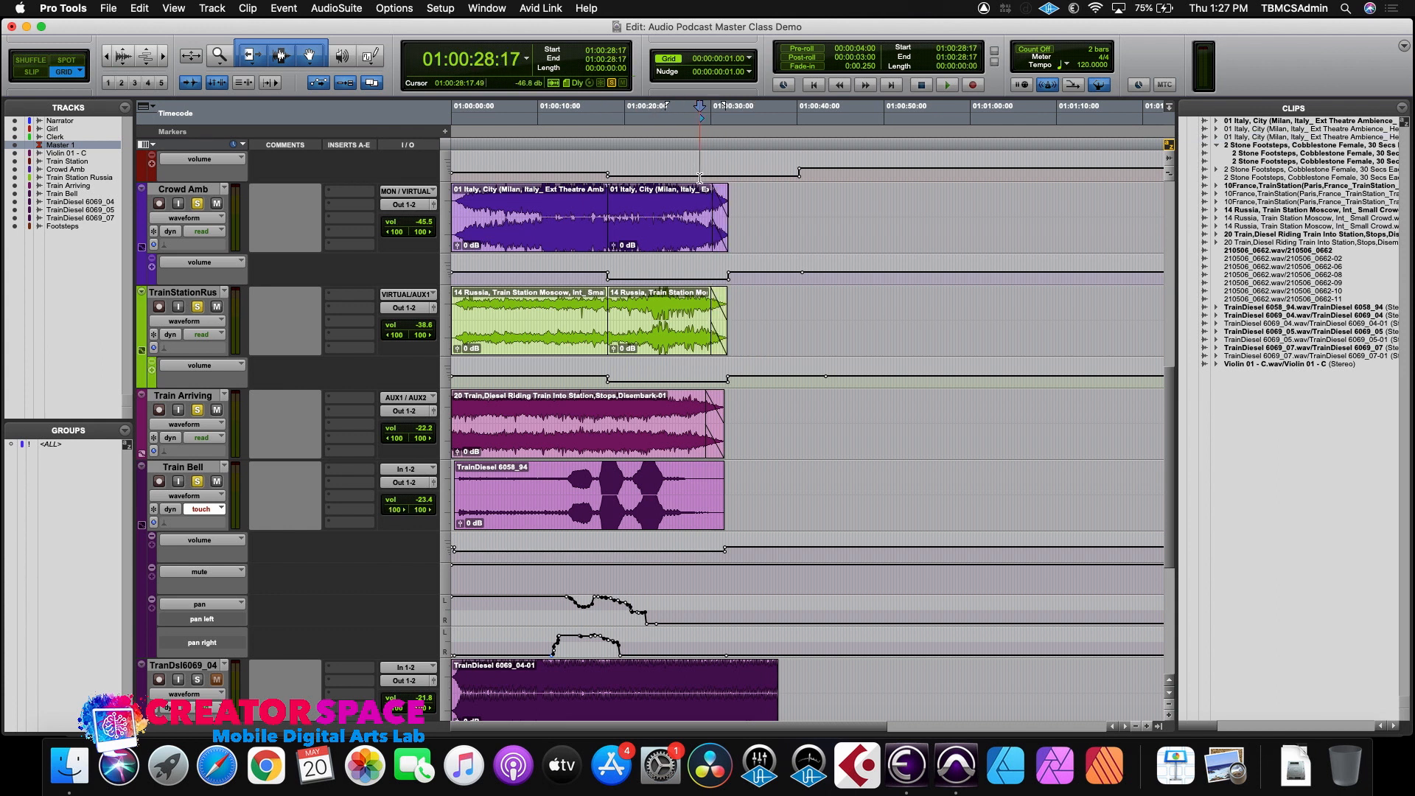
key(space)
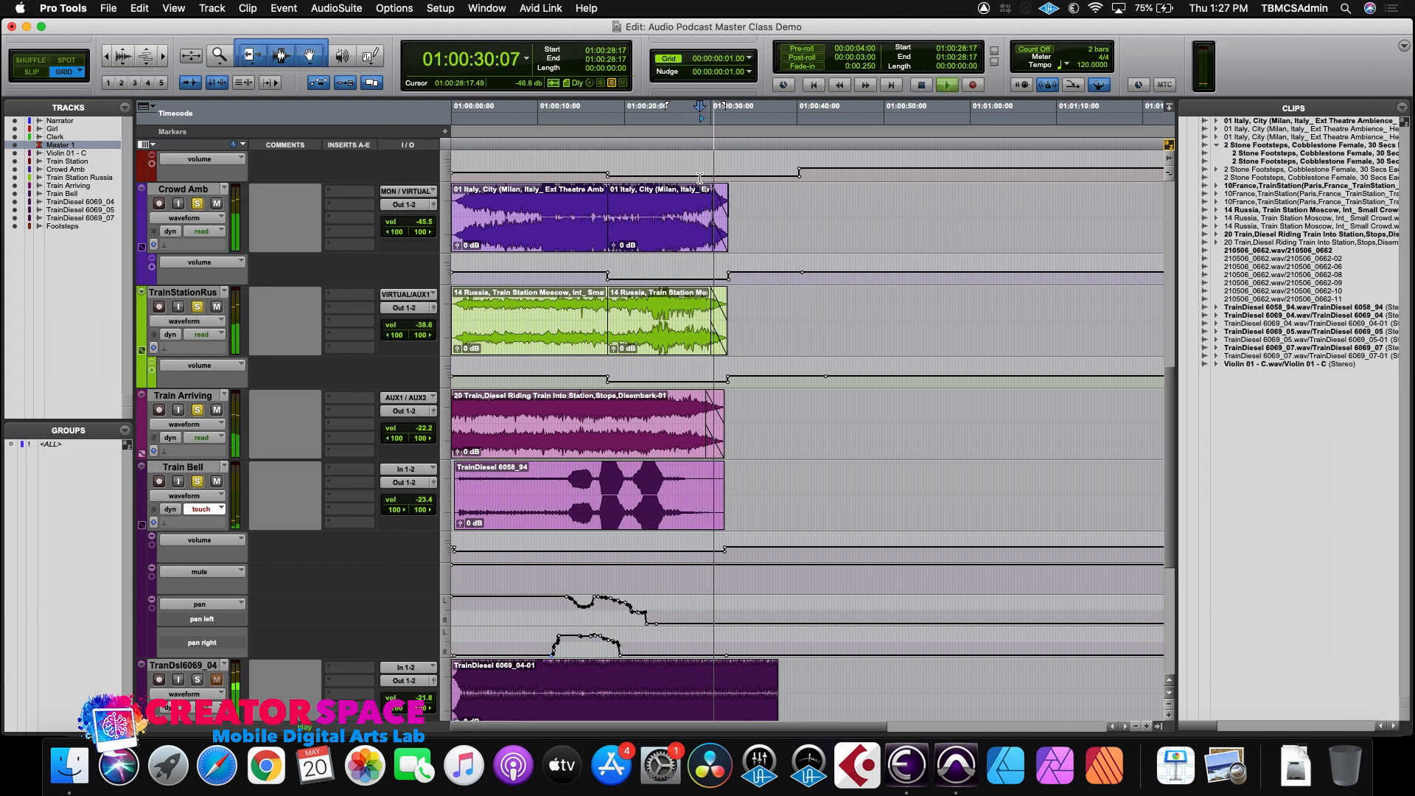
key(space)
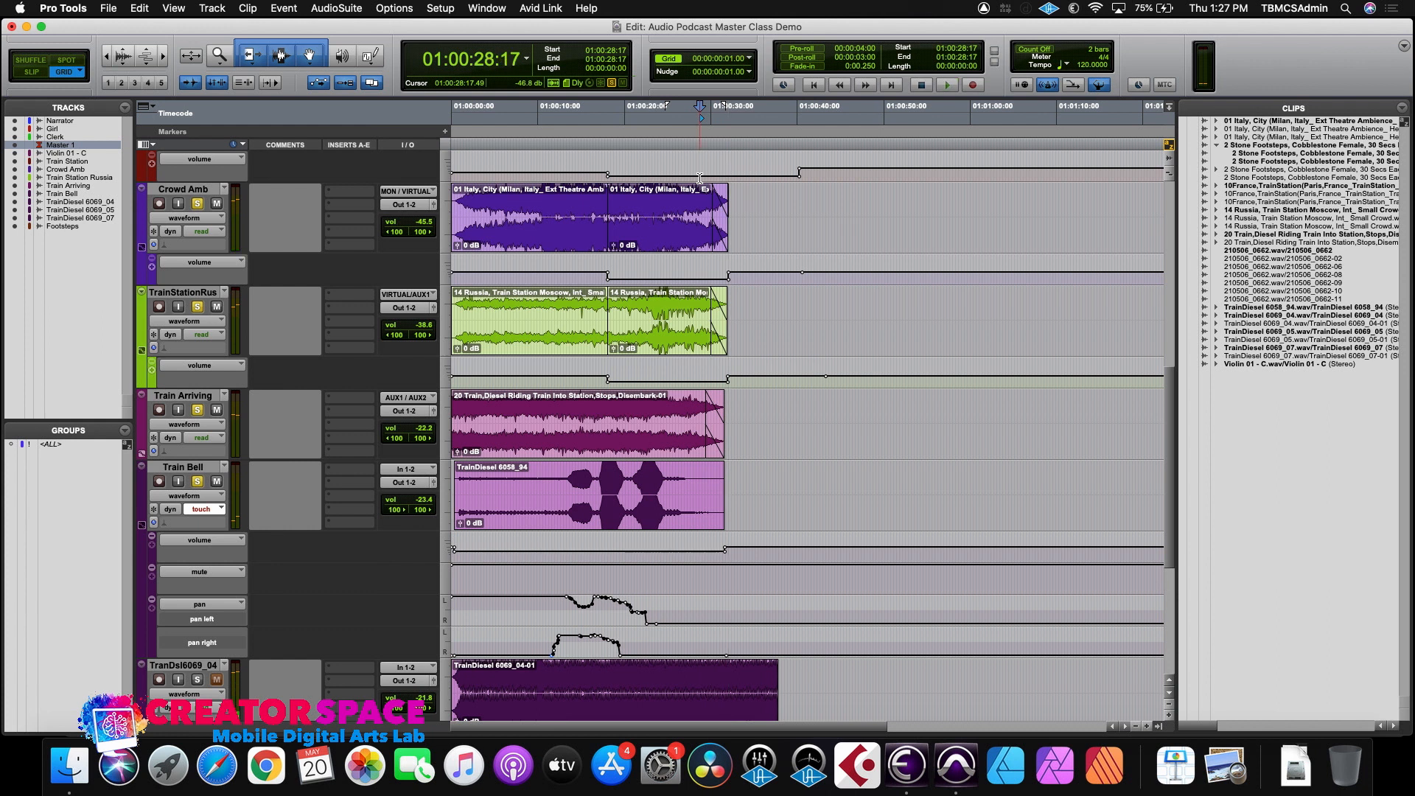
click(142, 526)
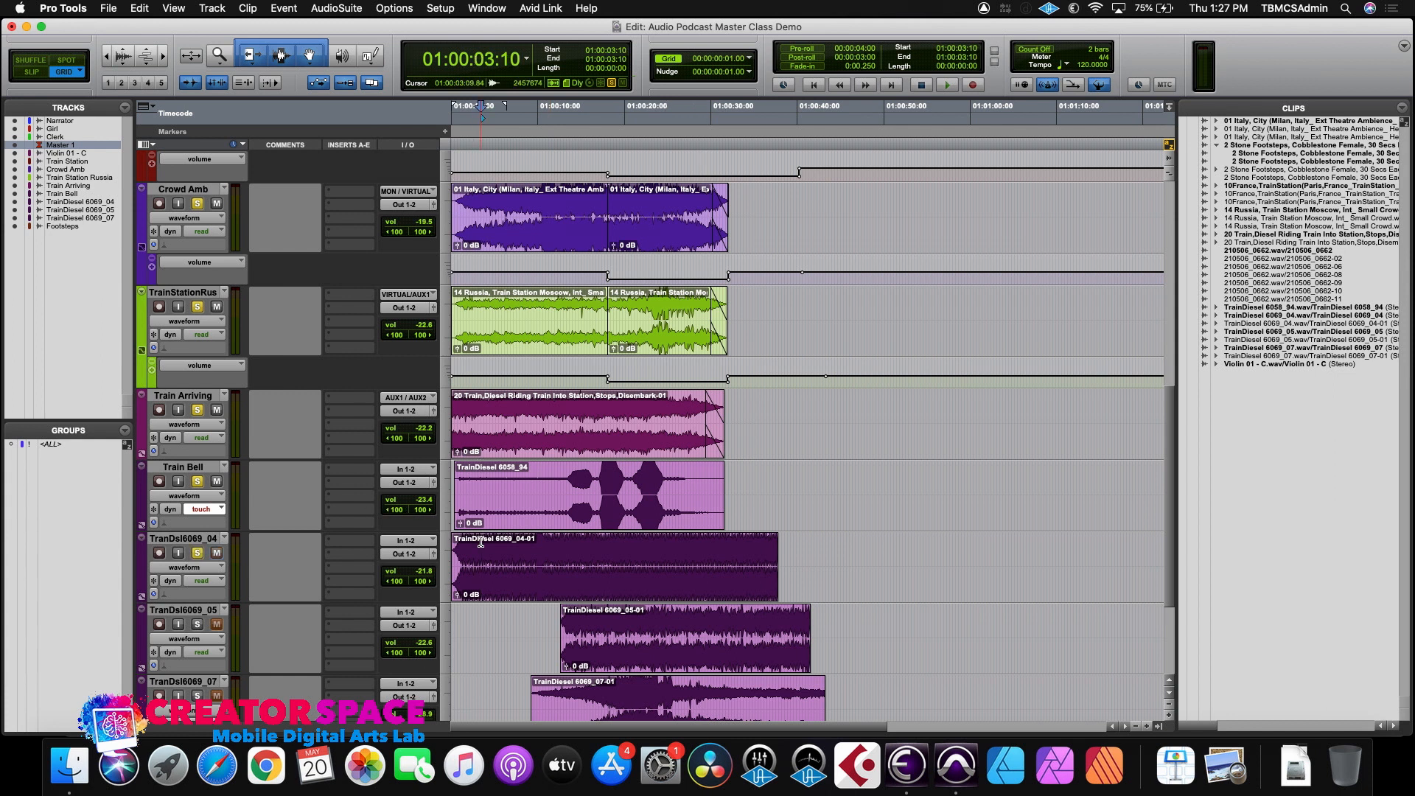
- Play the mix from 01:00:03:10 and lower the TrainDiesel 6069_04 clip's volume automation to -29.8 dB
key(space)
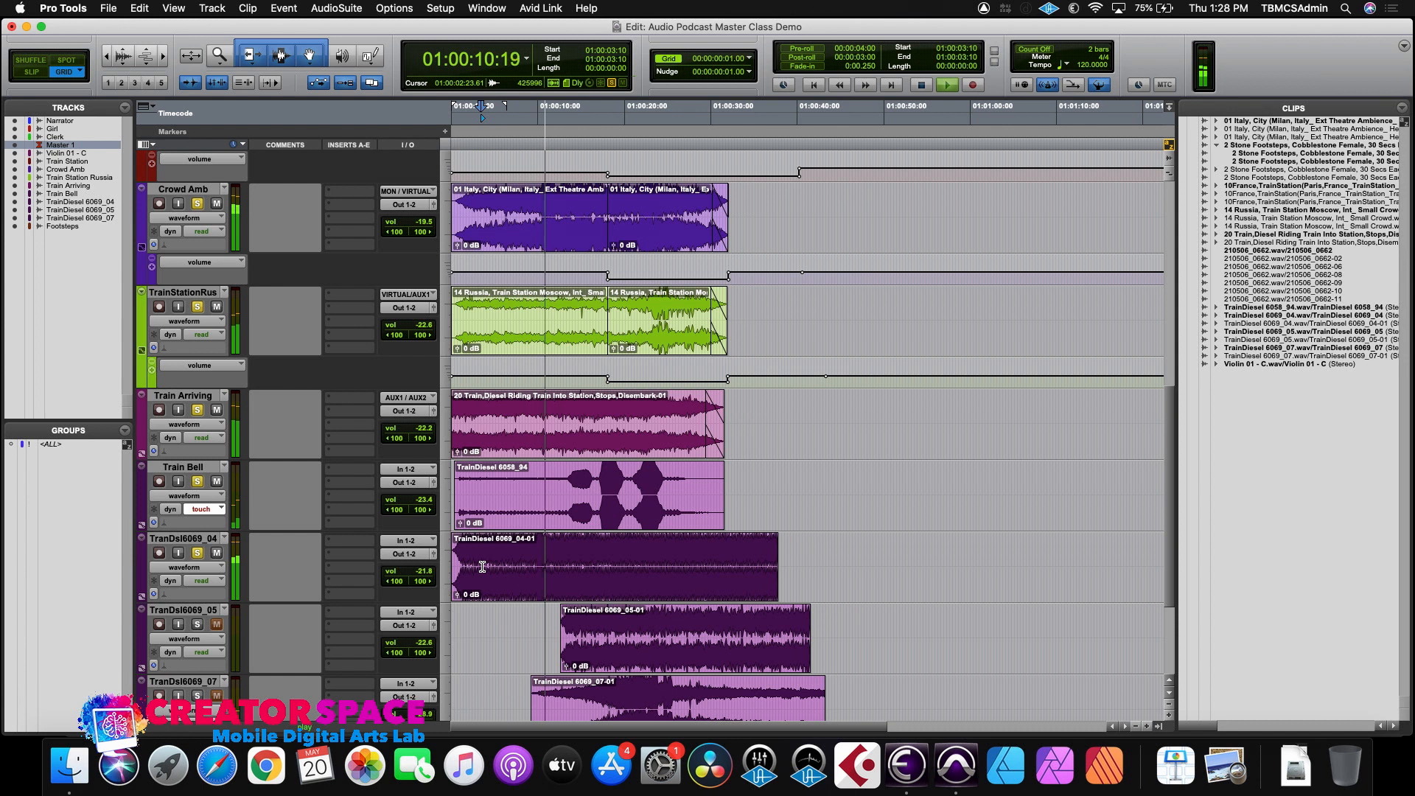
key(space)
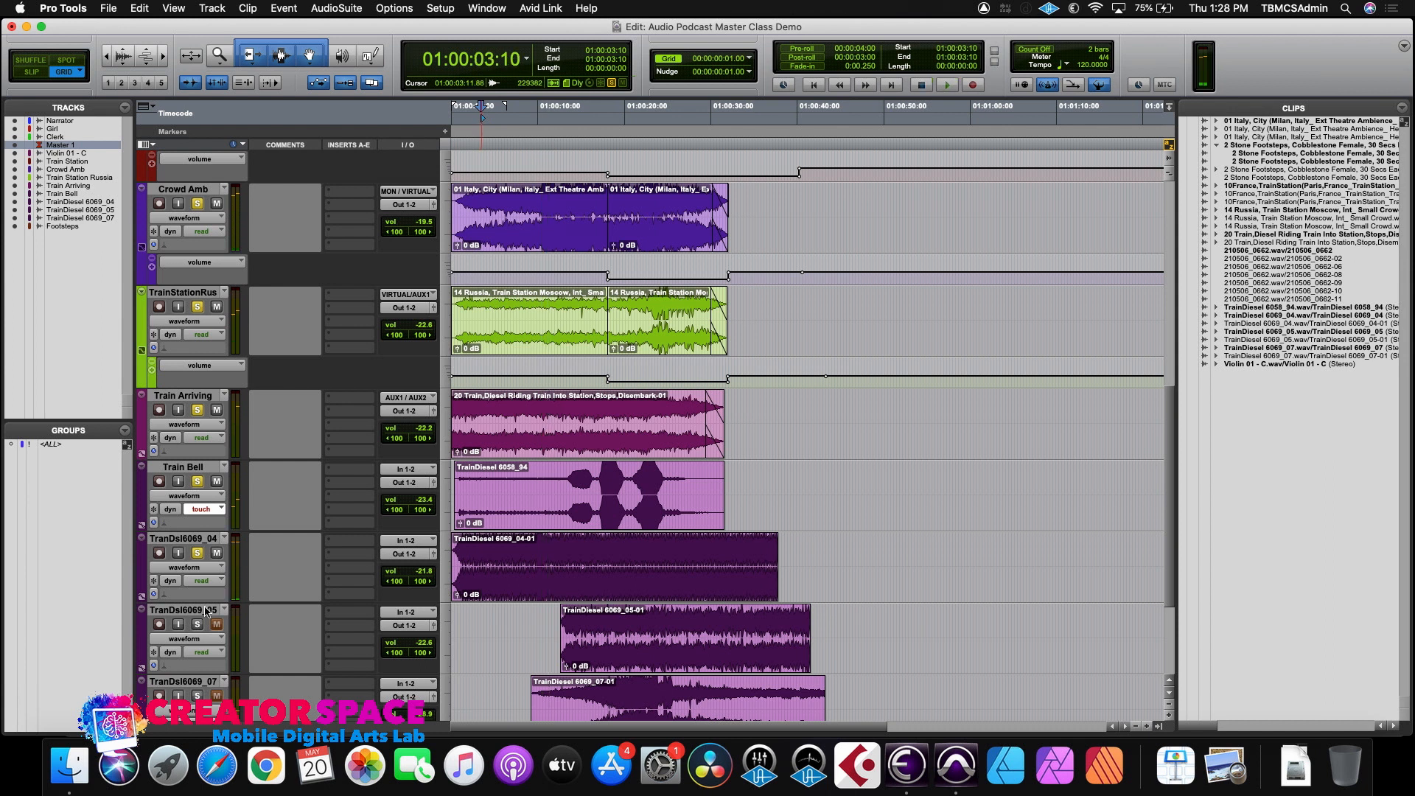
click(143, 597)
click(693, 594)
click(687, 611)
drag(686, 610, 688, 614)
- Trim the end of the TrainDiesel 6069_04 clip to 01:00:31:17 and add a fade-out starting at 01:00:30:02
drag(773, 567, 729, 571)
click(723, 571)
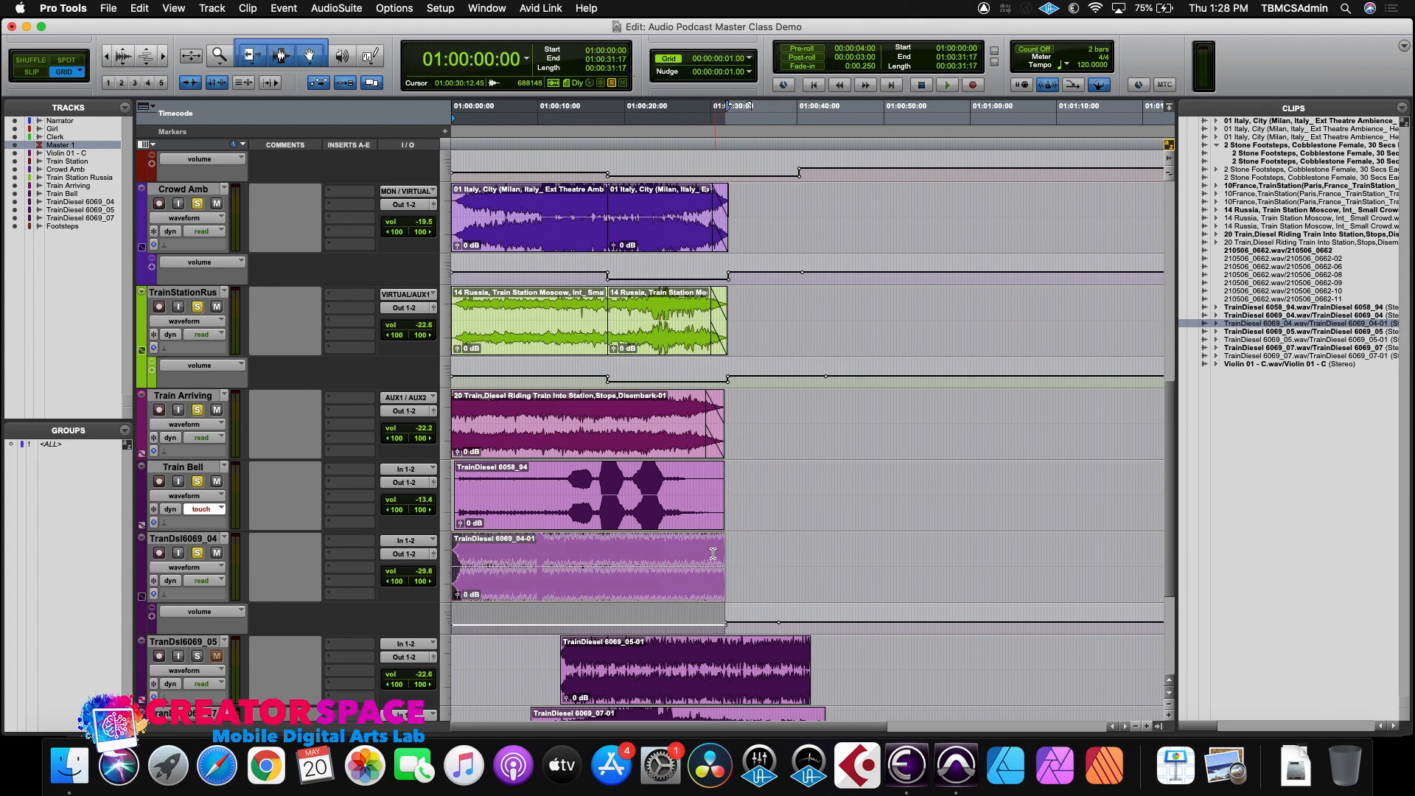
drag(718, 542, 711, 543)
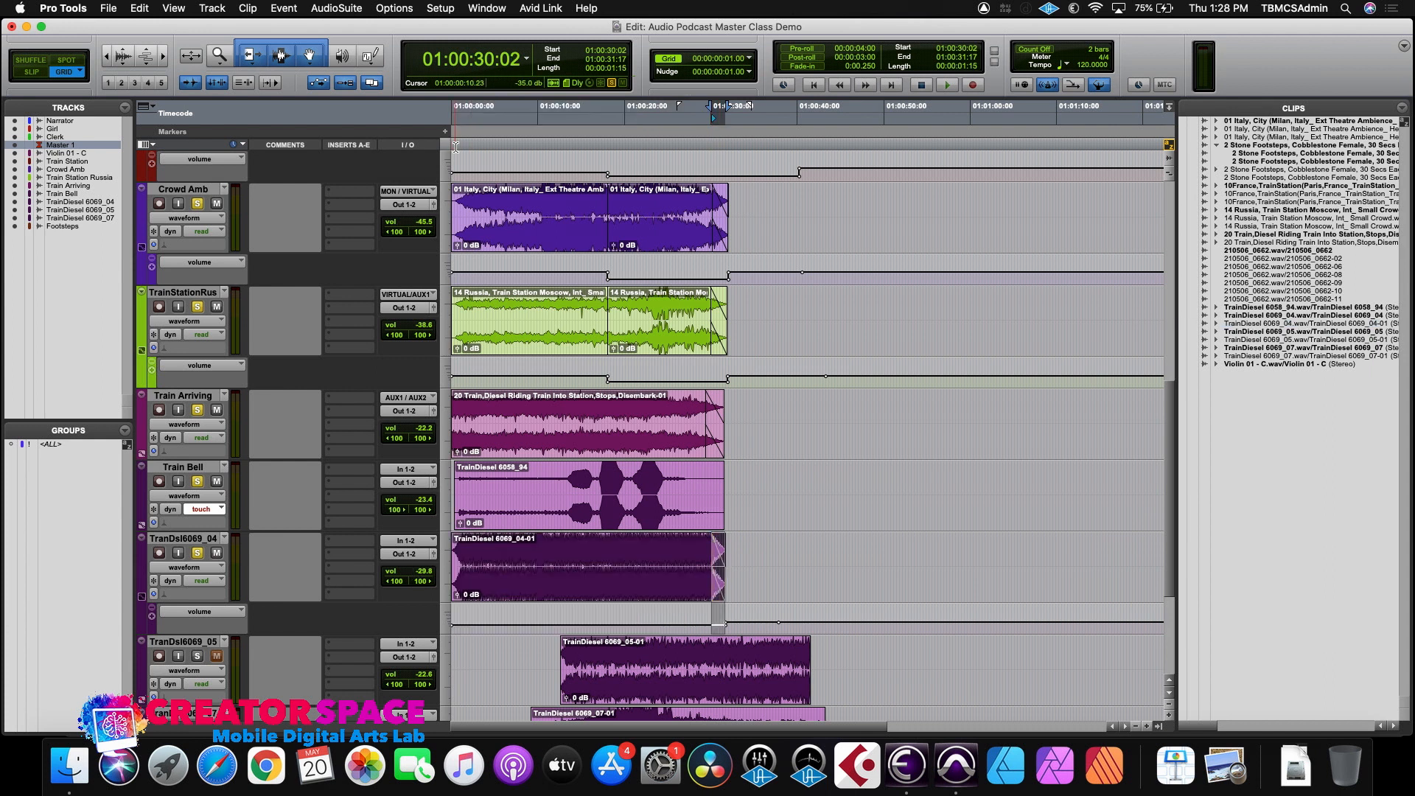
- Play the mix from 01:00:01:03 while reviewing the voice, violin and ambience tracks
key(space)
key(space)
click(461, 142)
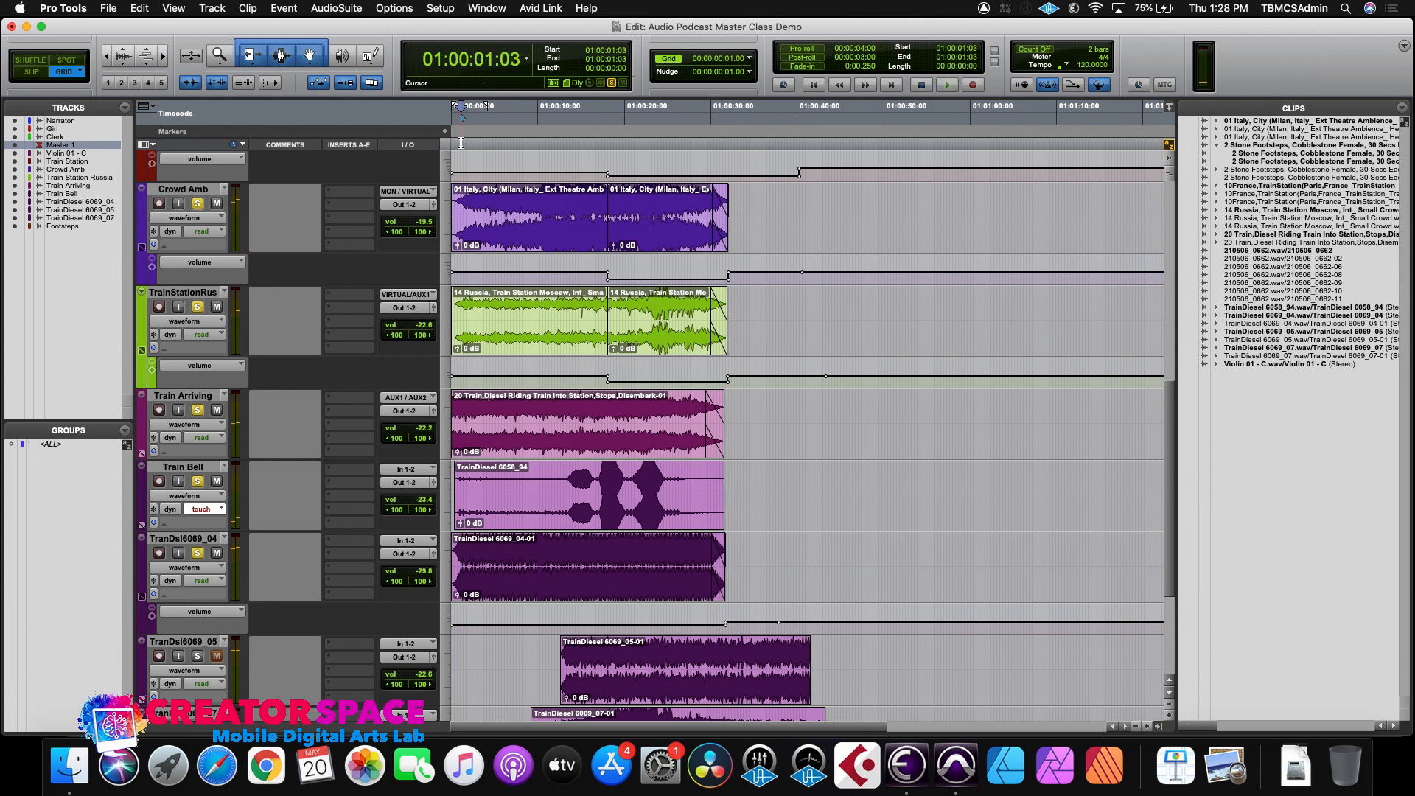
key(space)
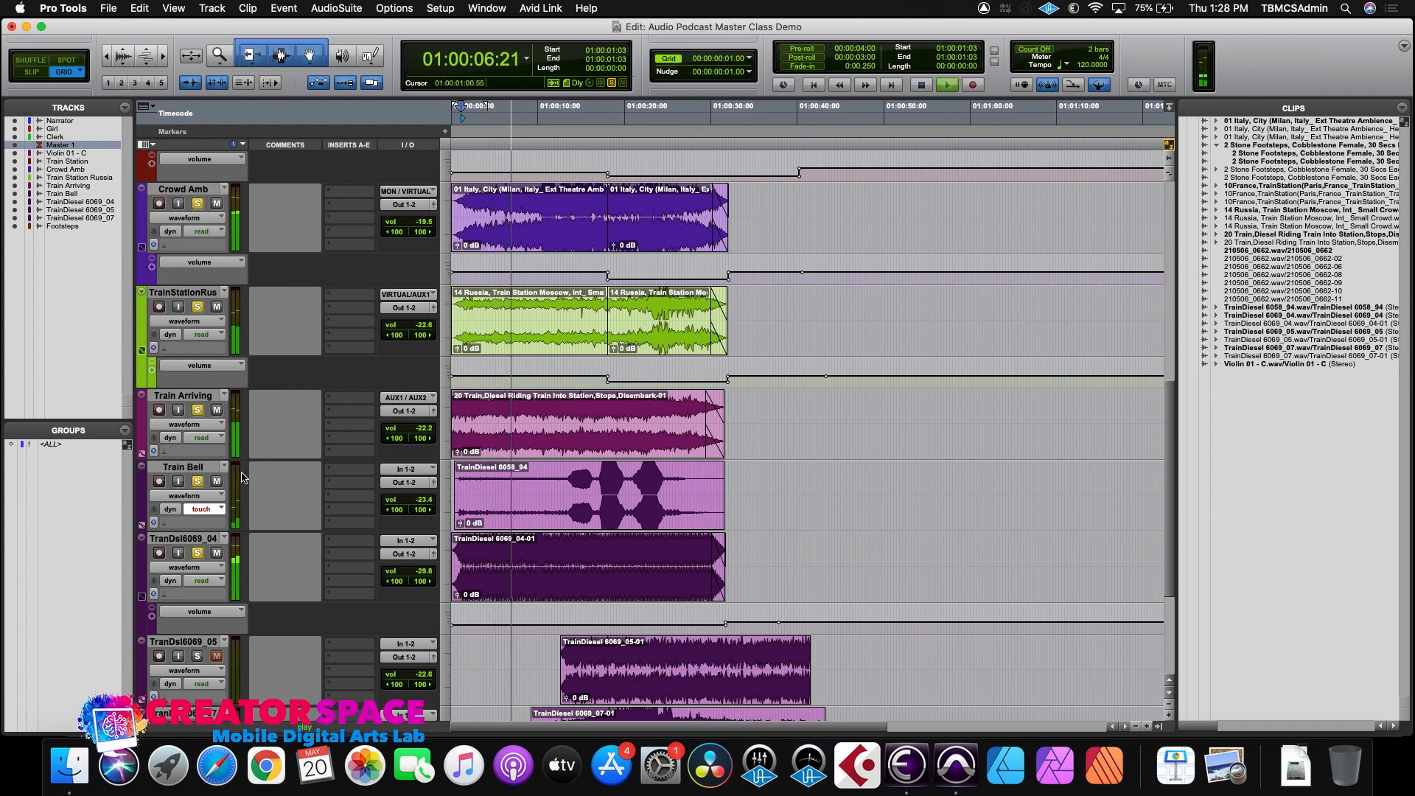
scroll(532, 421, up, 15)
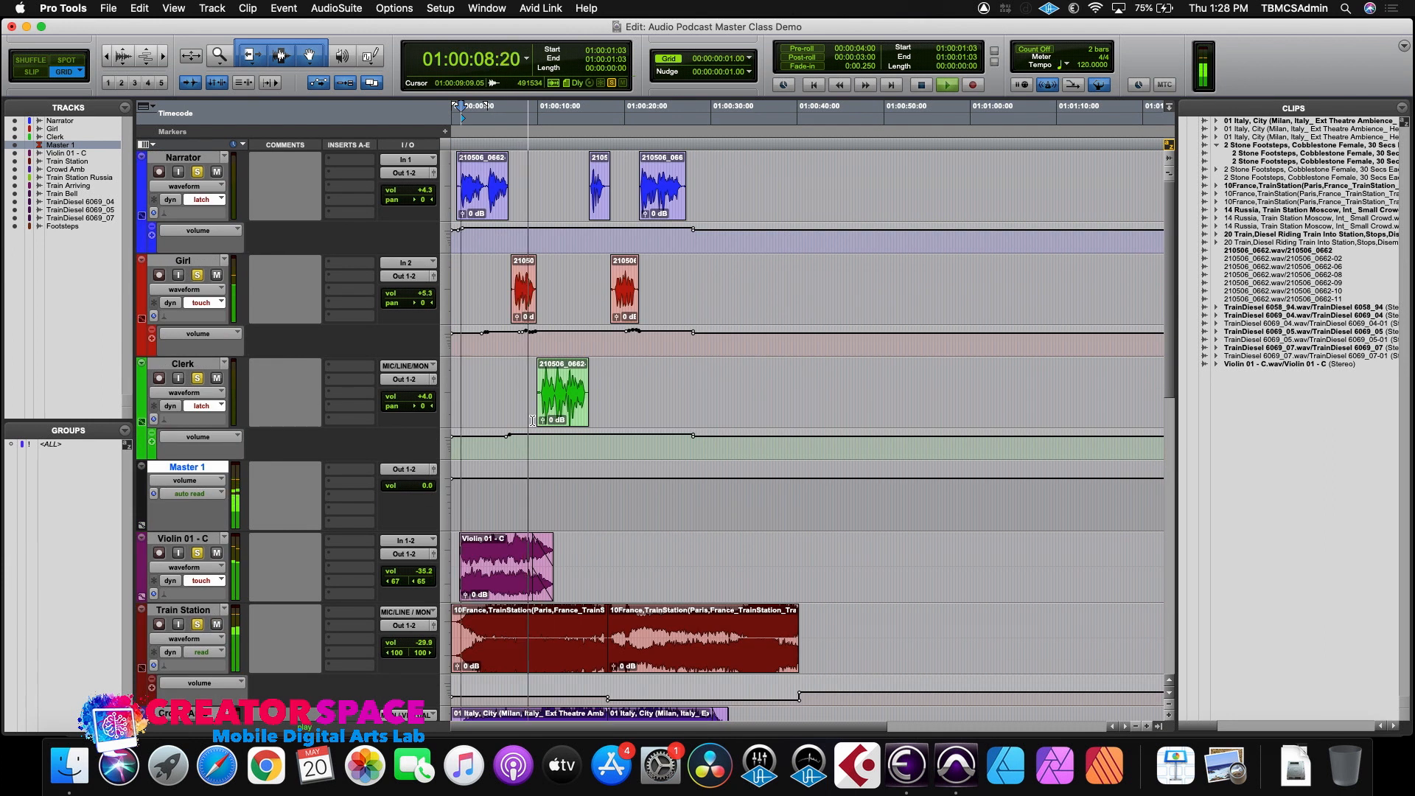
scroll(532, 421, down, 10)
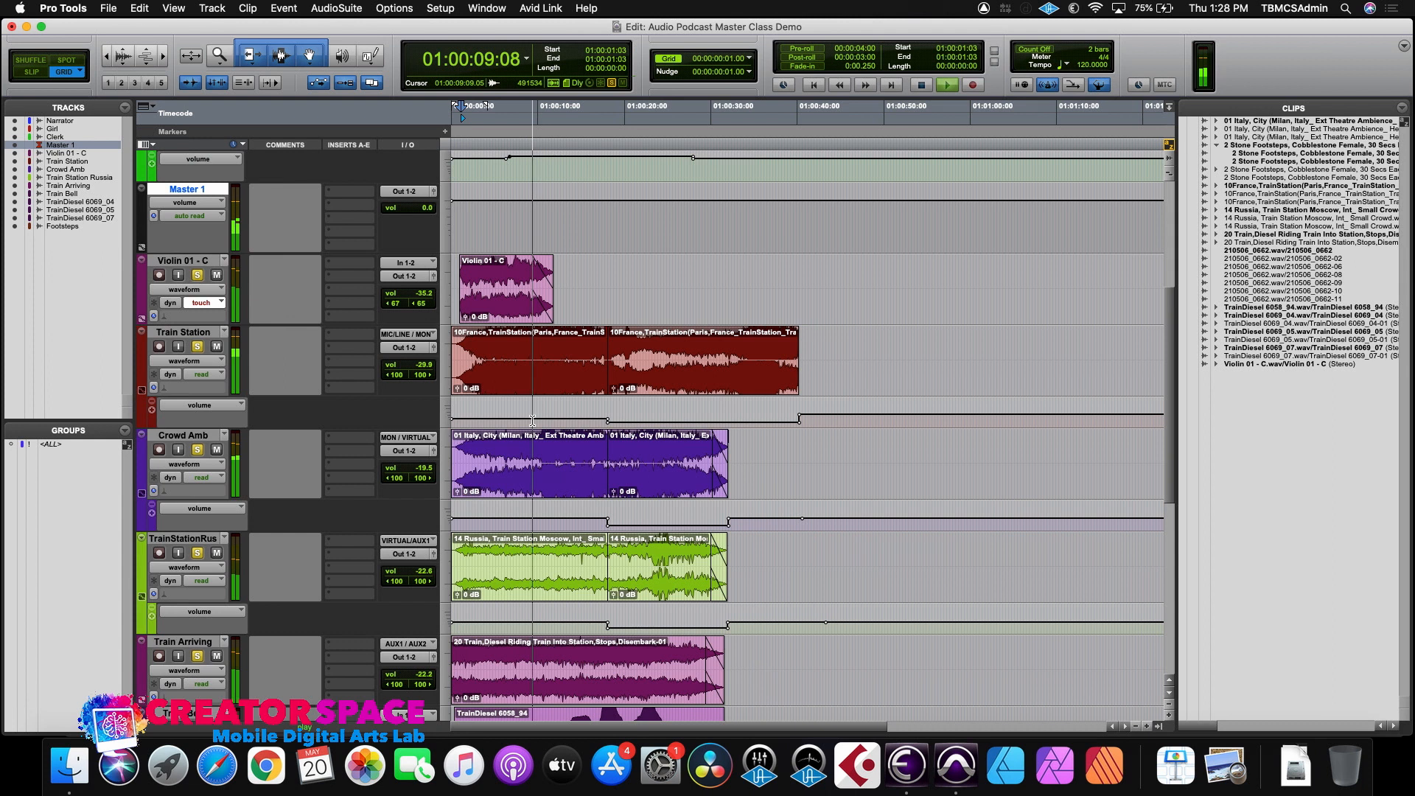
key(space)
- Record touch volume automation on Violin 01 - C in the Mix window from 01:00:00:10, raising it to -10.5 dB and lowering it to -21.0 dB
click(455, 267)
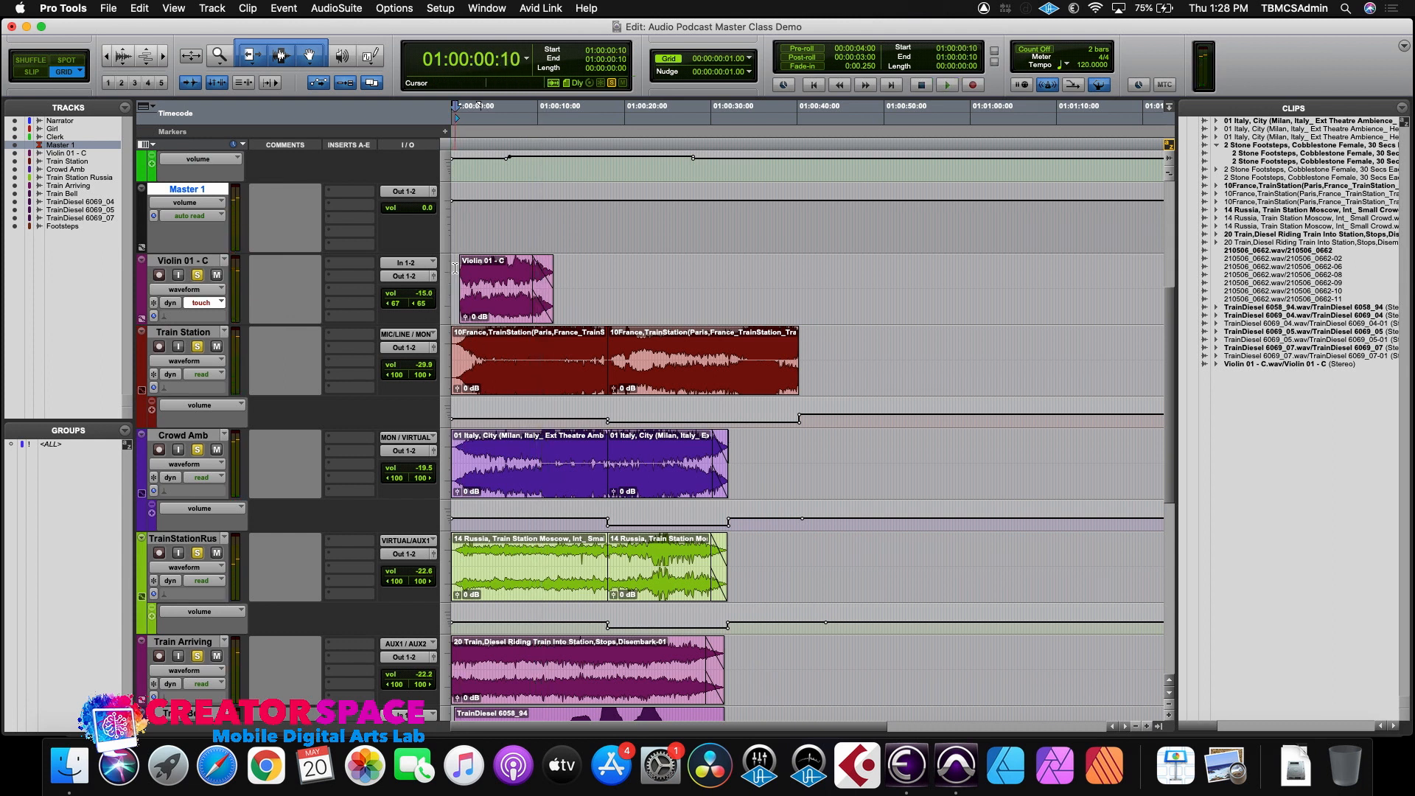
drag(477, 31, 479, 131)
click(498, 38)
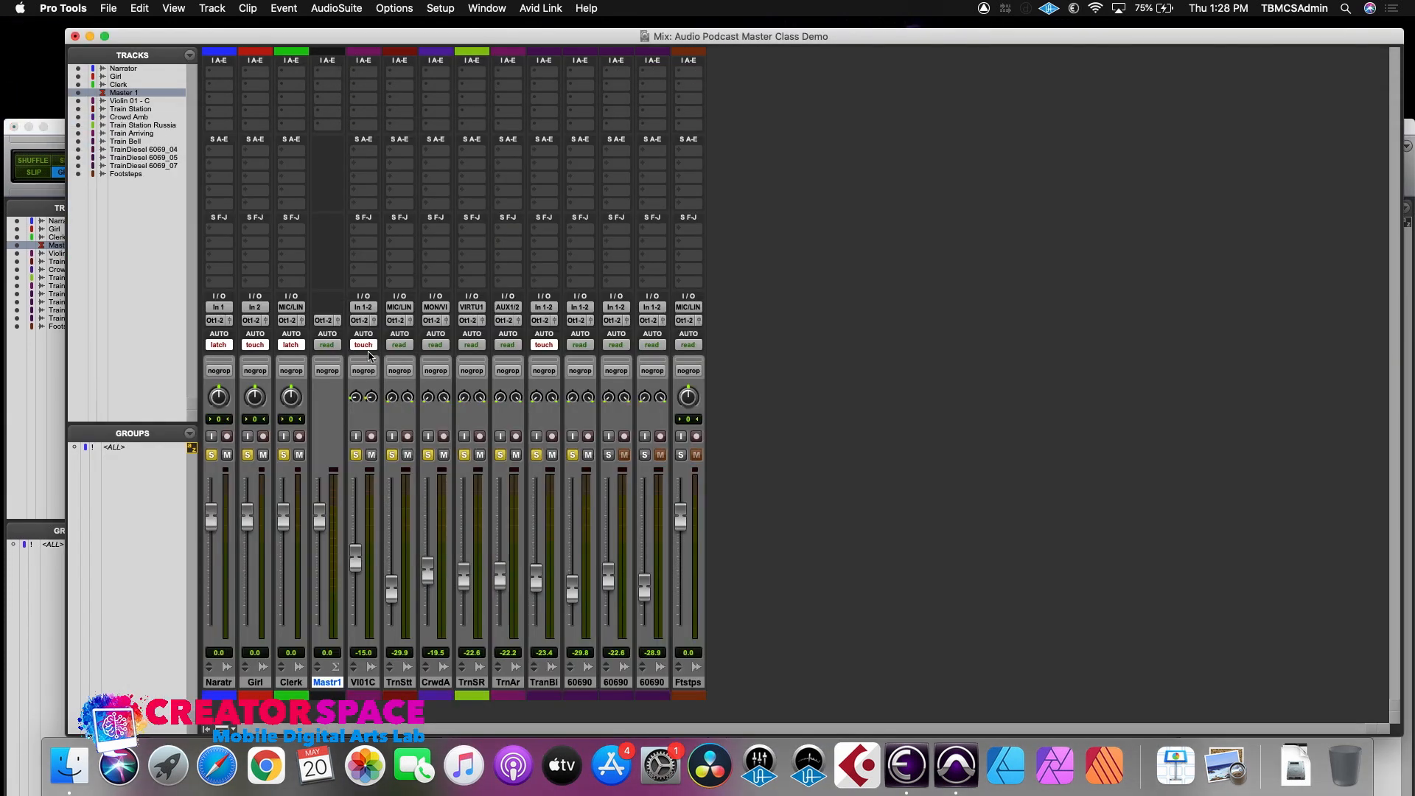
key(space)
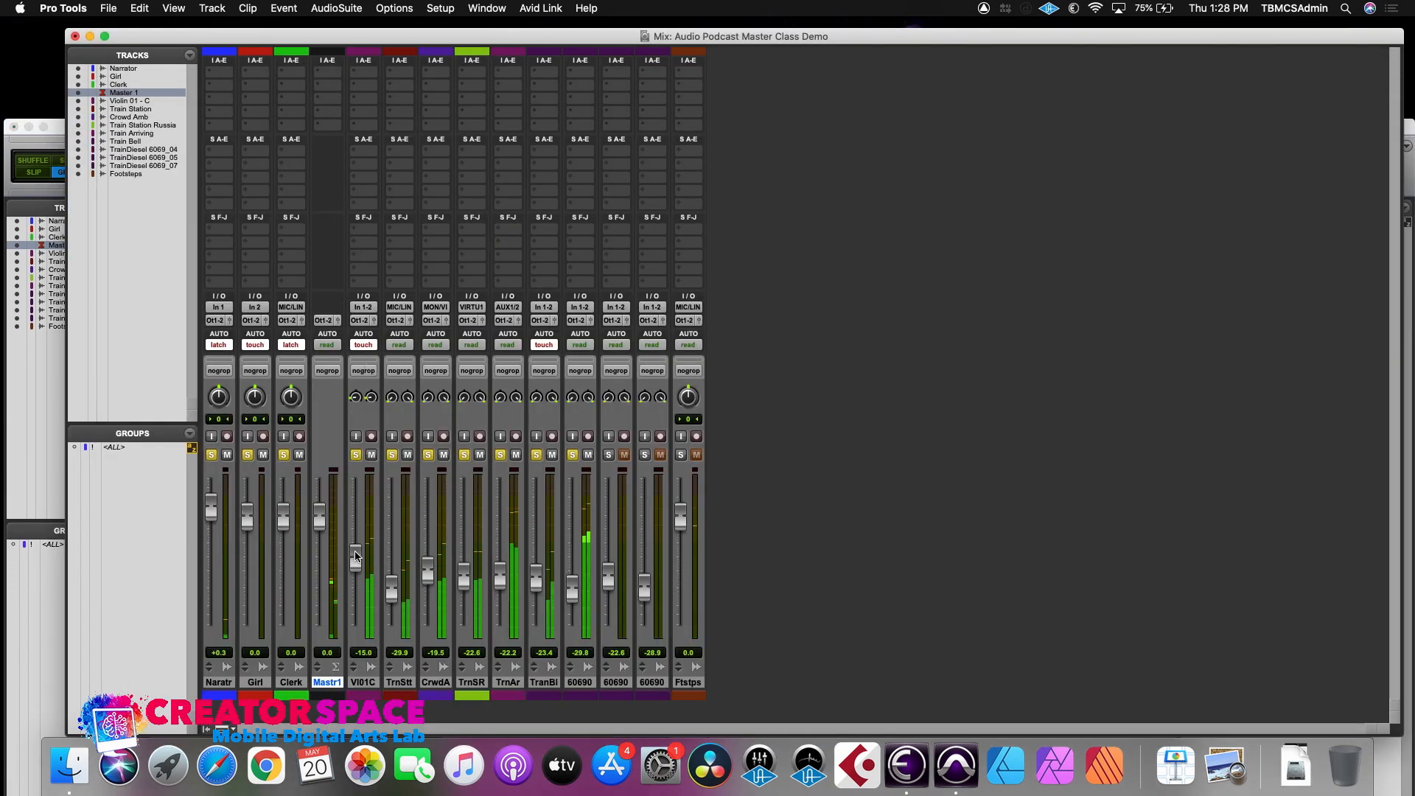
click(356, 551)
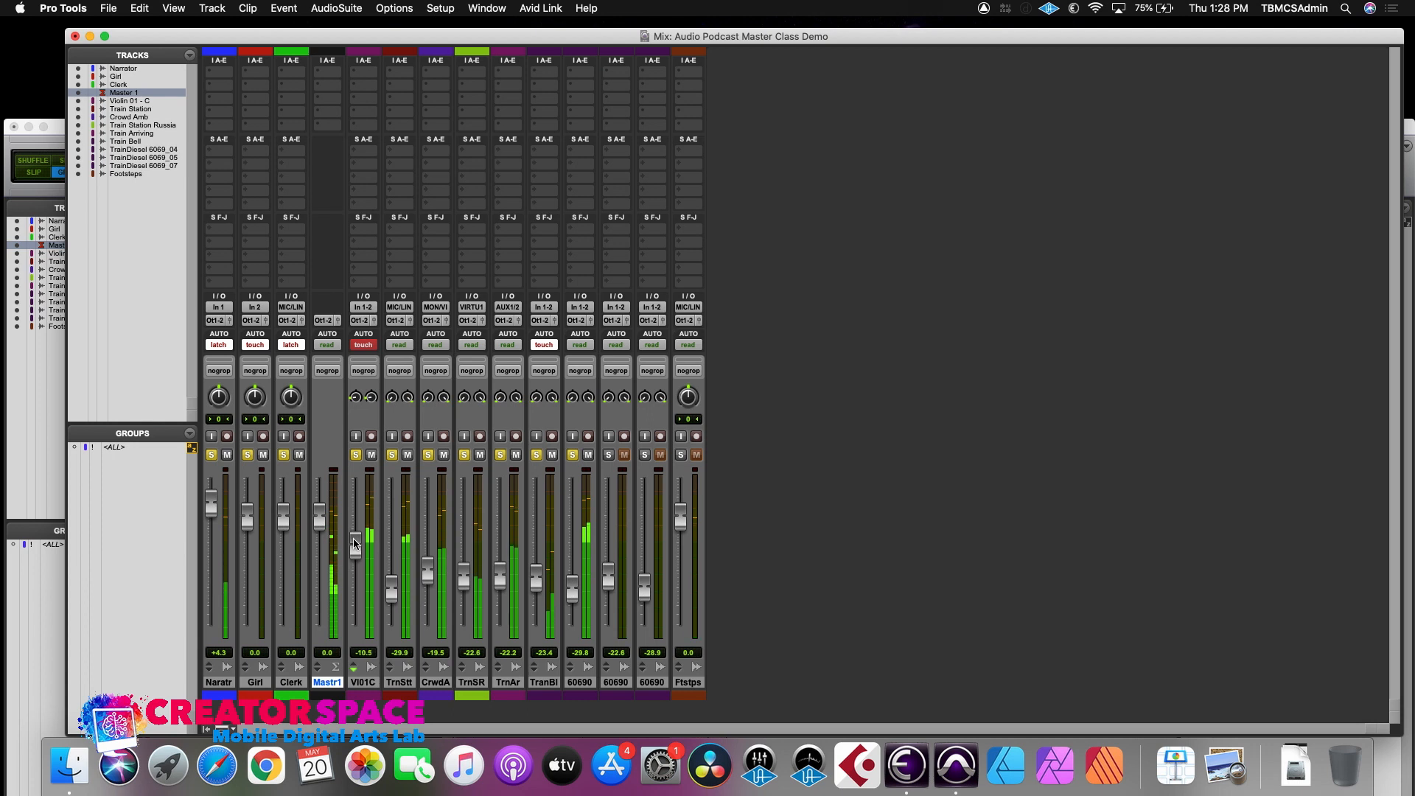
drag(356, 557, 356, 550)
drag(357, 577, 358, 581)
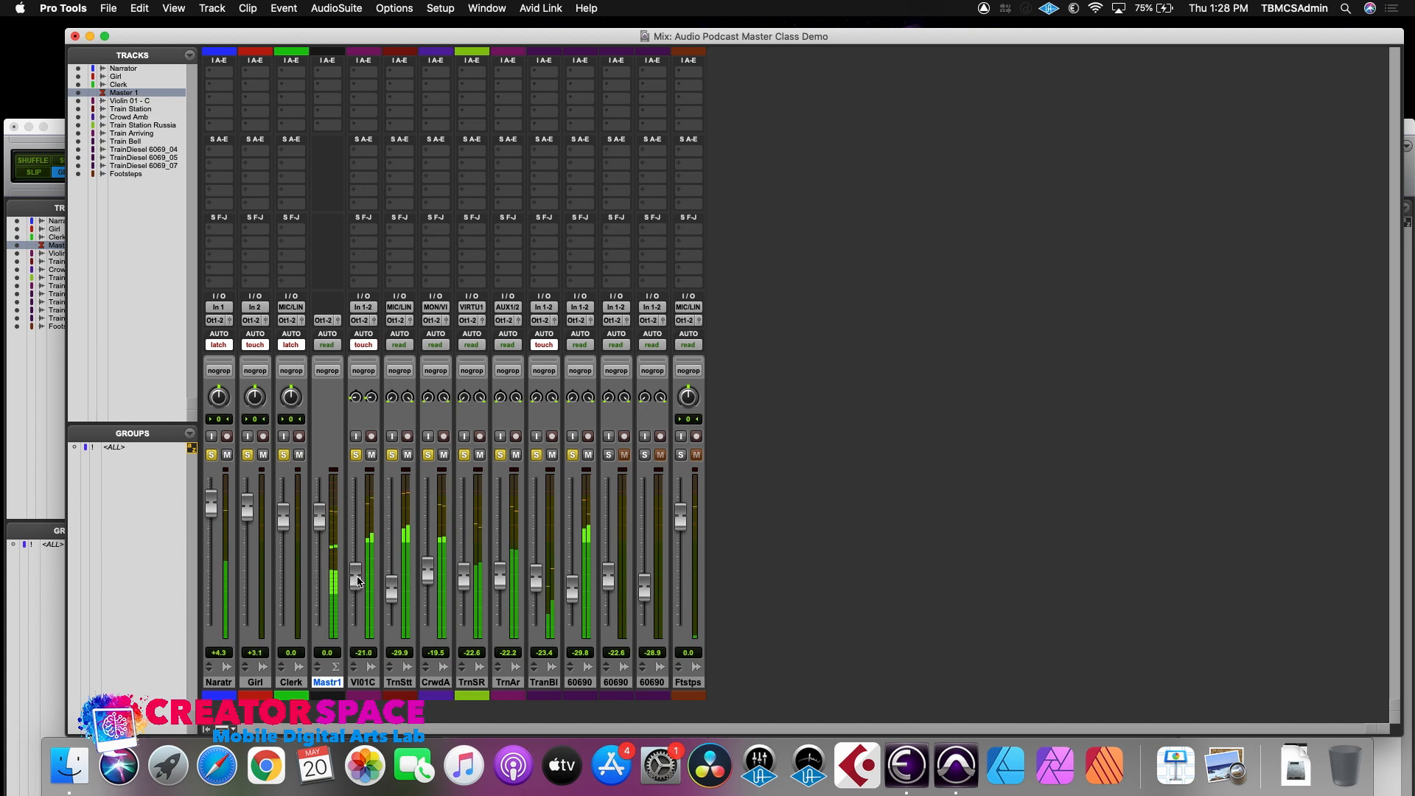
key(space)
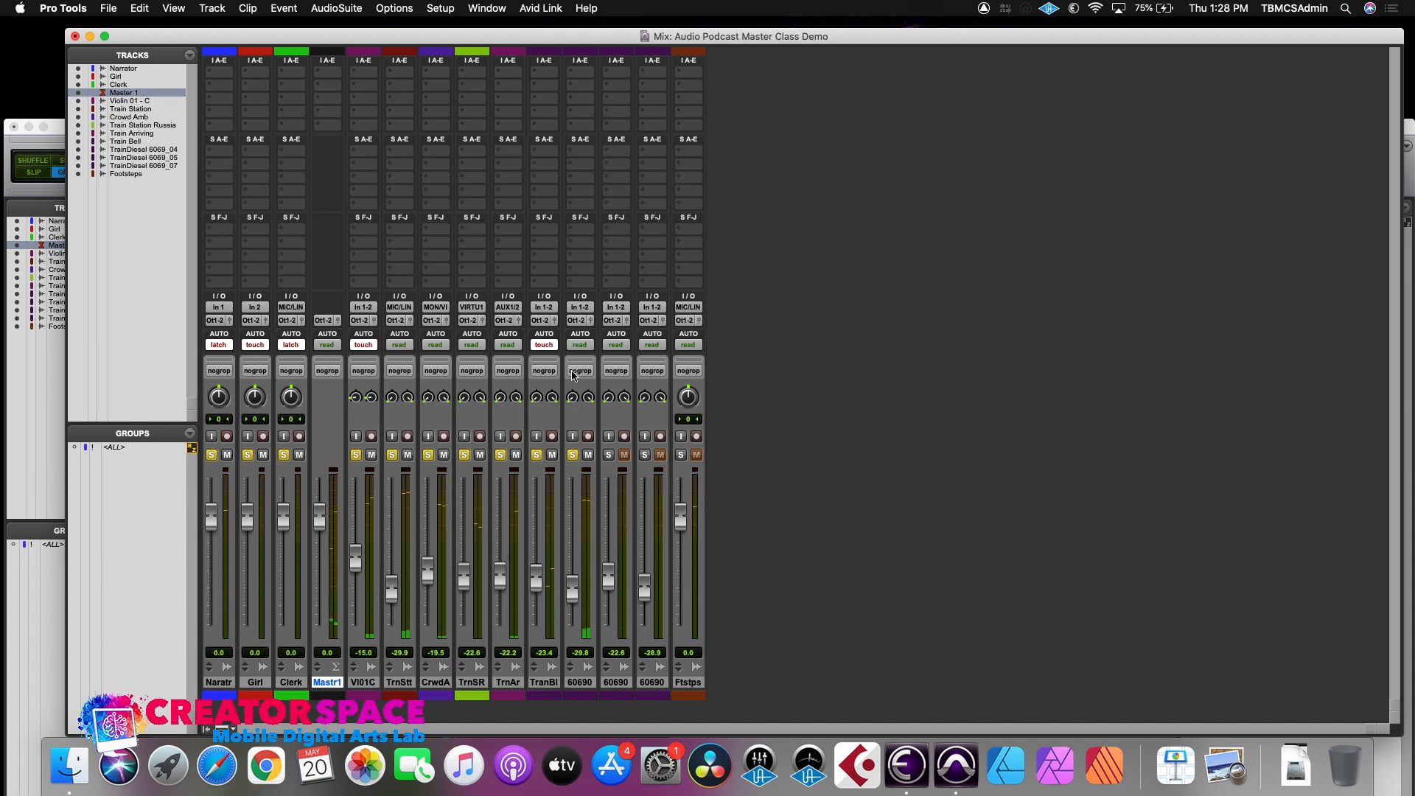
- Move the Violin 01 - C clip in the Edit window to start at 01:00:00:00 and play the mix from there
click(1402, 127)
drag(503, 404, 495, 404)
key(space)
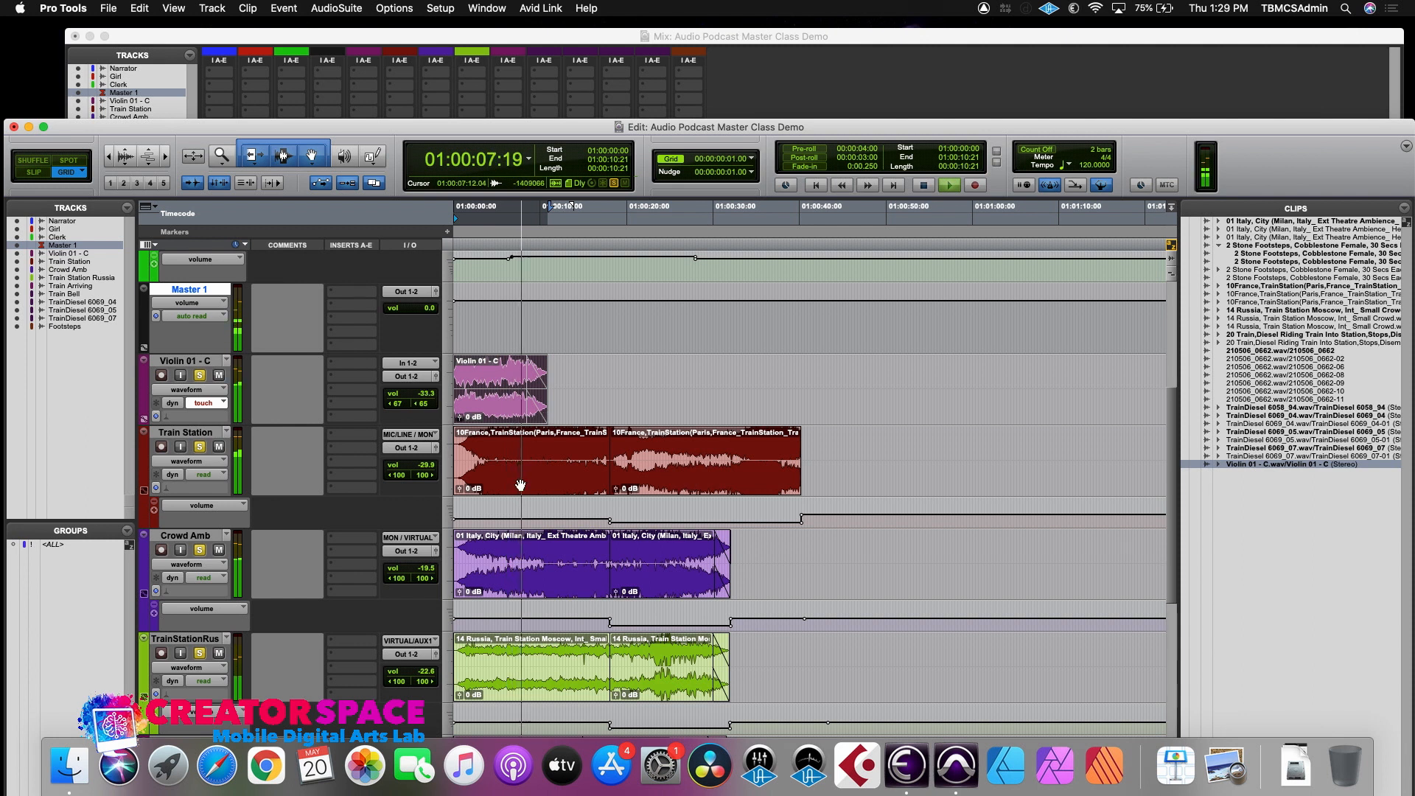
scroll(520, 485, down, 10)
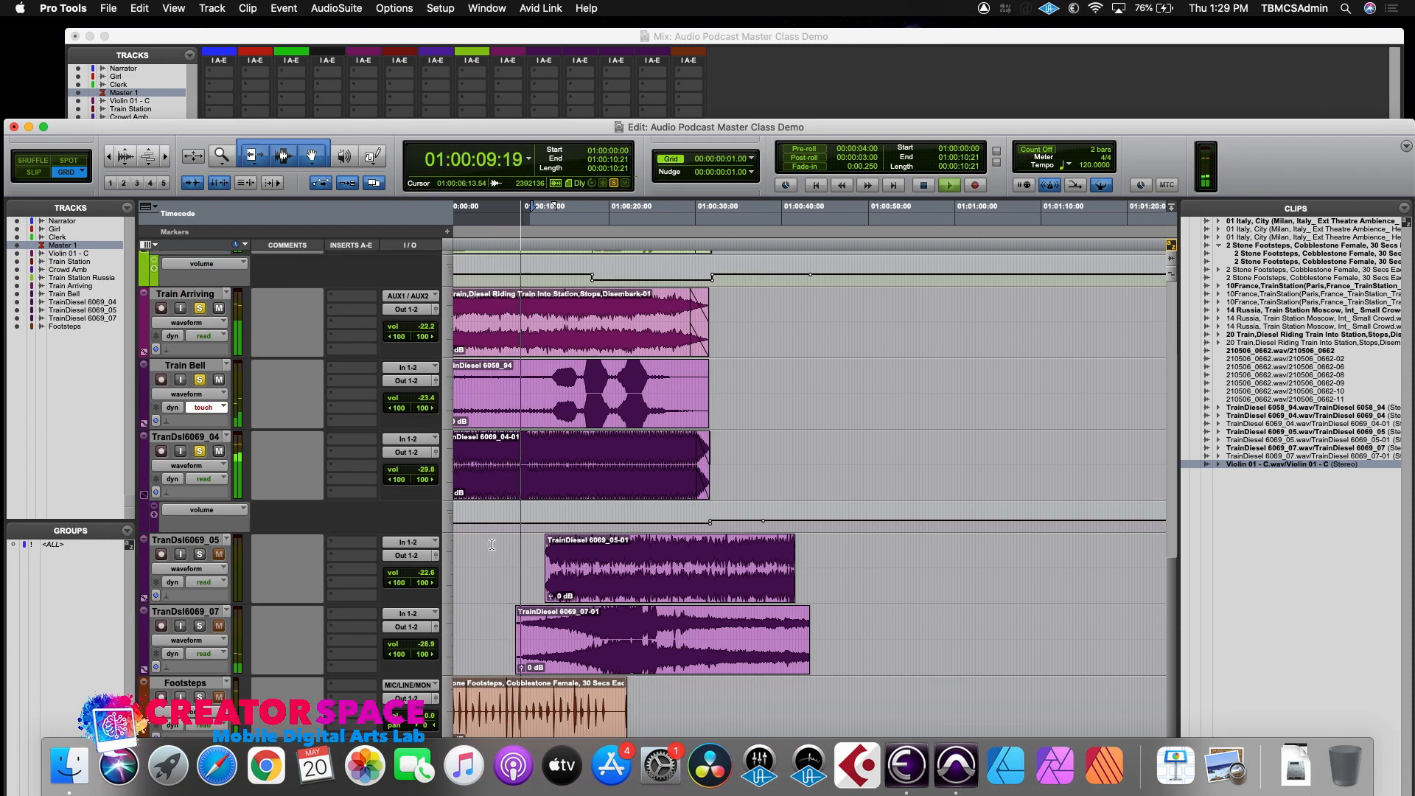
key(space)
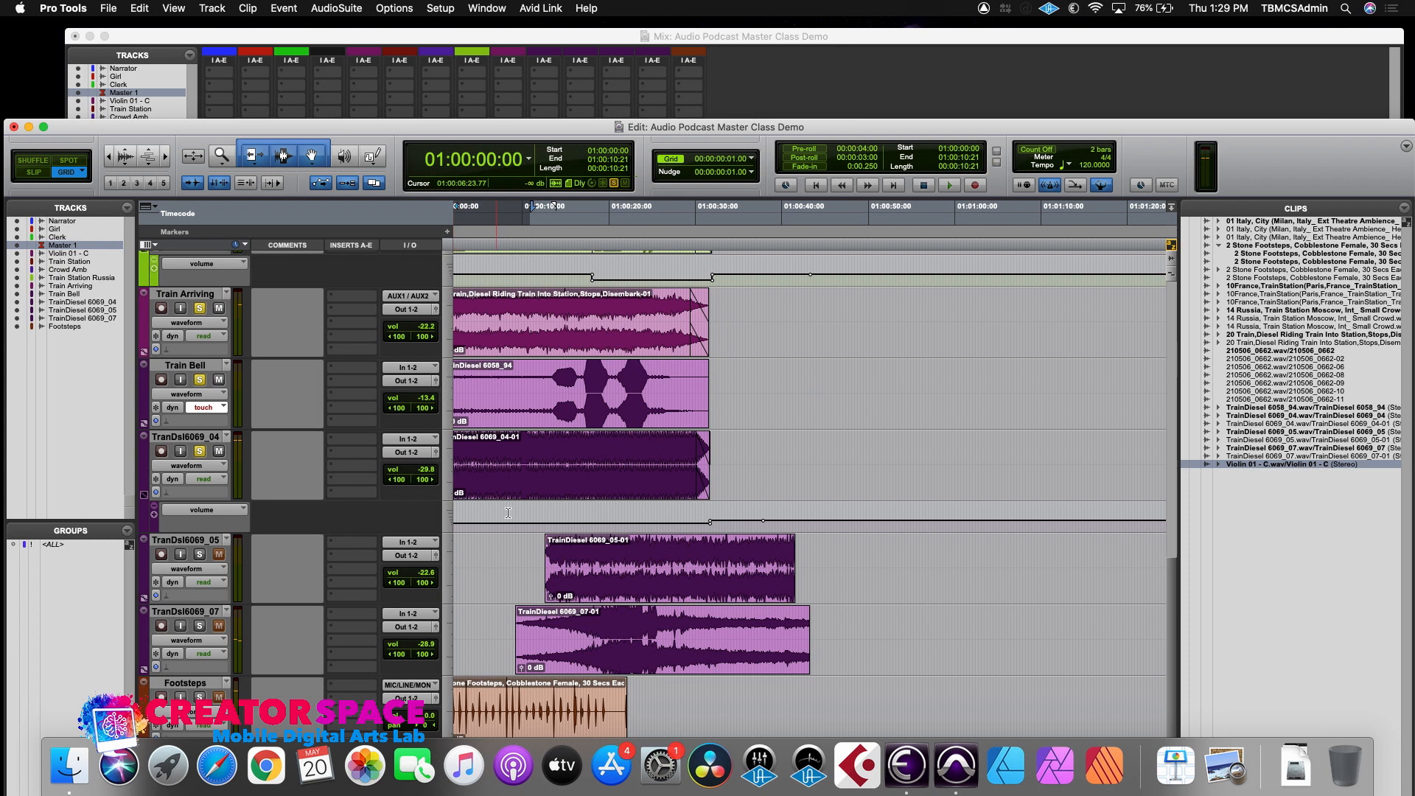
- Play the mix from 01:00:11:08, just before the TrainDiesel 6069_05 clip
click(533, 515)
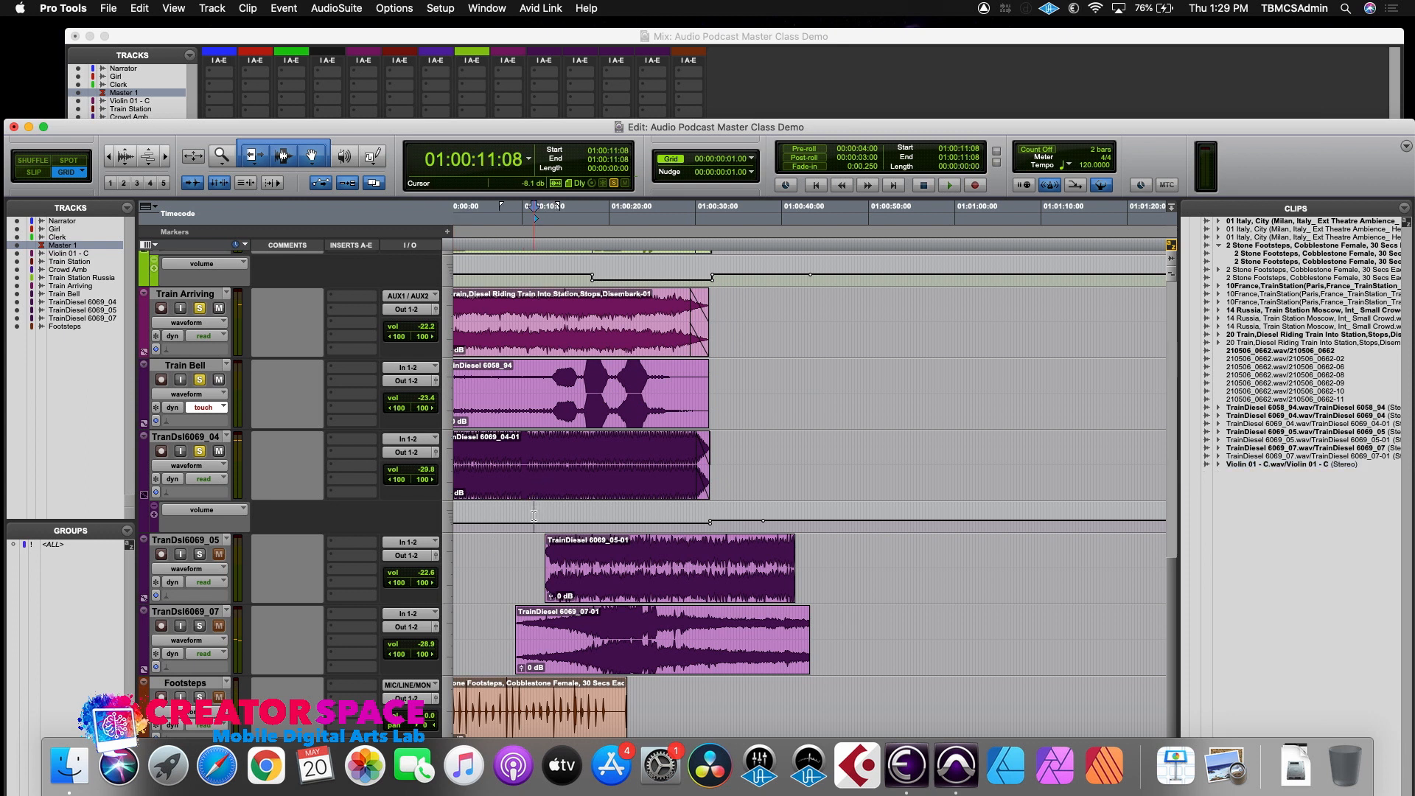
key(space)
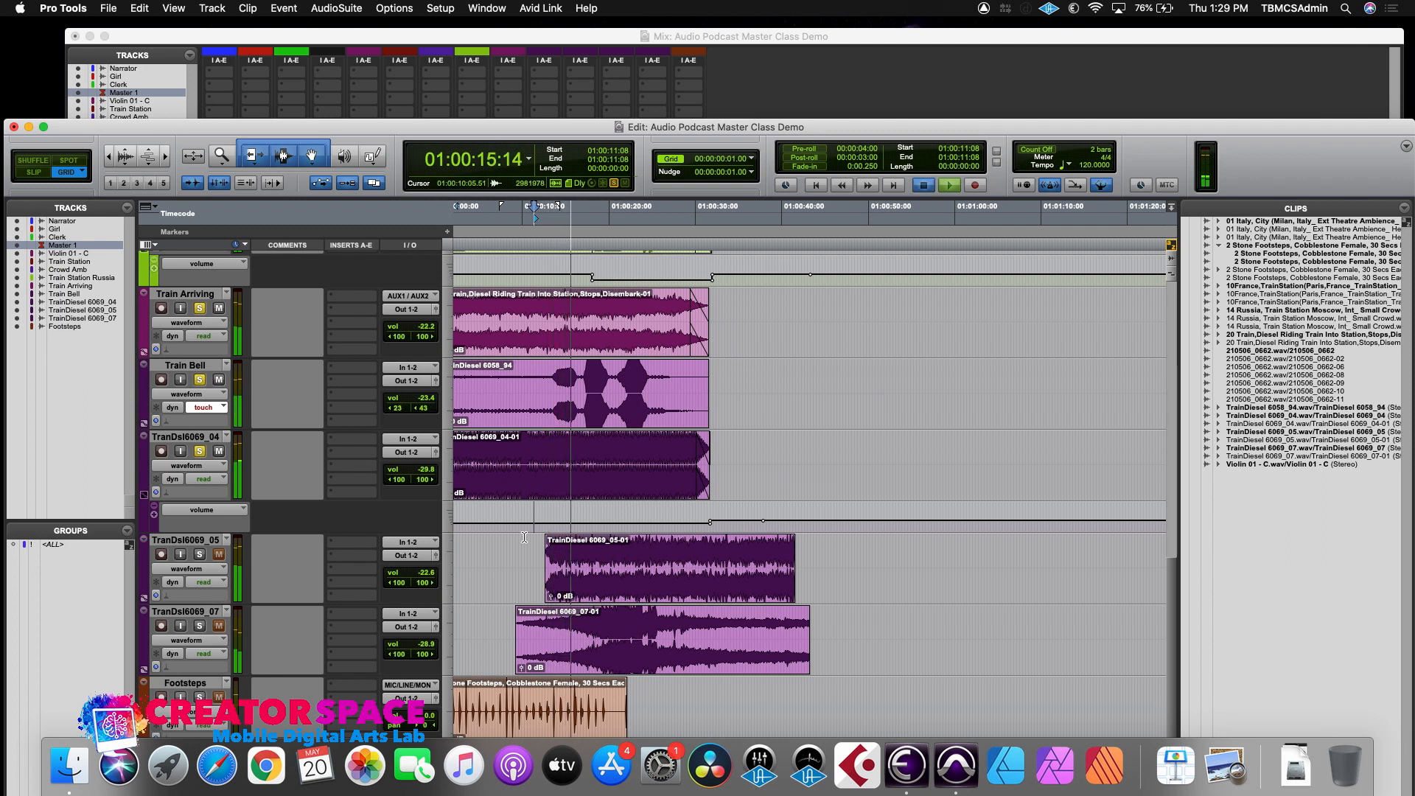
key(space)
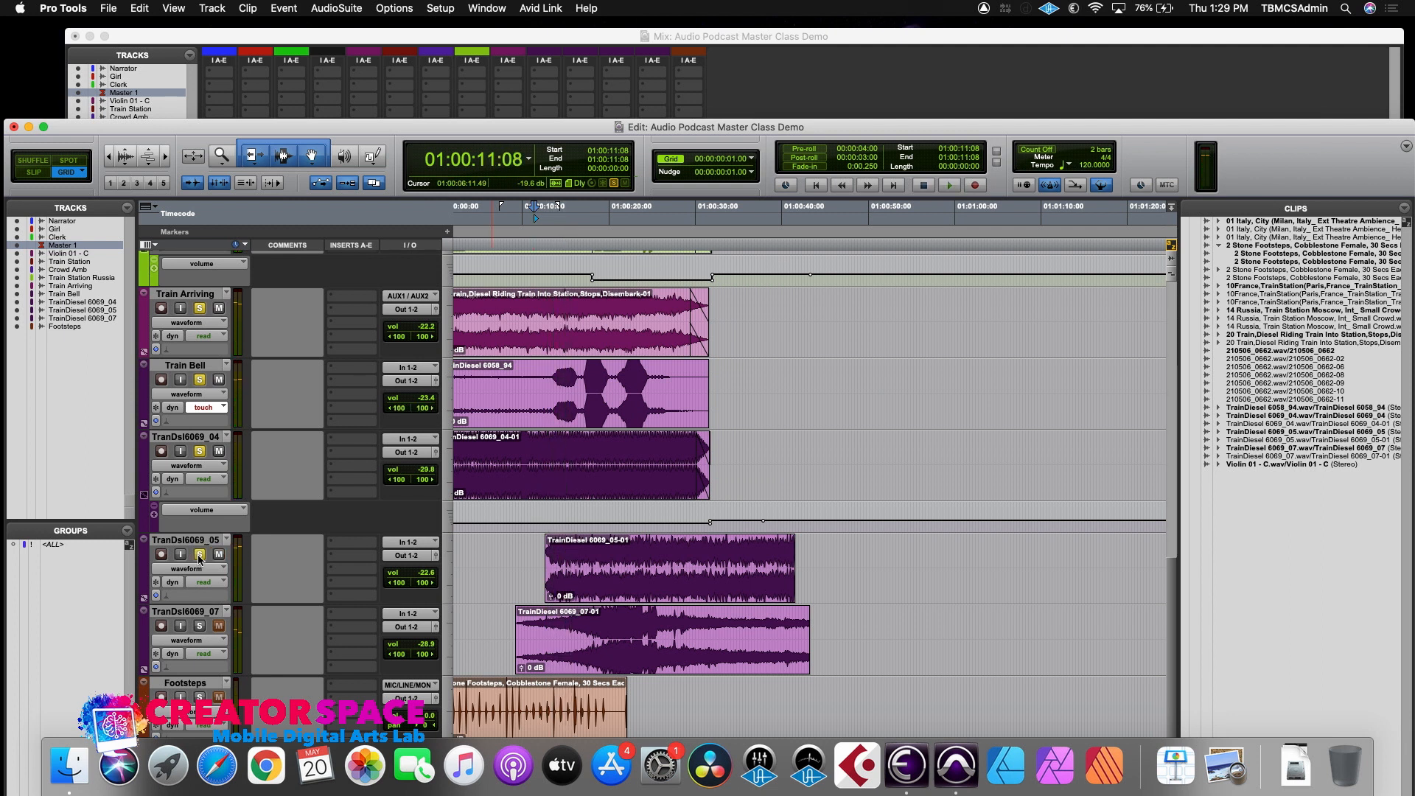
- Solo the TrainDiesel 6069_05 track with its volume automation lane shown and play the mix from 01:00:11:18
click(144, 599)
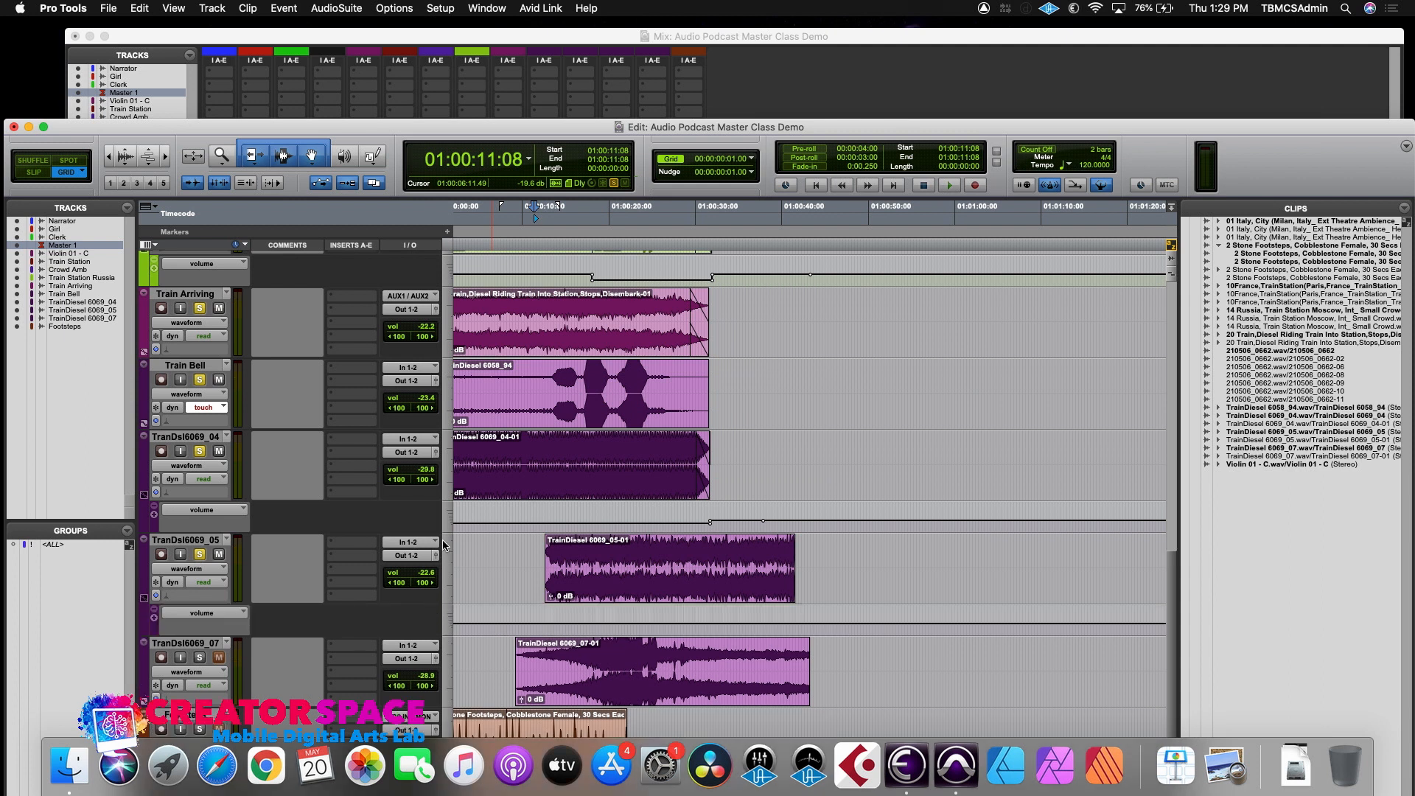
key(space)
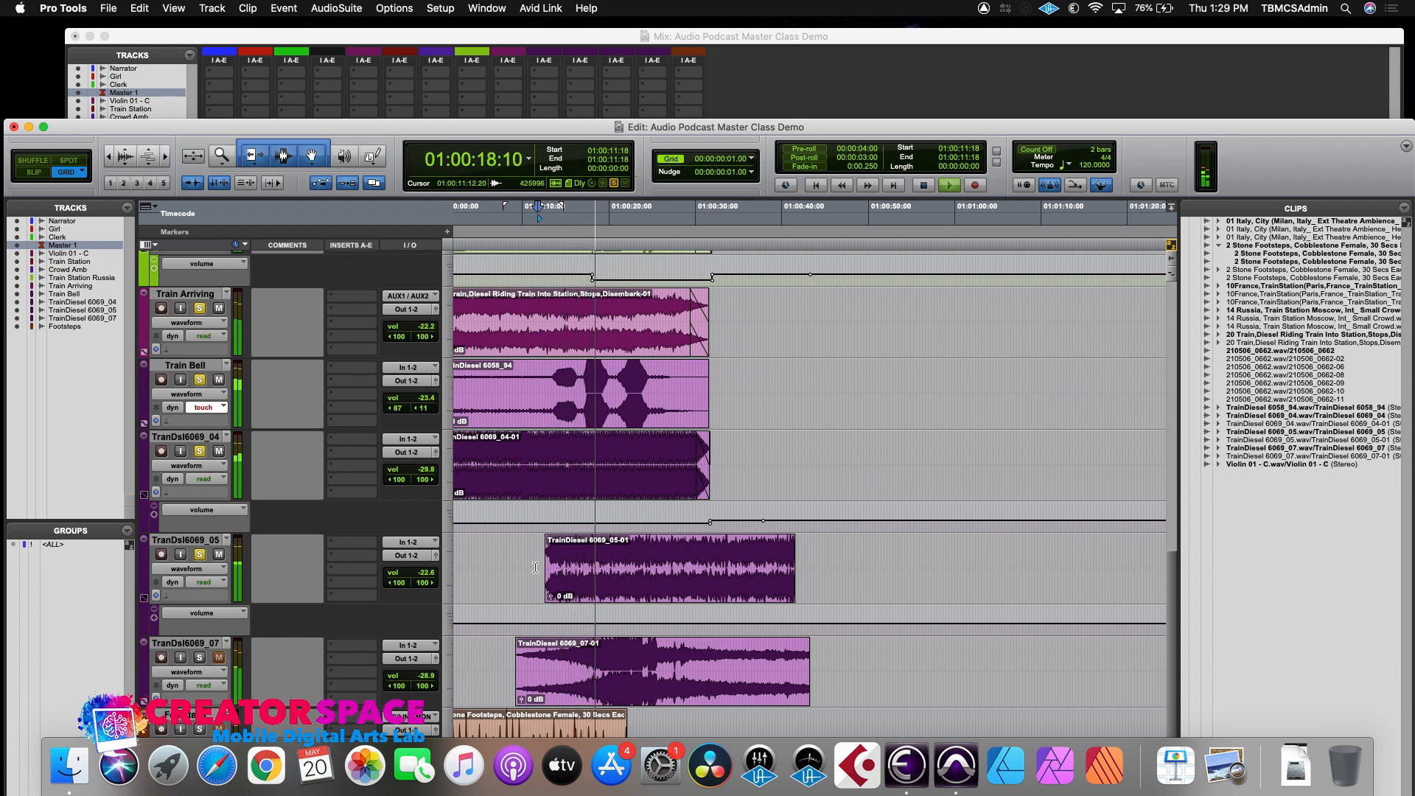
double_click(546, 568)
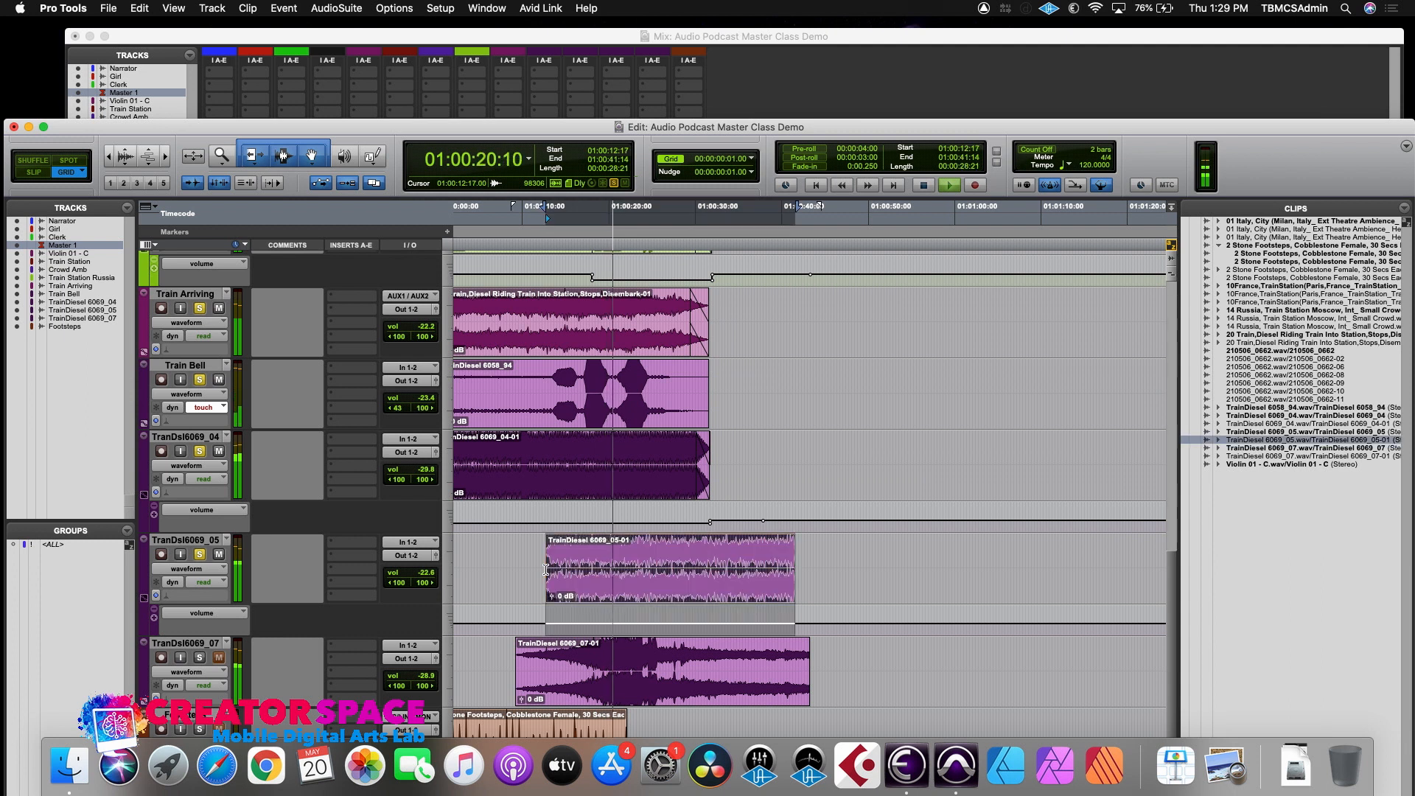
key(space)
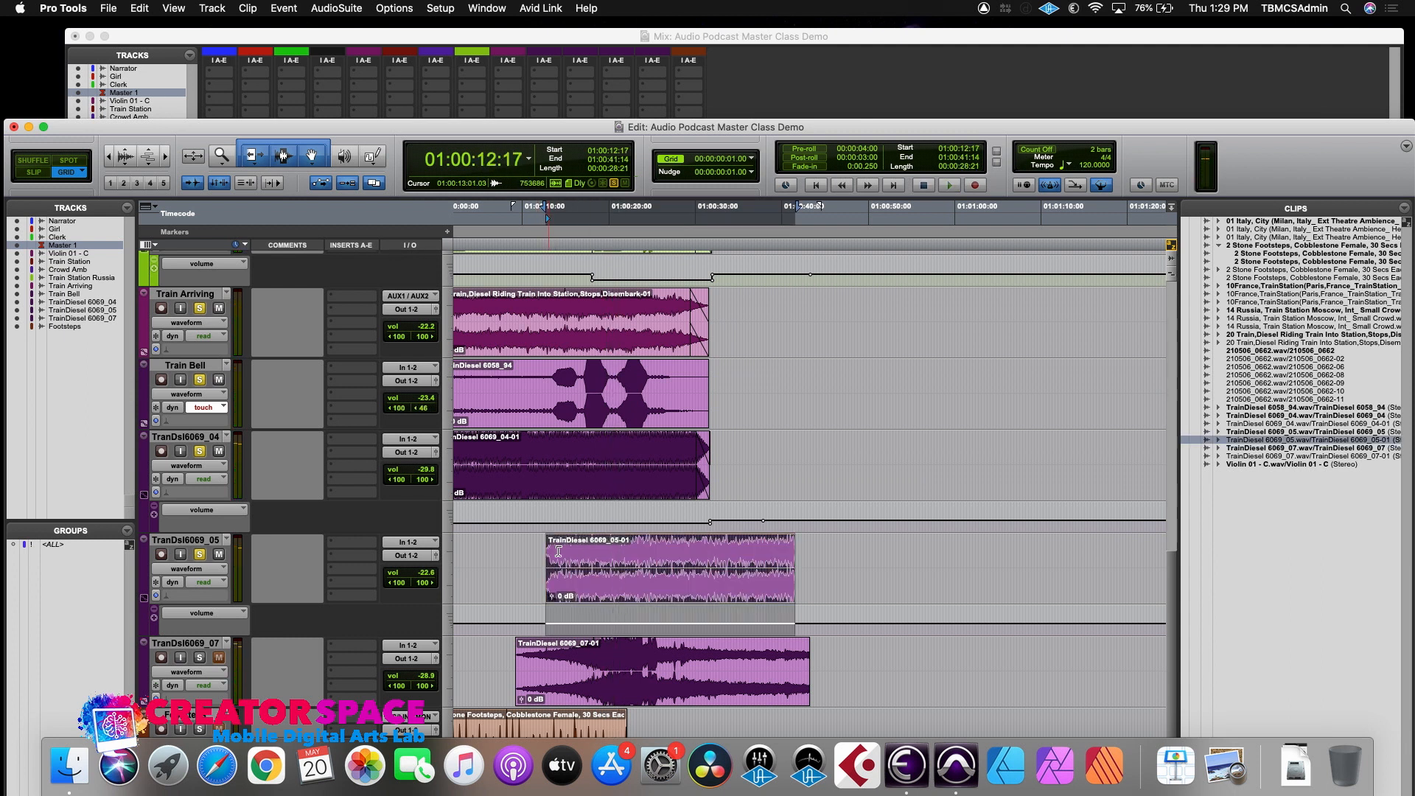
- Play the mix from 01:00:16:17, within the TrainDiesel 6069_05 clip, to find a point for splitting it
scroll(593, 449, up, 10)
scroll(593, 449, down, 10)
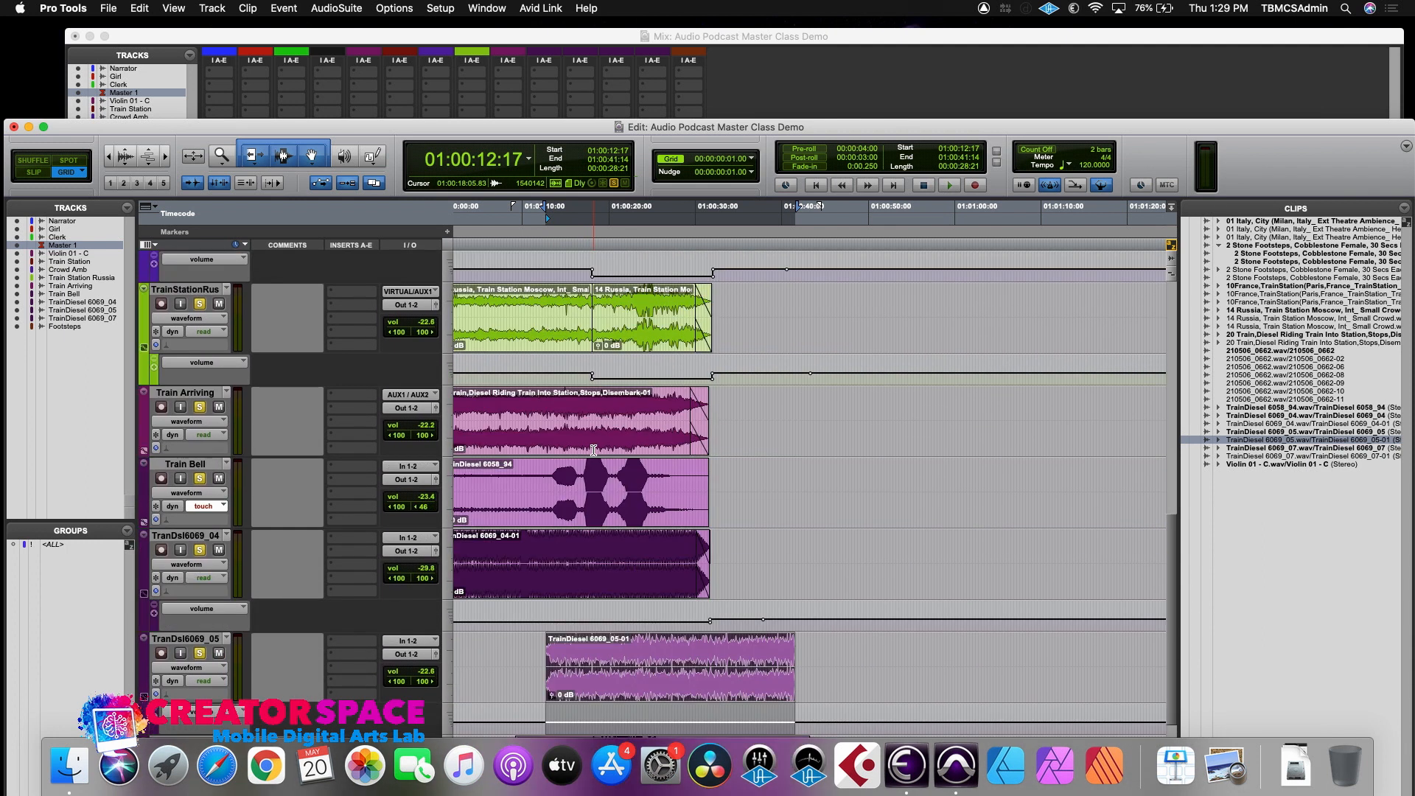
scroll(593, 601, down, 4)
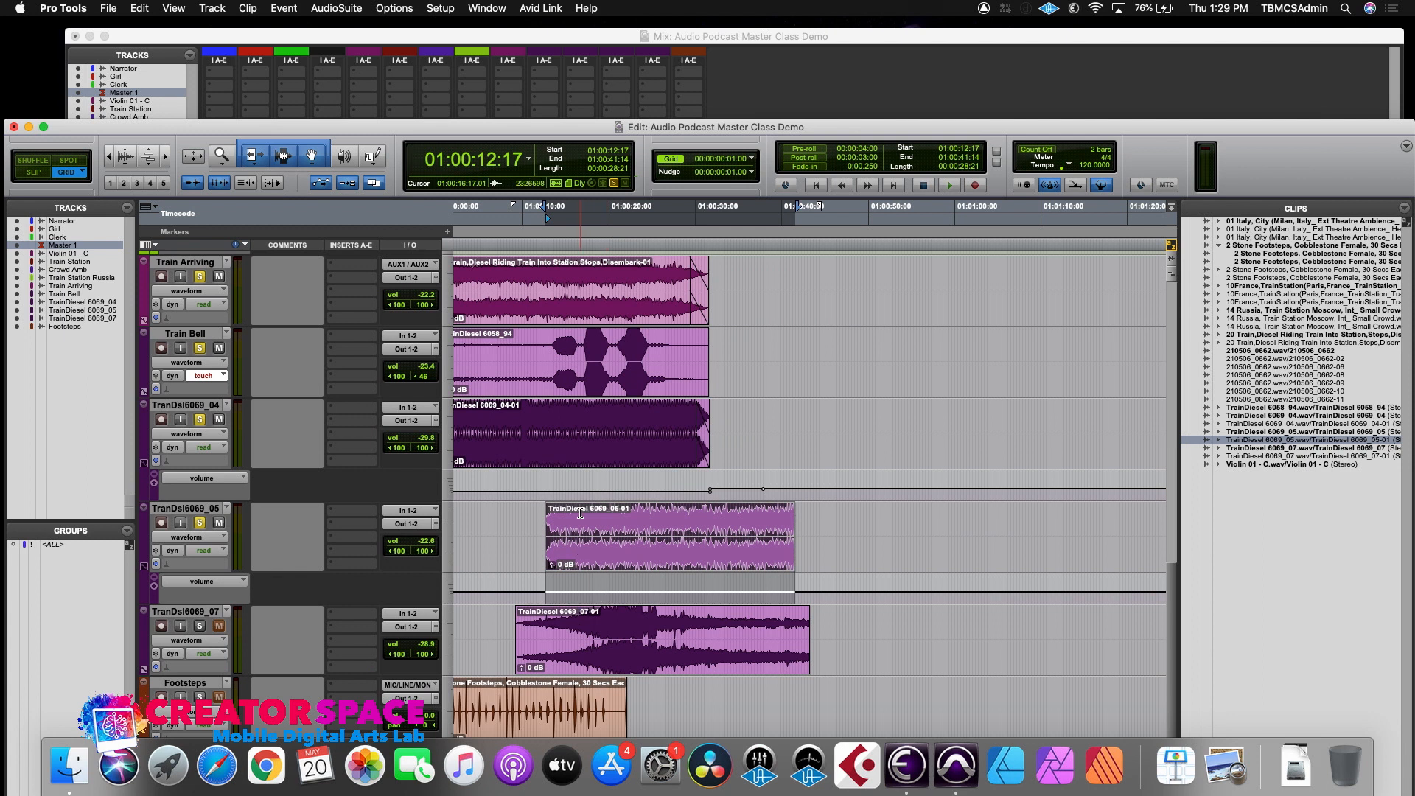
click(580, 514)
key(space)
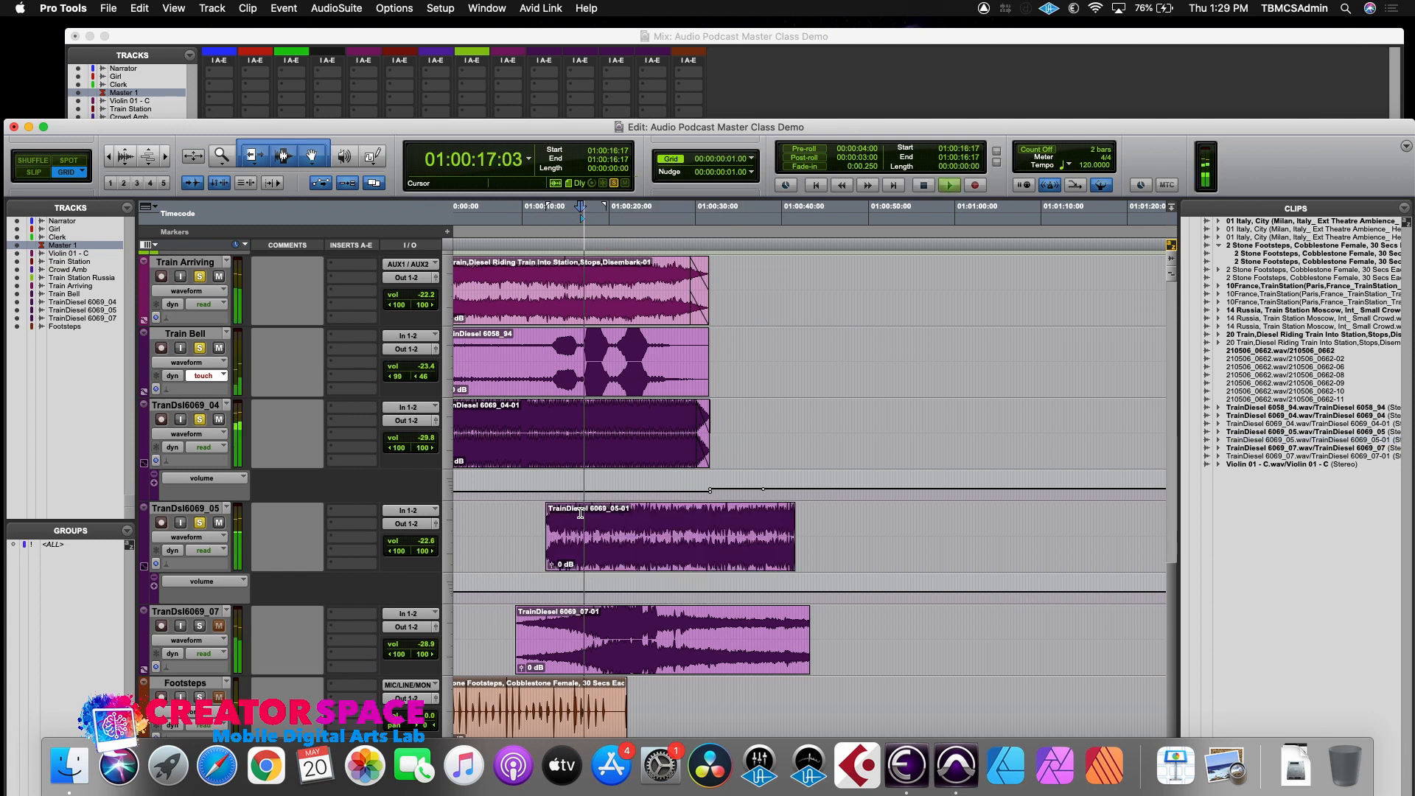
key(space)
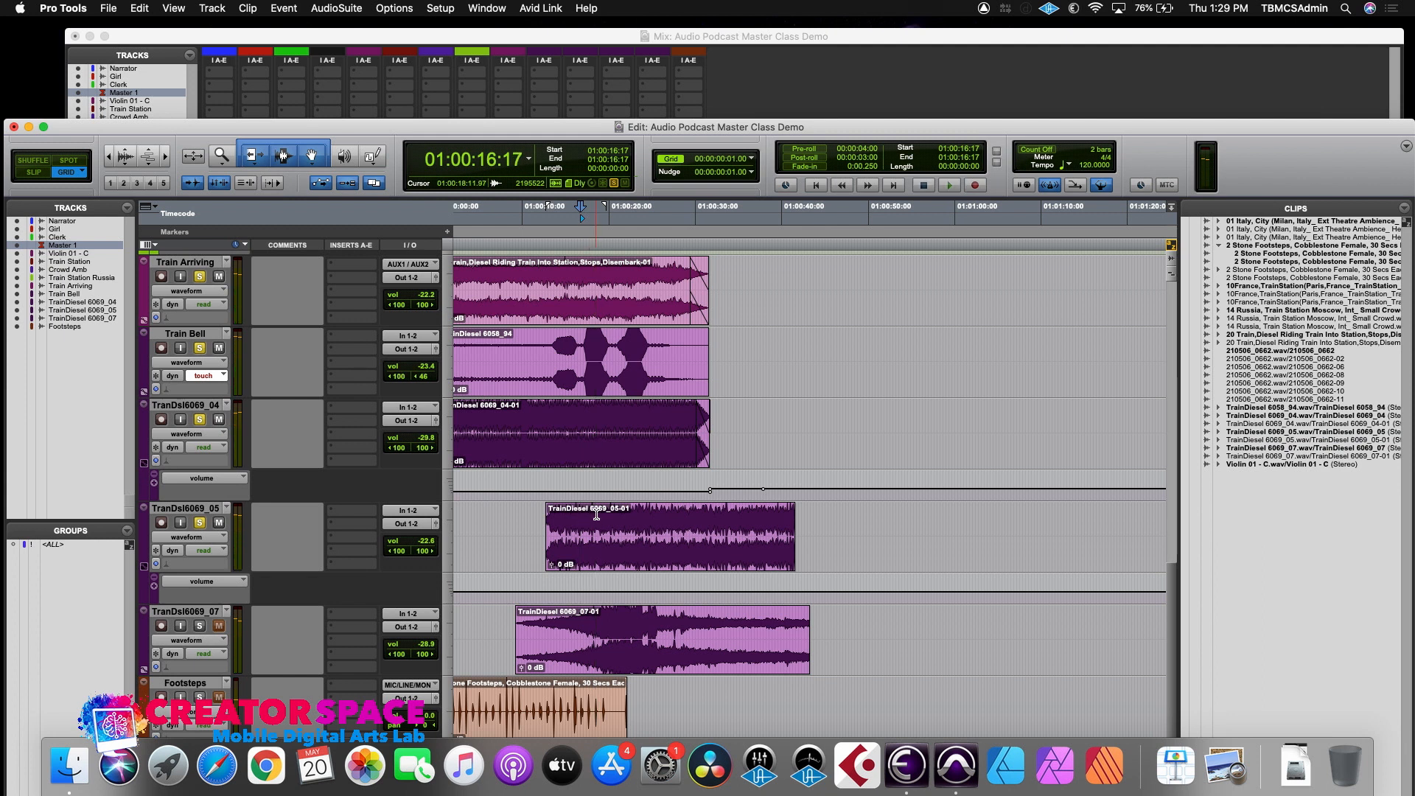
- Separate the TrainDiesel 6069_05 clip at 01:00:18:14 and lower the first part's volume automation by about 24 dB
right_click(596, 514)
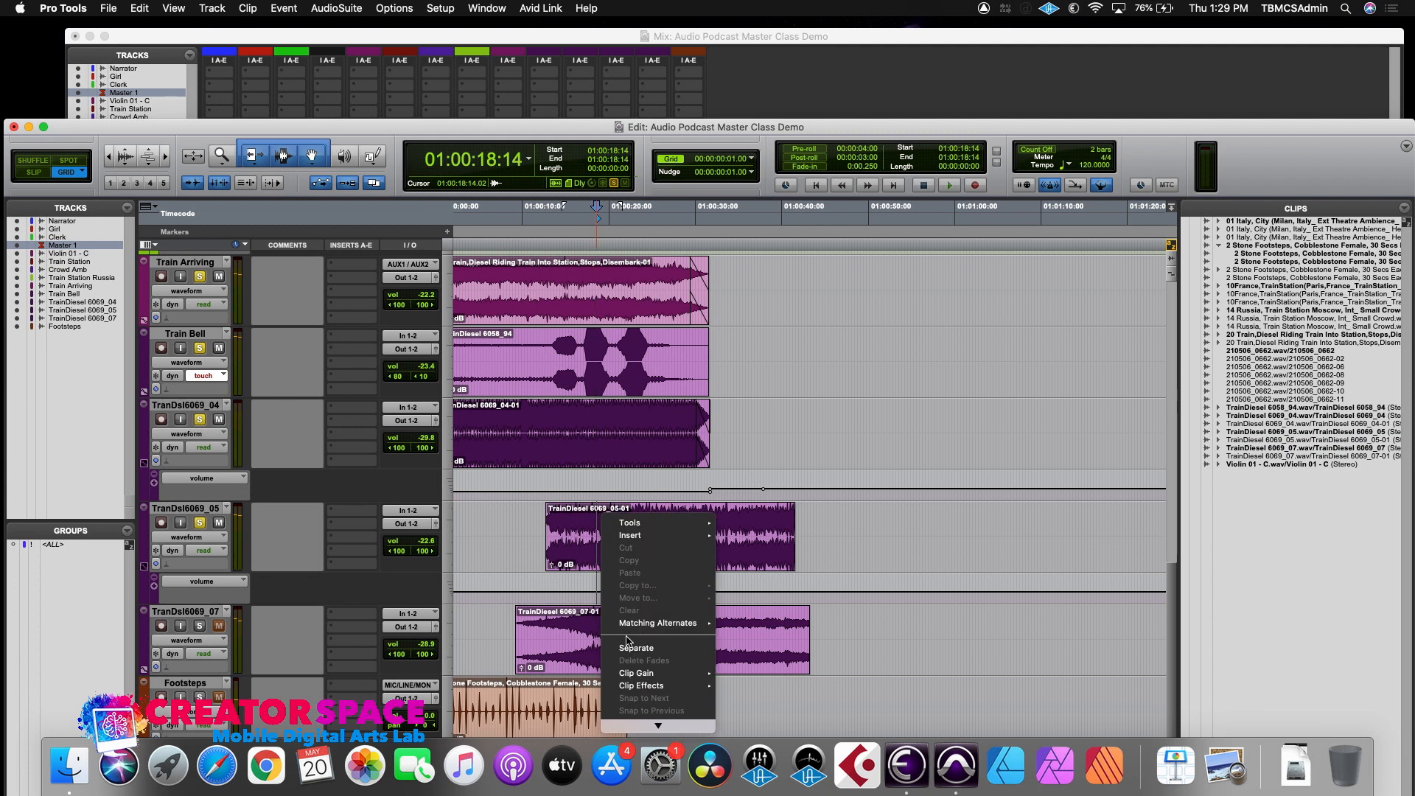
click(601, 564)
click(574, 557)
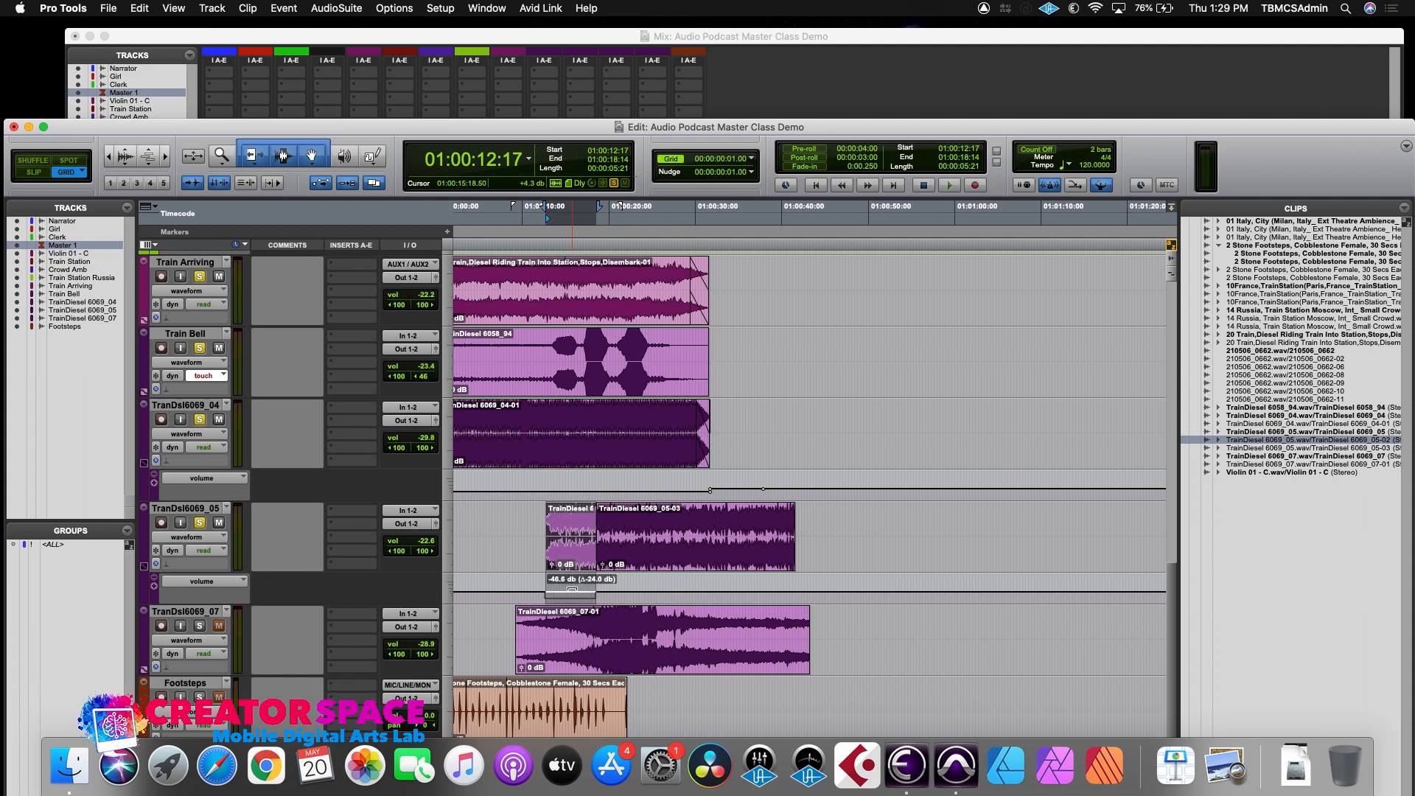
drag(572, 594, 572, 594)
- Play the mix from 01:00:11:14 through the lowered and full-level parts of TrainDiesel 6069_05
click(535, 523)
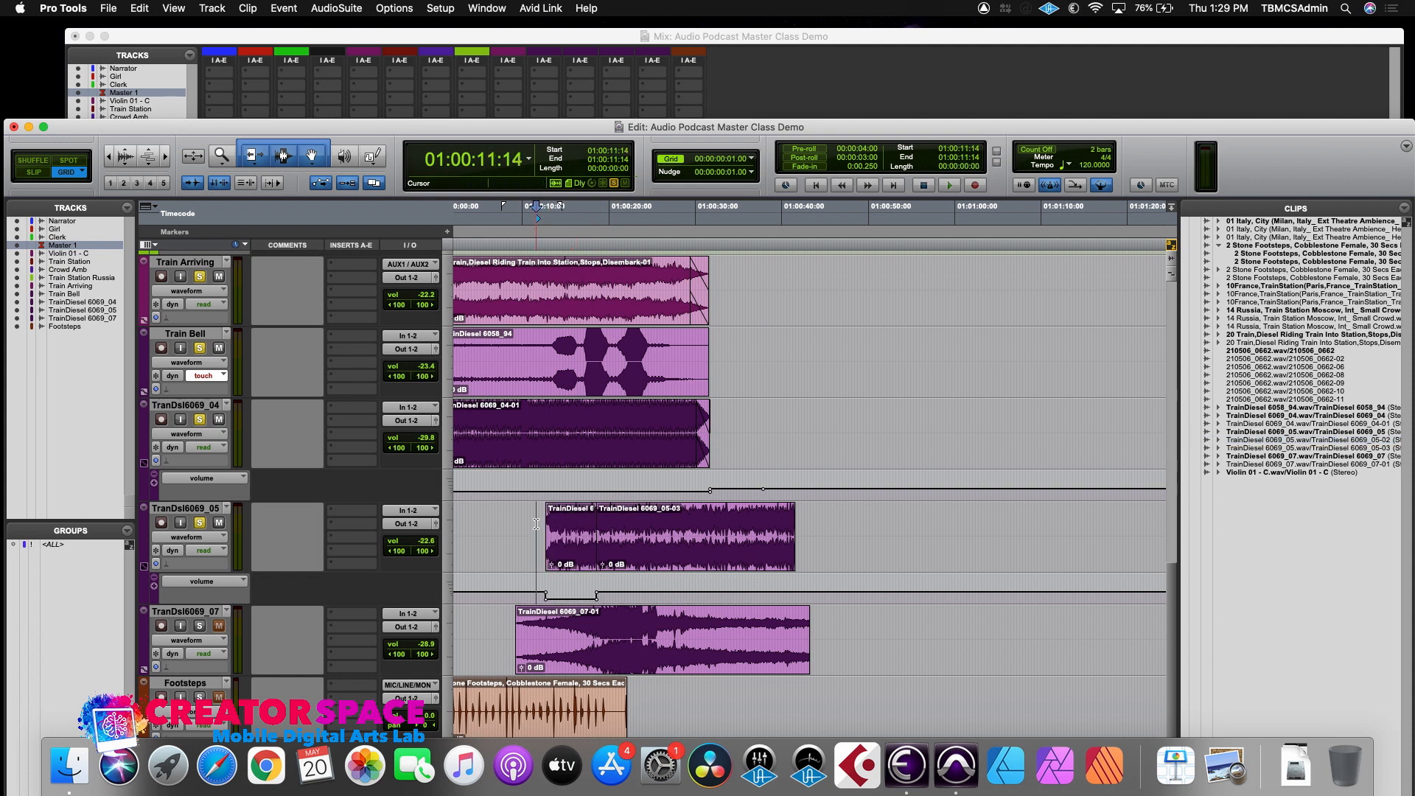
key(space)
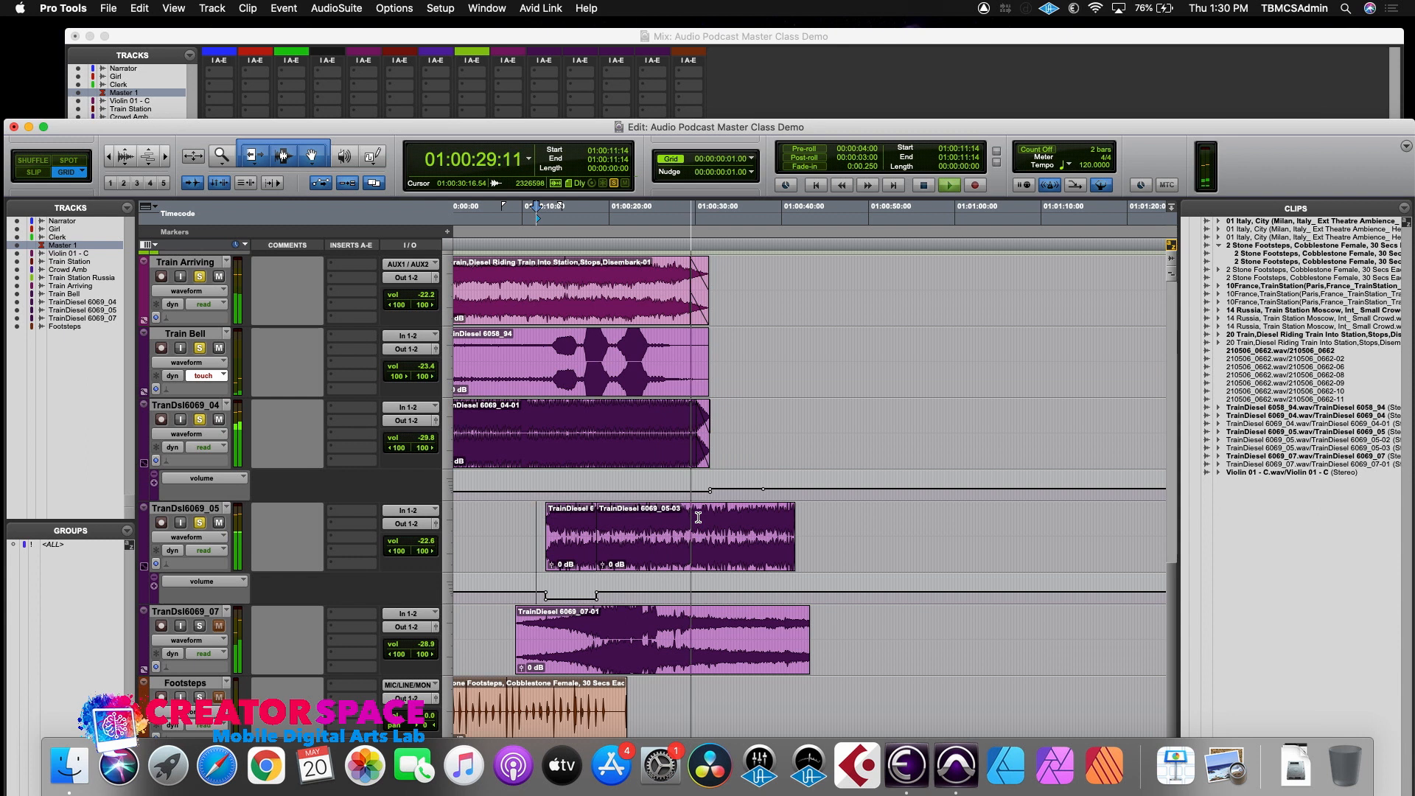
key(space)
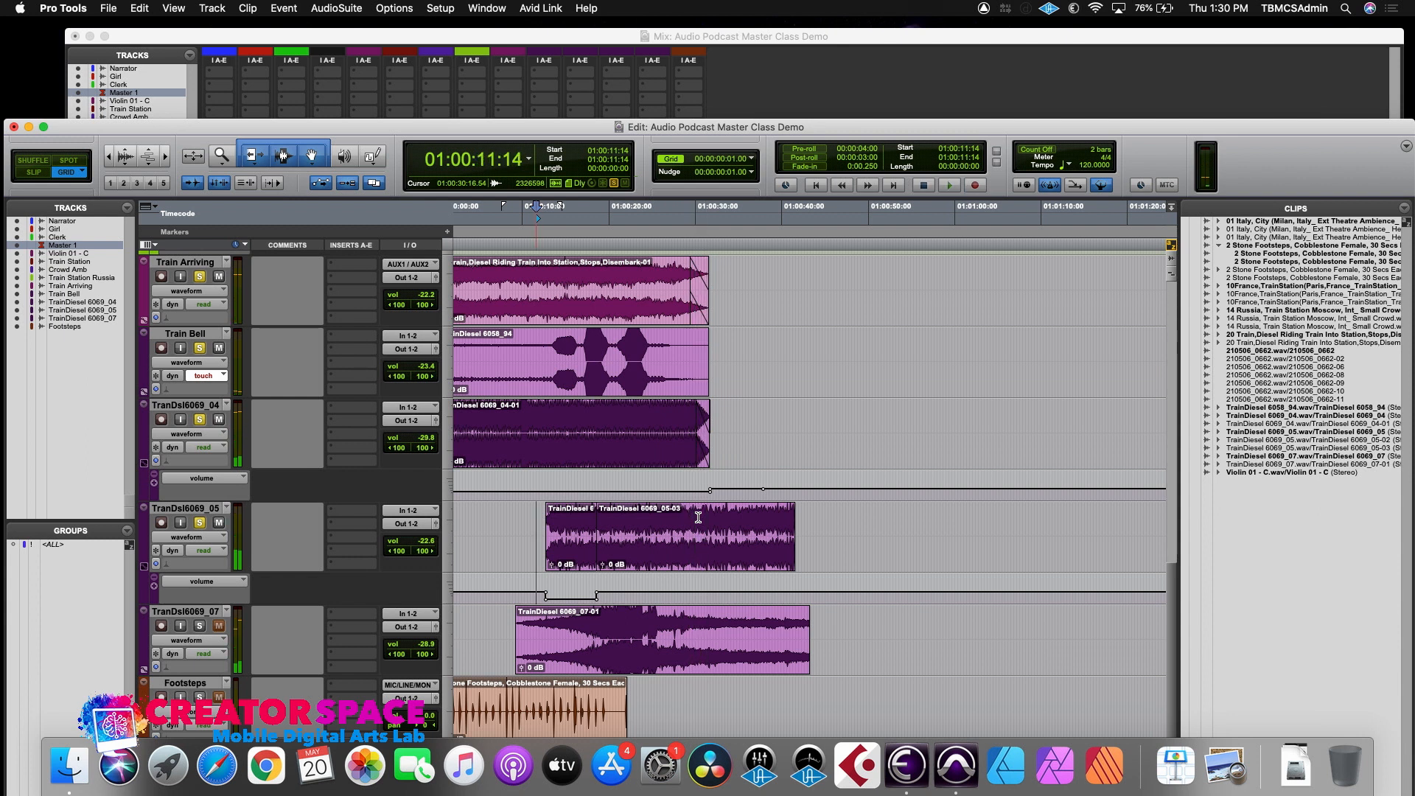
- Trim the end of the second TrainDiesel 6069_05 clip to about 01:00:31:09 and add a fade-out starting at 01:00:30:12
drag(789, 526, 705, 528)
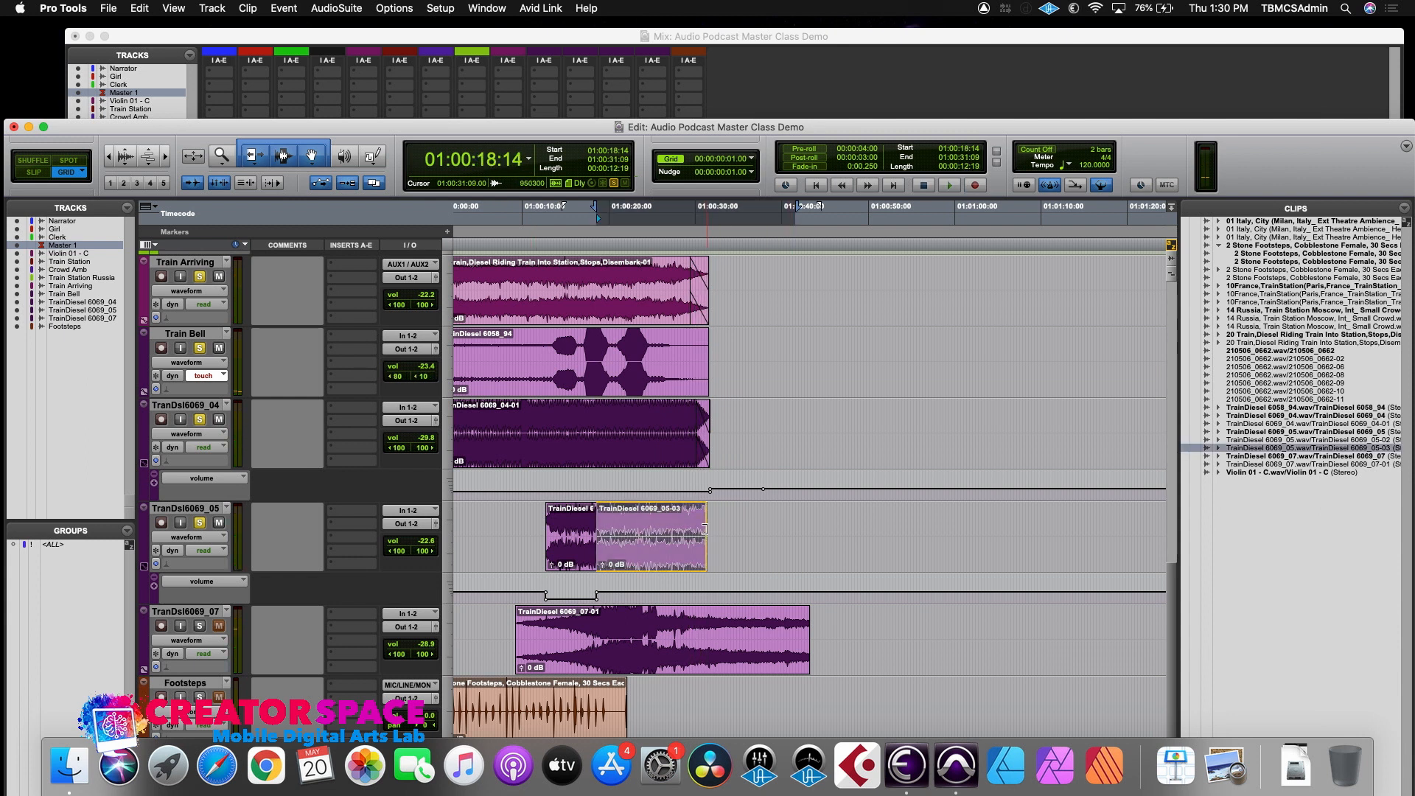
click(700, 510)
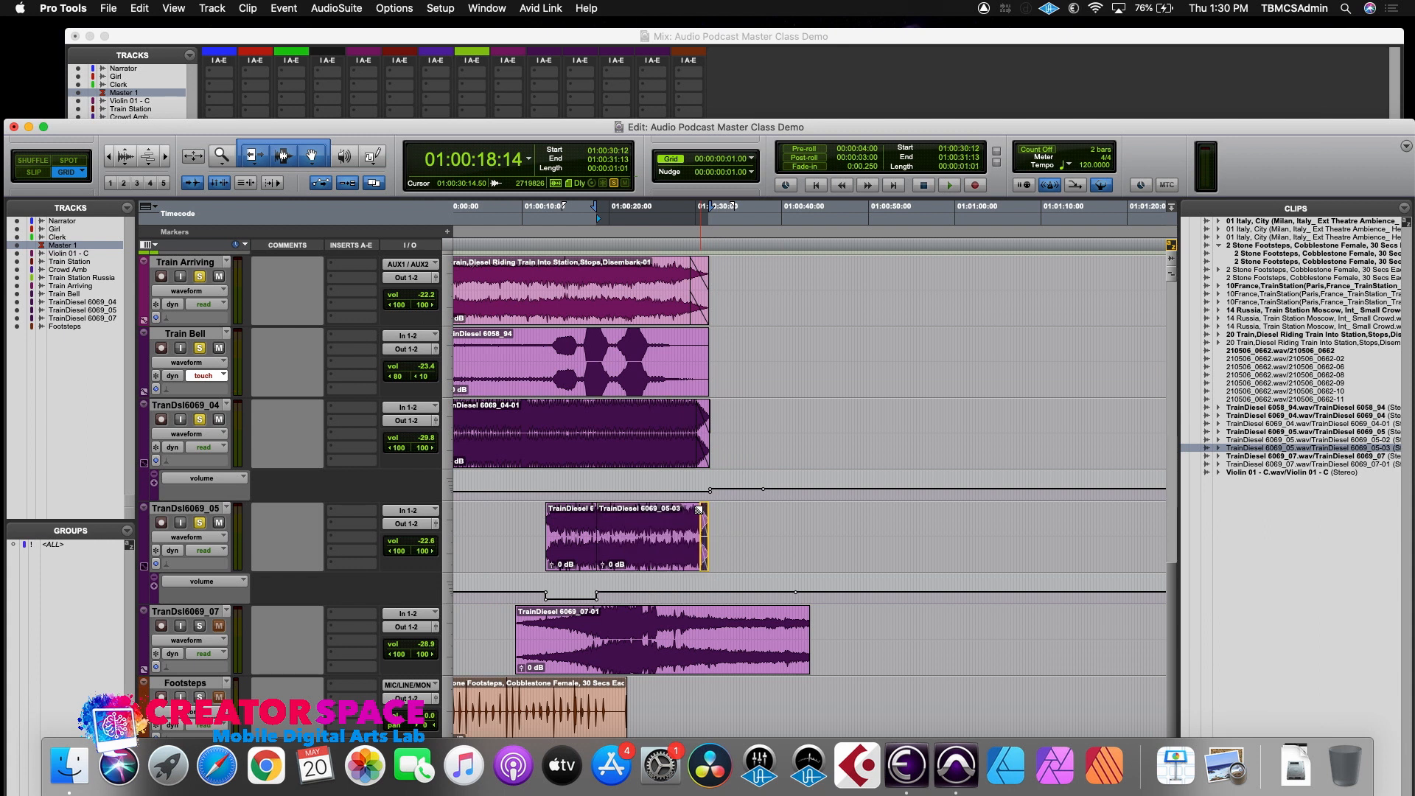
- Play the mix from 01:00:27:17 through the fade-out of the second TrainDiesel 6069_05 clip
click(693, 510)
click(677, 514)
key(space)
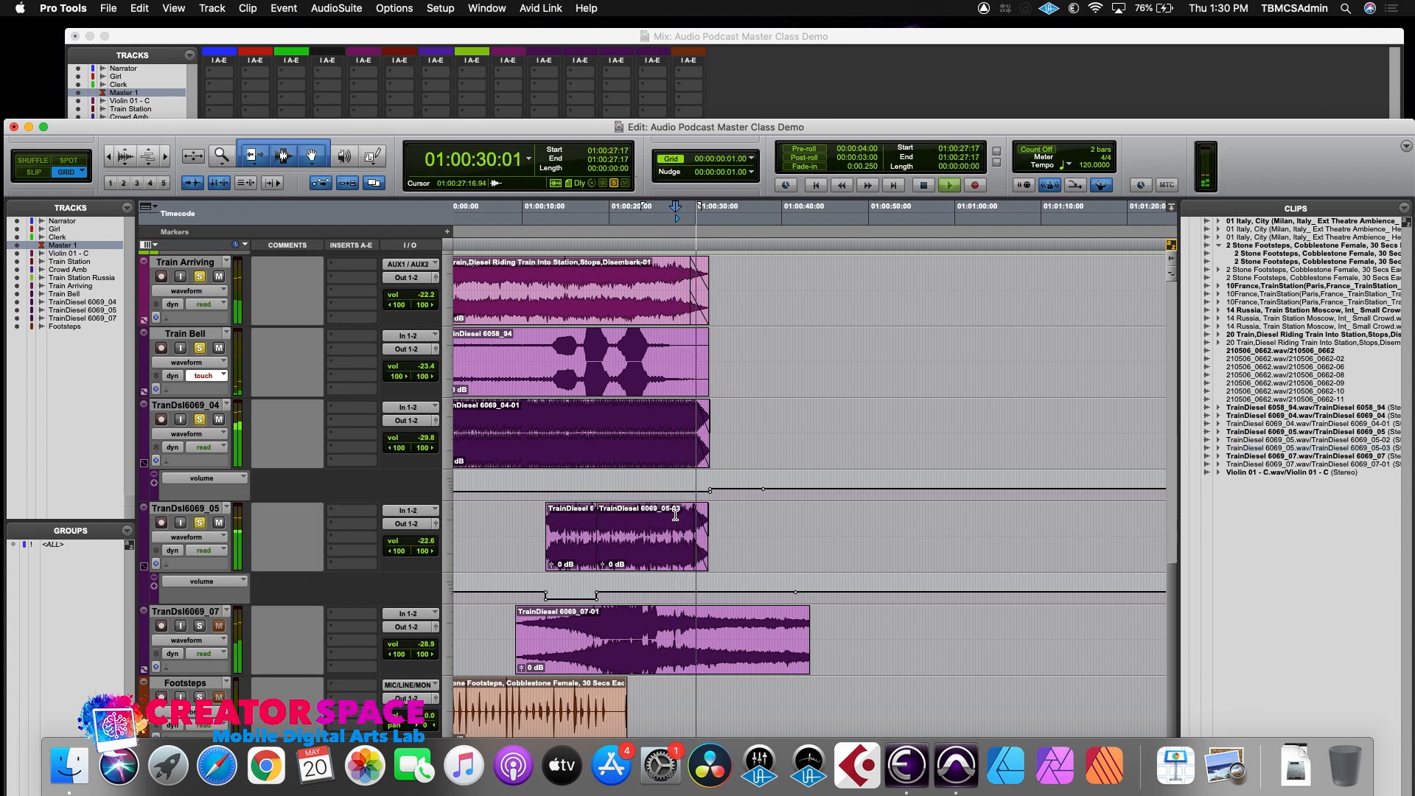
key(space)
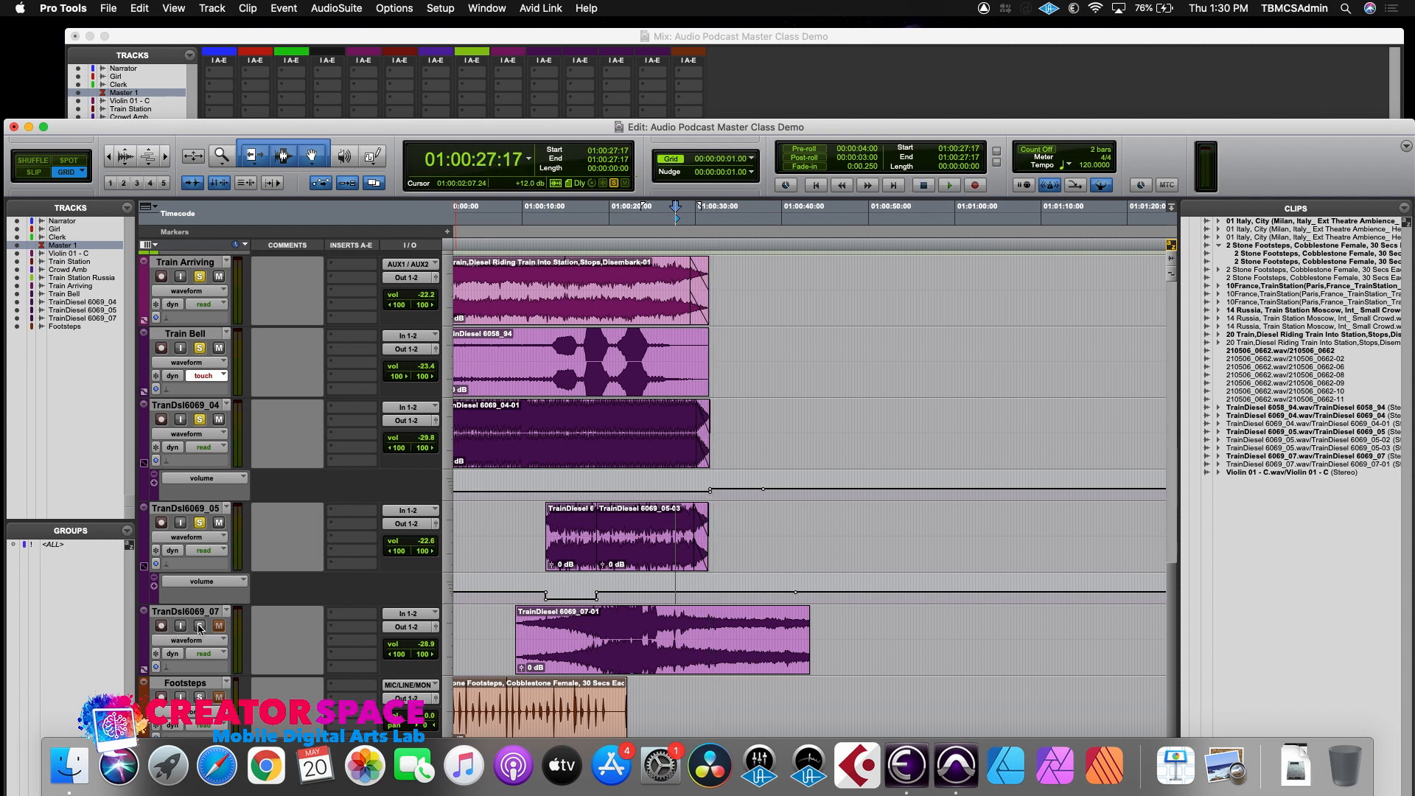
- Play the mix from 01:00:08:04 to hear the TrainDiesel 6069_07 clip against the other tracks
click(507, 615)
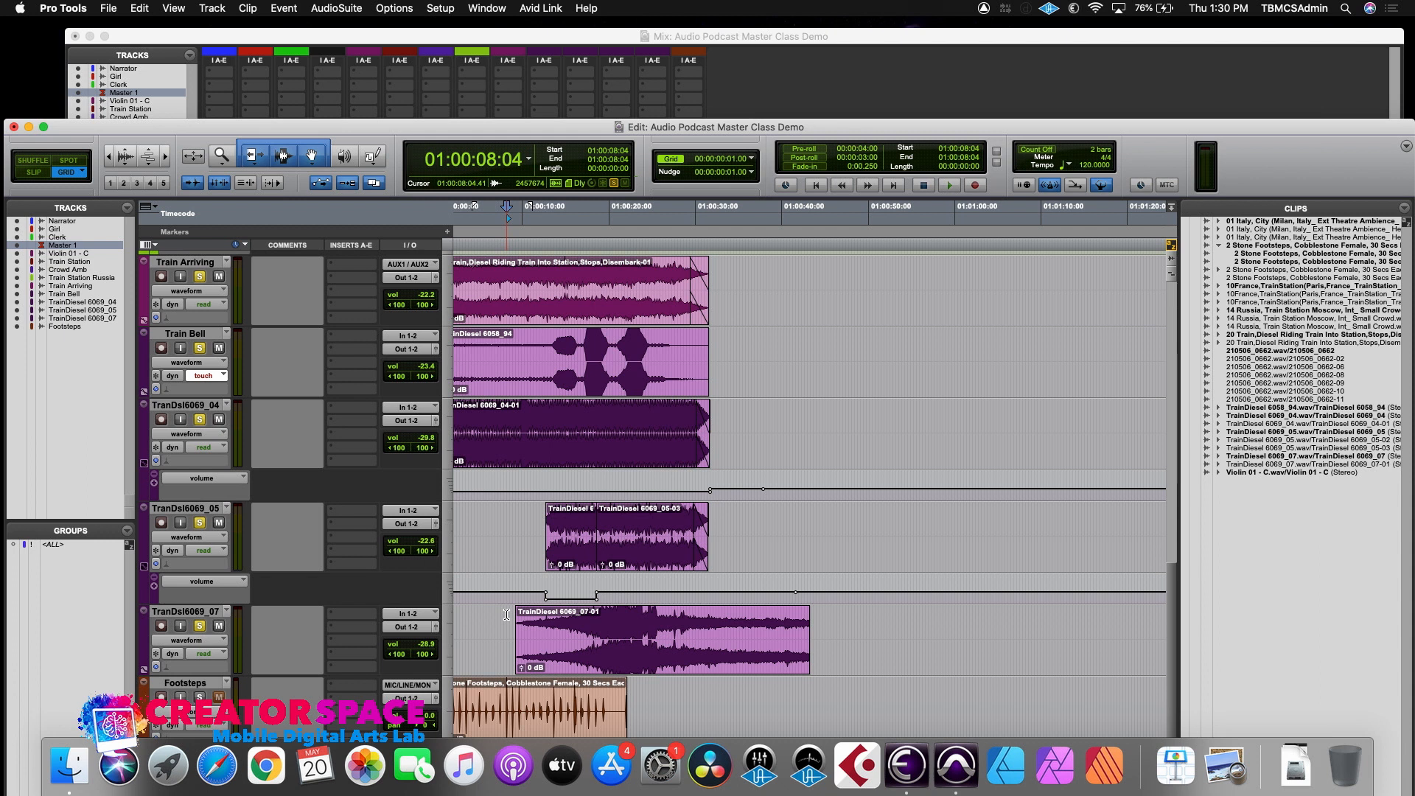
key(space)
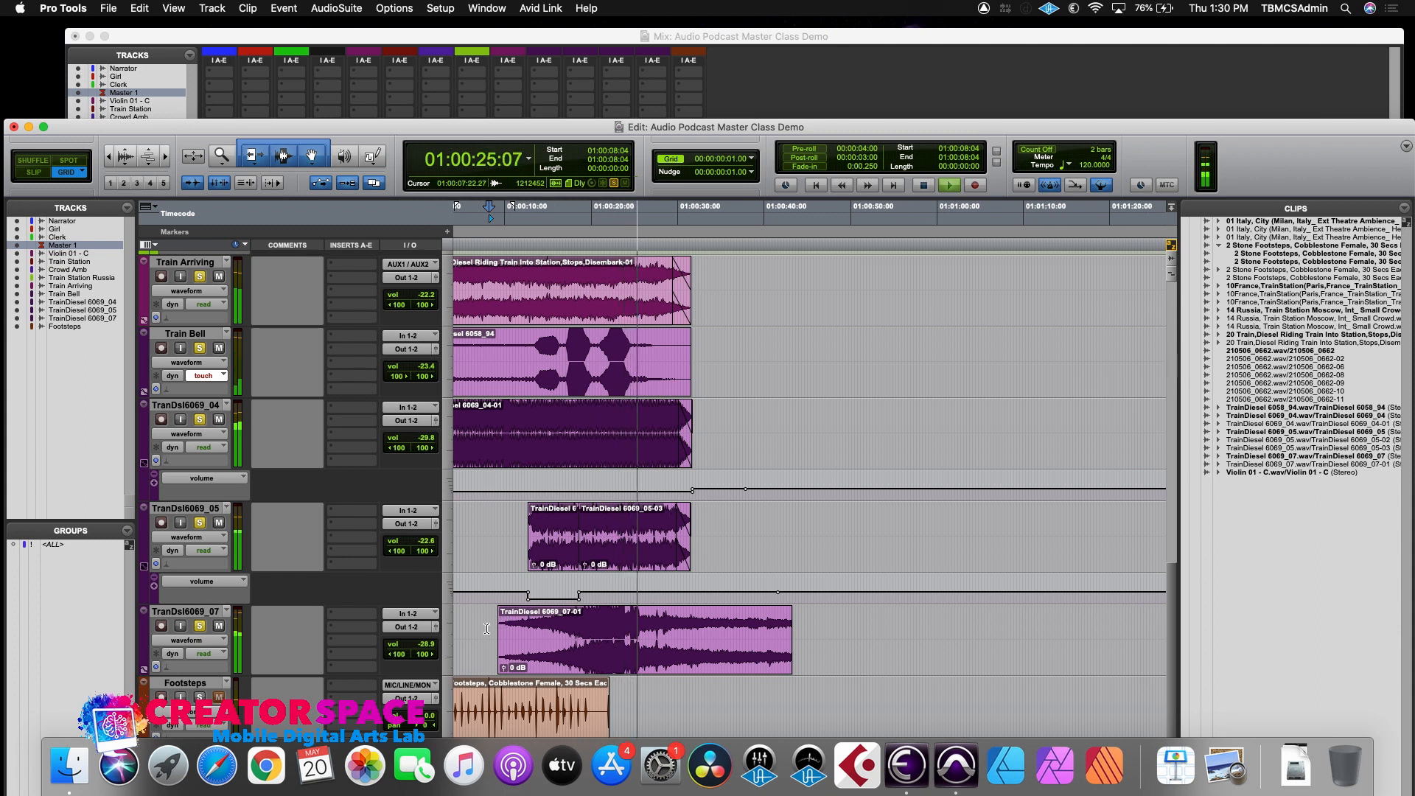
key(space)
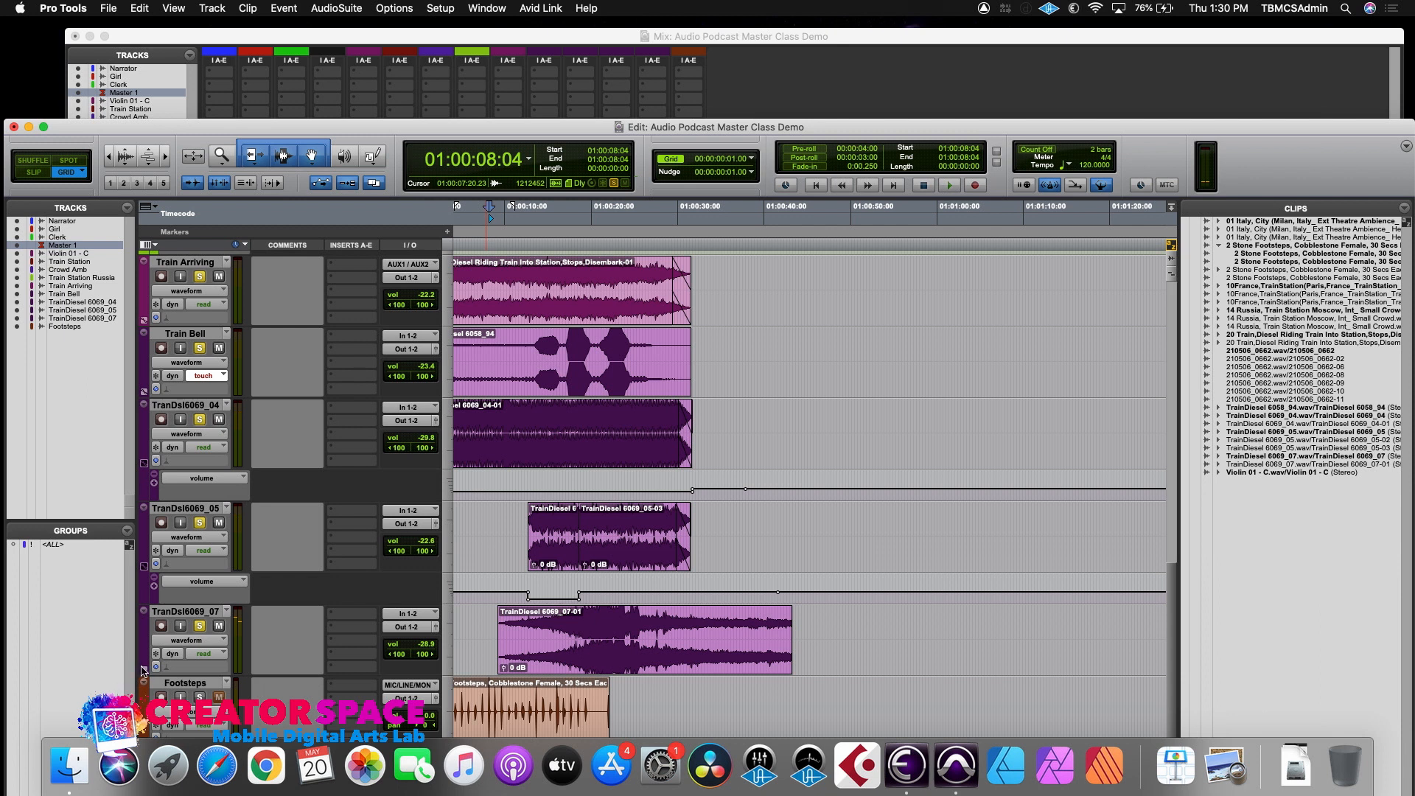
- Show the TrainDiesel 6069_07 volume automation and raise it across the clip to -16.9 dB
click(143, 670)
click(553, 672)
drag(569, 682, 503, 622)
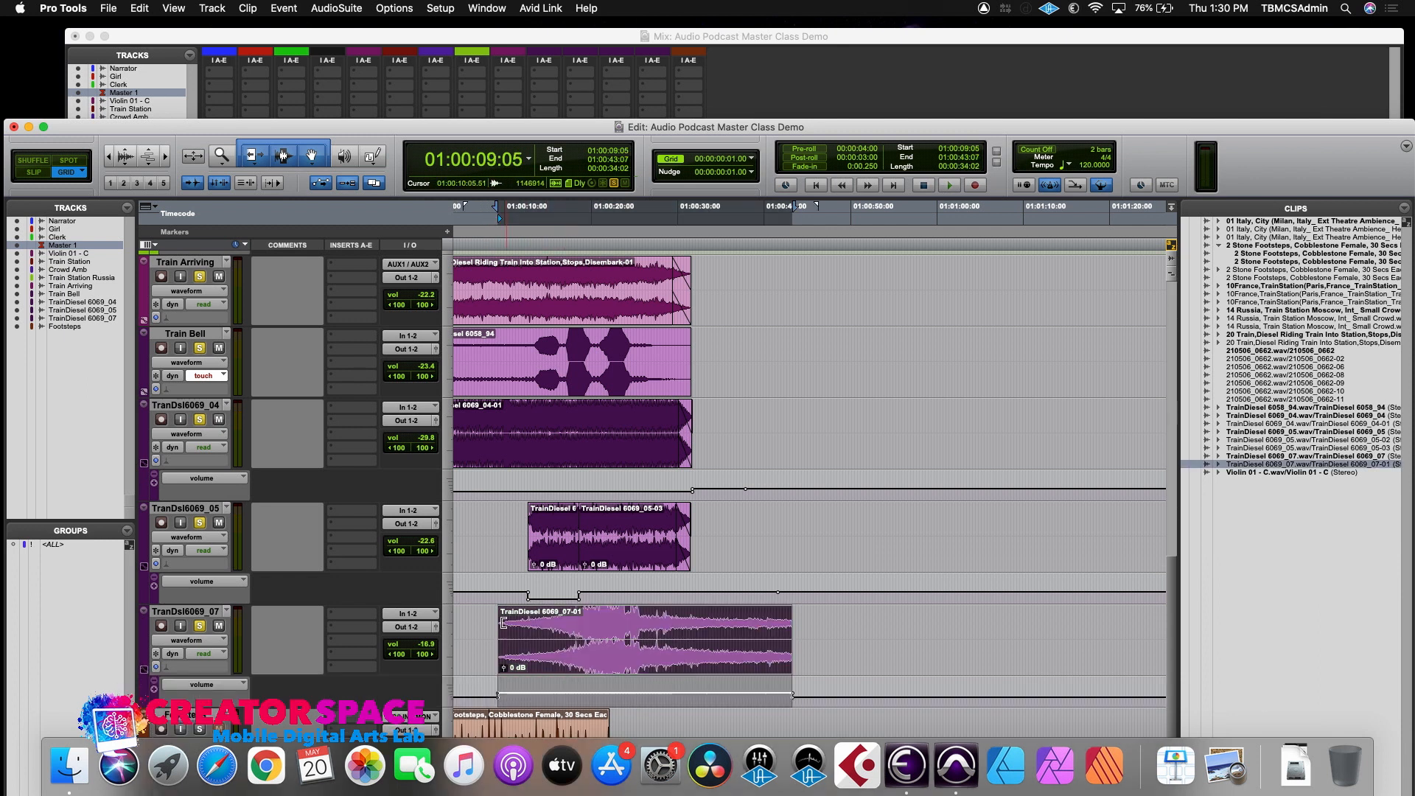
- Play the mix from 01:00:08:15 to hear the raised TrainDiesel 6069_07 clip
click(493, 623)
key(space)
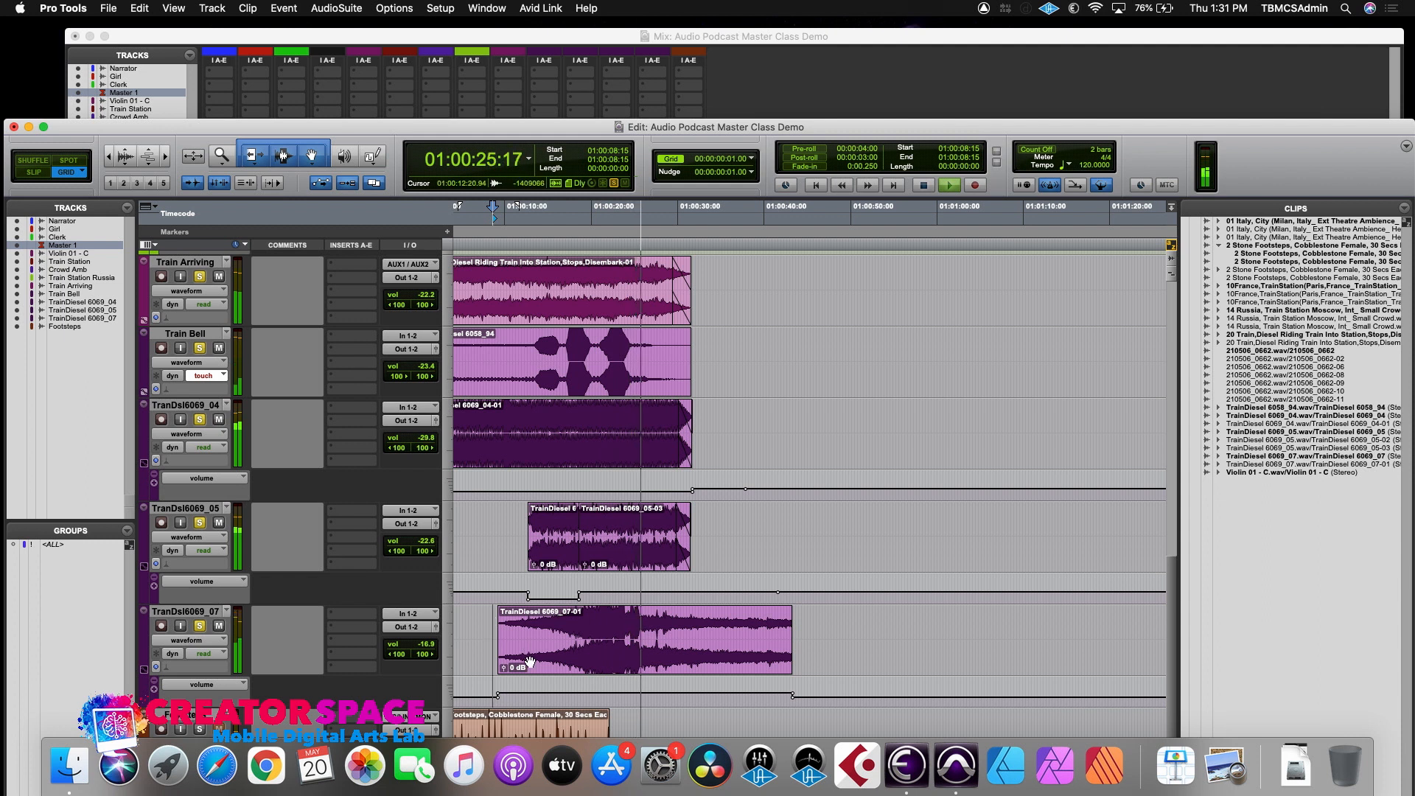
key(space)
- Move the TrainDiesel 6069_07 clip to start at 01:00:14:18 and play the mix from 01:00:13:21
drag(529, 661, 579, 661)
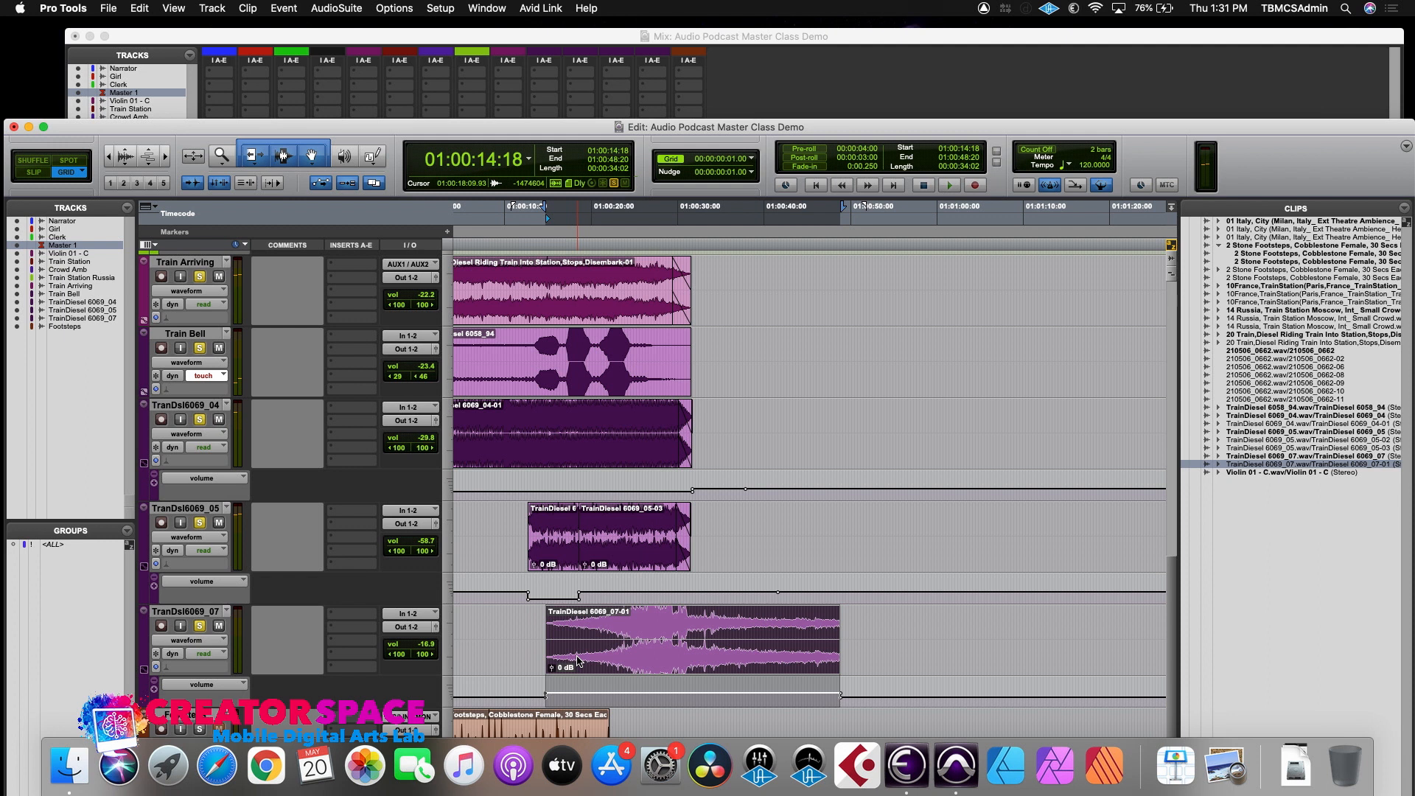
click(539, 632)
key(space)
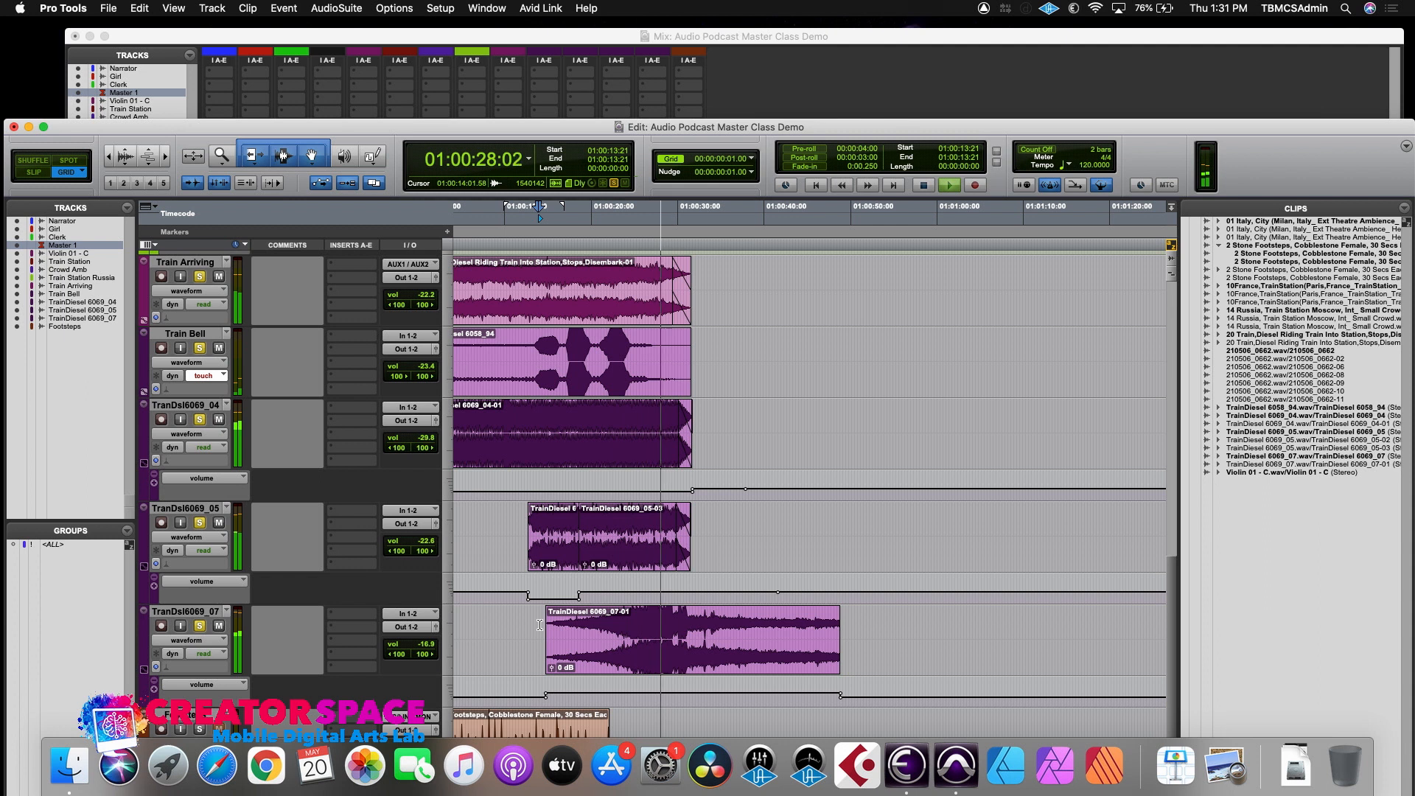
key(space)
- Trim the end of the TrainDiesel 6069_07 clip to 01:00:31:07 and add a fade-out starting at 01:00:30:06
click(616, 659)
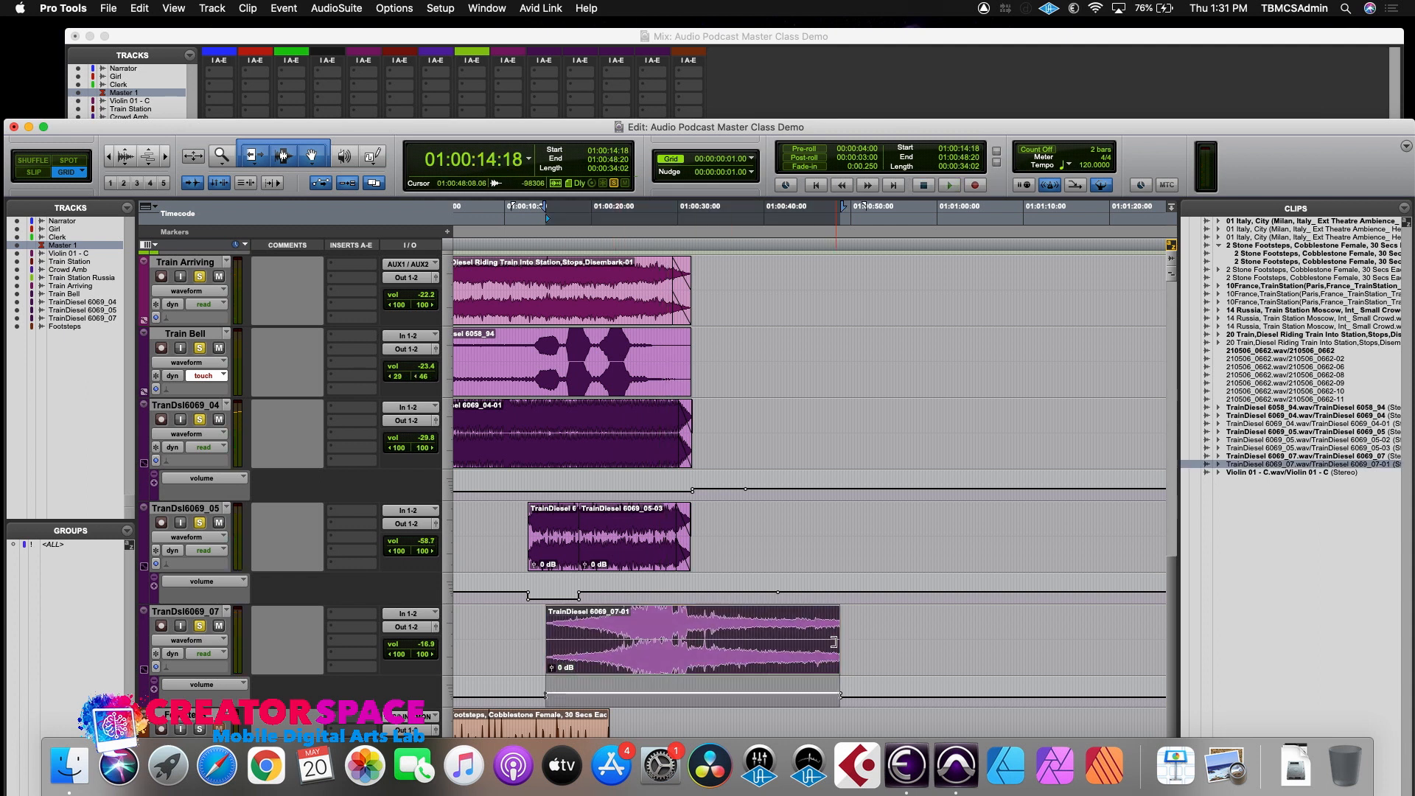
drag(834, 641, 685, 612)
click(616, 614)
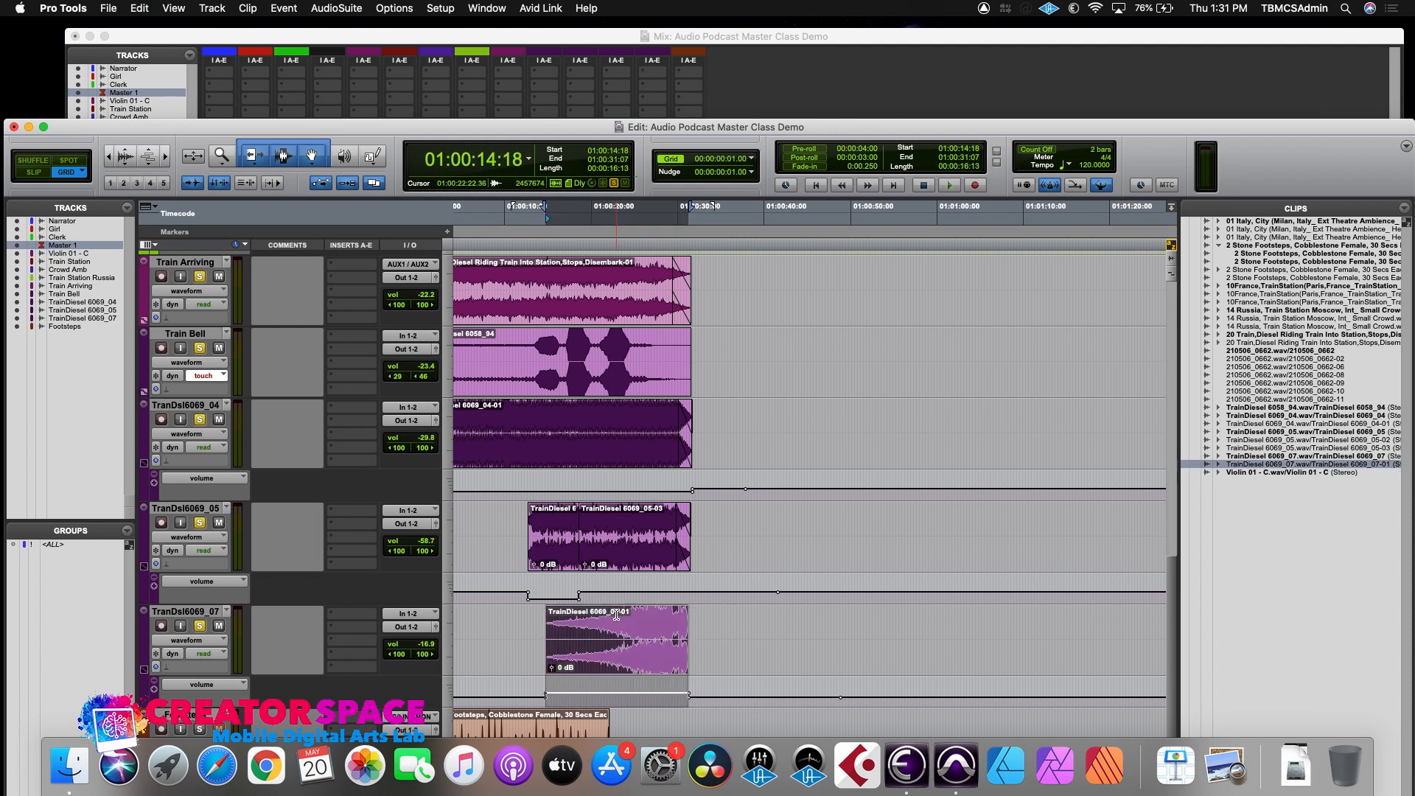
drag(686, 612, 684, 611)
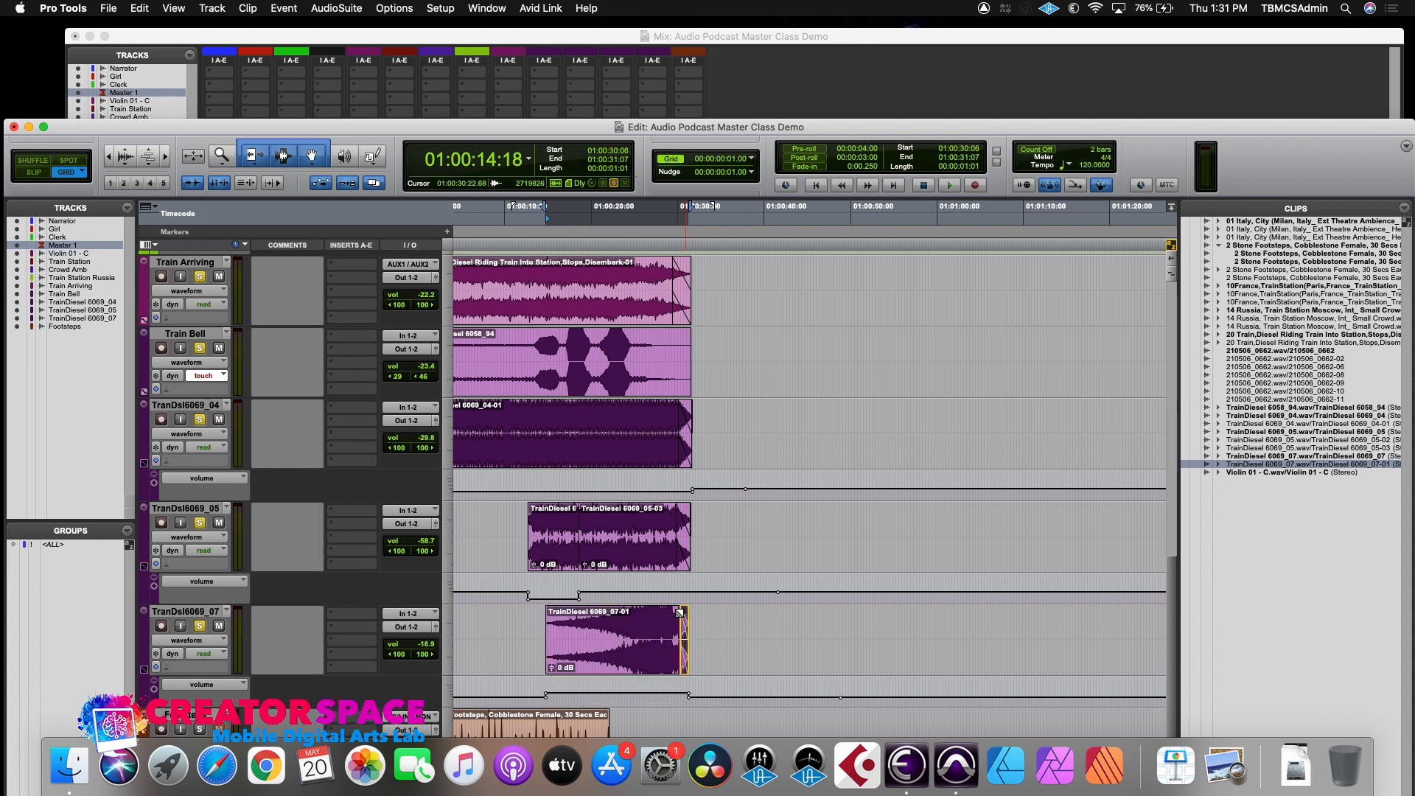
click(676, 613)
- Set TrainDiesel 6069_07 to touch automation and, playing from 01:00:13:11, ride its volume between about -25 and -12 dB
click(535, 613)
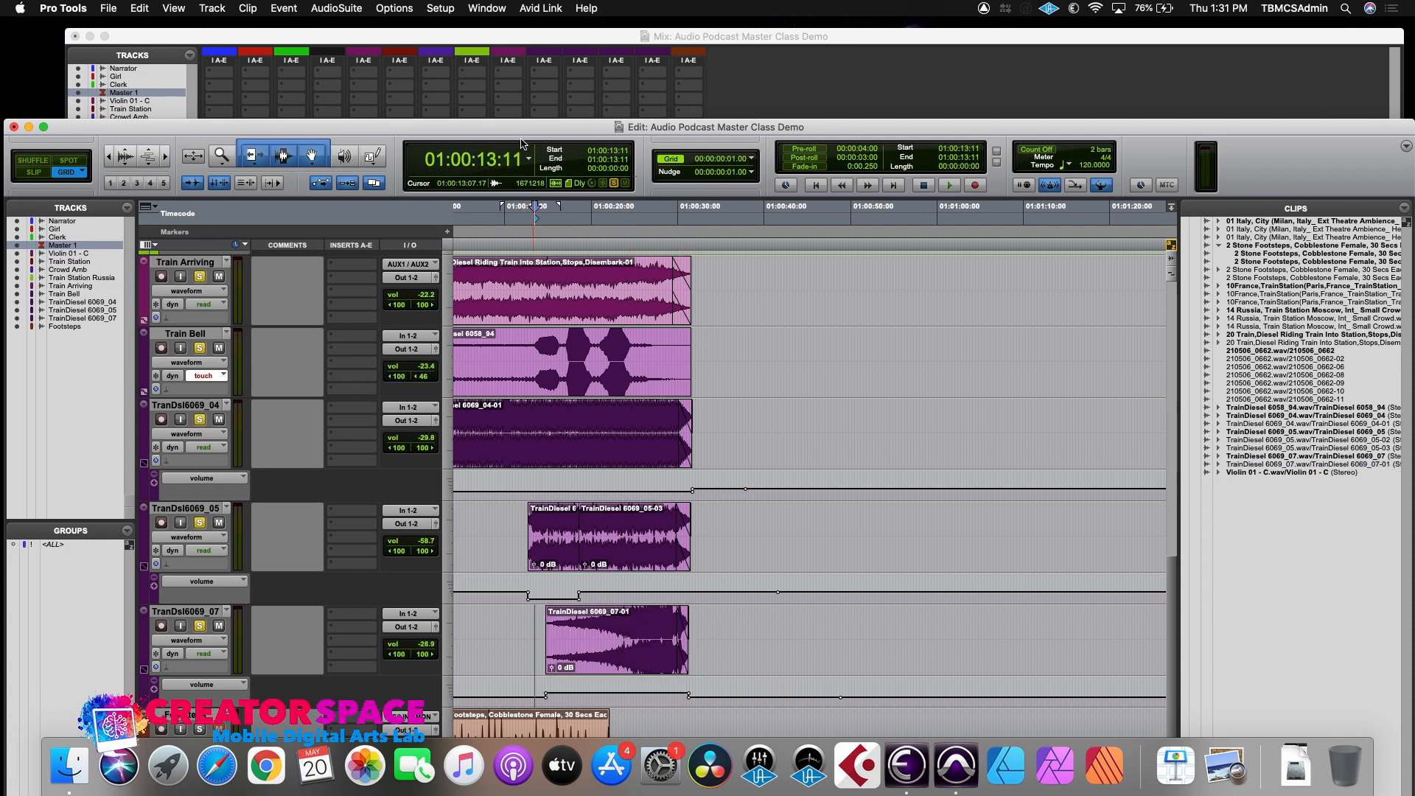
click(534, 41)
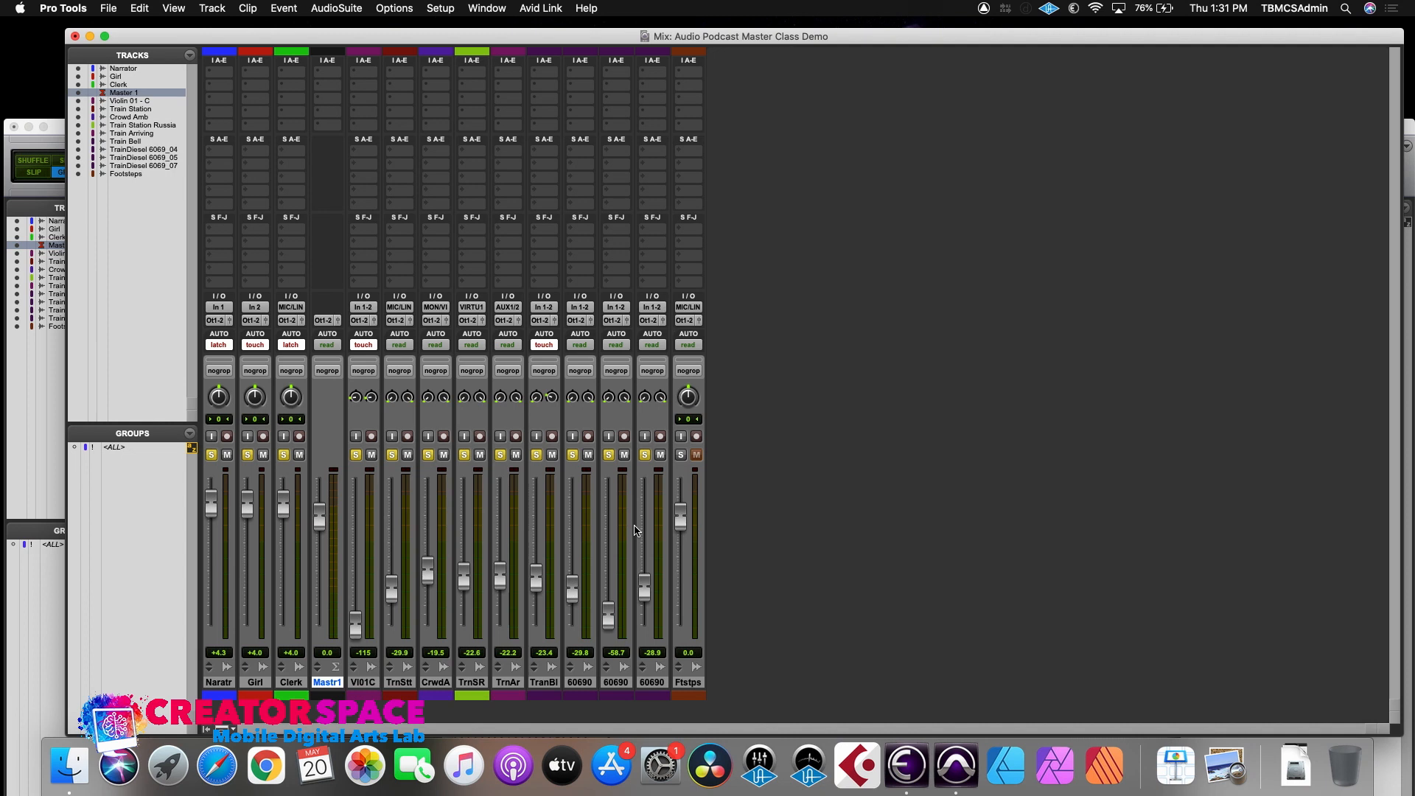
click(649, 345)
click(655, 363)
key(space)
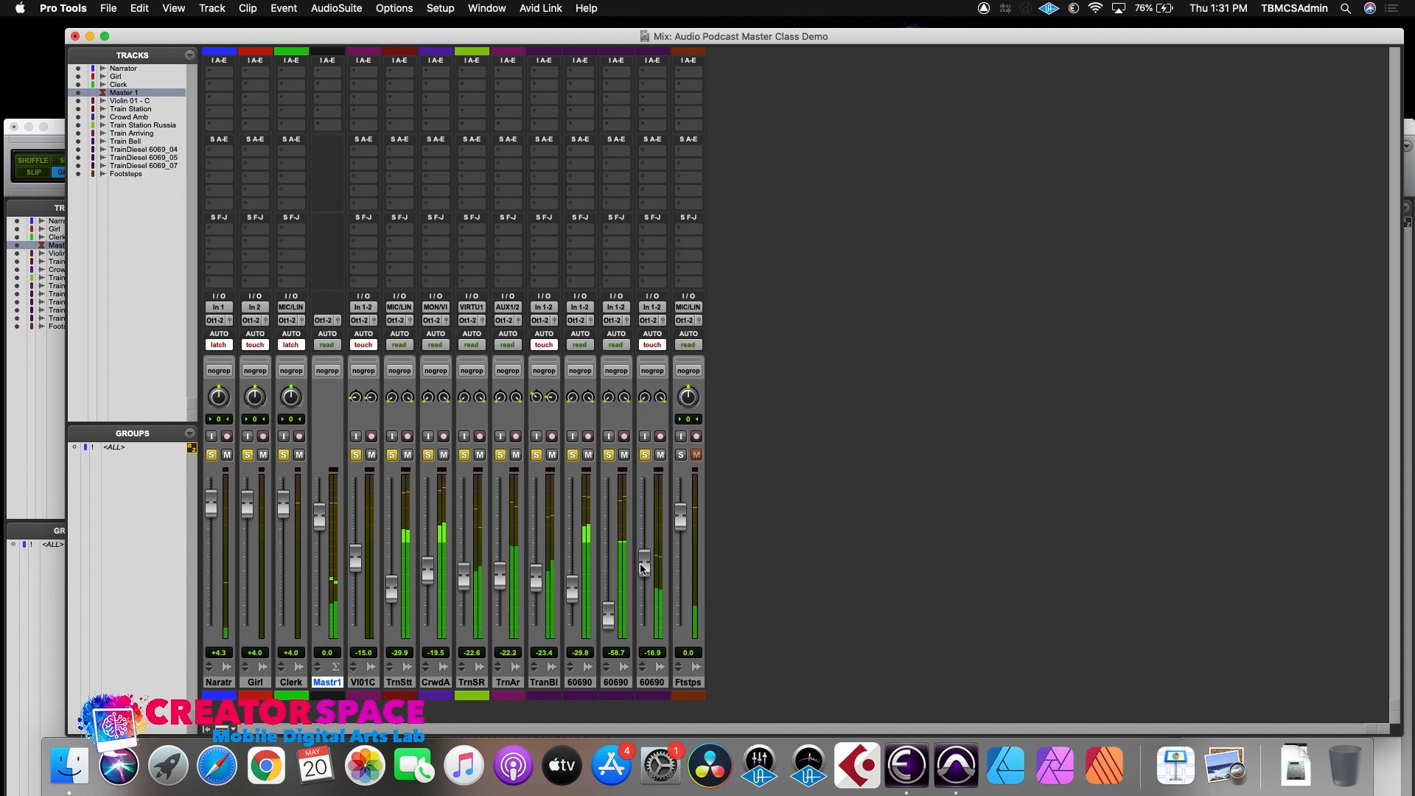
click(642, 564)
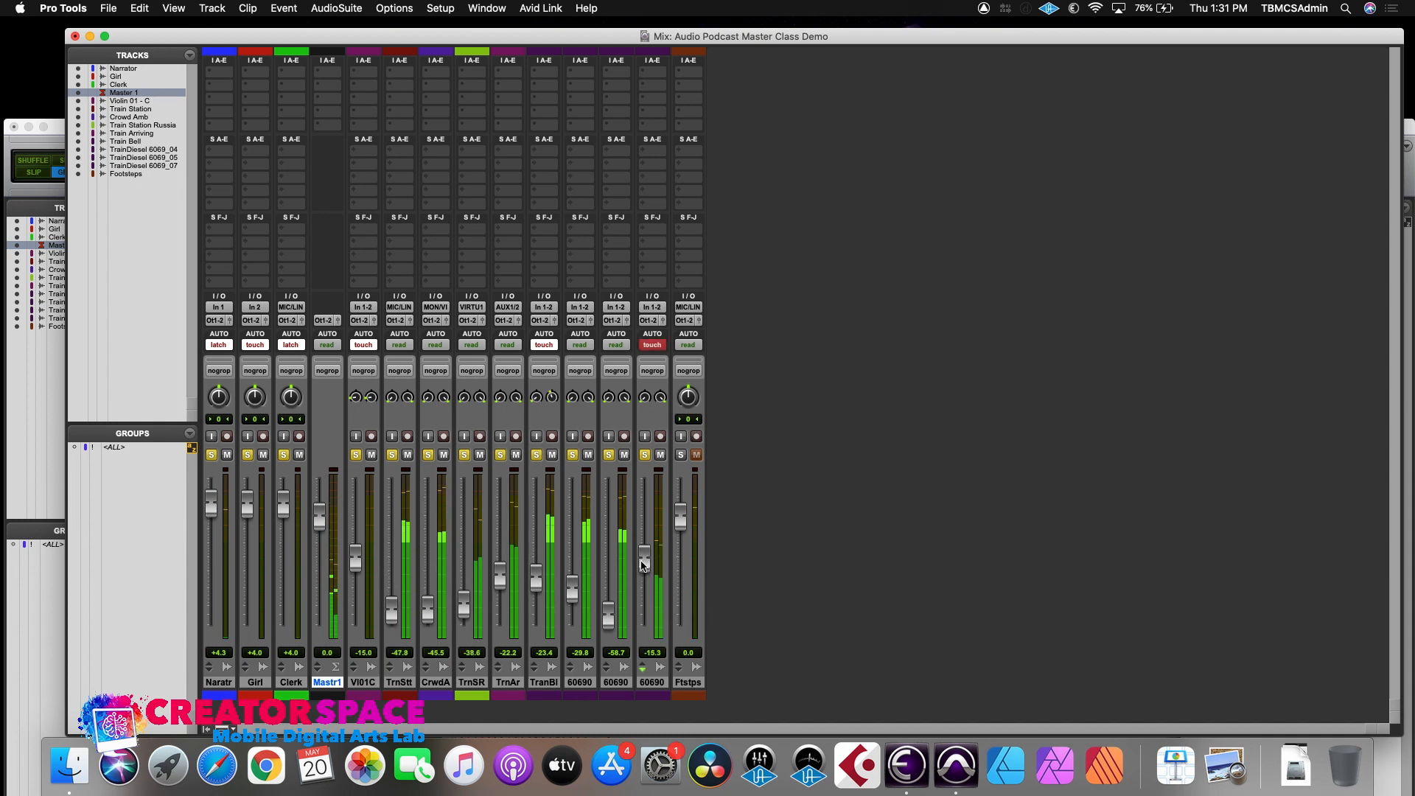
drag(643, 560, 642, 564)
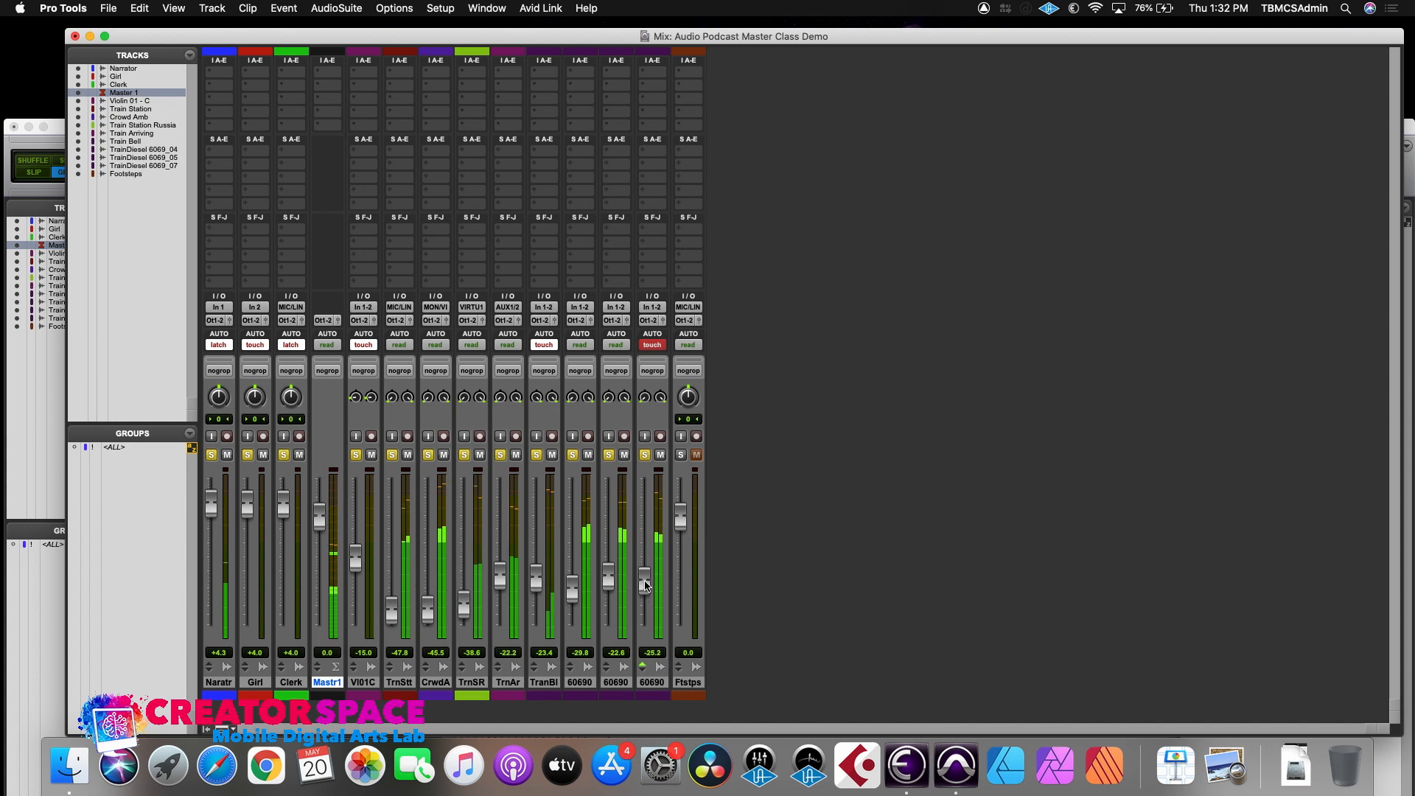
drag(646, 547, 648, 550)
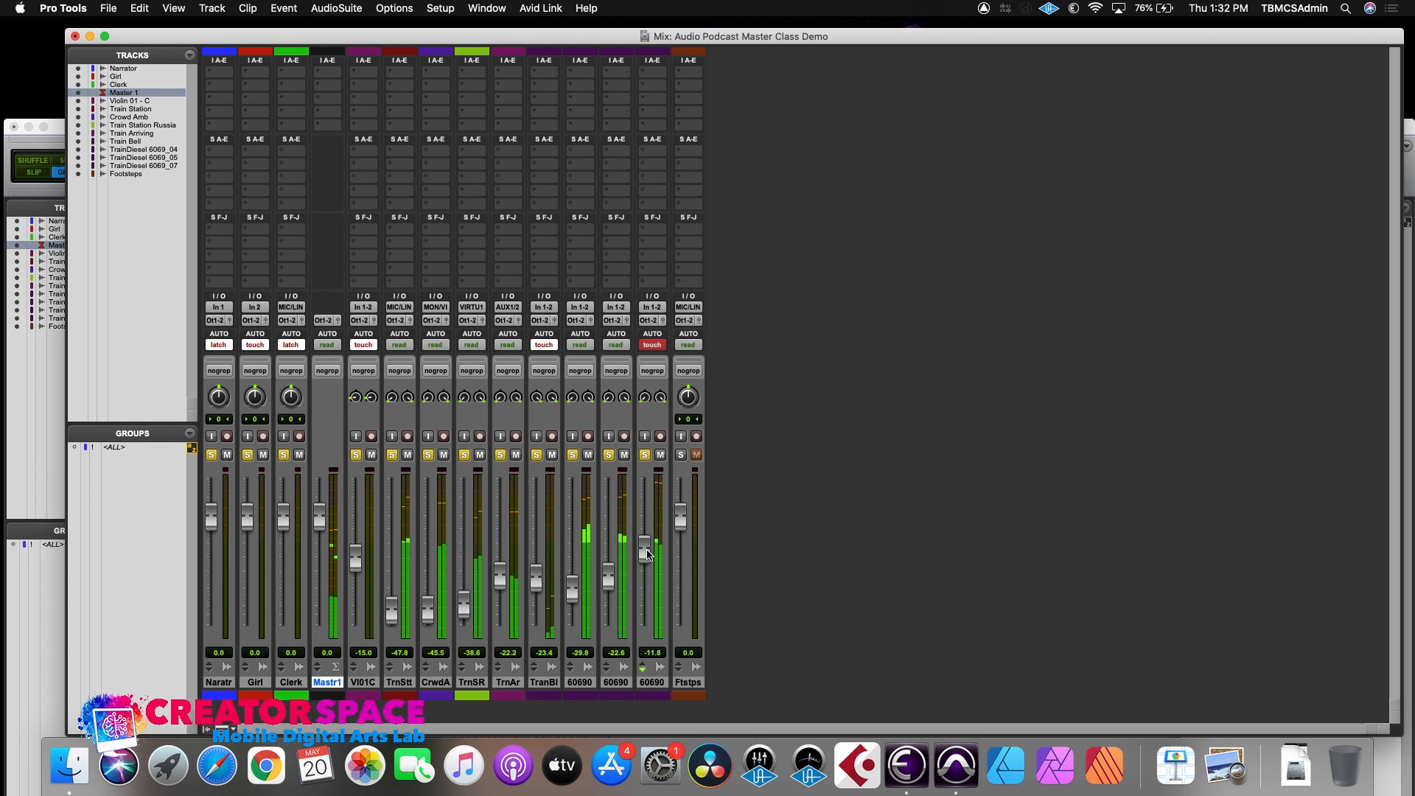
drag(648, 558, 649, 558)
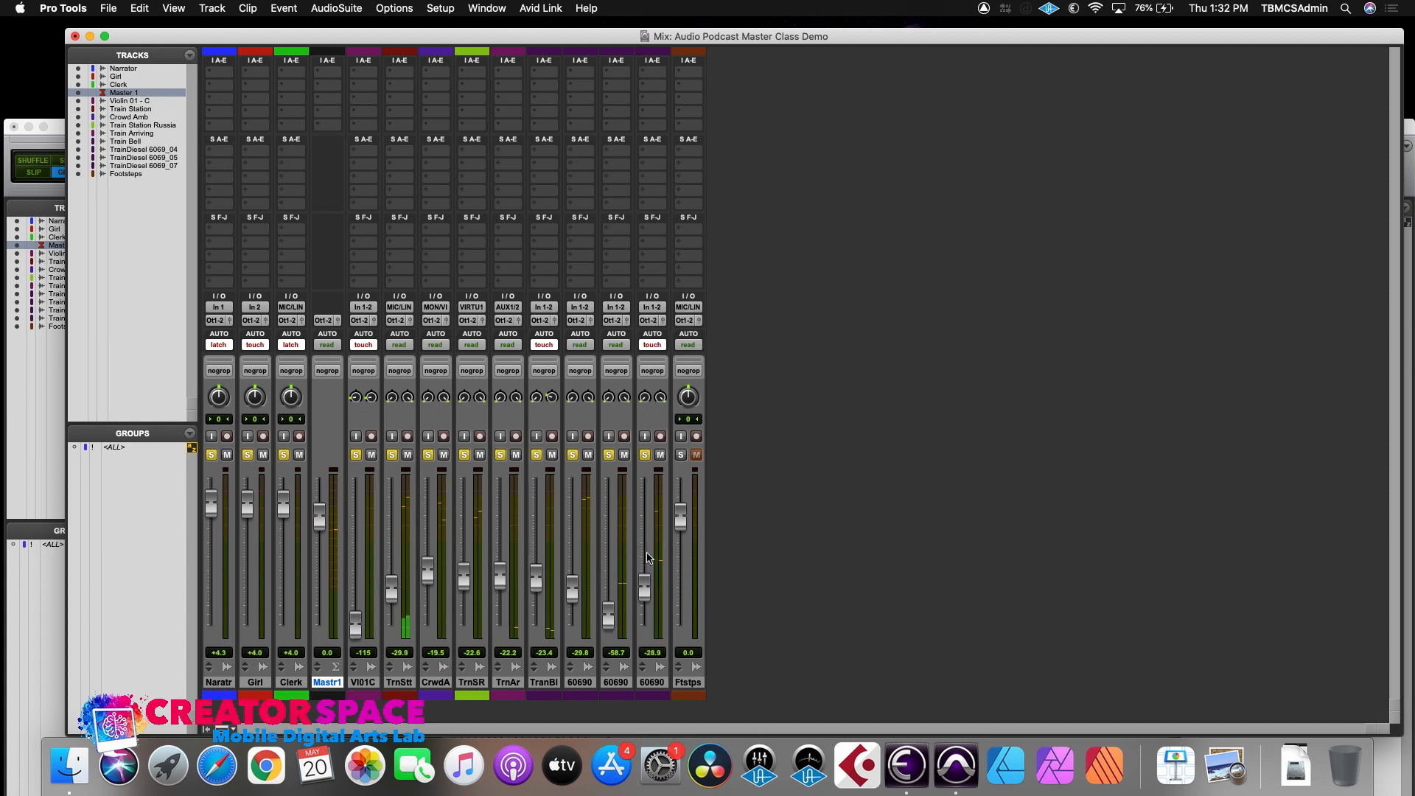
- Return to the Edit window and play the mix from 01:00:00:00 to hear the Footsteps clip
click(1410, 127)
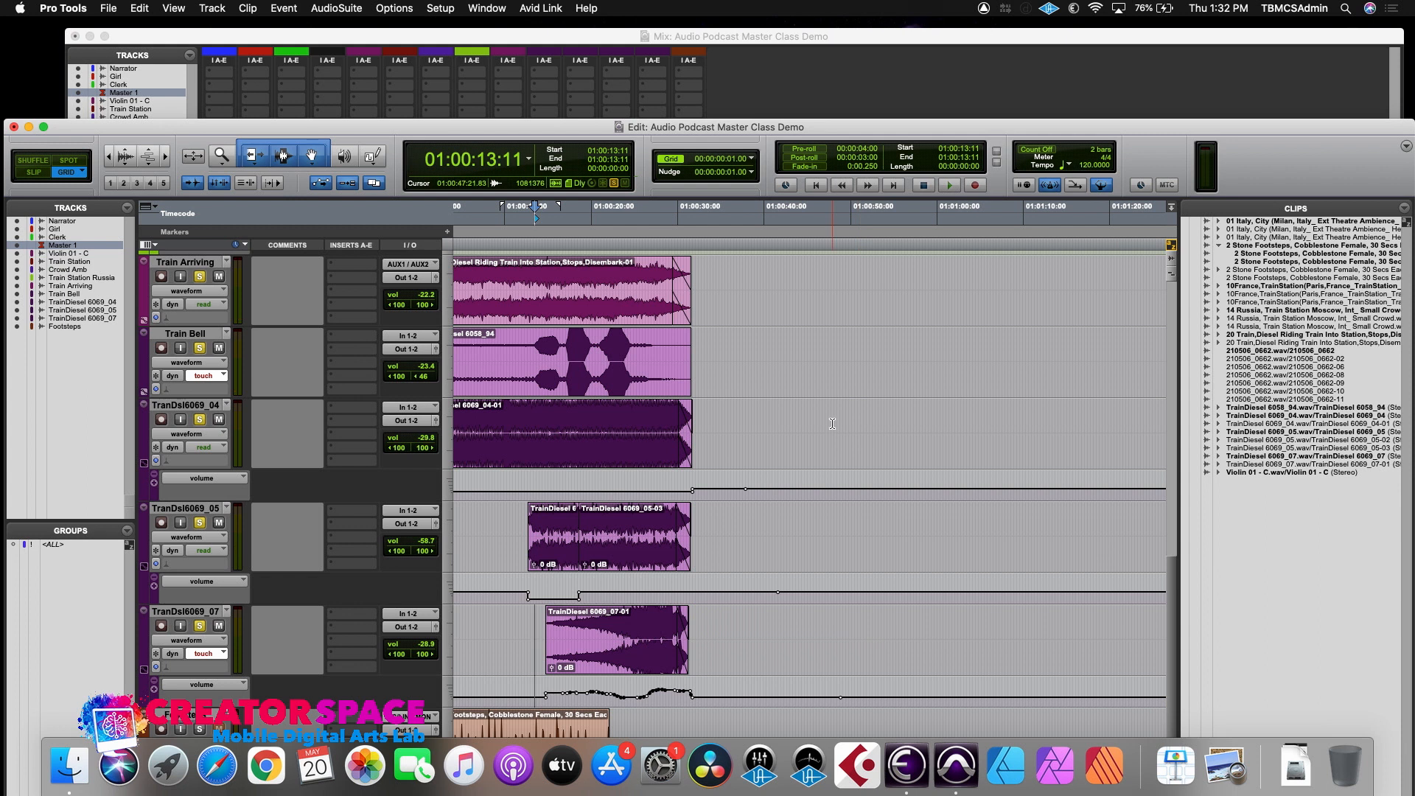
scroll(798, 533, down, 2)
scroll(798, 534, right, 1)
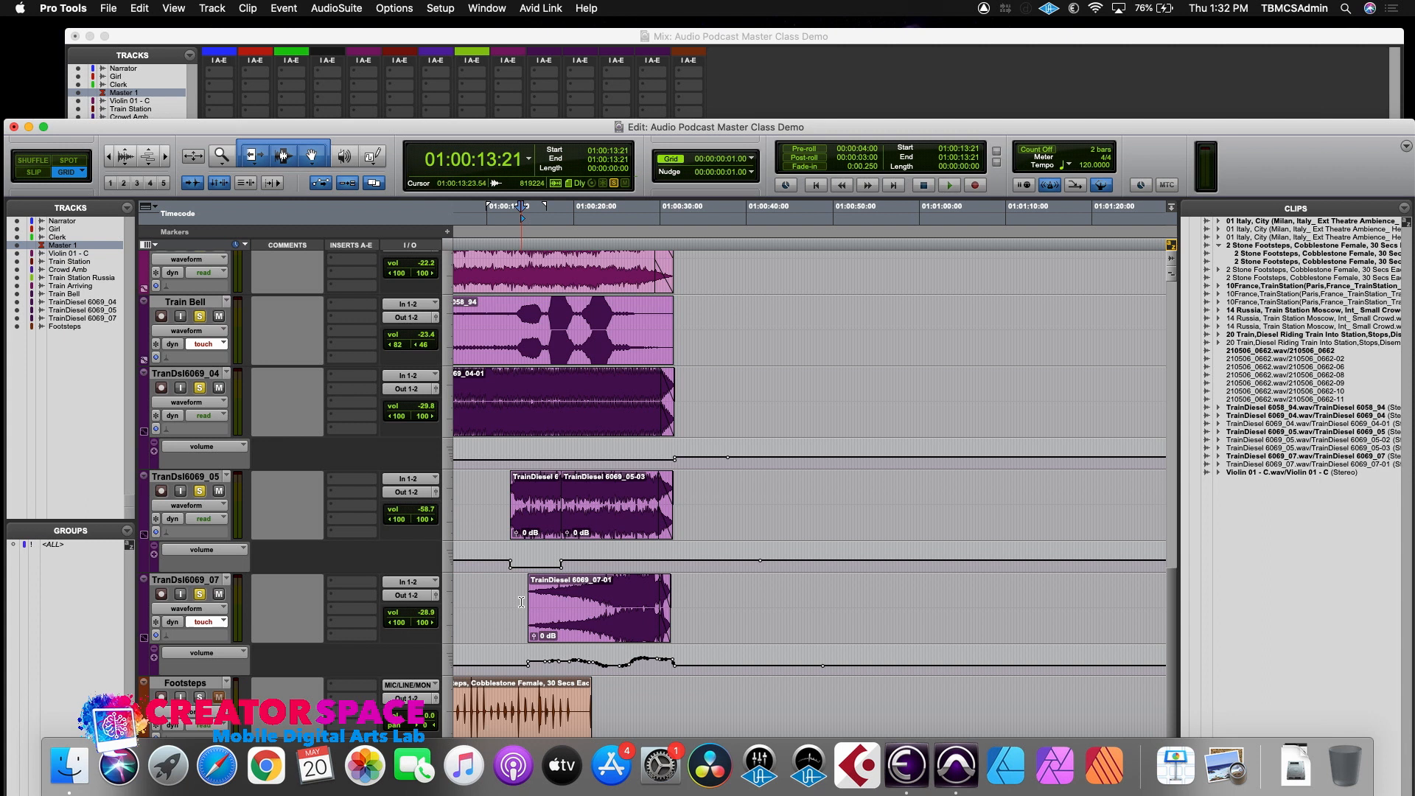
scroll(497, 605, left, 3)
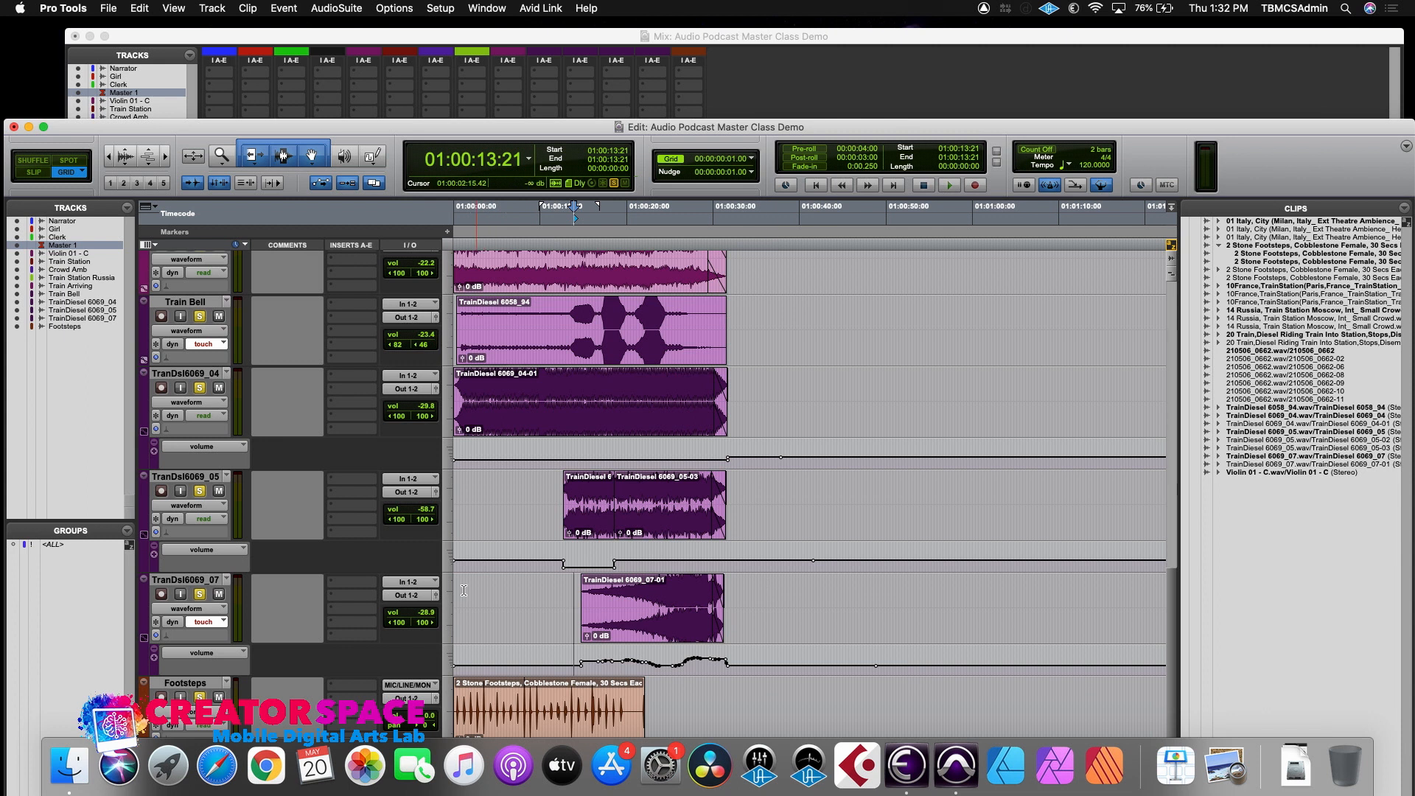
click(512, 728)
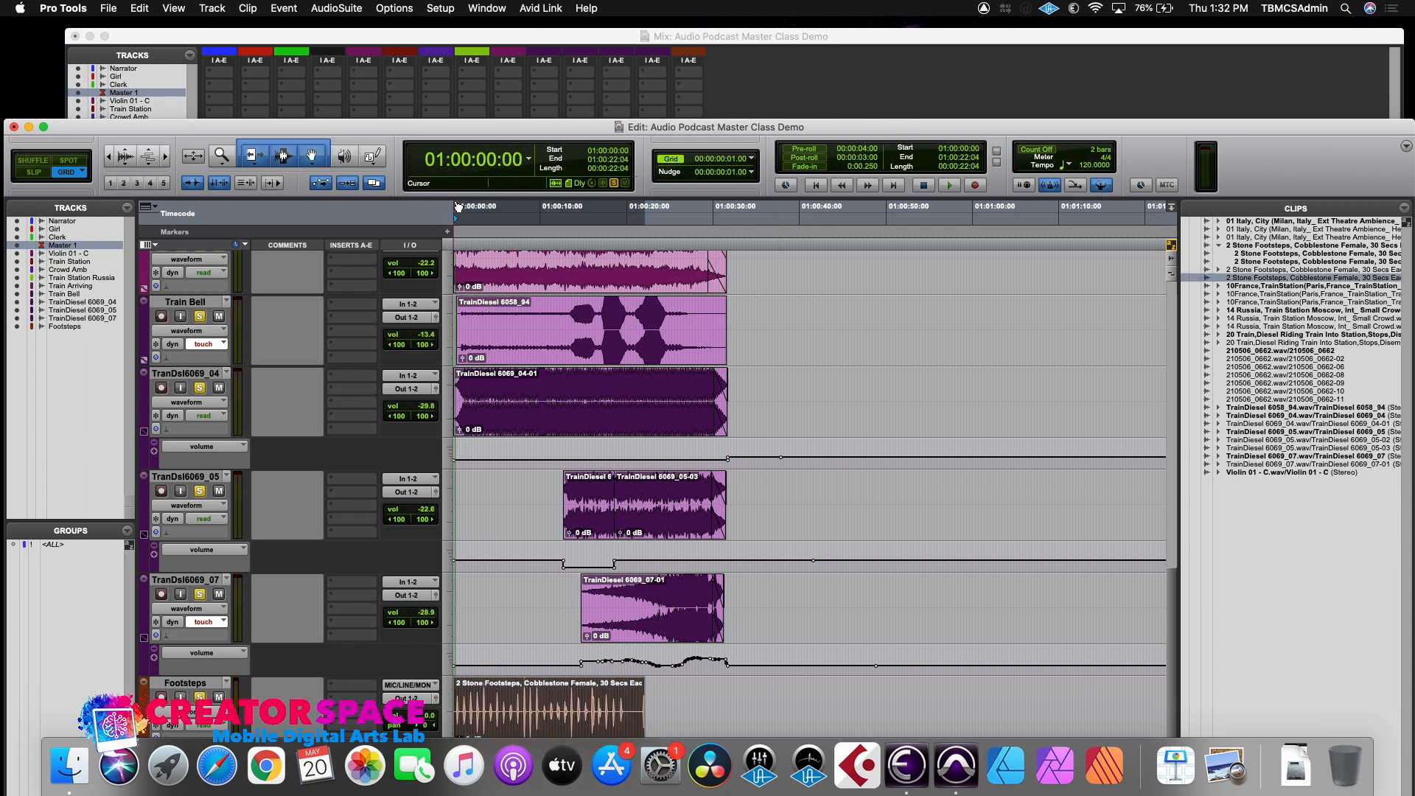
key(space)
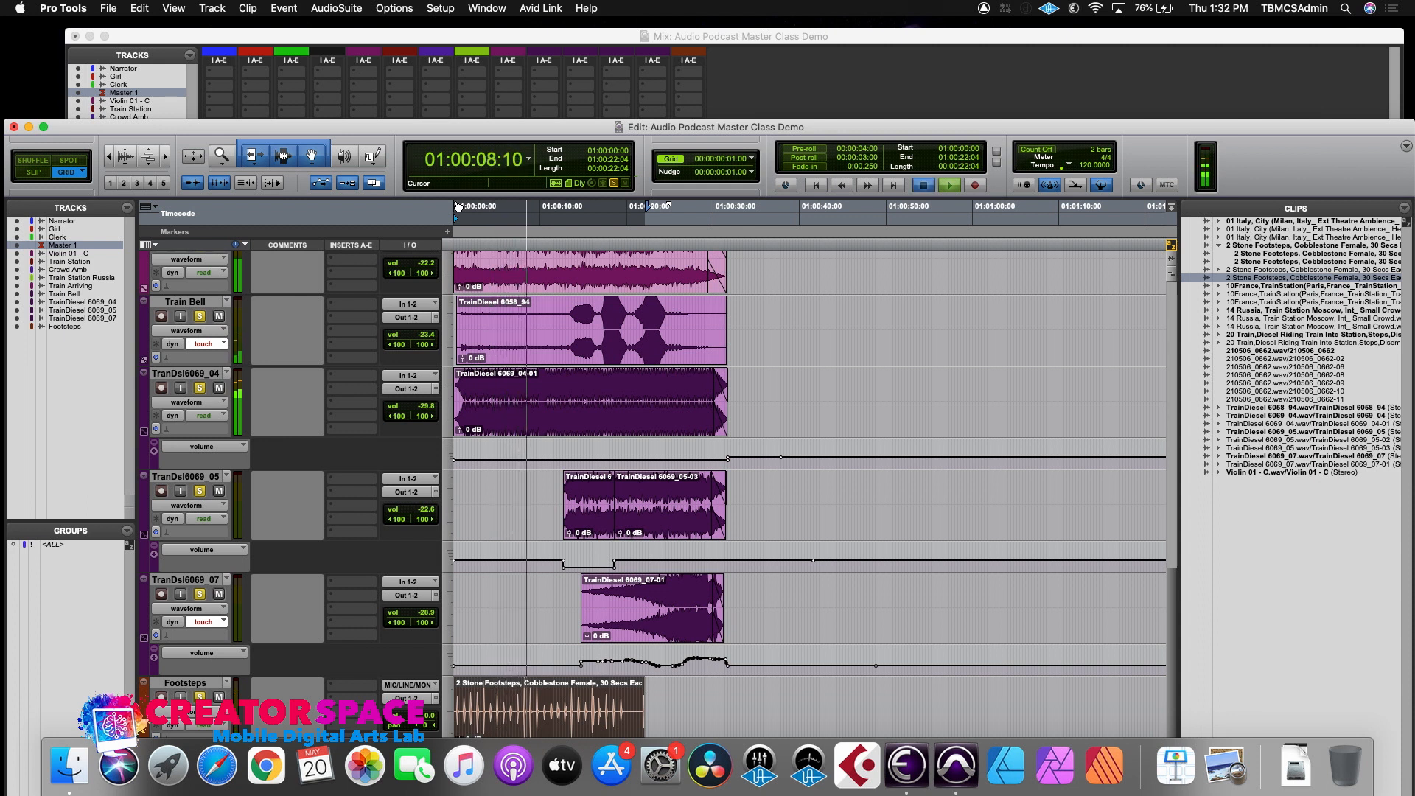
key(space)
- Trim the end of the Footsteps clip to about 01:00:08:20 and play the mix from 01:00:06:05
drag(639, 702, 528, 712)
click(507, 702)
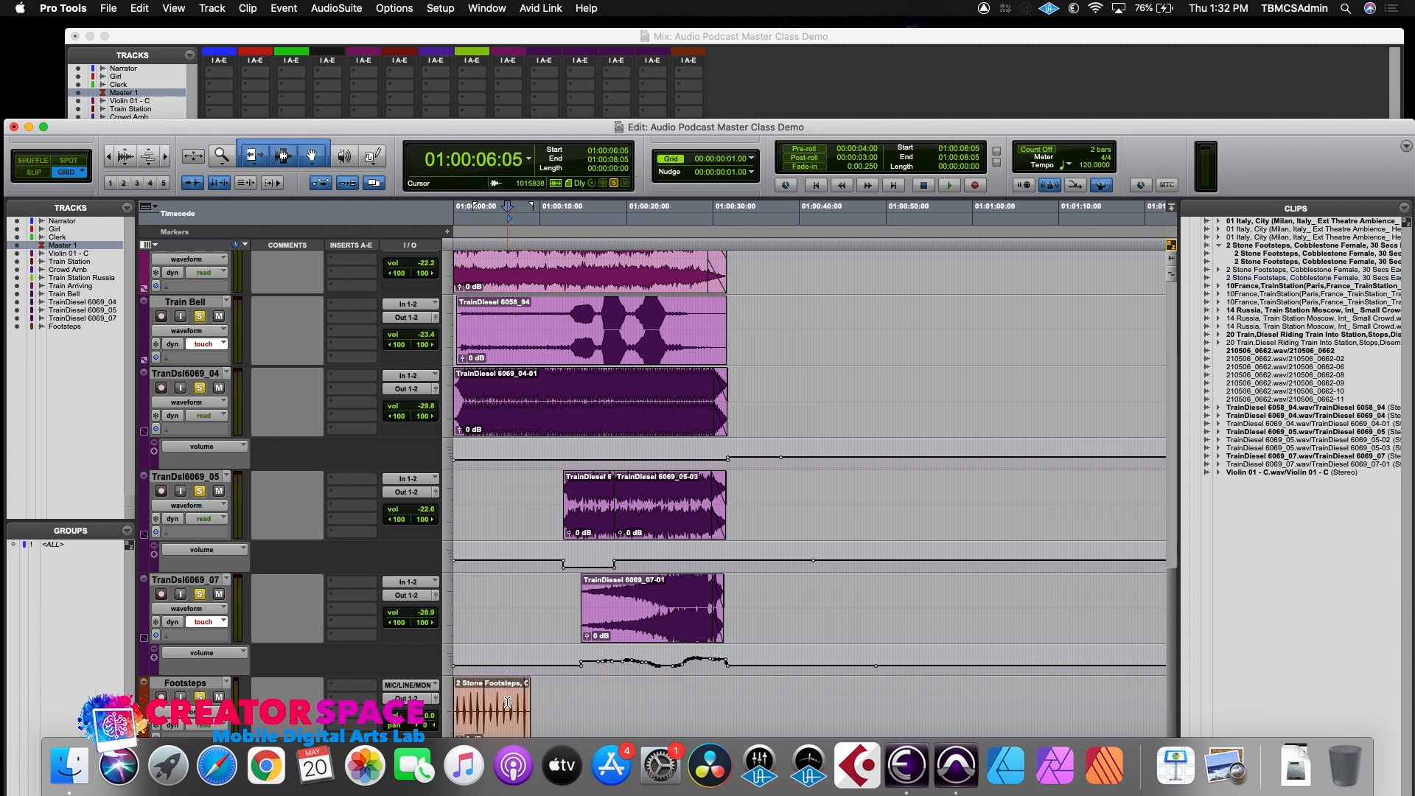
key(space)
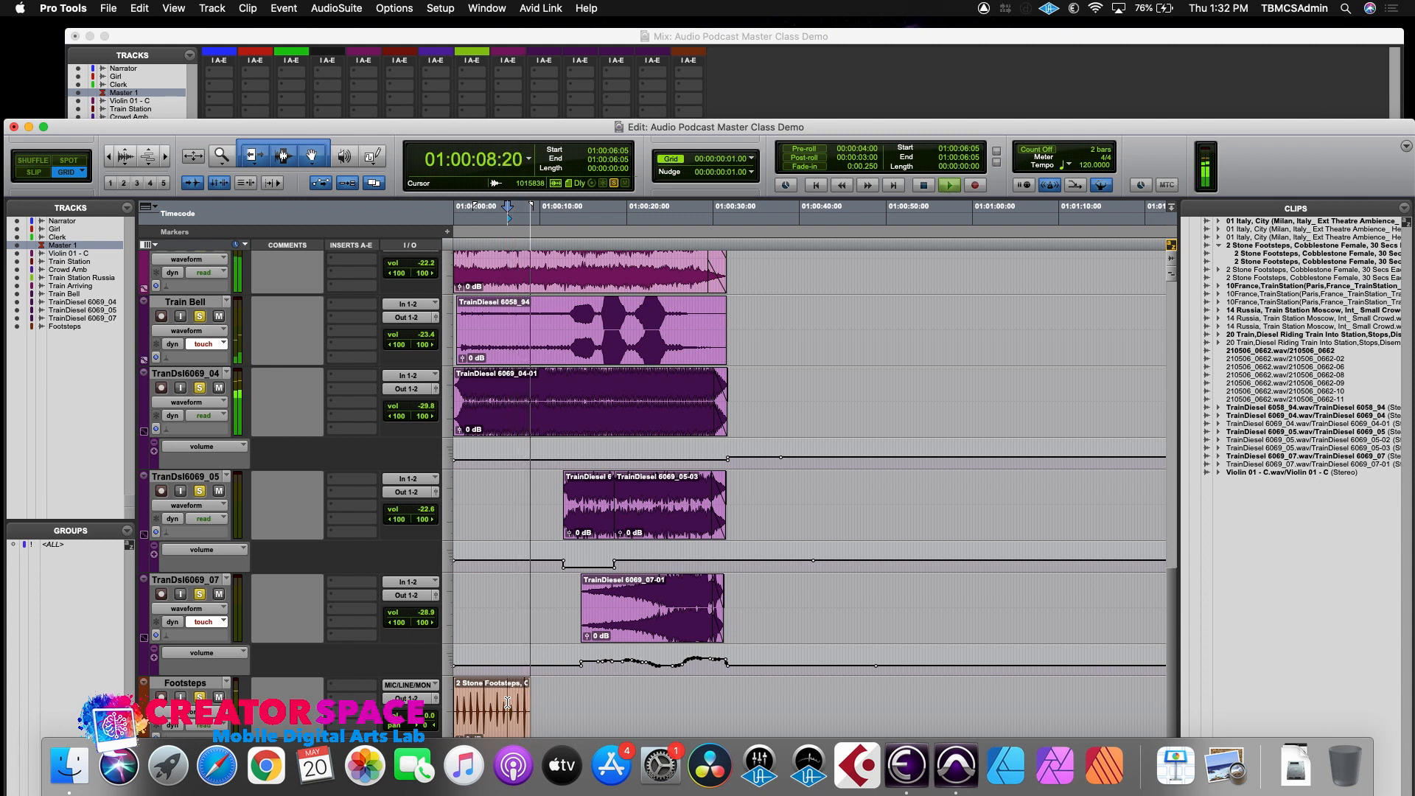
key(space)
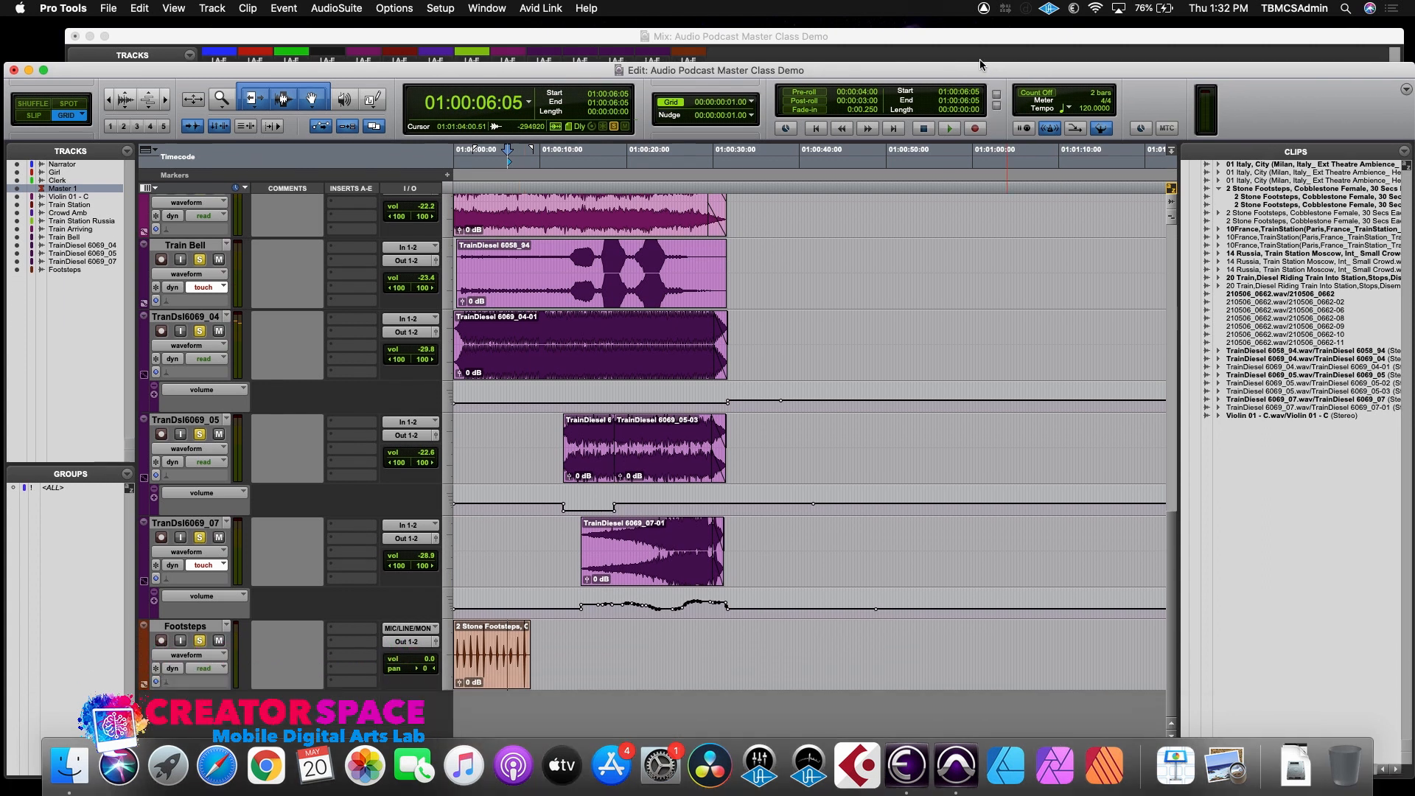
- Enlarge the Edit window, trim the Footsteps clip's end to 01:00:07:01 and play the mix from 01:00:05:05
double_click(989, 122)
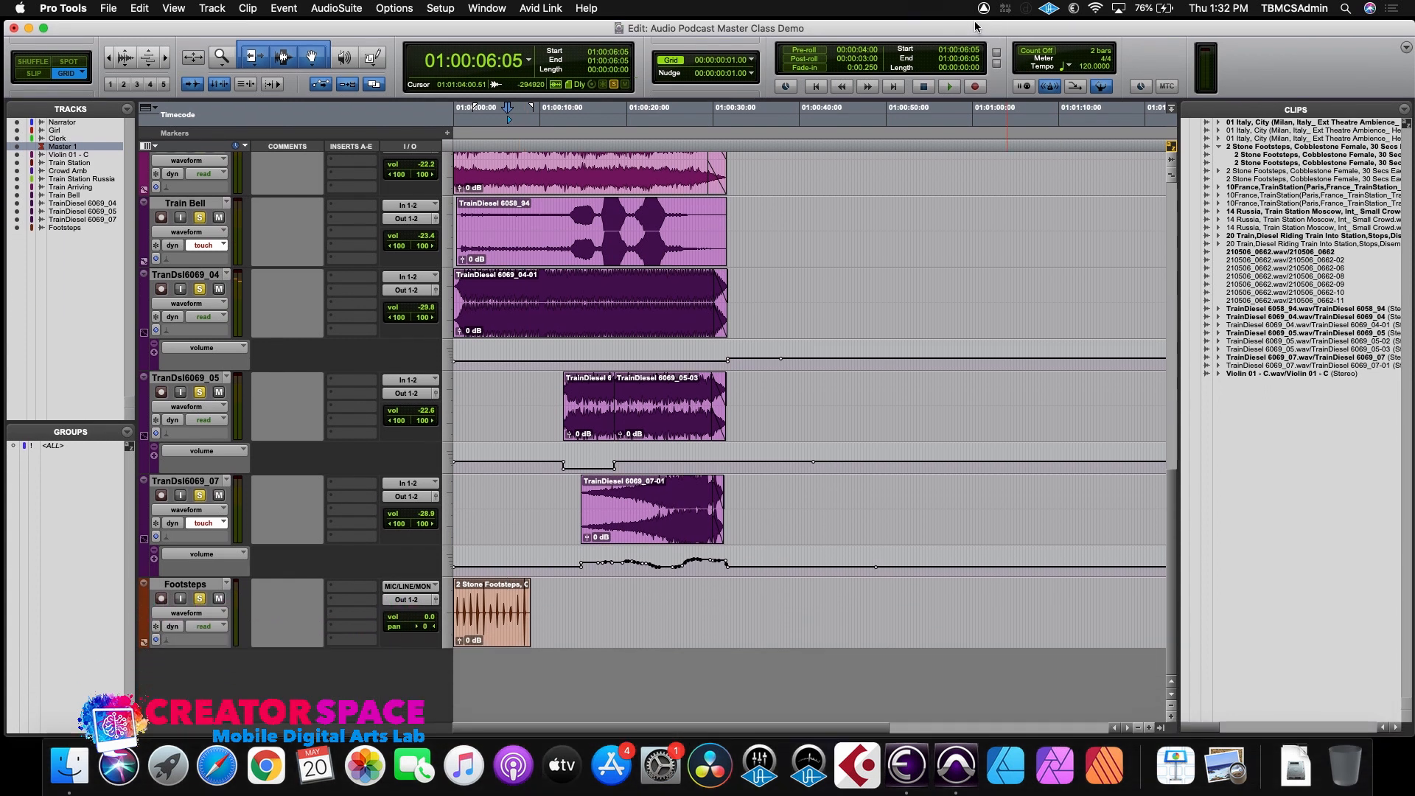
click(1149, 727)
click(1149, 728)
drag(755, 612, 695, 612)
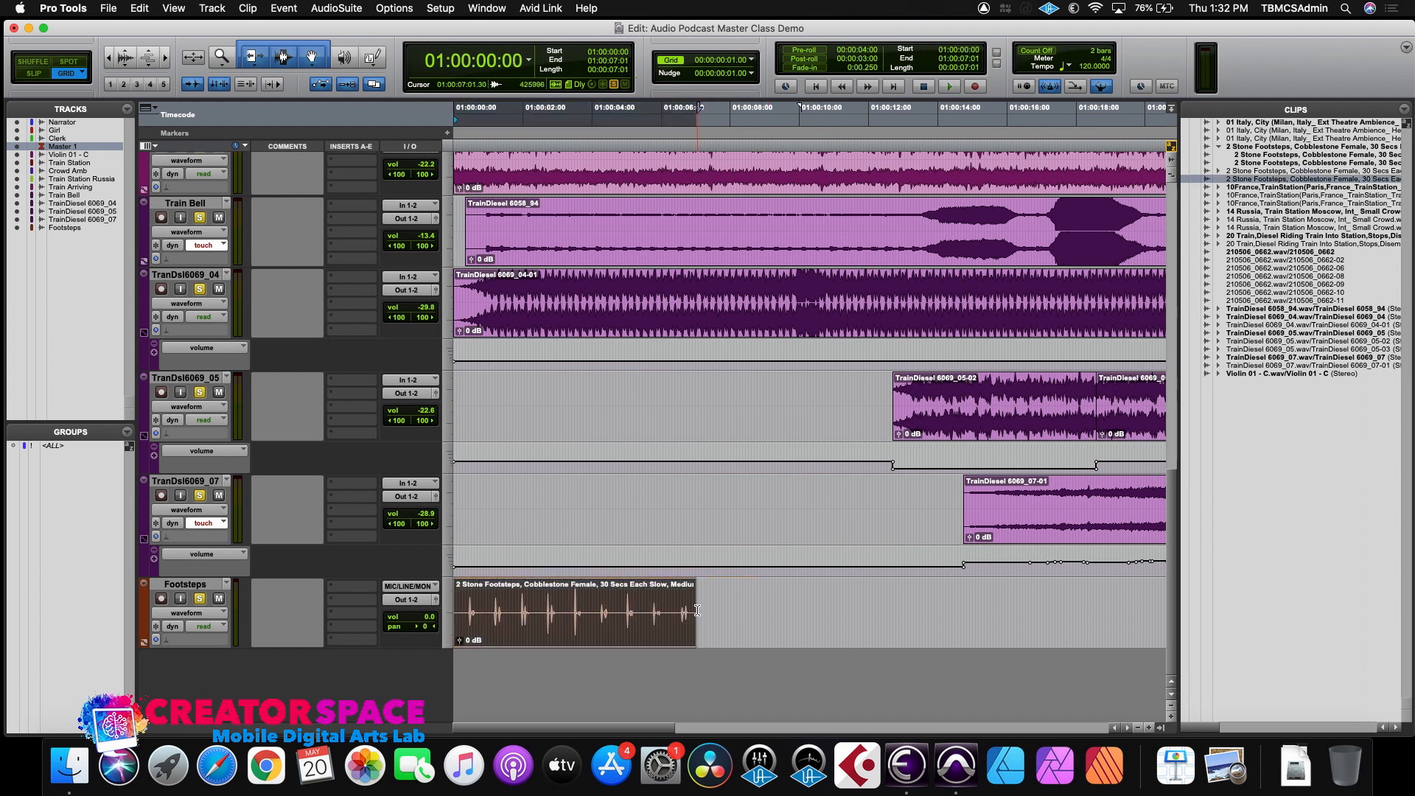
click(634, 610)
key(space)
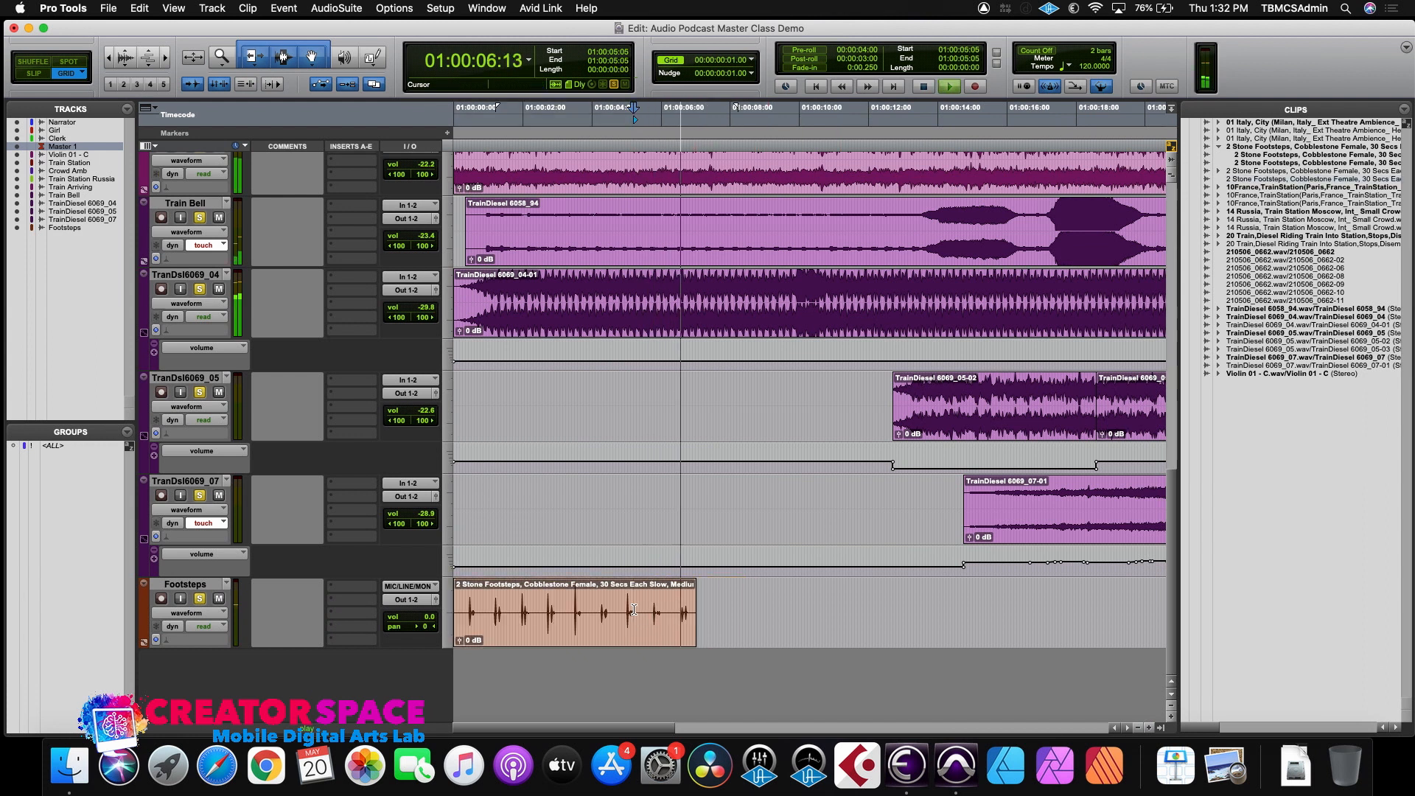
key(space)
- Extend the end of the Footsteps clip to about 01:00:07:16 and play the mix from 01:00:05:23
drag(693, 617, 718, 616)
click(659, 610)
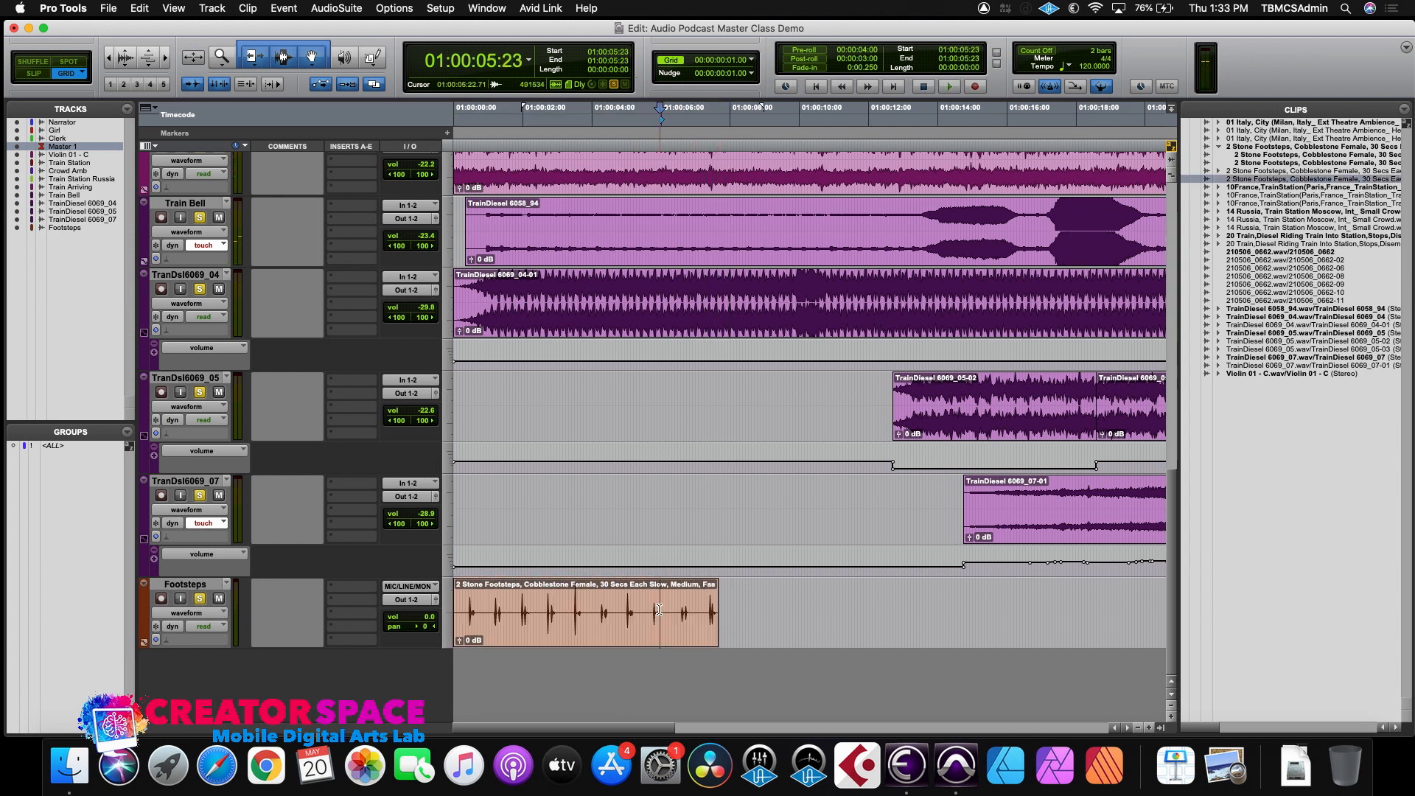
key(space)
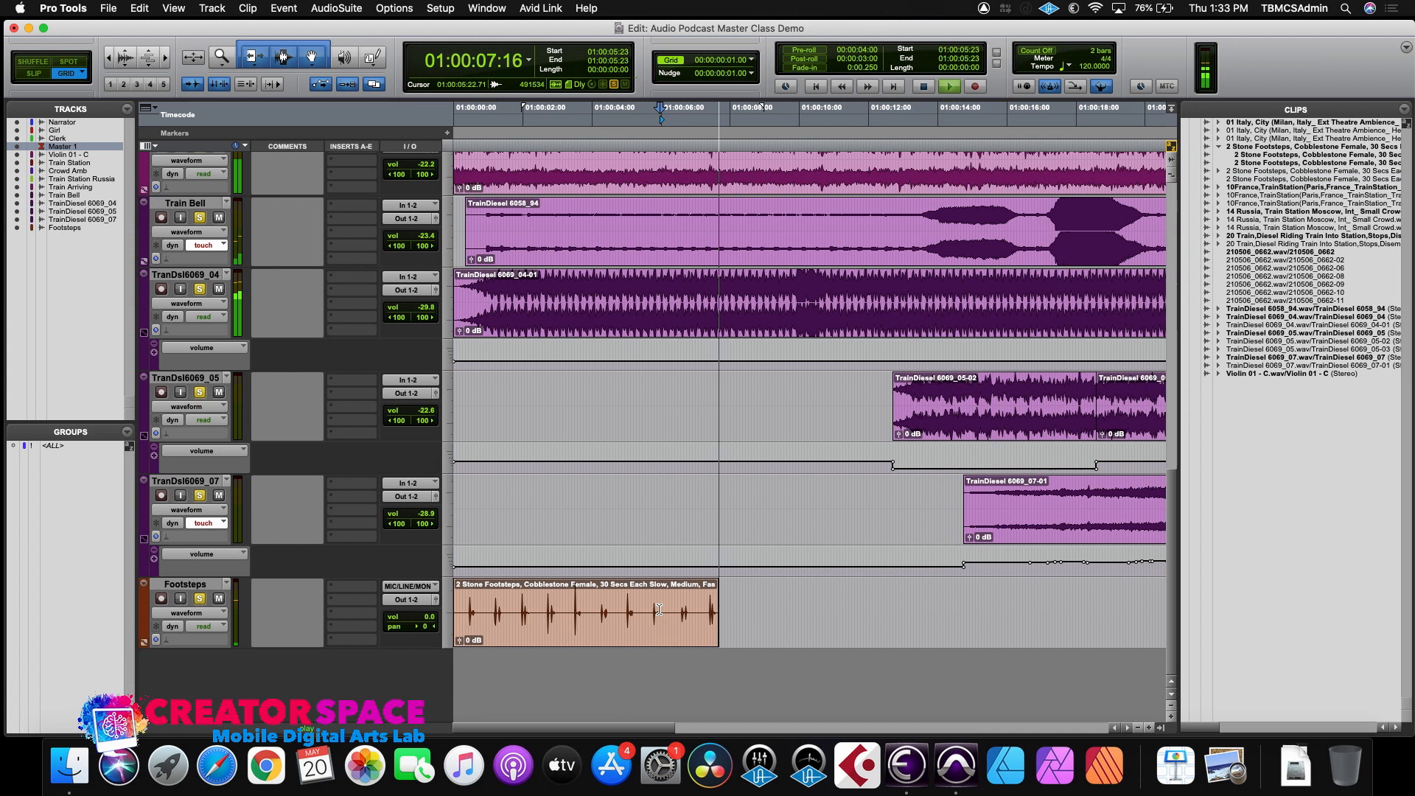
key(space)
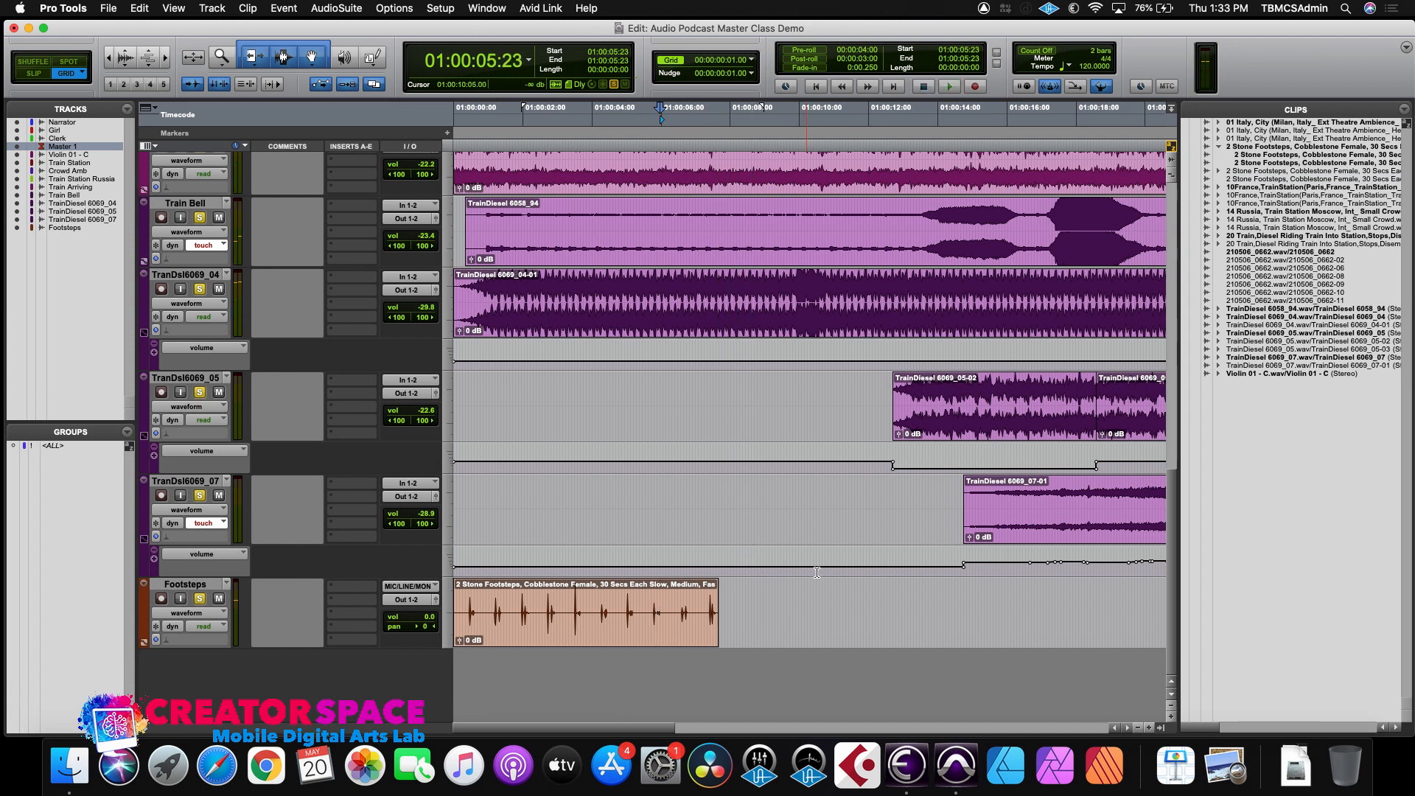
- Set the Footsteps track's automation mode to touch in the Mix window and try panning the track during playback
drag(743, 29, 754, 90)
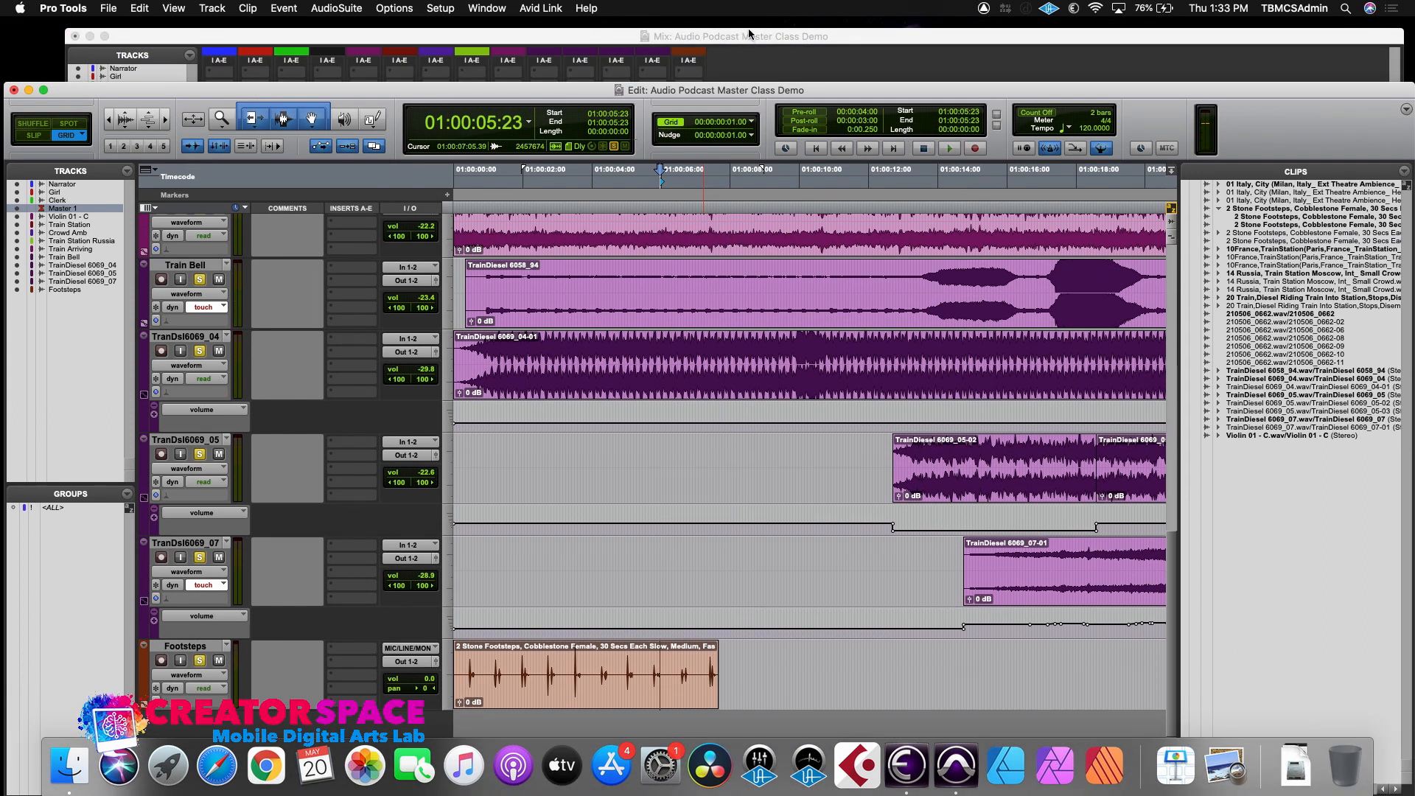
key(super+equal)
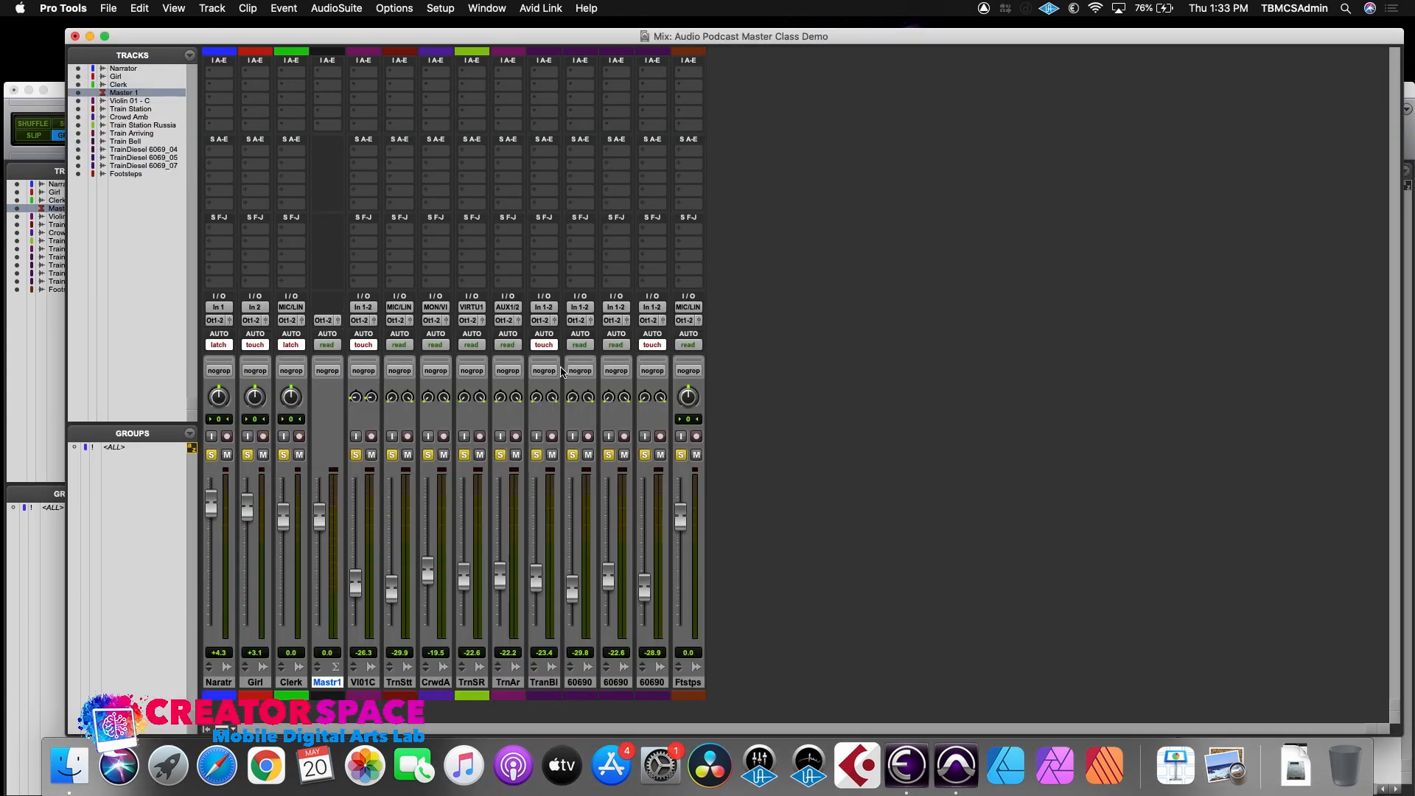
click(690, 348)
click(690, 357)
key(space)
drag(686, 399, 770, 434)
key(space)
click(1404, 93)
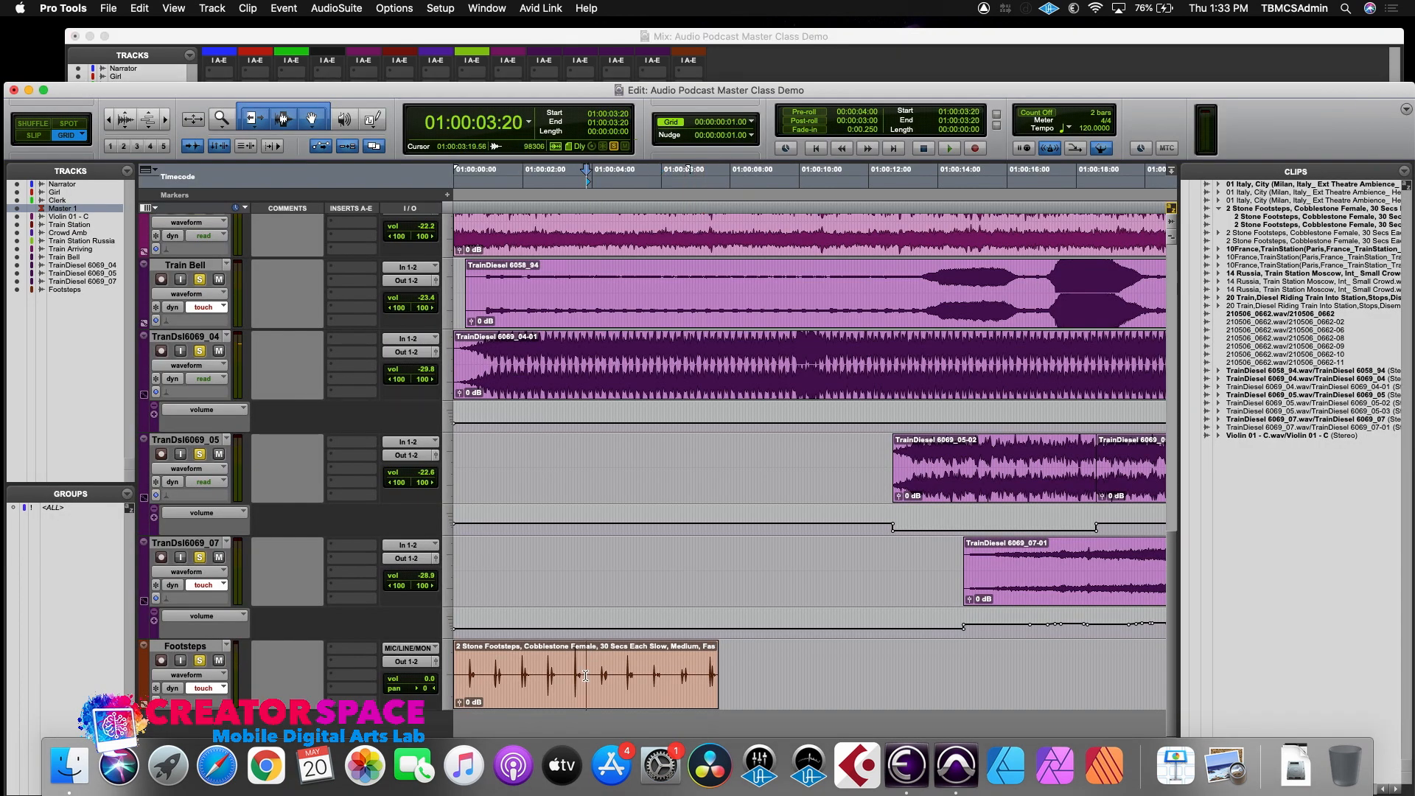
- Play the mix from 01:00:00:00 and automate the Footsteps pan on the left side during playback
click(570, 698)
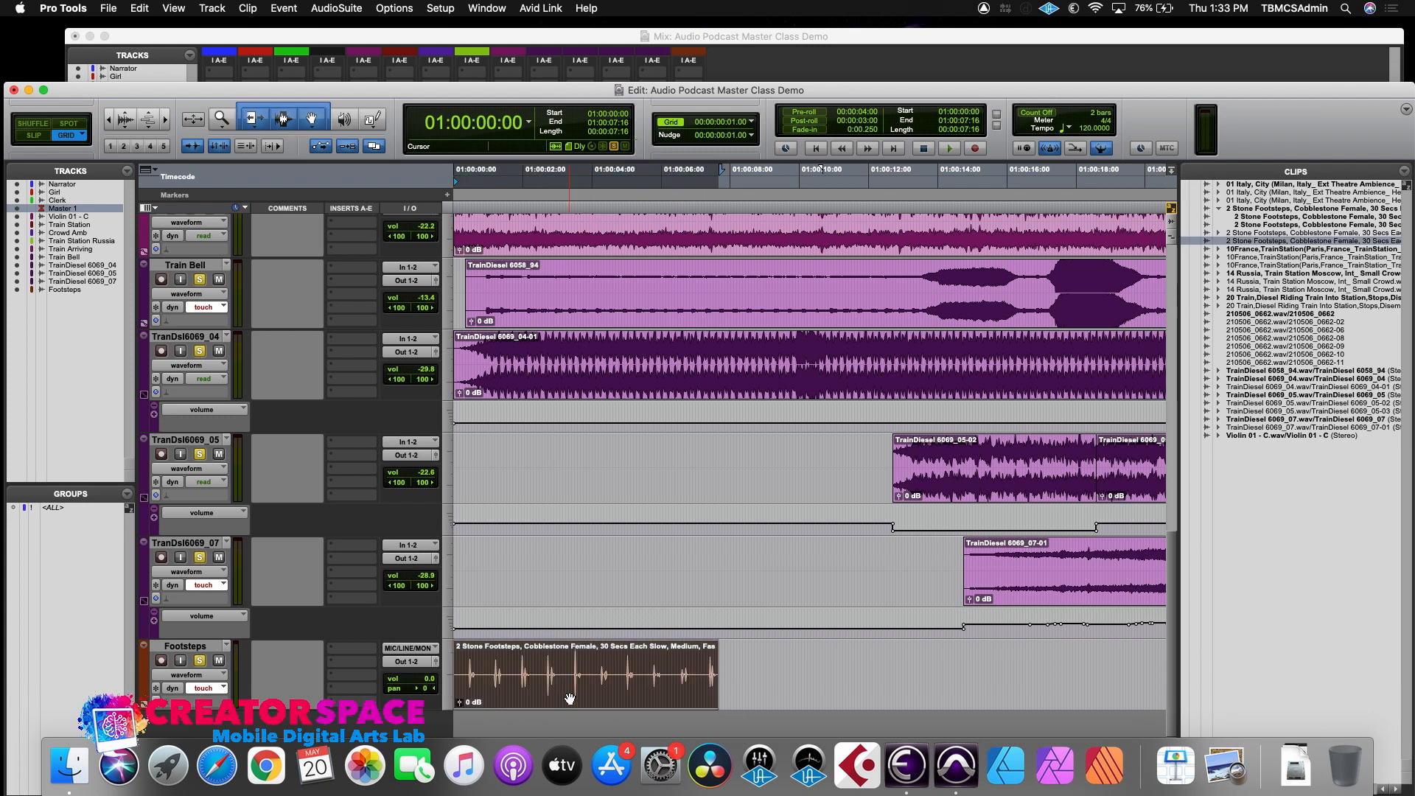
click(634, 42)
key(space)
mouse_move(687, 397)
mouse_down()
mouse_move(704, 404)
mouse_move(689, 401)
mouse_up()
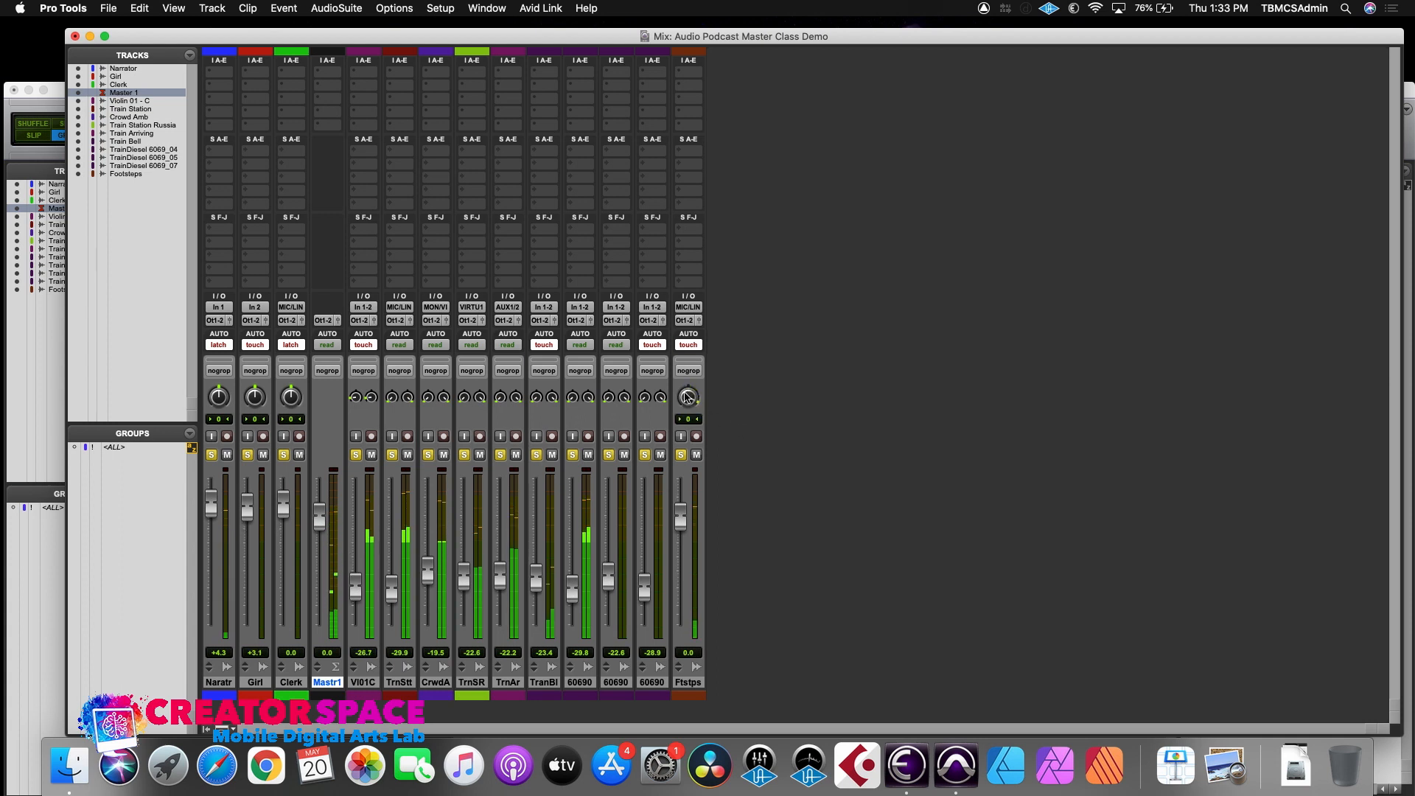
drag(687, 397, 745, 440)
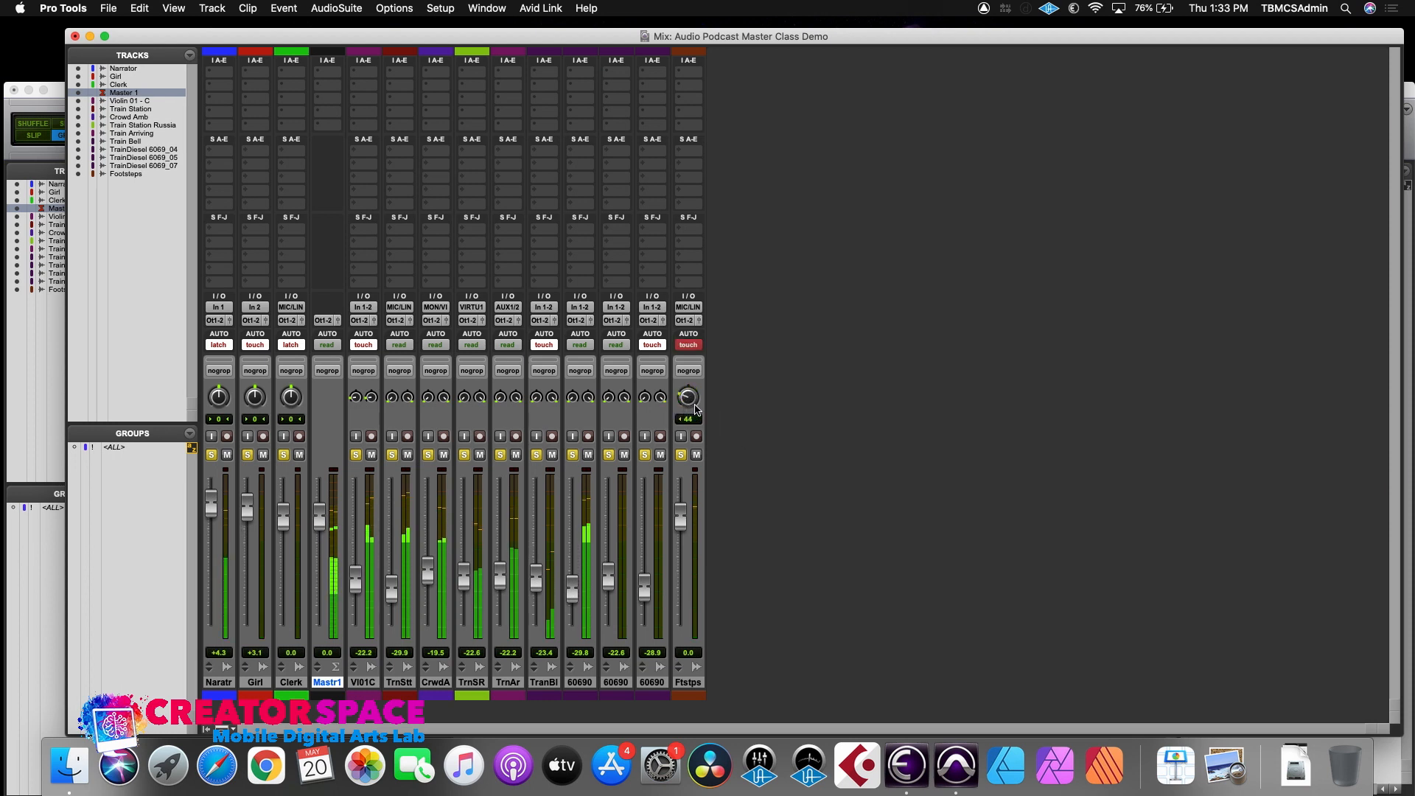
drag(730, 415, 733, 415)
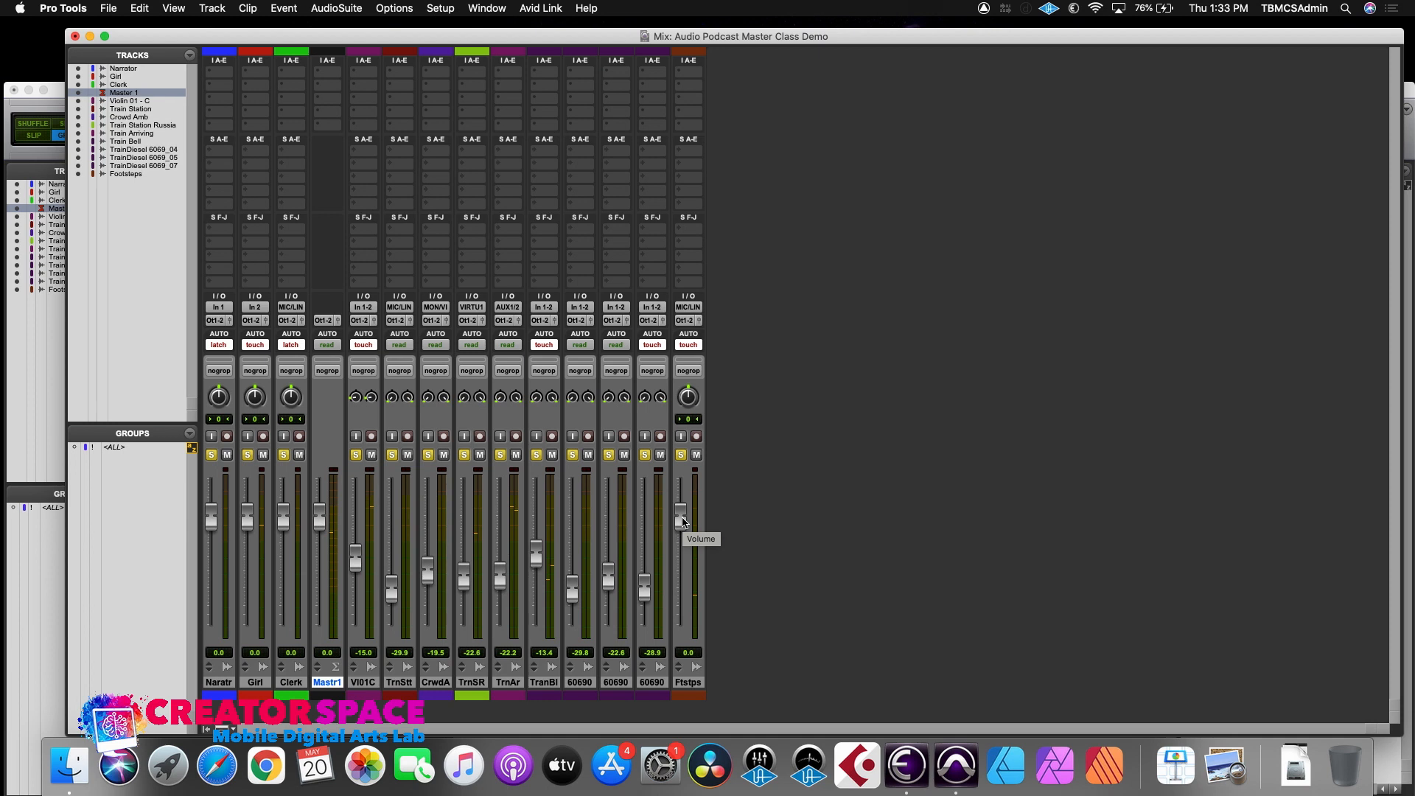
drag(683, 522, 693, 497)
key(space)
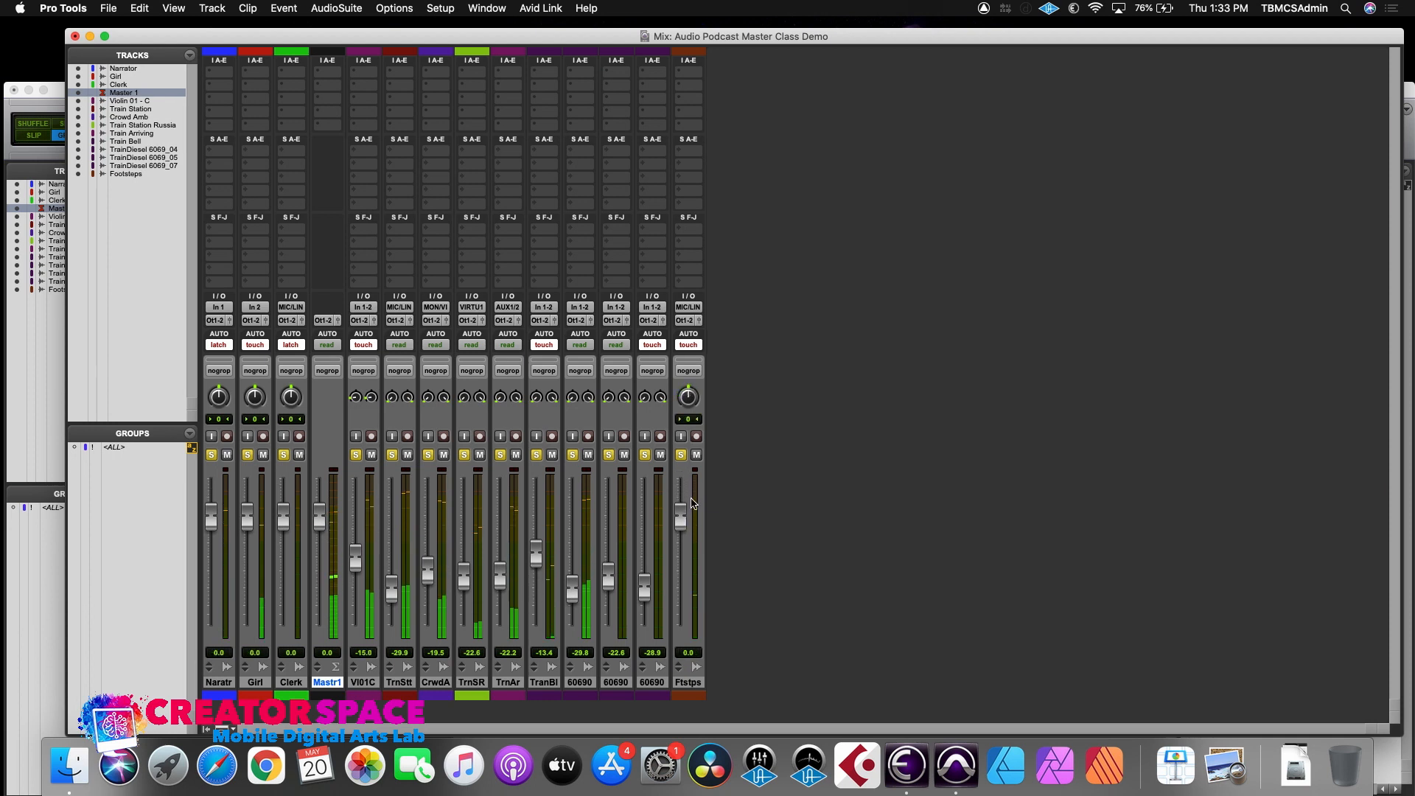
click(1405, 104)
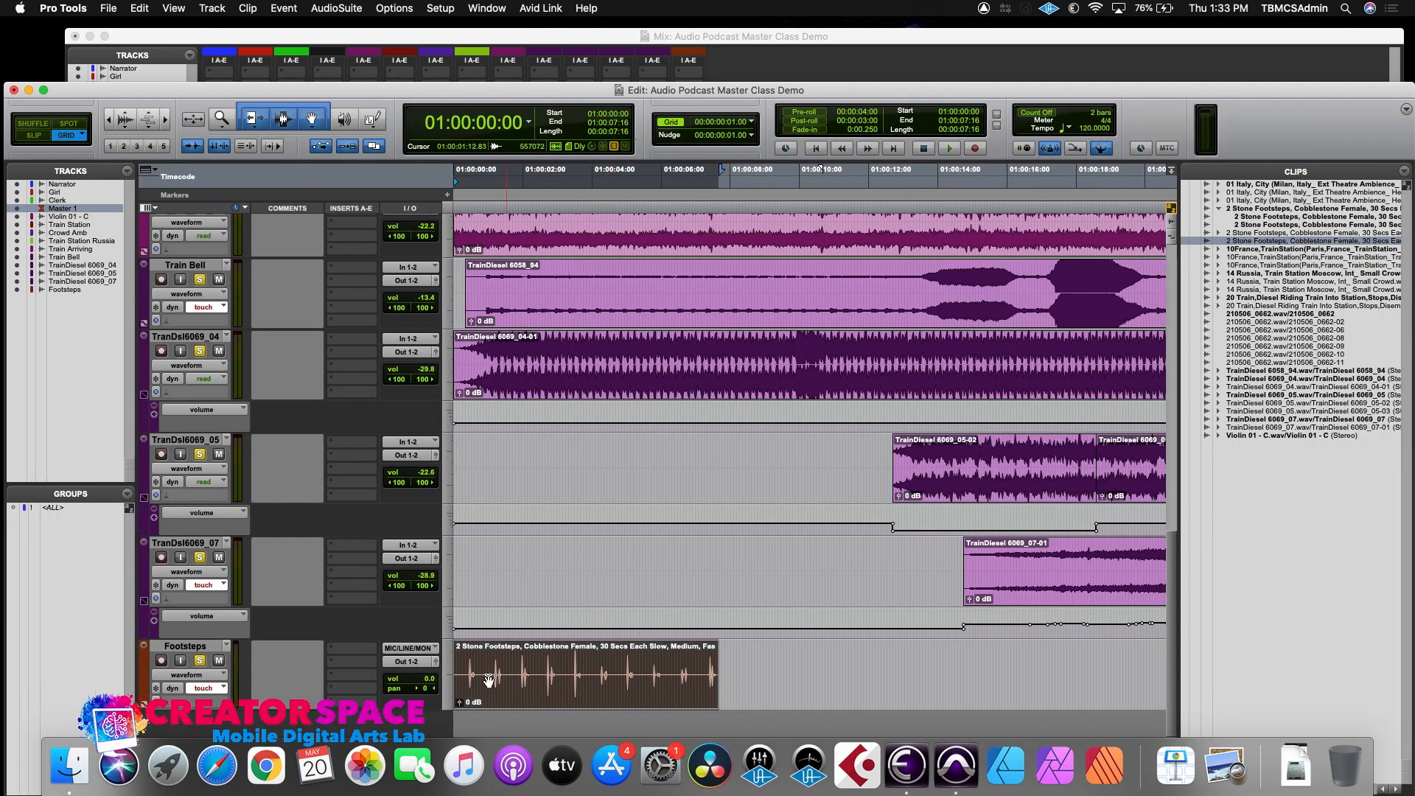
- Zoom out the Edit window to show the whole arrangement and play the mix from 01:00:00:03
click(463, 666)
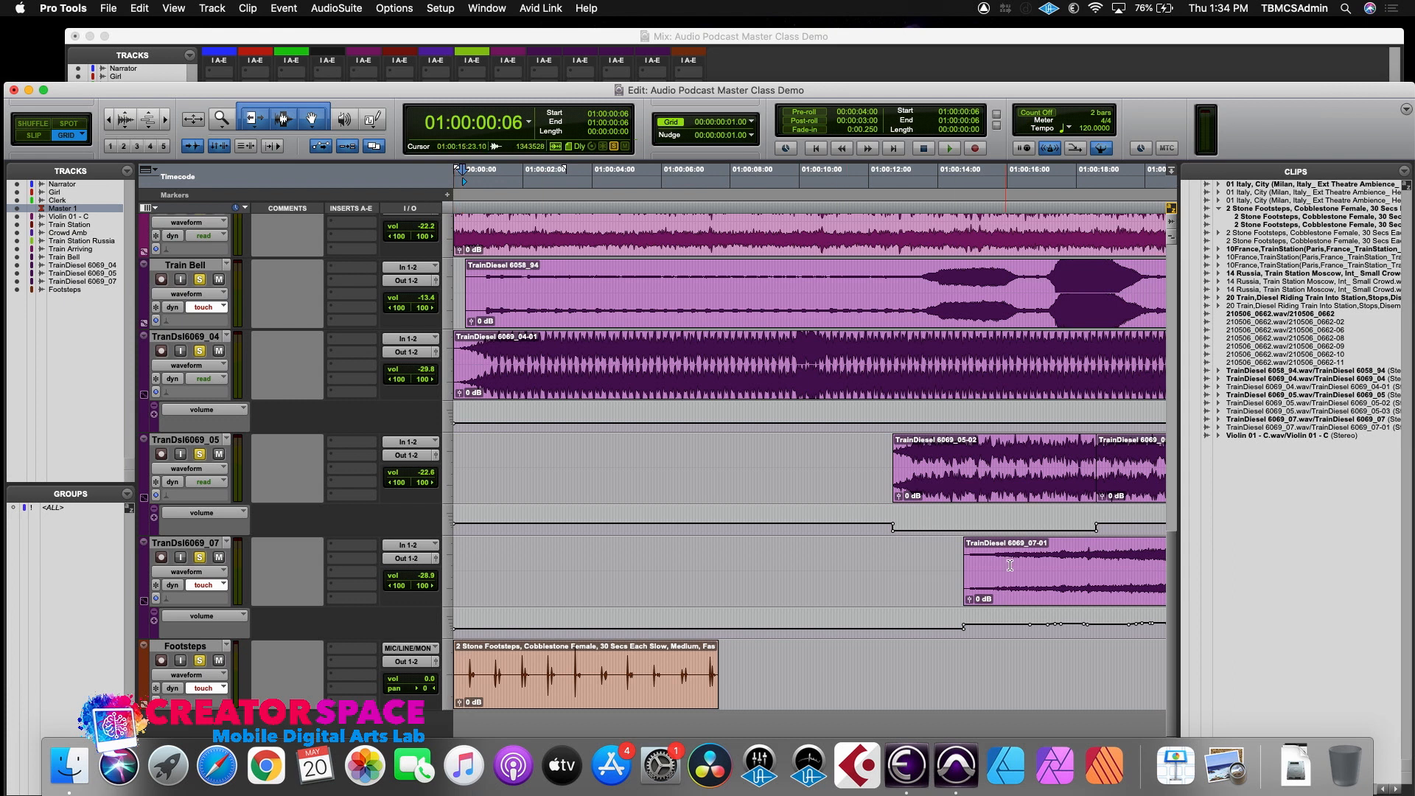
drag(1042, 89, 1039, 26)
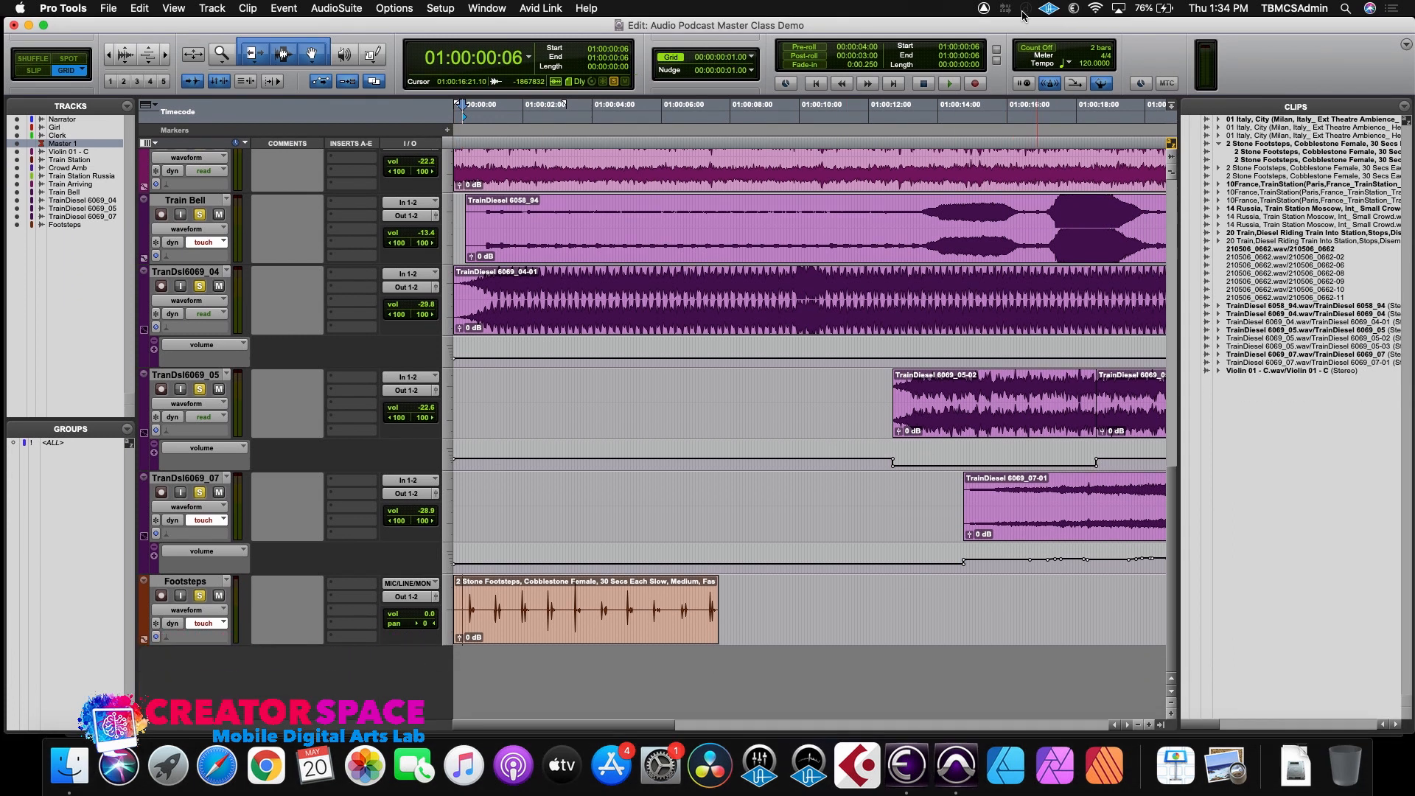
click(1138, 725)
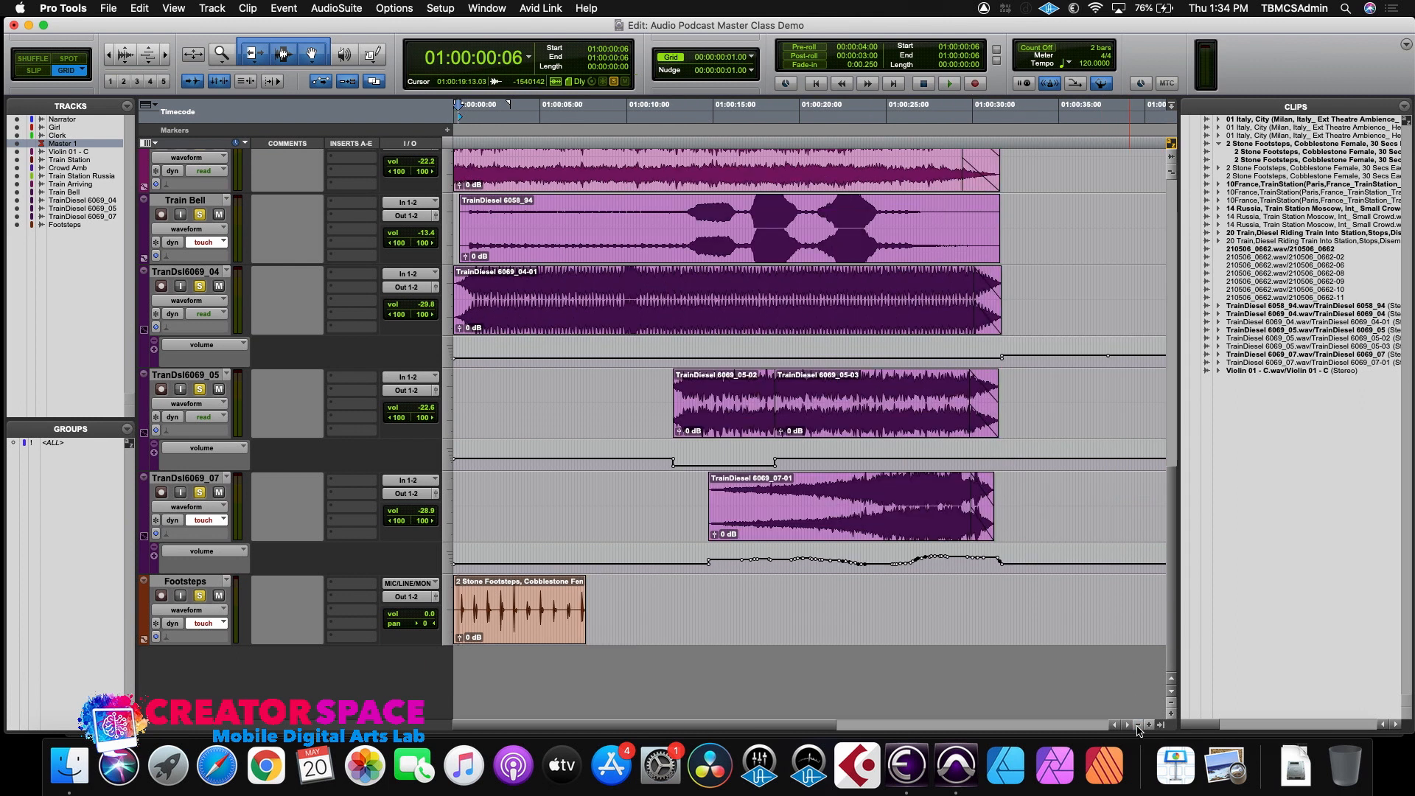
drag(1172, 609, 1143, 290)
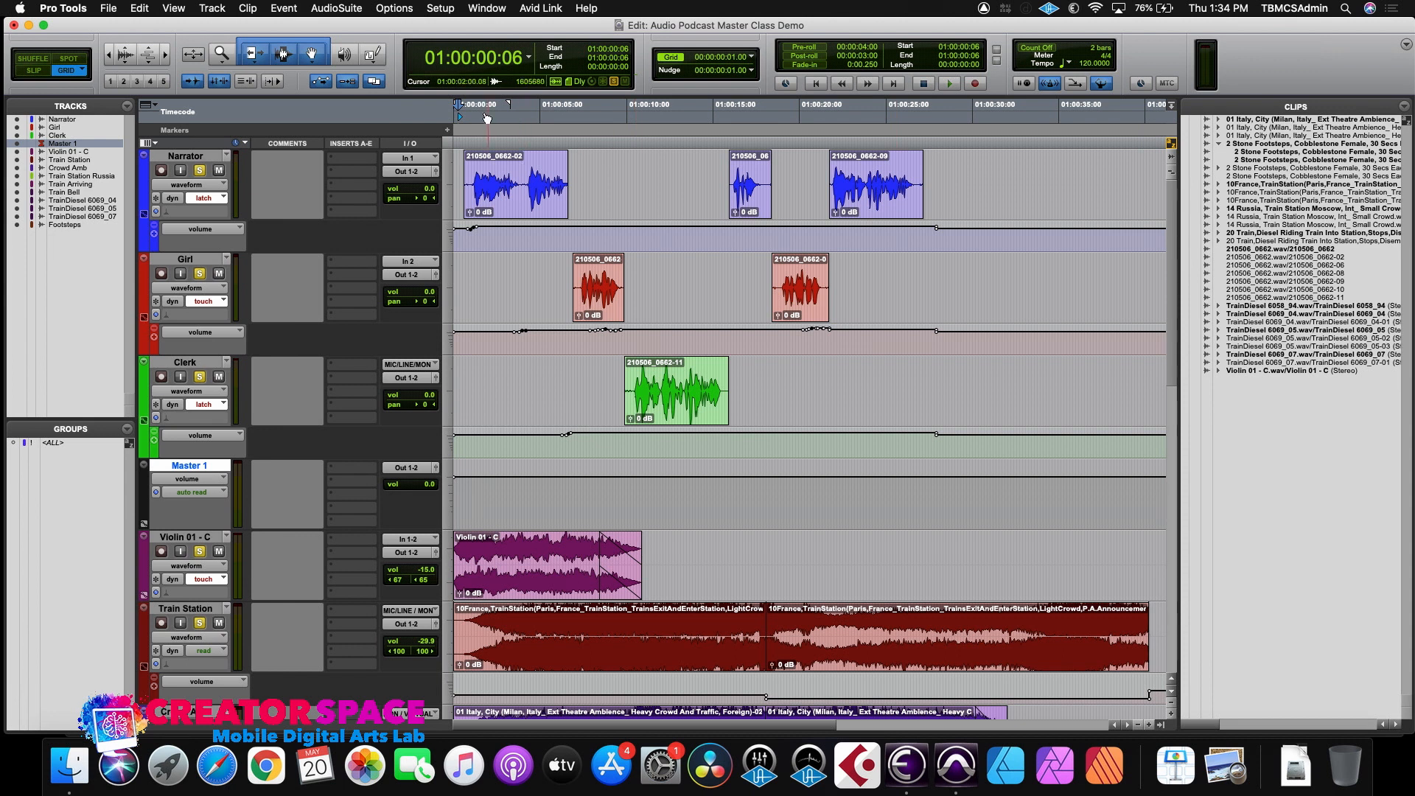
click(456, 128)
key(space)
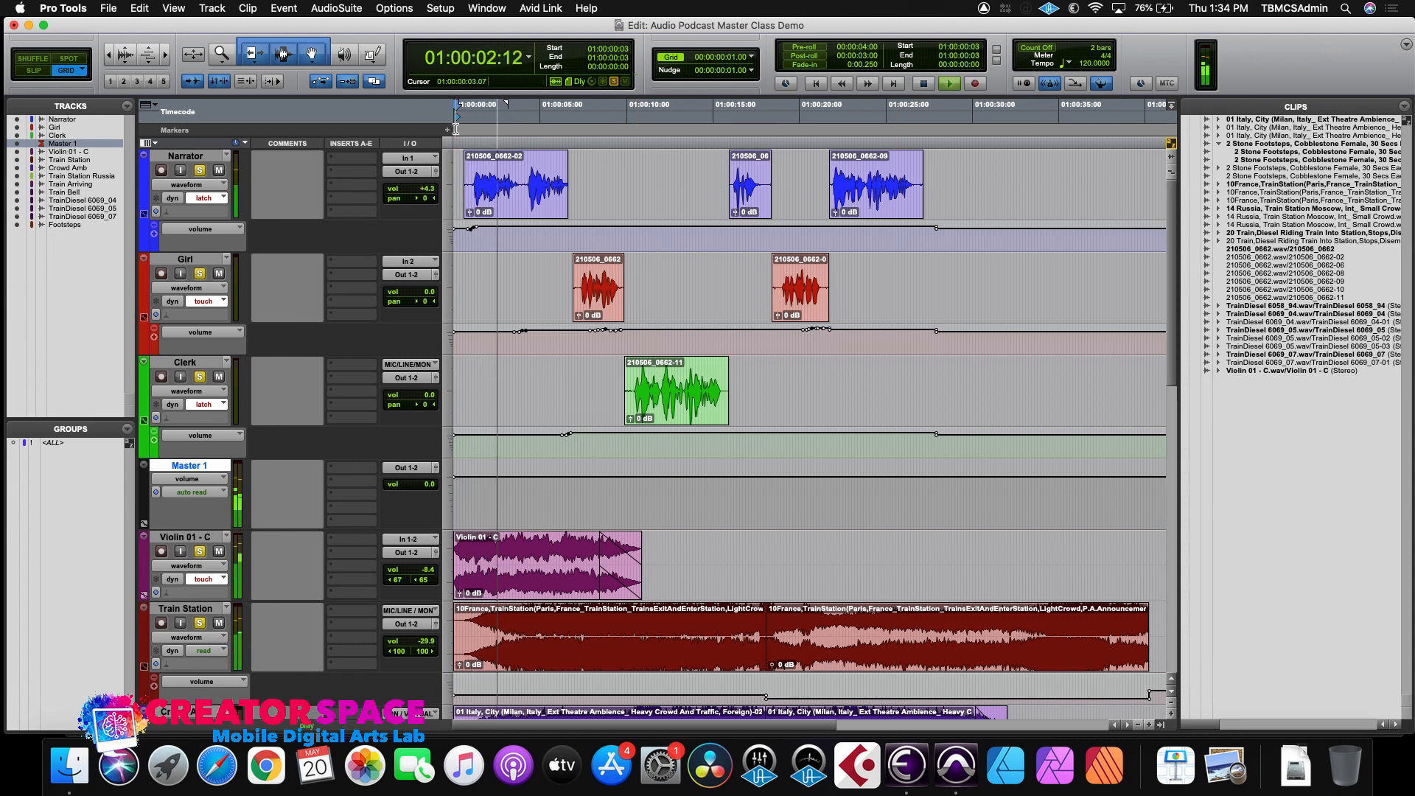
key(space)
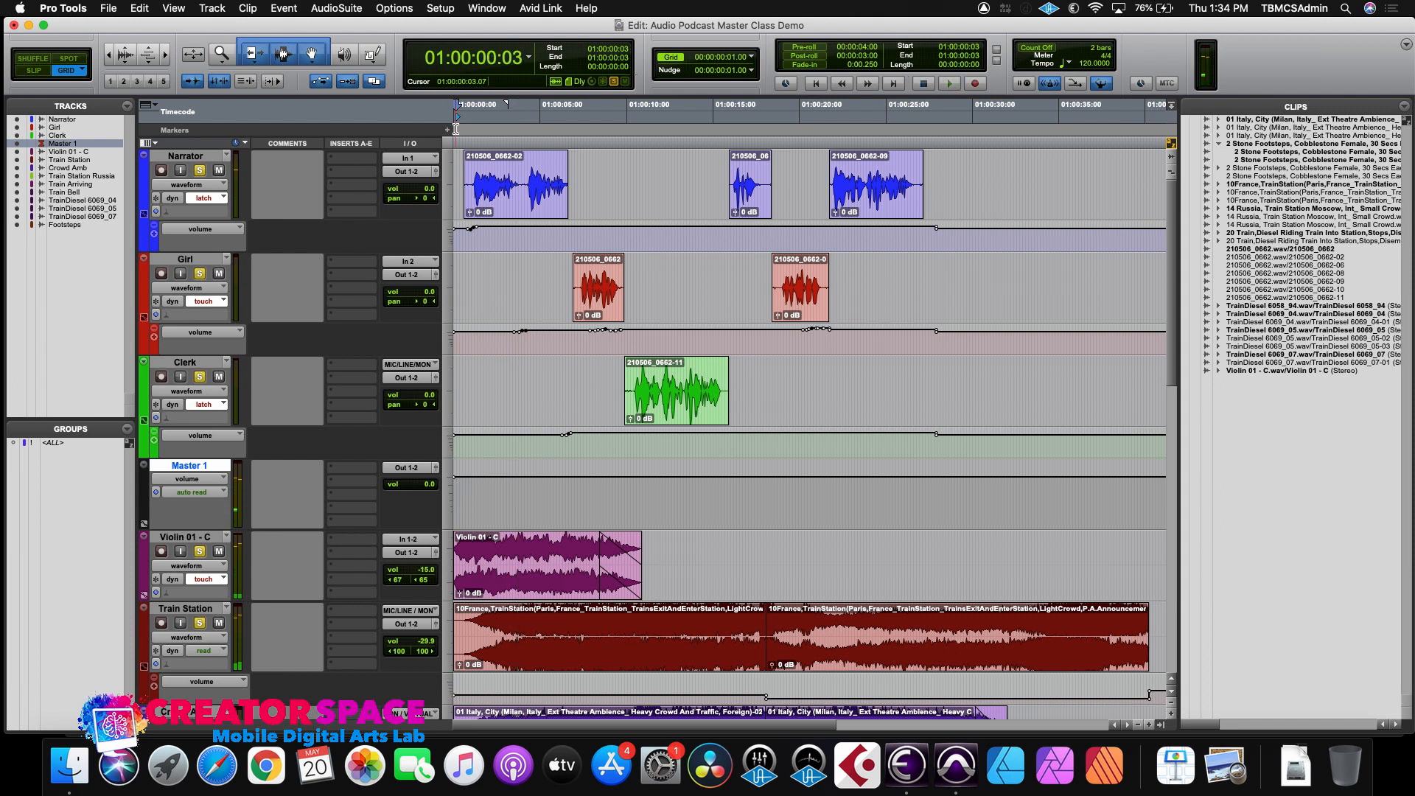
- Select the first Narrator clip, 210506_0662-02, and check its playback in the Mix window
click(515, 210)
drag(515, 226, 516, 226)
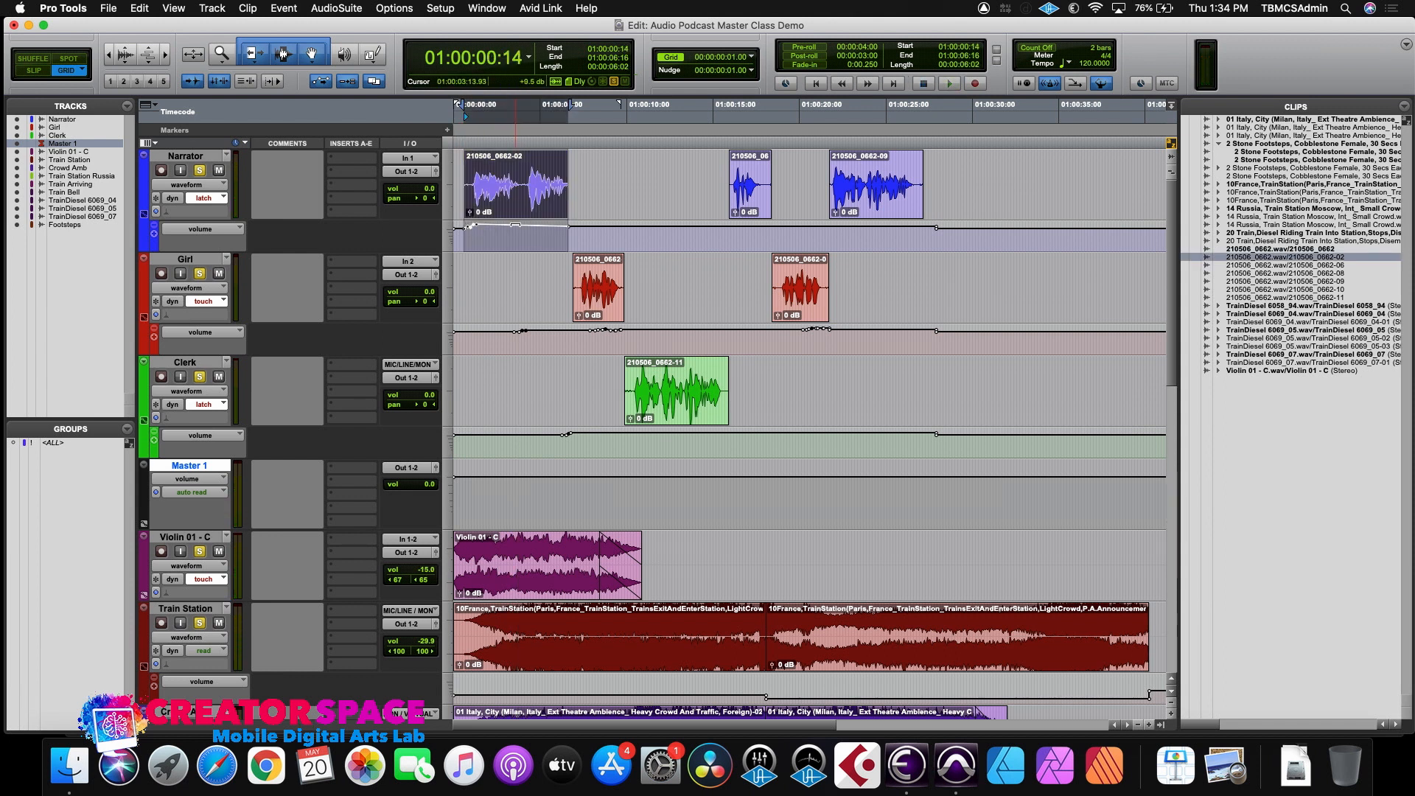
drag(463, 24, 477, 110)
click(474, 35)
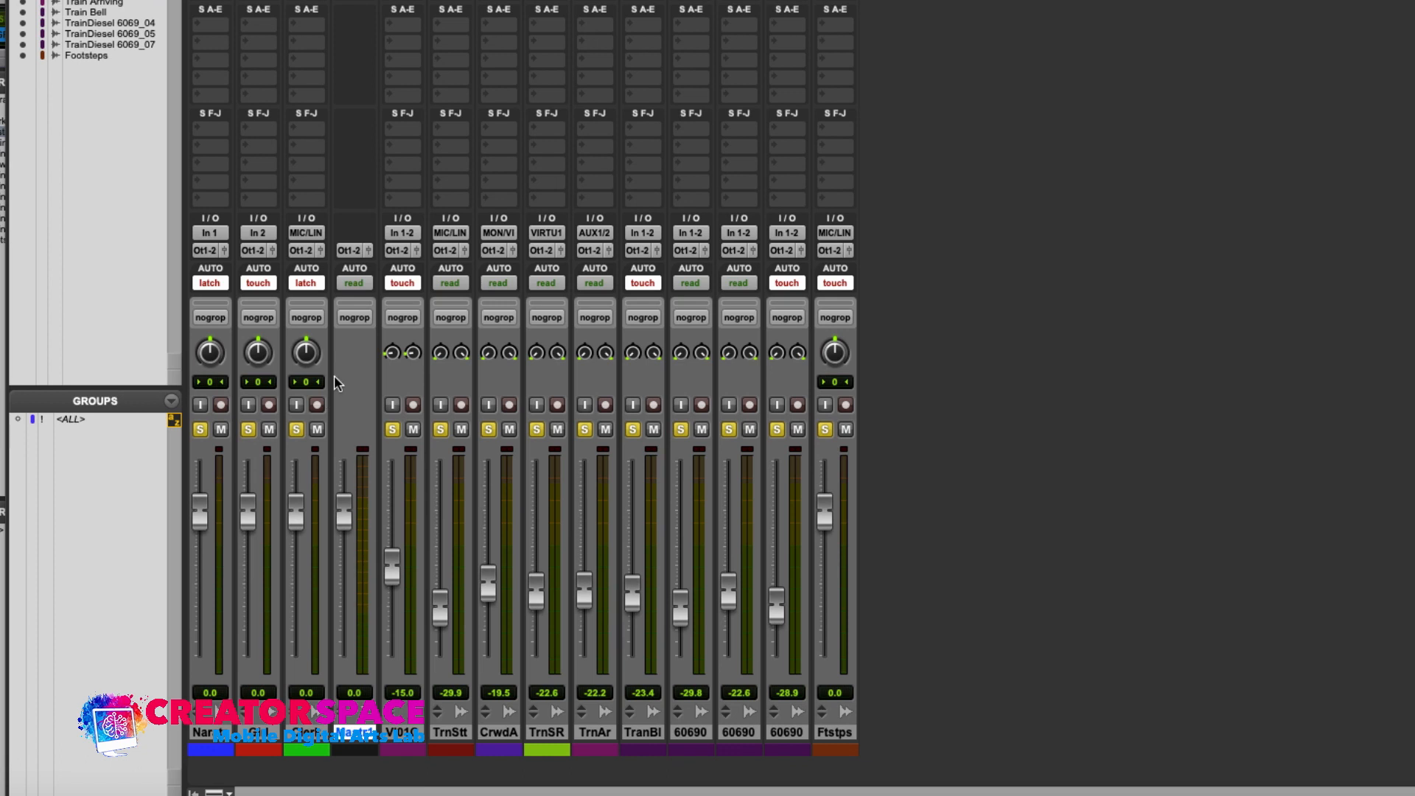
key(space)
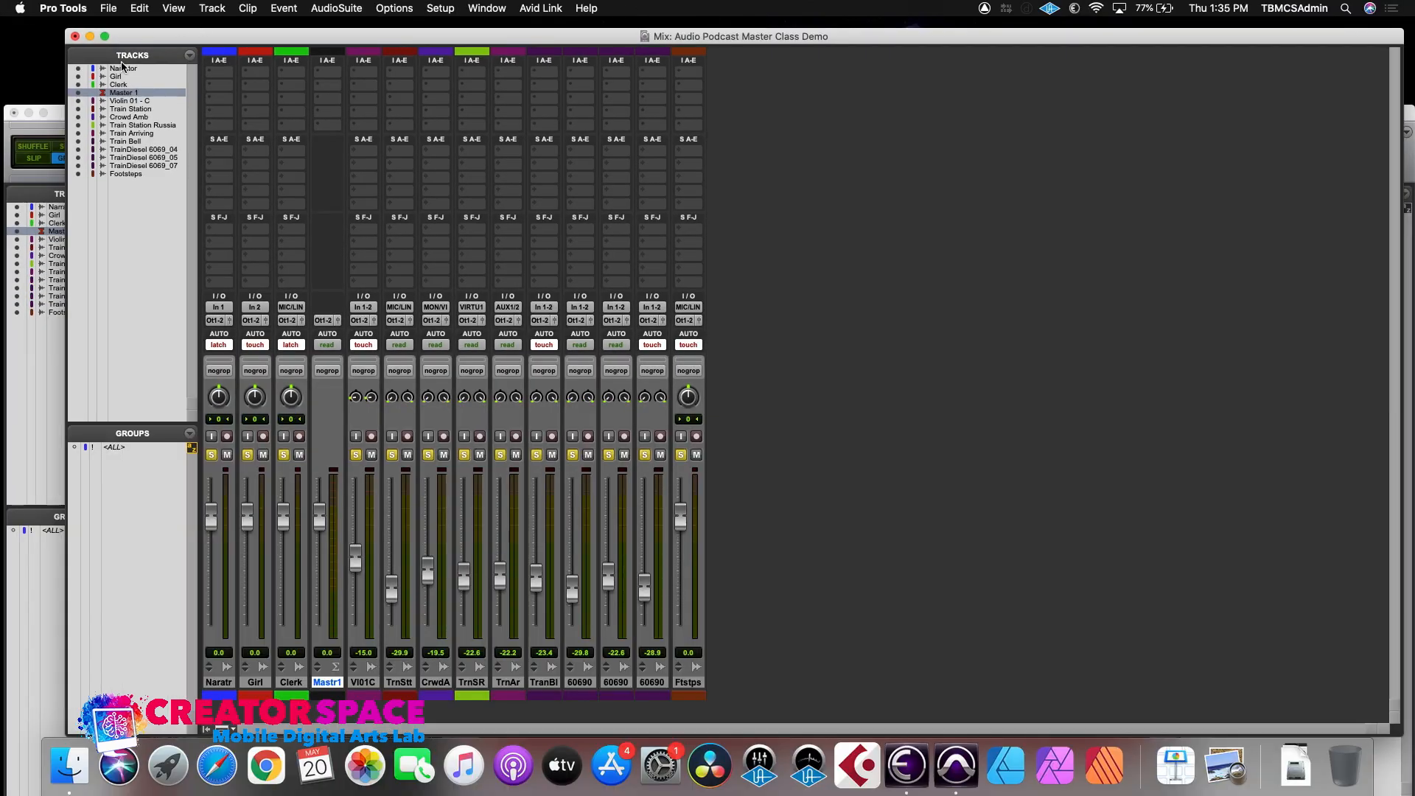
click(63, 119)
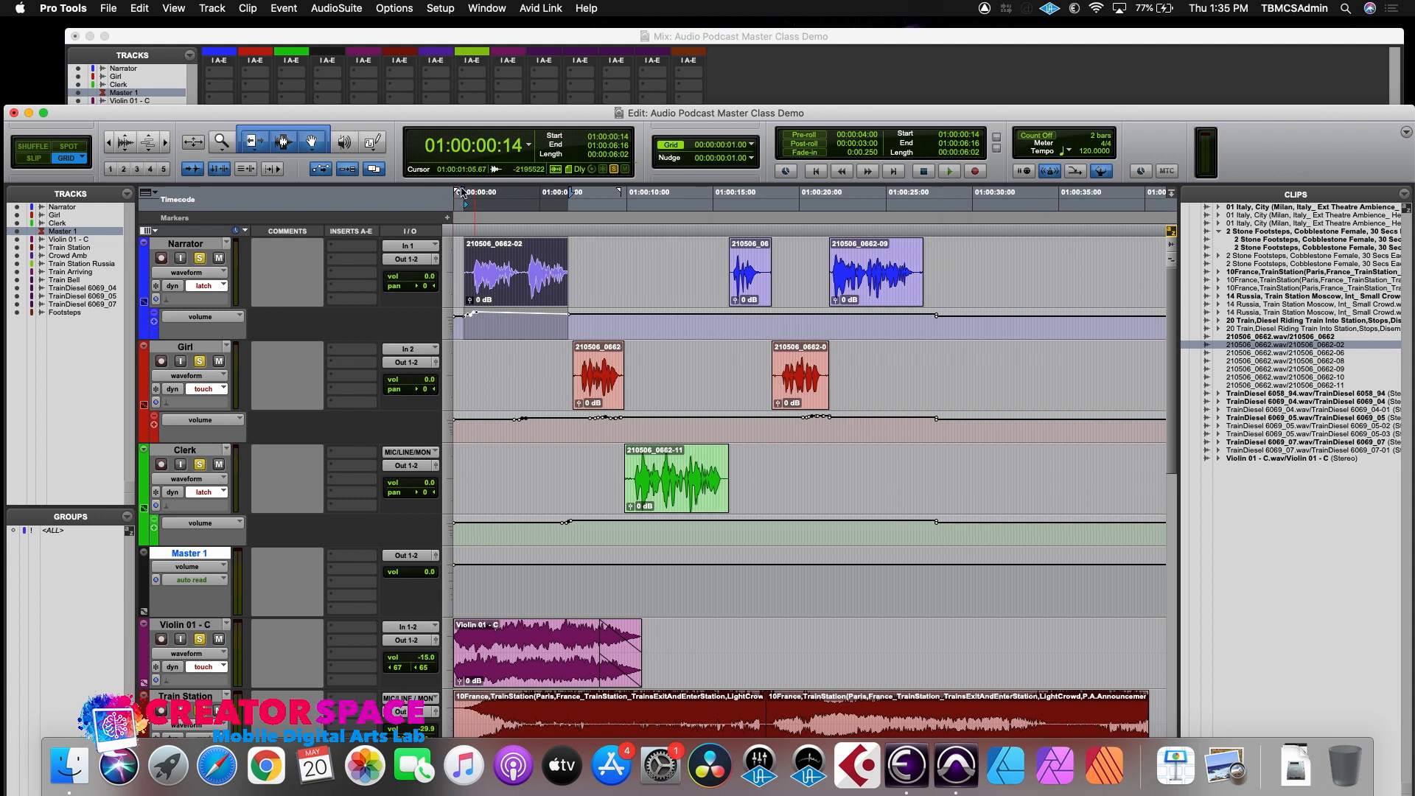
- Play the full mix from 01:00:00:02 in the Mix window, stopping past the end of the clips
click(457, 205)
click(499, 243)
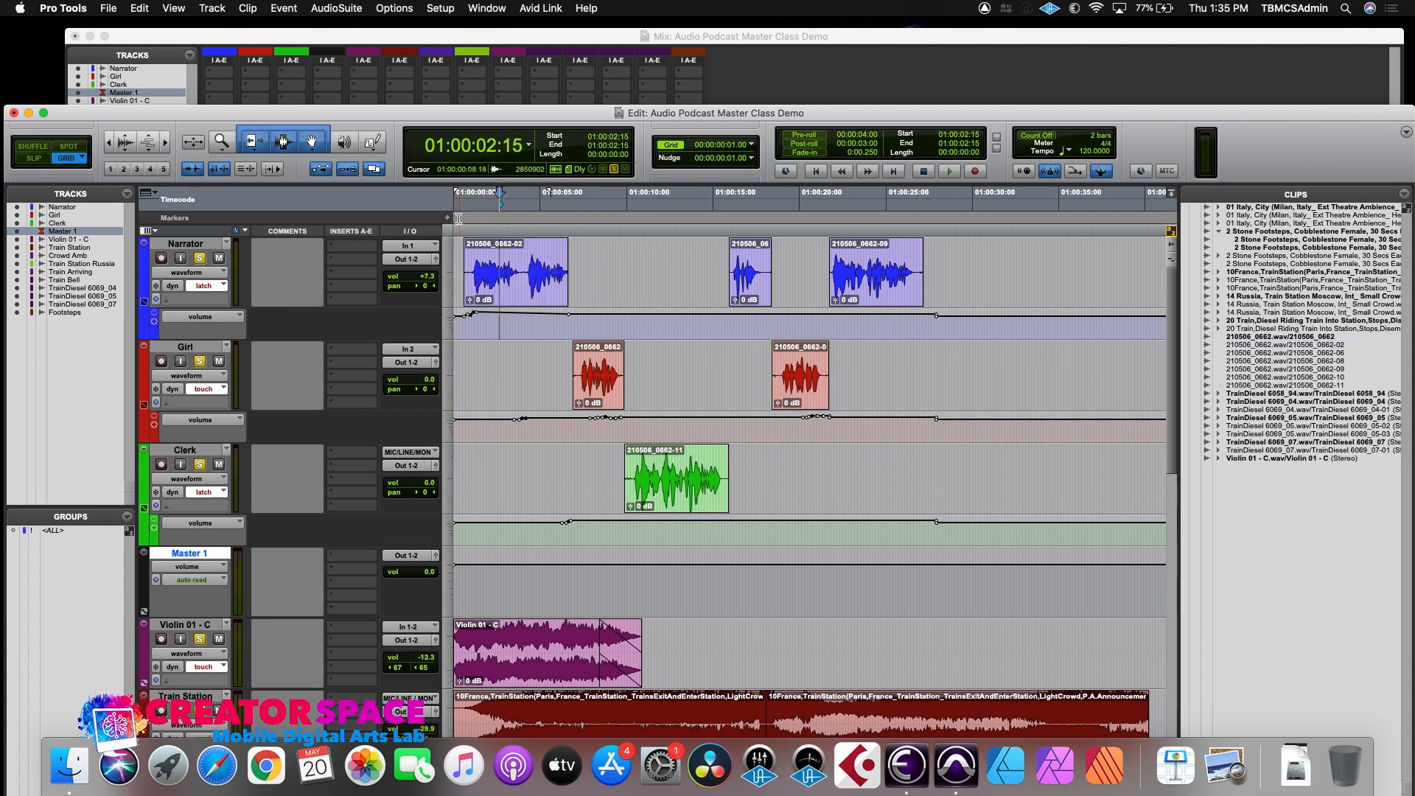
click(457, 205)
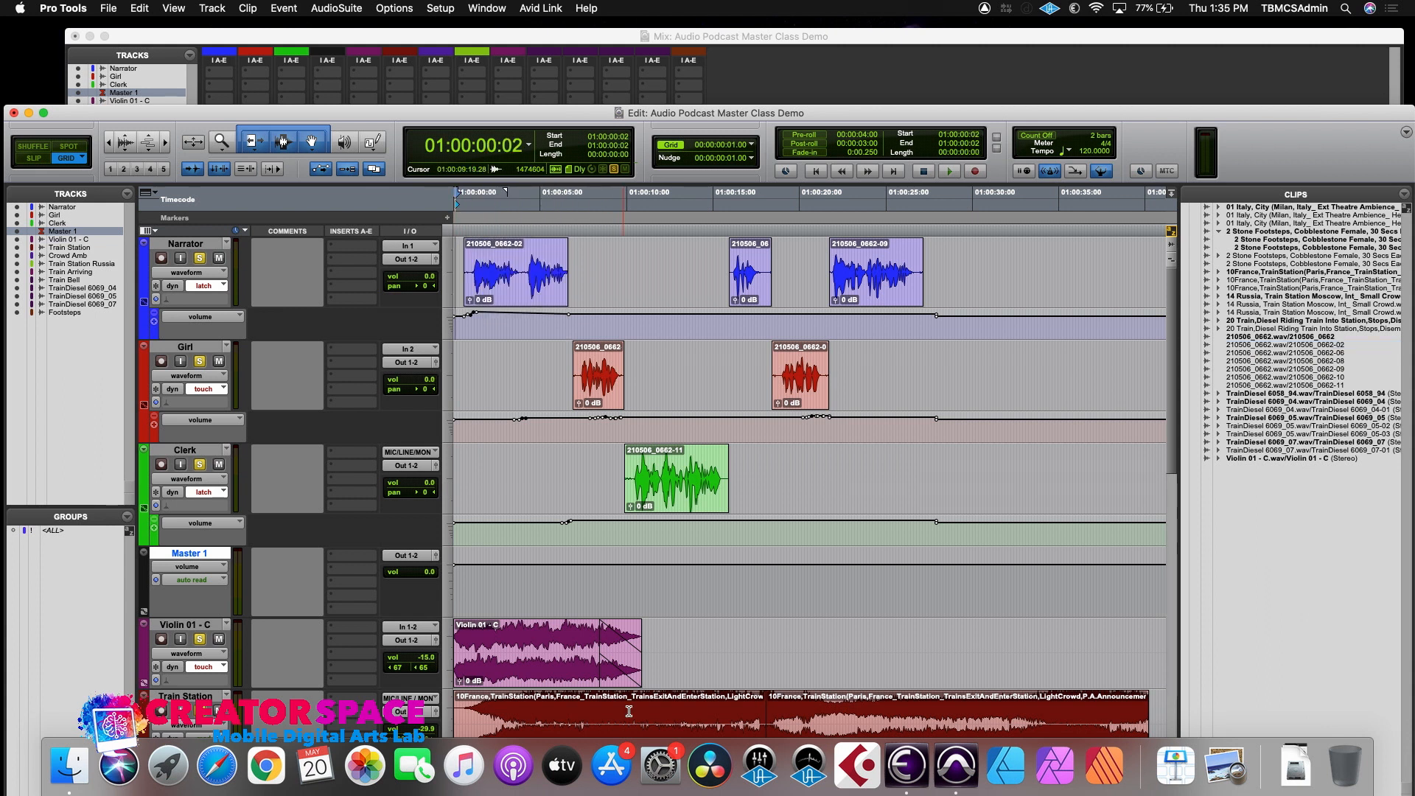
click(322, 32)
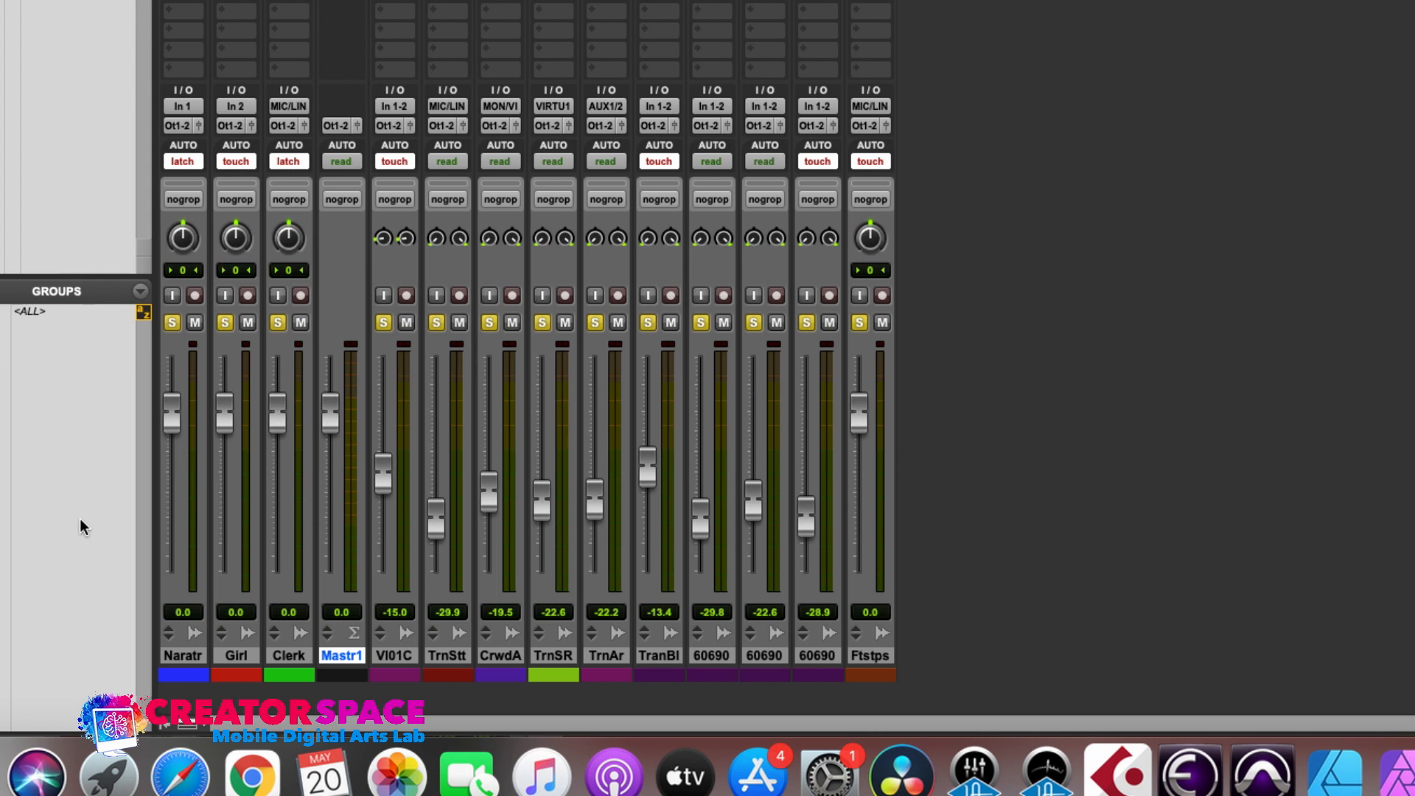
key(space)
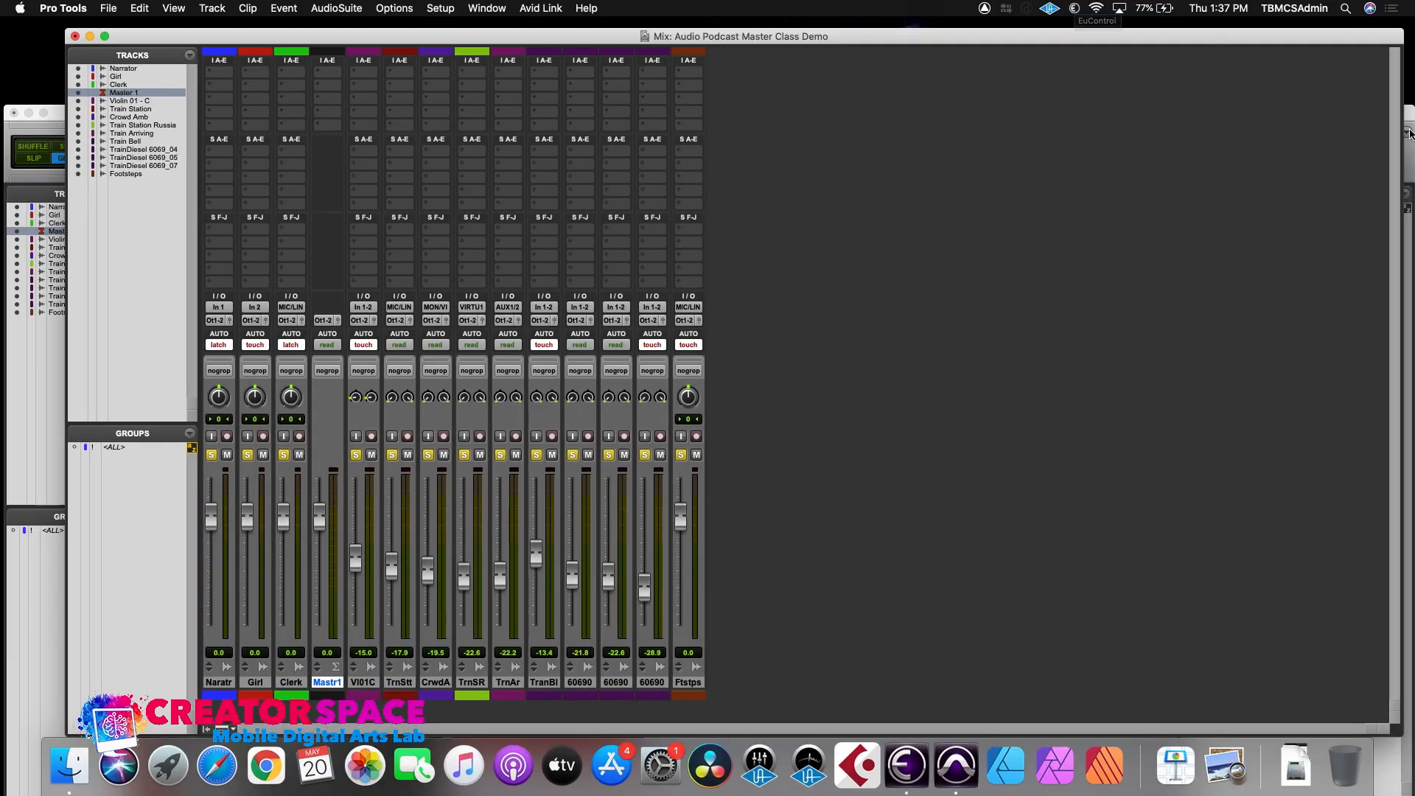
key(super+equal)
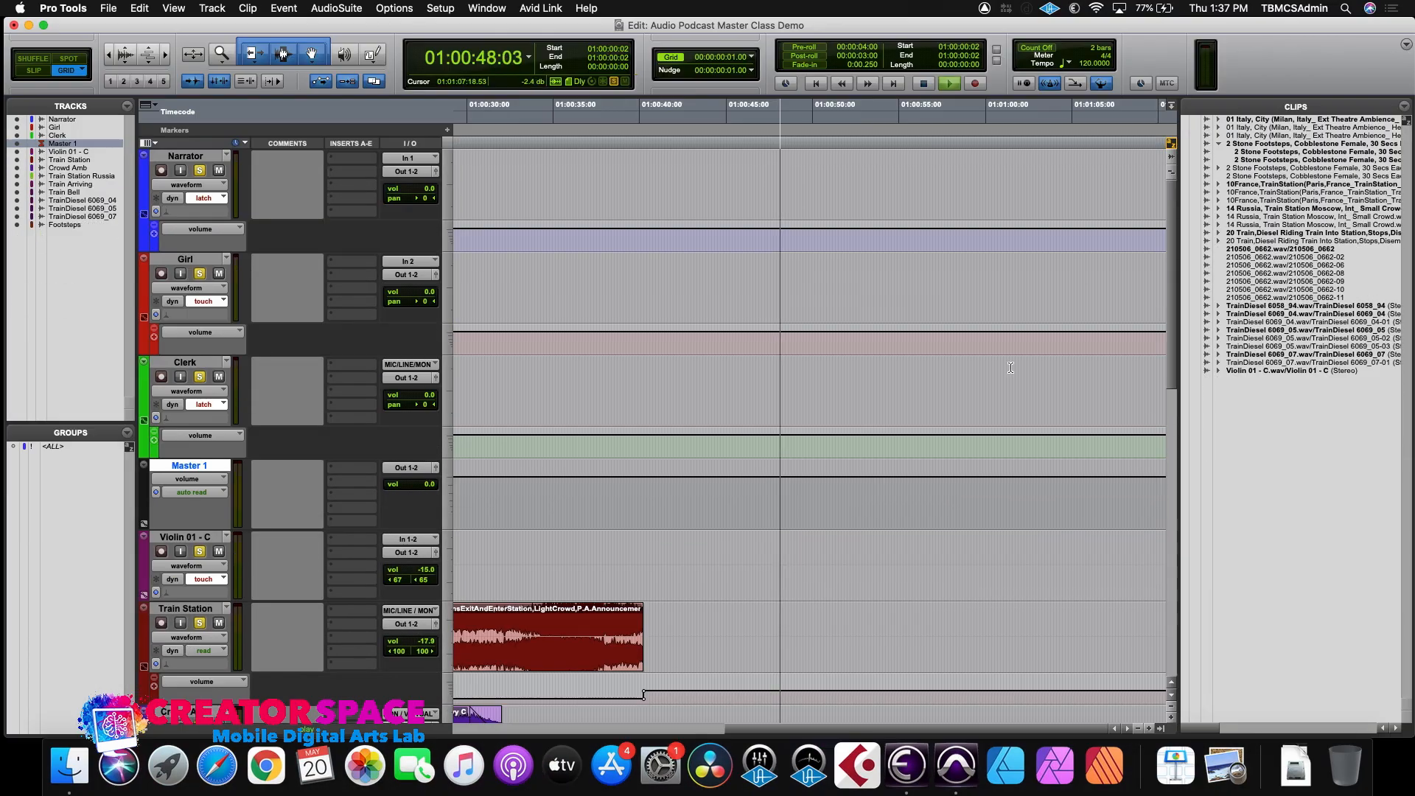
key(space)
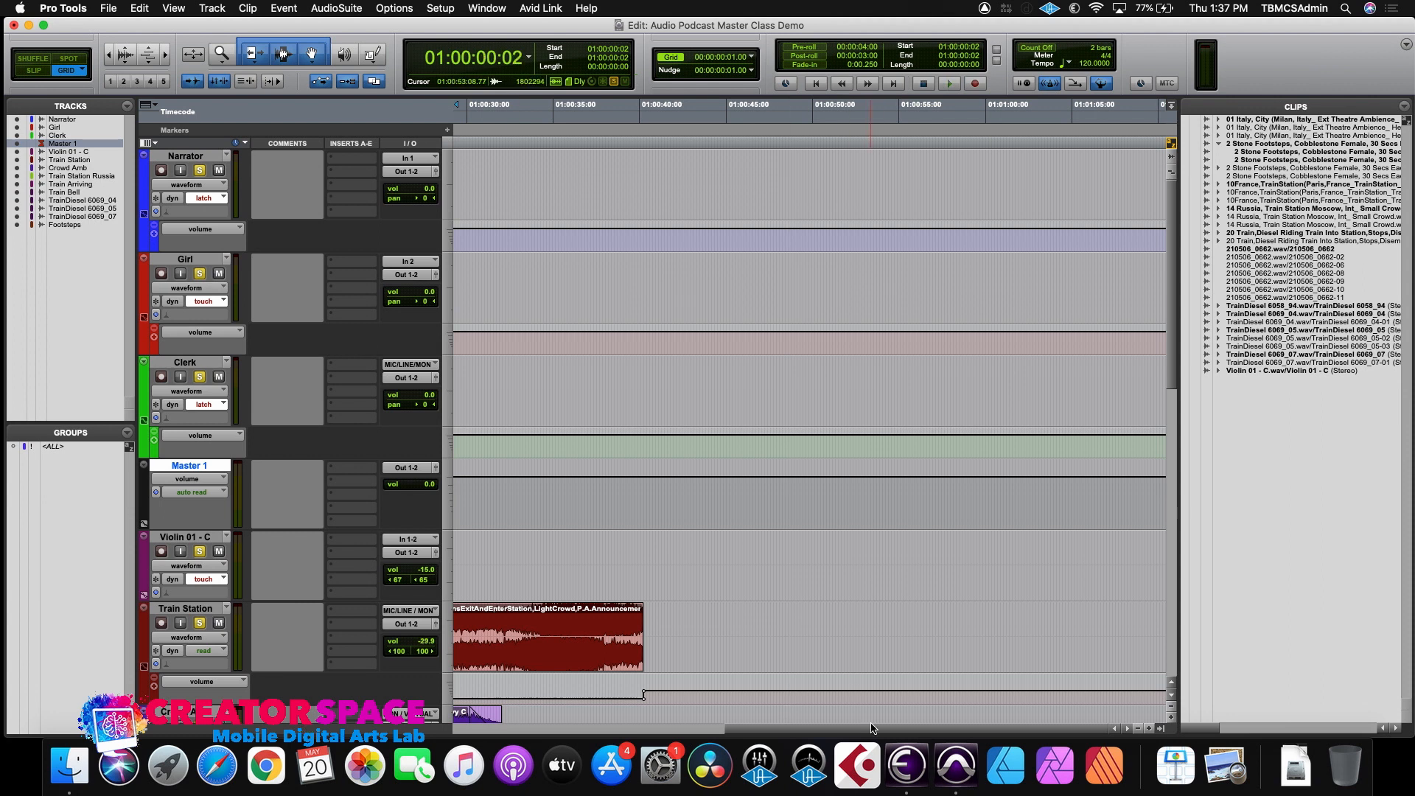
- Play the mix from 01:00:25:14 and automate the left-channel pan of the TrainDiesel 6069_07 track during playback
drag(872, 731, 637, 707)
scroll(637, 707, down, 10)
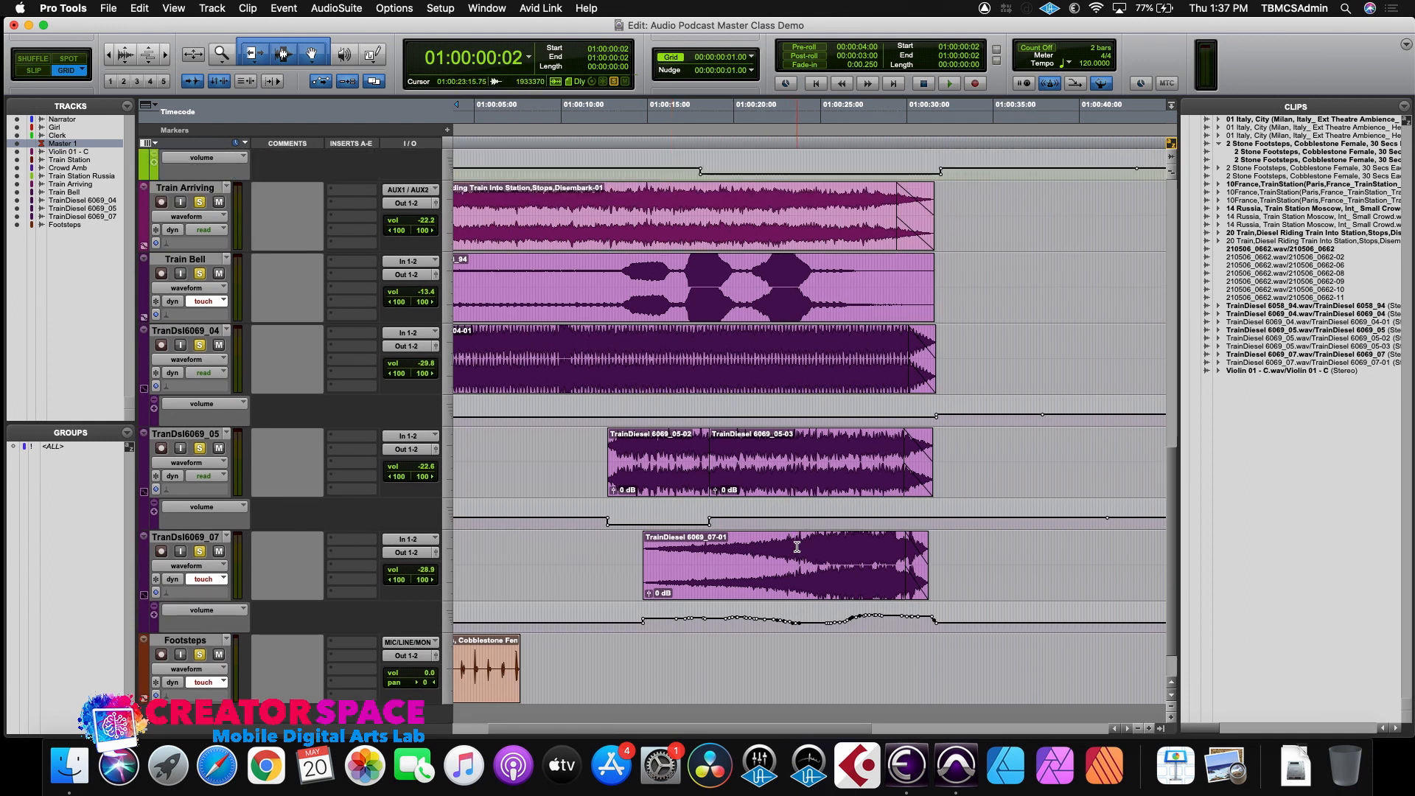
click(796, 546)
click(835, 535)
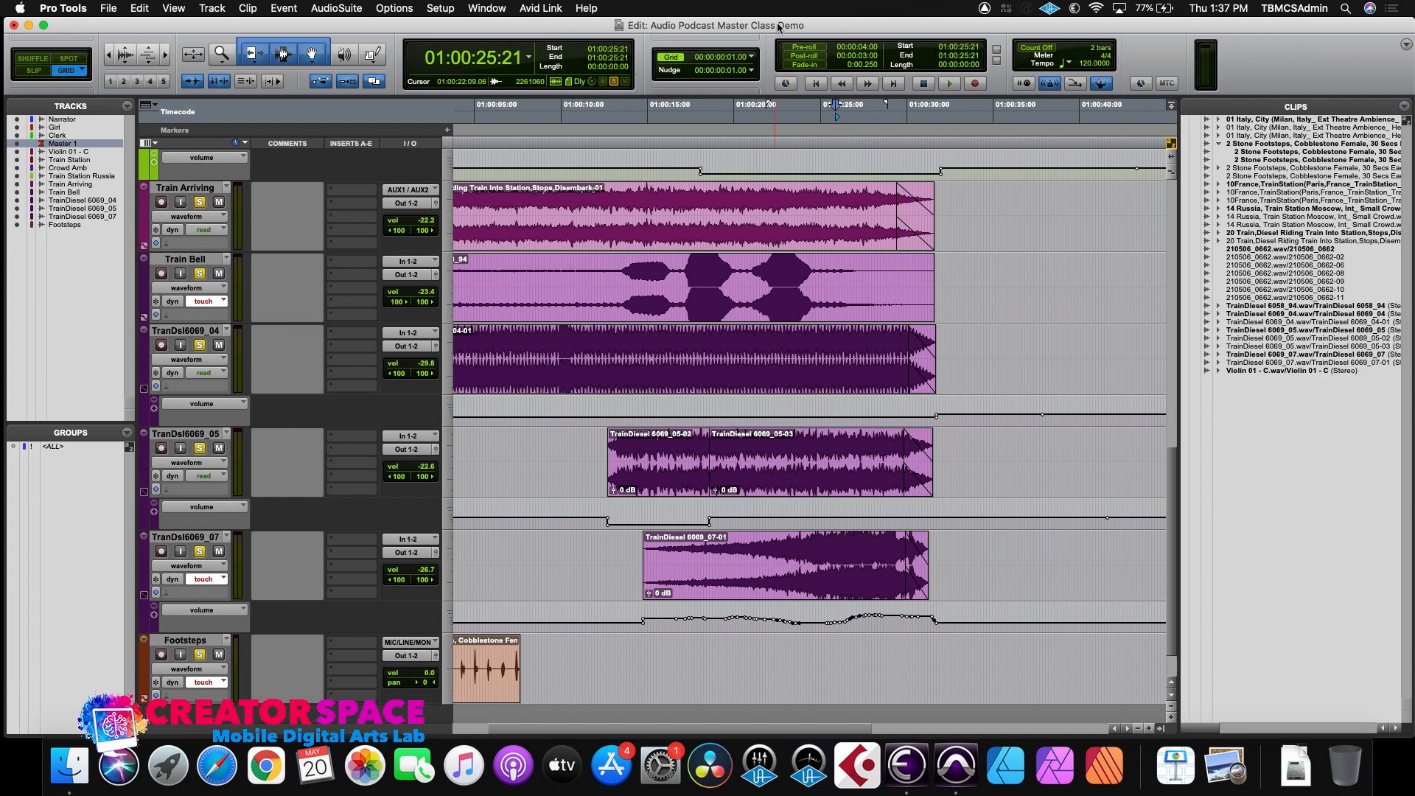
drag(778, 27, 781, 75)
click(794, 39)
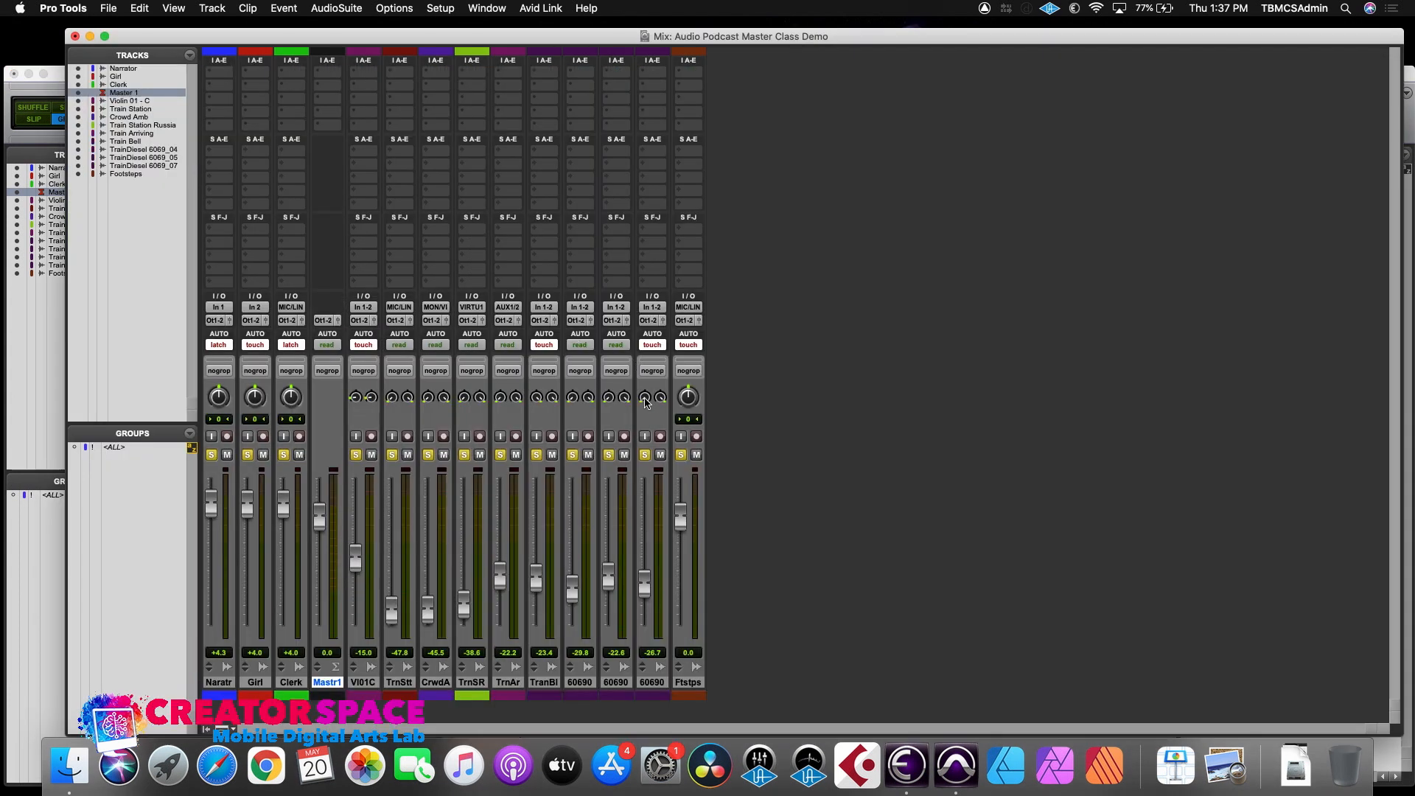
click(1406, 84)
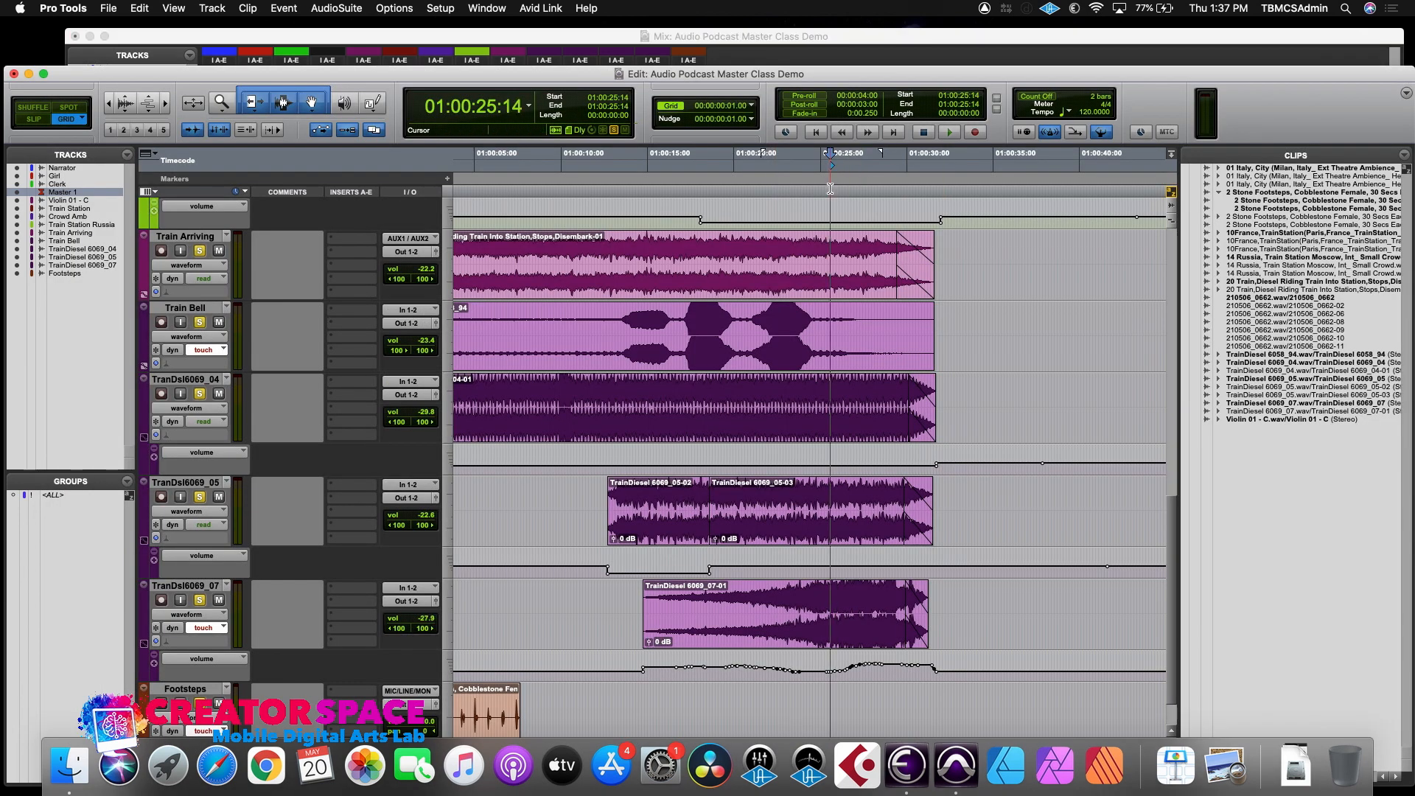
click(1197, 42)
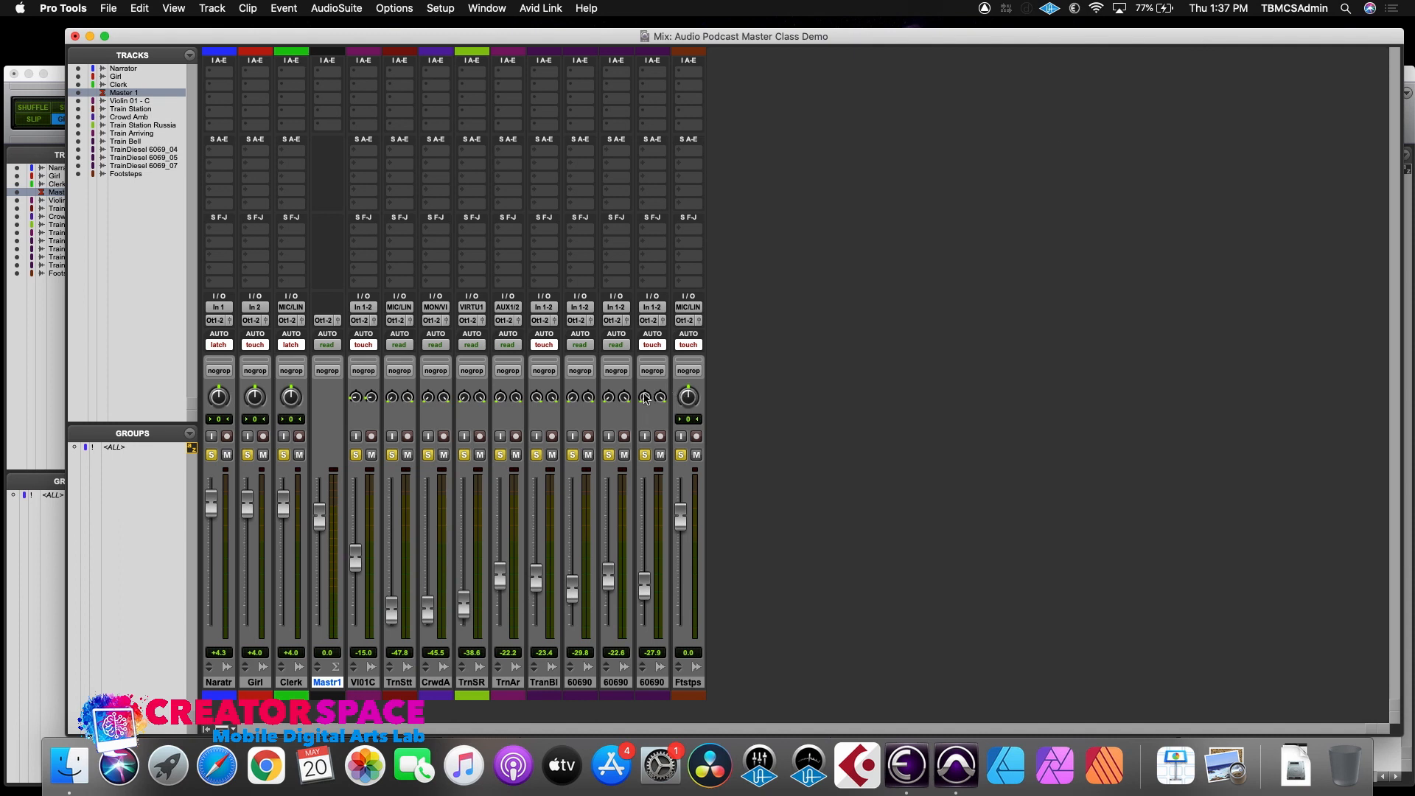
key(space)
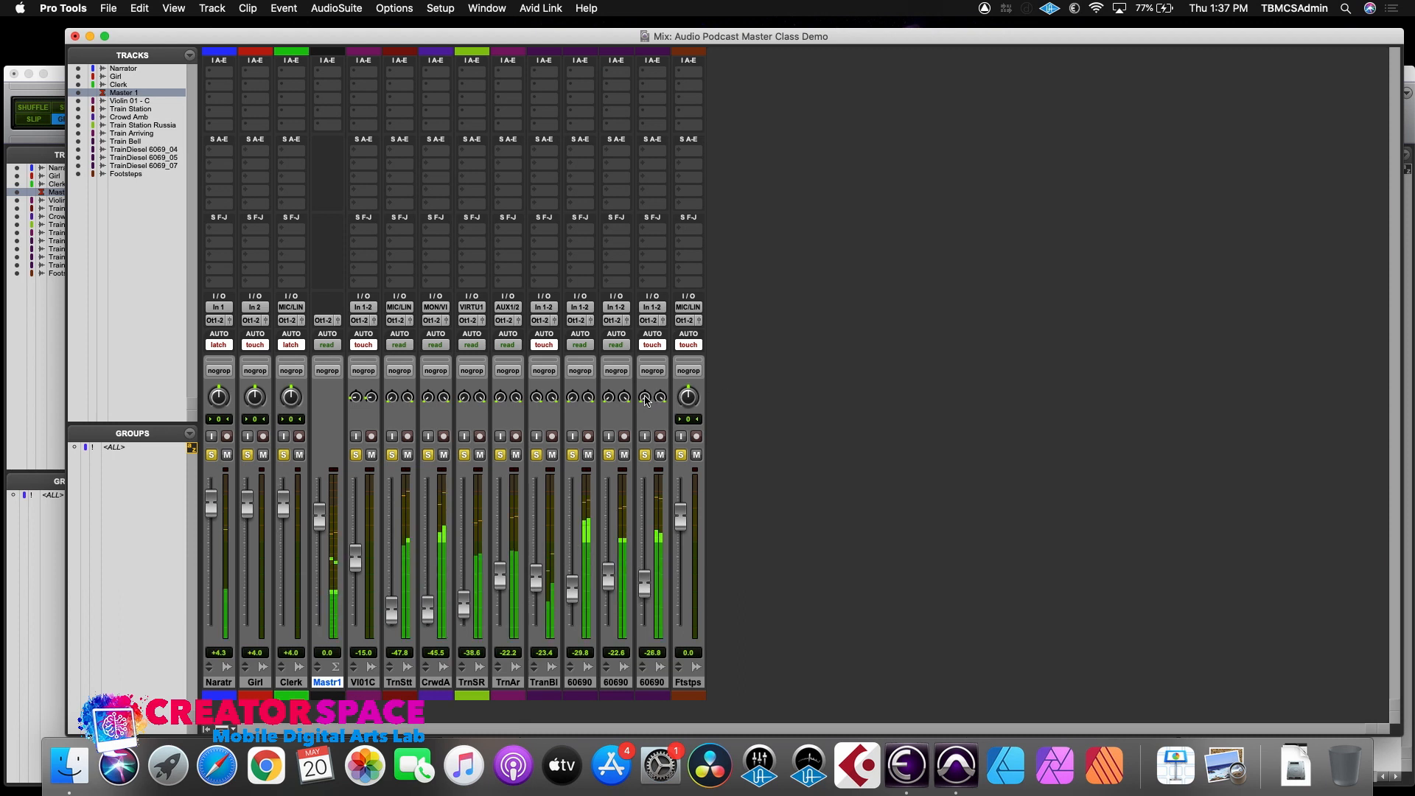
drag(645, 398, 661, 389)
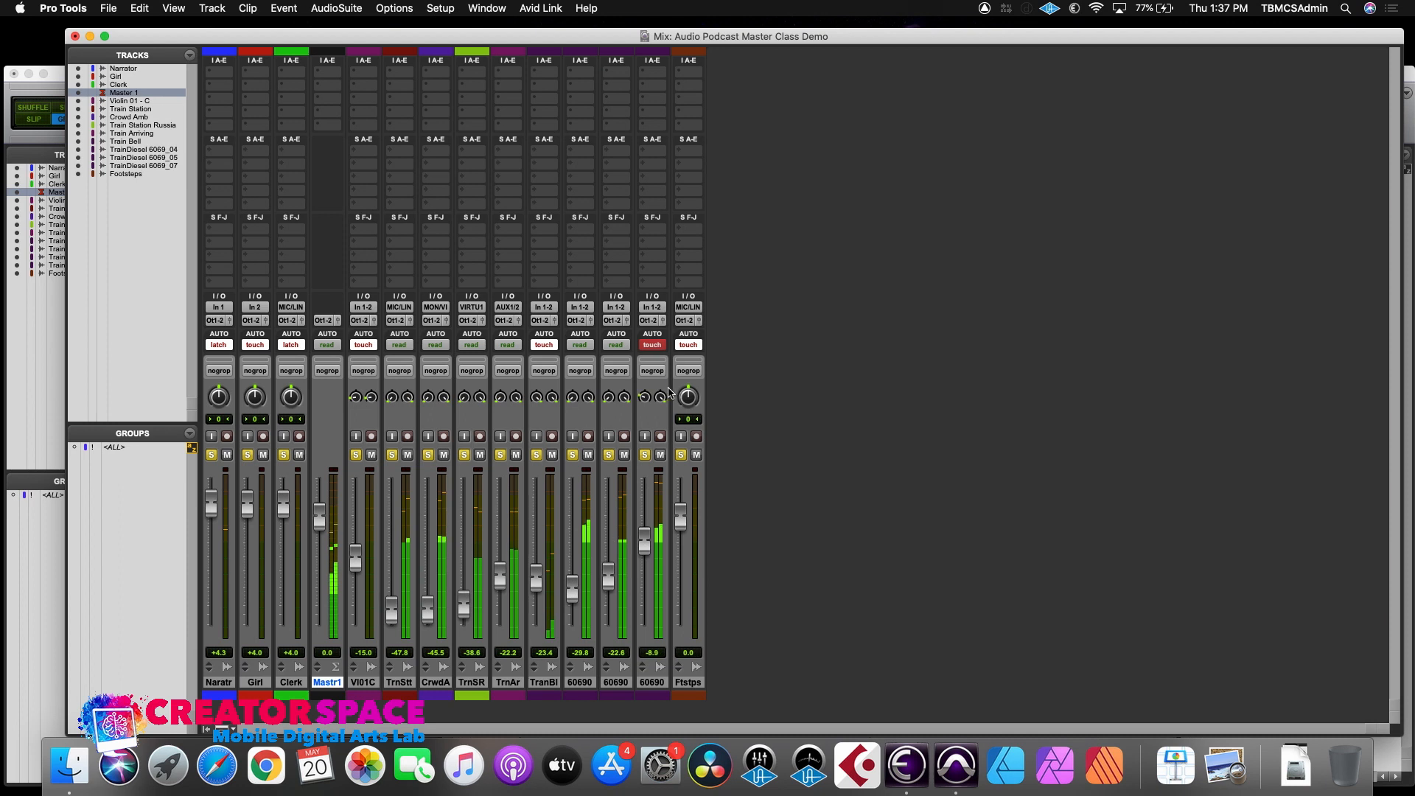
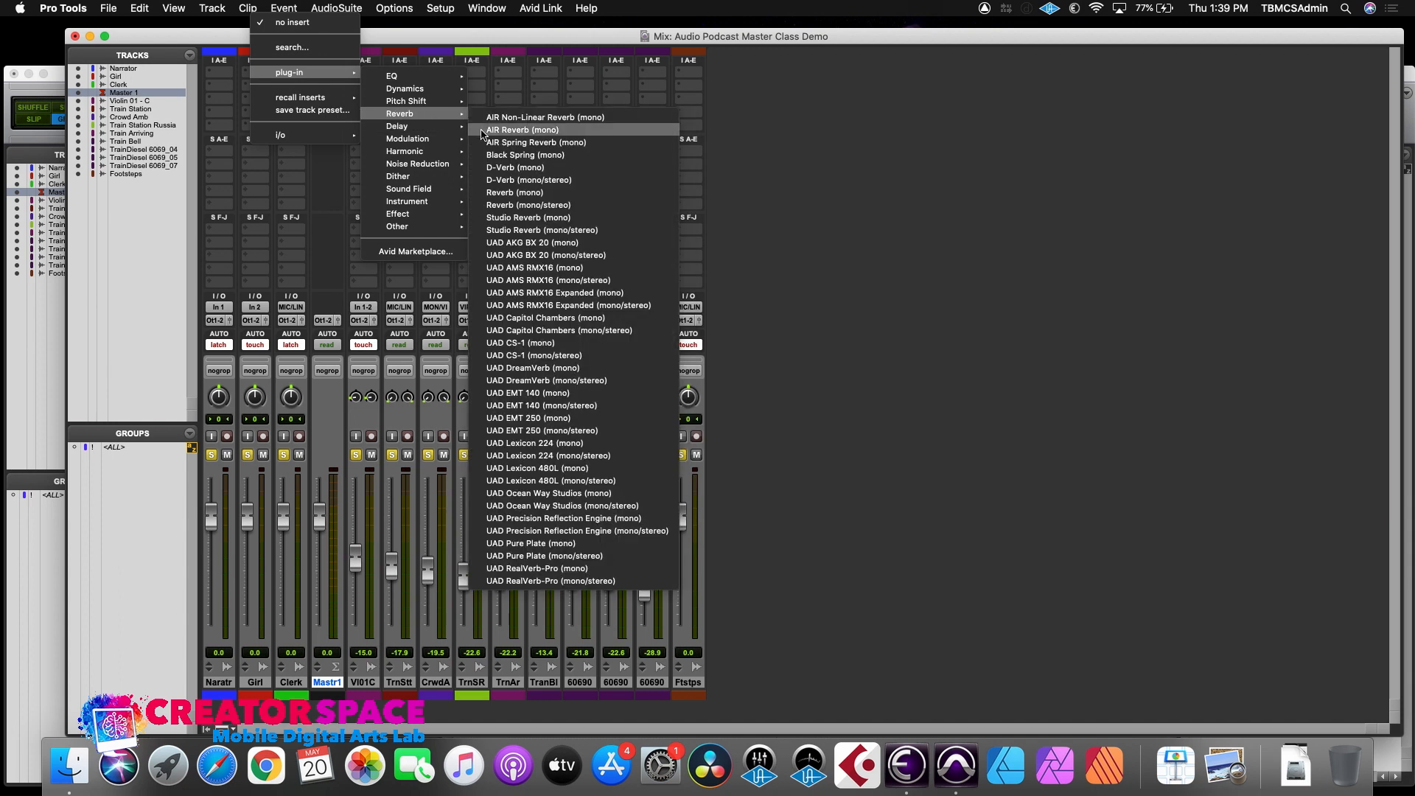
- Insert the D-Verb (mono) reverb on the Girl track and return to the Edit window
click(507, 168)
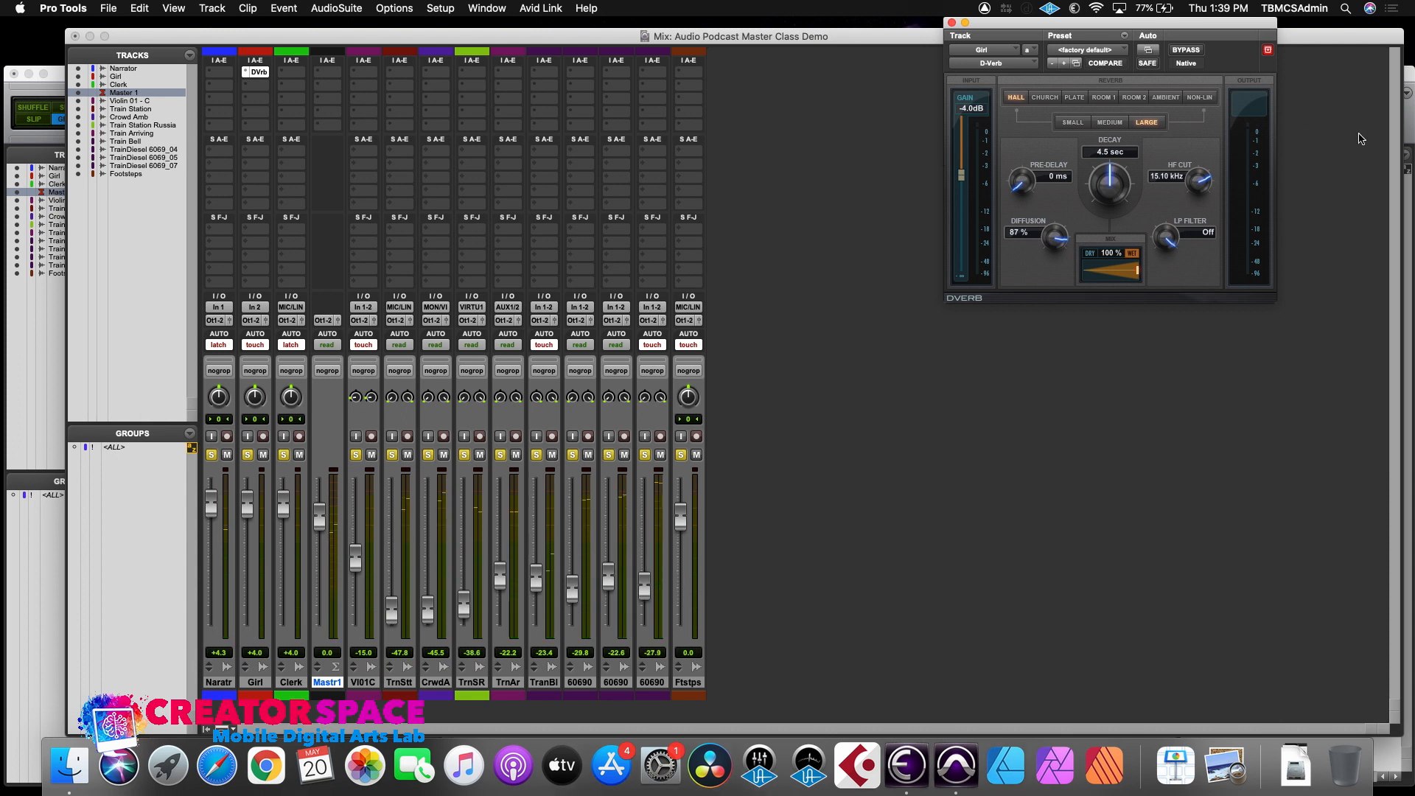
click(1404, 76)
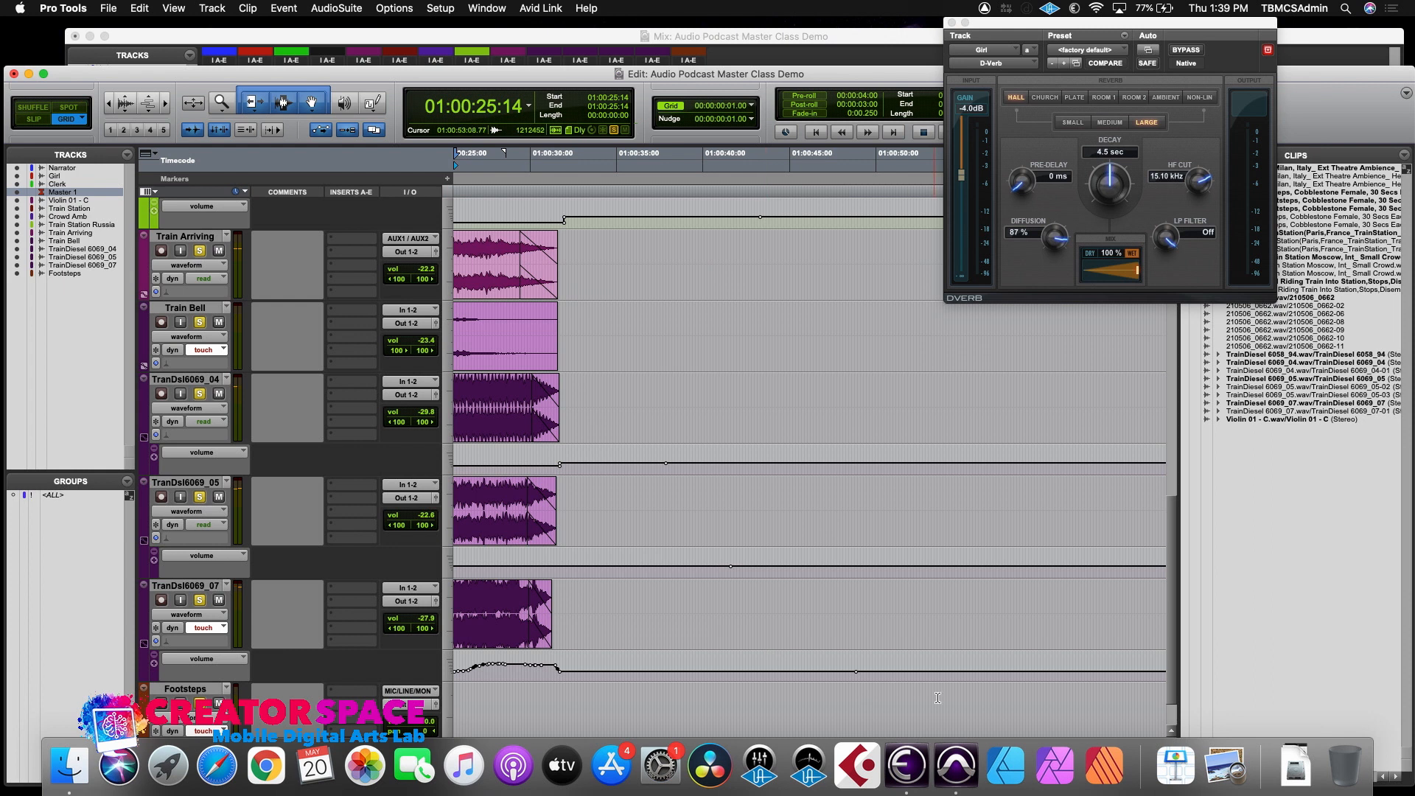
- Play the mix from 01:00:00:03 in the Edit window to audition the reverb on the Girl's first line
scroll(847, 611, down, 2)
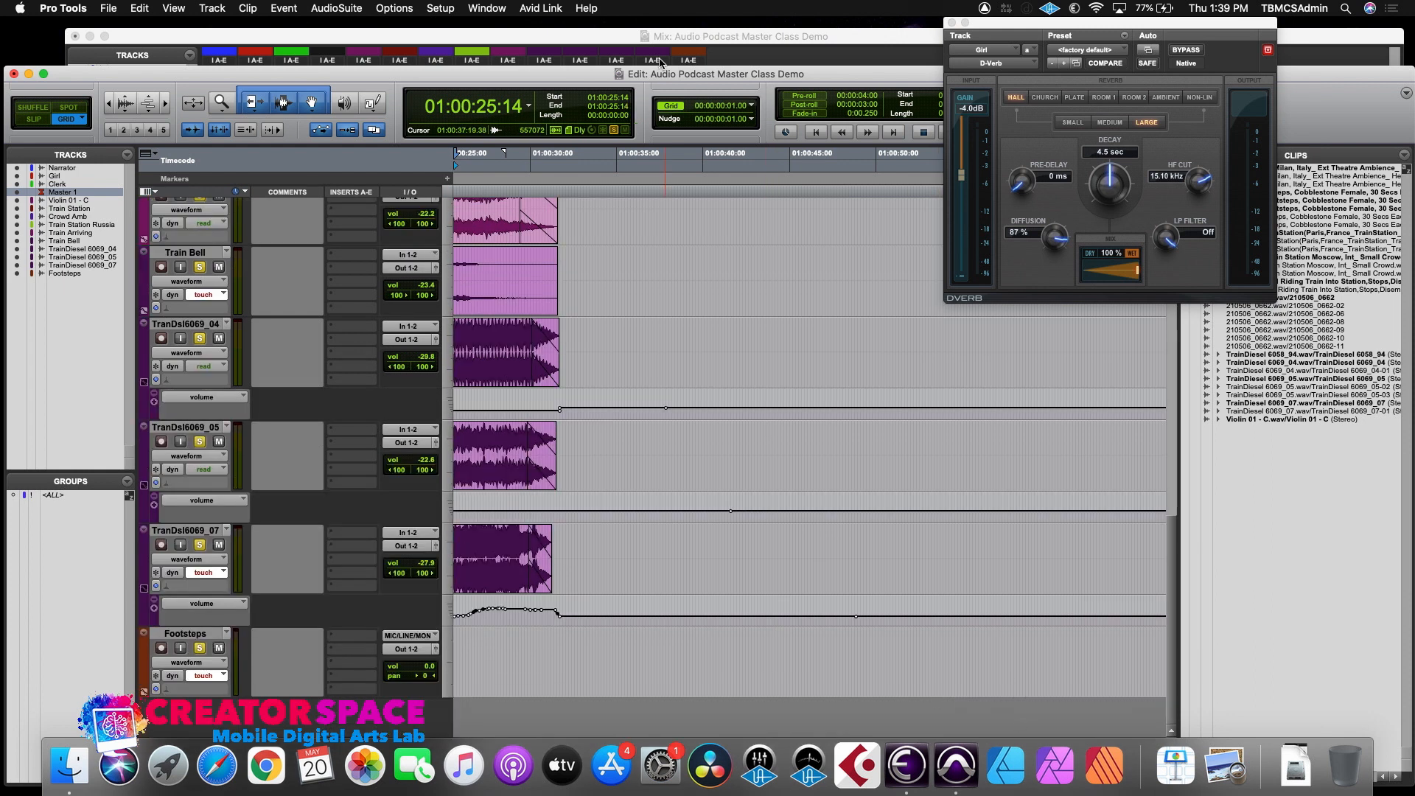
drag(670, 78, 670, 32)
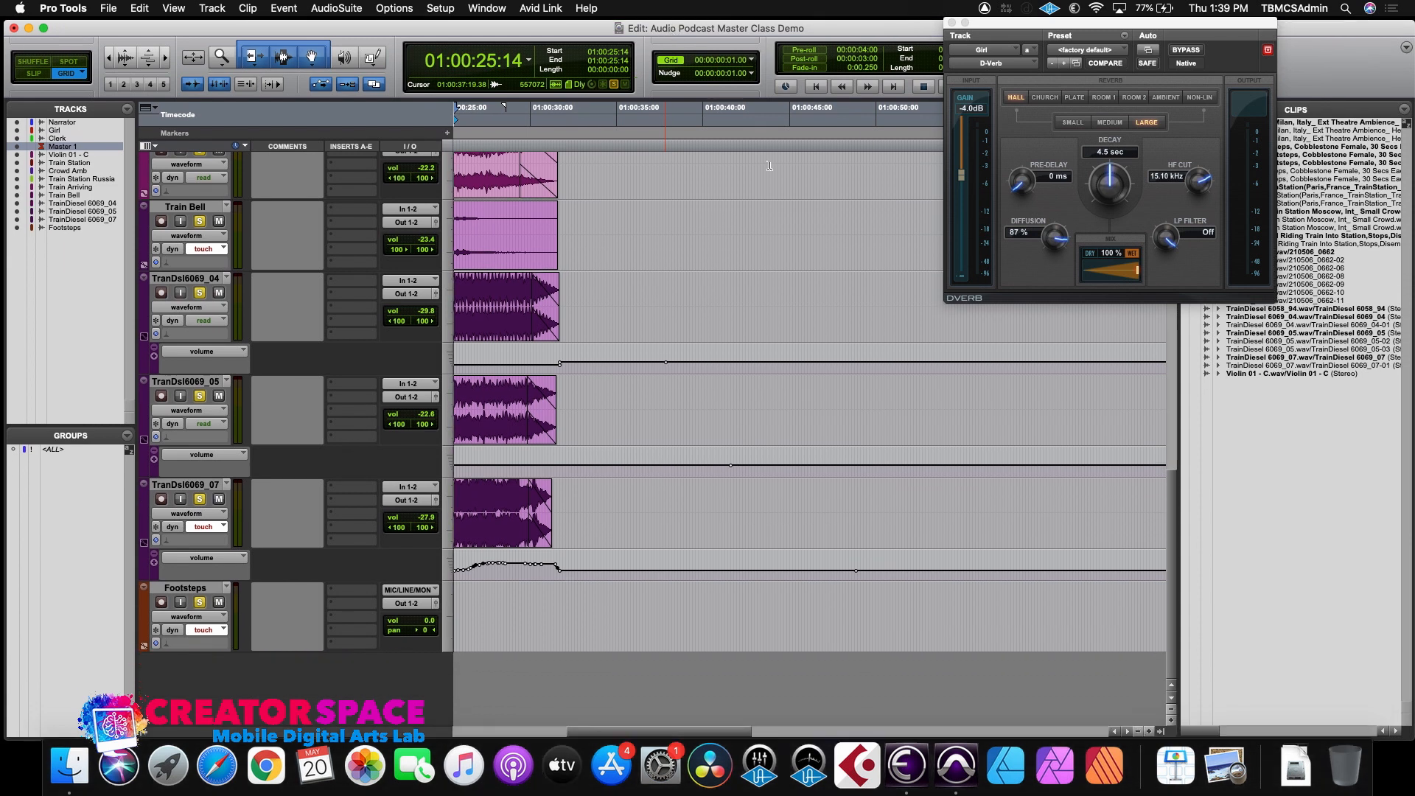
drag(611, 732, 472, 726)
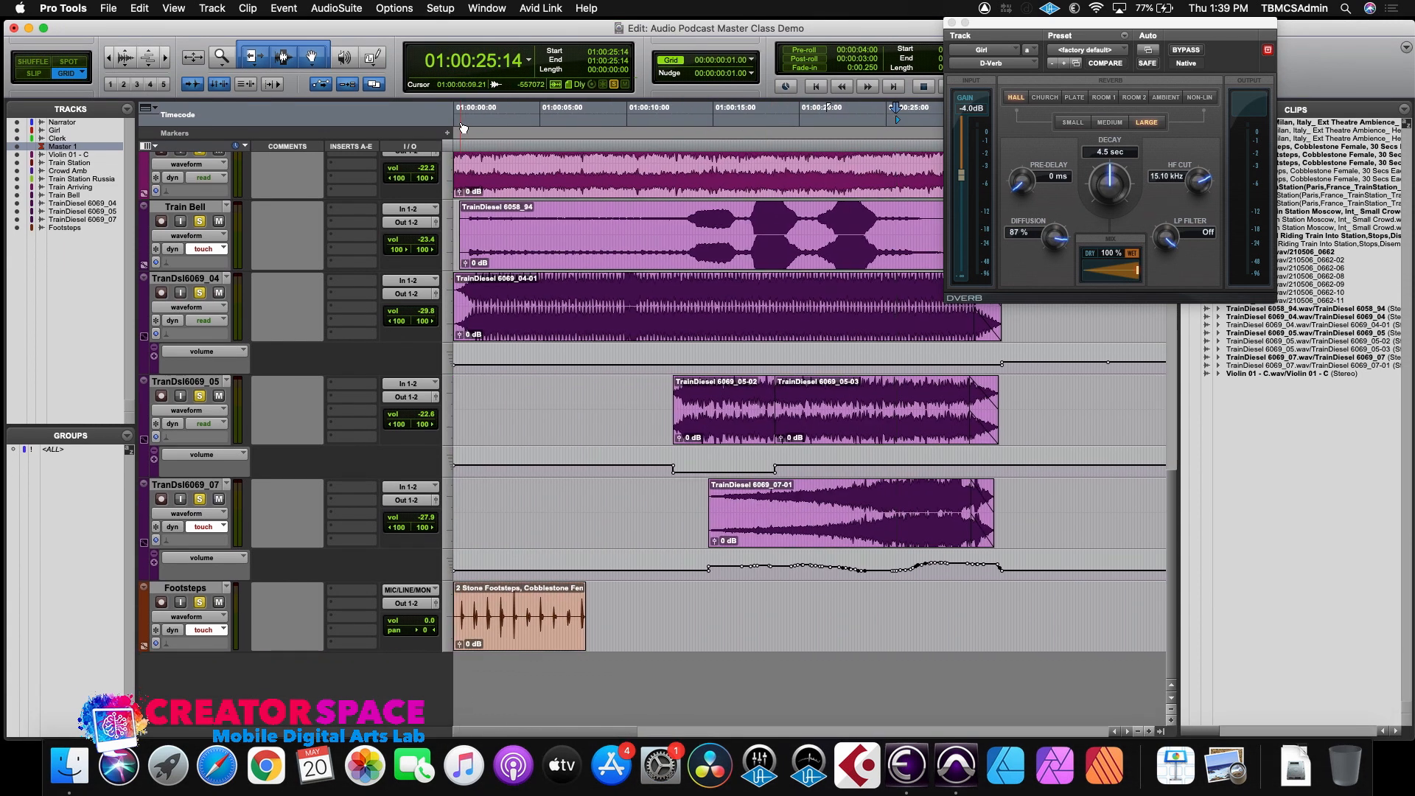
click(457, 112)
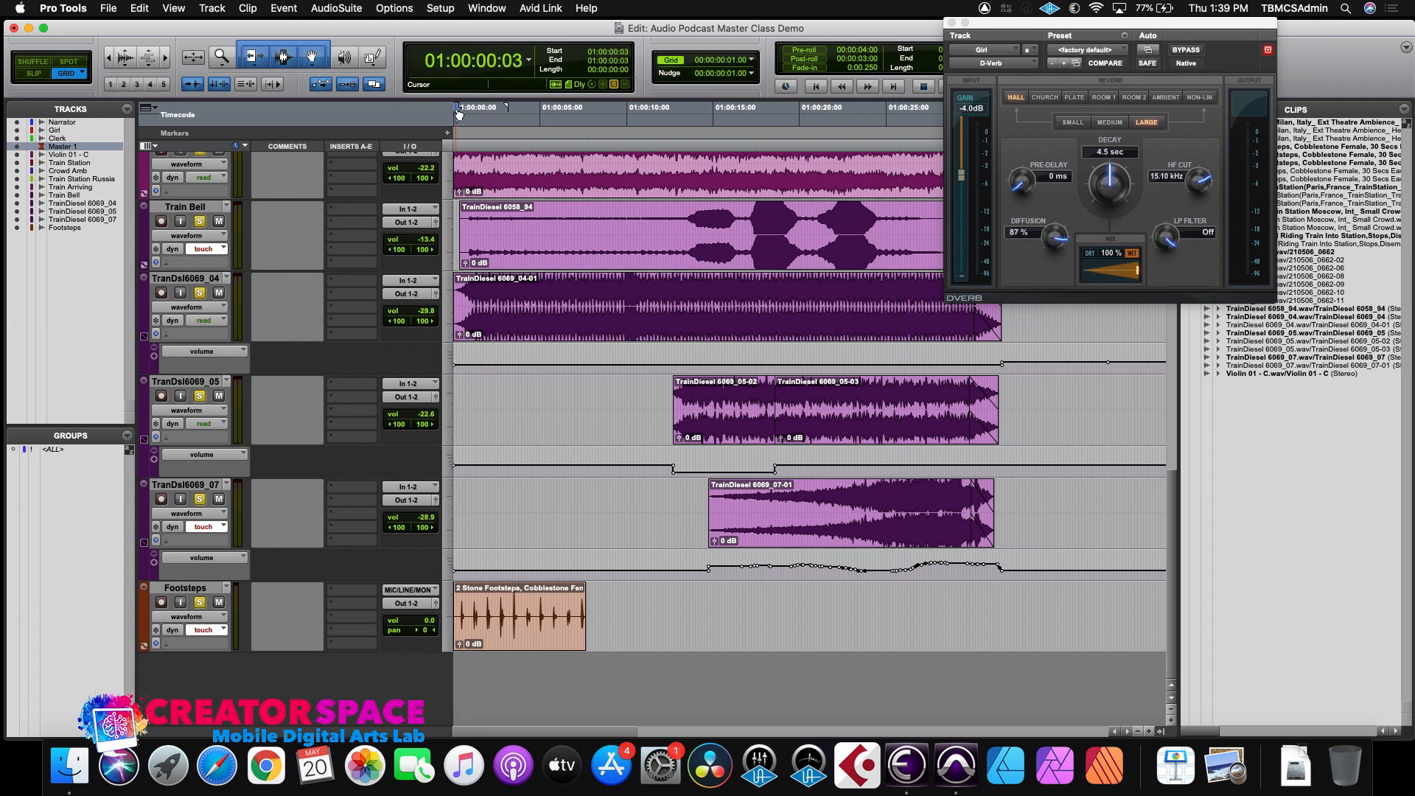
key(space)
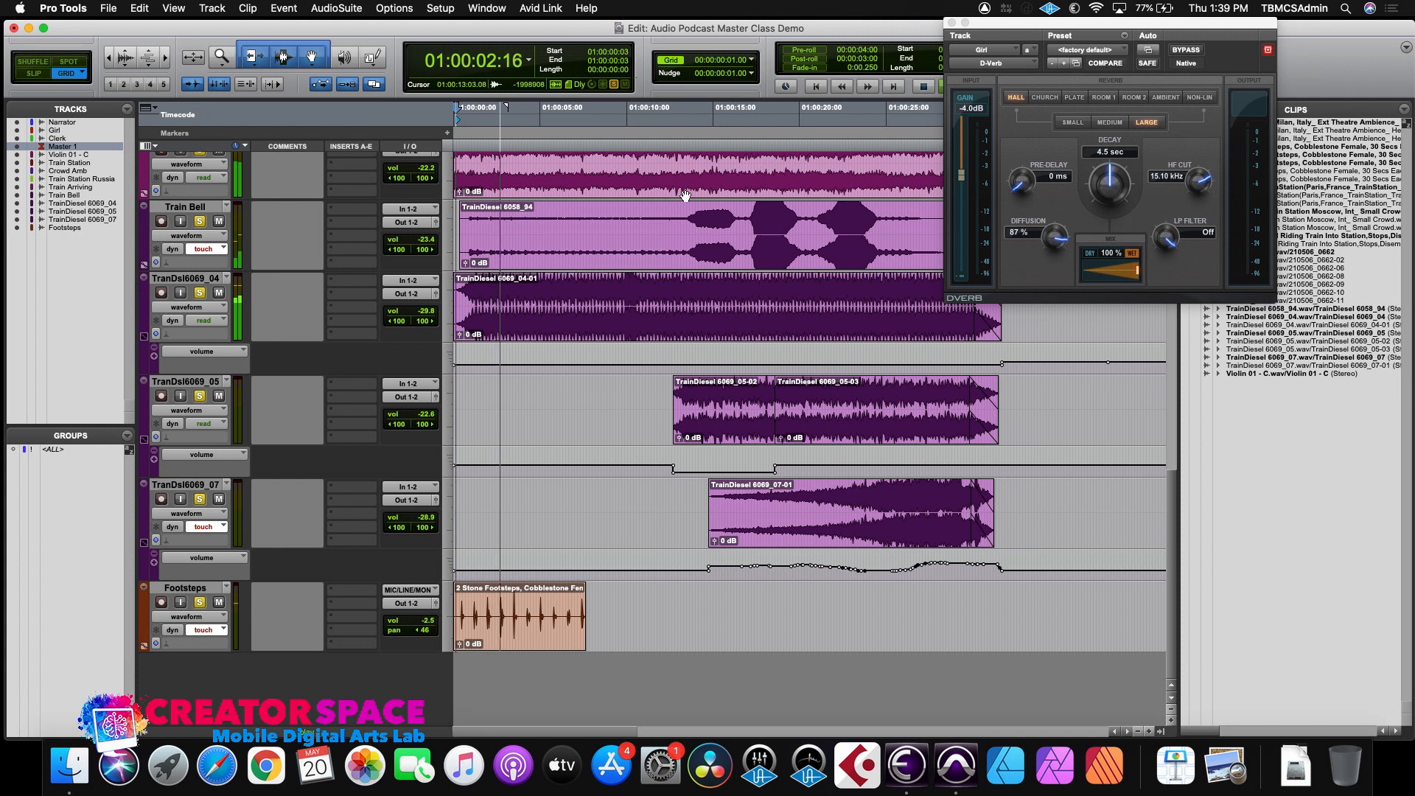
scroll(526, 341, up, 10)
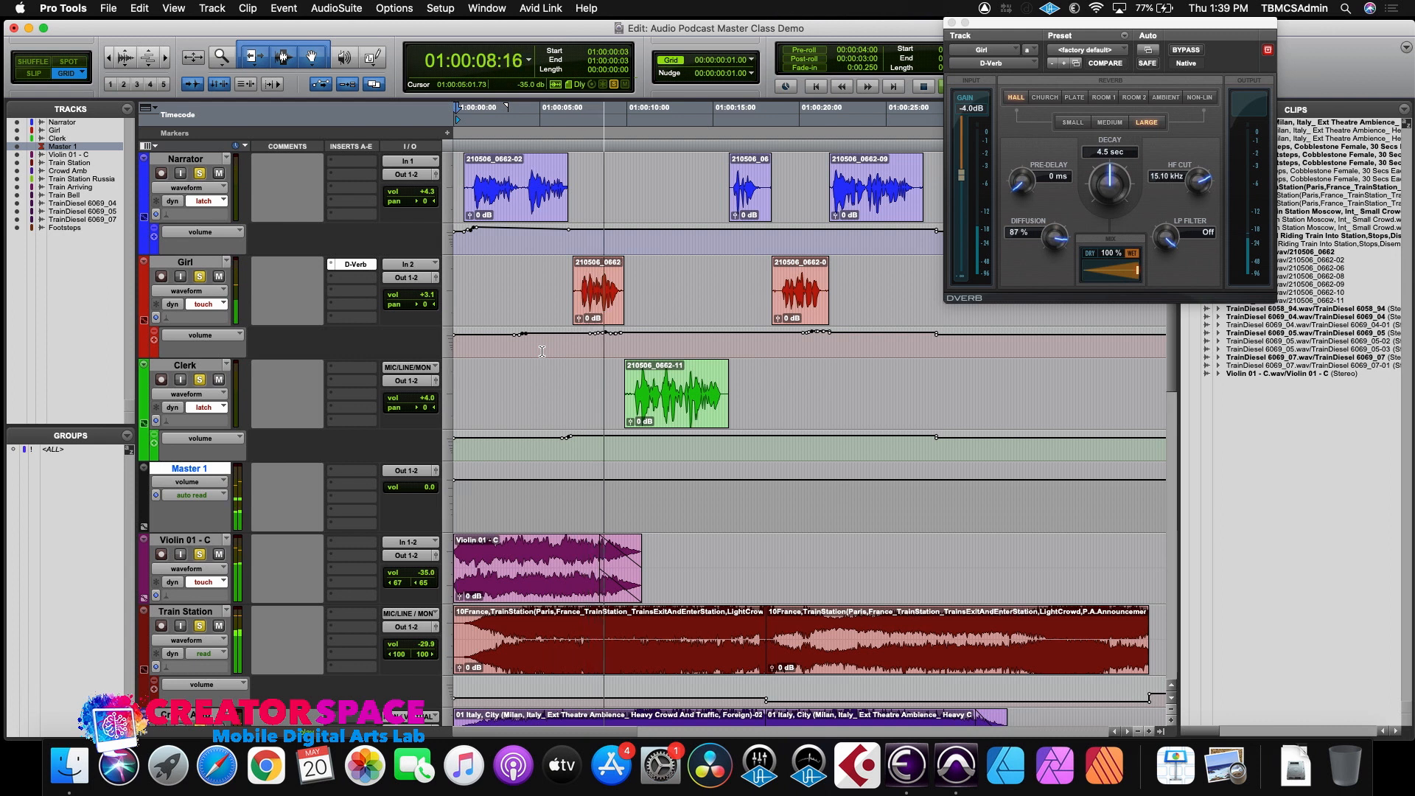
key(space)
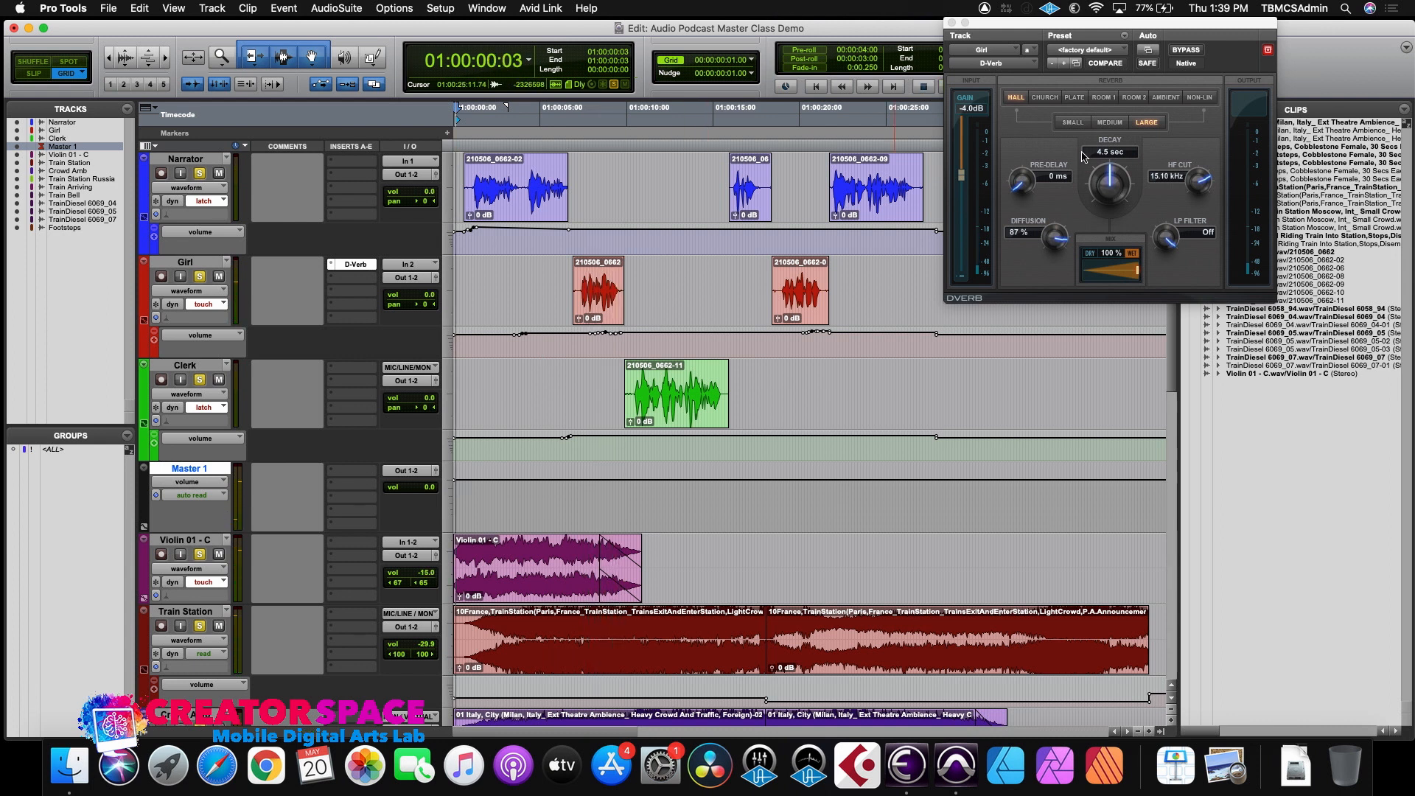
- Set the Girl's D-Verb hall size to Small and audition it from 01:00:06:04
click(1073, 123)
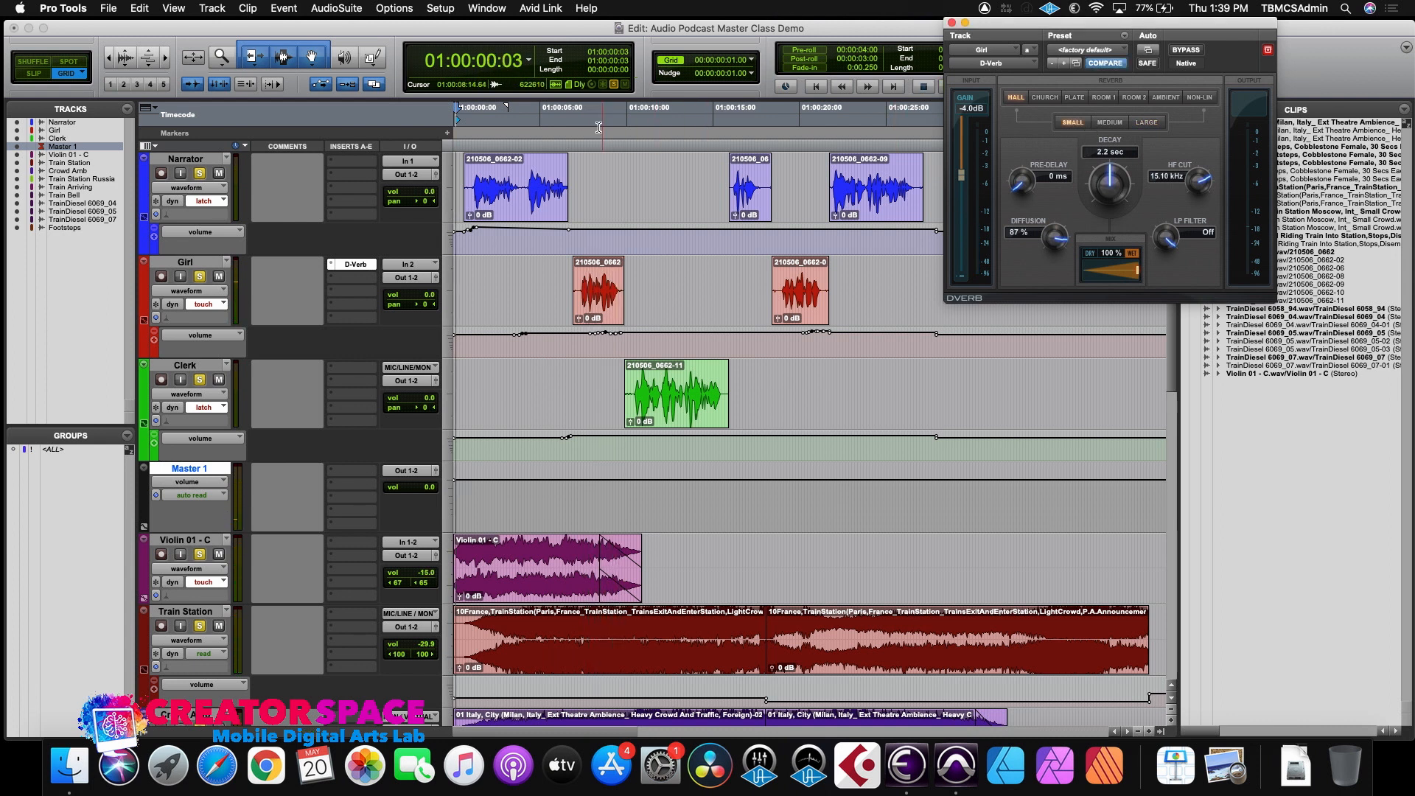
click(562, 119)
key(space)
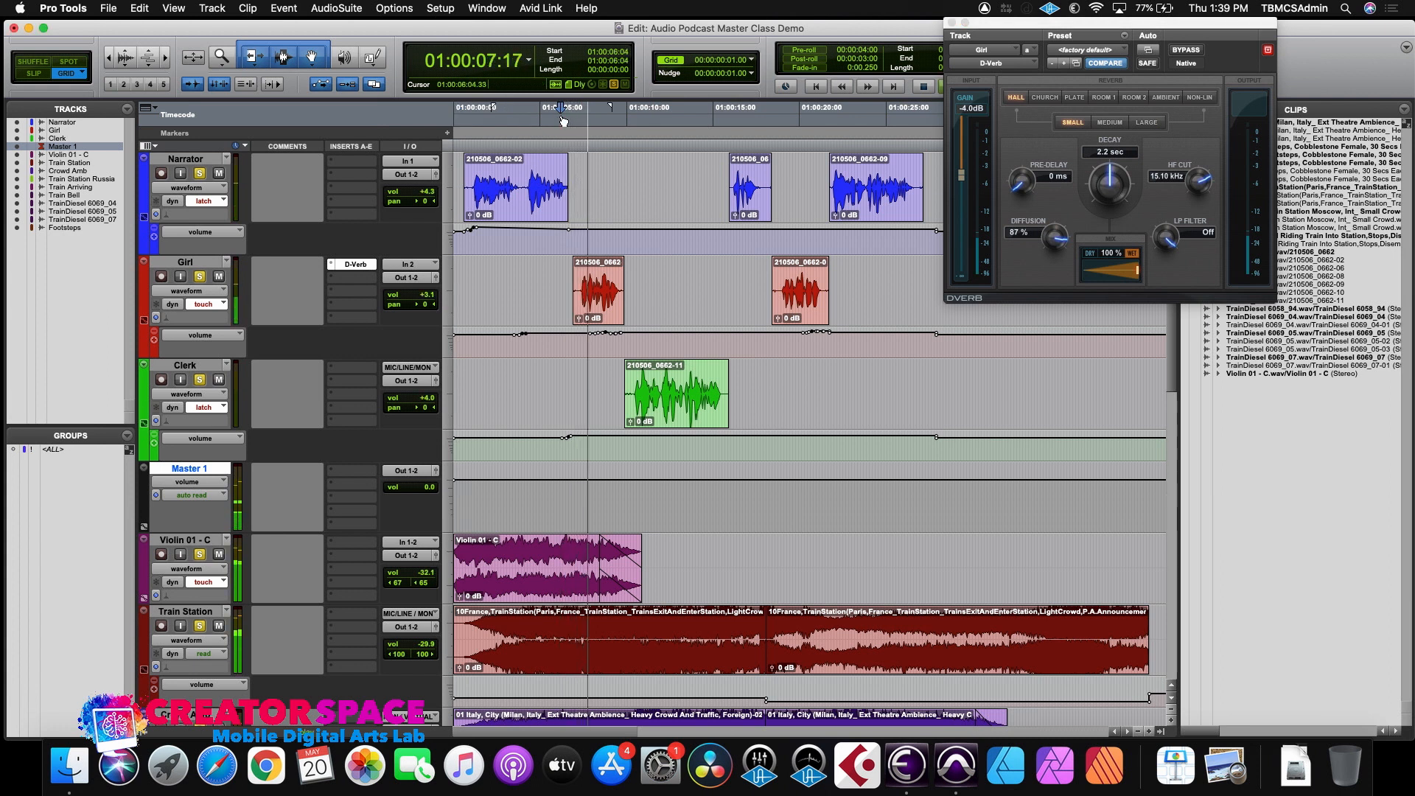
key(space)
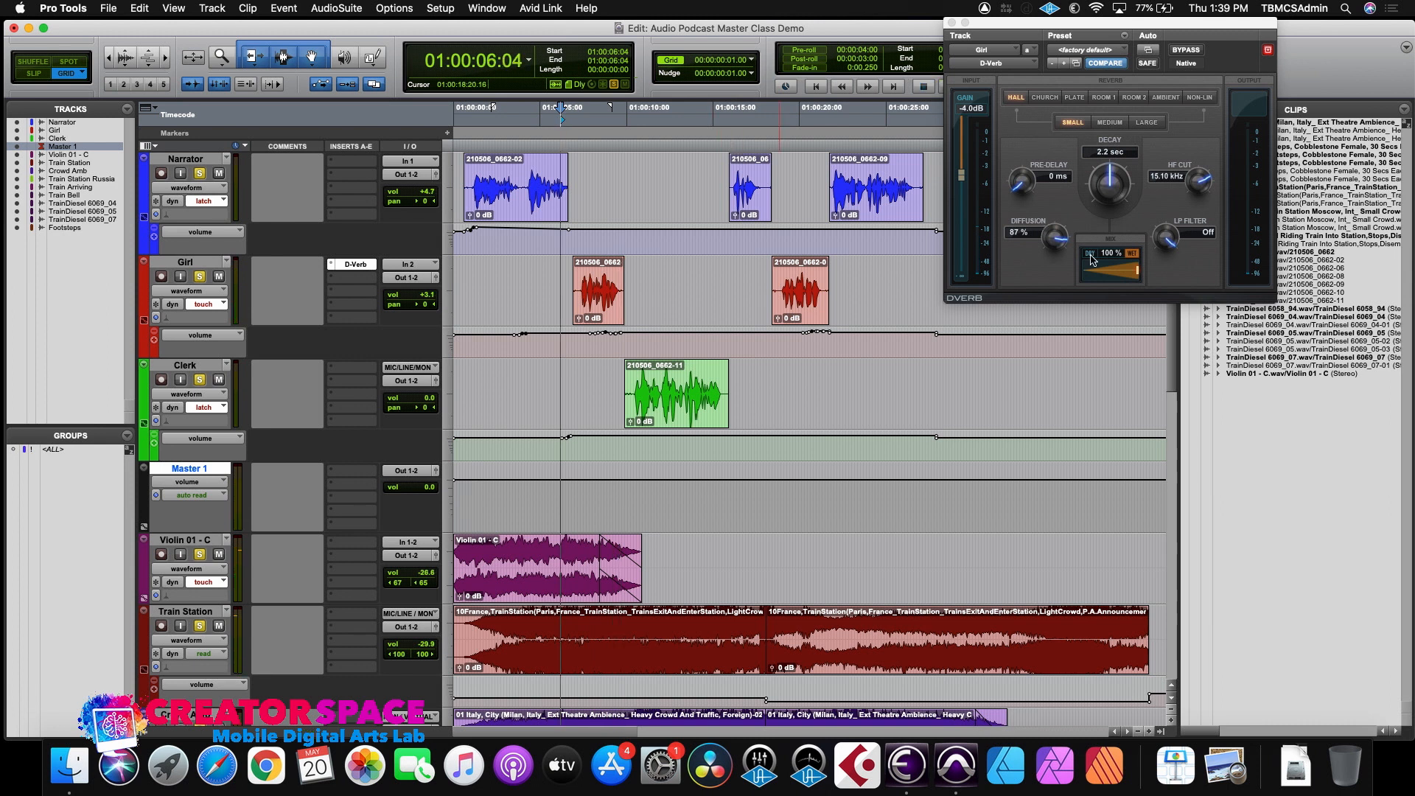
- Lower the Girl's D-Verb mix to 42% and audition her first line from 01:00:06:08
drag(1137, 275, 1101, 278)
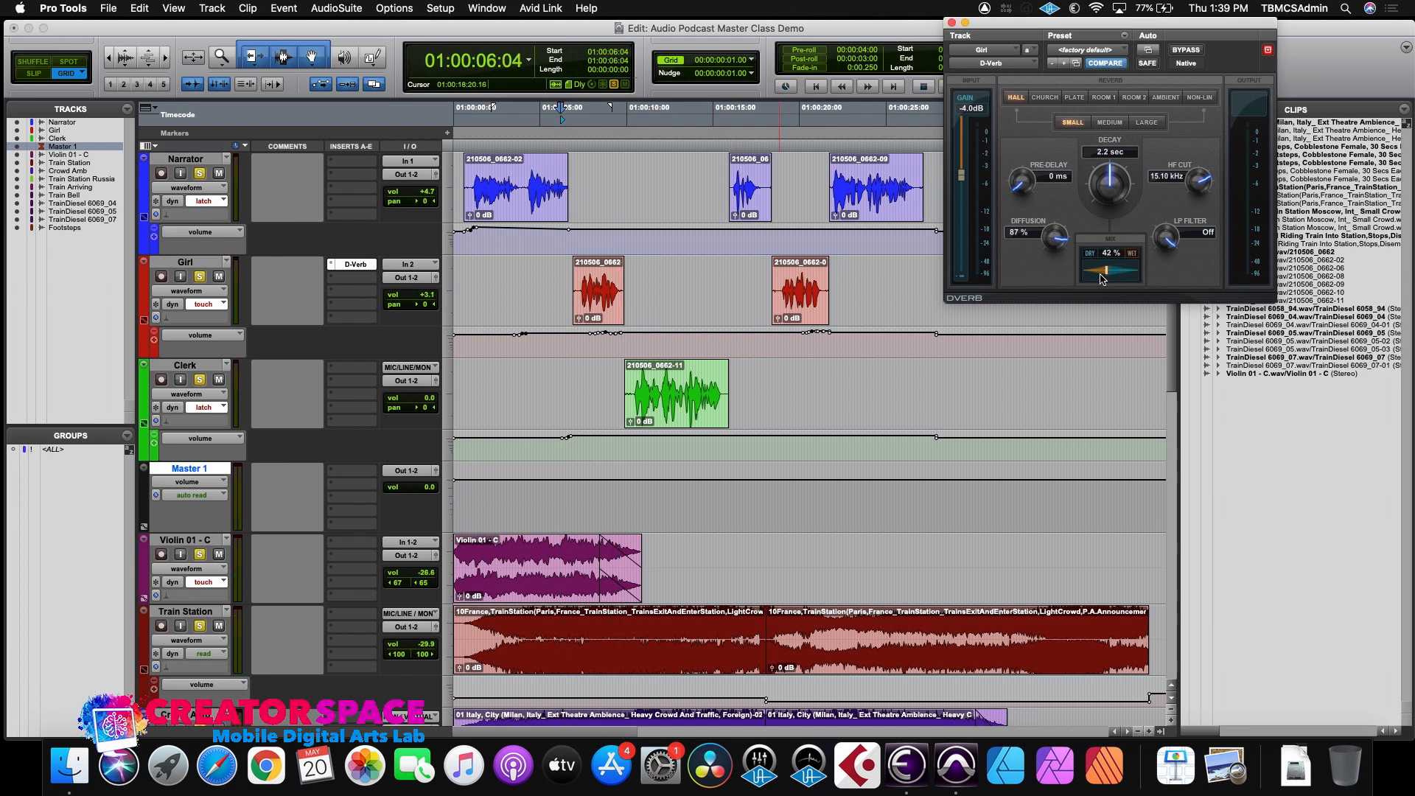
click(562, 267)
key(space)
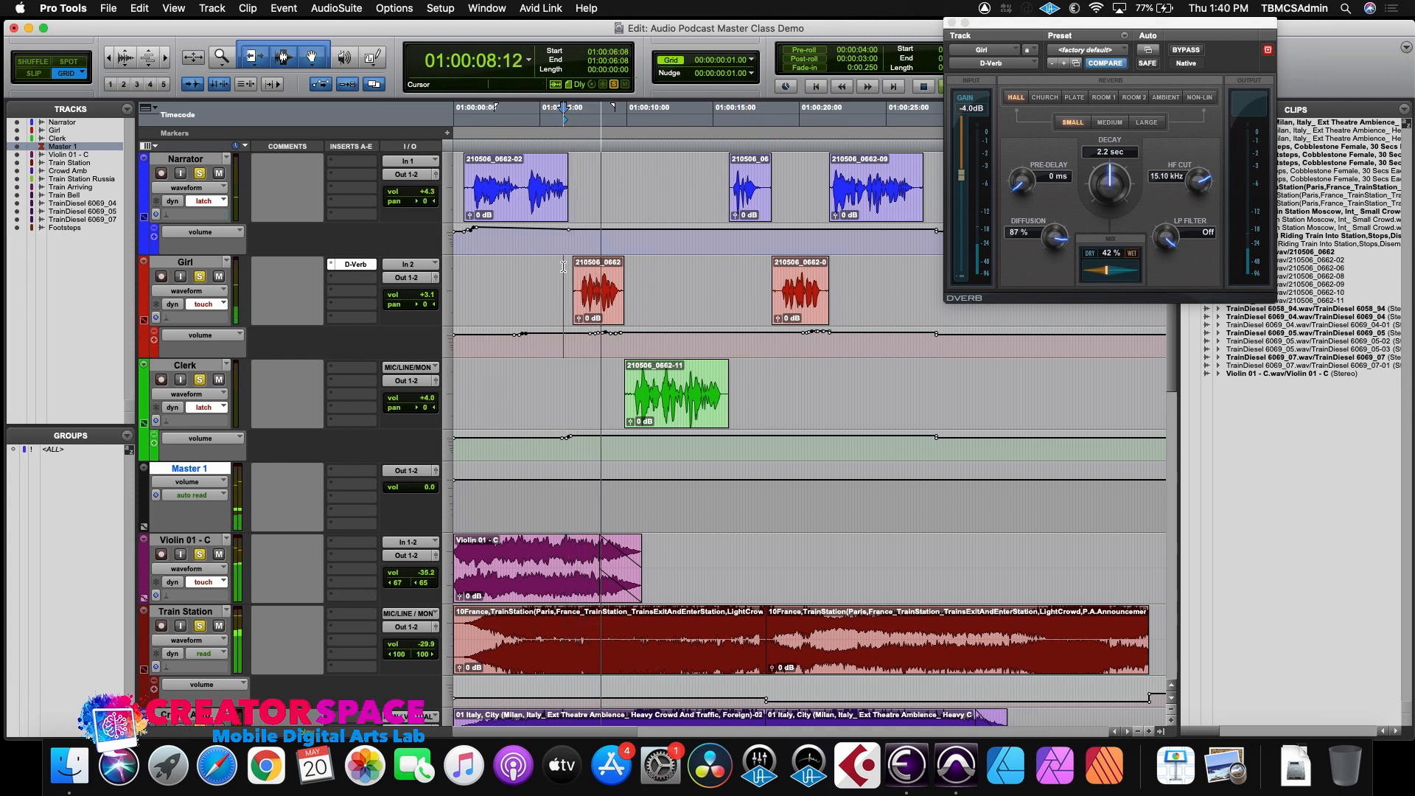
key(space)
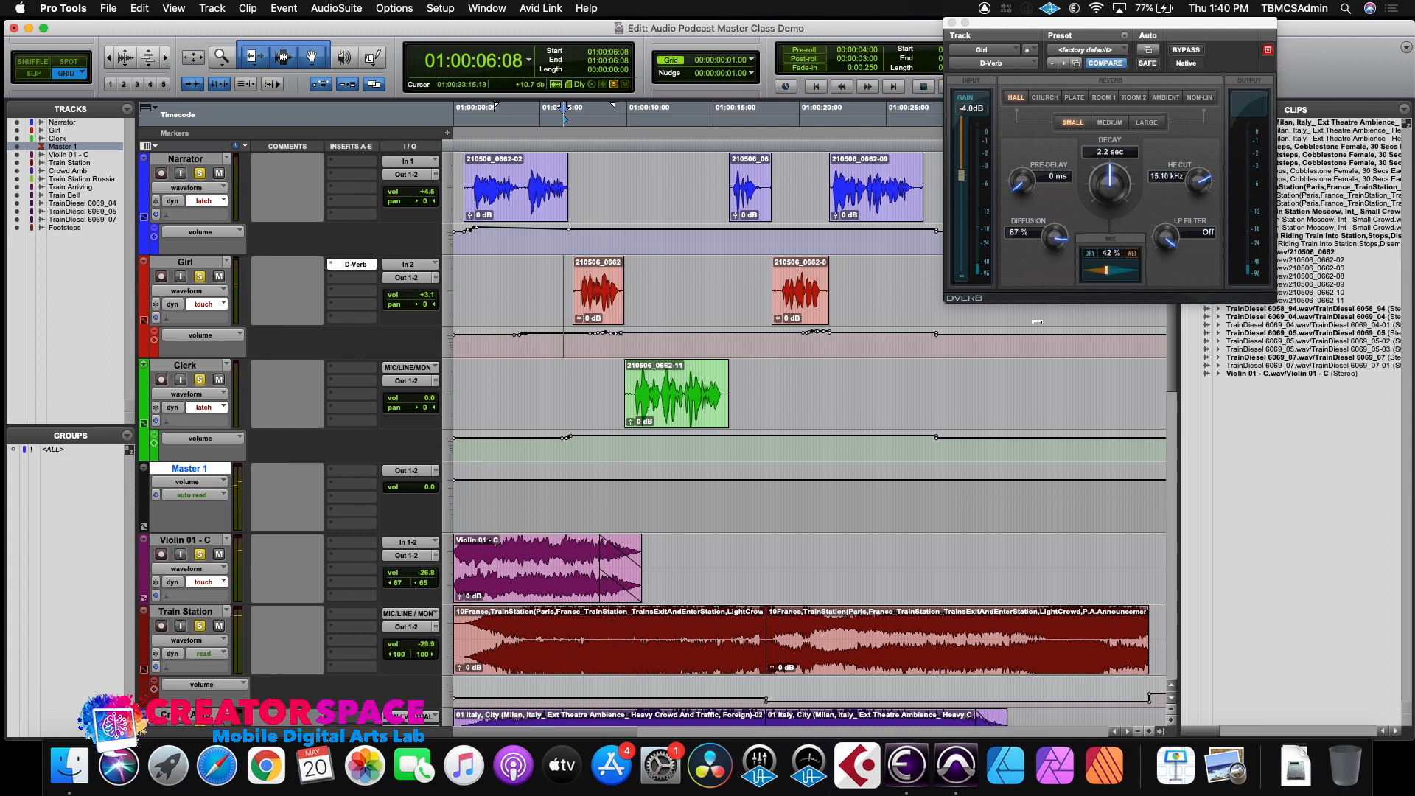
- Set the Girl's D-Verb mix to 27% and play her first clip twice to check the reverb
drag(1105, 272, 1102, 275)
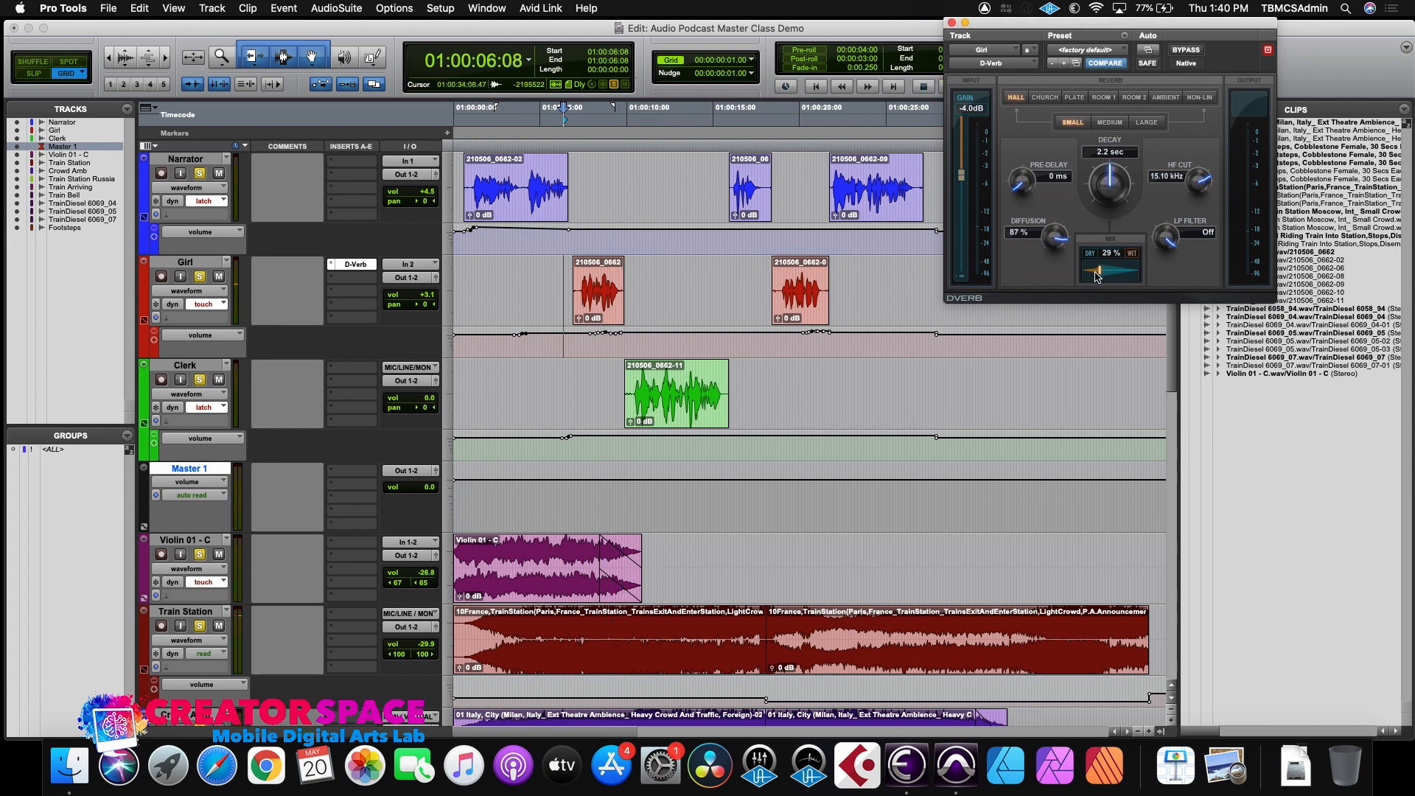
click(567, 276)
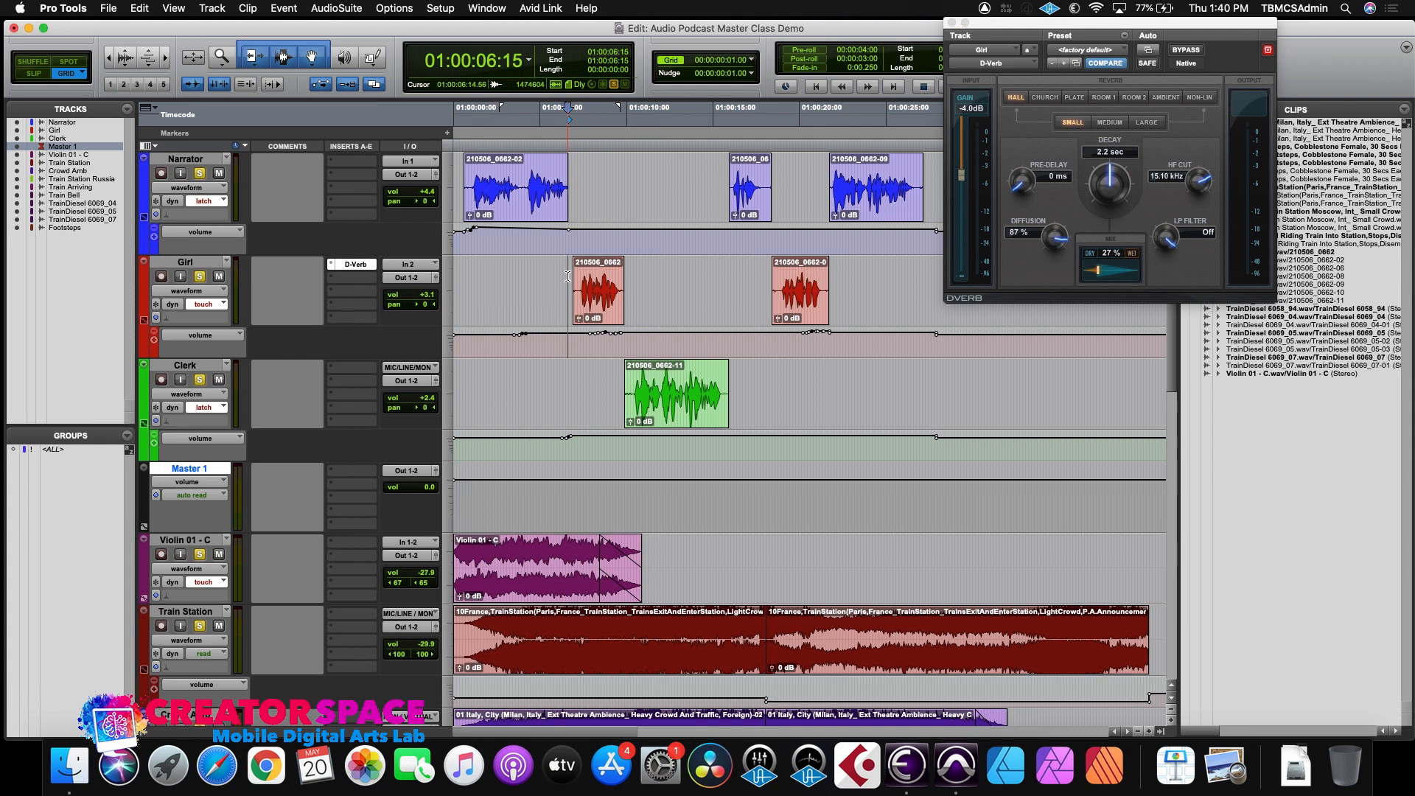
key(space)
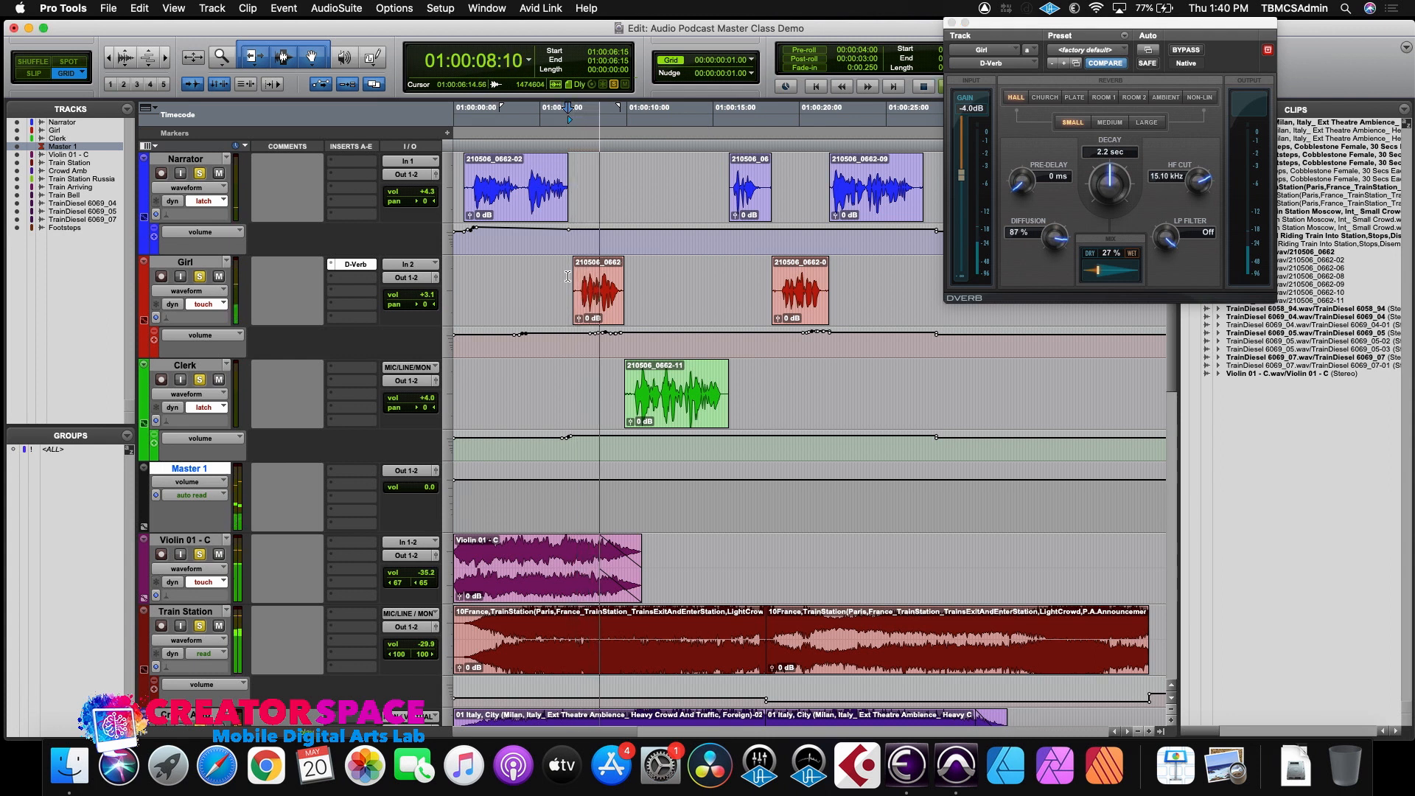
key(space)
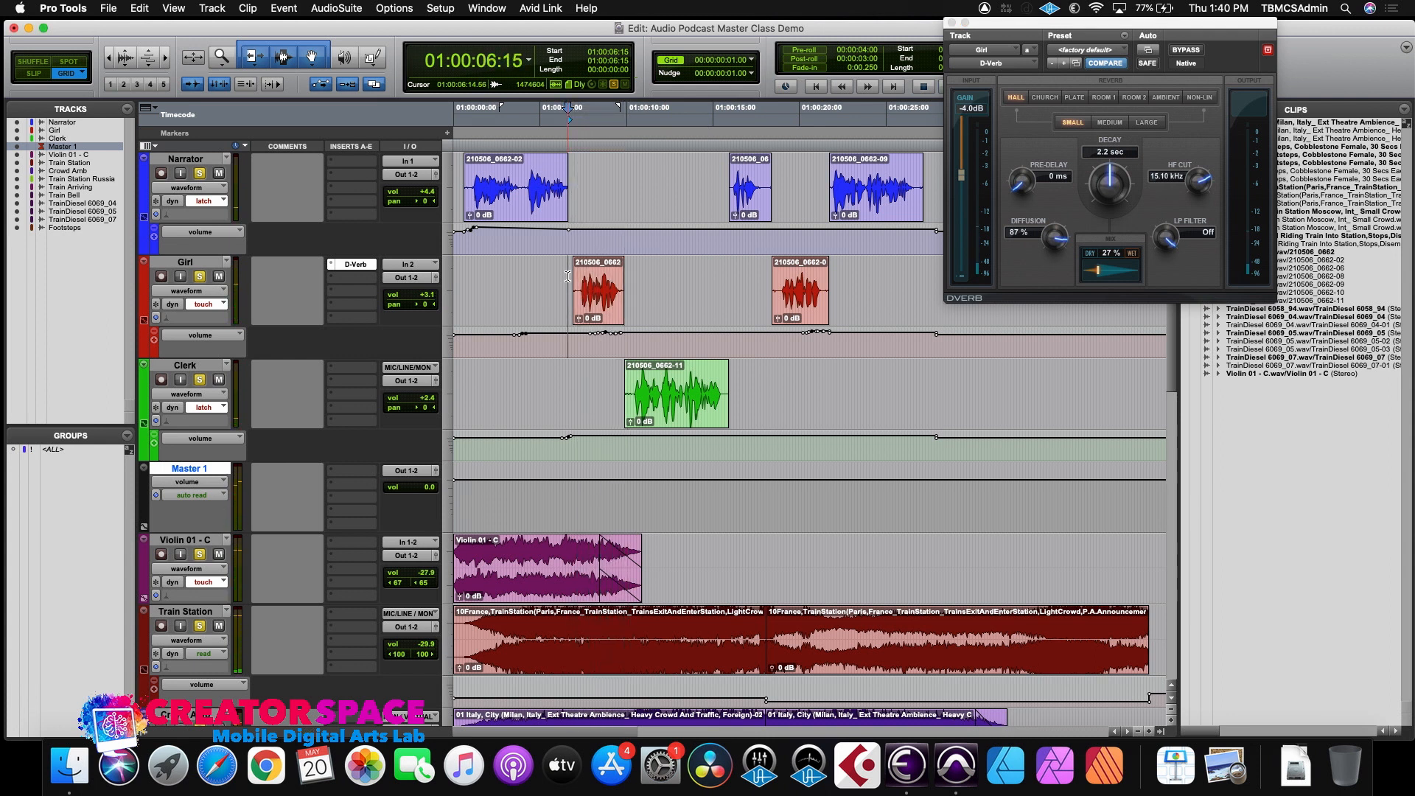
click(599, 300)
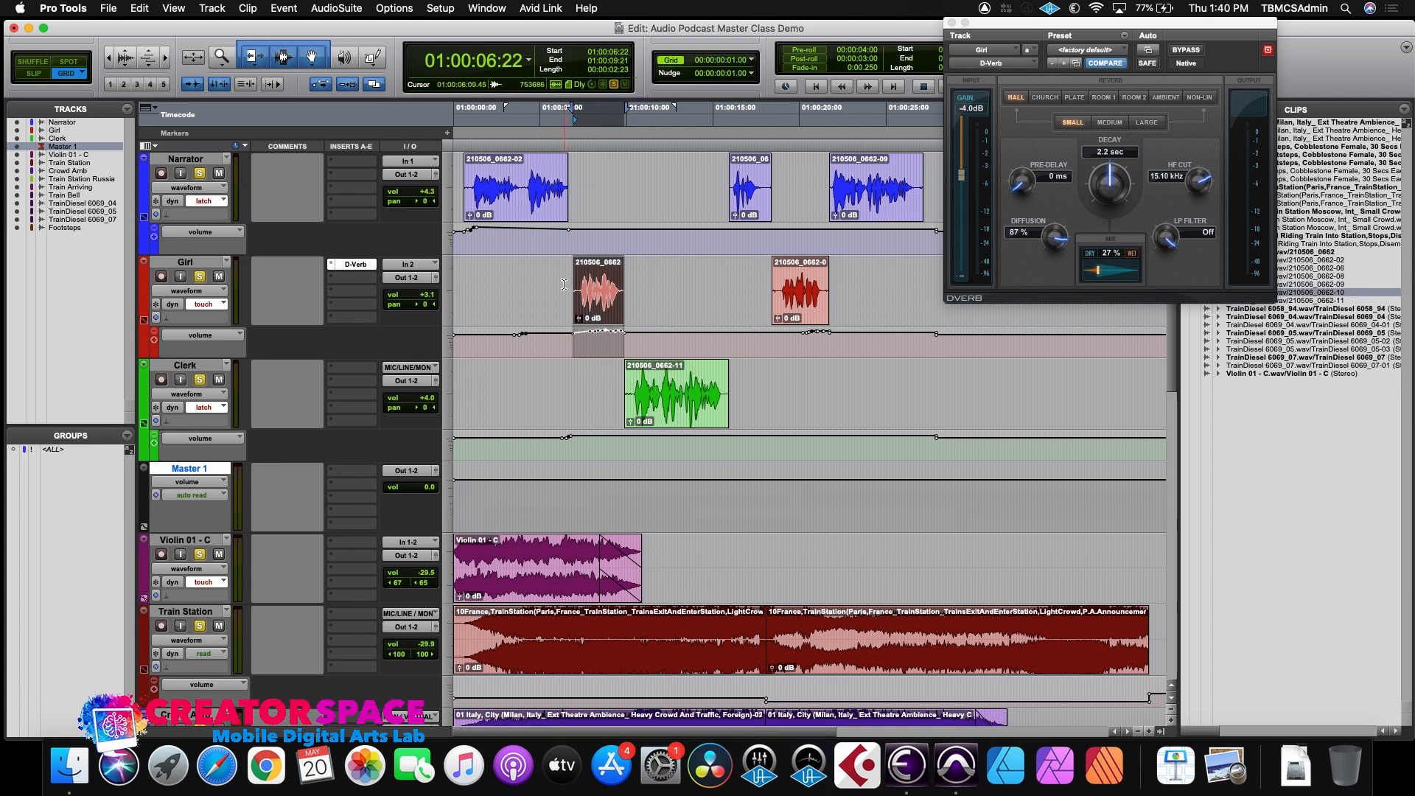
click(564, 285)
key(space)
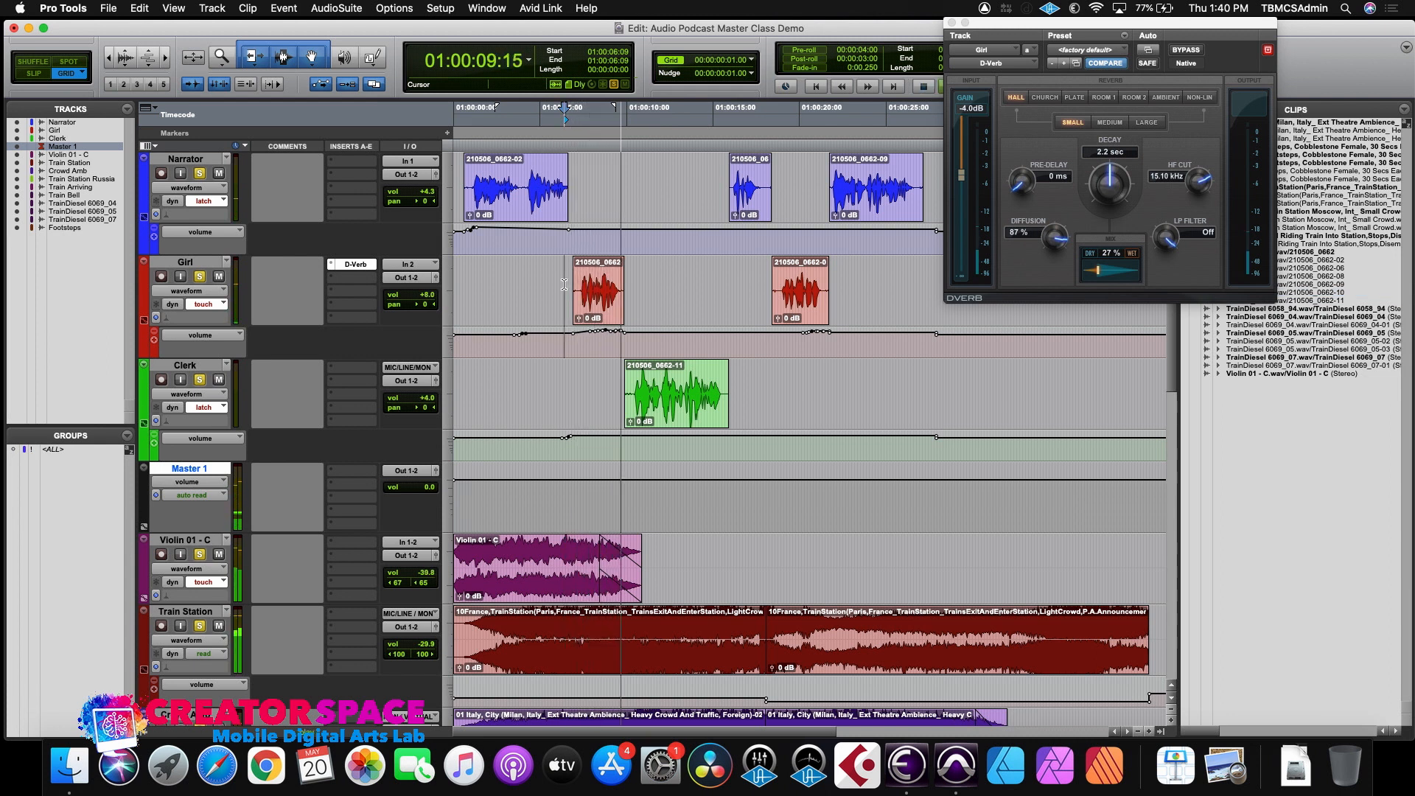
key(space)
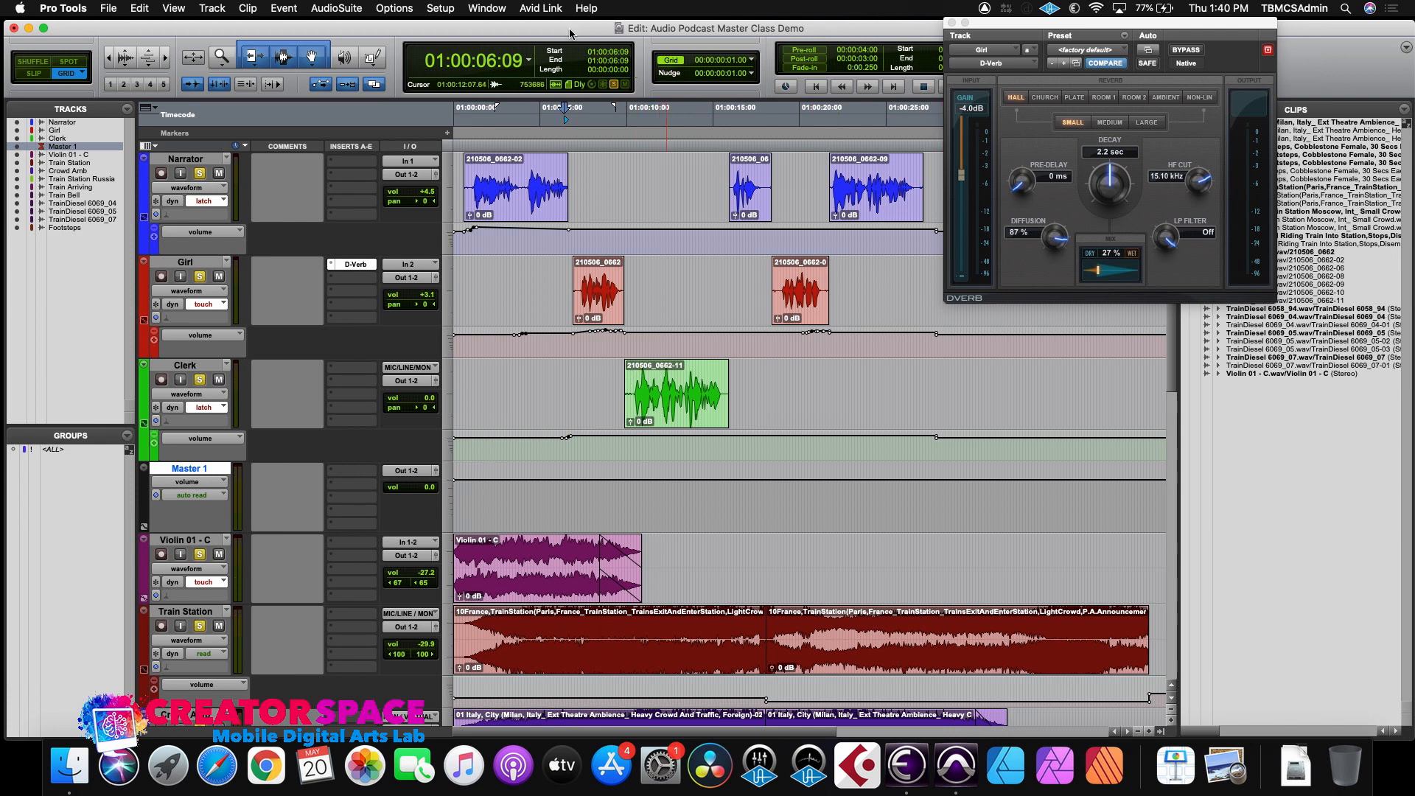
- Insert the EQ3 7-Band (mono) plug-in on the Clerk track in the Mix window and reposition its window
double_click(570, 33)
key(super+equal)
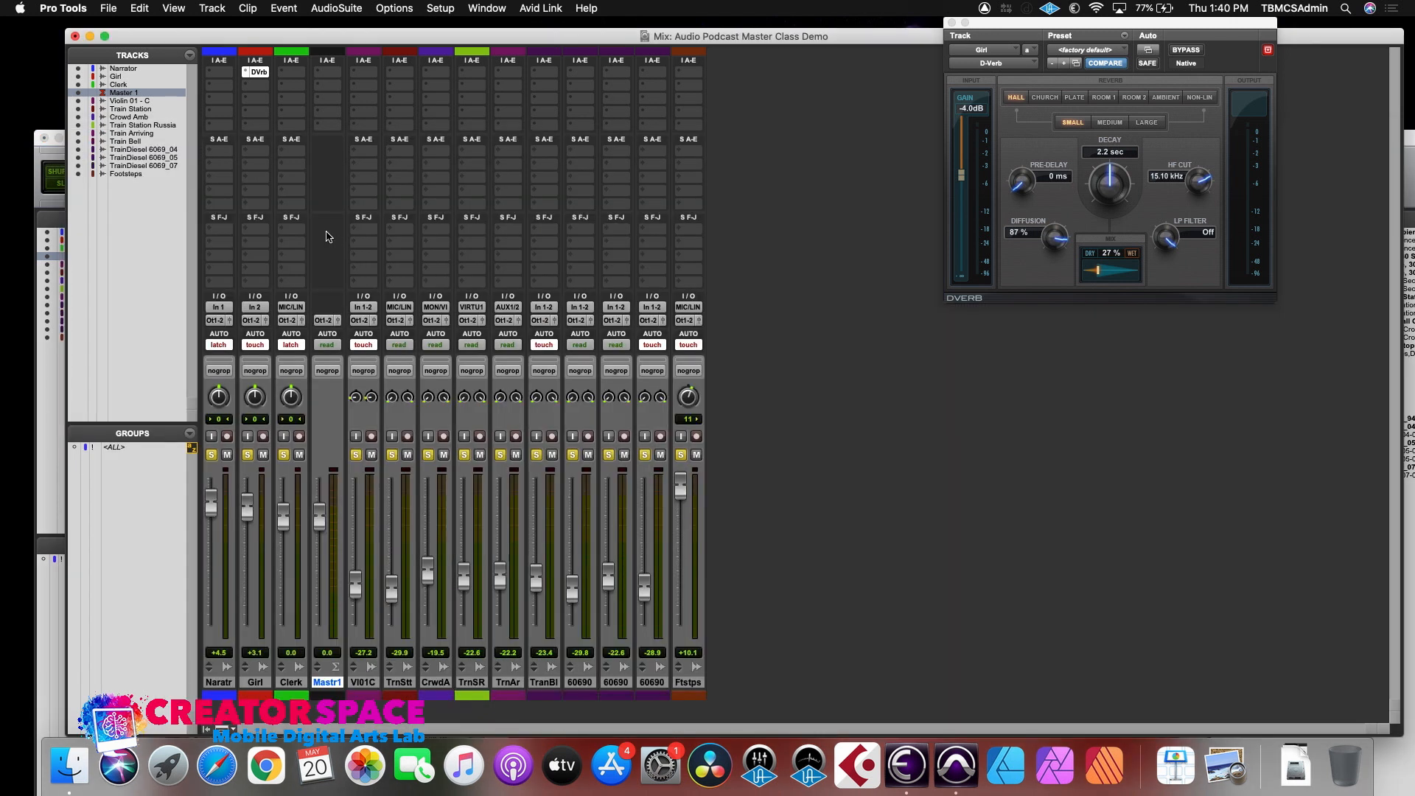
click(293, 77)
mouse_move(302, 73)
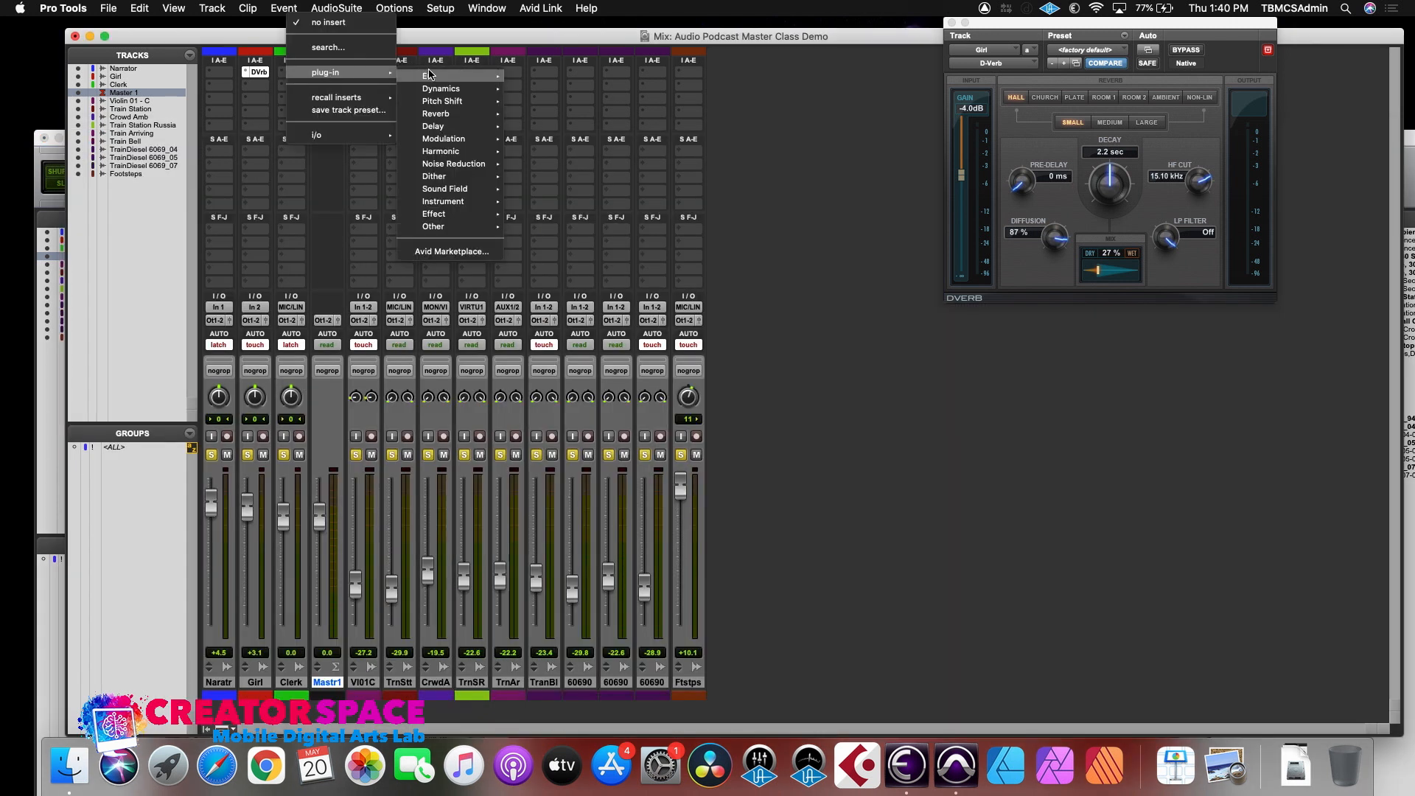
mouse_move(435, 76)
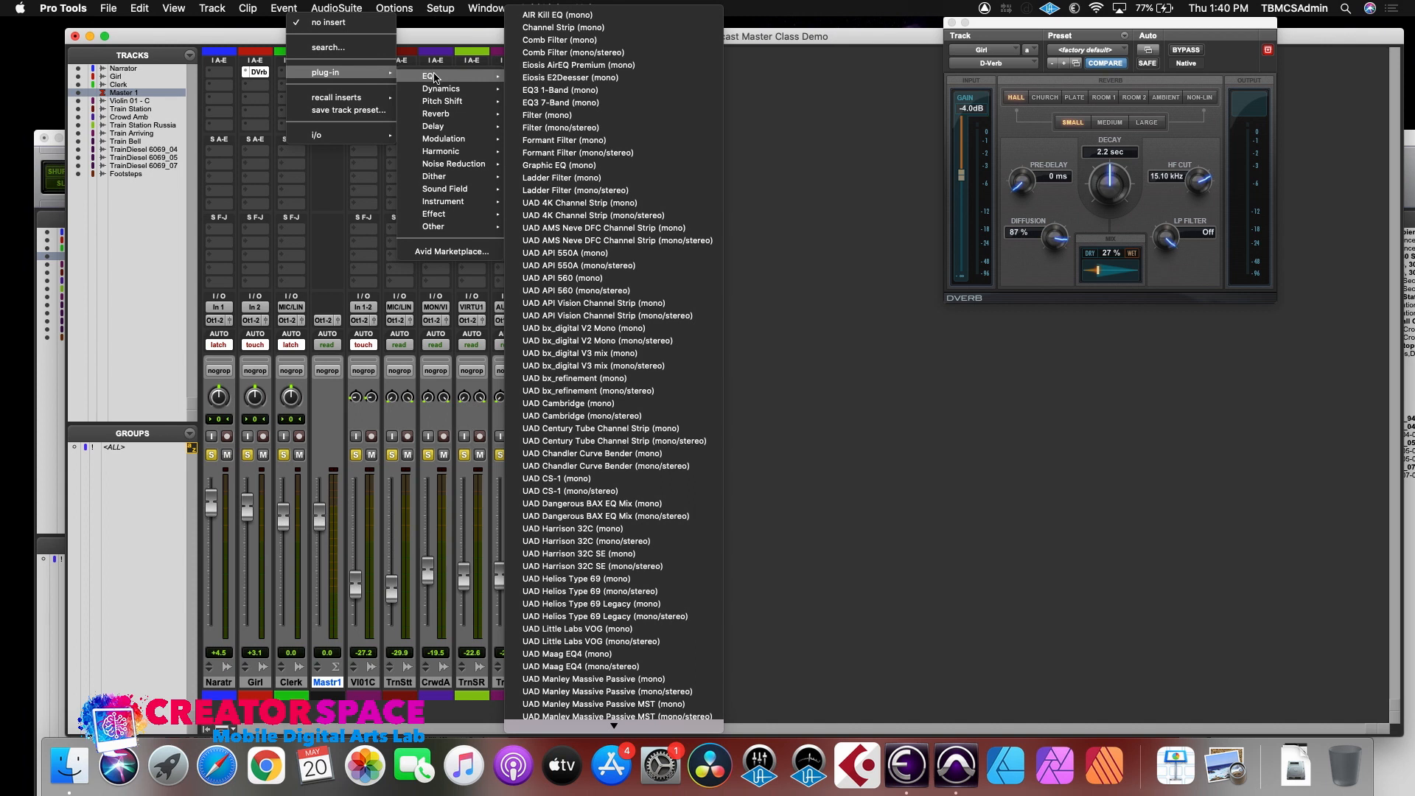
click(587, 104)
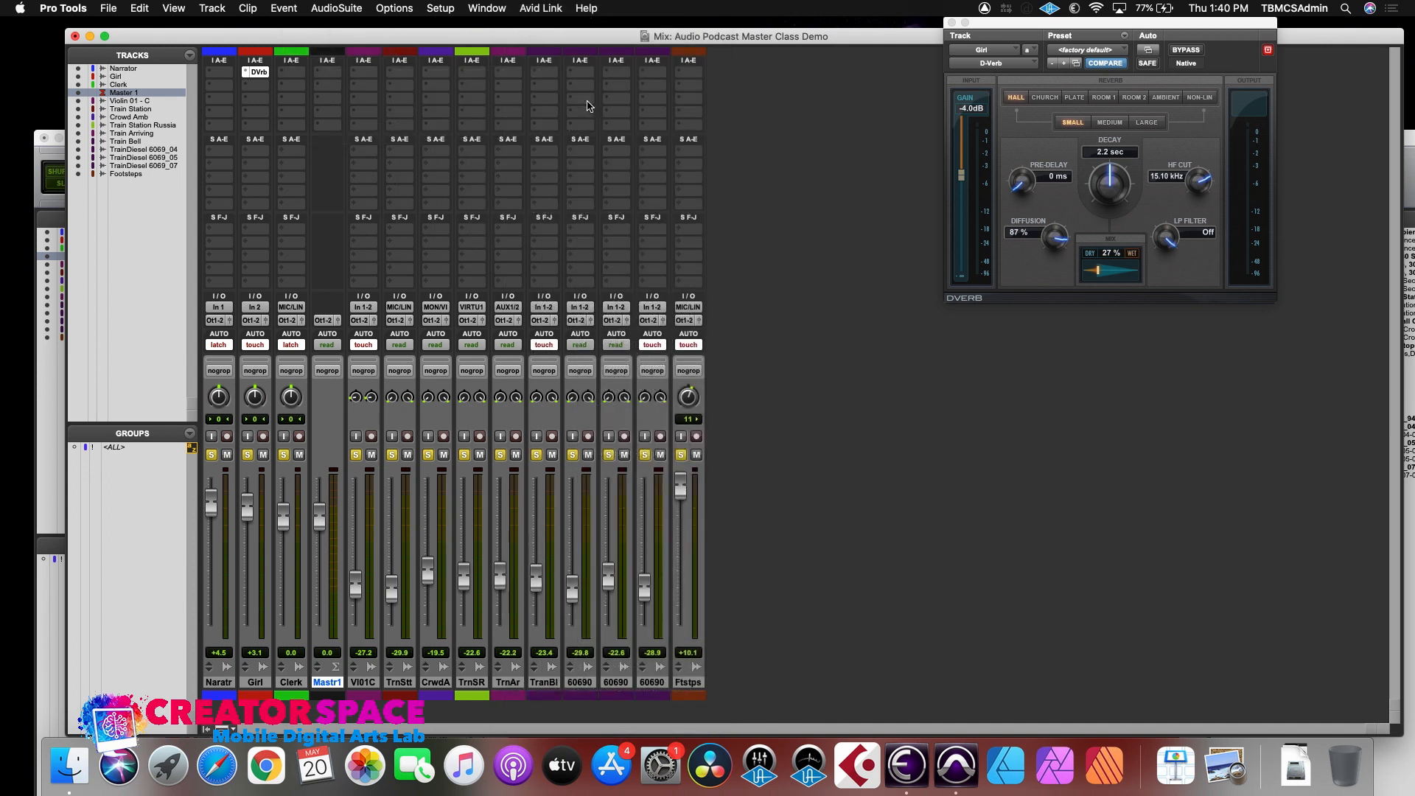
drag(1074, 30, 988, 51)
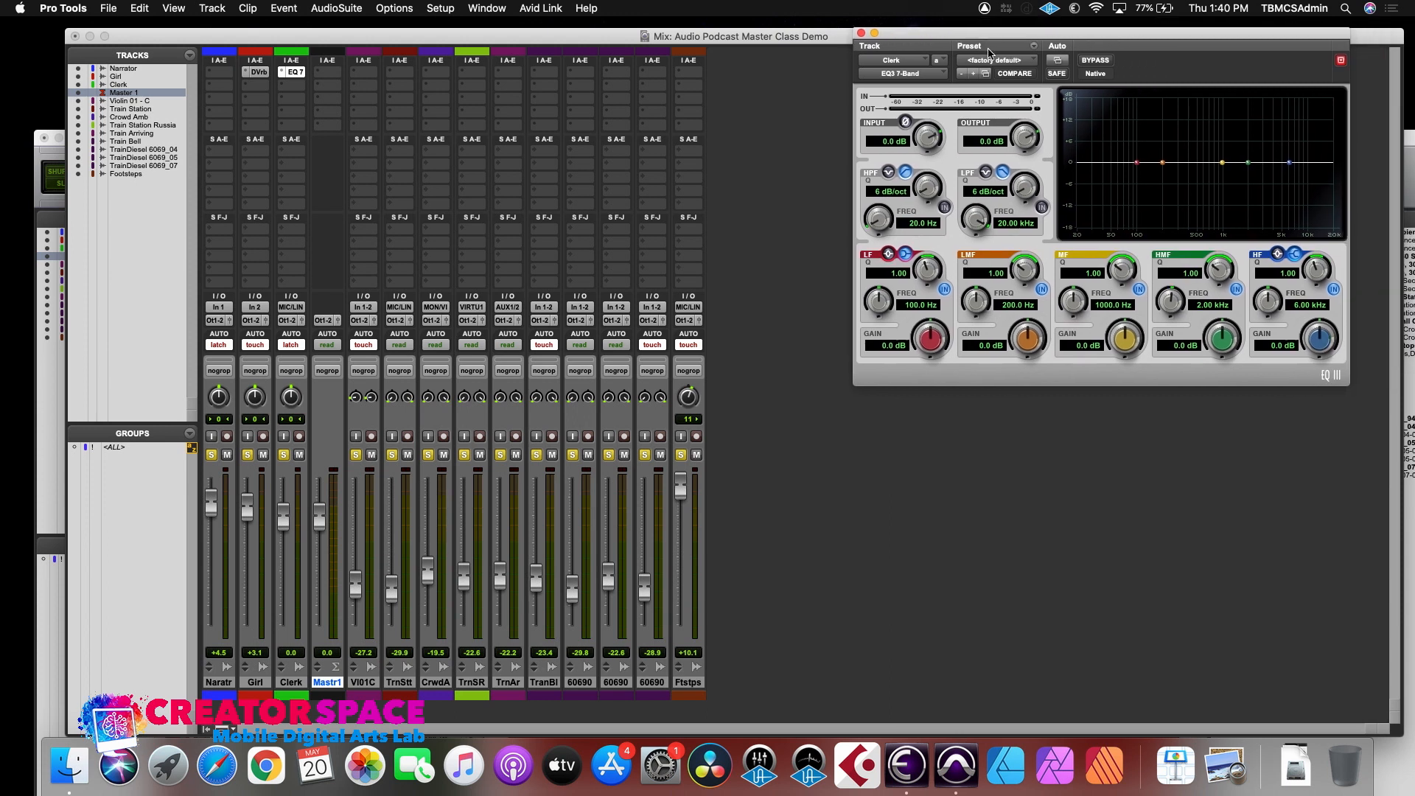
- Load the Telephone Vocal - 7 Band preset from the Vocals presets on the Clerk's EQ and audition it with the mix
click(1036, 46)
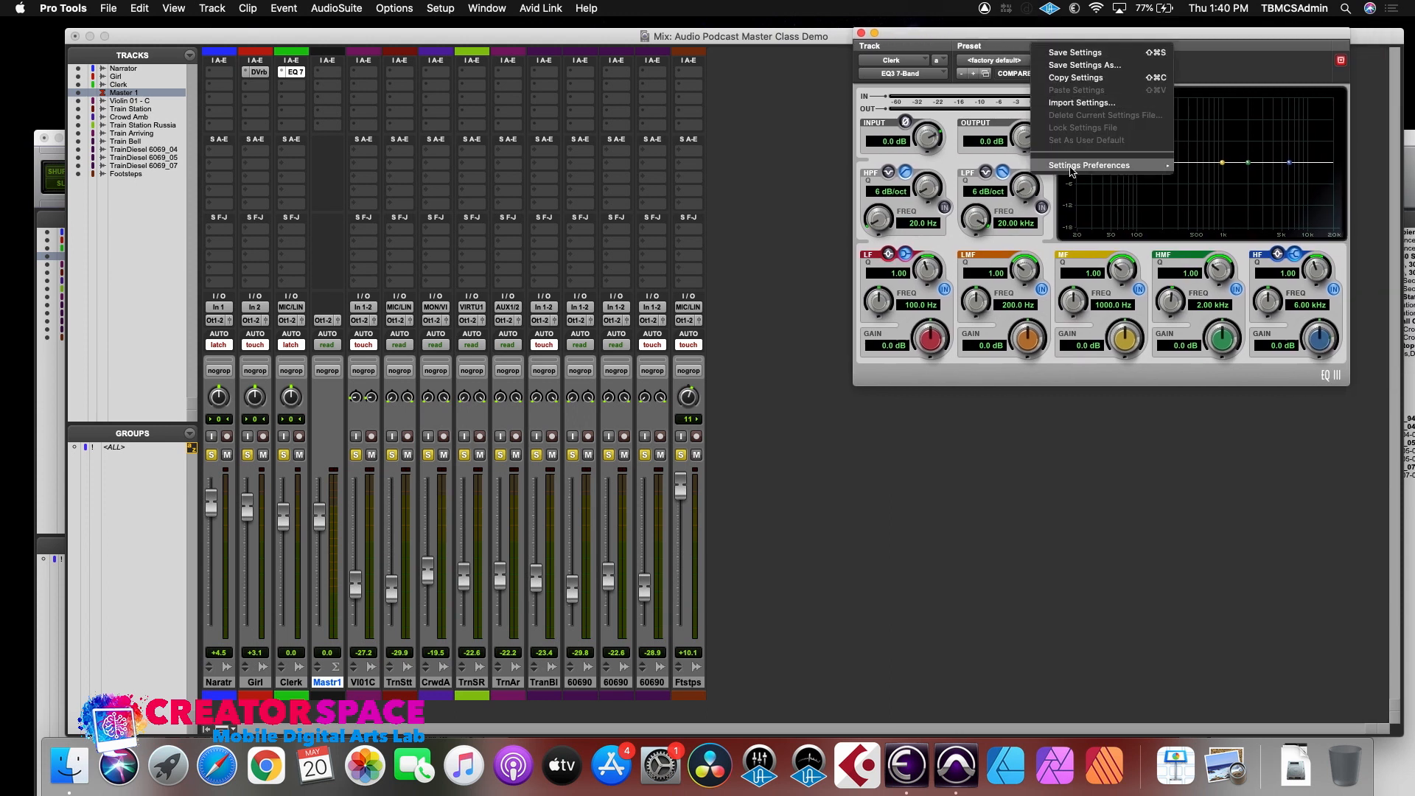
click(993, 62)
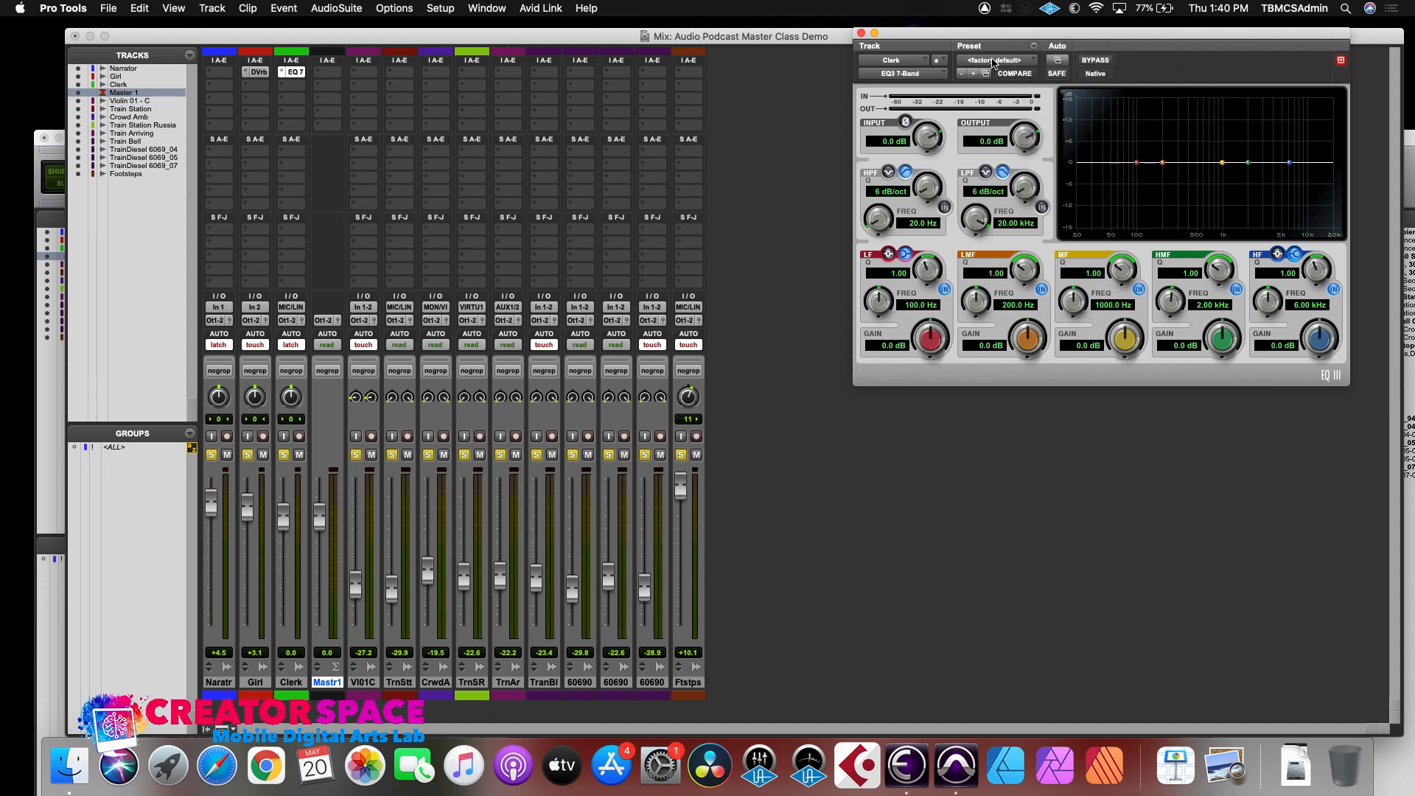
click(993, 63)
mouse_move(992, 38)
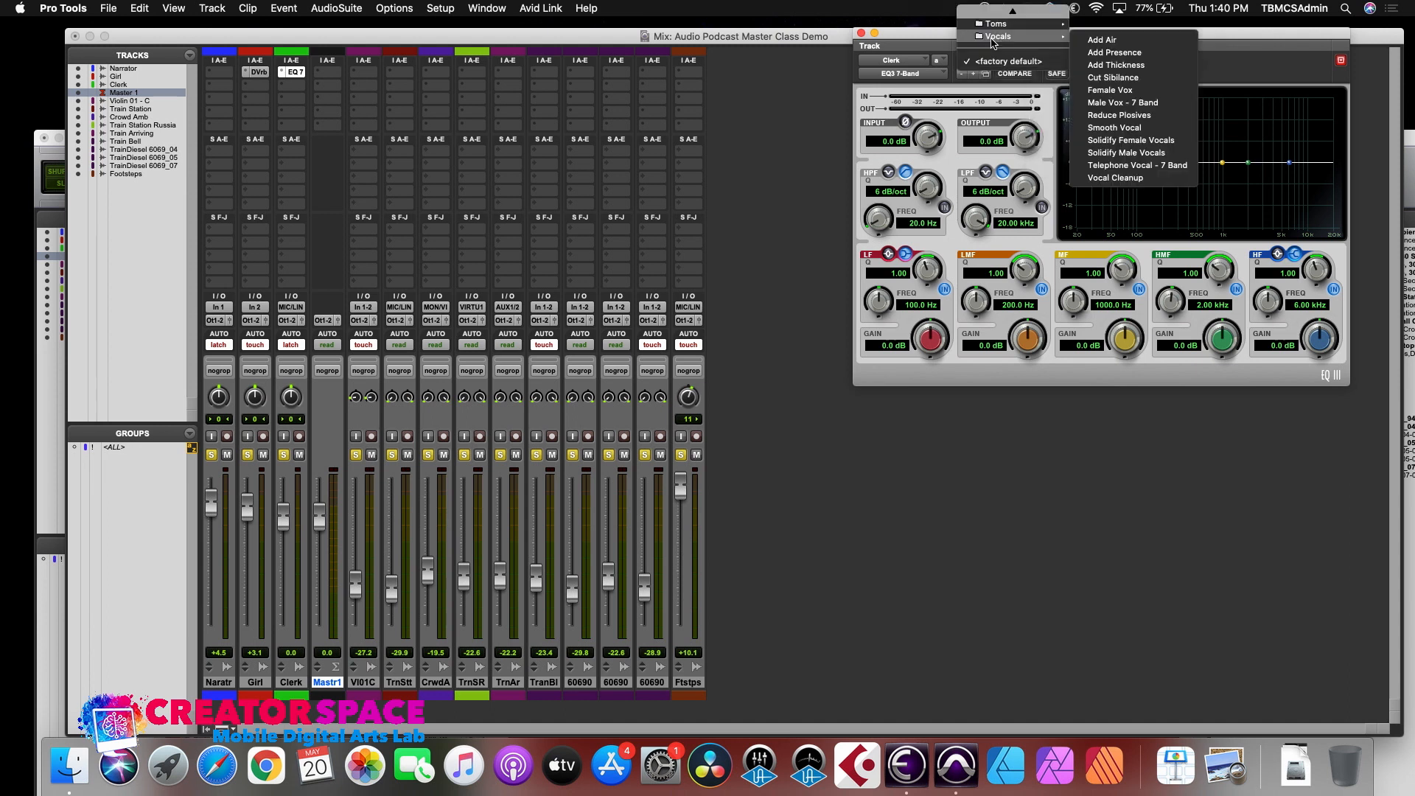
click(1125, 166)
key(space)
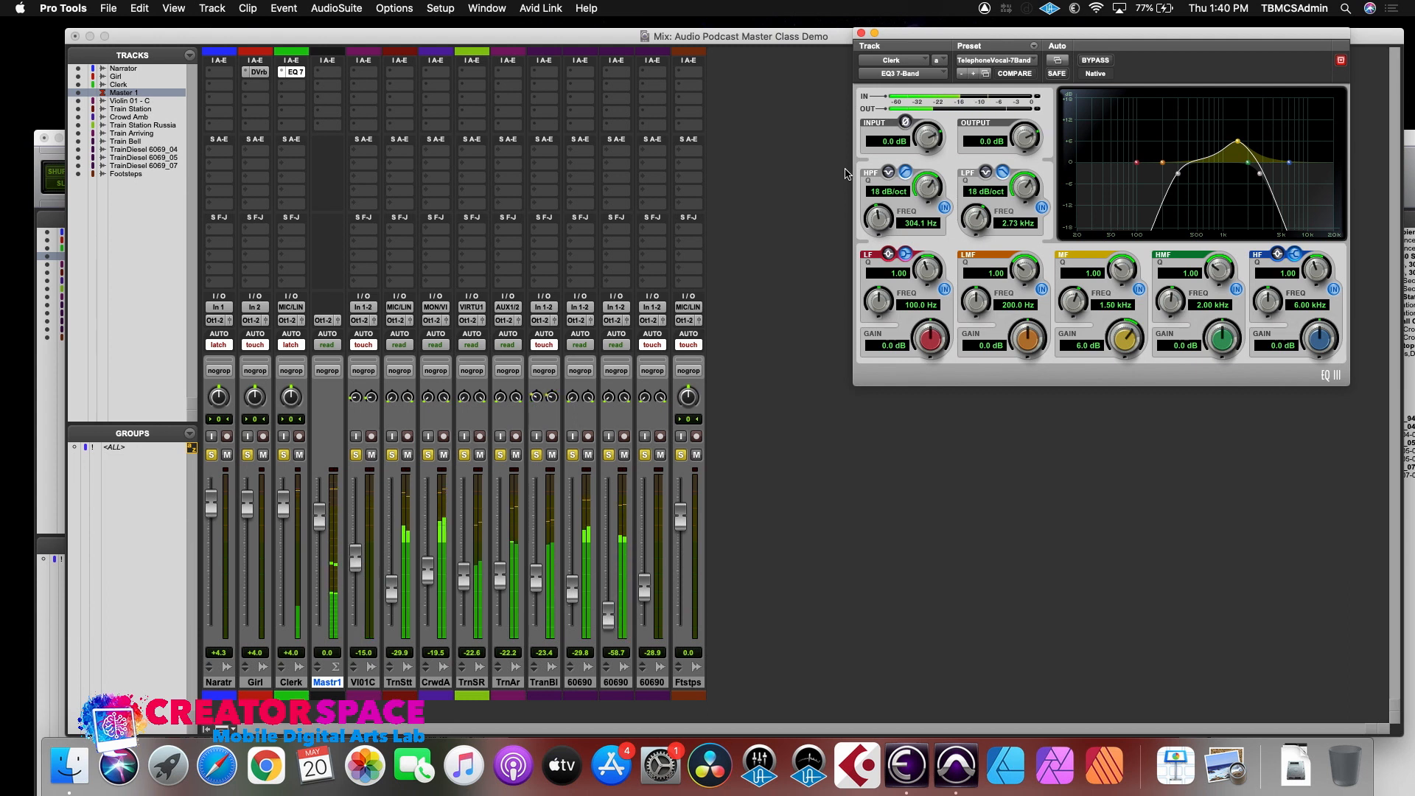
key(space)
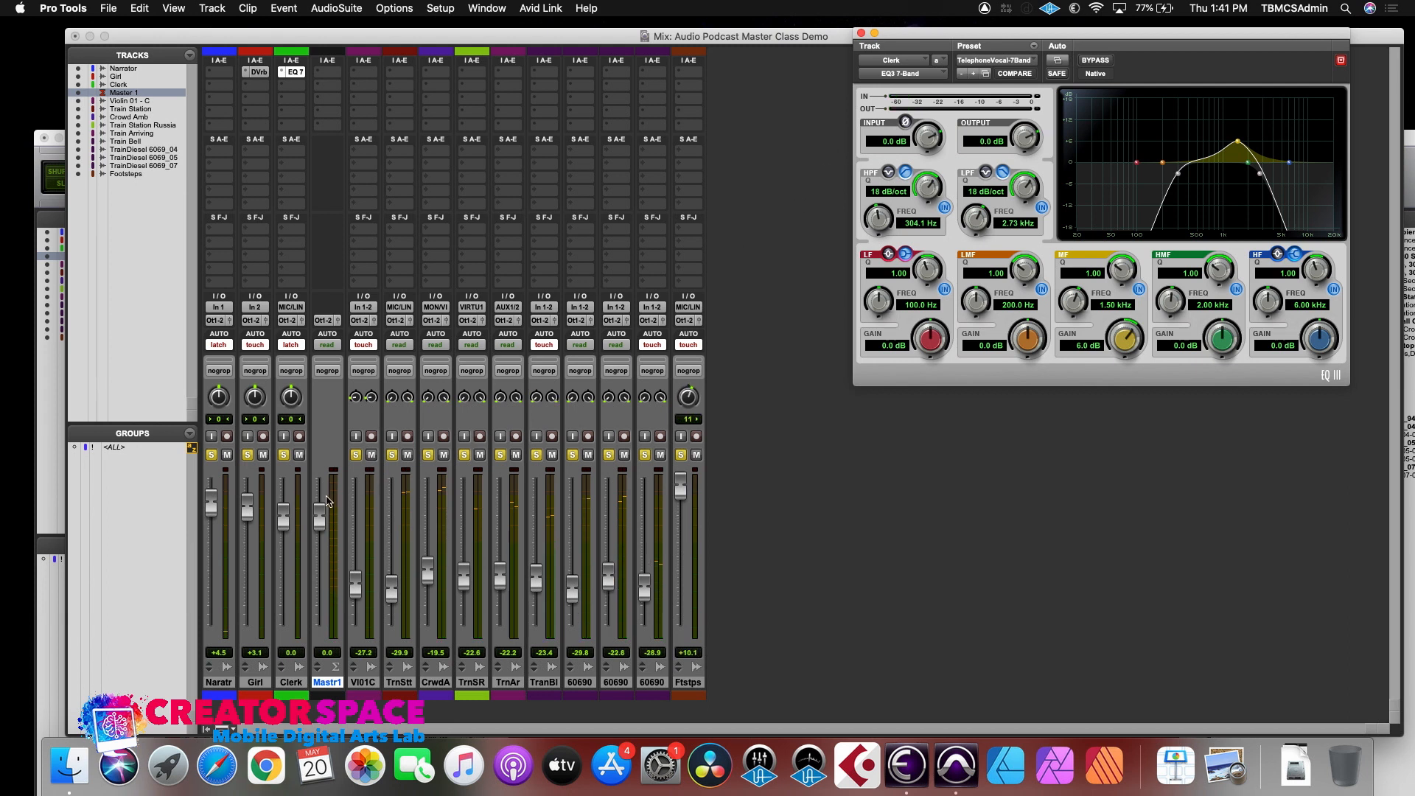
- Raise the Clerk's fader to about +3.1 dB and ride the Girl's fader during playback up to about +7.9 dB, then back to +4.0 dB
drag(286, 516, 284, 510)
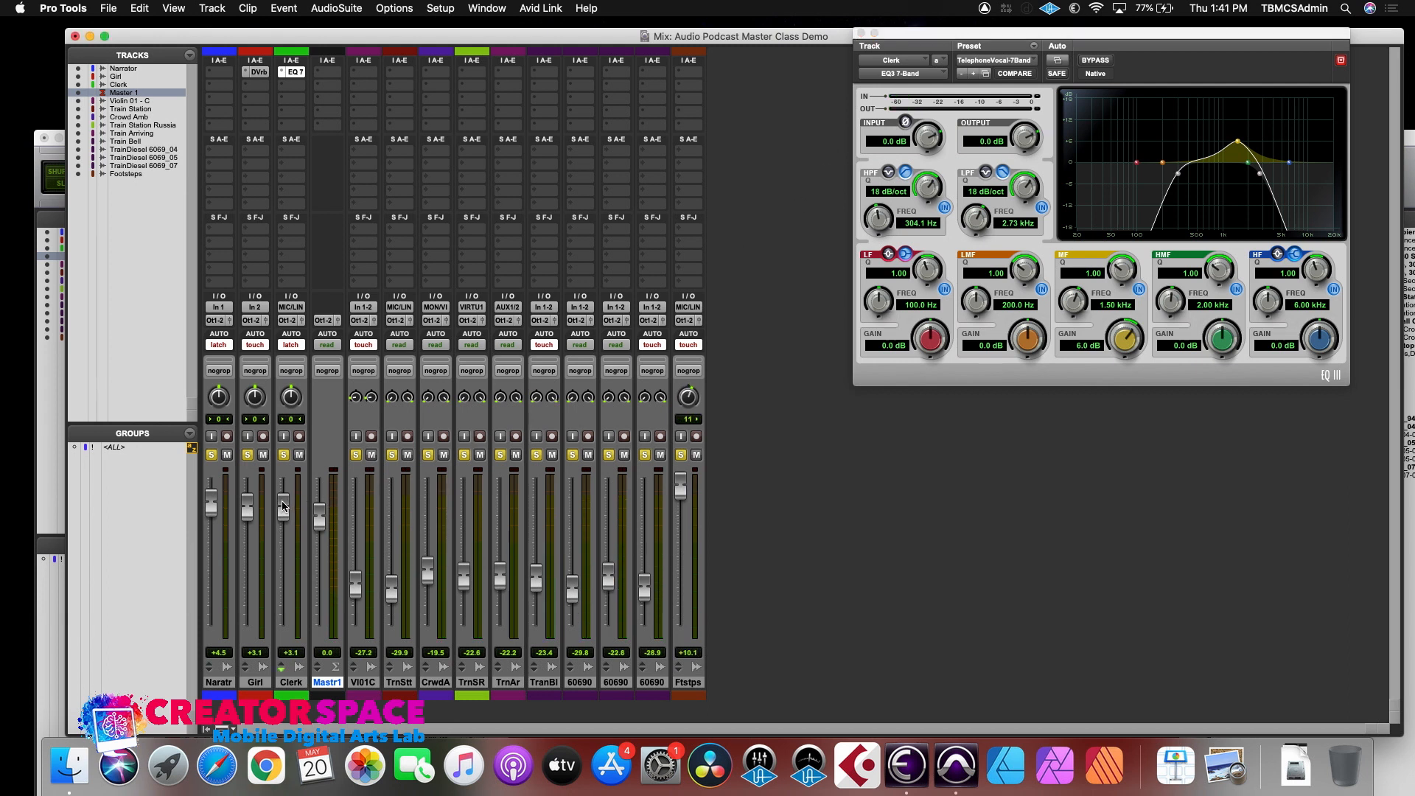
key(space)
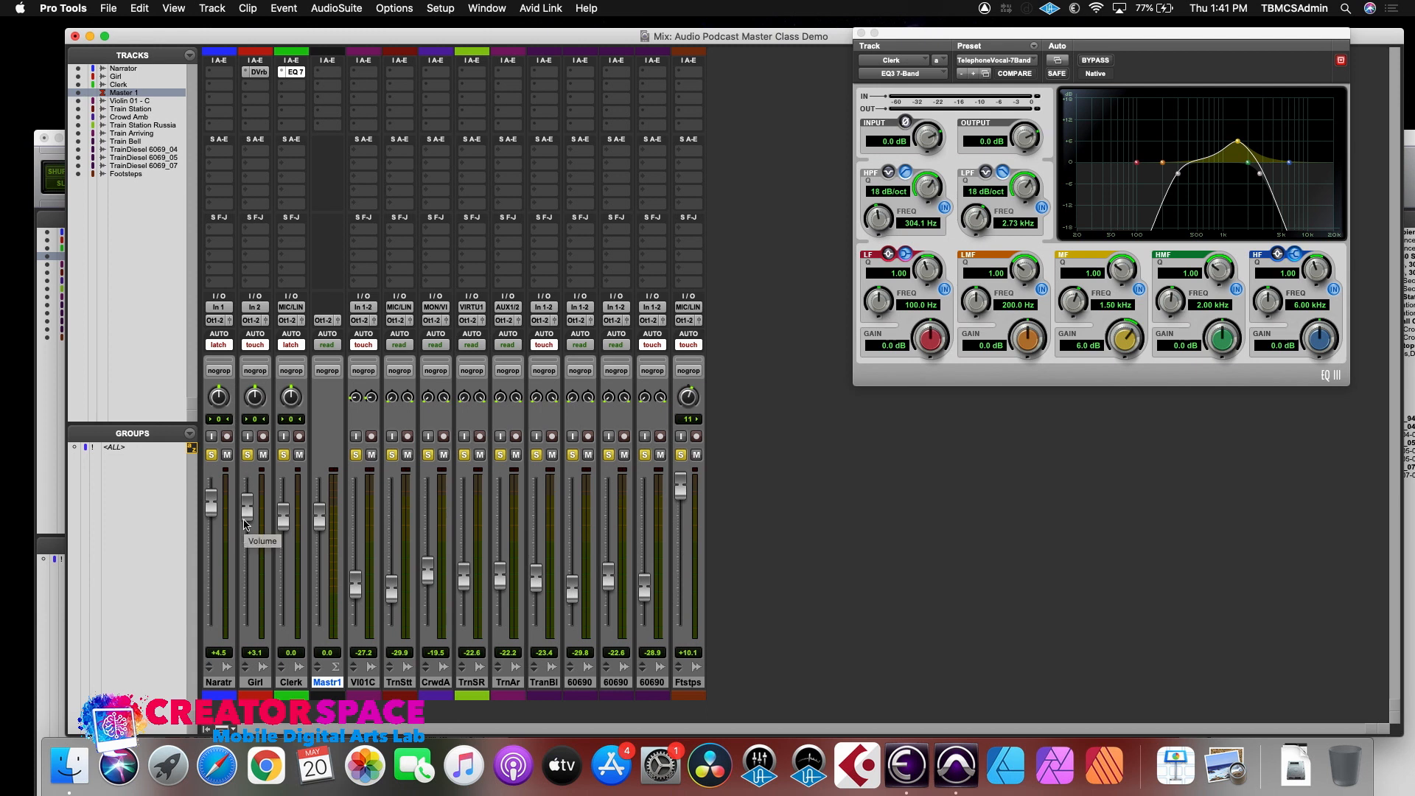
drag(247, 516, 247, 501)
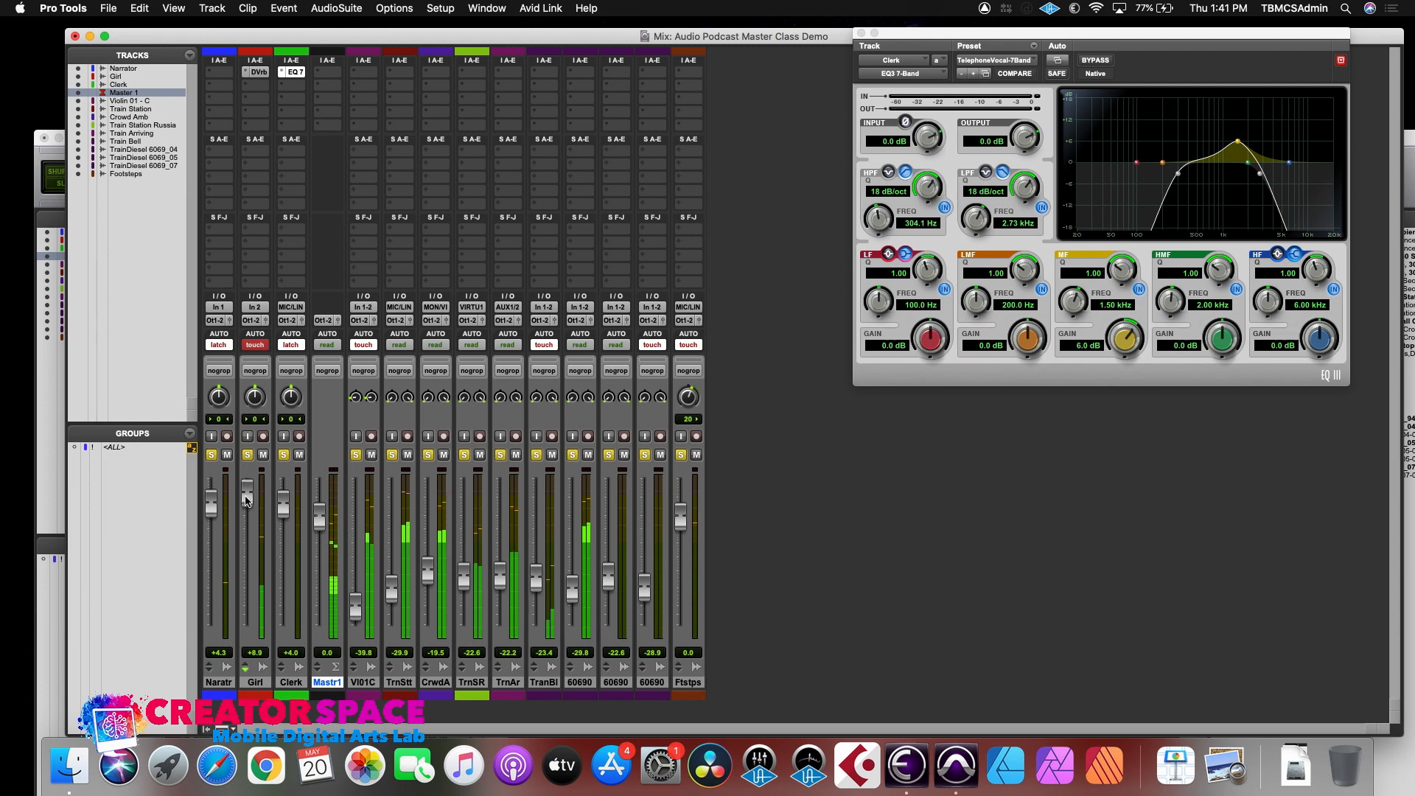
key(space)
key(space)
drag(245, 501, 246, 495)
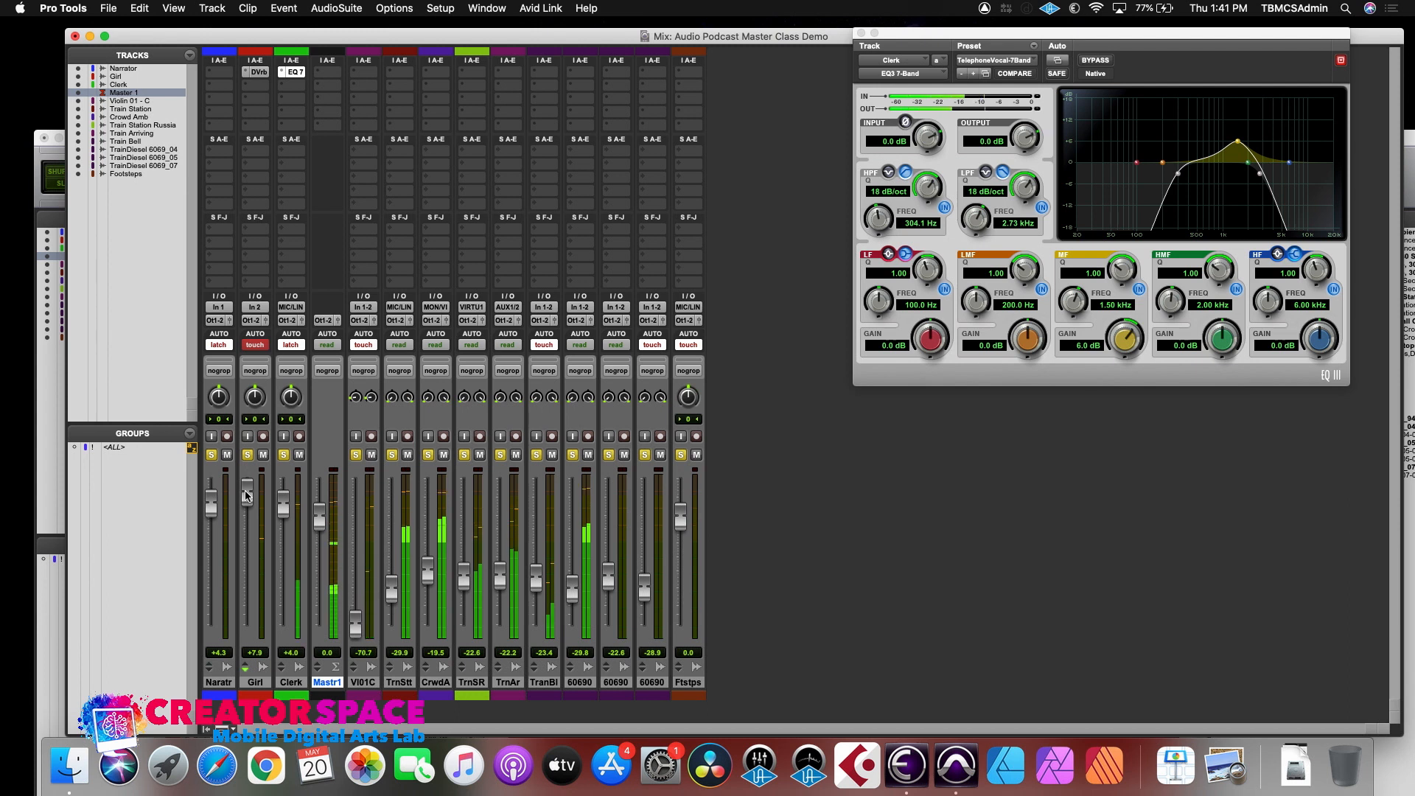
drag(246, 496, 247, 509)
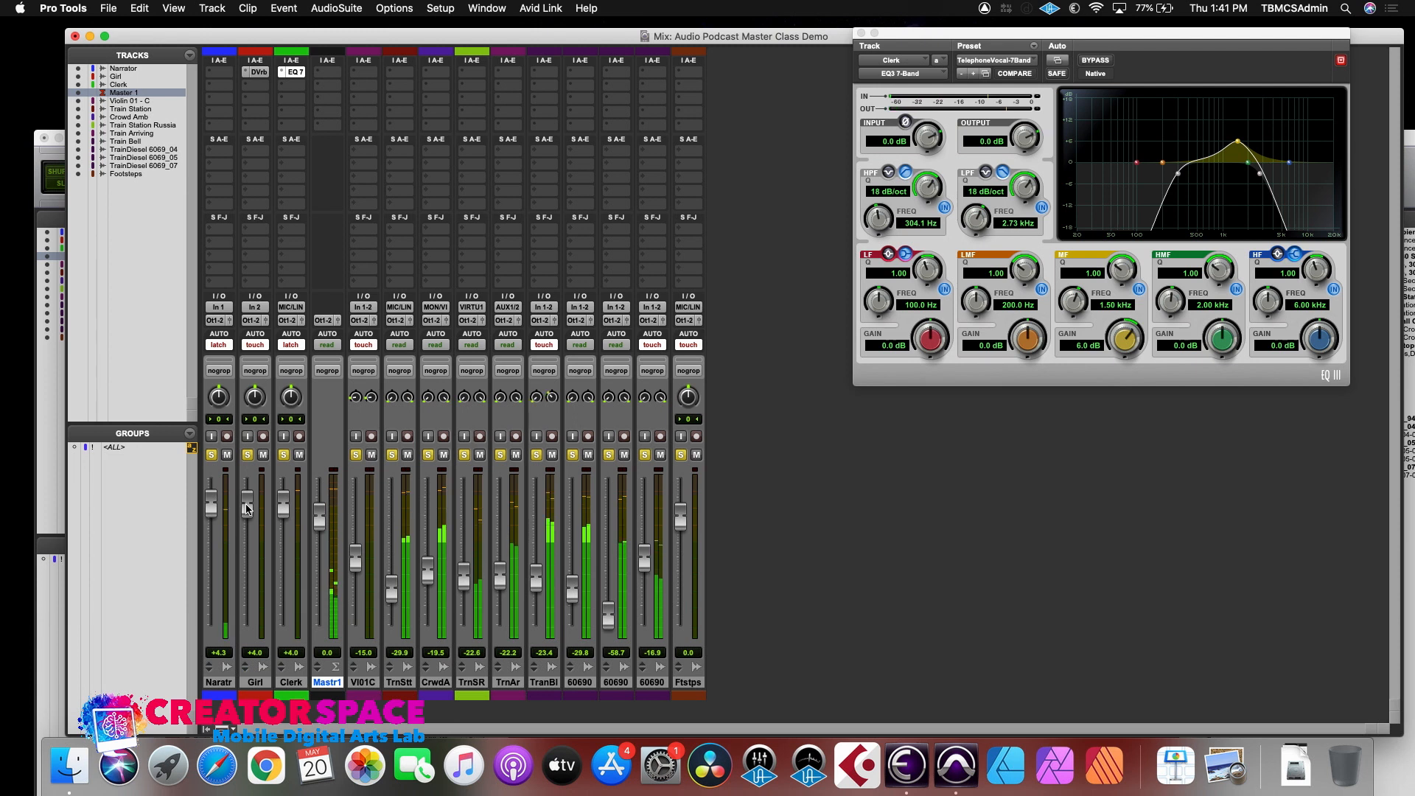
- Automate the Clerk's volume over two playback passes, raising the fader to about +6.7 dB, then setting it between about +4.3 and +4.8 dB
drag(247, 508, 283, 500)
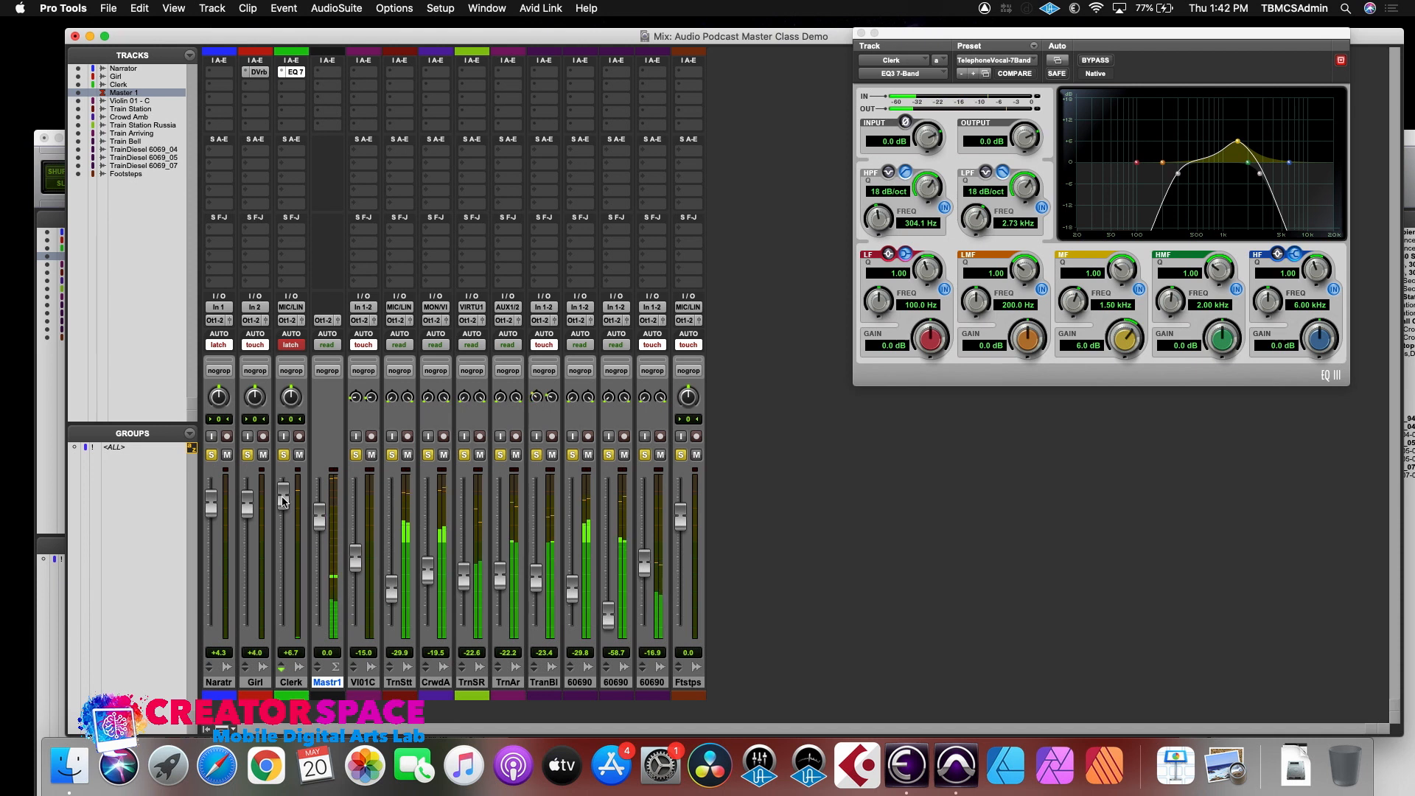
key(space)
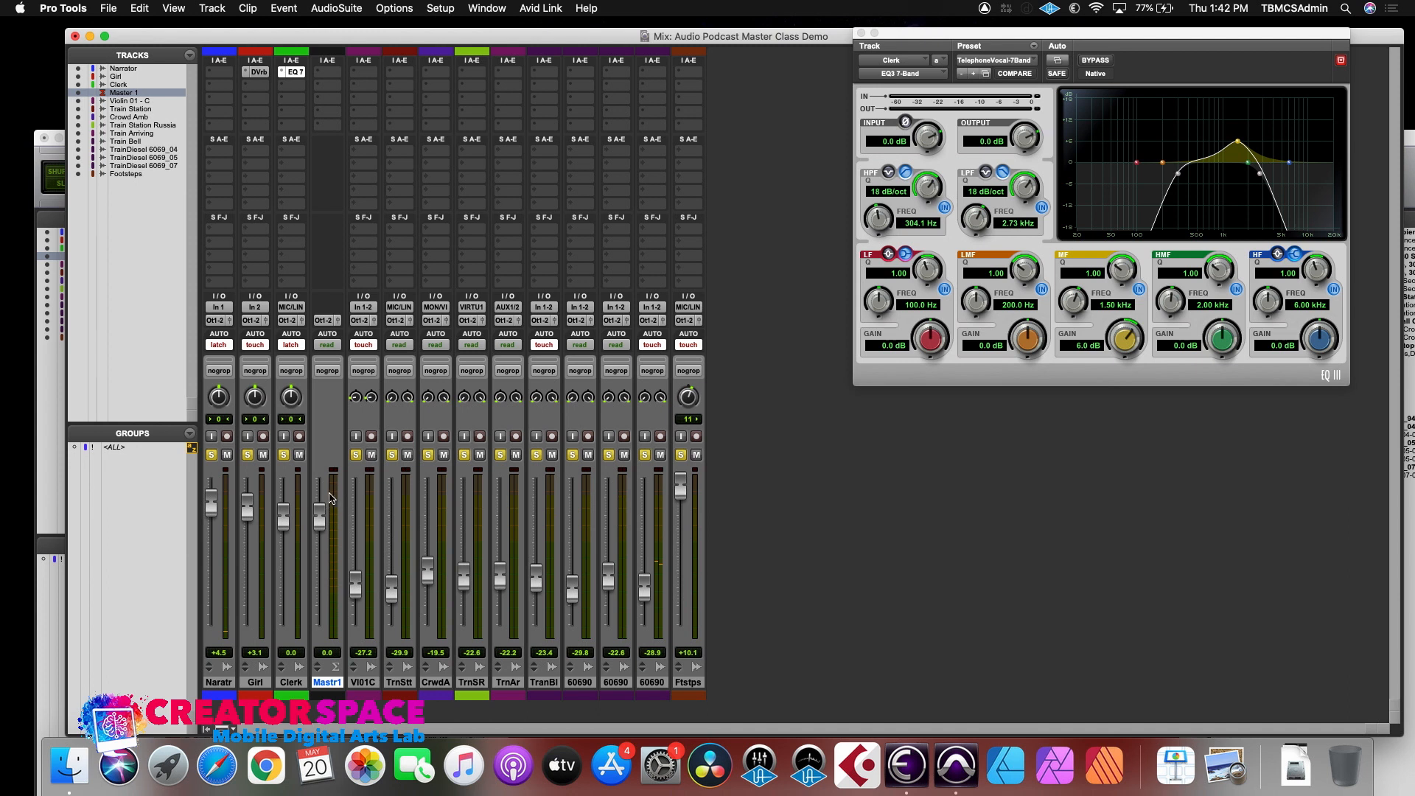
key(space)
drag(281, 503, 283, 505)
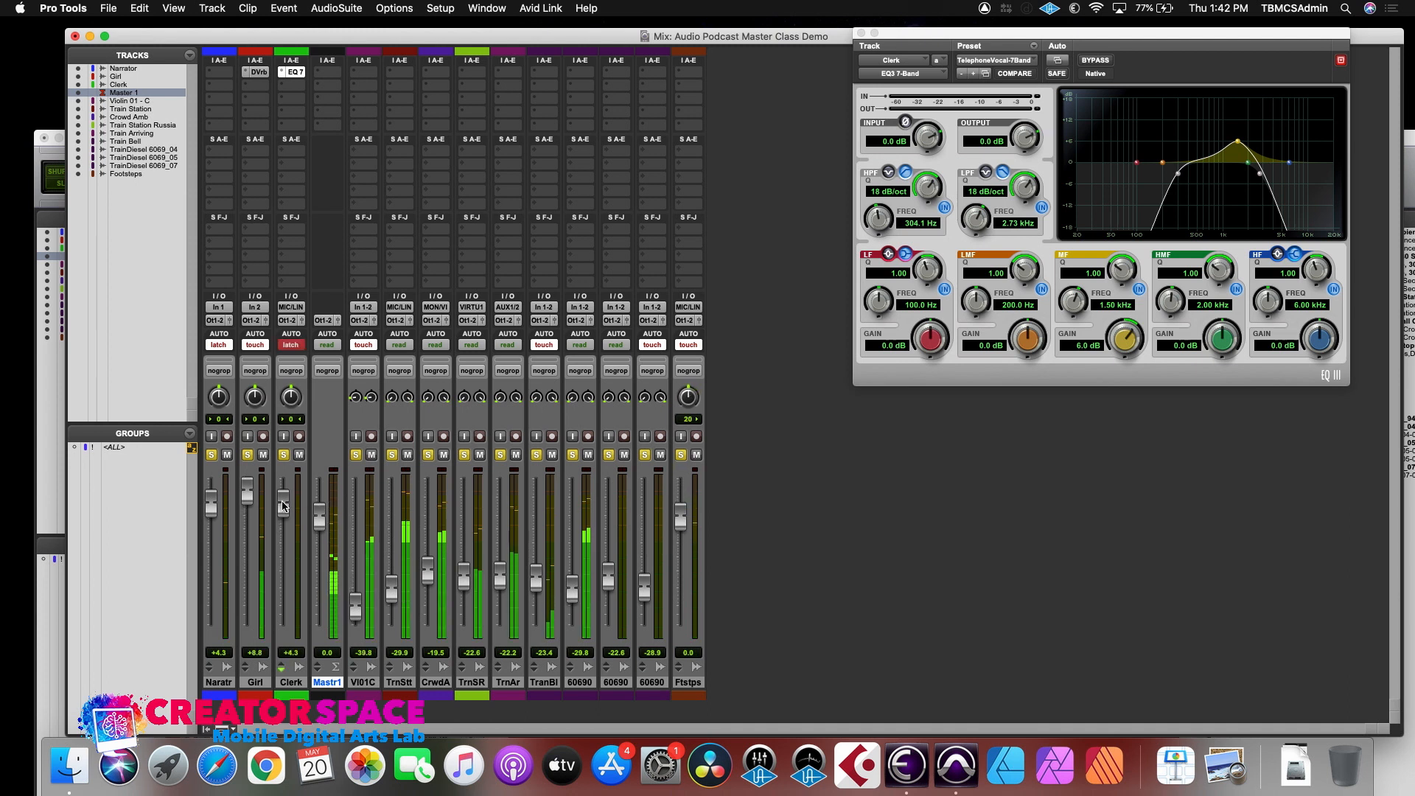
drag(282, 506, 284, 504)
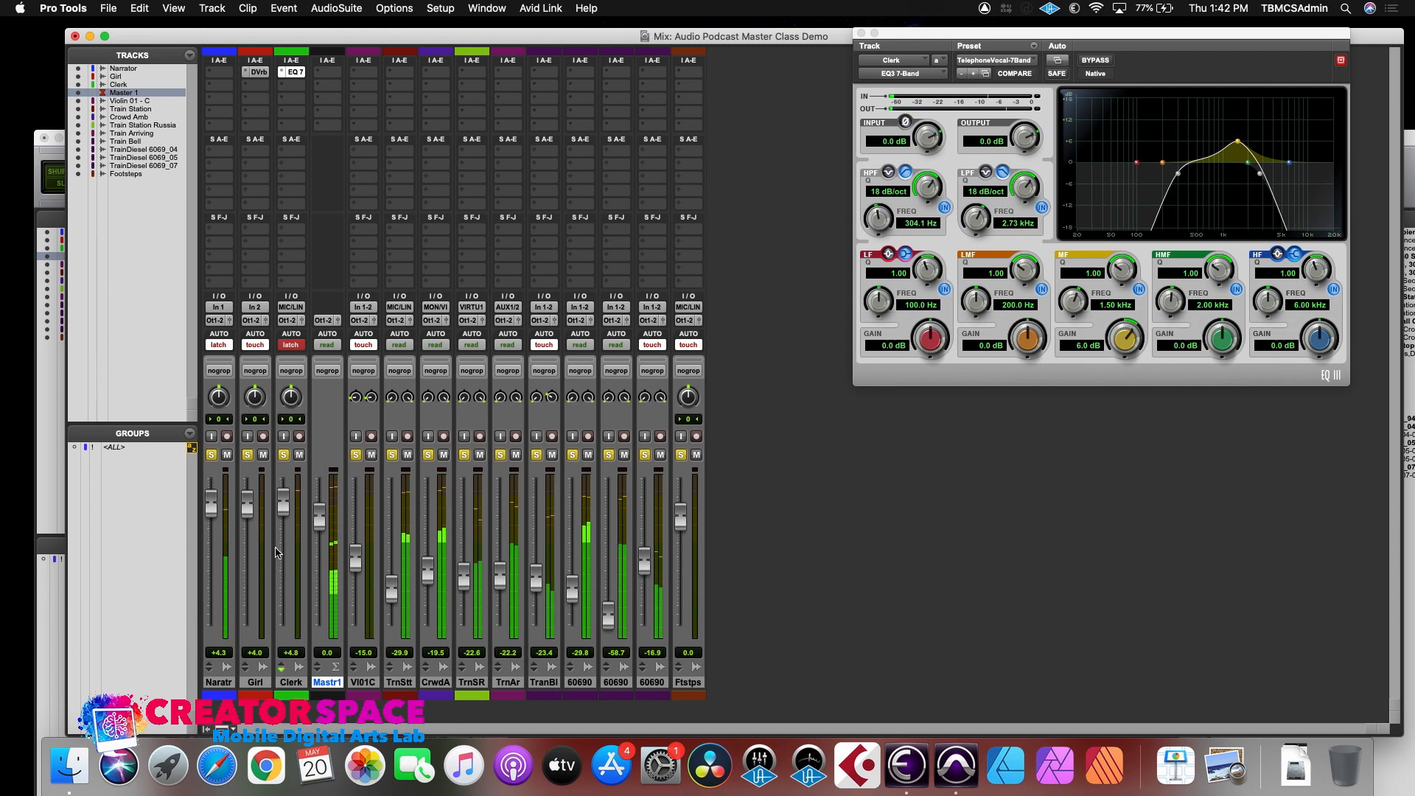
- Replay the mix while riding the Narrator's volume fader up to about +6.7 dB and back down, and close the Clerk's EQ window
key(space)
key(space)
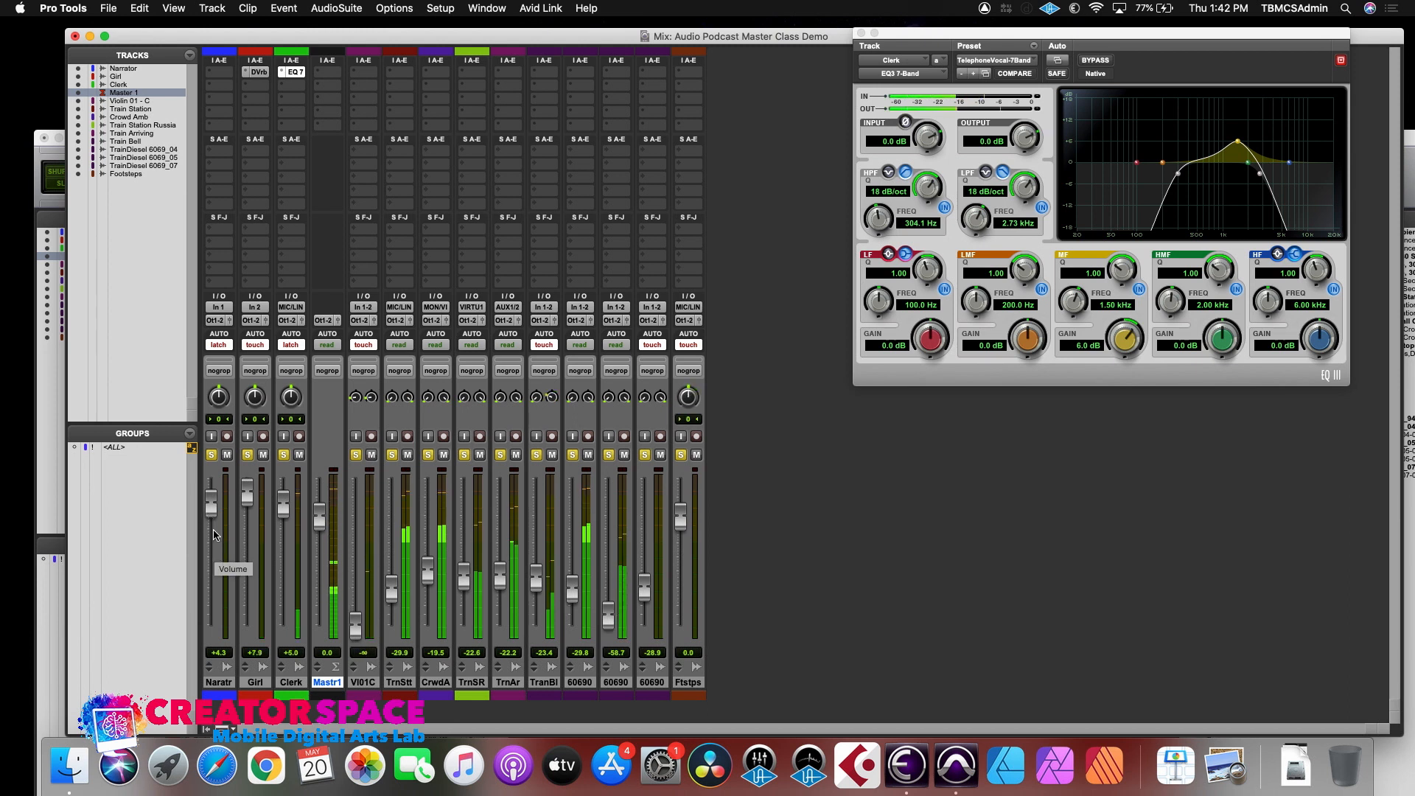
drag(209, 510, 210, 504)
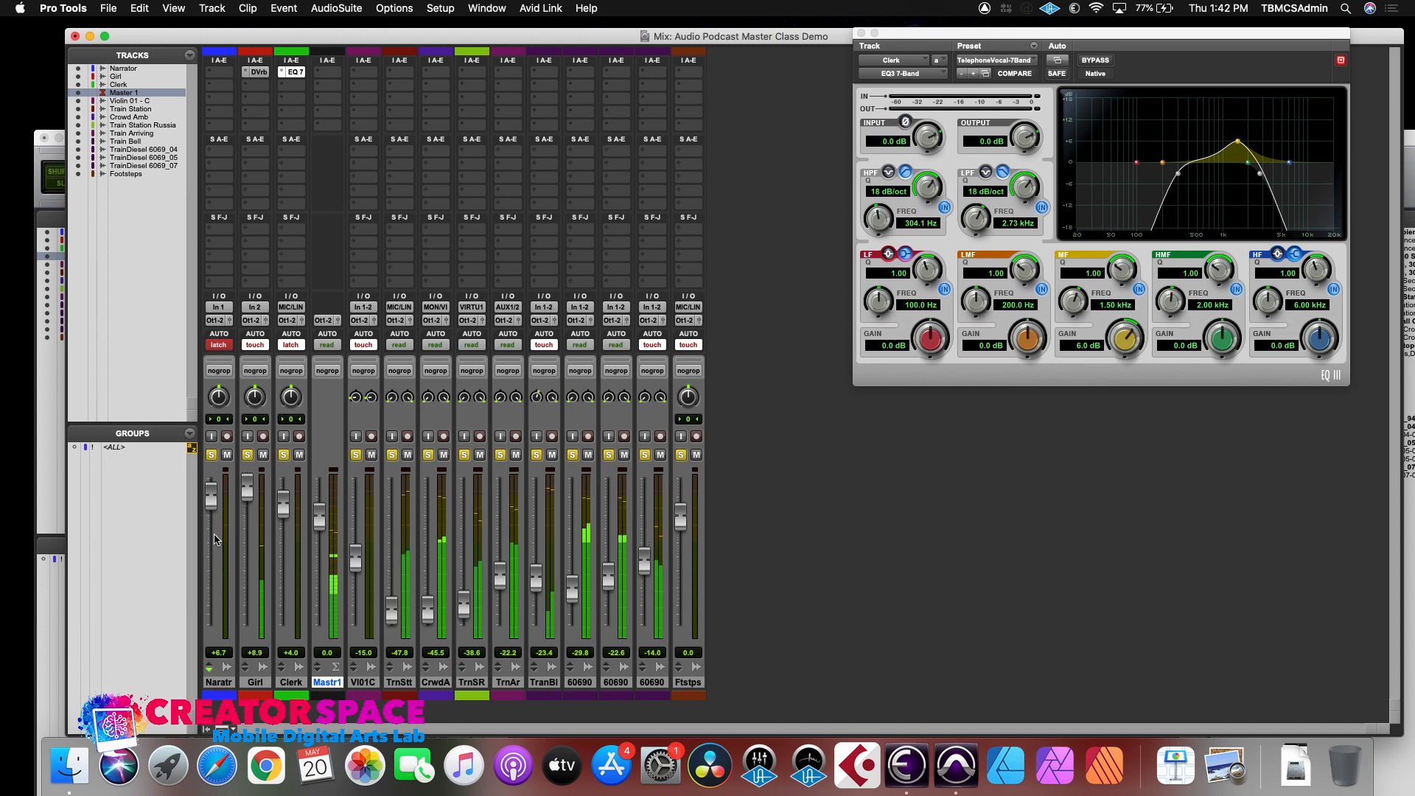
drag(209, 506, 210, 516)
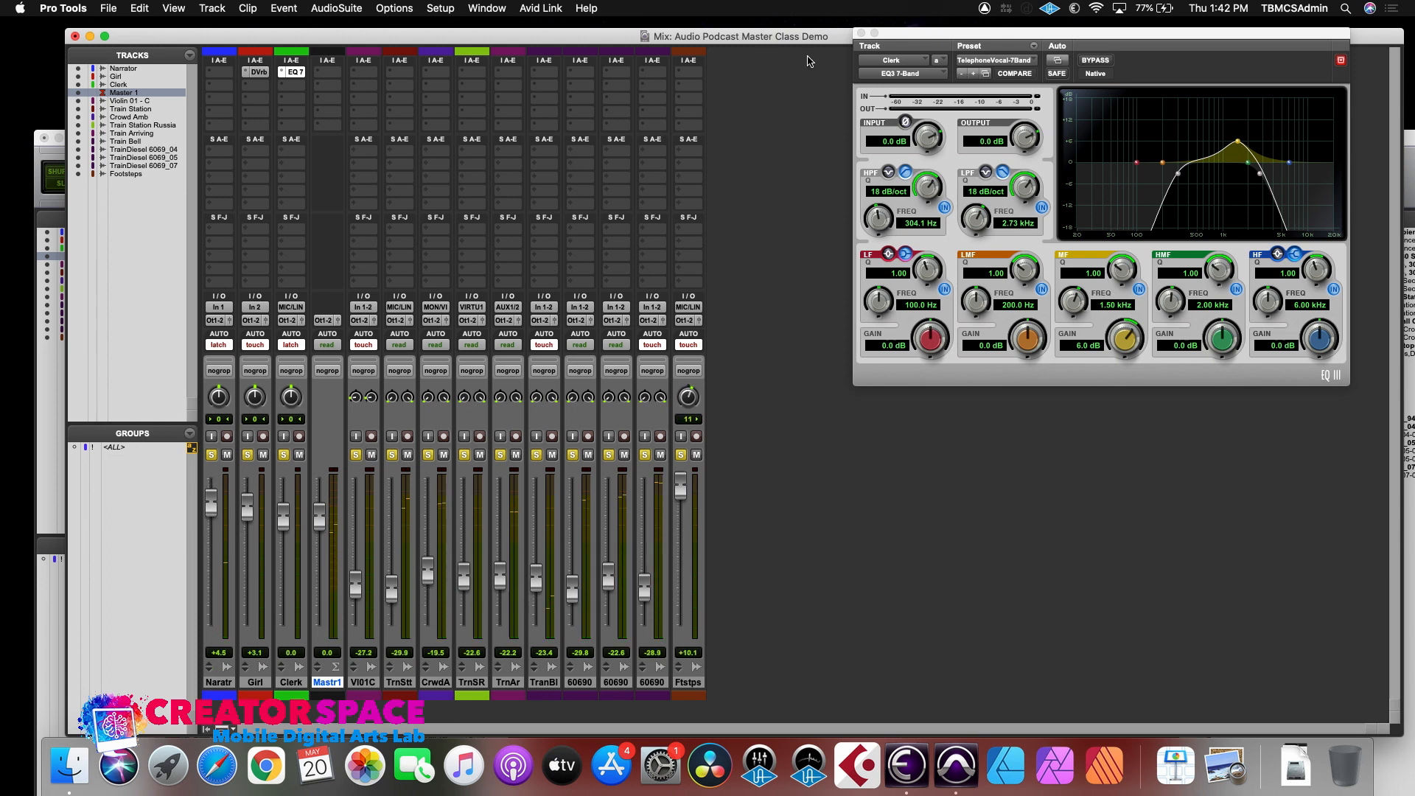
click(862, 33)
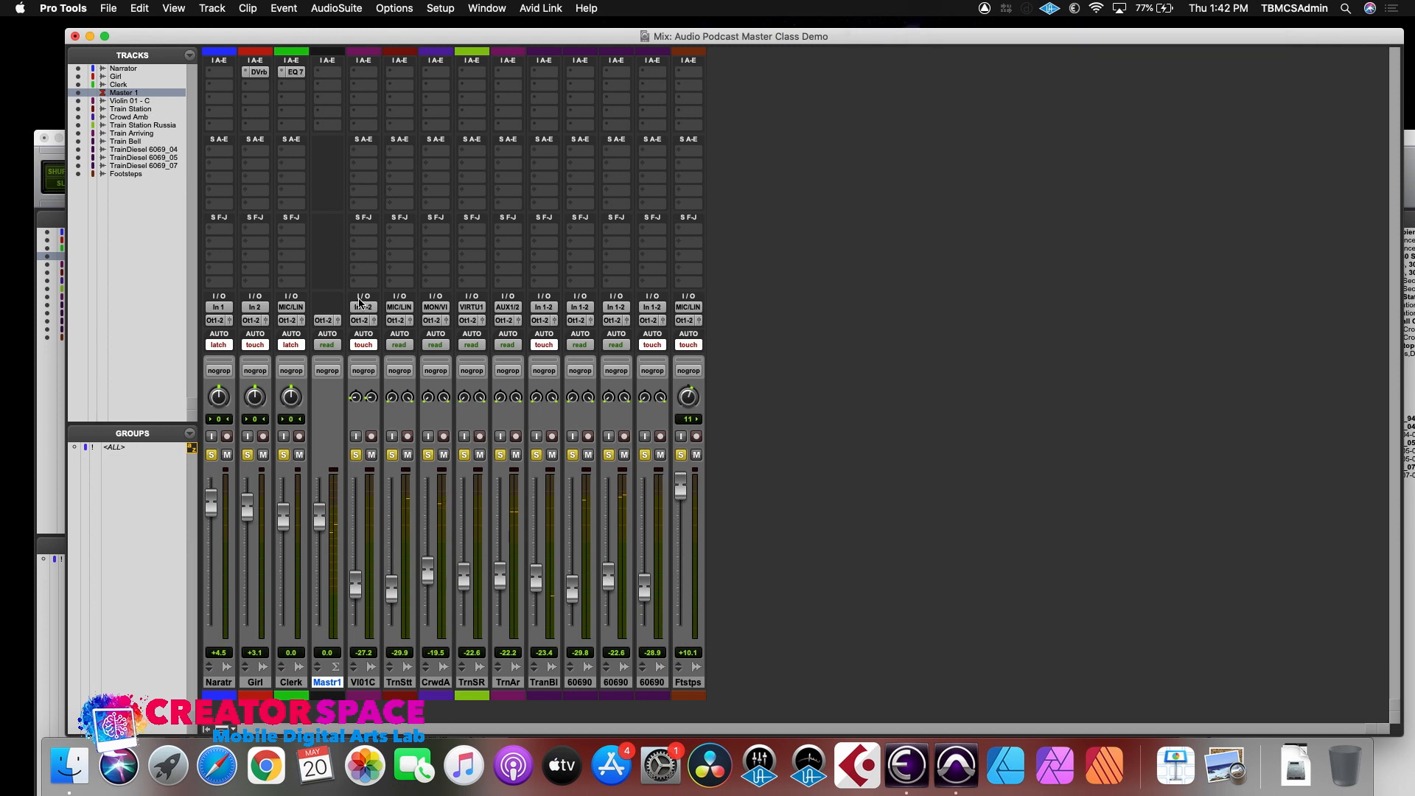
- Place the playback cursor at 01:00:00:05 in the Edit window and play the full mix while watching the faders in the Mix window
click(50, 151)
drag(360, 143, 340, 52)
click(472, 142)
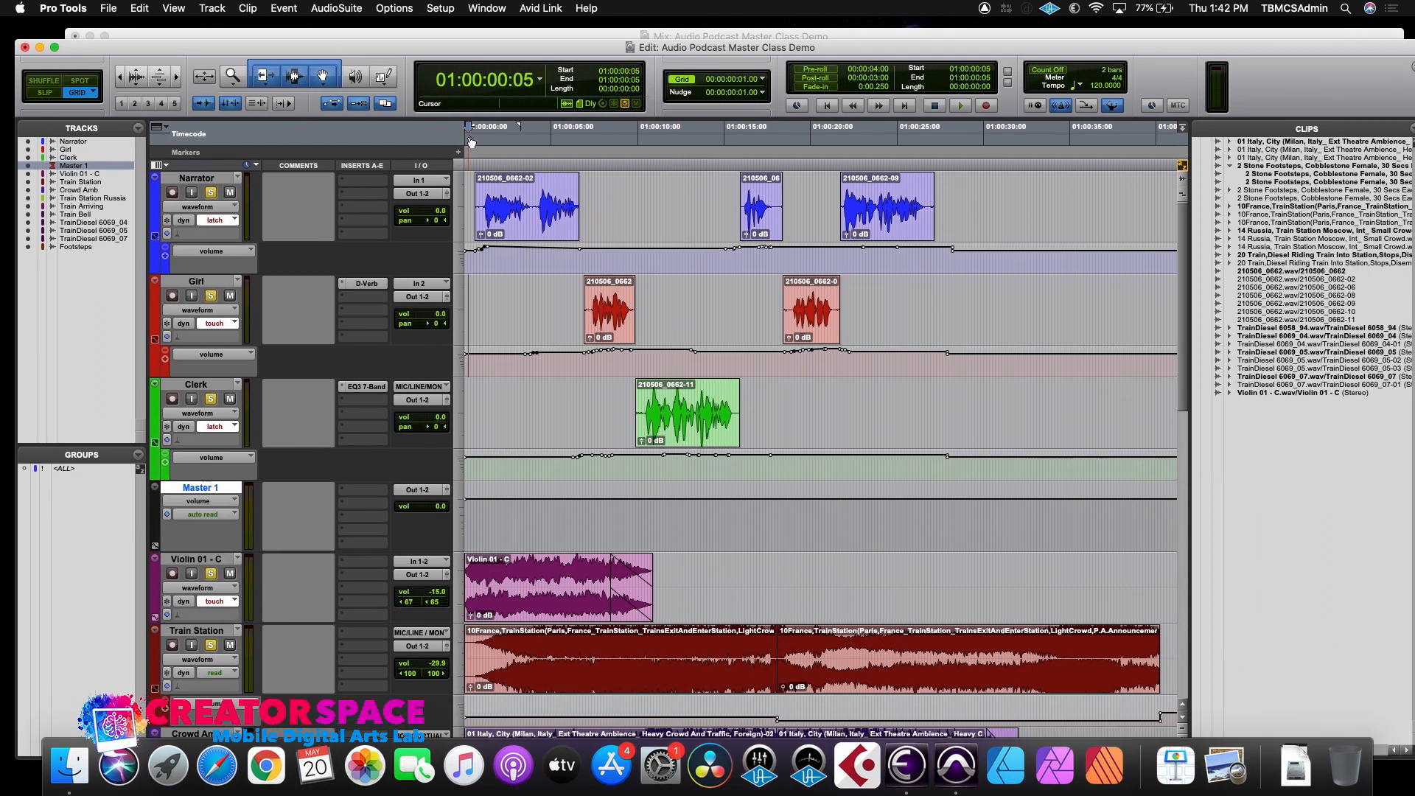
click(382, 34)
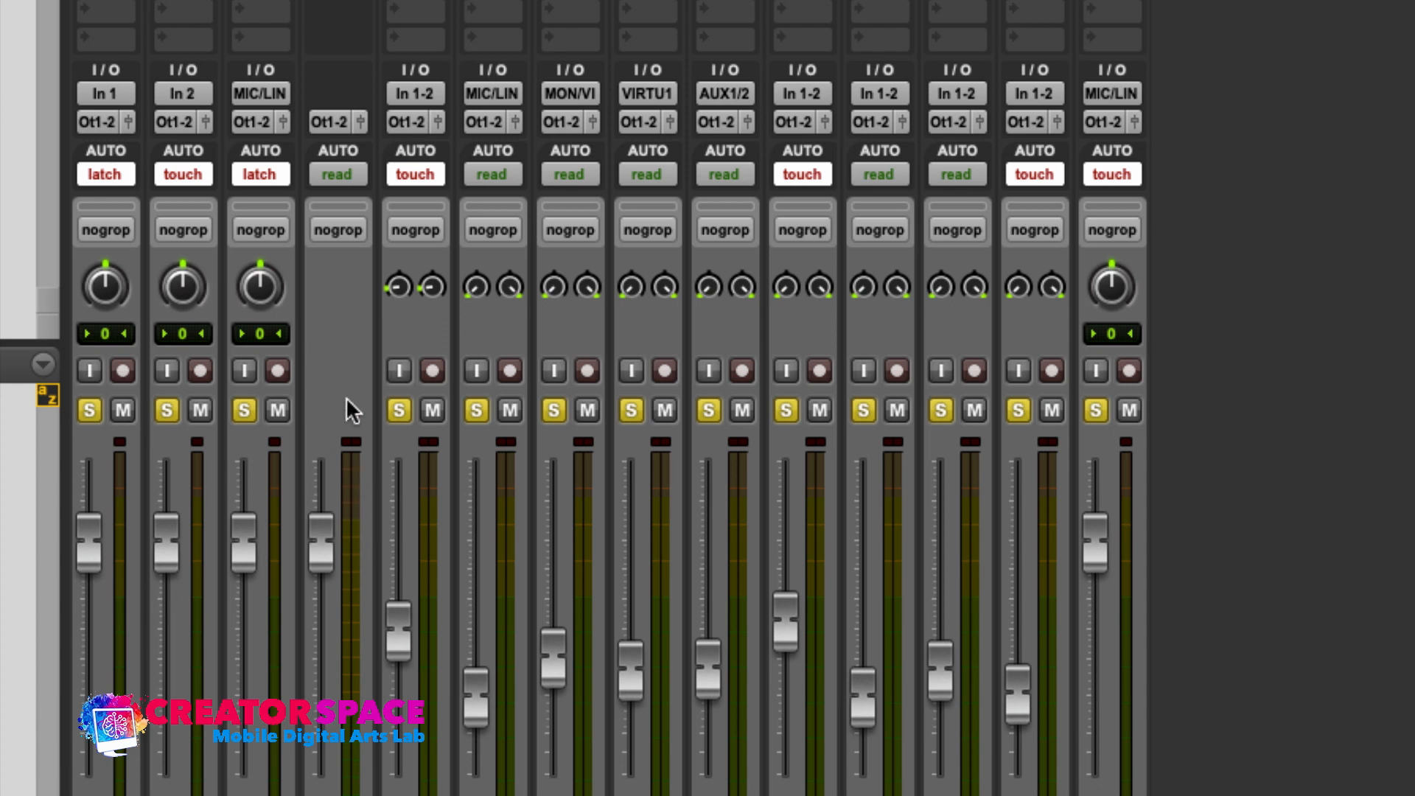
key(space)
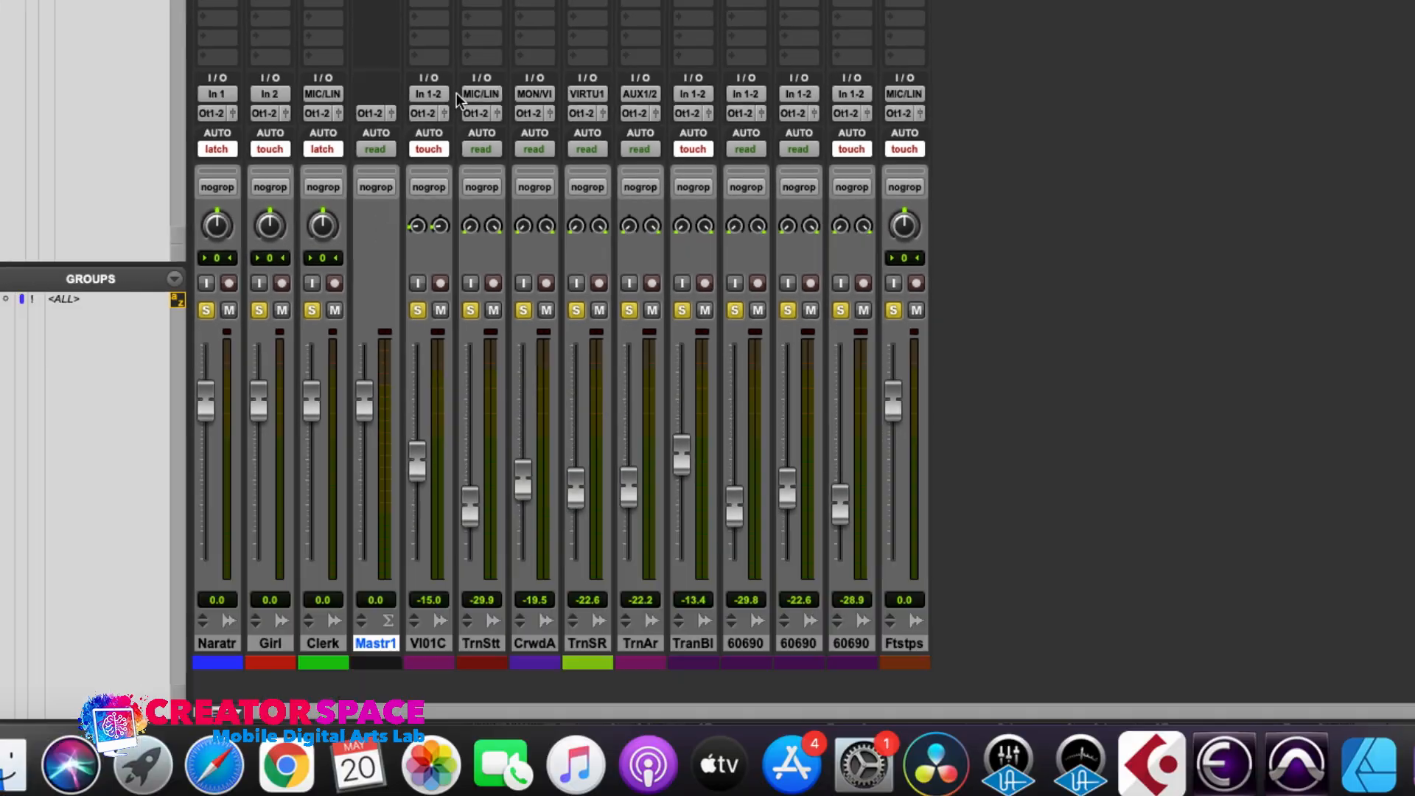
key(super+equal)
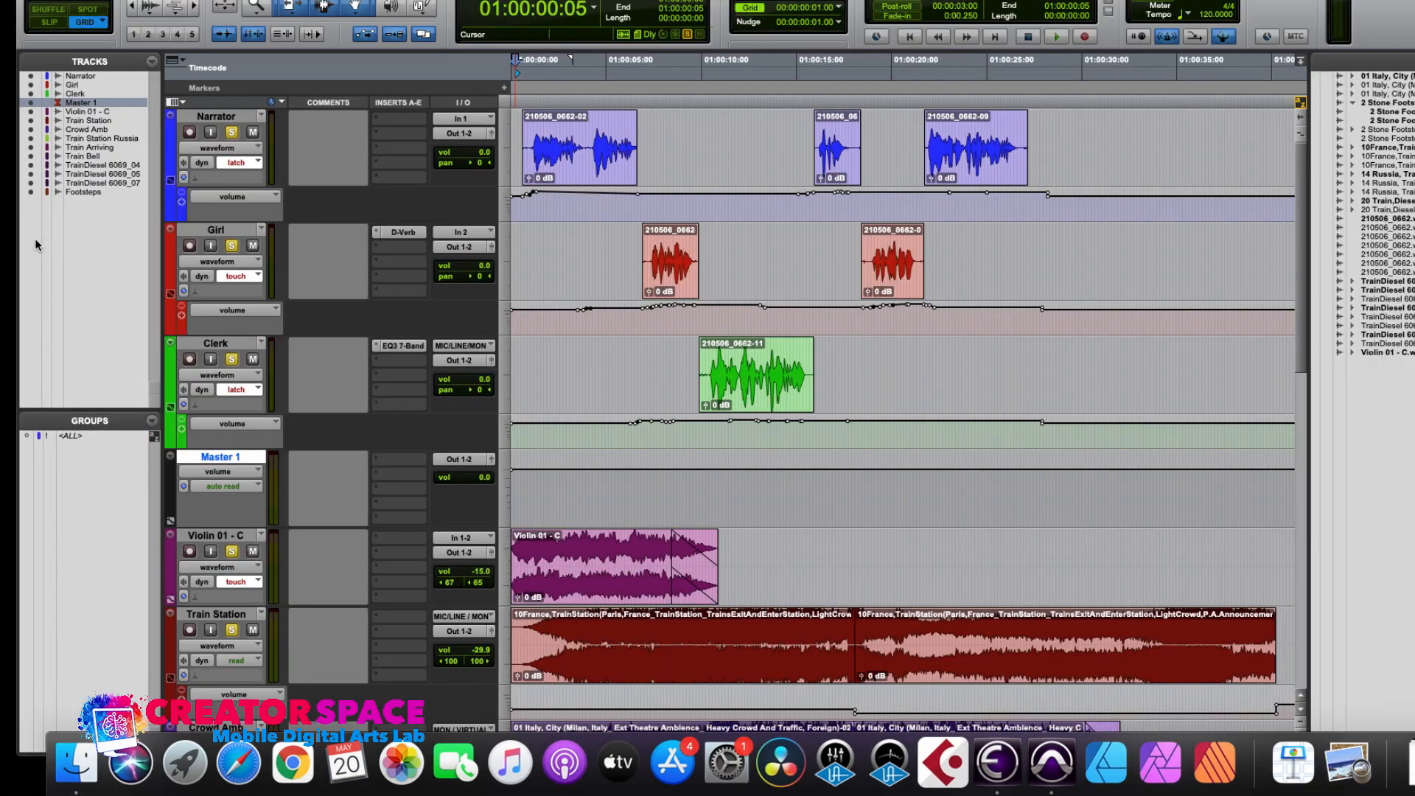
- Select the Clerk's clip in the Edit window and audition it while watching the faders in the Mix window
click(737, 398)
drag(763, 418, 763, 419)
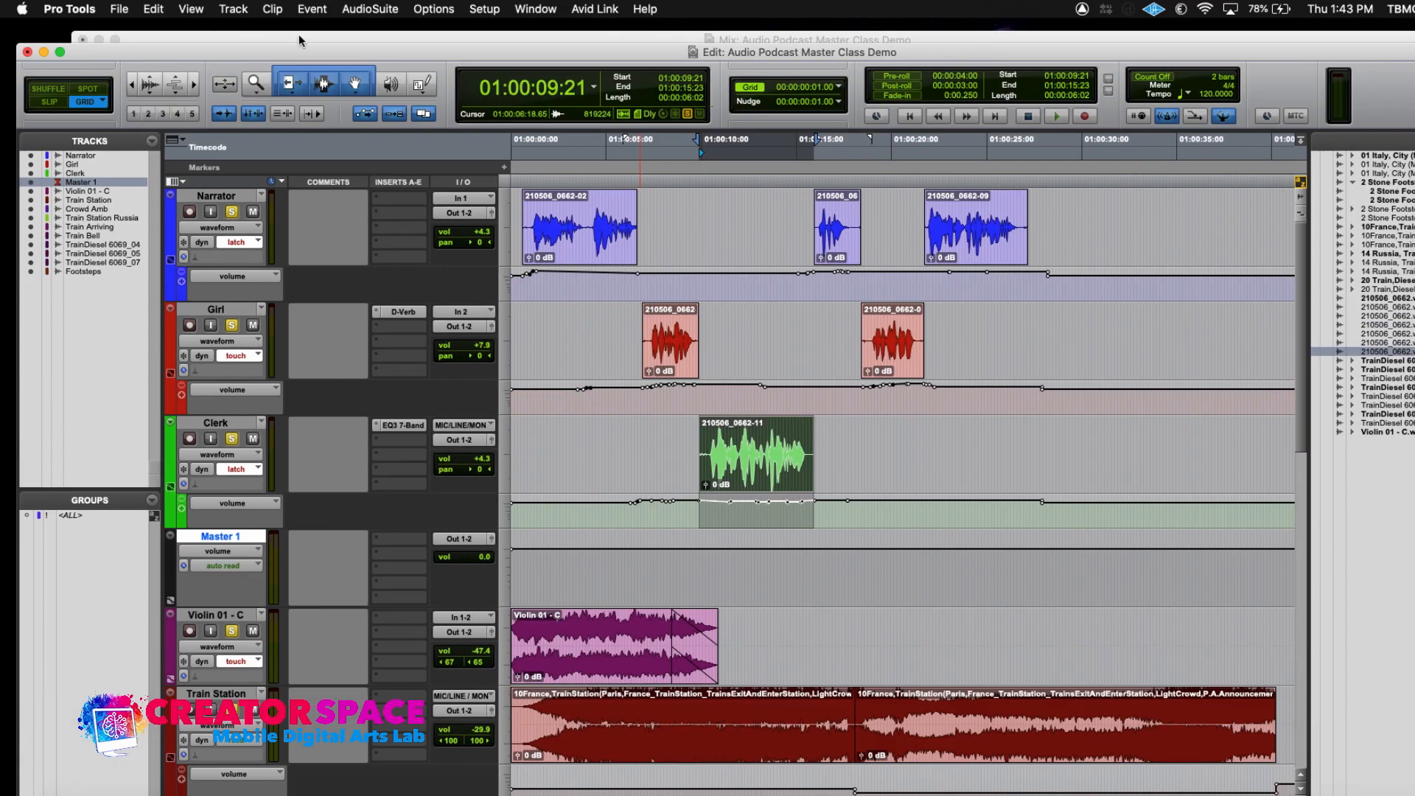
click(292, 37)
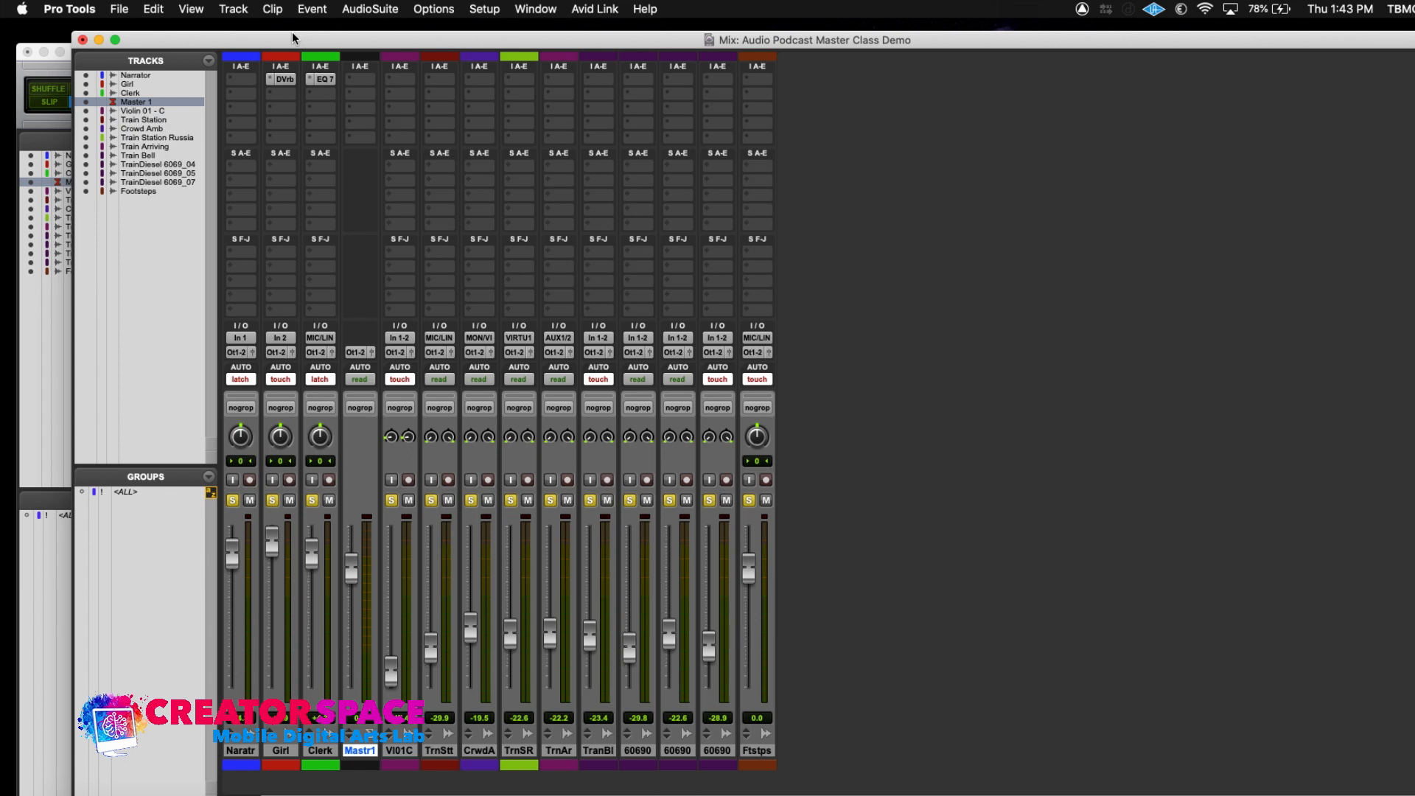
key(space)
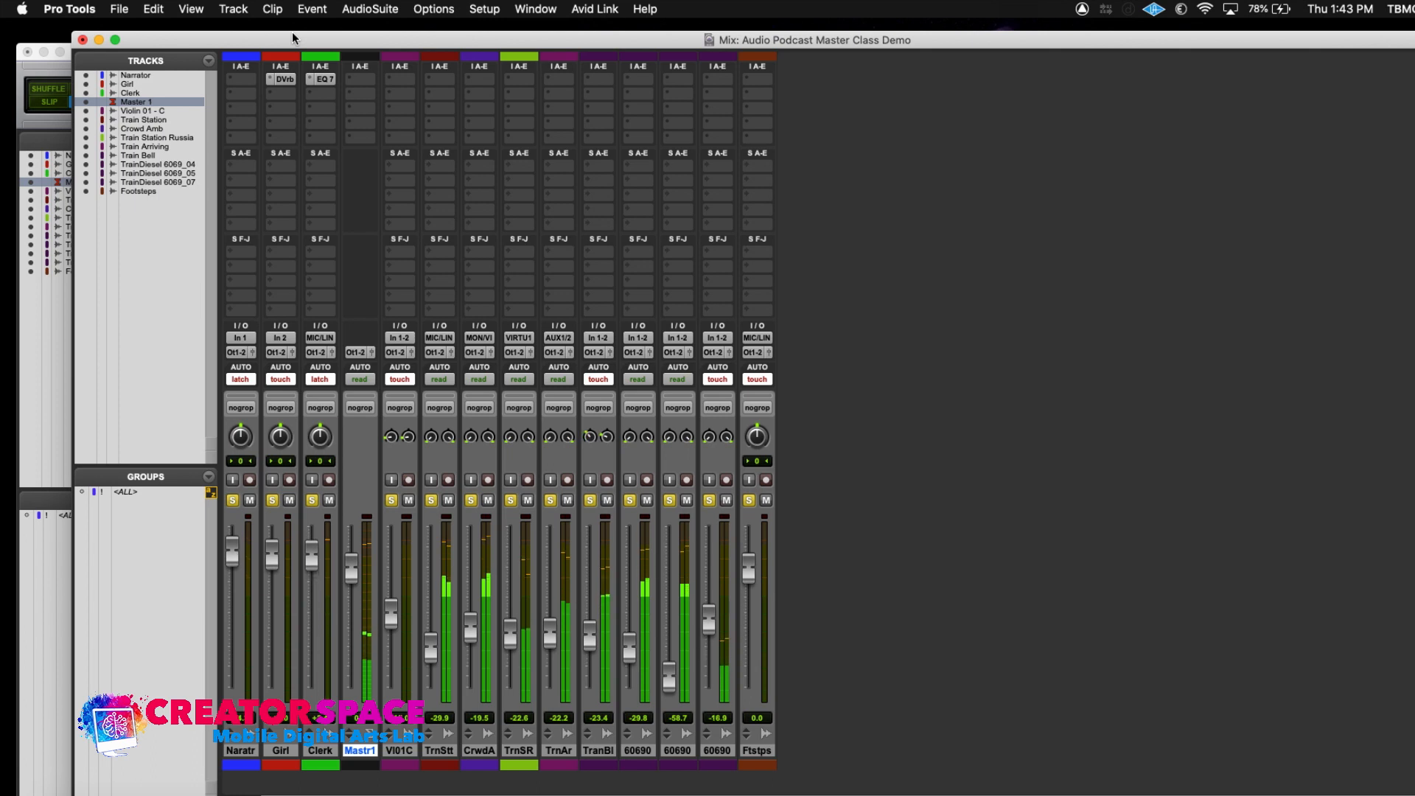
key(space)
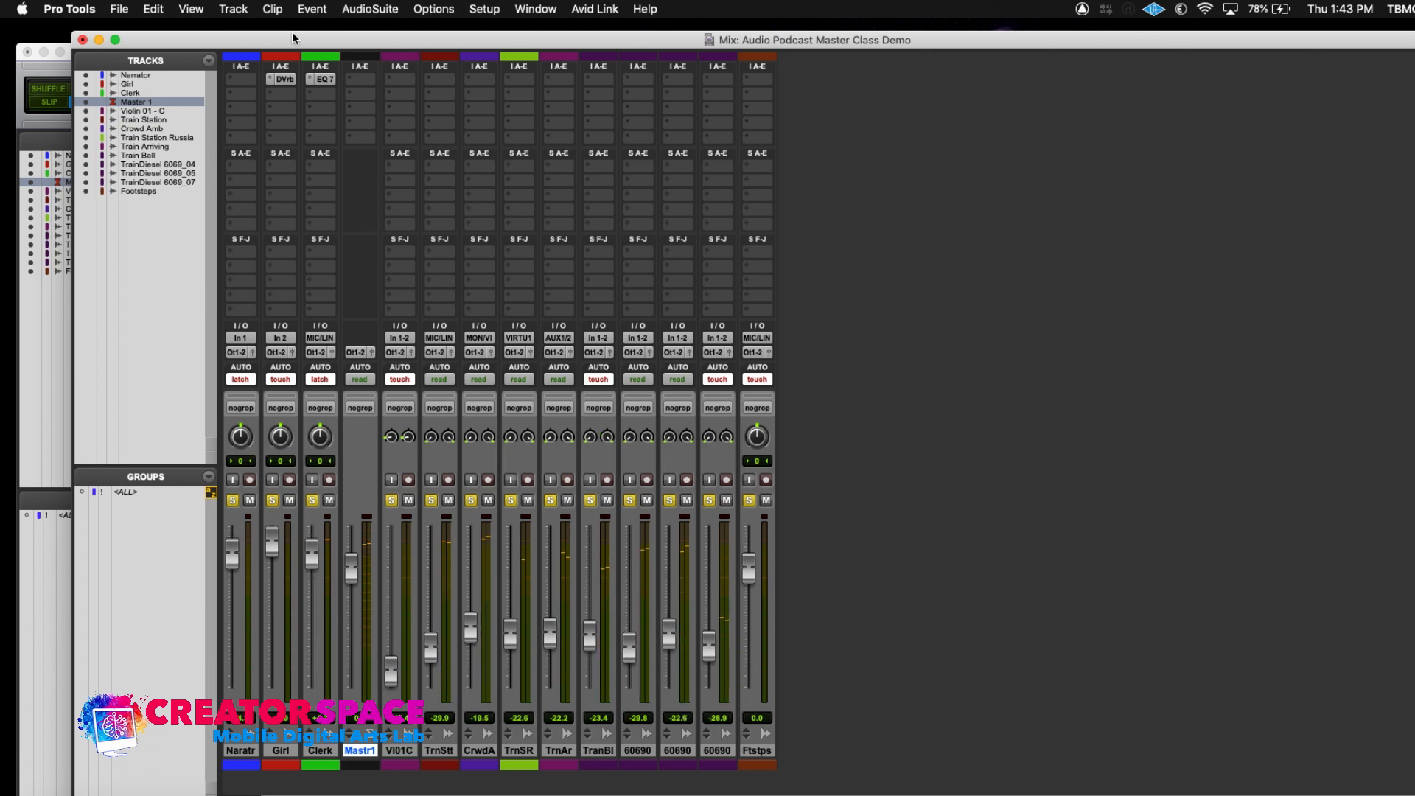
- Play the mix from 01:00:09:15, just before the Clerk's clip, and return to the Mix window
click(34, 76)
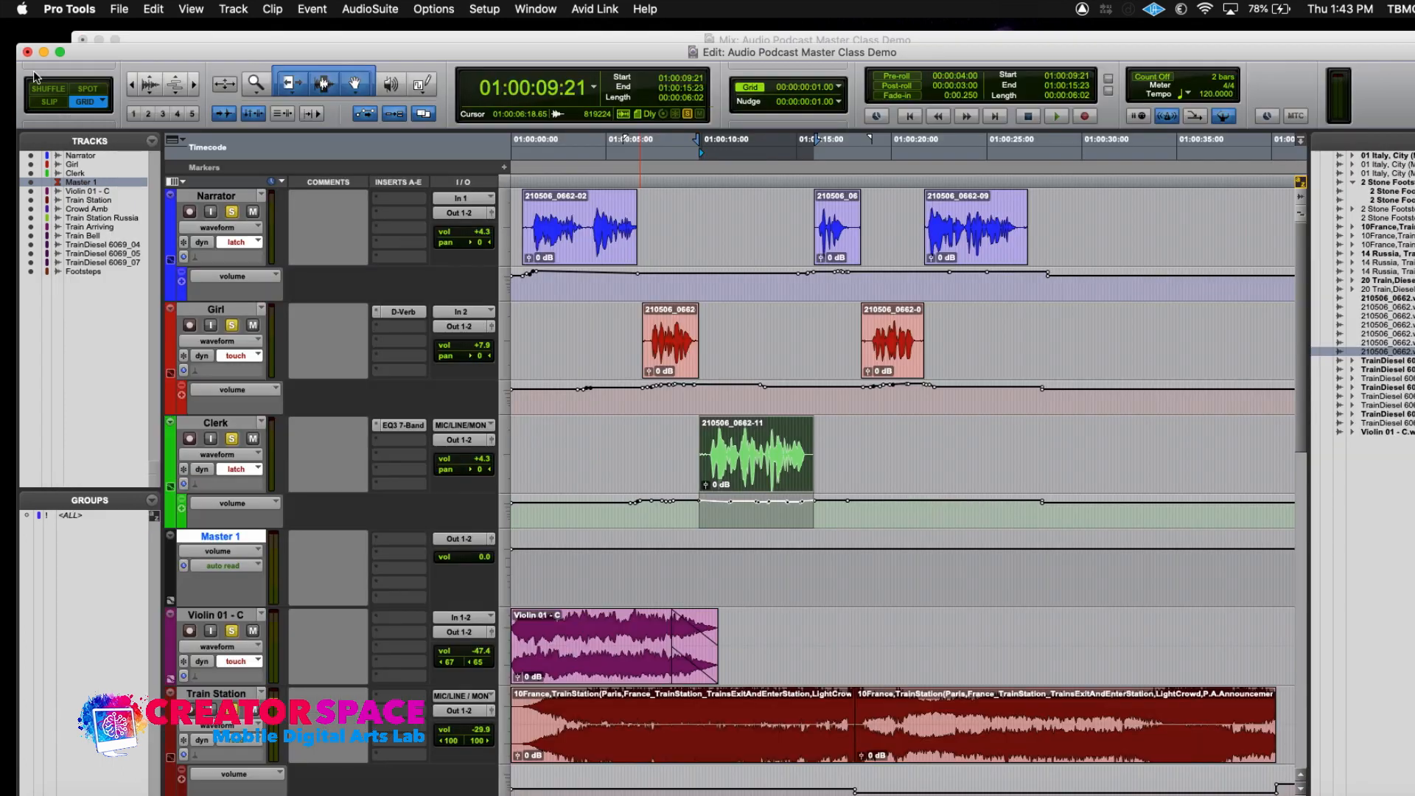
click(694, 412)
key(space)
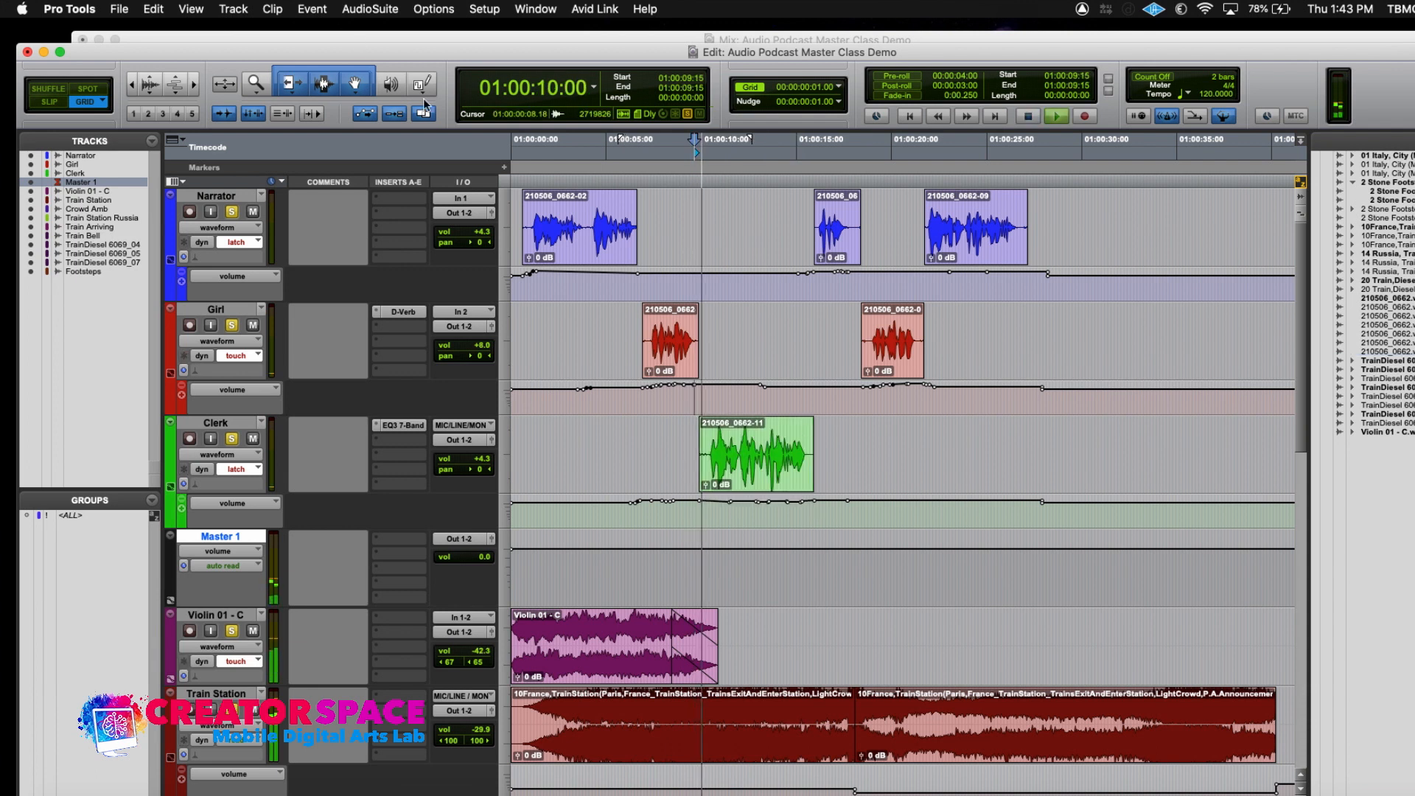
click(348, 38)
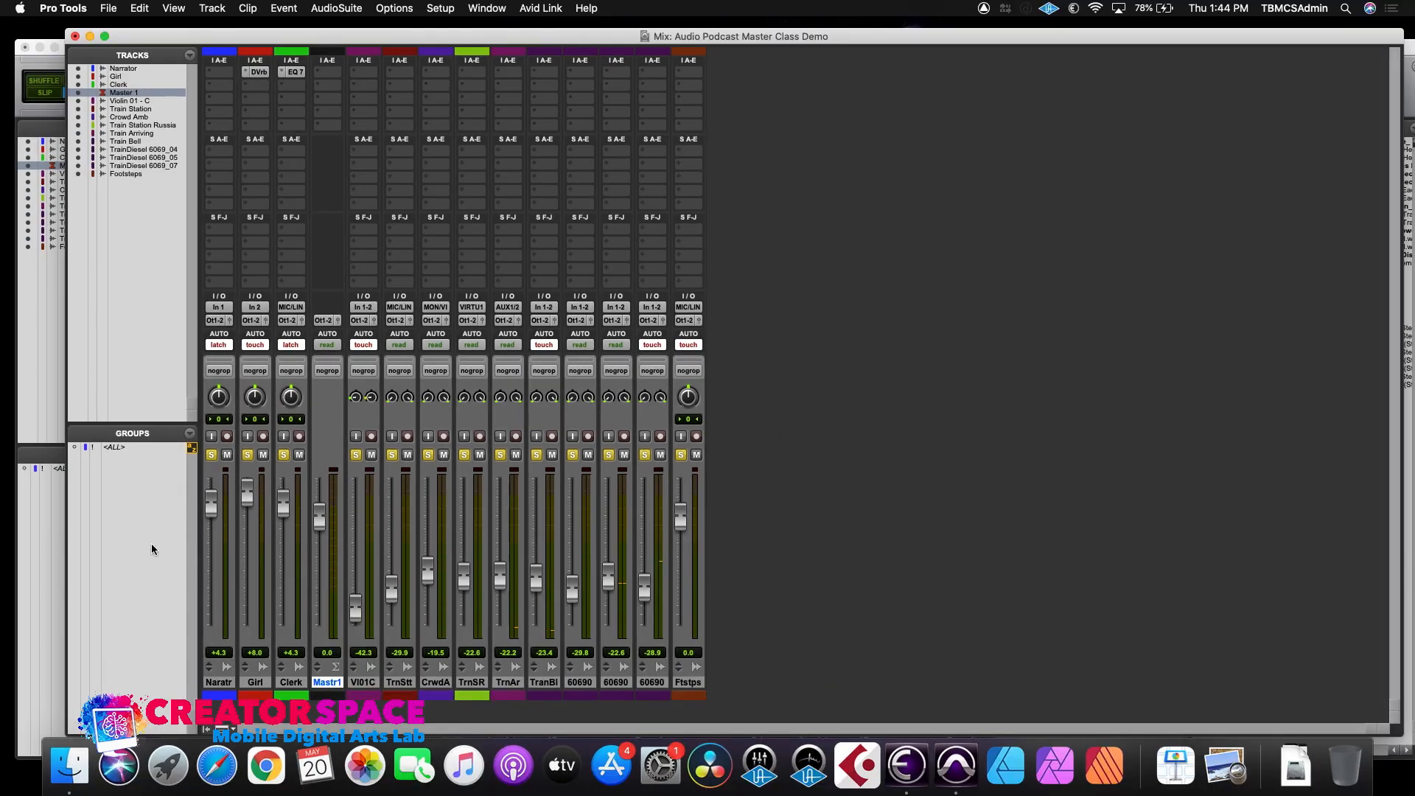
- Set the automation mode of the Narrator, Girl and Clerk tracks to read
click(218, 353)
click(220, 351)
click(232, 320)
click(256, 349)
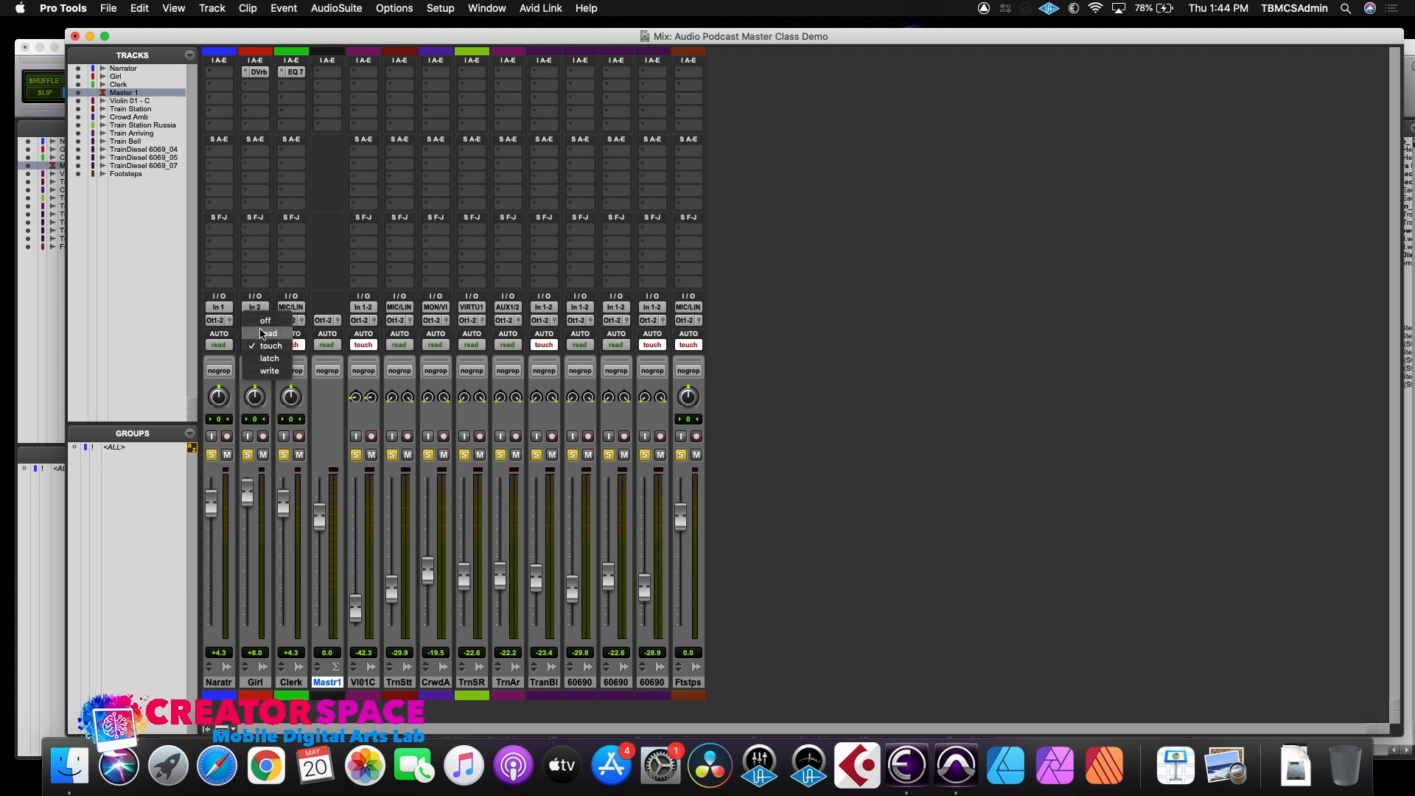
click(269, 332)
click(294, 346)
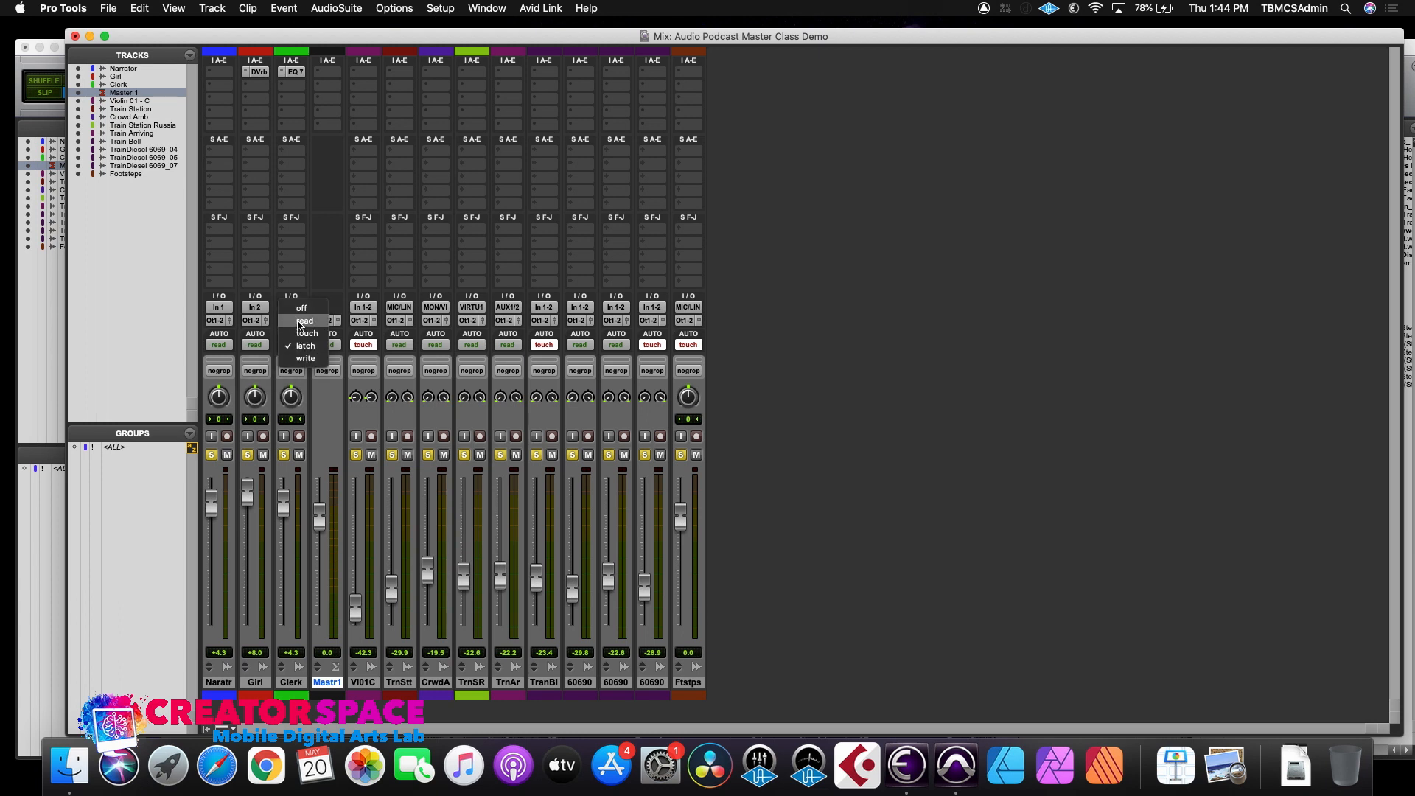
click(305, 320)
- Set the automation mode of the Violin, Train Bell, TrainDiesel 6069_07 and Footsteps tracks to read
click(361, 345)
click(374, 333)
click(543, 345)
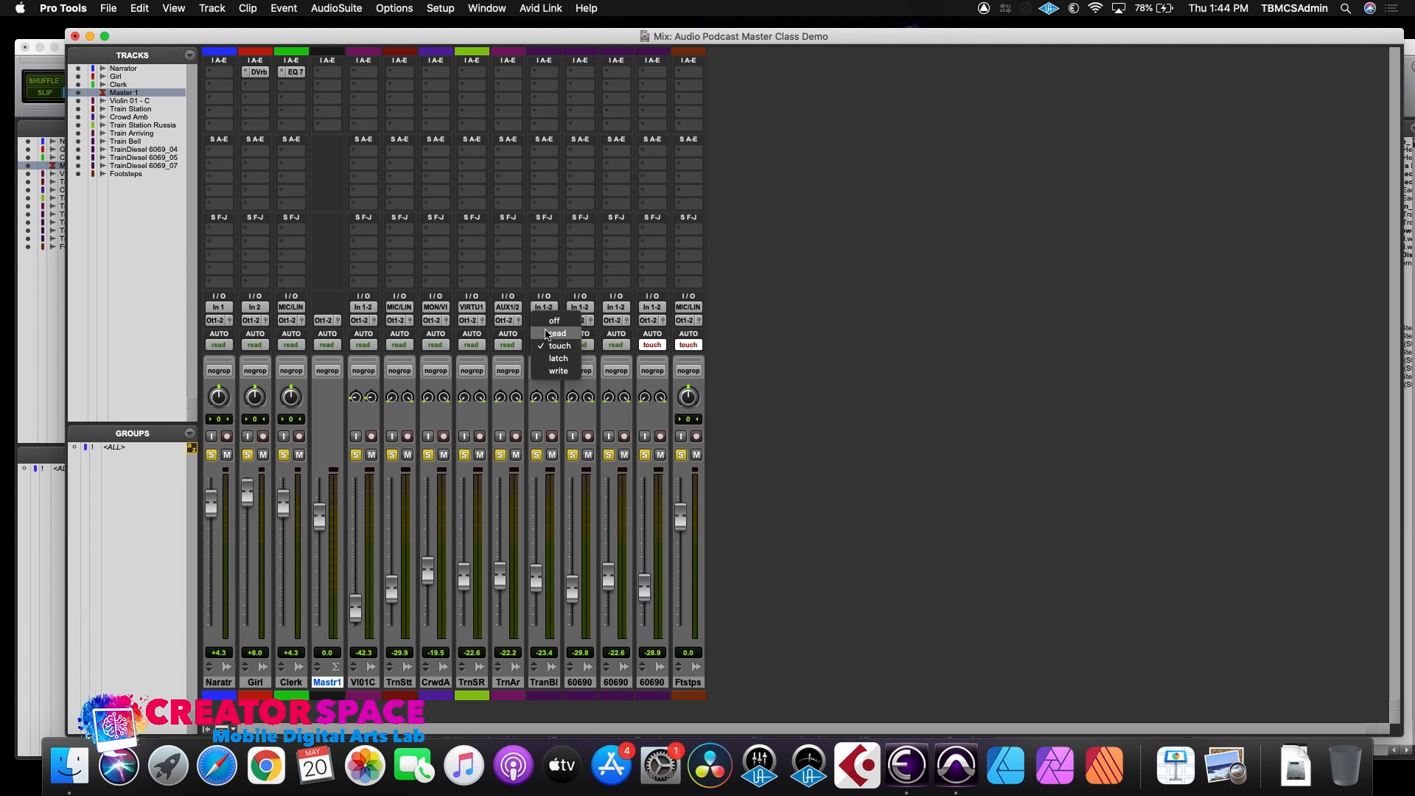
click(557, 333)
click(653, 346)
click(665, 333)
click(683, 345)
click(702, 333)
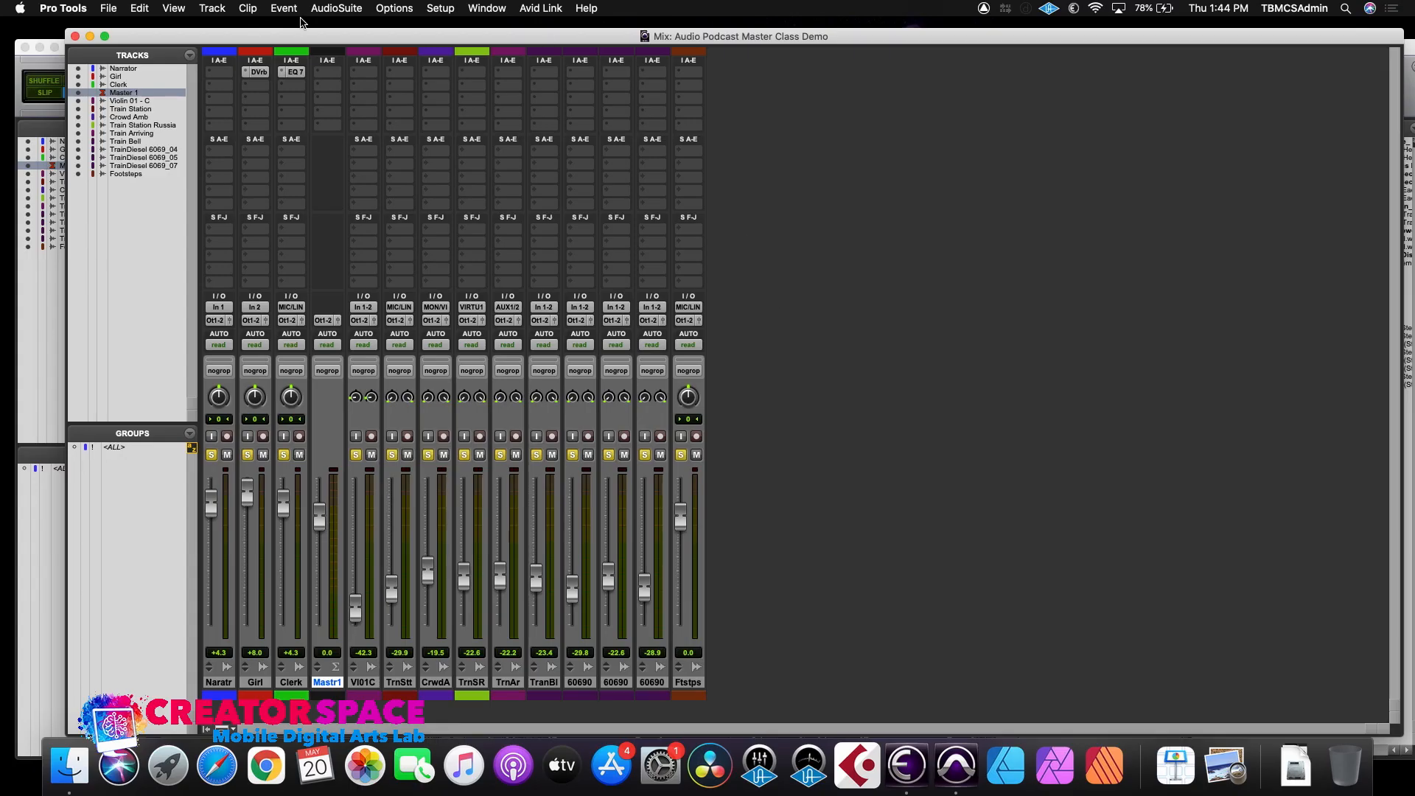
- Open the Bounce to Disk settings from the Edit window, enable Add MP3 and set the file format to Interleaved
click(43, 61)
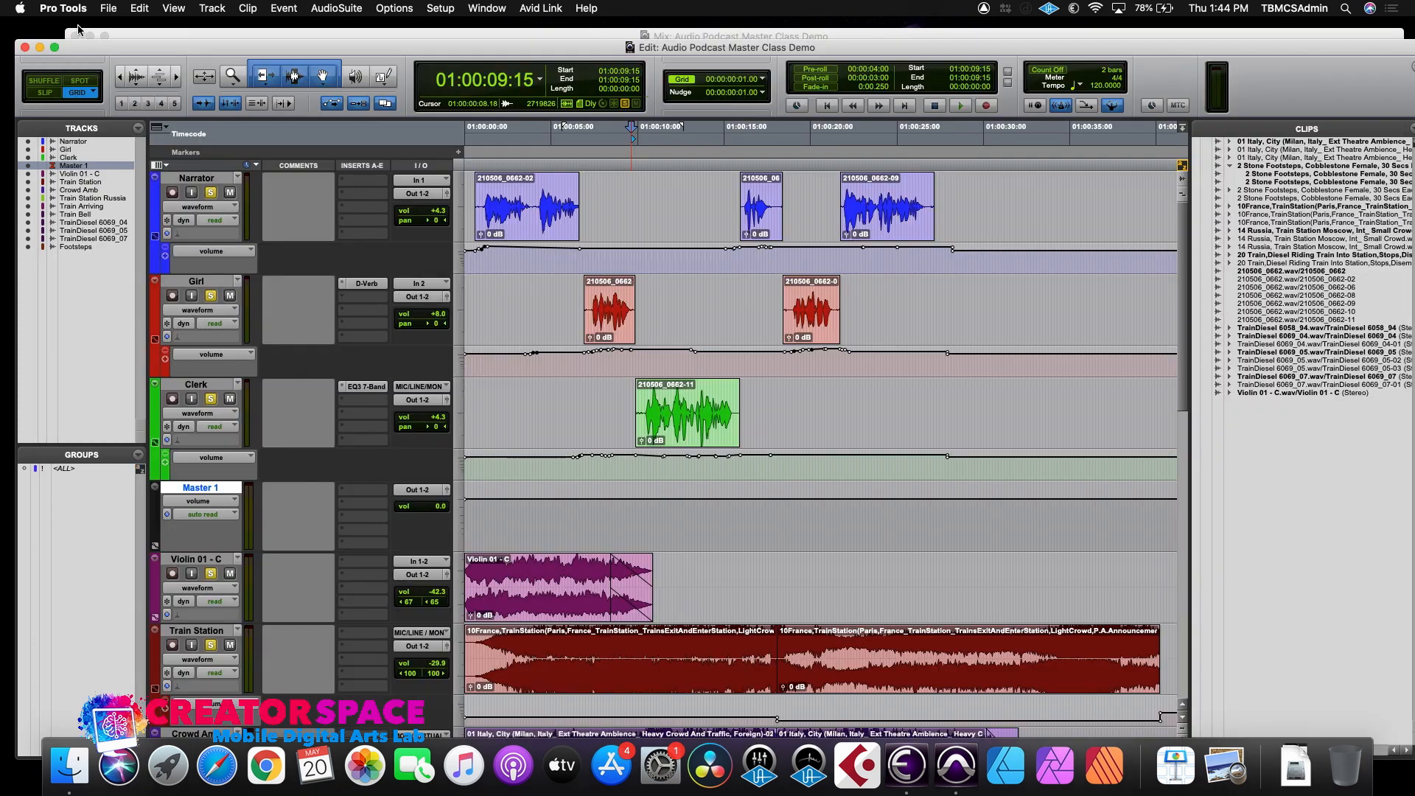
click(107, 8)
mouse_move(156, 220)
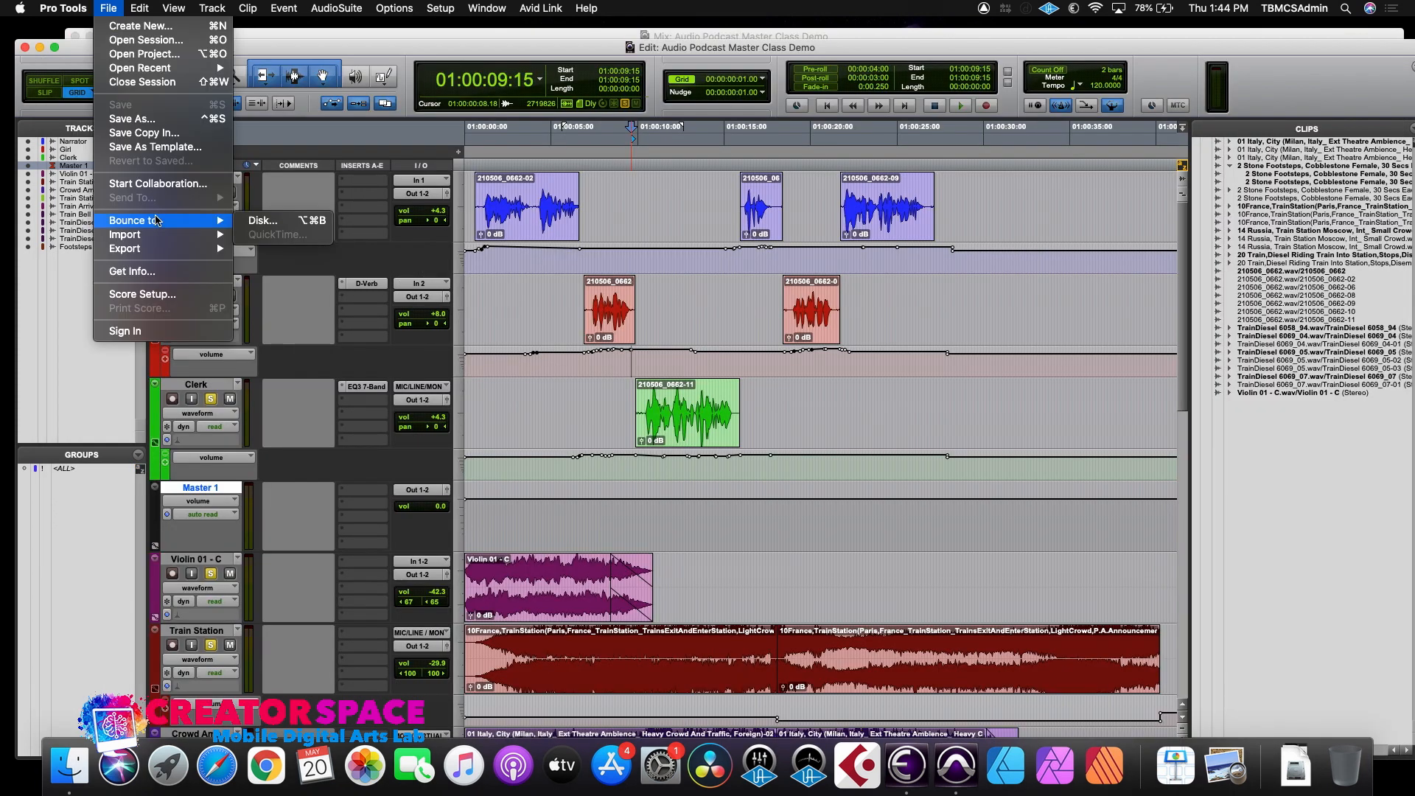
click(254, 222)
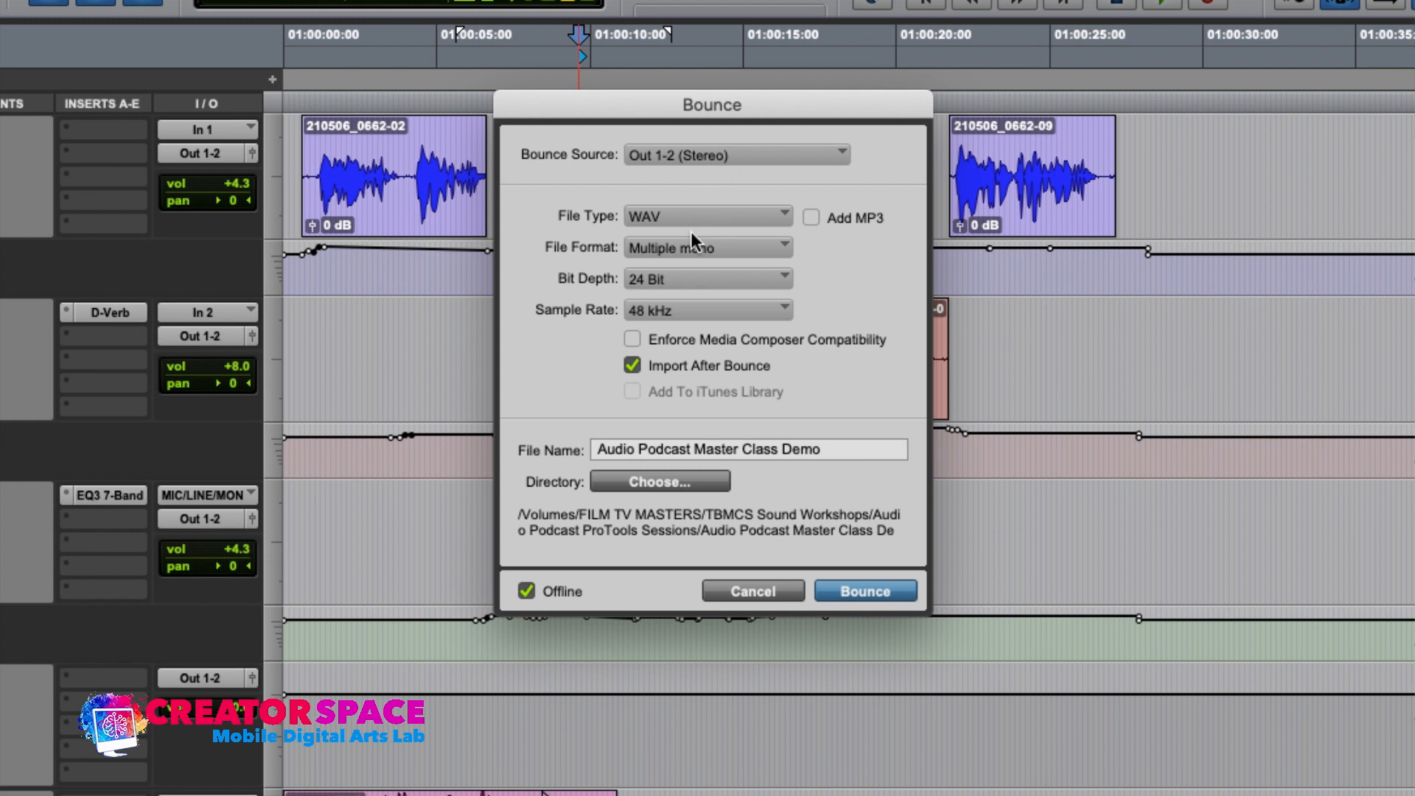
click(812, 218)
click(698, 243)
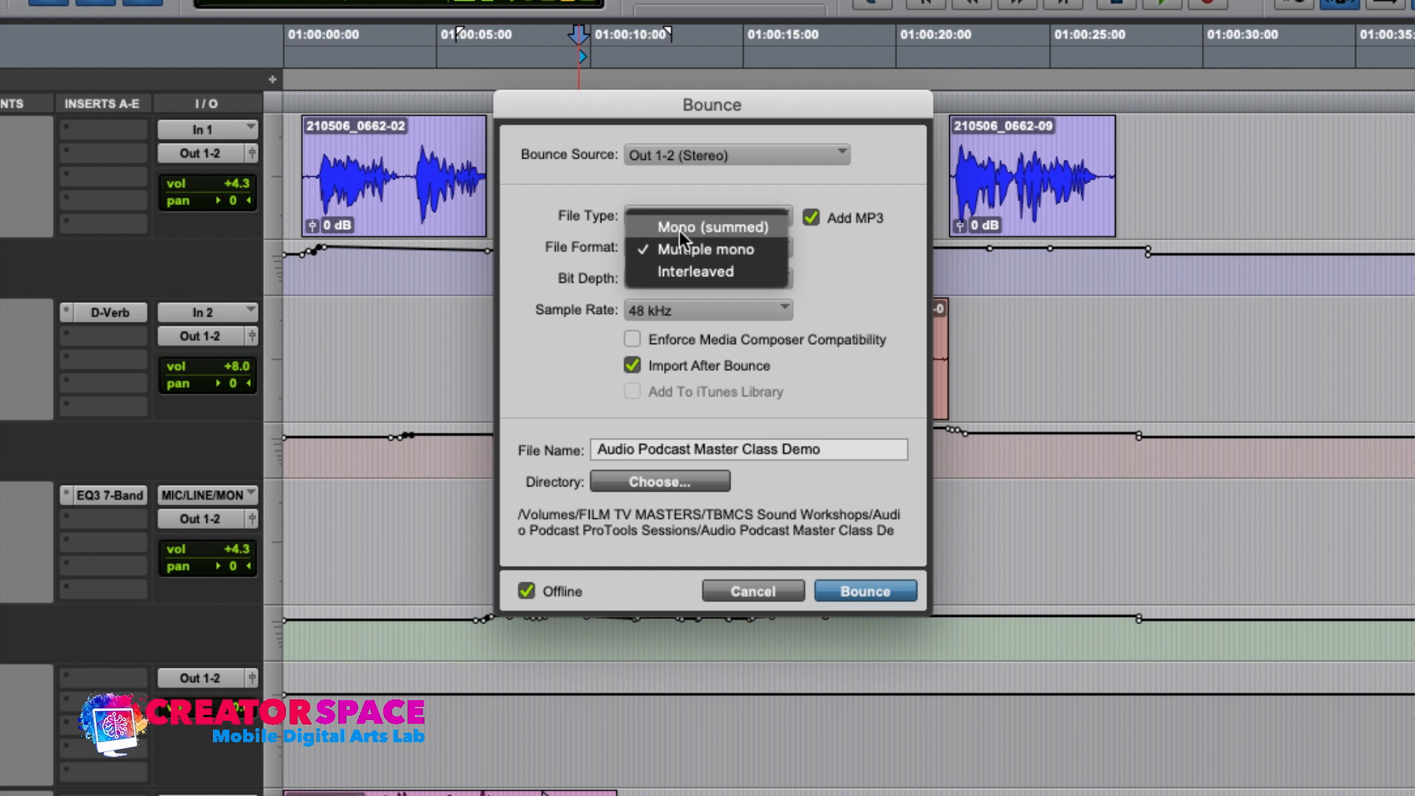
click(680, 273)
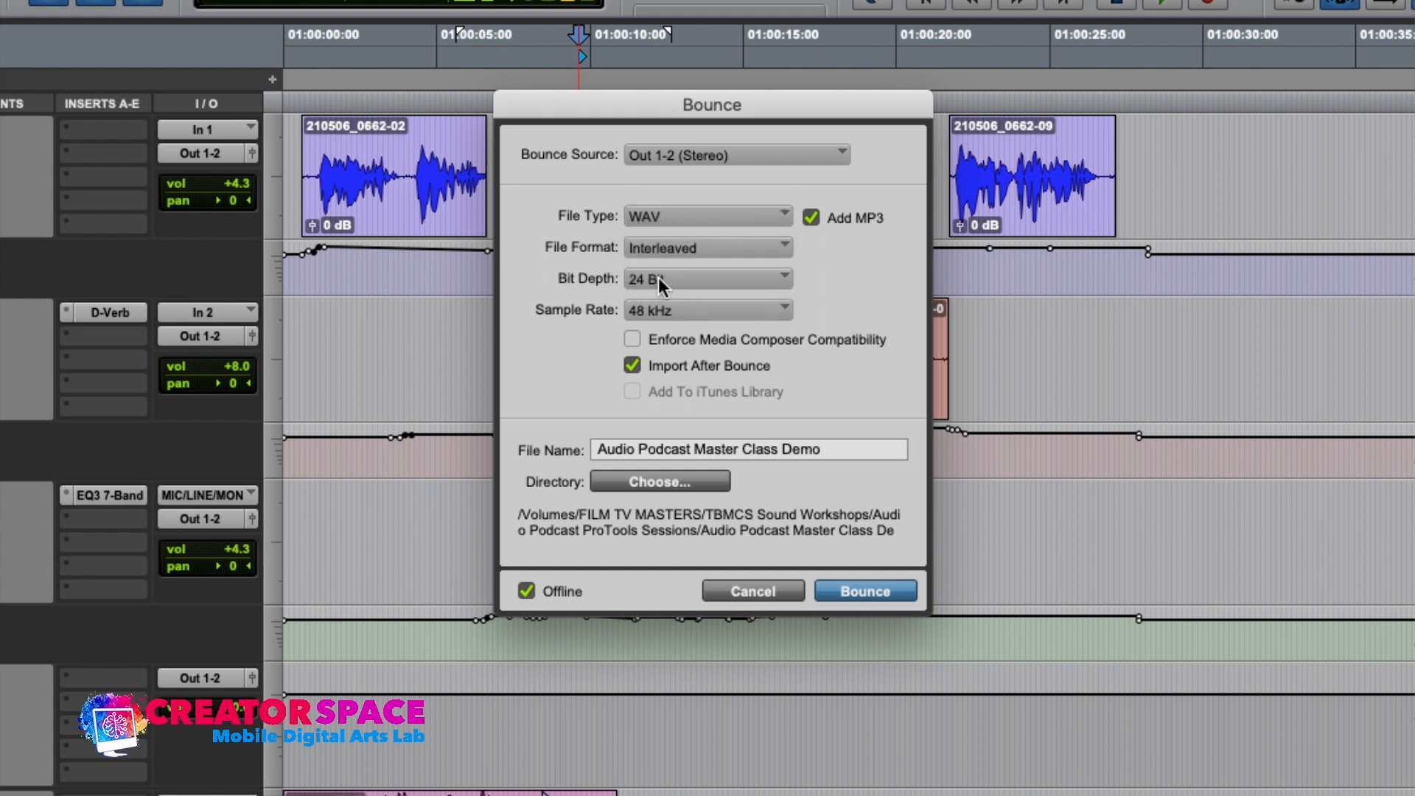
- Disable Import After Bounce and choose the session's Bounced Files folder as the bounce directory
click(631, 366)
click(639, 479)
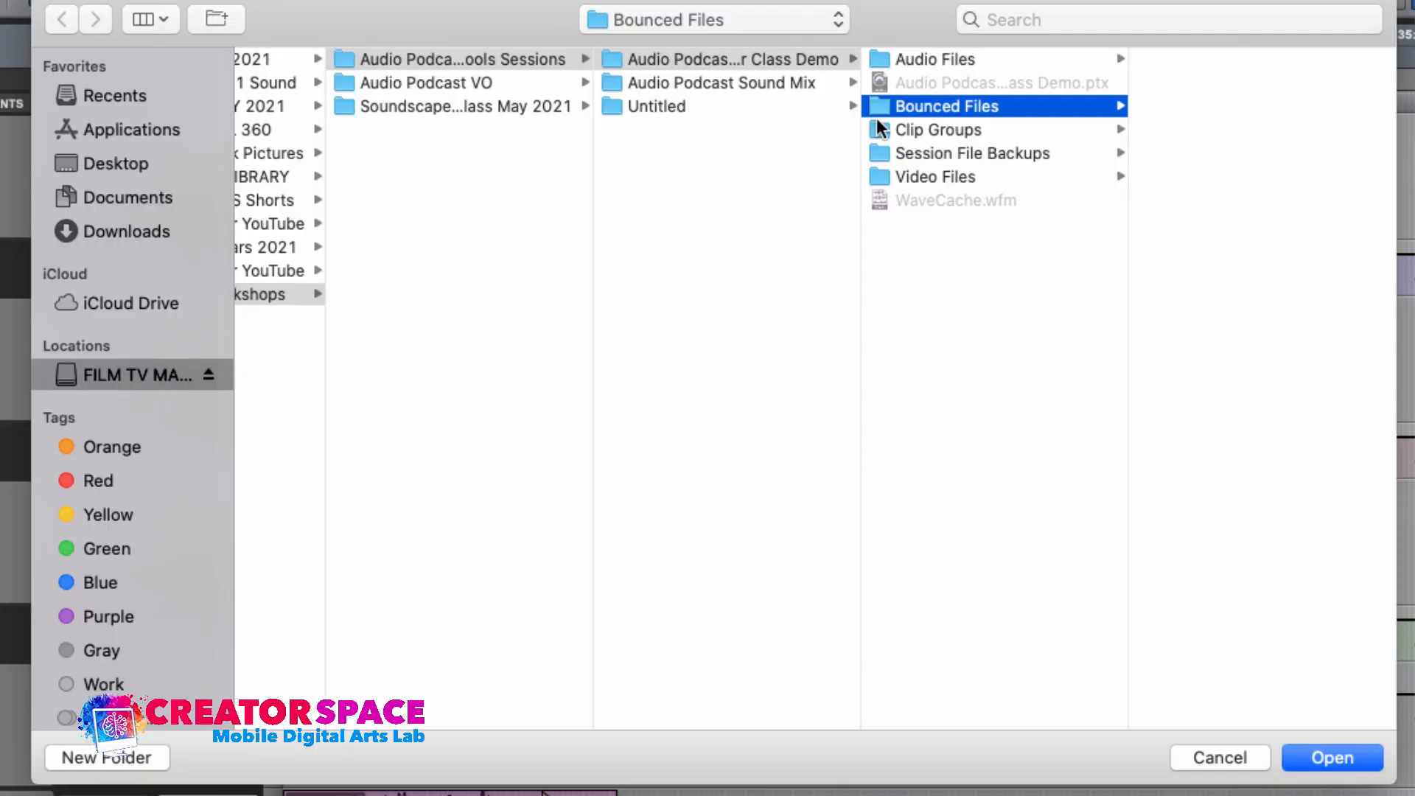
click(1323, 757)
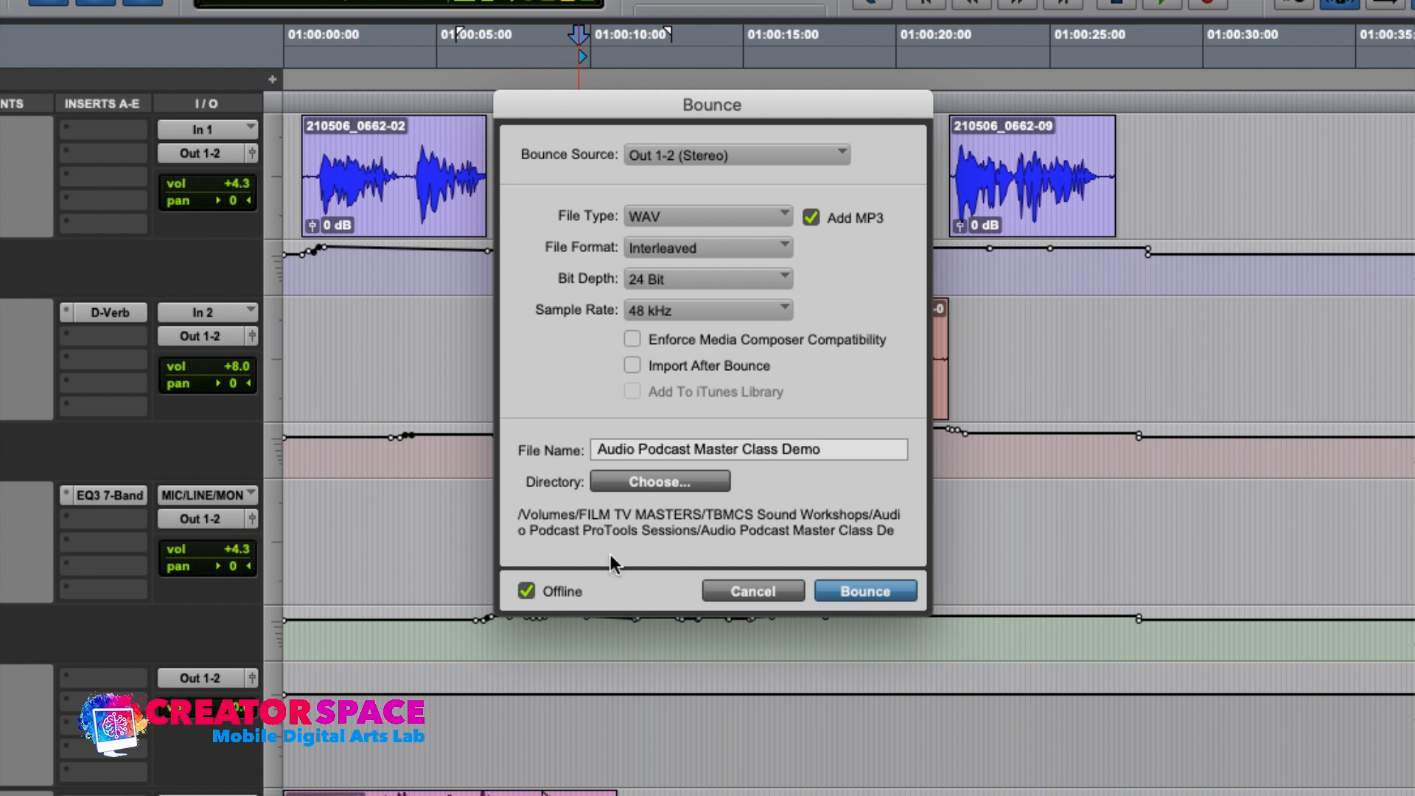
- Run the offline bounce, accepting the MP3 settings with Fastest encoding speed and a constant bit rate of 320kbit/s
click(877, 590)
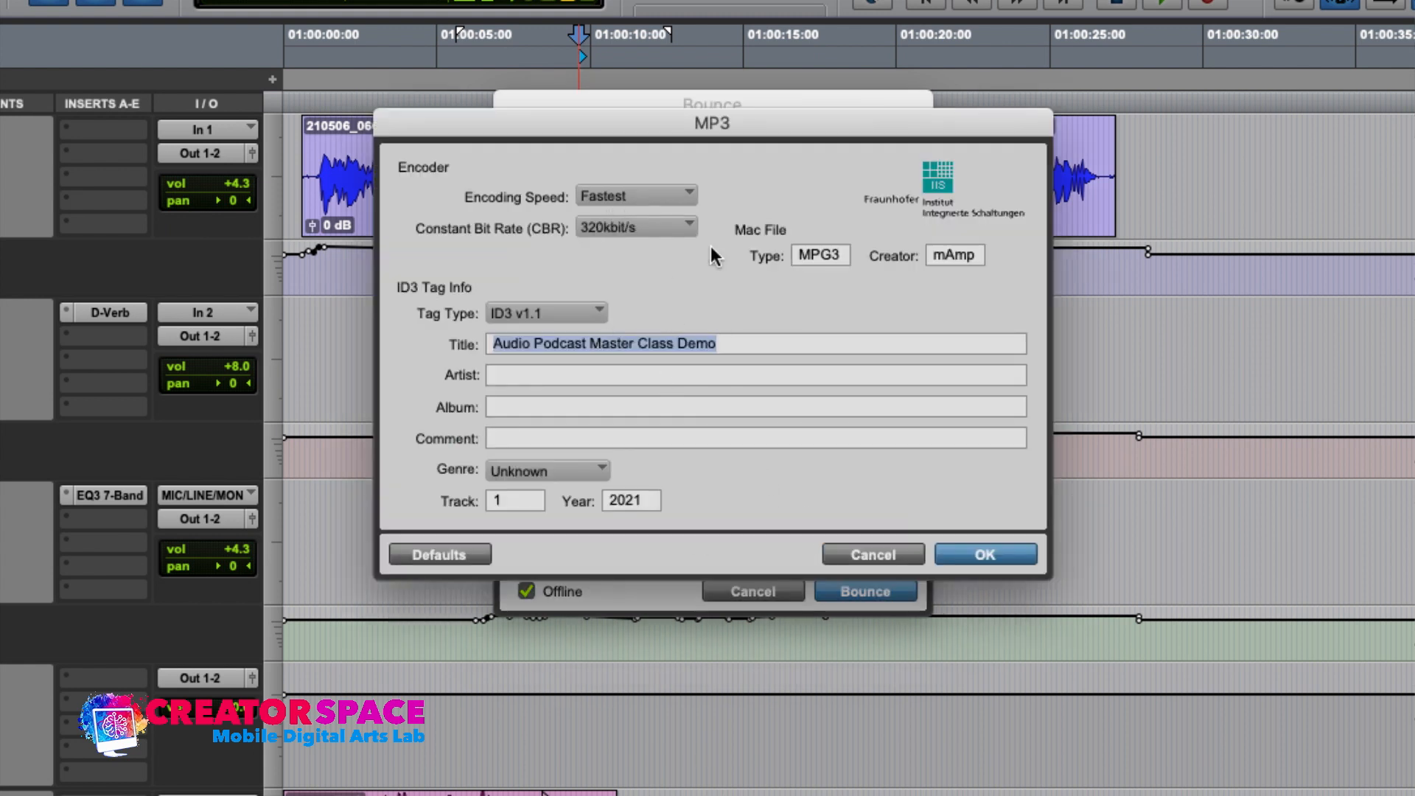
click(1001, 554)
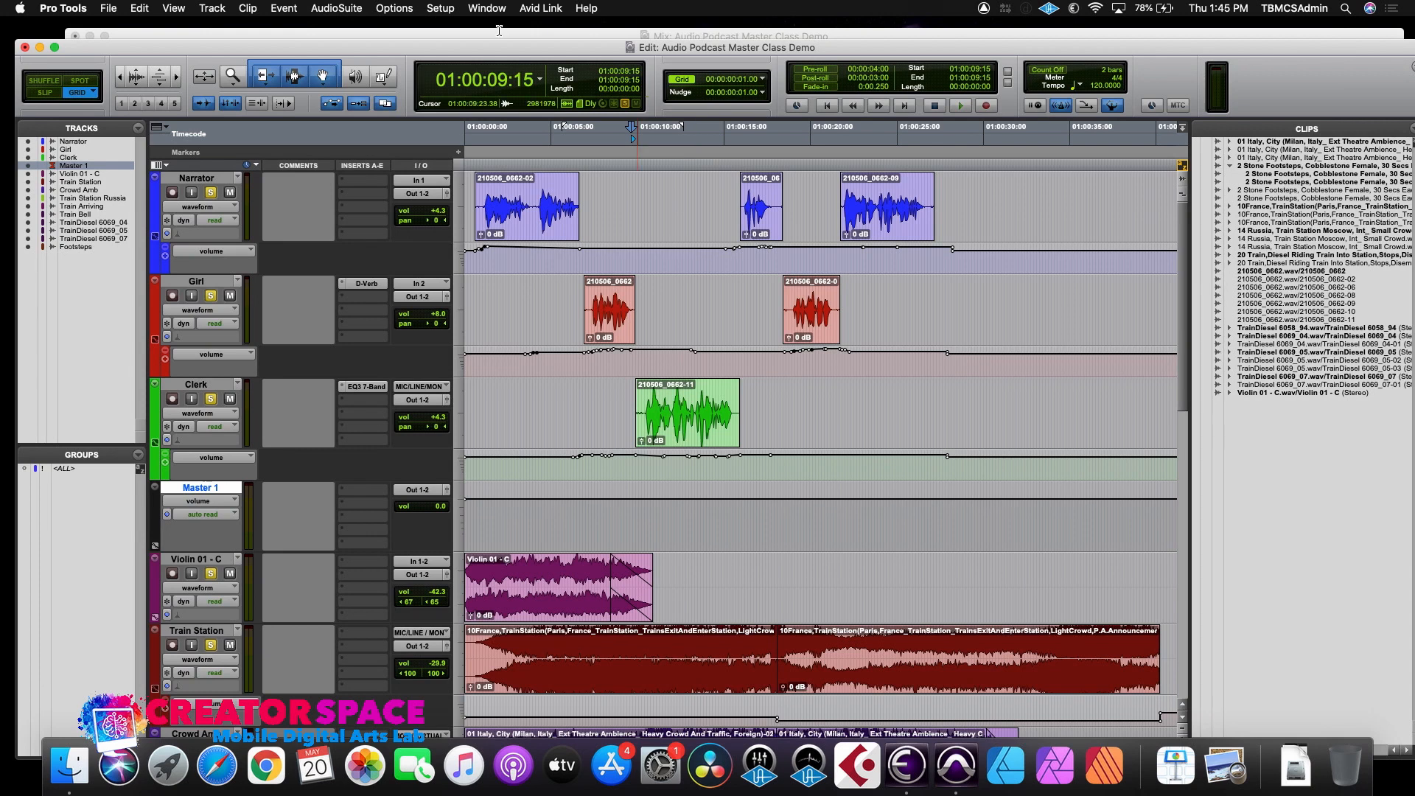
- Minimize the Edit and Mix windows and open the Audio Podcast Master Class Demo session's Bounced Files folder on the FILM TV MASTERS drive in Finder
click(39, 47)
click(89, 36)
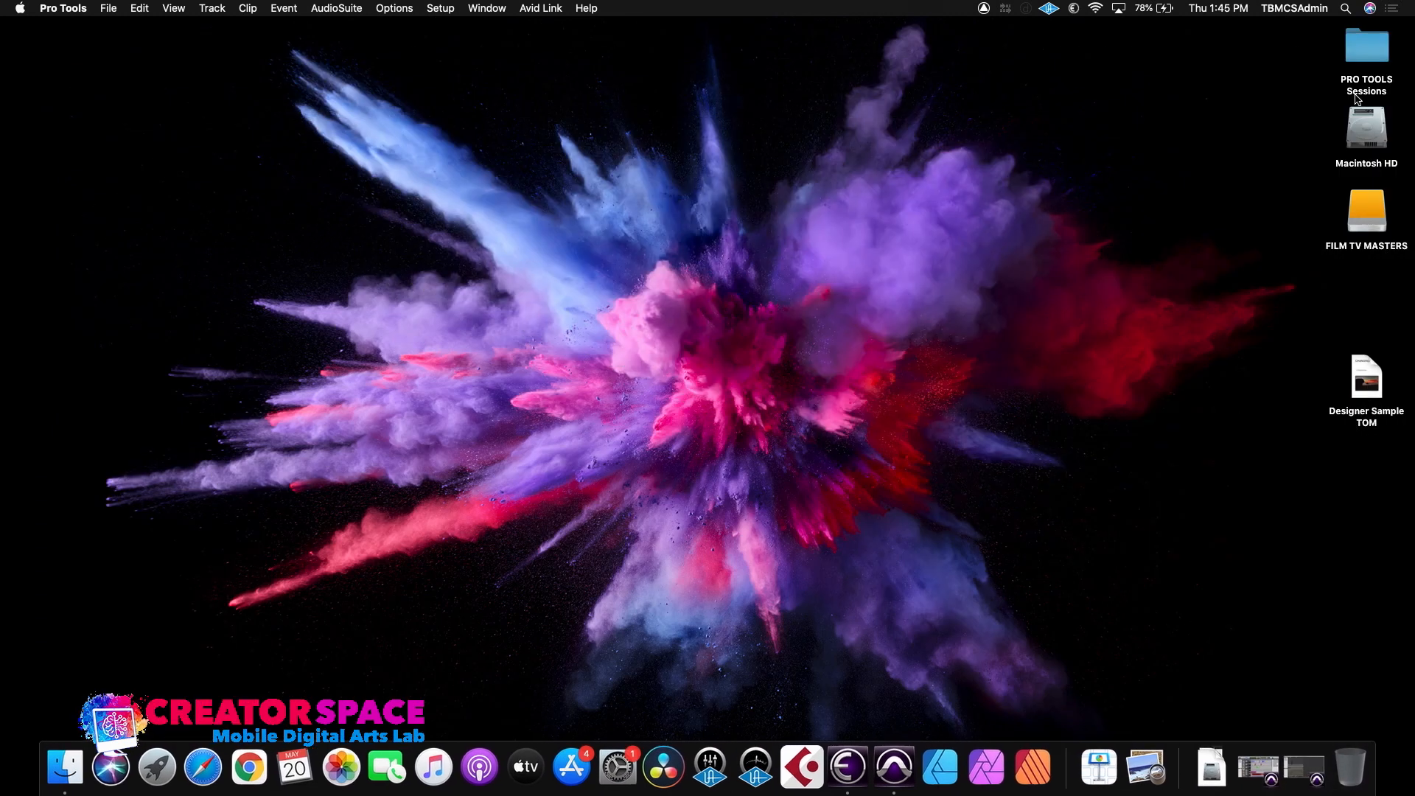
click(1365, 51)
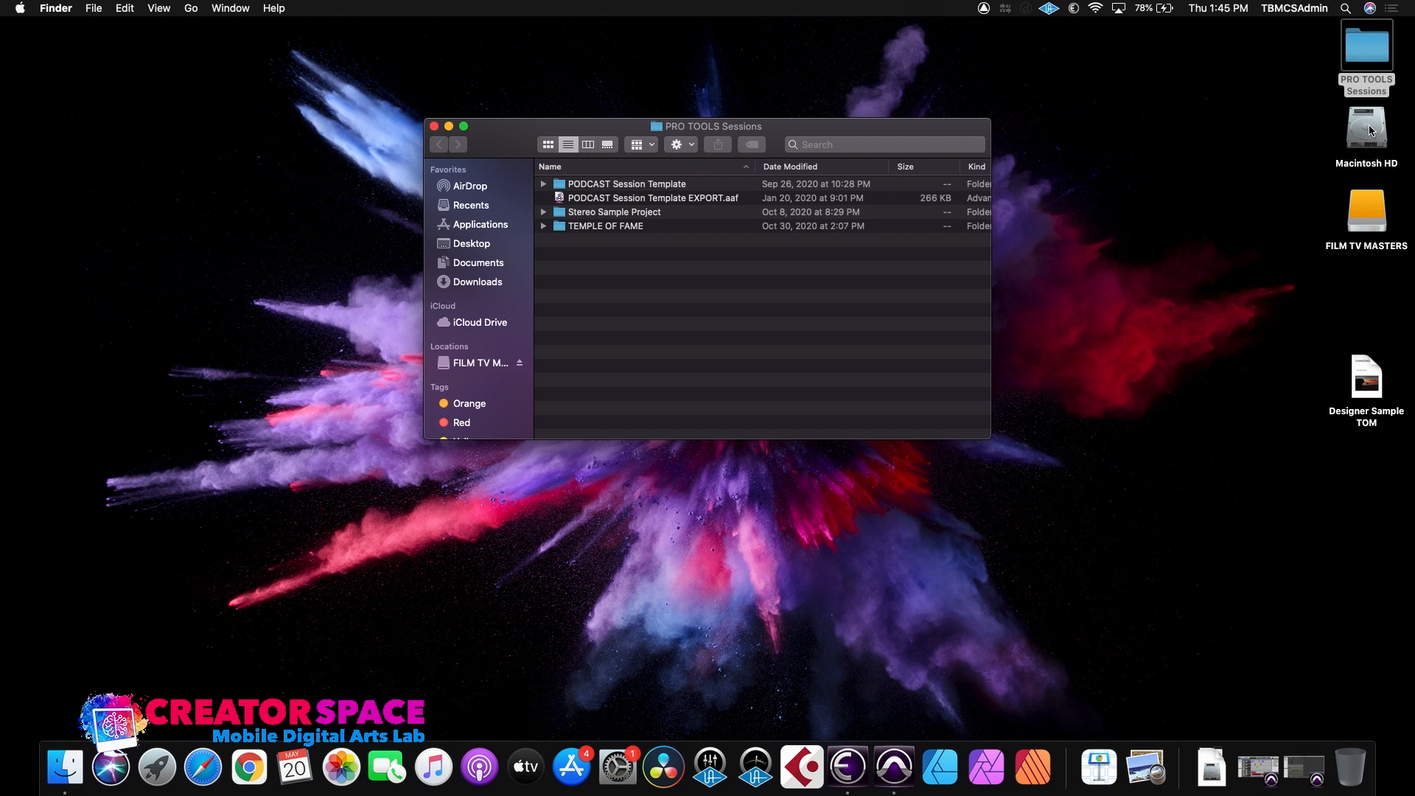
double_click(1372, 208)
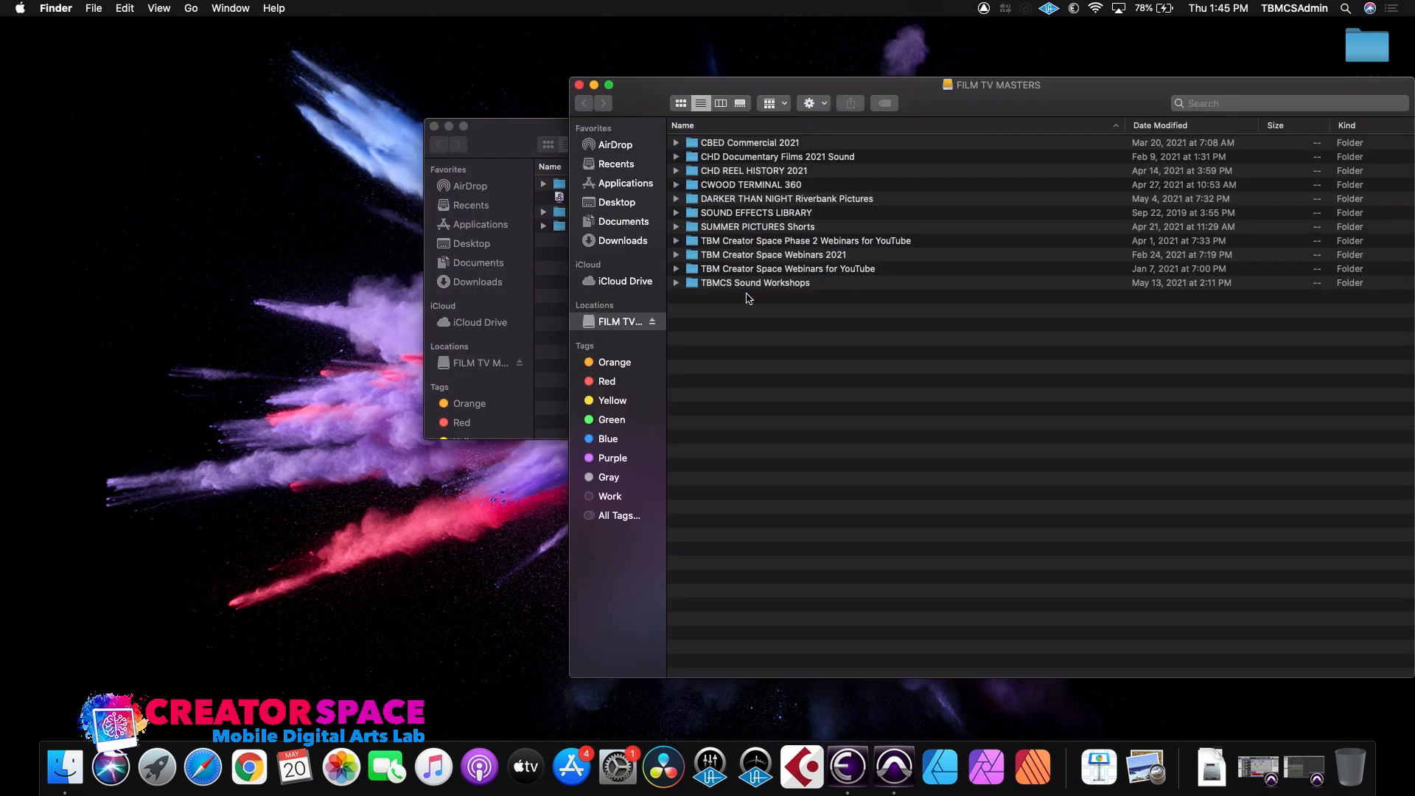
double_click(715, 284)
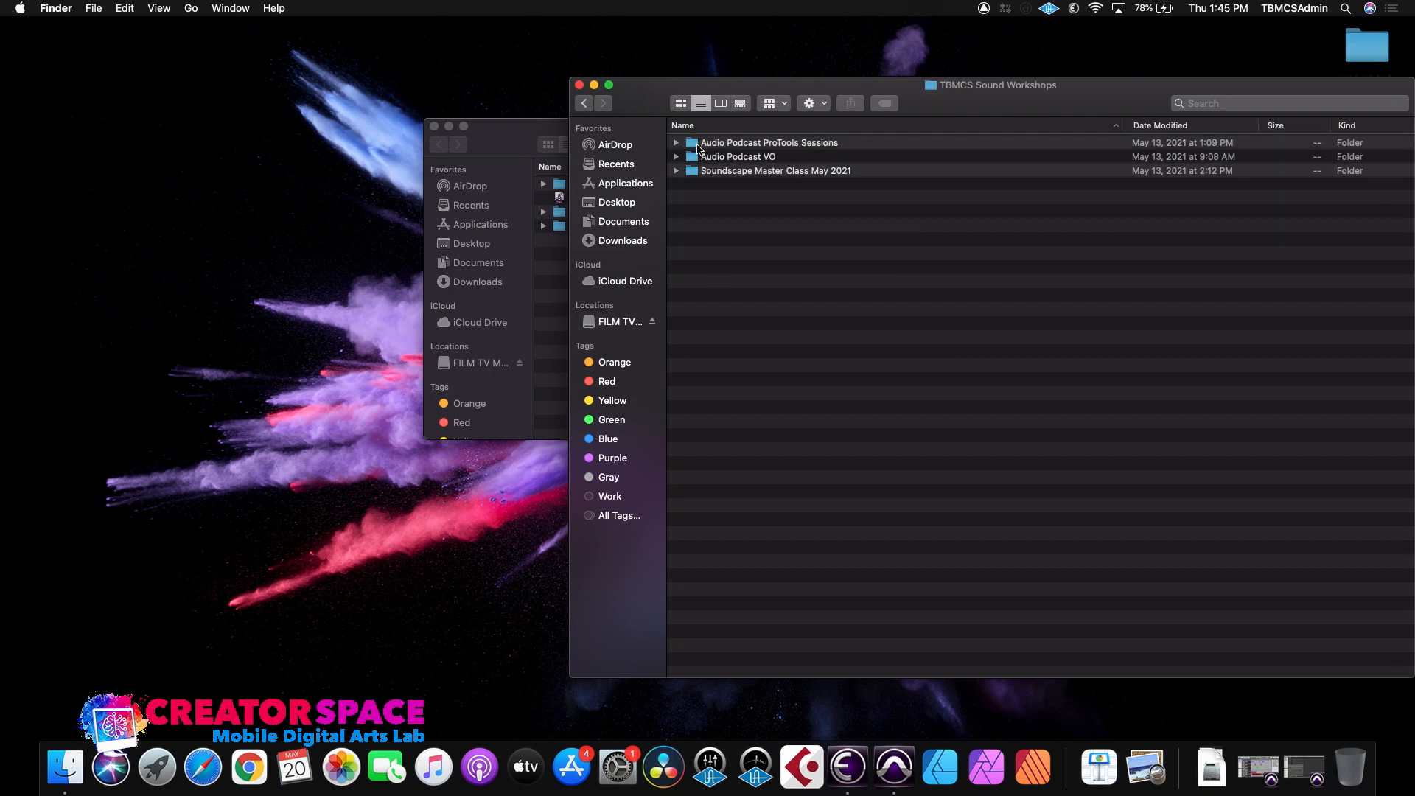
double_click(698, 144)
click(692, 144)
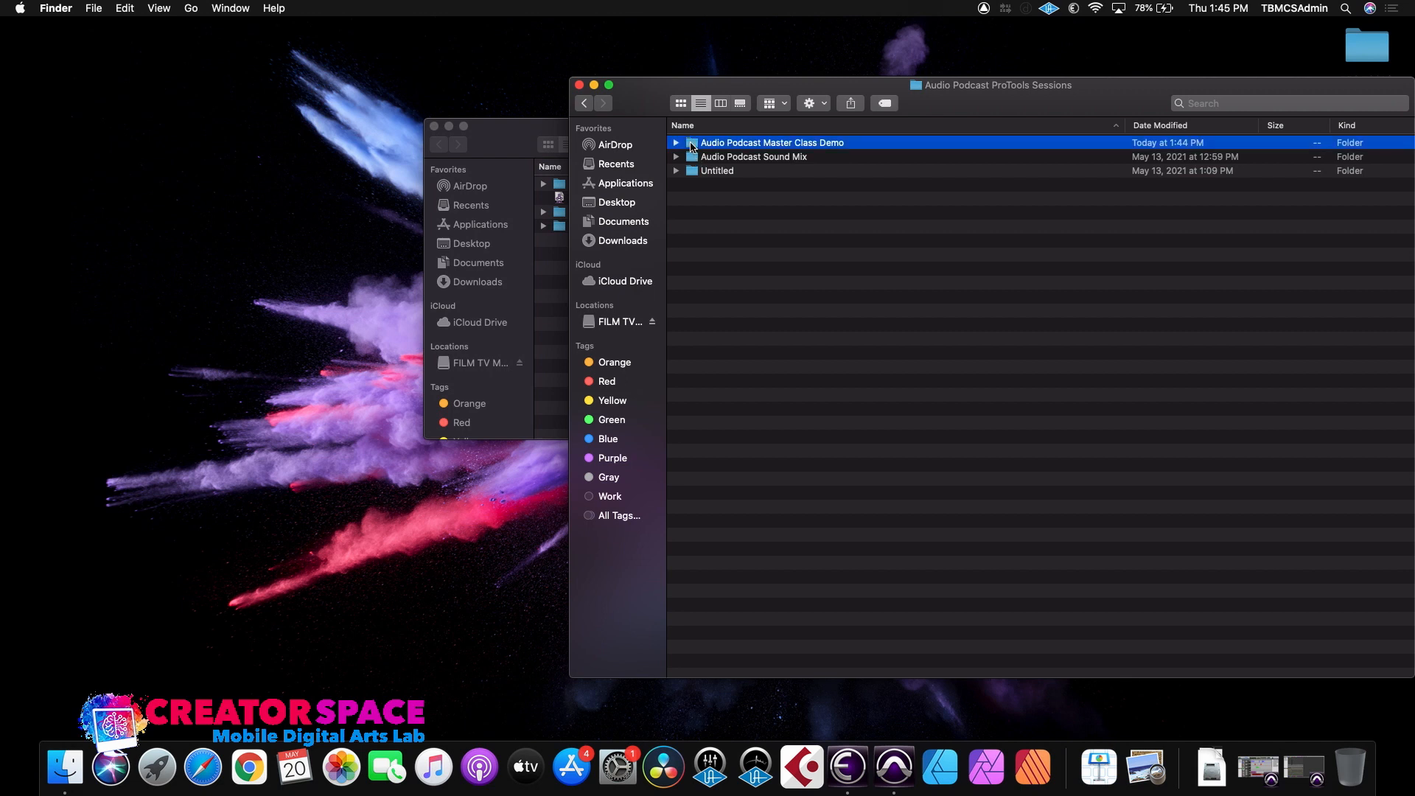
double_click(692, 145)
double_click(697, 171)
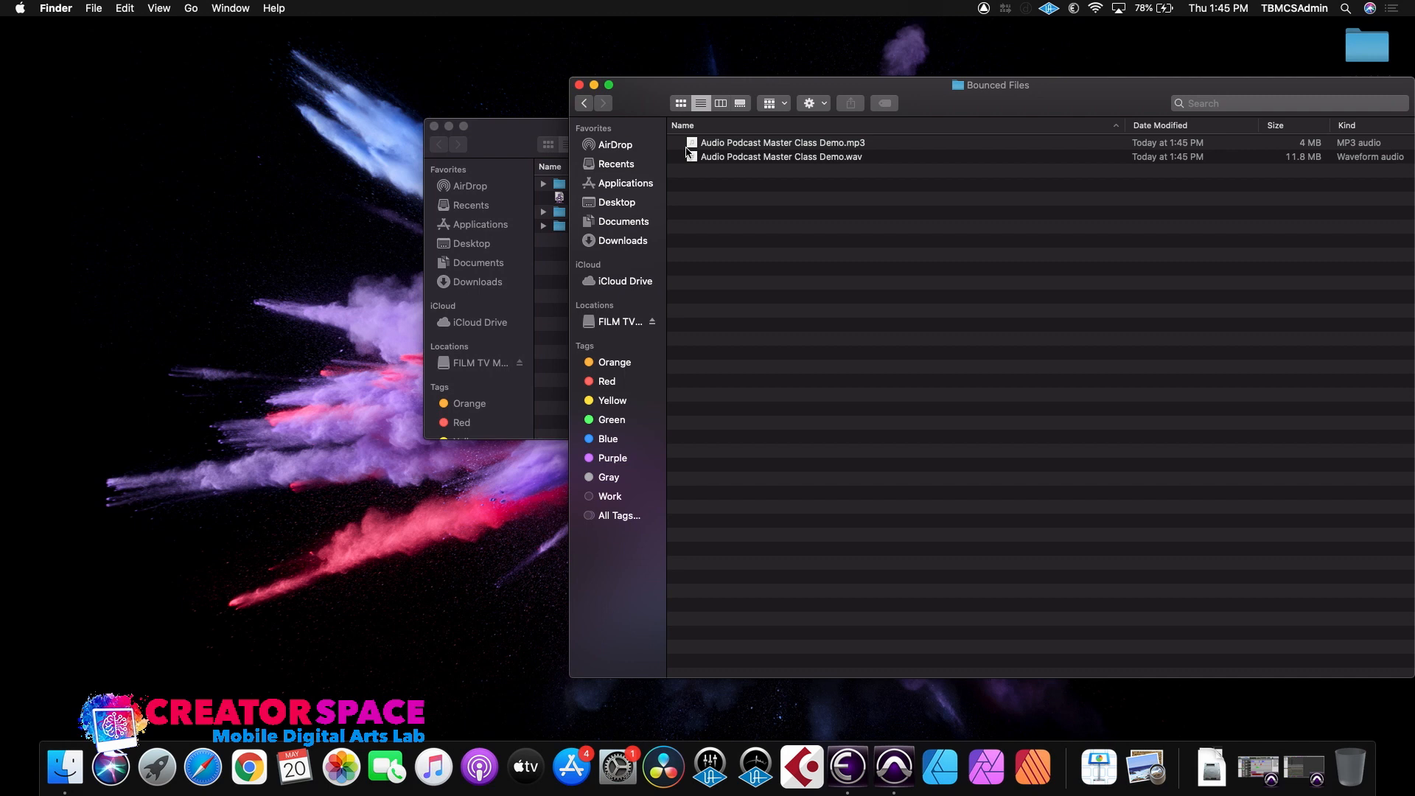
- Open Audio Podcast Master Class Demo.wav in QuickTime Player and play back the bounced mix, pausing partway through
click(692, 158)
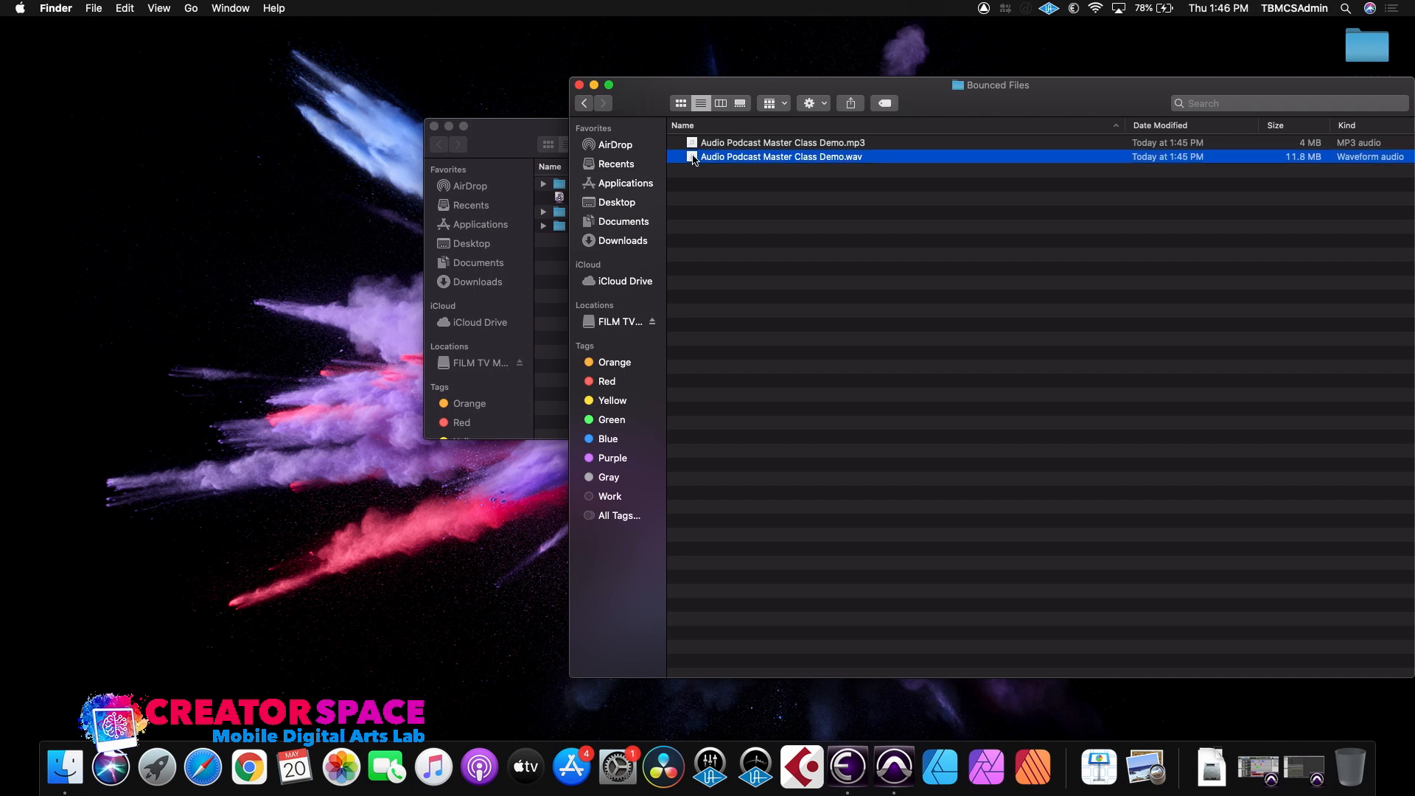
right_click(694, 159)
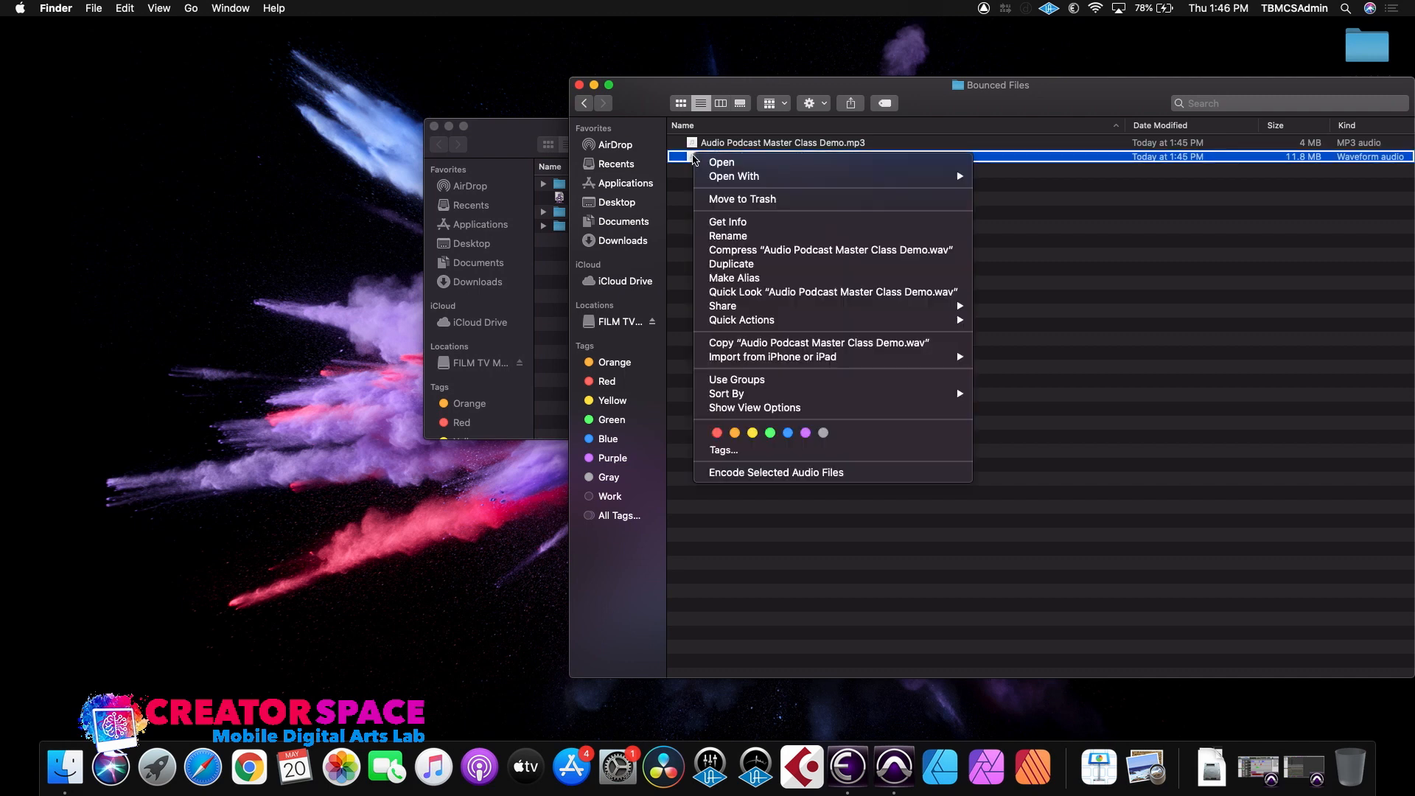
mouse_move(737, 176)
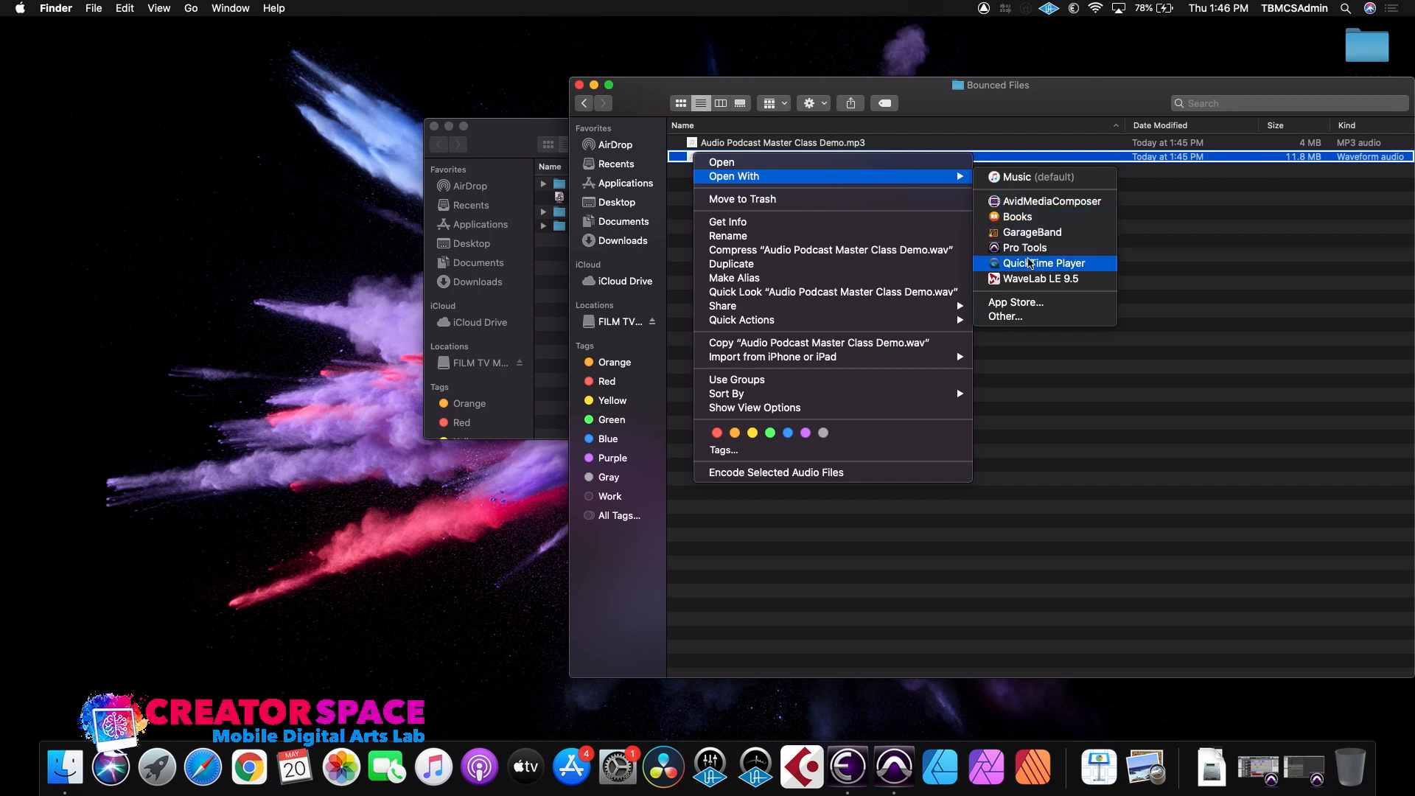
click(1044, 263)
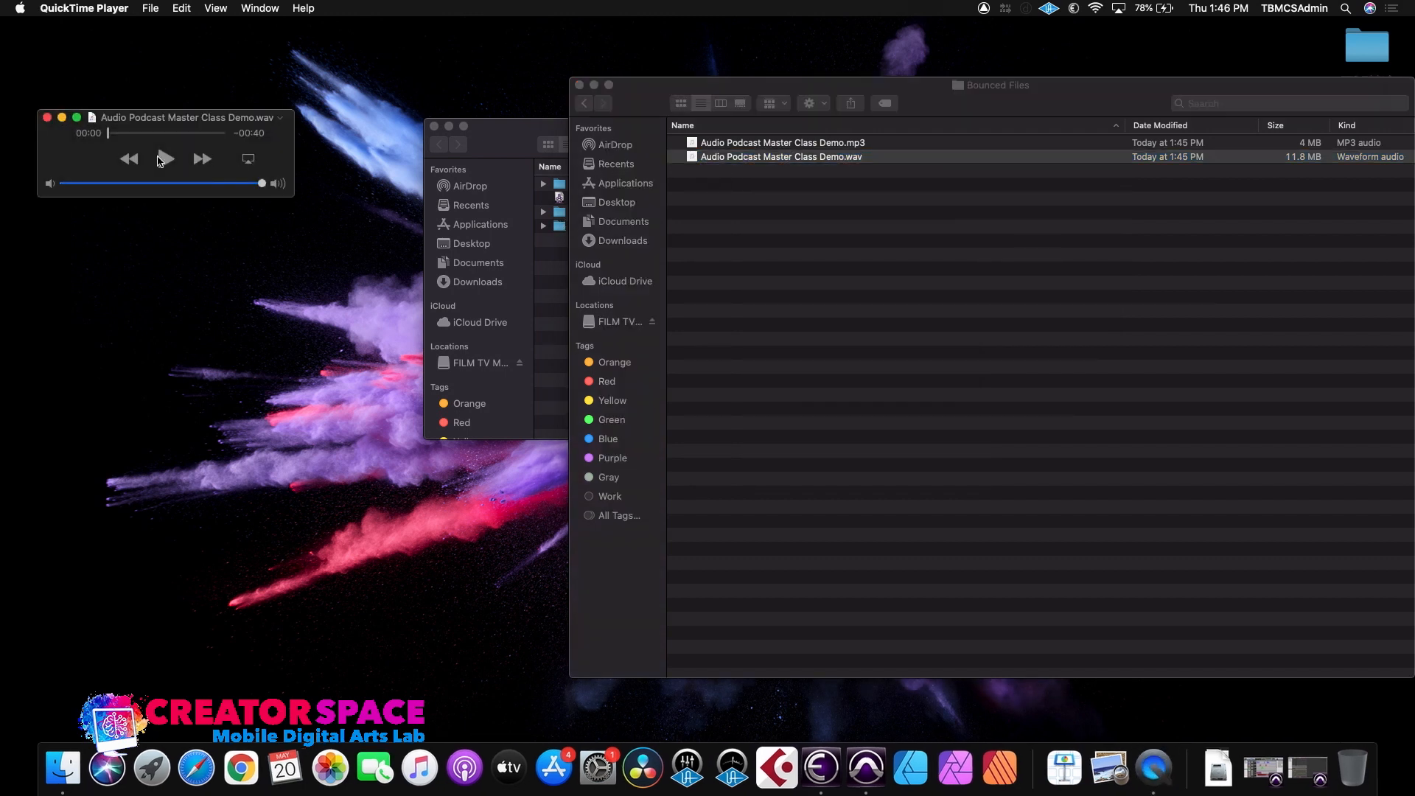
click(160, 161)
click(161, 161)
click(161, 159)
click(163, 159)
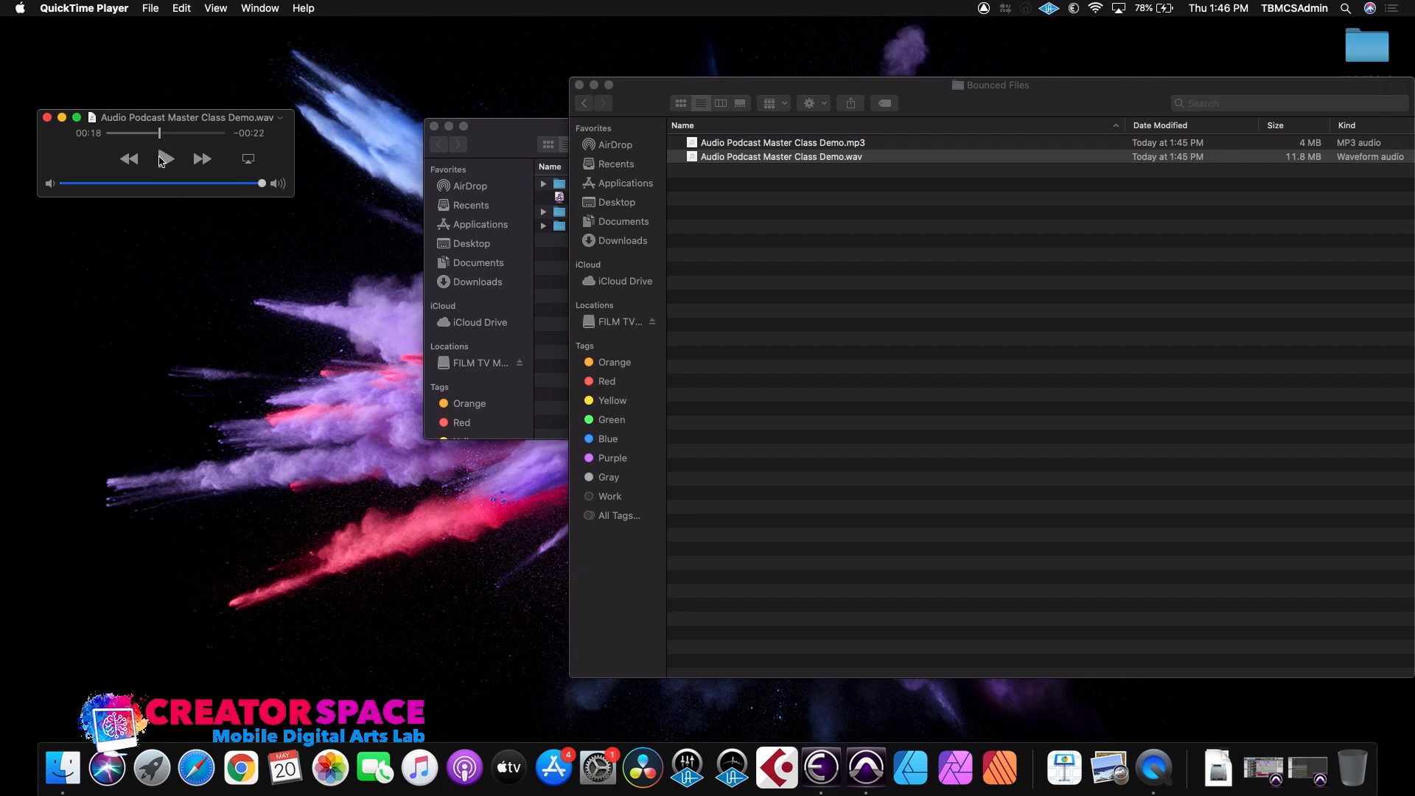